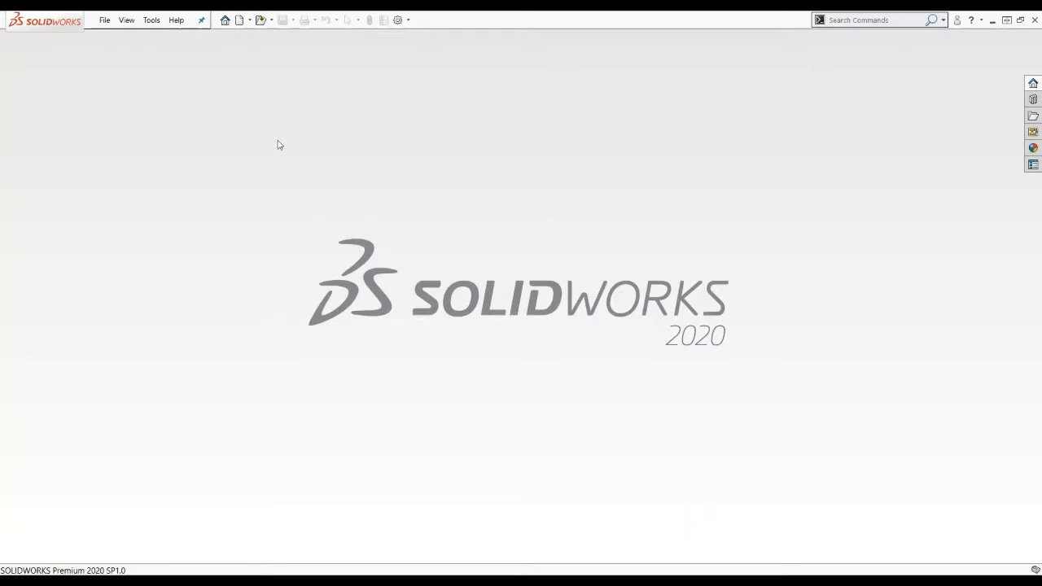
- Create a new part document from the Part_MM training template
click(241, 22)
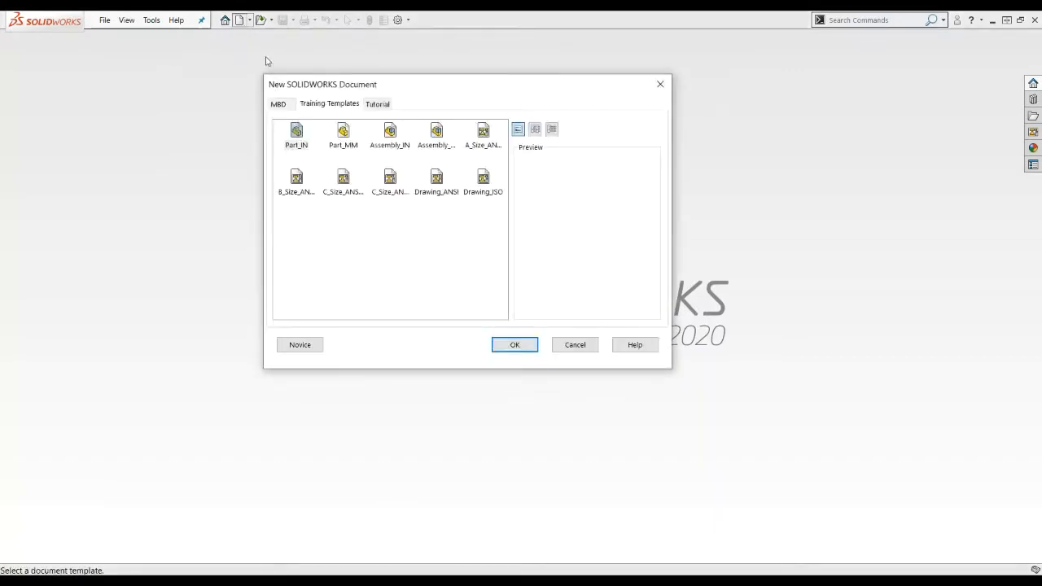
click(343, 134)
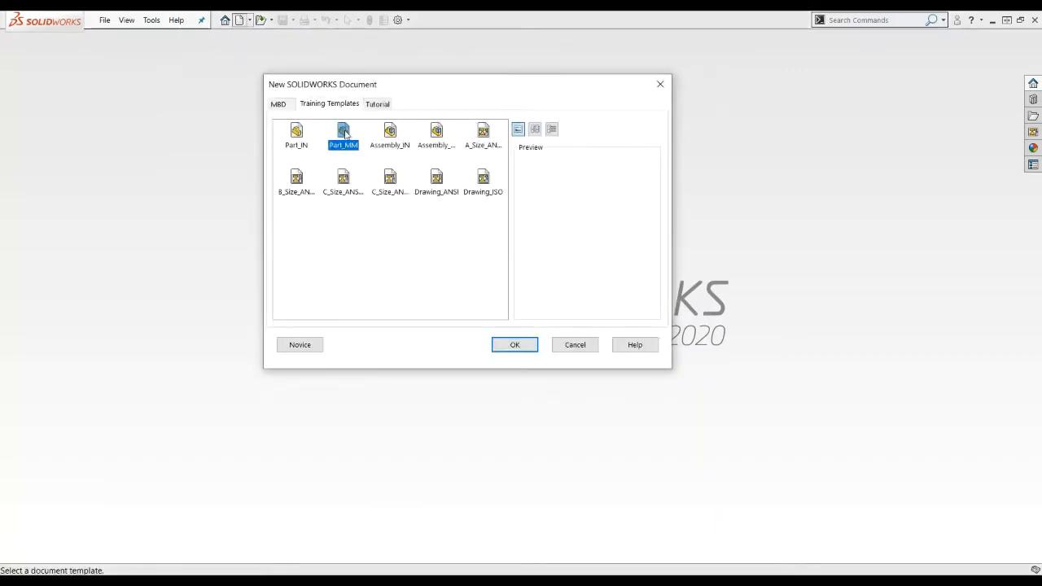
click(515, 345)
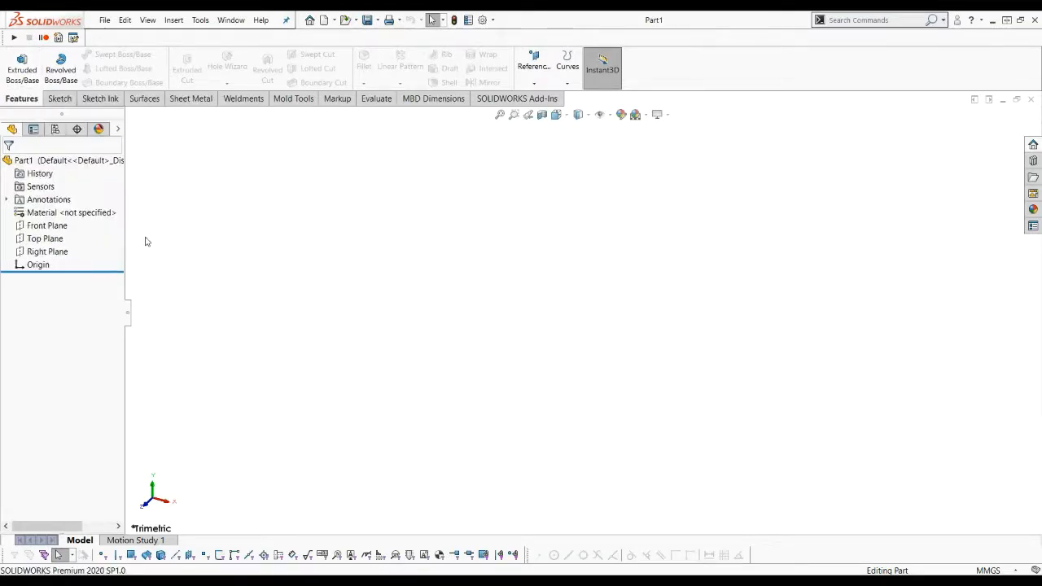
- Sketch a center rectangle about 242 by 113 mm on the Top Plane, centred on the origin
click(41, 239)
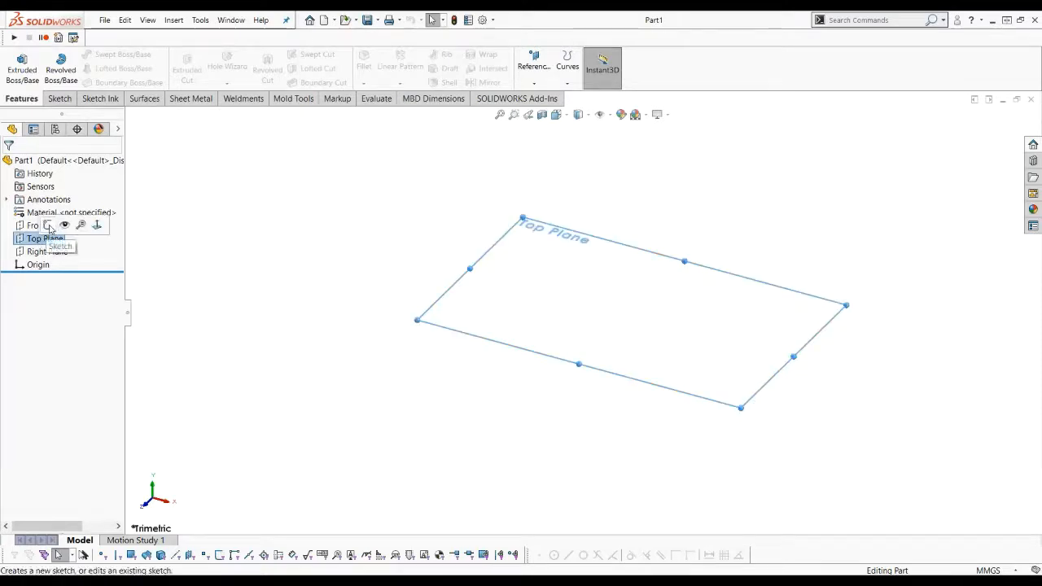
click(48, 226)
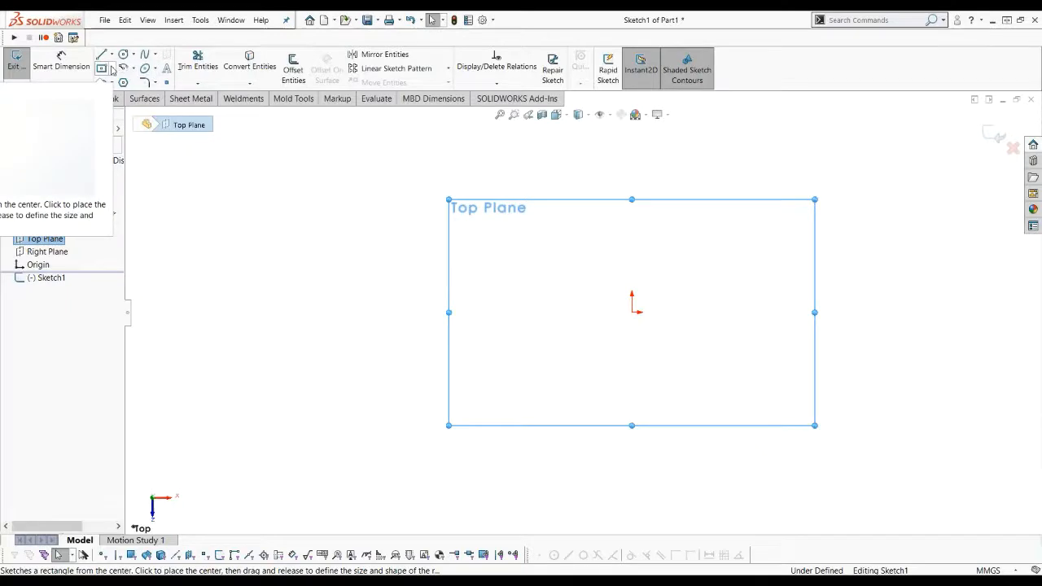
click(114, 70)
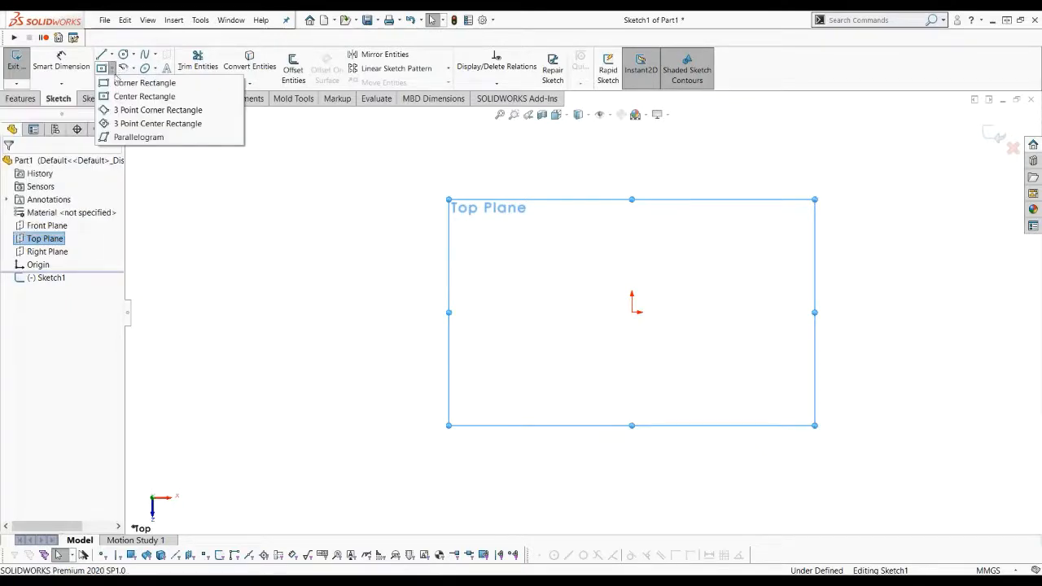
click(143, 97)
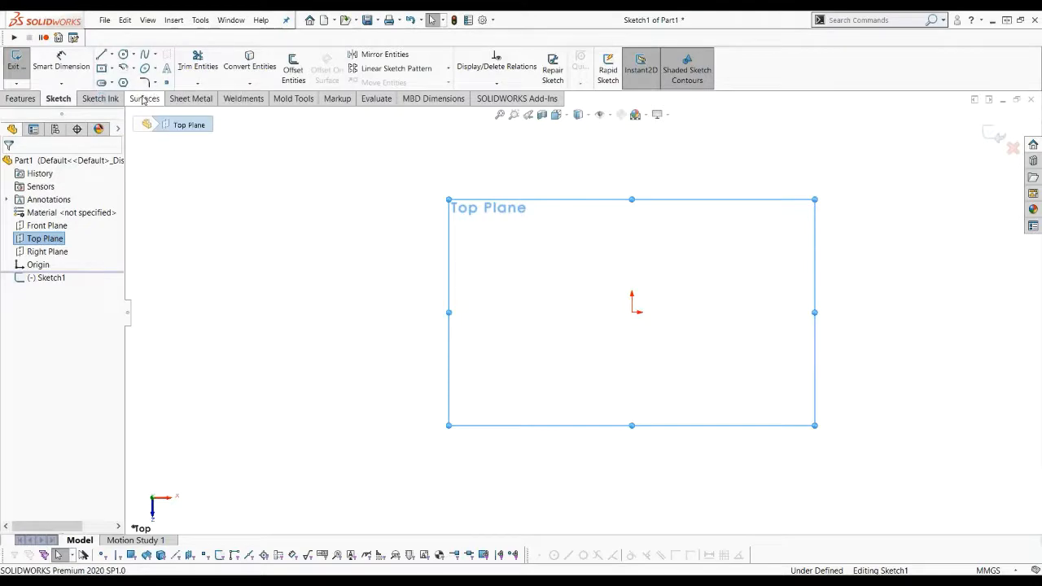
click(632, 312)
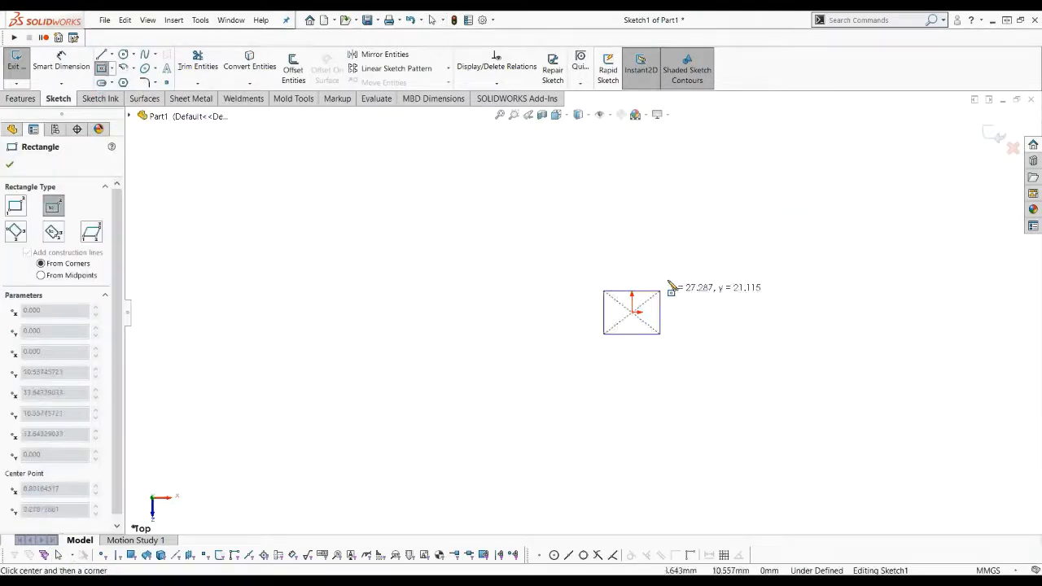
click(879, 196)
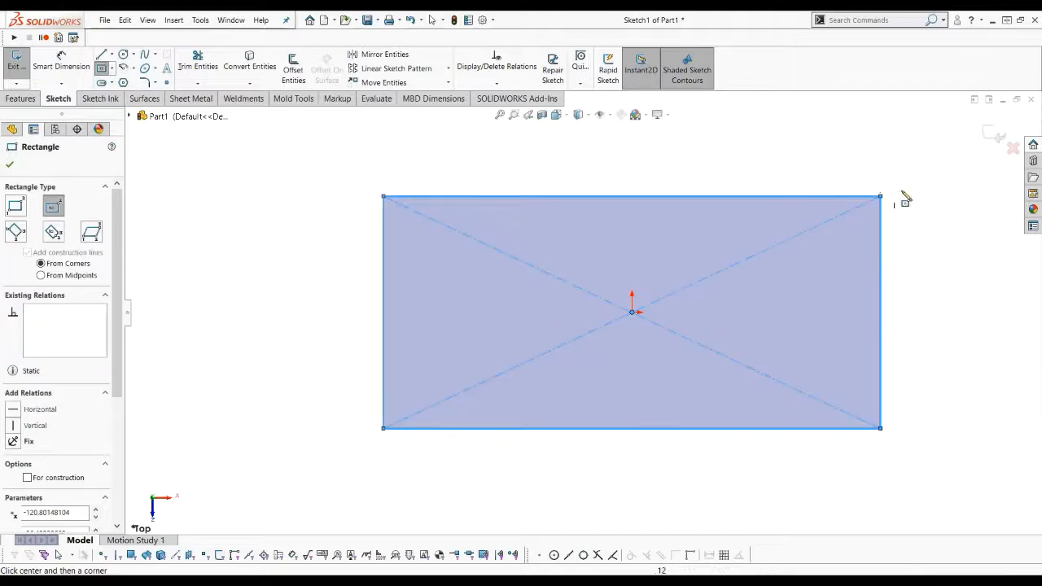
scroll(833, 344, up, 2)
scroll(836, 351, down, 2)
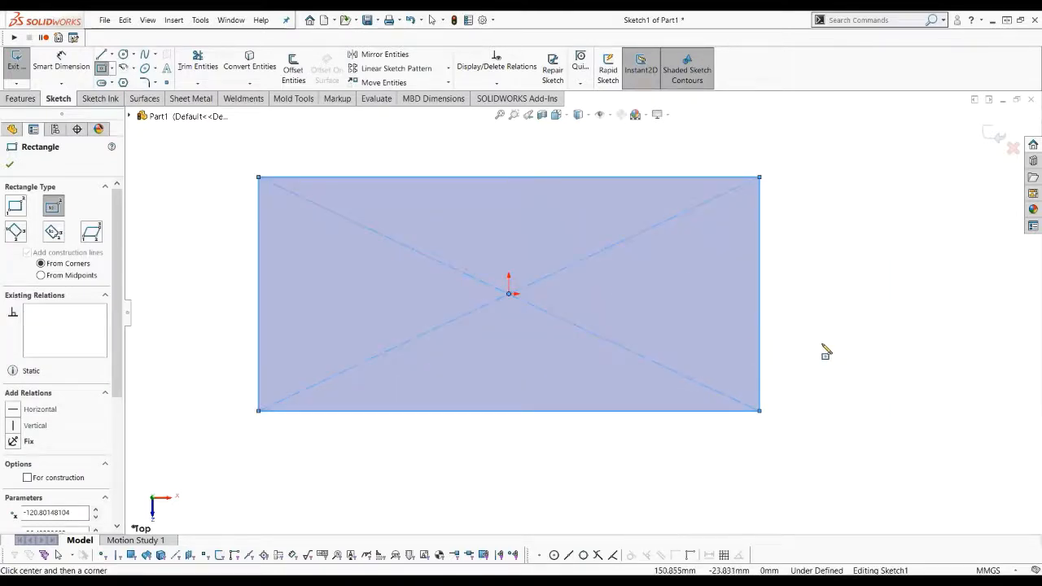
key(Escape)
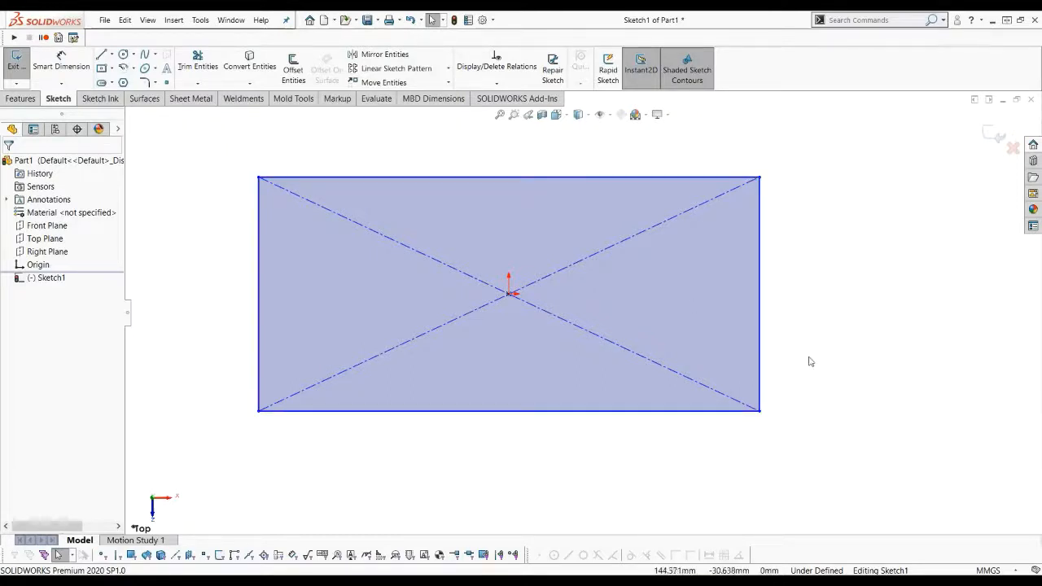
- Dimension the rectangle with a vertical side of 750 mm and a horizontal side of 1500 mm
right_drag(807, 364, 818, 315)
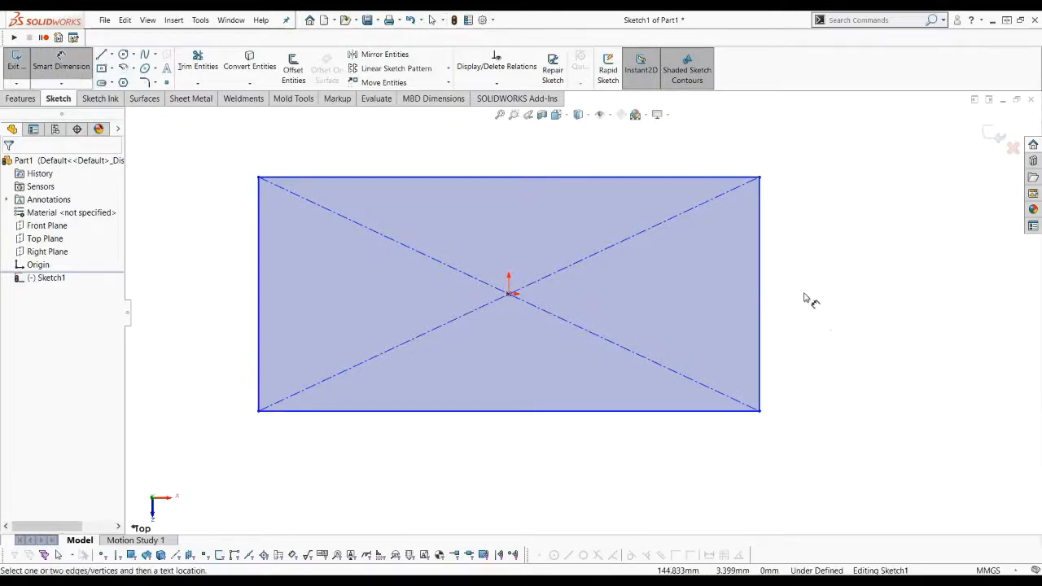
click(763, 333)
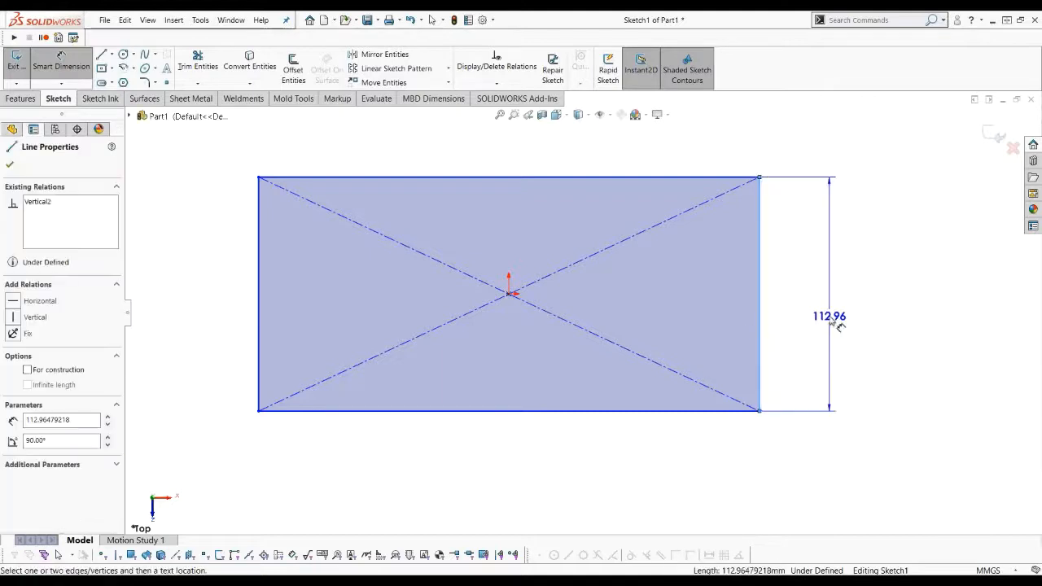
click(838, 326)
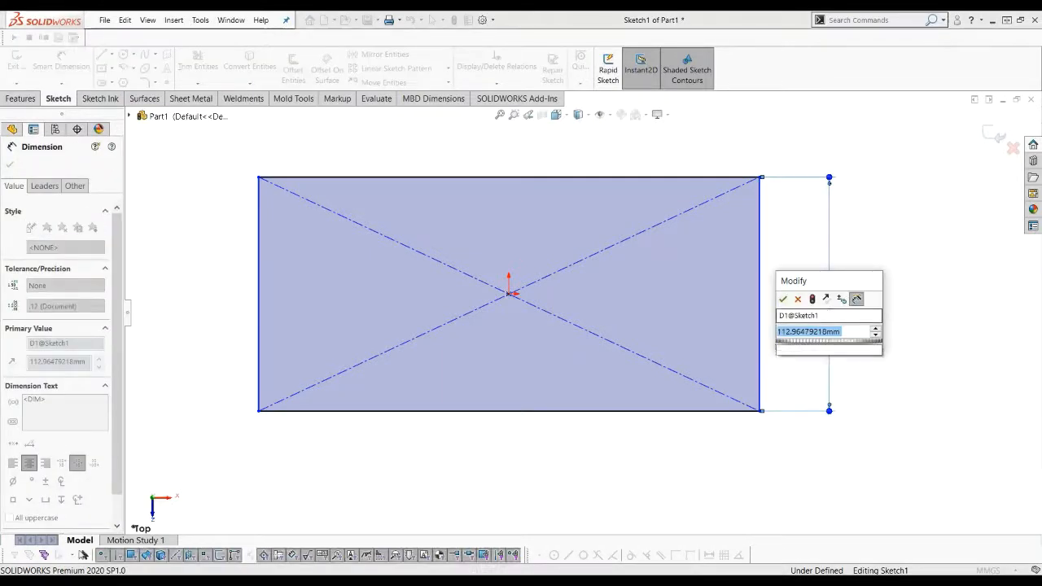
text(750)
key(Return)
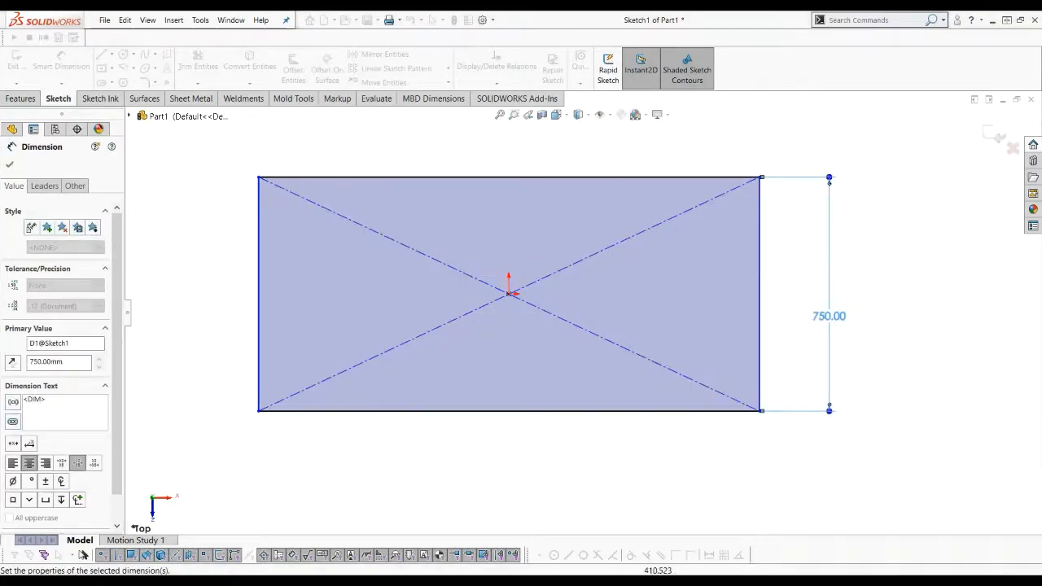
click(514, 176)
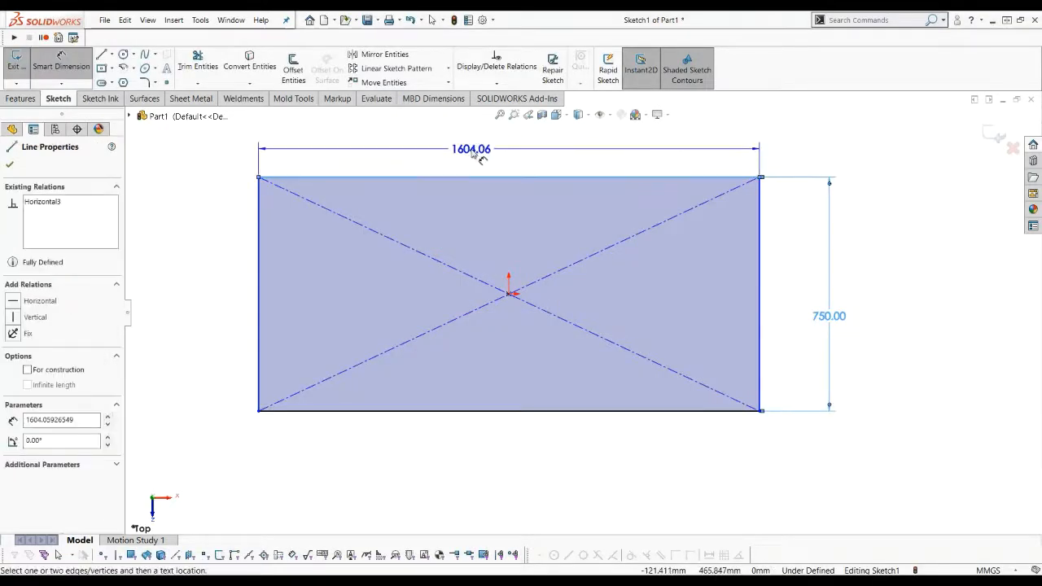
click(473, 152)
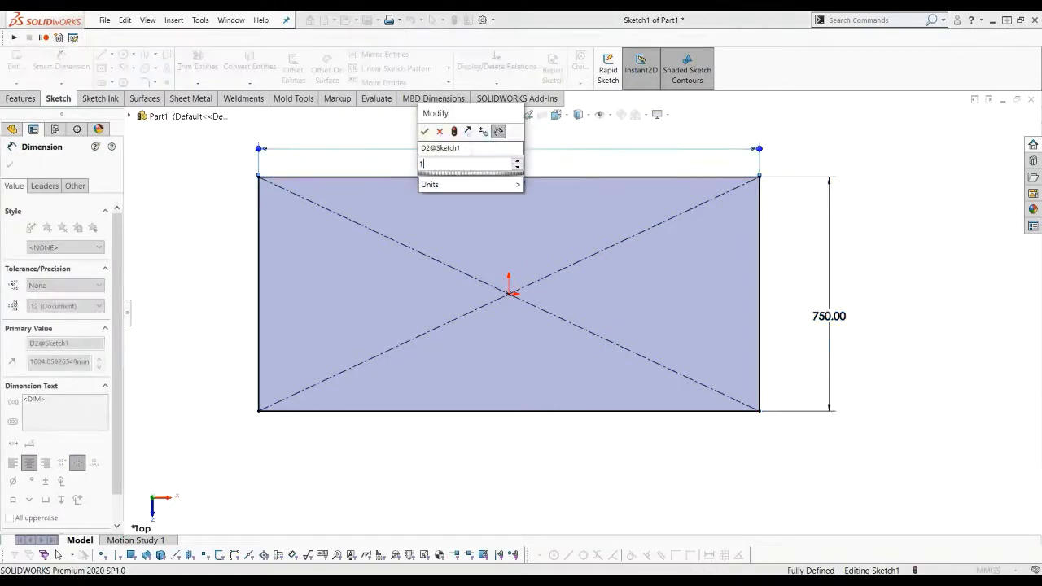
text(1500)
key(Return)
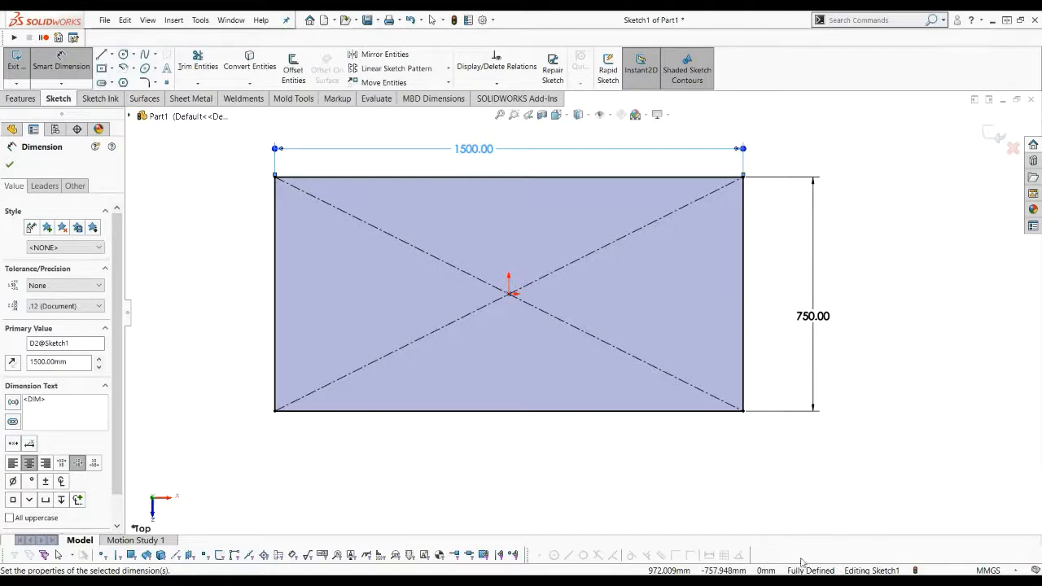
- Start a sheet metal Base Flange from the rectangle sketch and enable the use of a gauge table
click(188, 98)
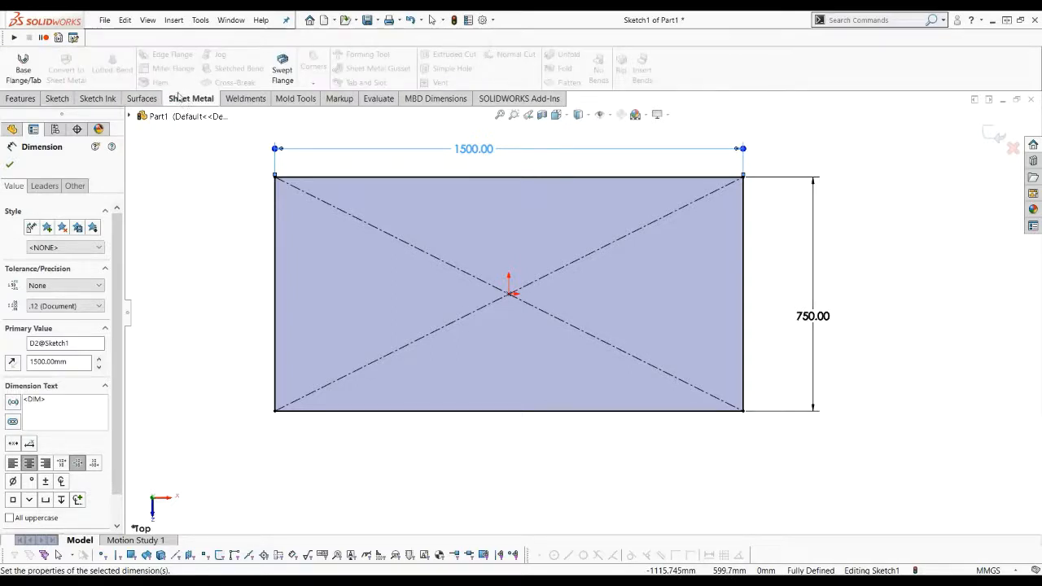
click(24, 75)
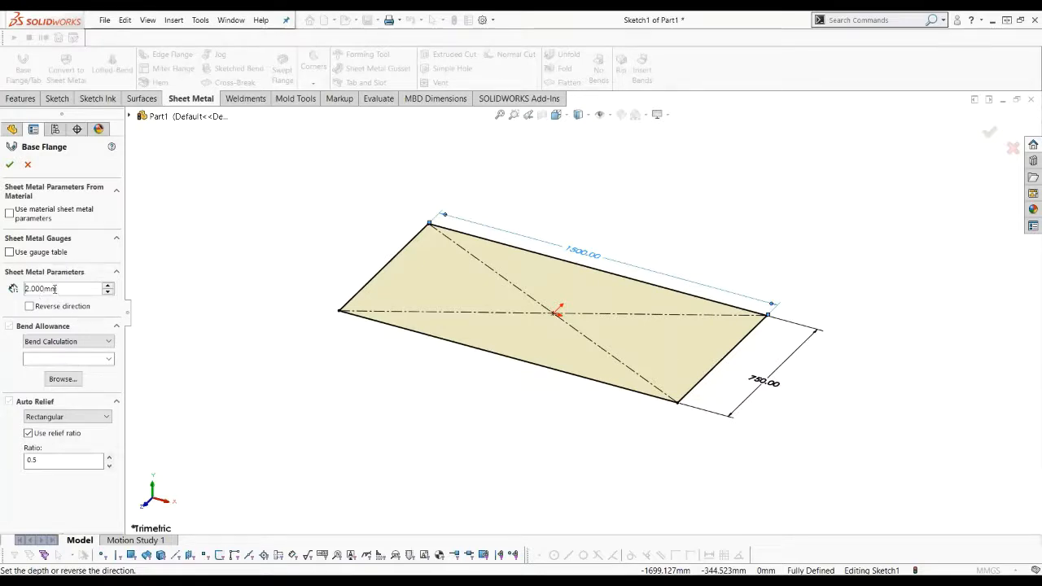
click(10, 252)
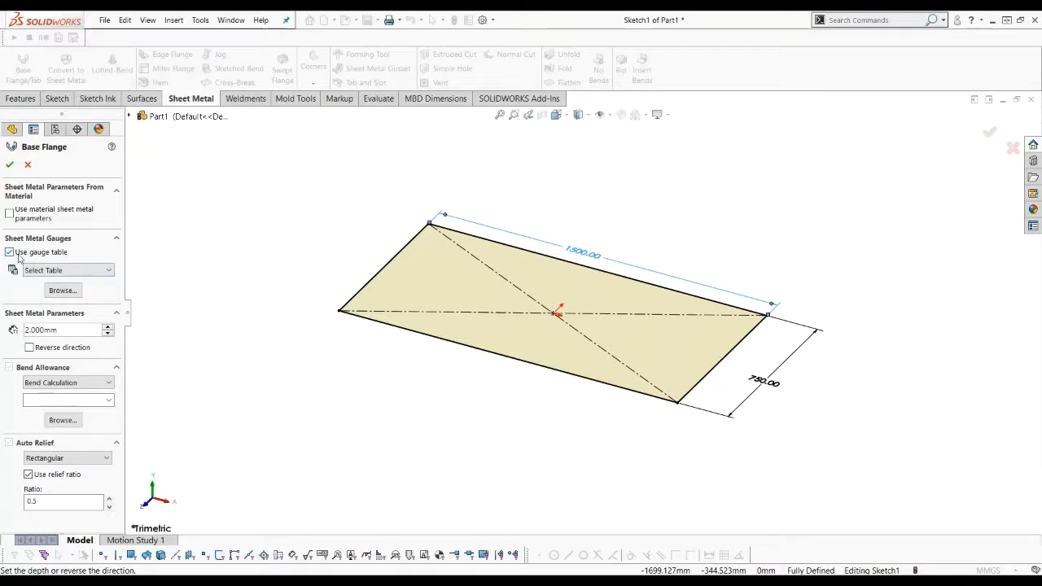
- Check which gauge tables are available and the path of the folder that stores them, without choosing one
click(44, 270)
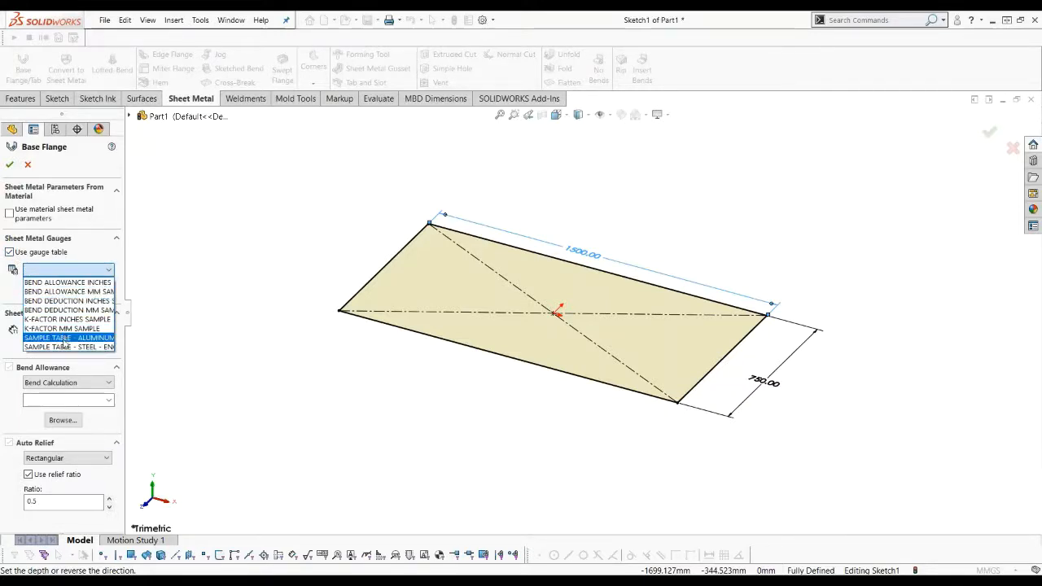
click(63, 271)
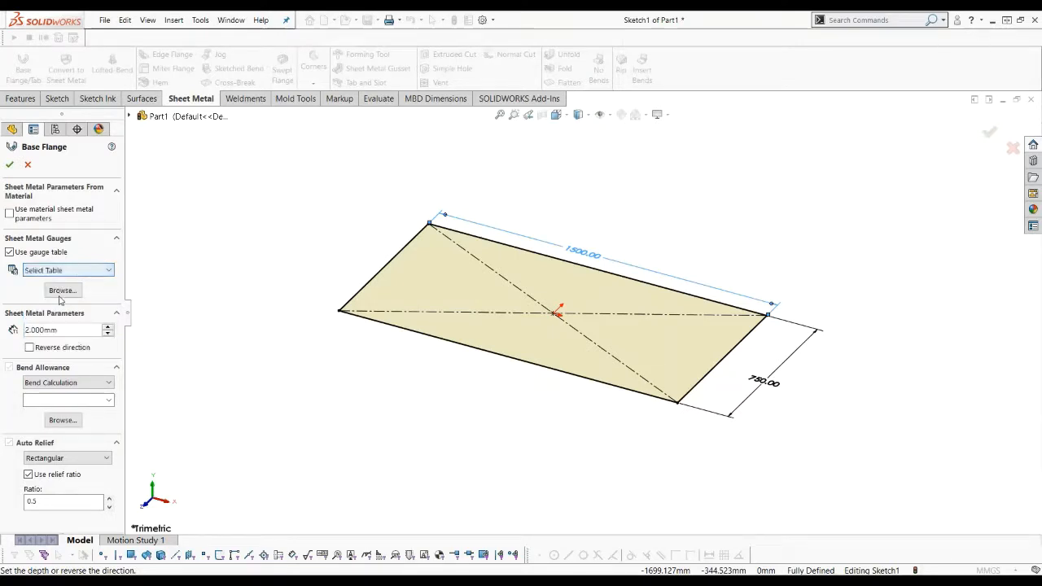
click(63, 292)
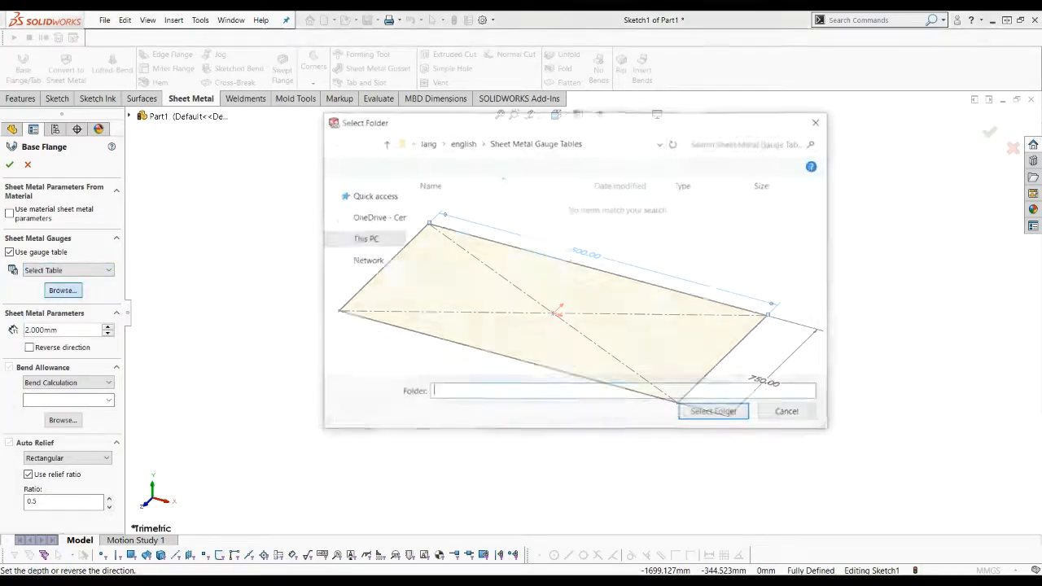
click(602, 142)
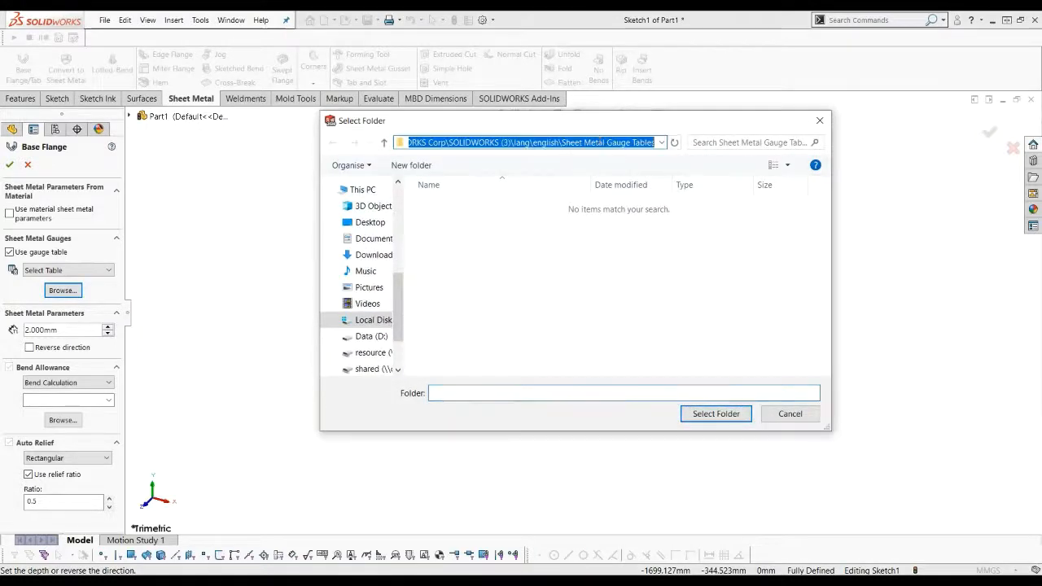
click(790, 414)
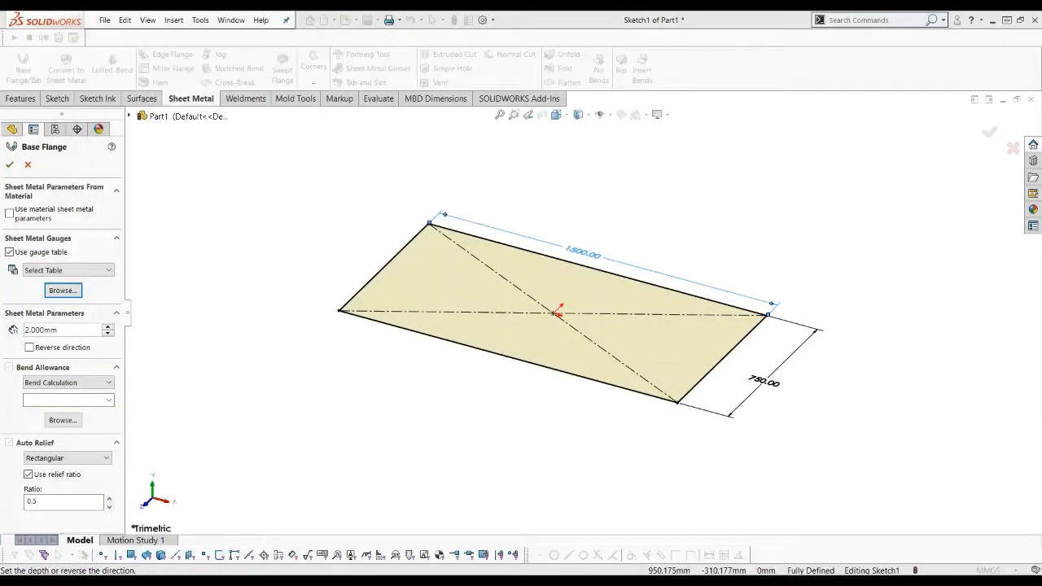
- Examine the gauge thicknesses, bend radii, angles and K-factors in k-factor mm sample.xls in Excel, and return to SOLIDWORKS
drag(0, 130, 613, 148)
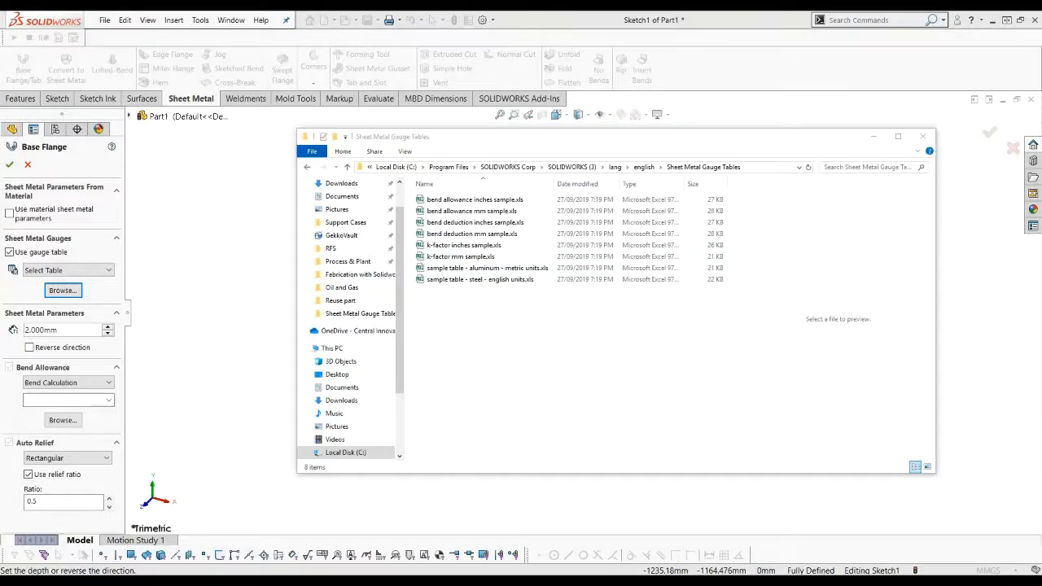
drag(0, 24, 328, 42)
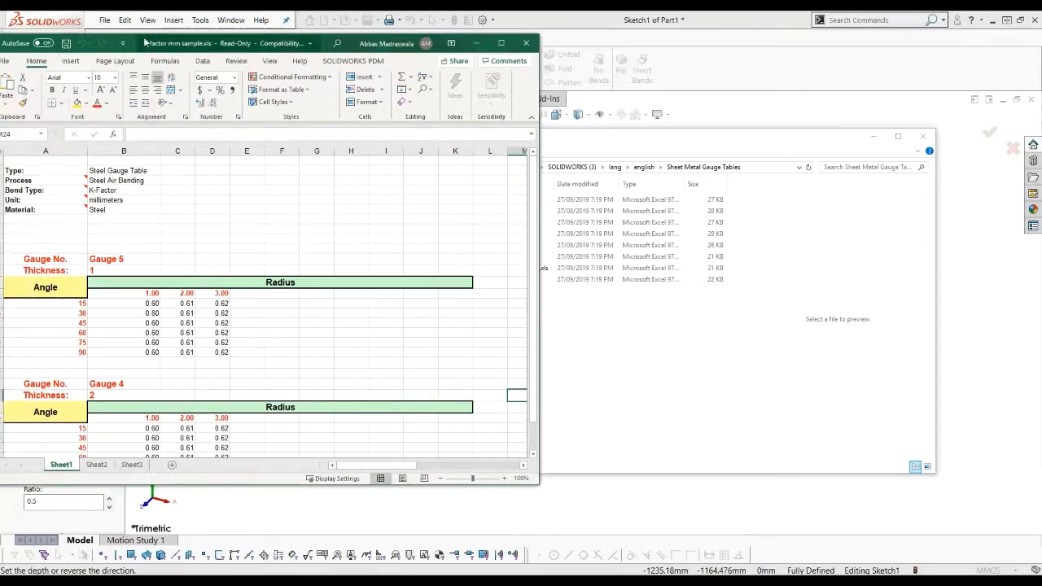
drag(145, 41, 255, 49)
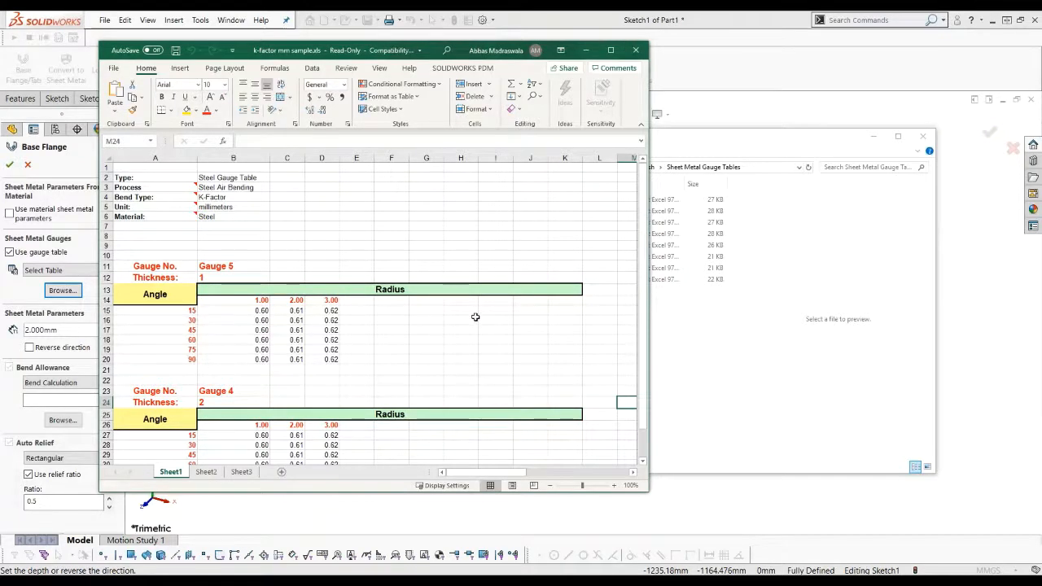
scroll(455, 342, down, 1)
scroll(460, 343, down, 2)
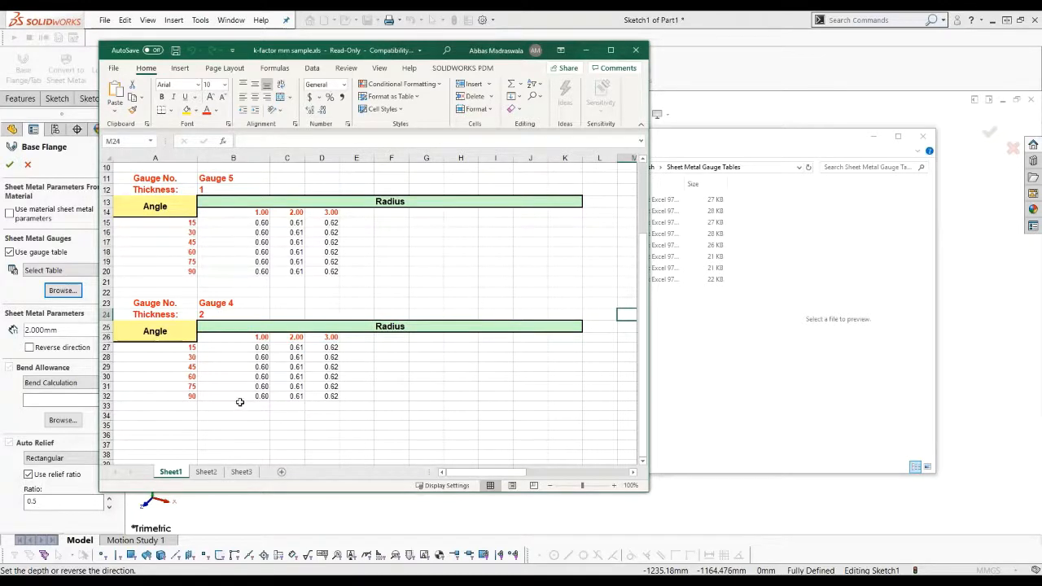
scroll(240, 402, down, 1)
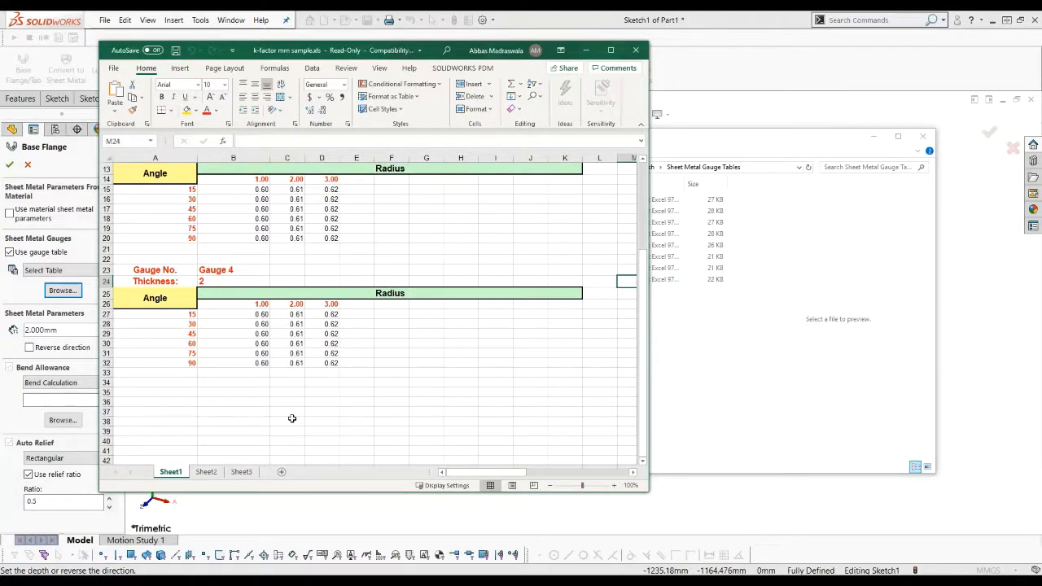
scroll(292, 419, up, 2)
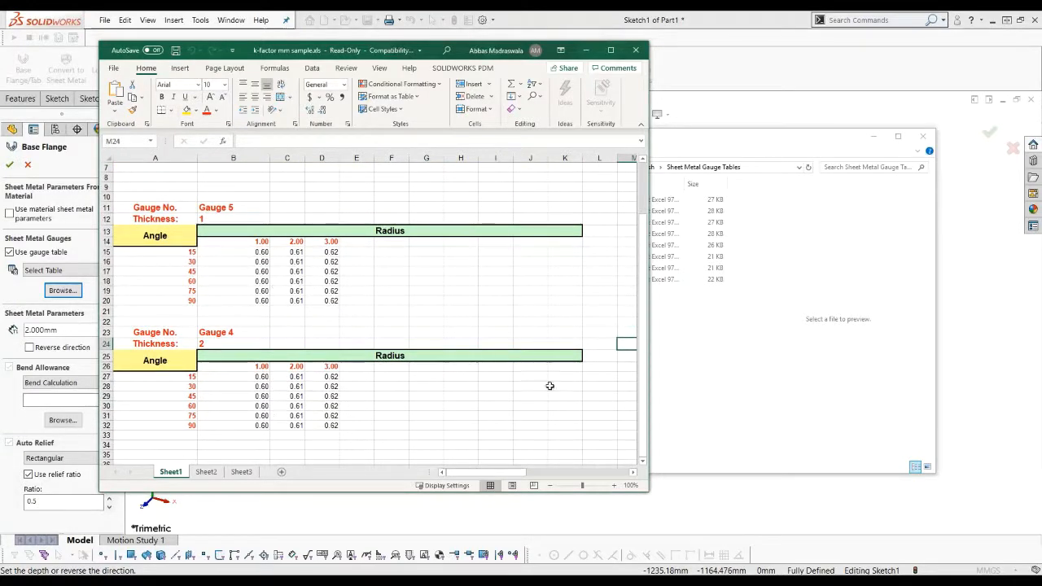
click(729, 81)
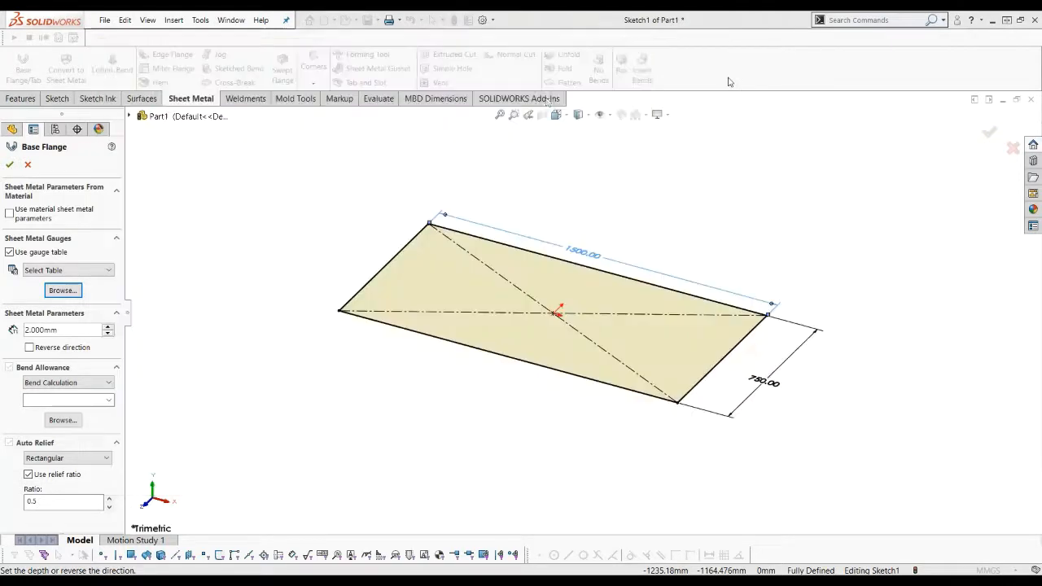
- Assign the K-FACTOR MM SAMPLE gauge table to the base flange
click(57, 270)
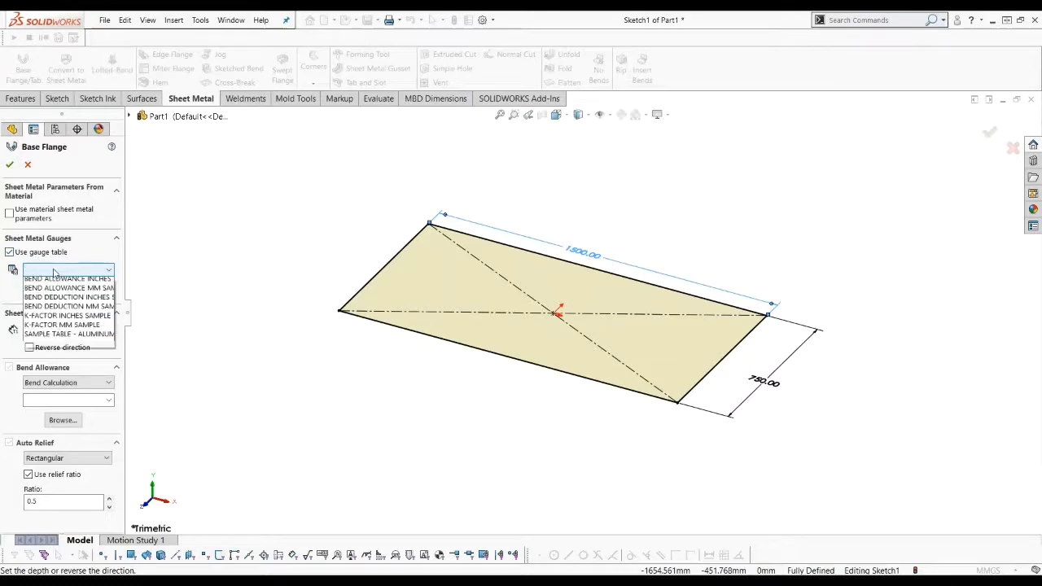
click(56, 329)
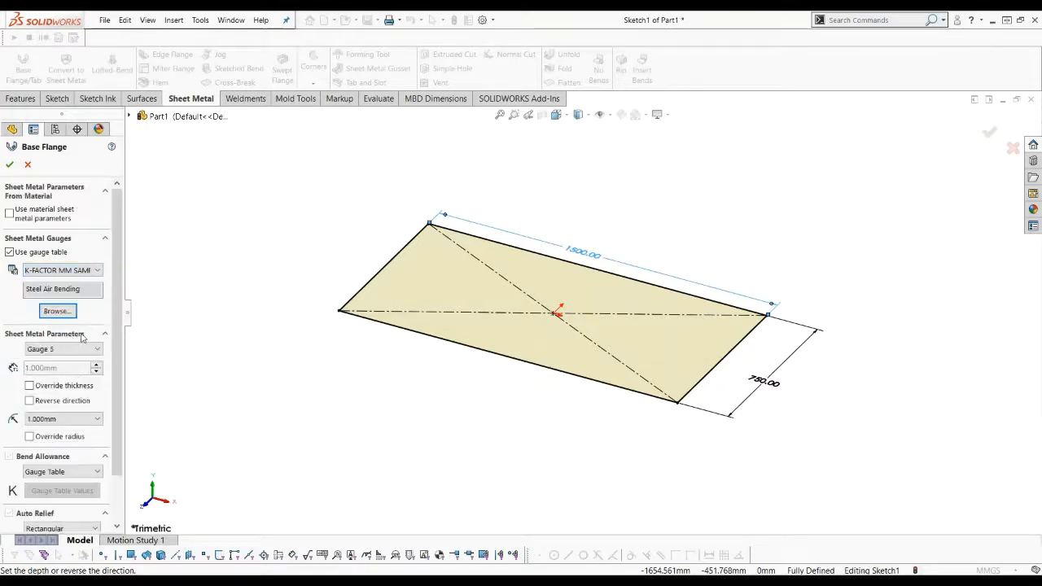
- Set the base flange to Gauge 4 with a 2 mm bend radius and create it
click(36, 352)
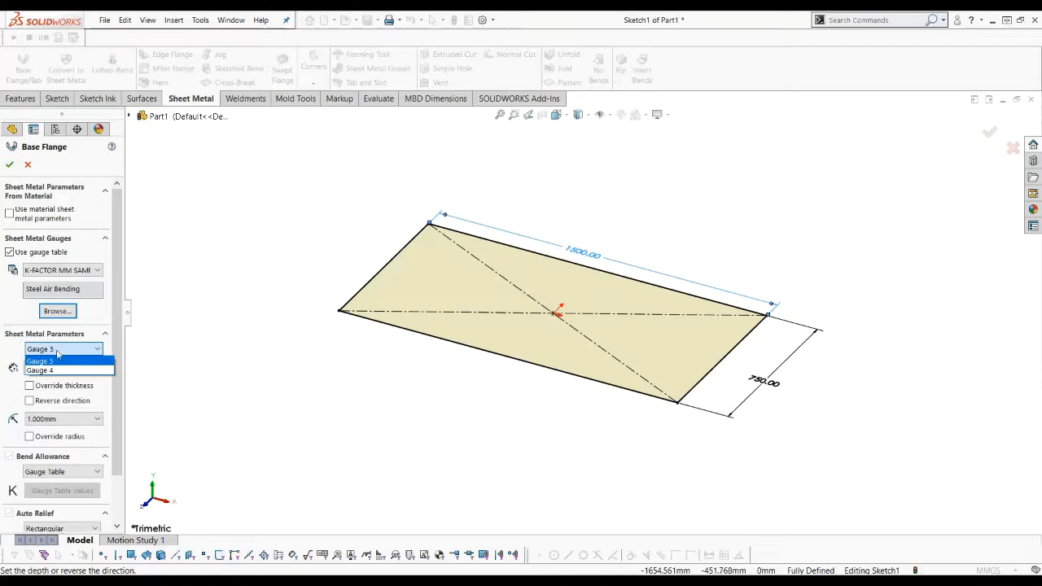
click(62, 360)
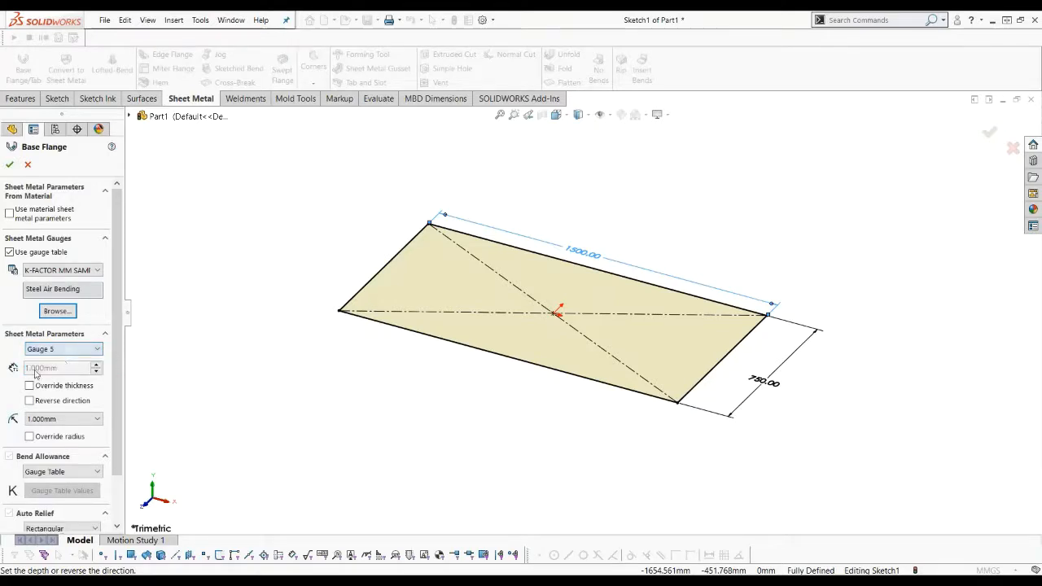
click(47, 350)
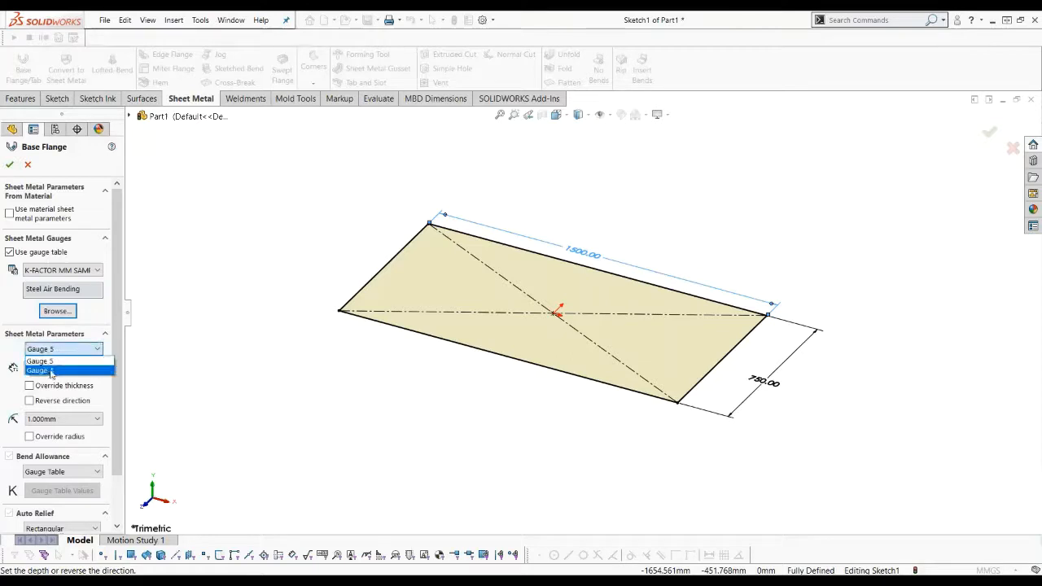
click(50, 372)
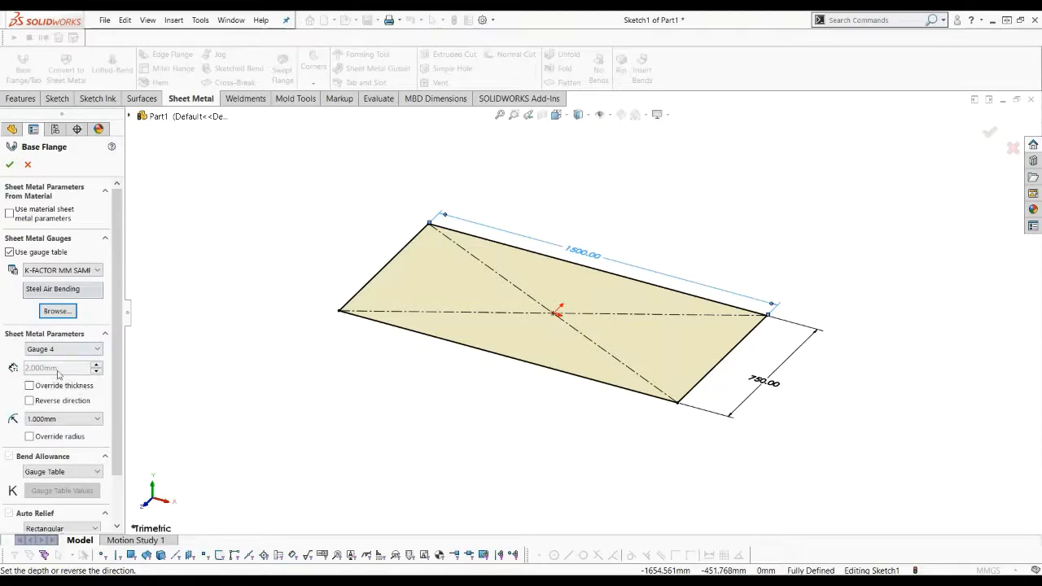
click(57, 420)
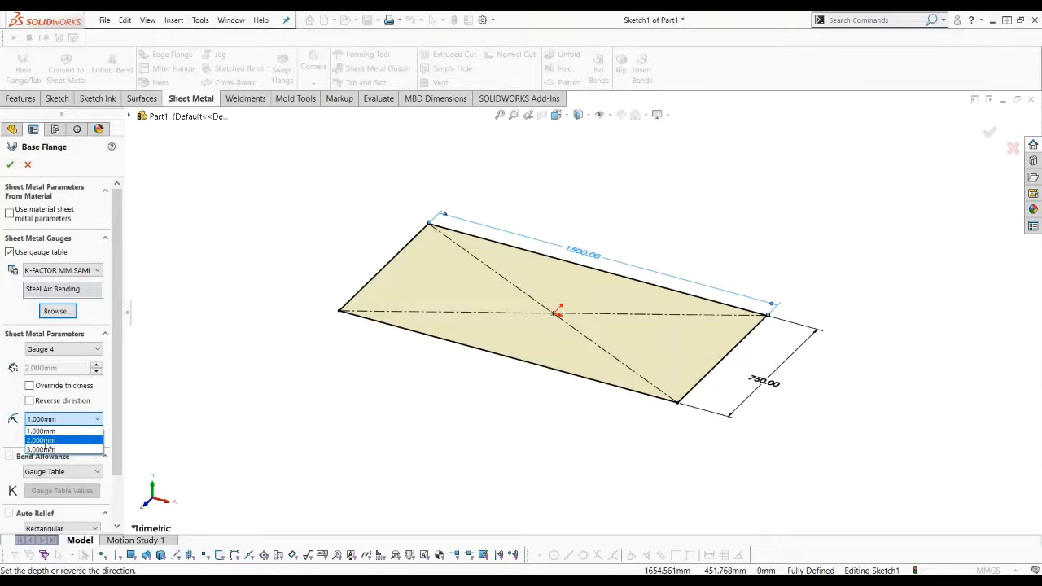
click(46, 443)
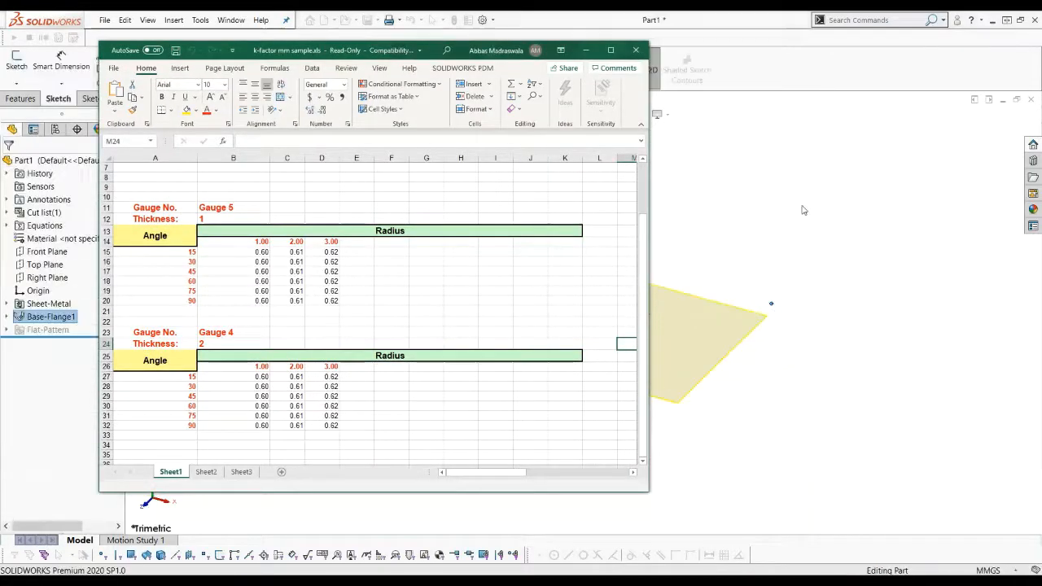
click(770, 233)
- Start an Edge Flange on all four edges of the base plate, pointing downward with a length of about 96 mm
scroll(424, 314, down, 2)
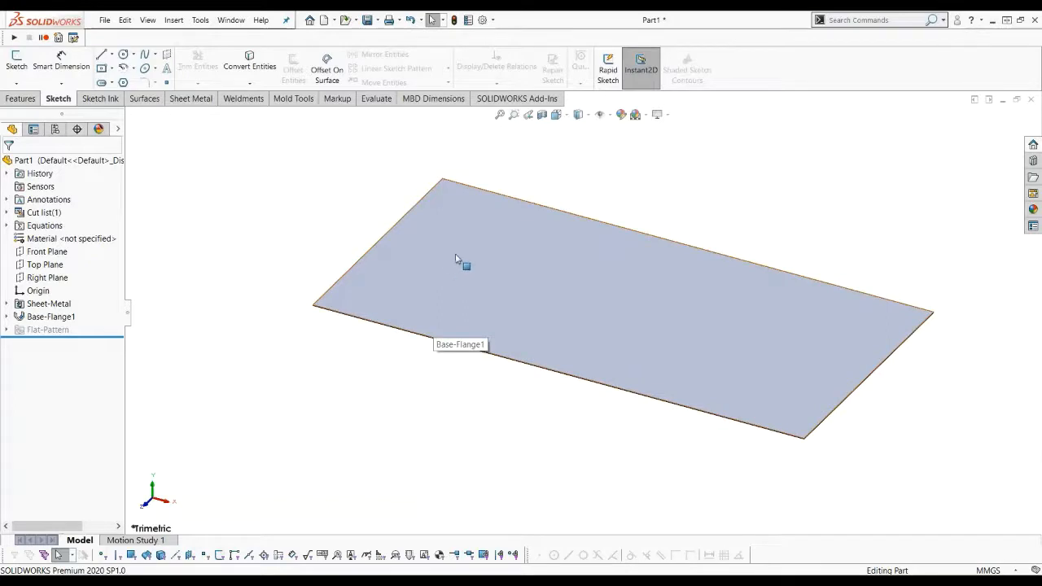
click(192, 101)
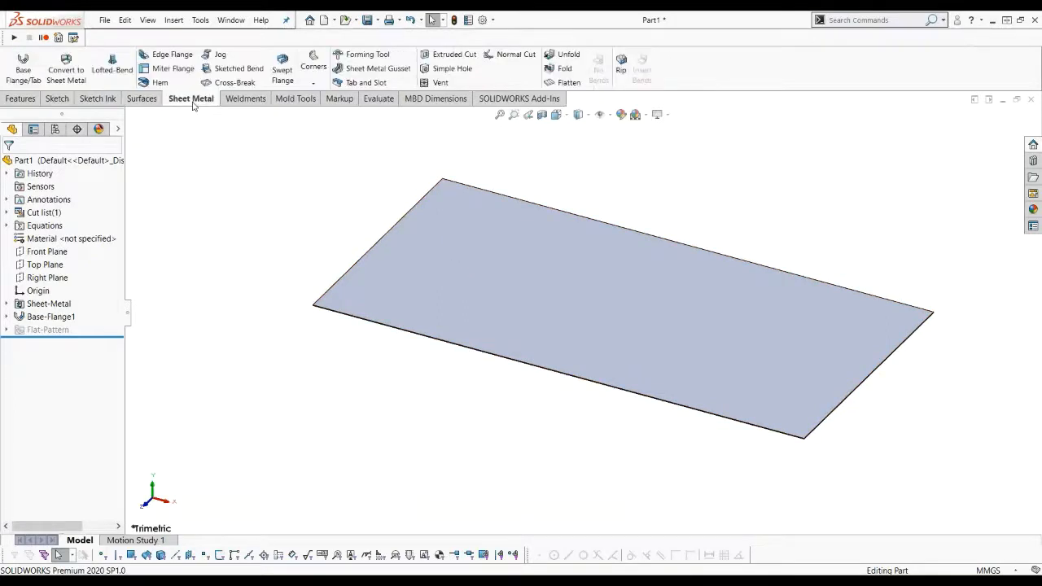
click(167, 57)
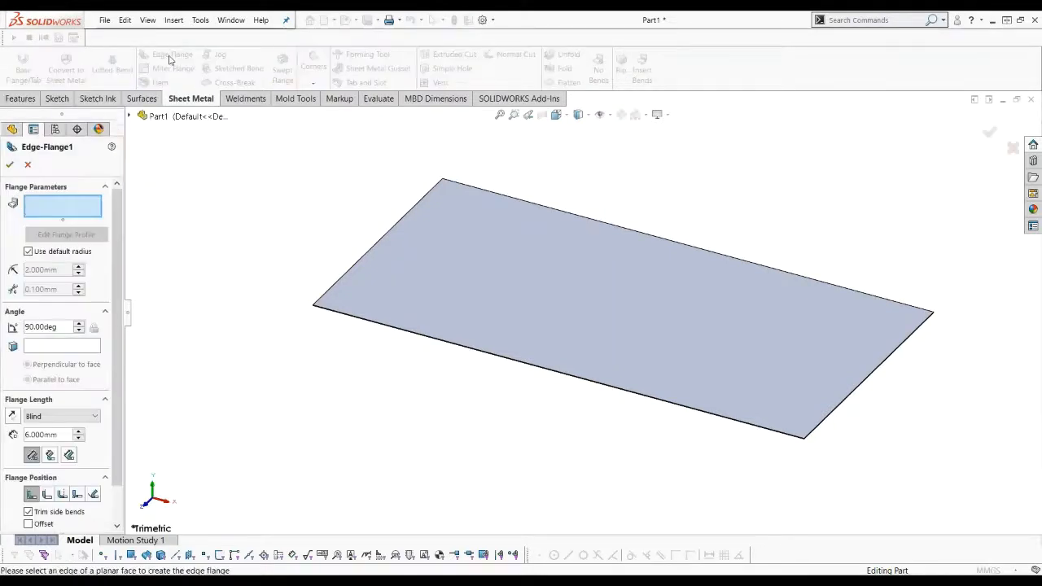
click(353, 321)
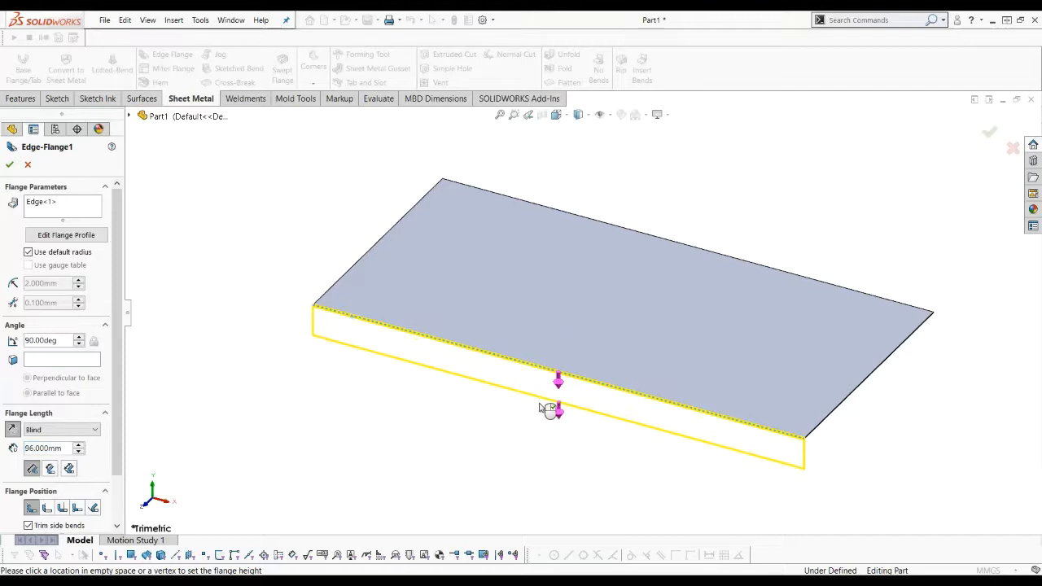
click(548, 409)
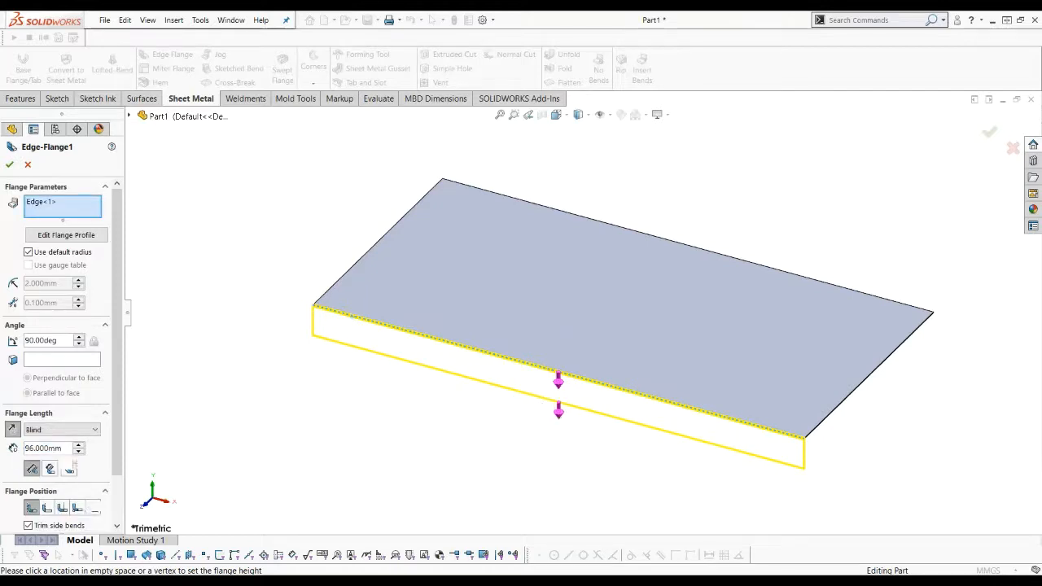
click(812, 432)
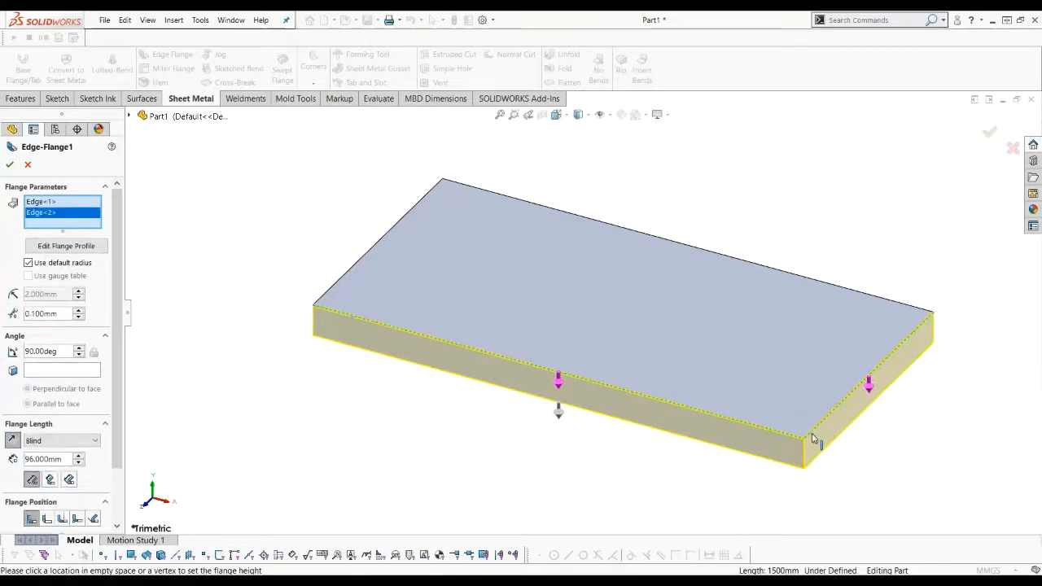
click(858, 296)
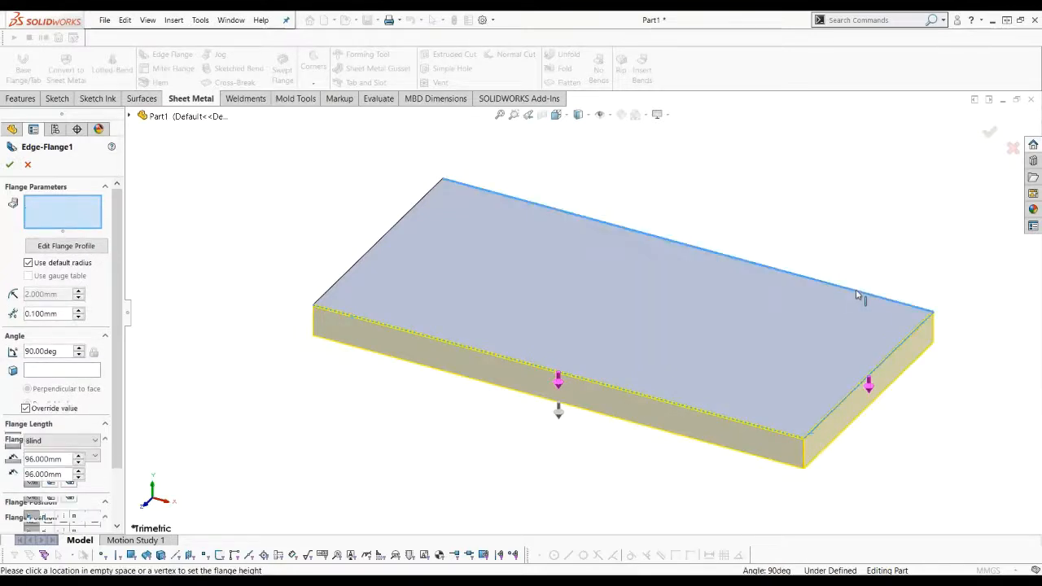
click(389, 233)
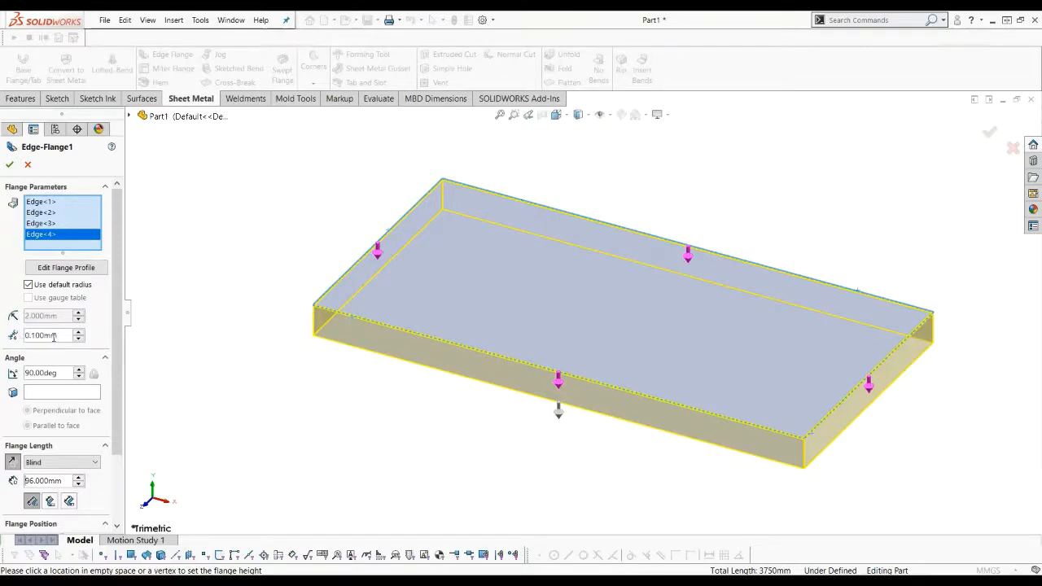
- Set the length of the four edge flanges to 50 mm
scroll(804, 442, down, 8)
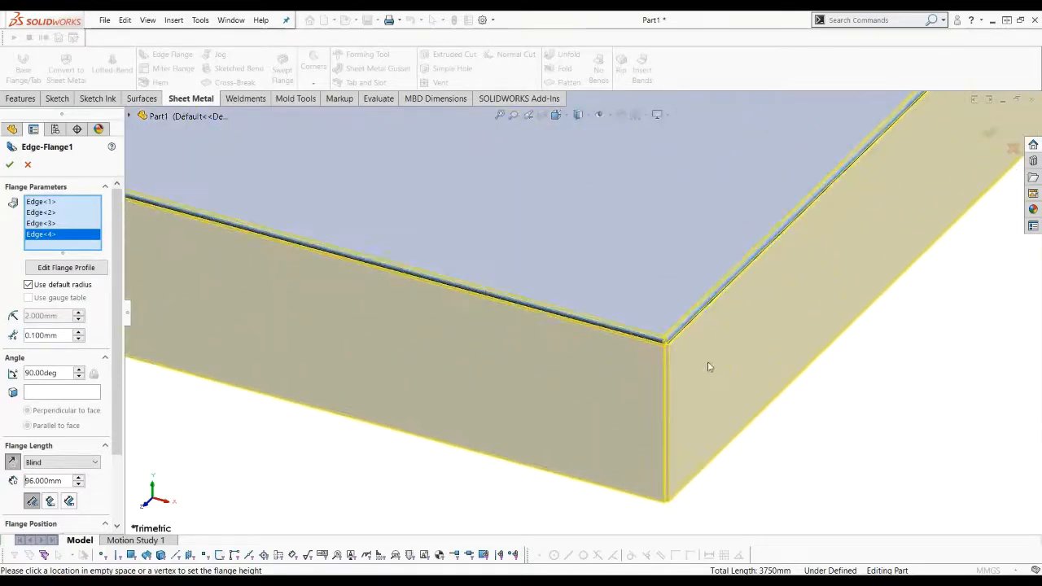
scroll(708, 367, down, 2)
scroll(643, 345, down, 1)
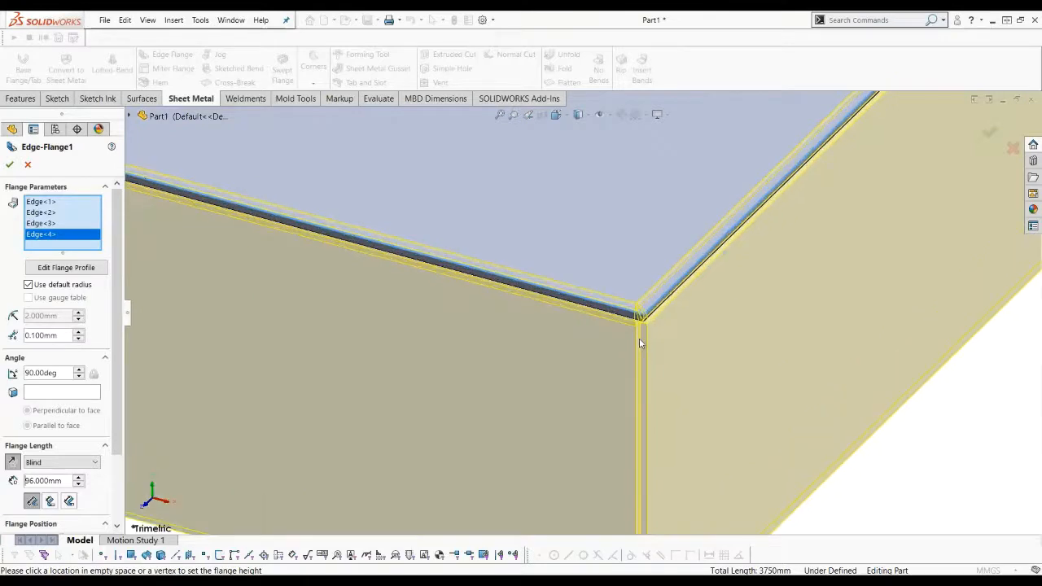
scroll(641, 343, down, 1)
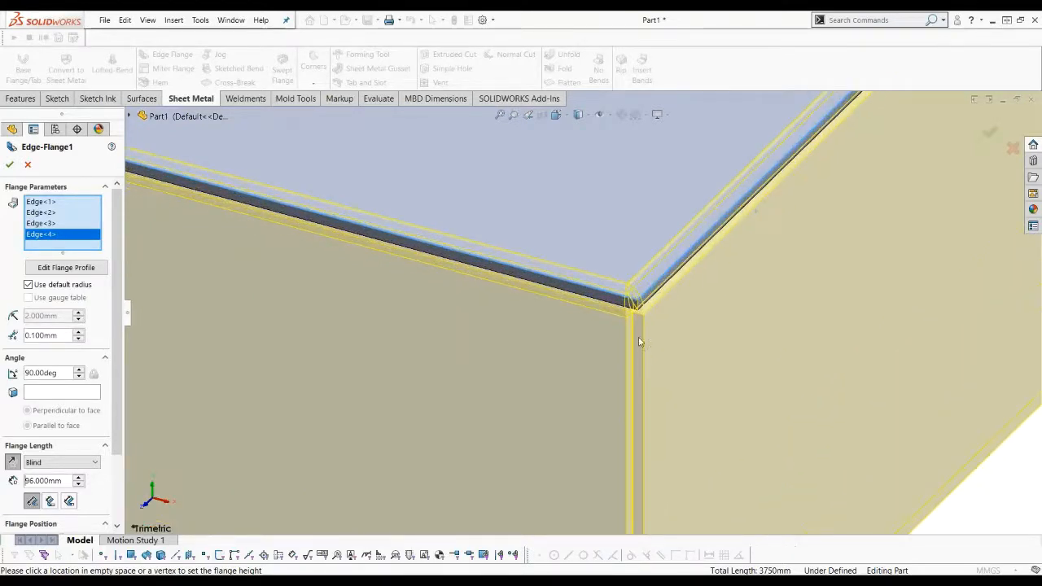
scroll(636, 357, up, 5)
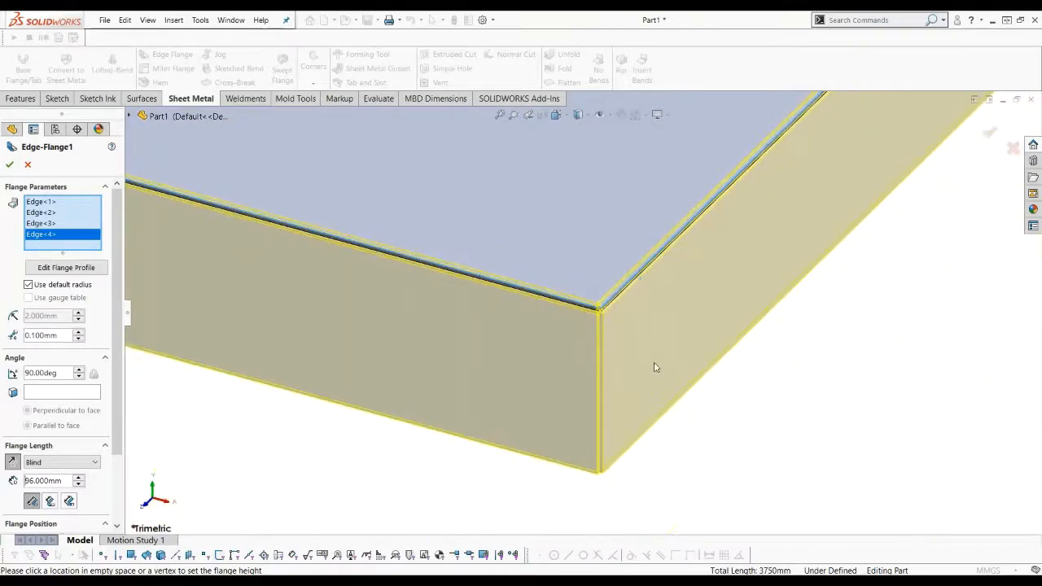
scroll(659, 389, up, 2)
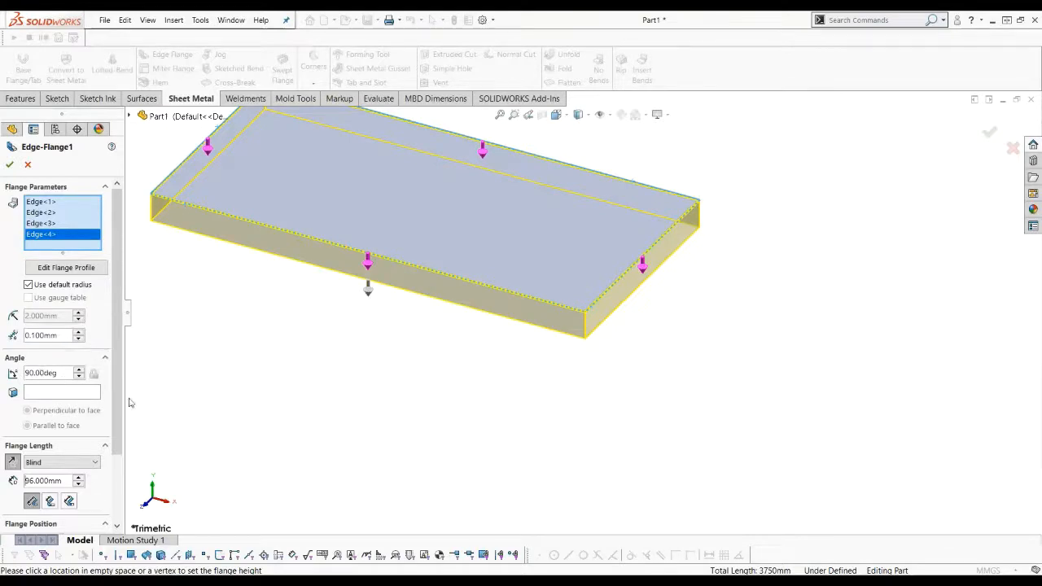
scroll(66, 399, down, 2)
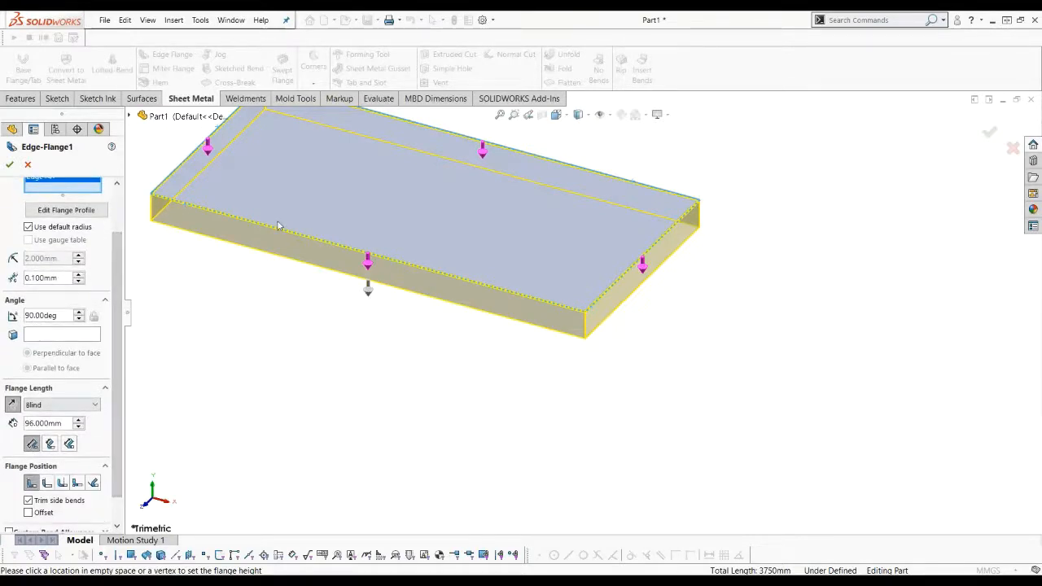
scroll(248, 278, down, 2)
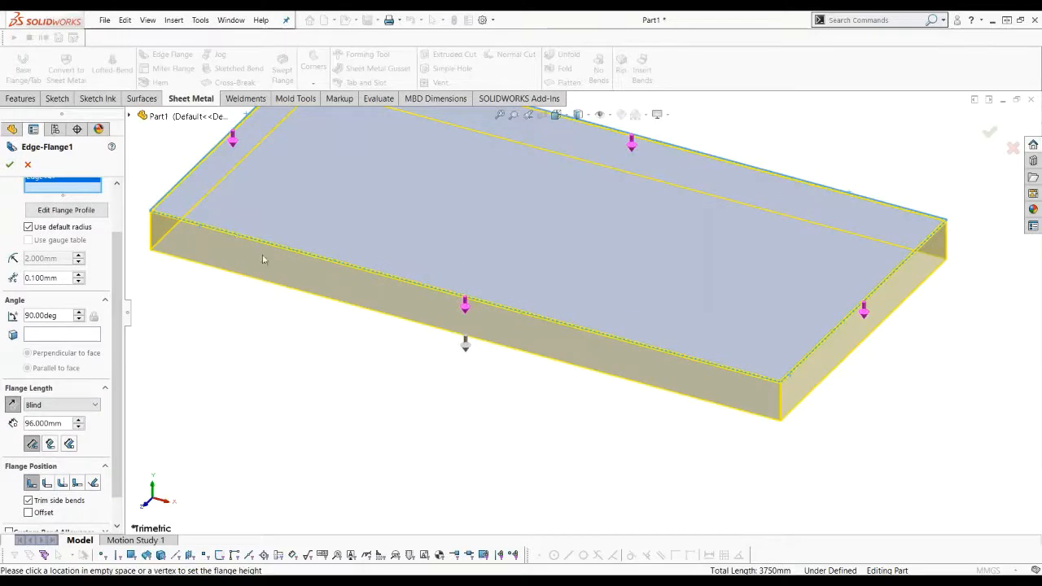
double_click(49, 424)
text(50)
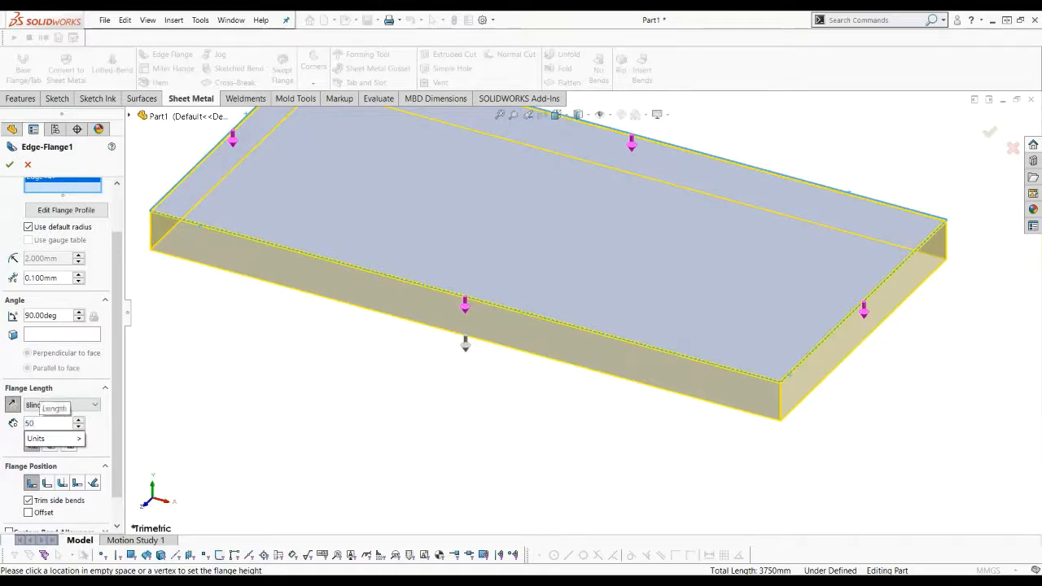
key(Return)
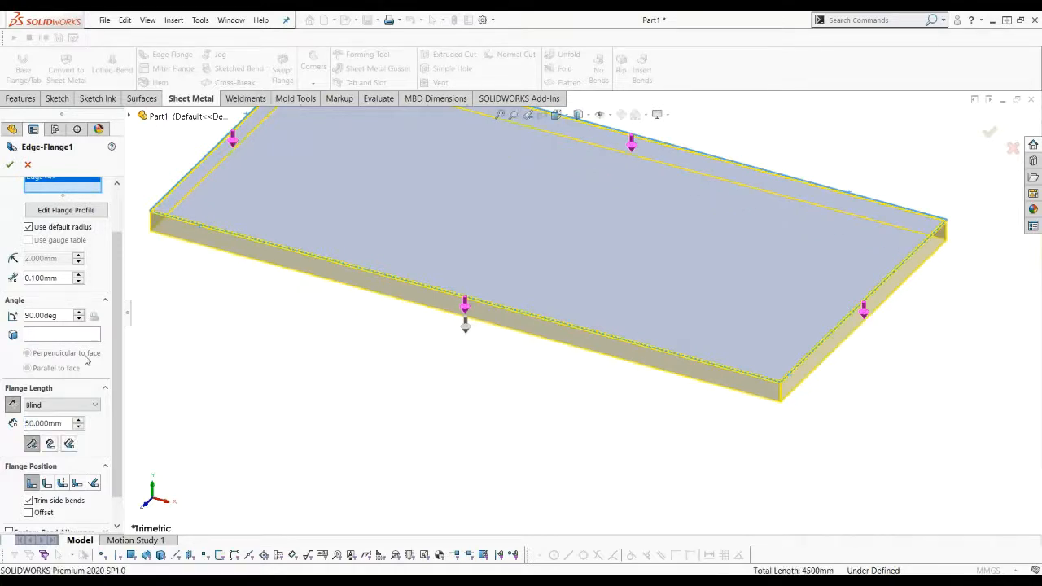
- Compare the Material Outside and Bend Outside flange positions in the right view, and return to Material Inside
scroll(81, 432, down, 1)
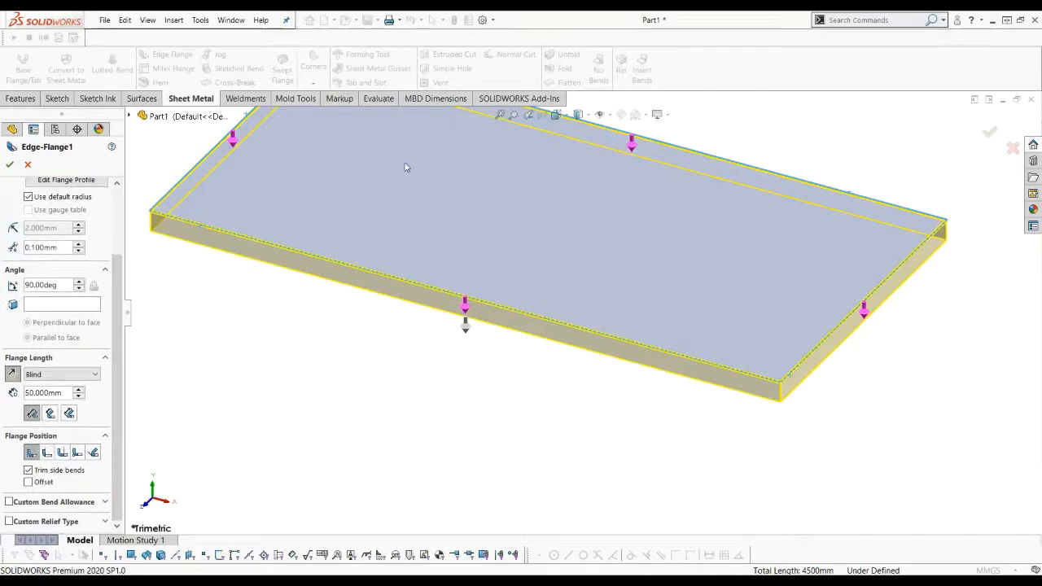
click(557, 115)
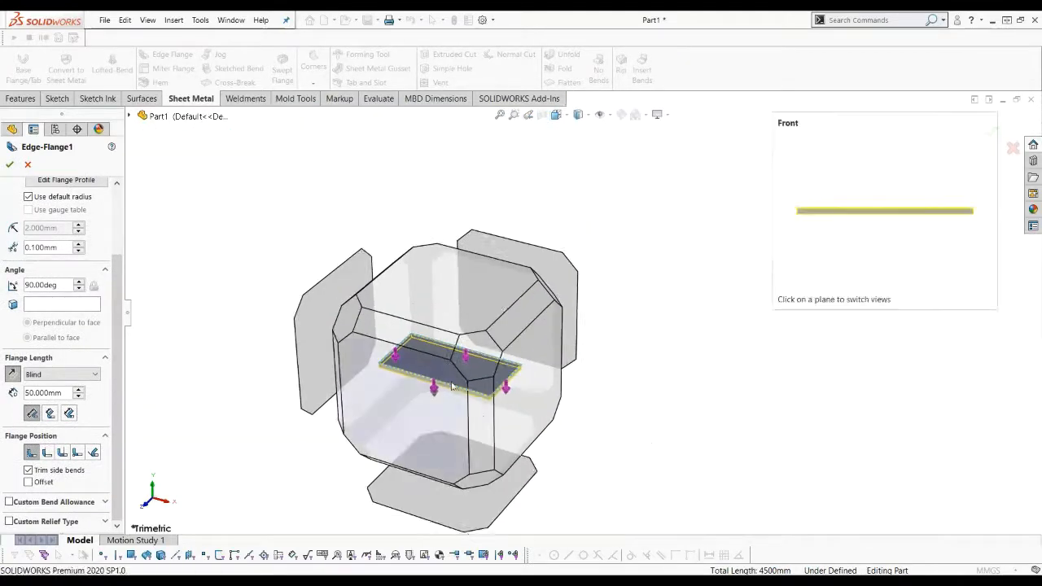
click(525, 407)
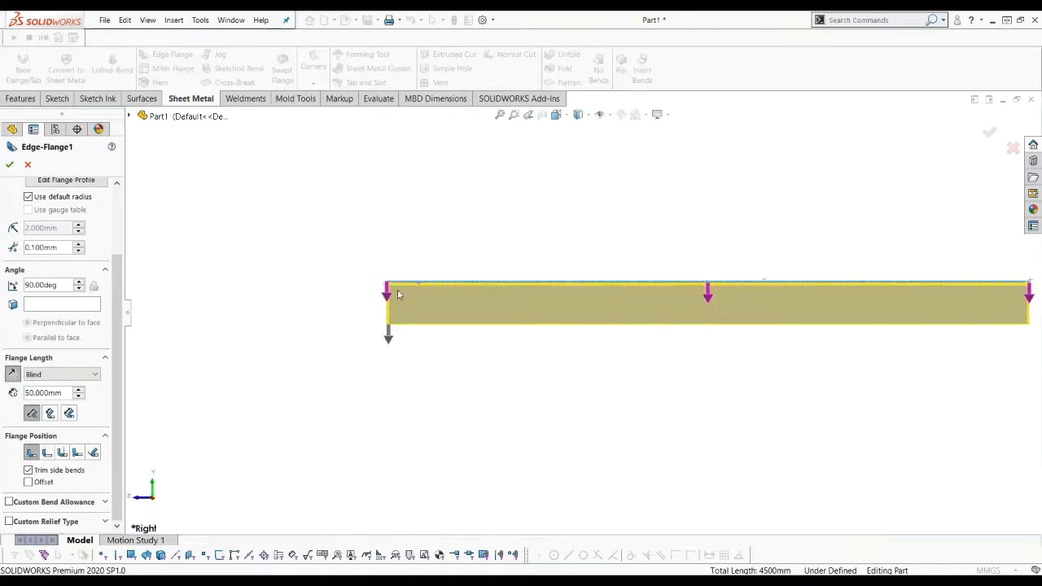
scroll(398, 294, down, 5)
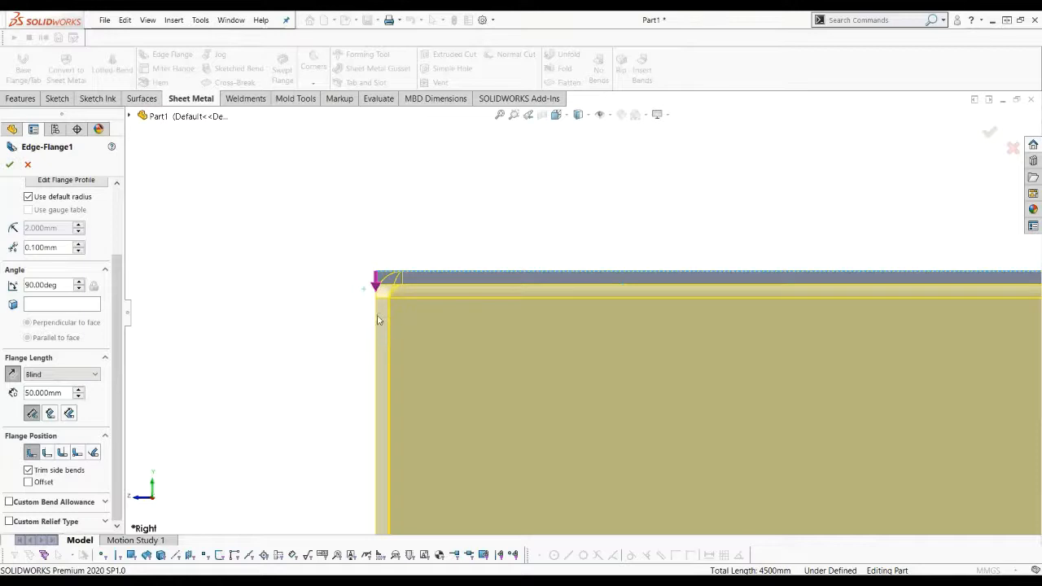
click(46, 454)
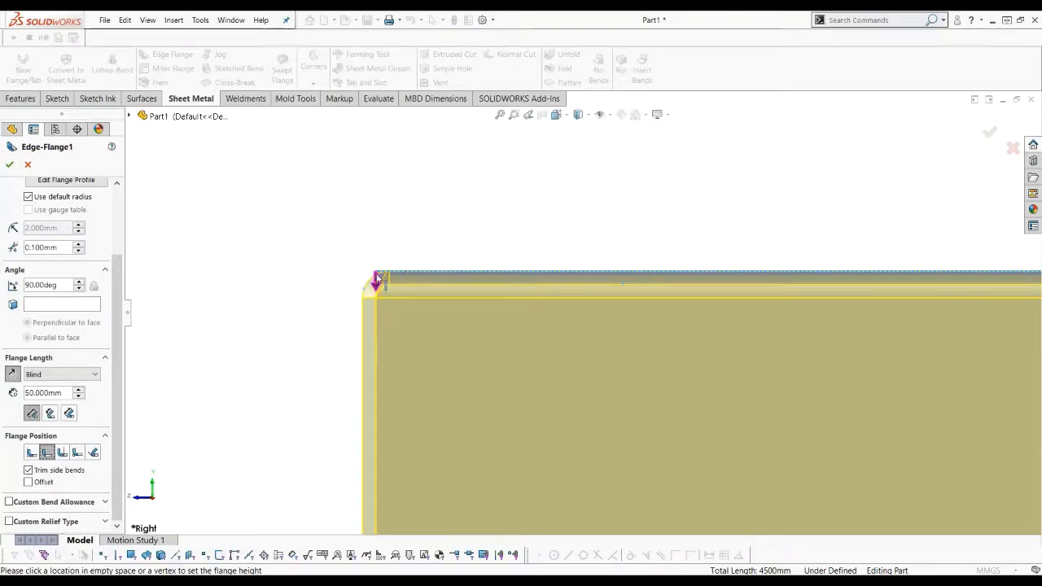
click(65, 455)
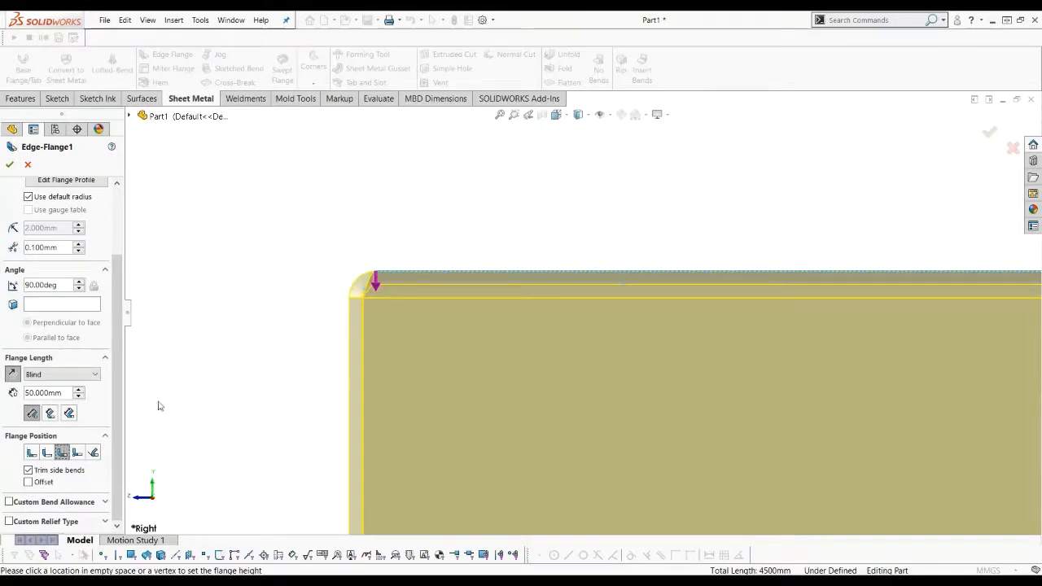
click(30, 454)
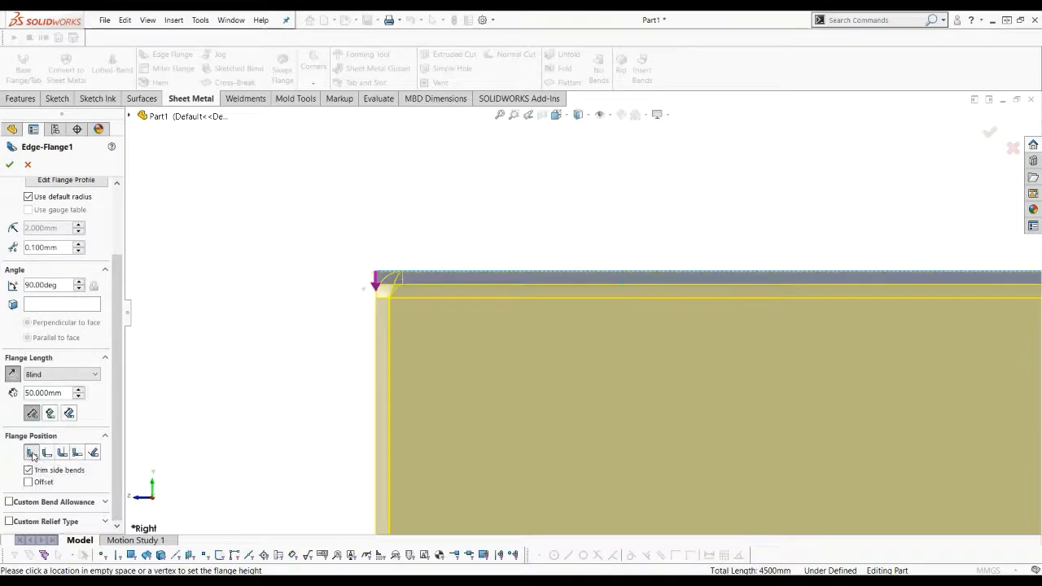
- Restore the trimetric view and create the edge flanges on the four sides of the plate
click(556, 115)
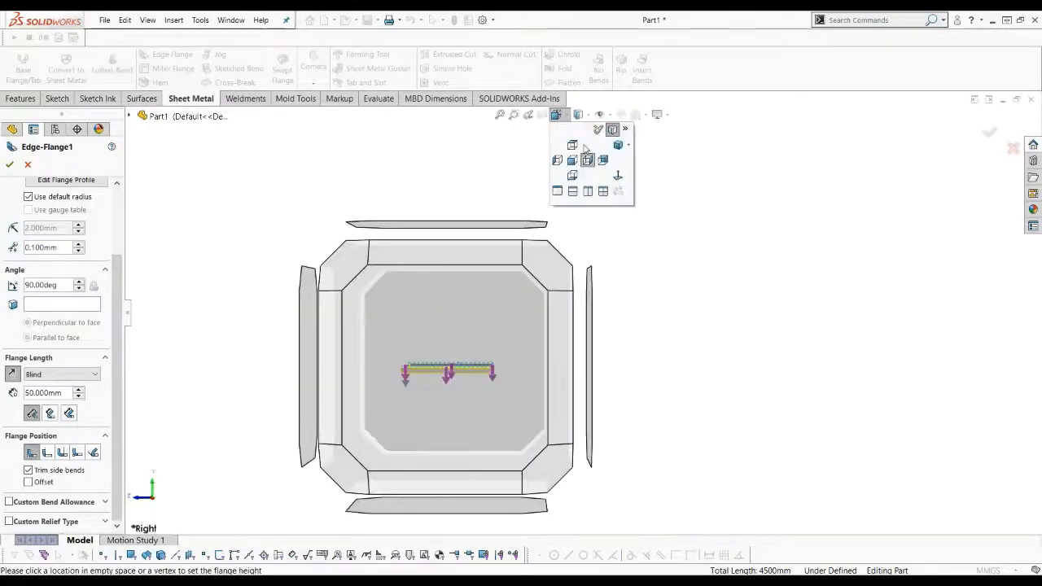
click(618, 146)
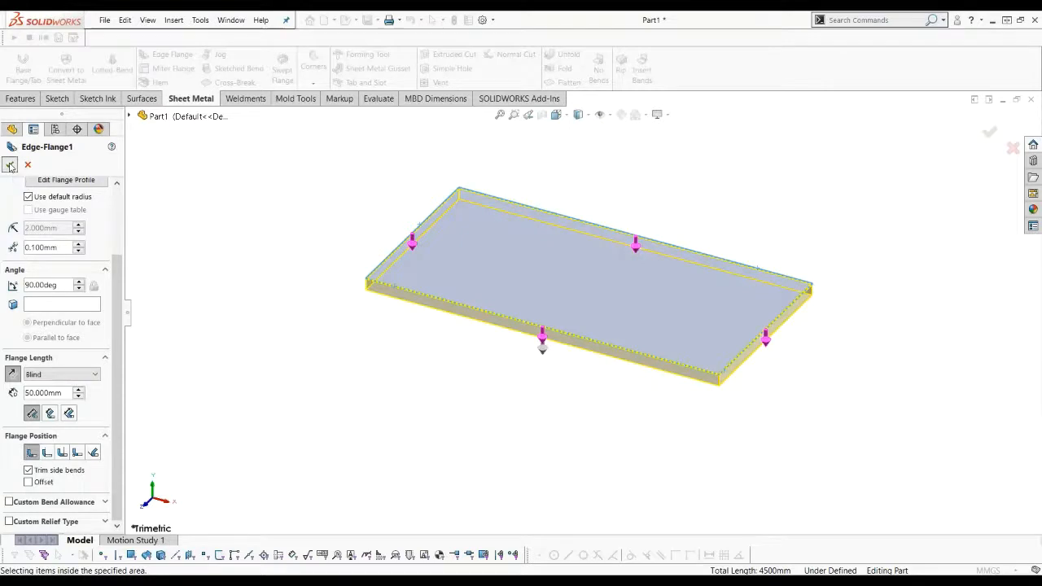
click(9, 164)
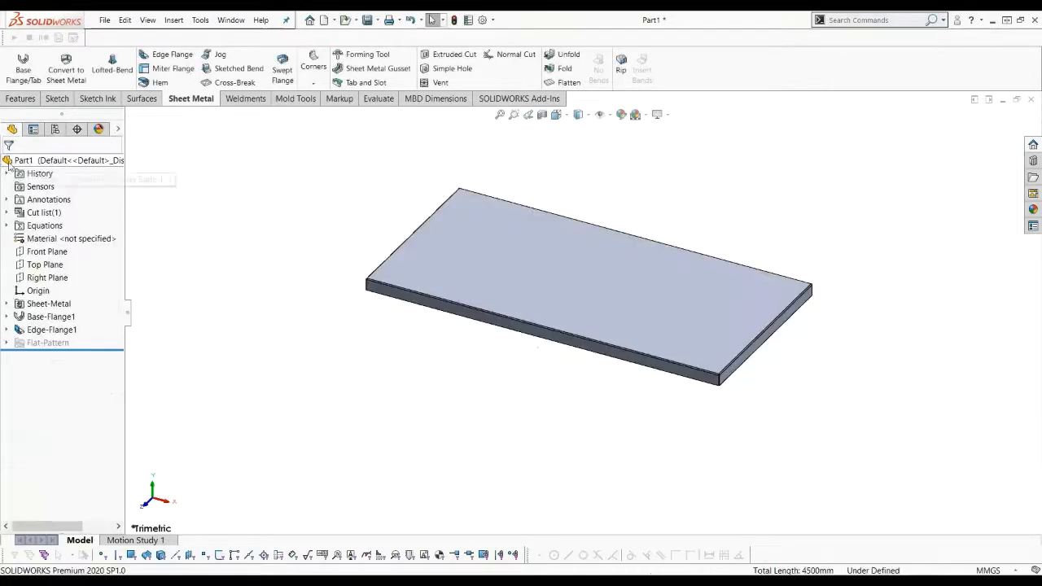
- Examine the corner and the lower outer edges of the 50 mm side flanges
middle_drag(477, 367, 650, 432)
scroll(658, 338, down, 5)
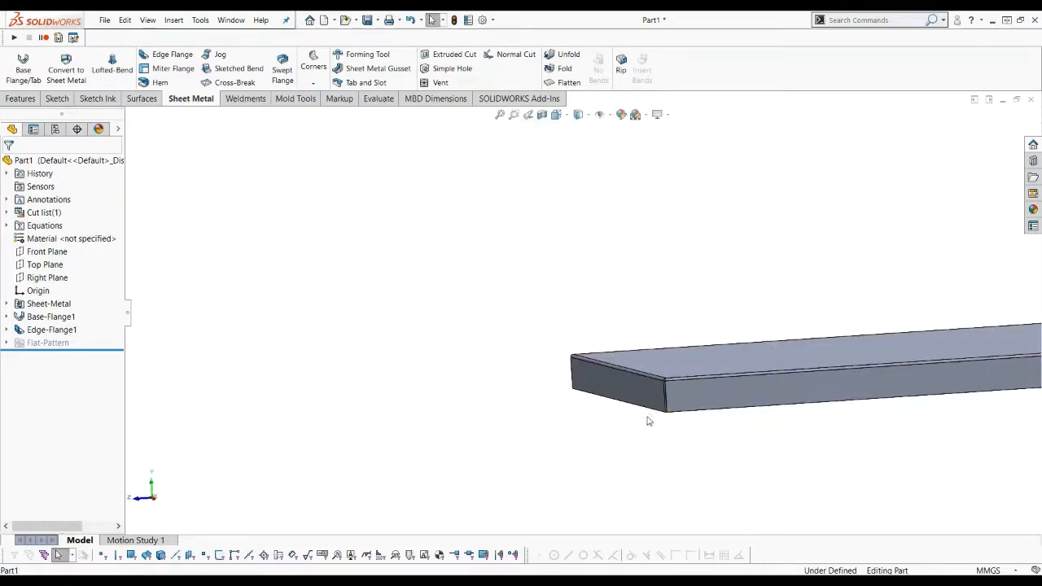
scroll(651, 412, down, 2)
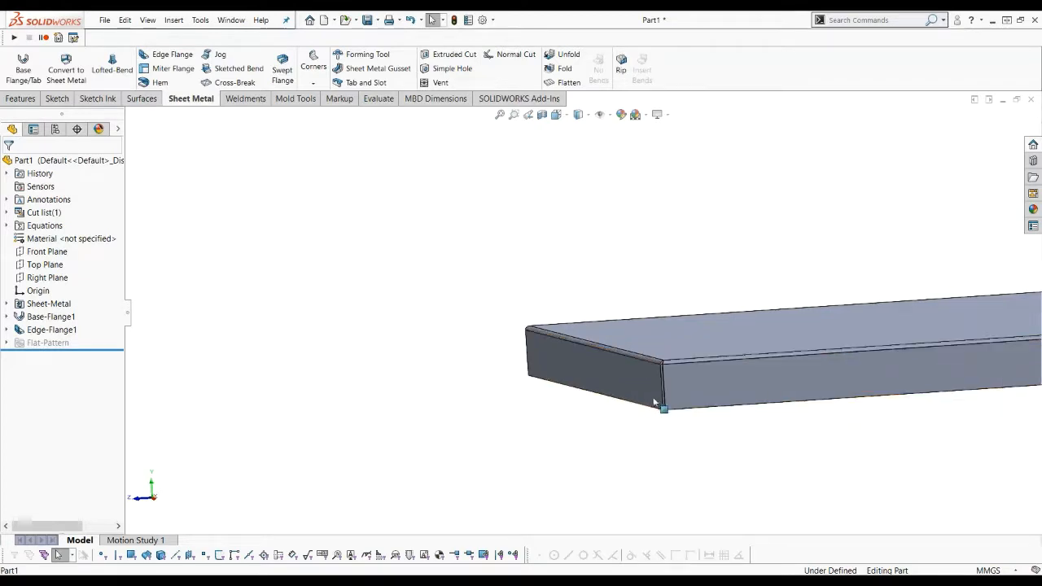
middle_drag(652, 400, 684, 402)
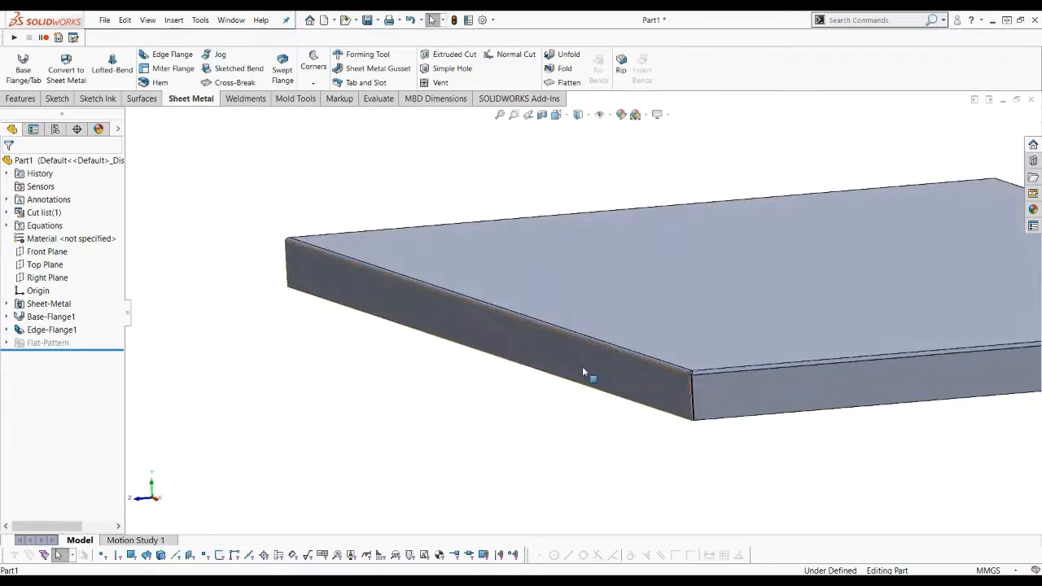
middle_drag(398, 344, 418, 349)
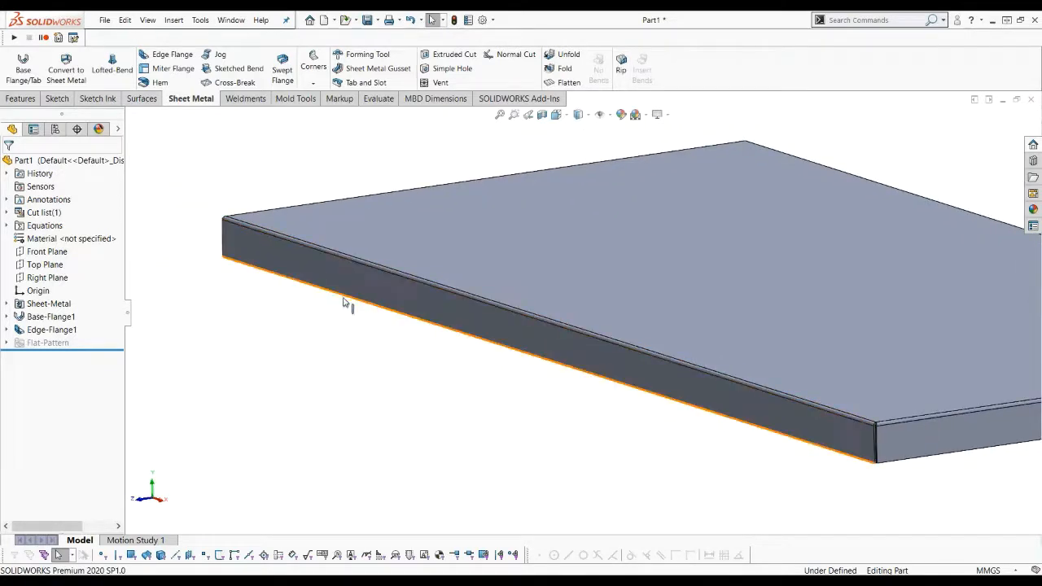
scroll(799, 426, down, 2)
scroll(798, 425, down, 2)
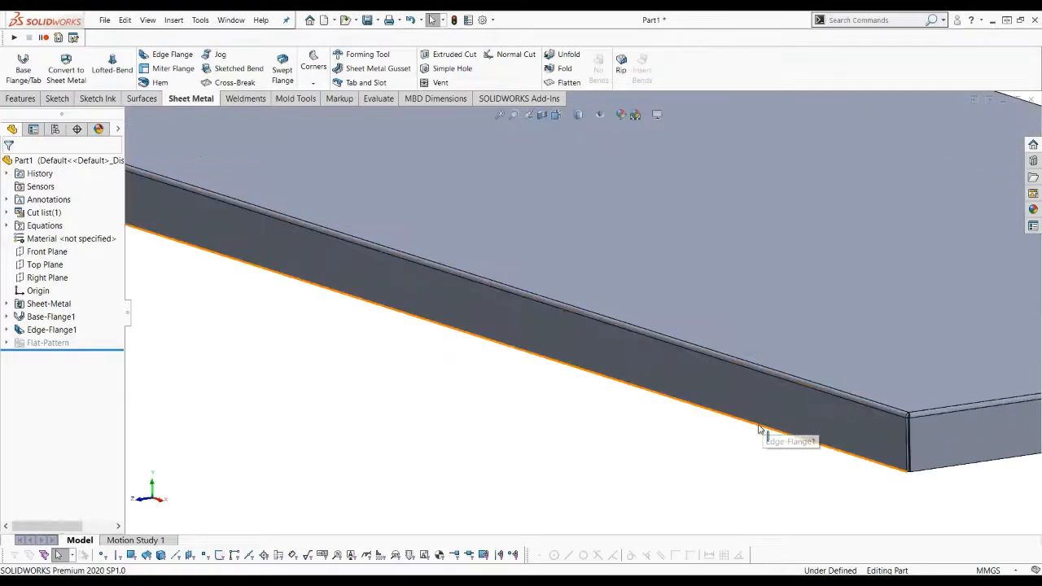
scroll(756, 419, up, 3)
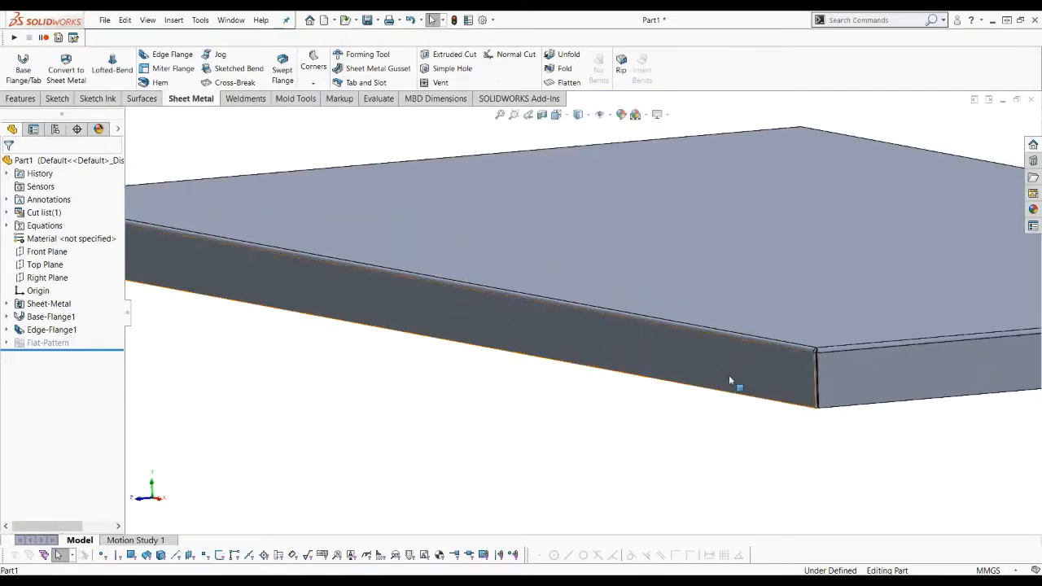
- Start a Hem on the lower outer edge of the long side flange, using the Closed type with a 10 mm length
click(158, 85)
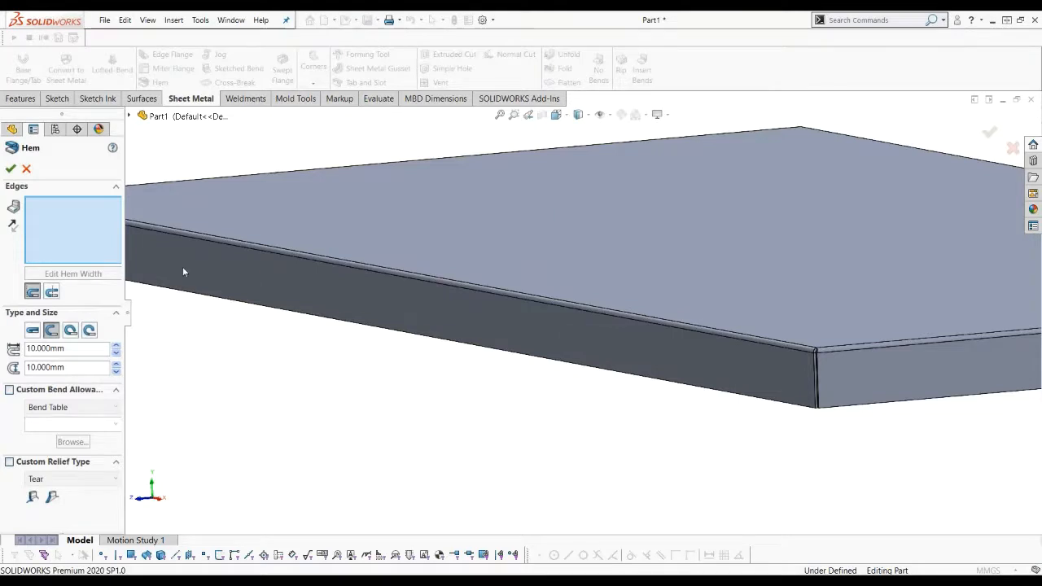
scroll(436, 377, up, 2)
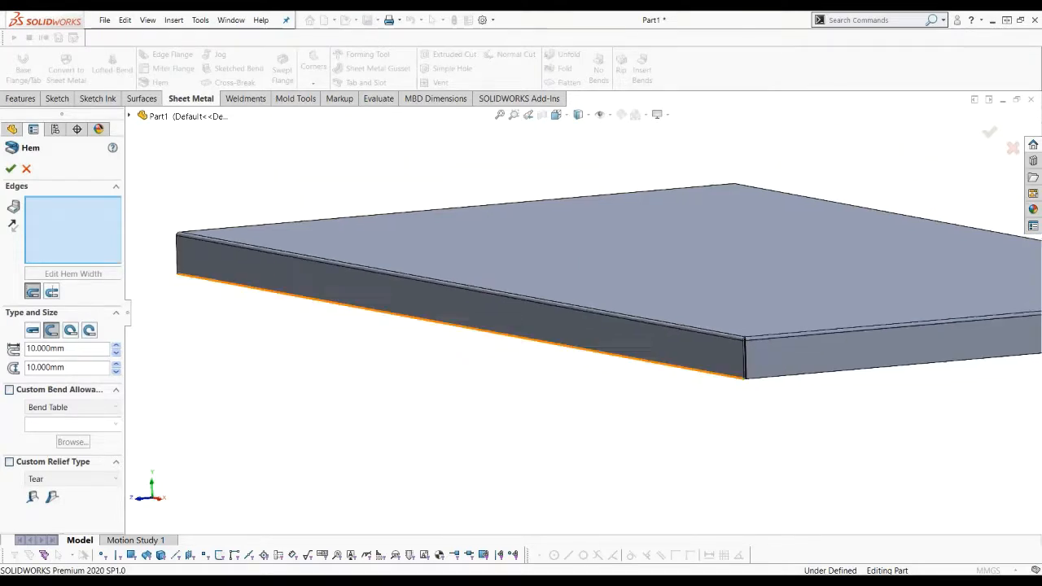
click(505, 336)
scroll(746, 362, down, 3)
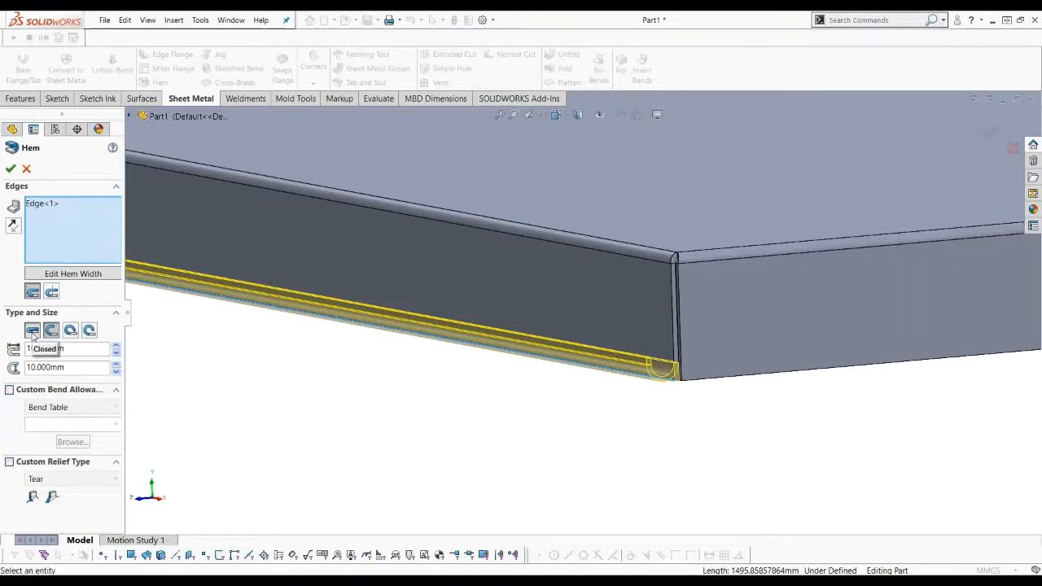
click(33, 331)
scroll(667, 368, down, 4)
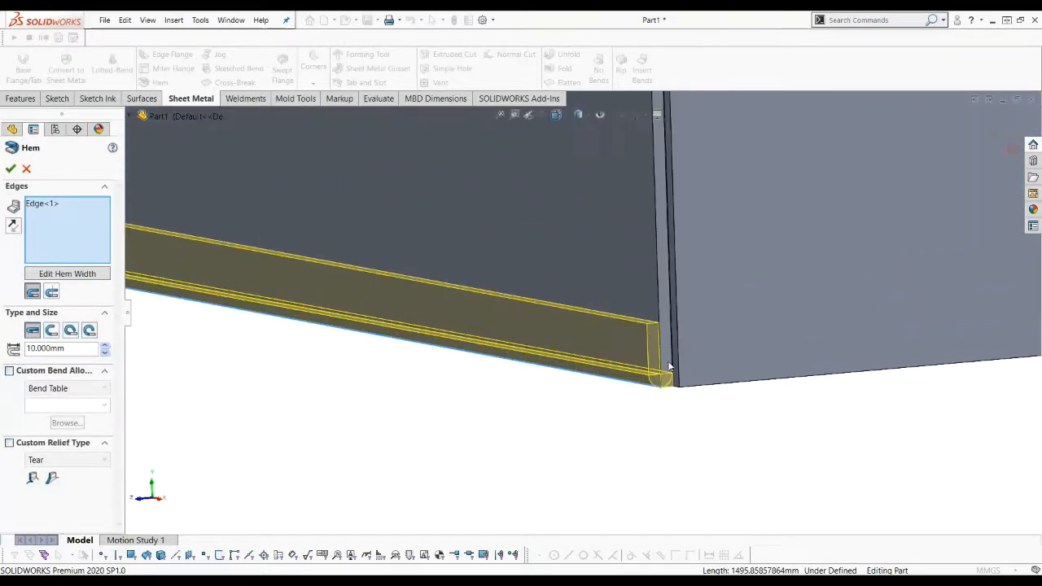
mouse_move(669, 366)
middle_down()
mouse_move(662, 352)
mouse_move(667, 365)
middle_up()
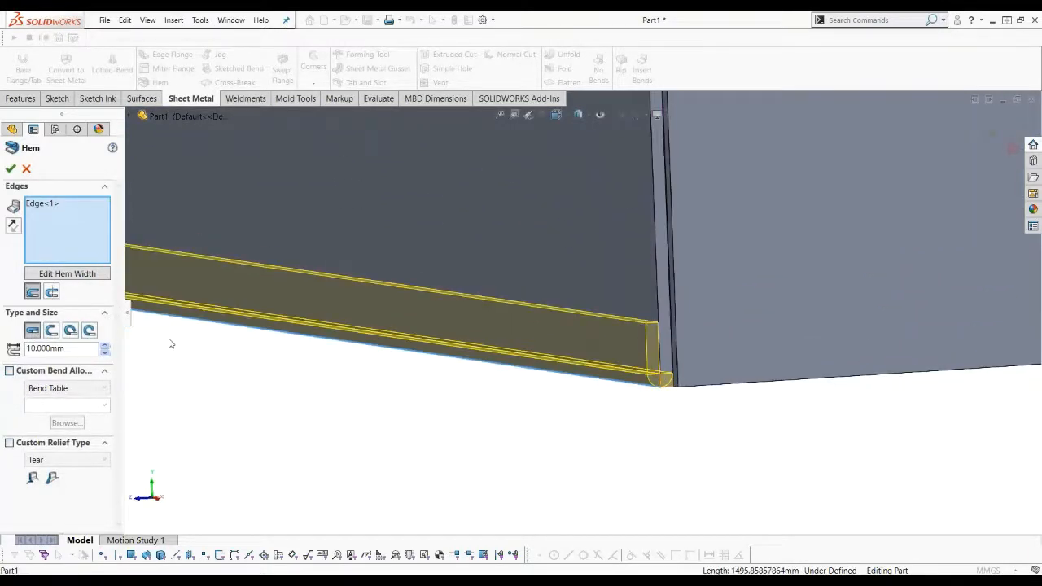
- Compare the Open, Tear Drop and Rolled hem types on the selected edge, and return to Closed
click(51, 330)
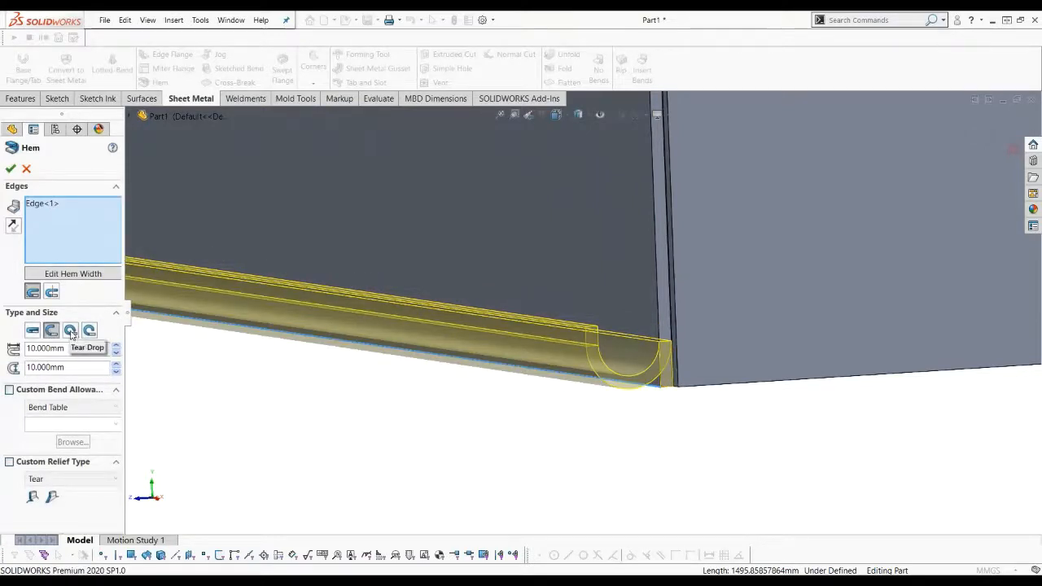
click(70, 332)
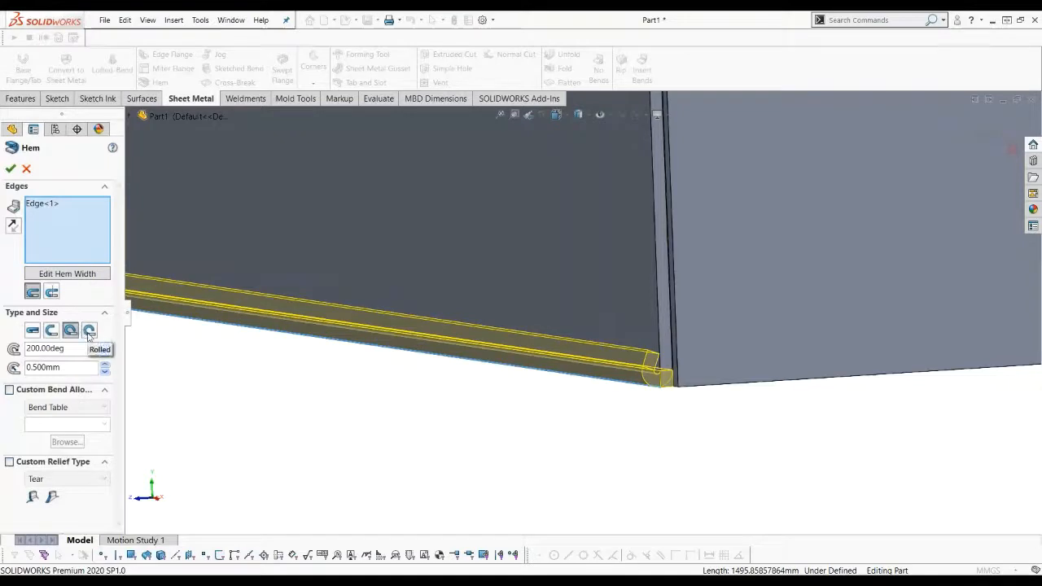
click(89, 332)
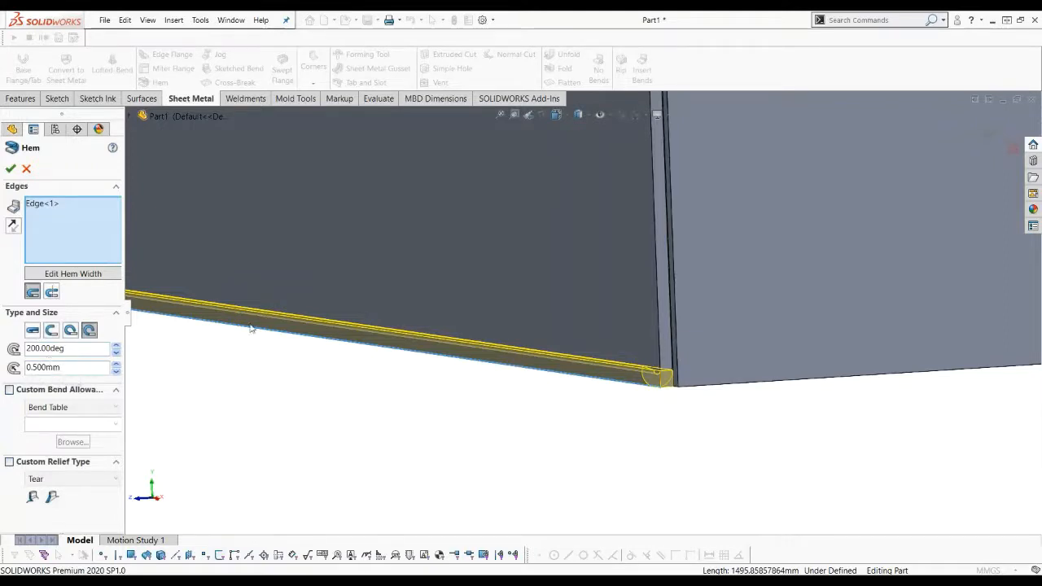
click(32, 332)
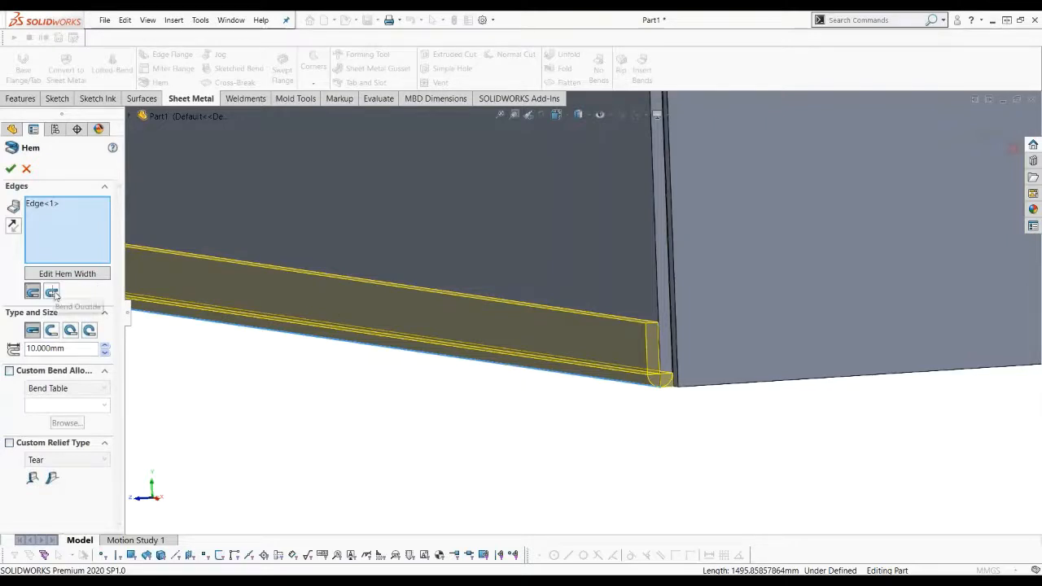
- Reverse the hem's direction and try to create the closed 10 mm hem on the long side flange
click(13, 228)
middle_drag(640, 376, 348, 201)
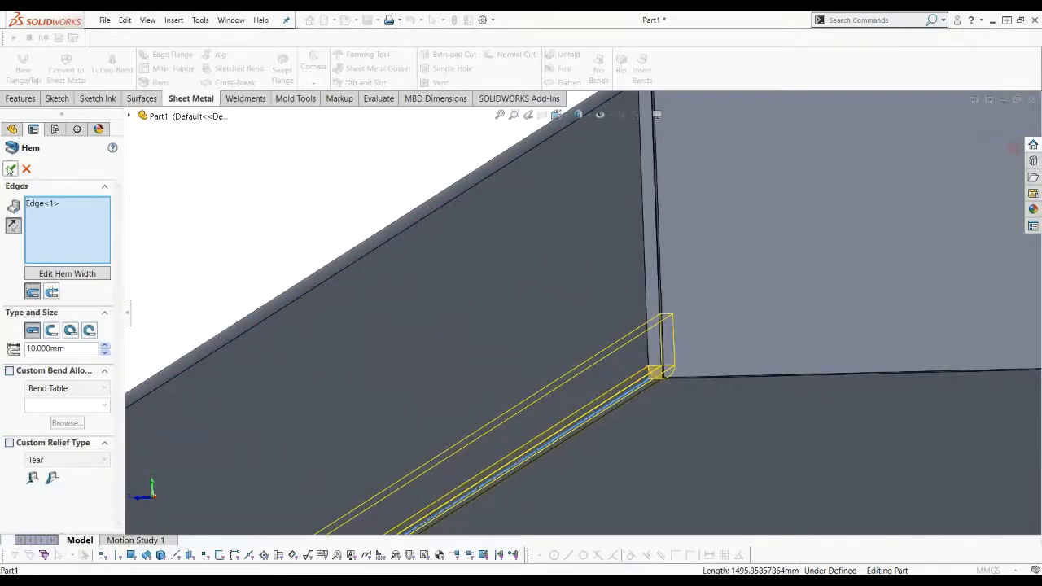
click(9, 170)
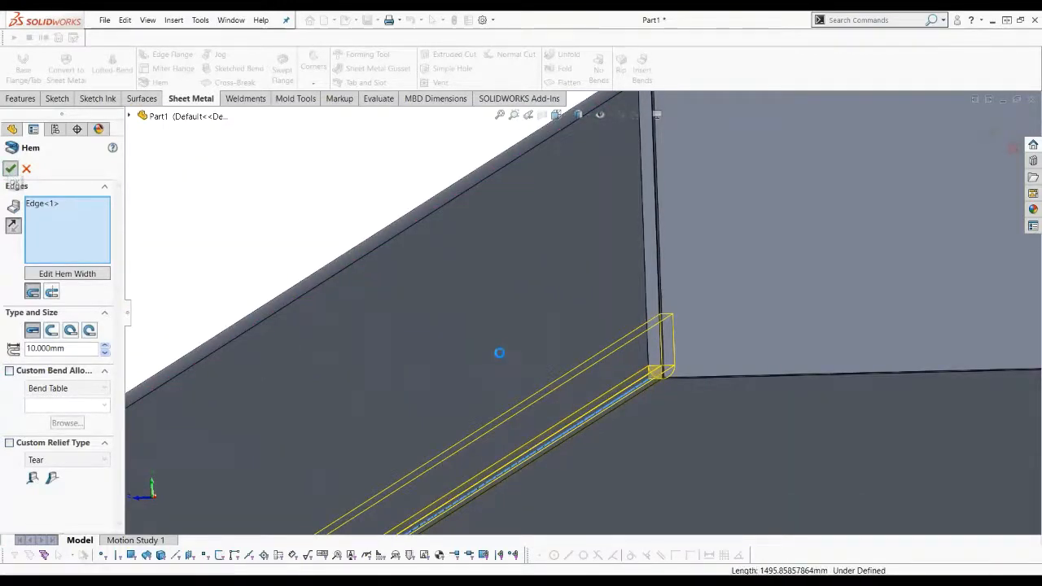
middle_drag(533, 355, 486, 295)
middle_drag(316, 279, 519, 228)
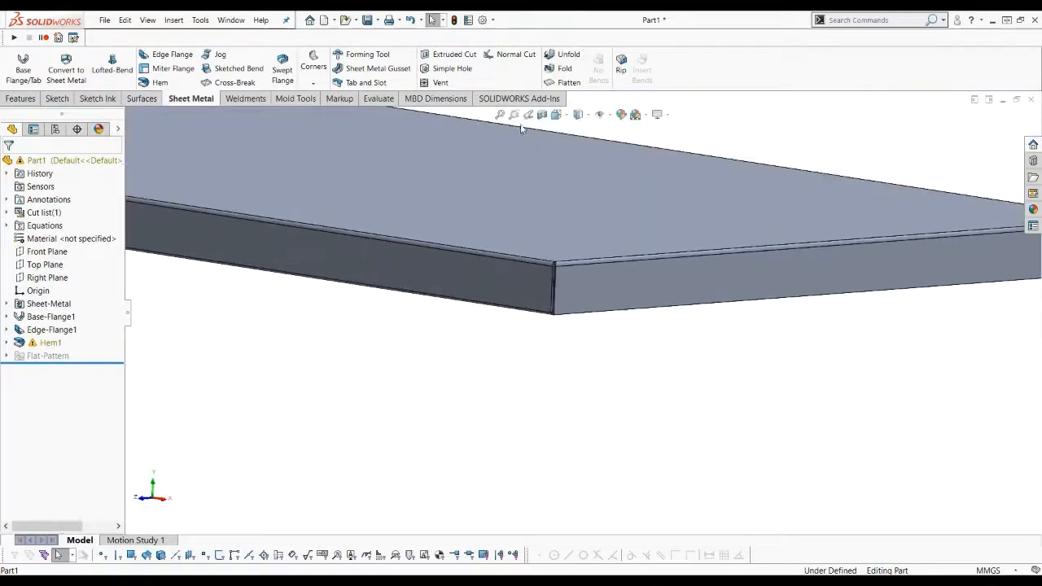
- Undo the hem on the long side flange
click(411, 20)
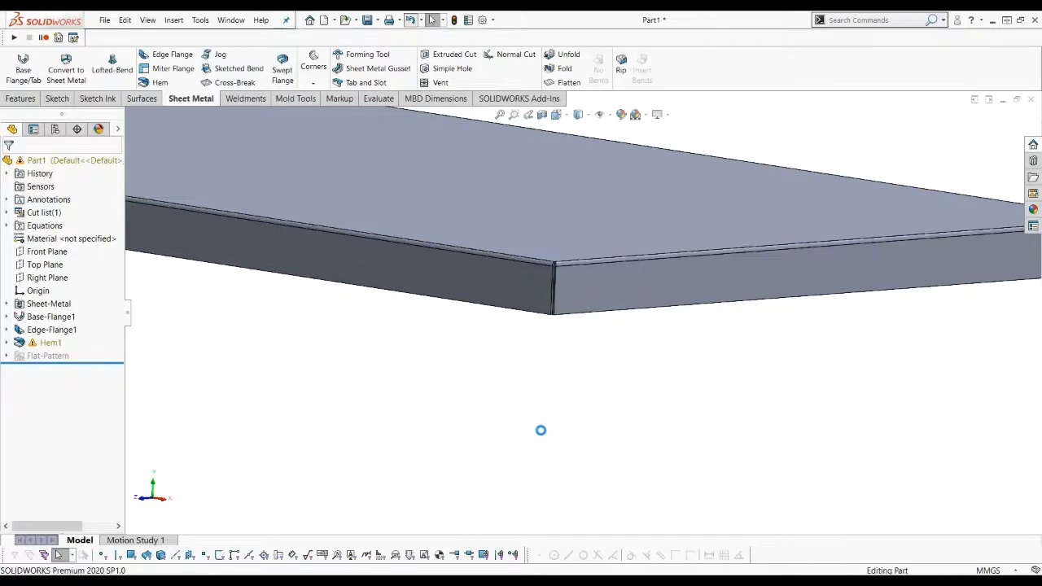
scroll(662, 349, up, 3)
scroll(669, 360, down, 5)
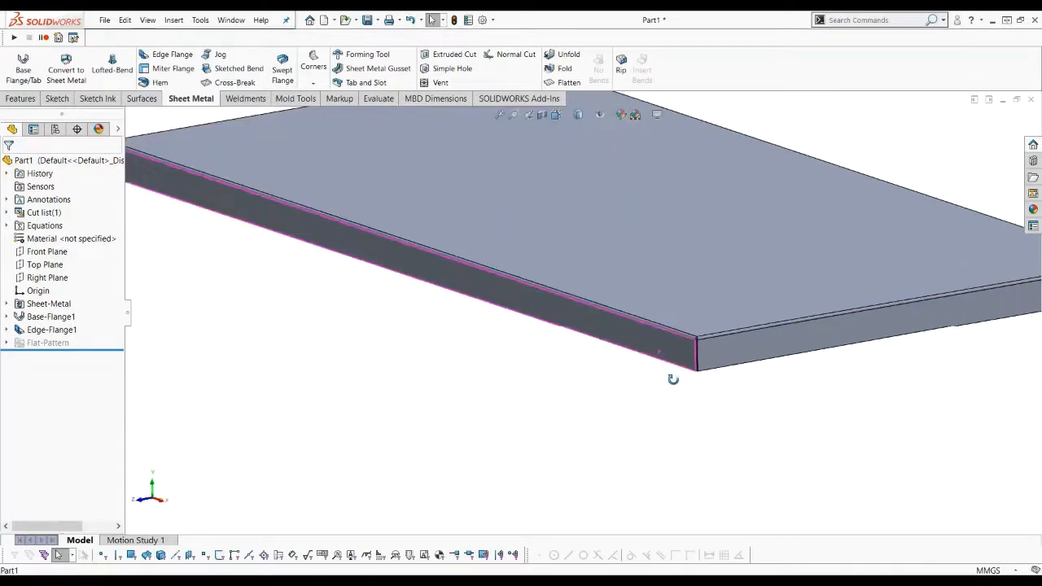
scroll(670, 399, up, 3)
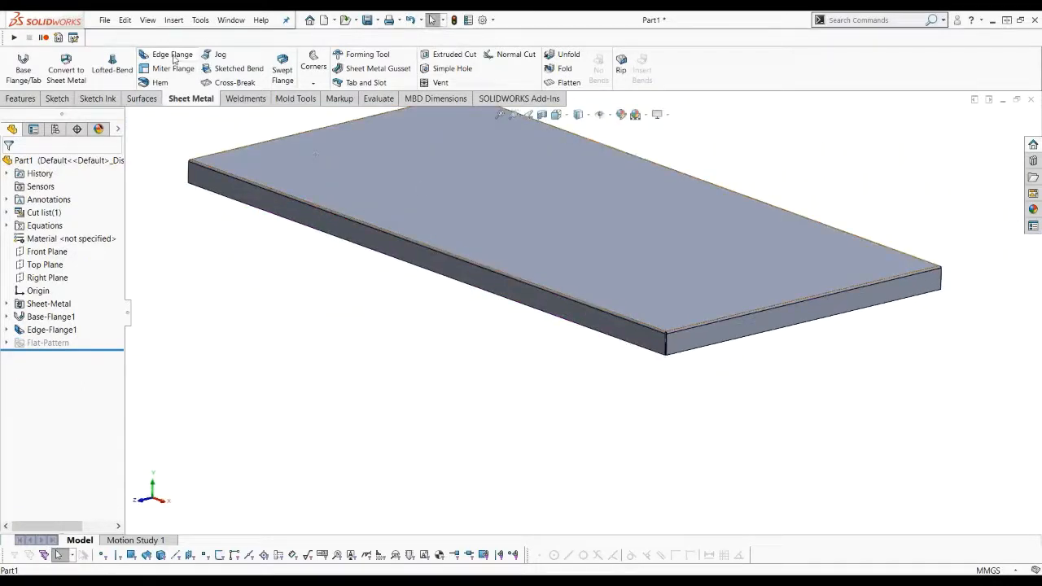
- Start an Edge Flange on the lower edges of all four side flanges, pointing inward with a length of about 138 mm
click(399, 264)
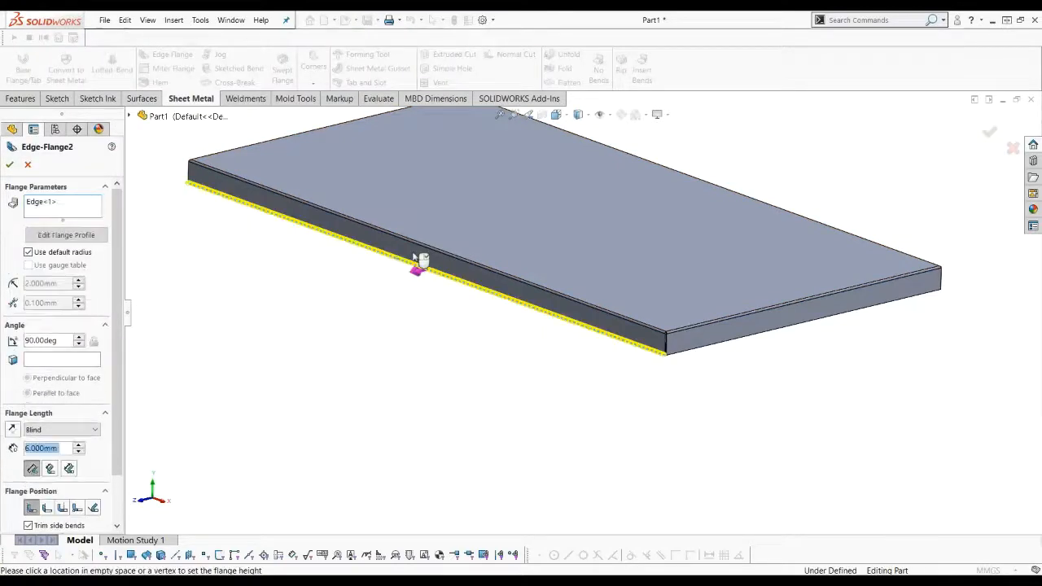
click(486, 253)
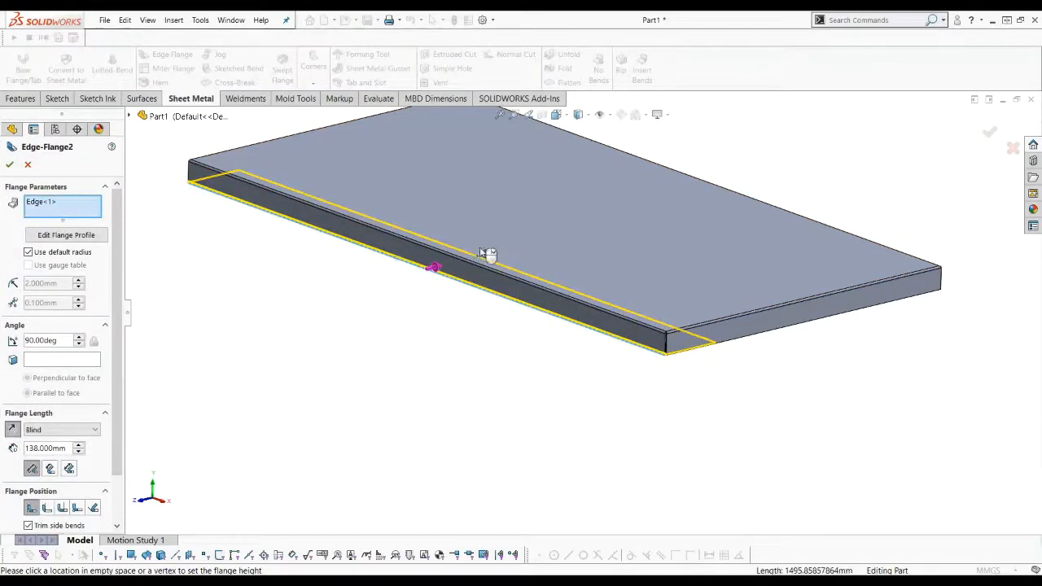
click(747, 343)
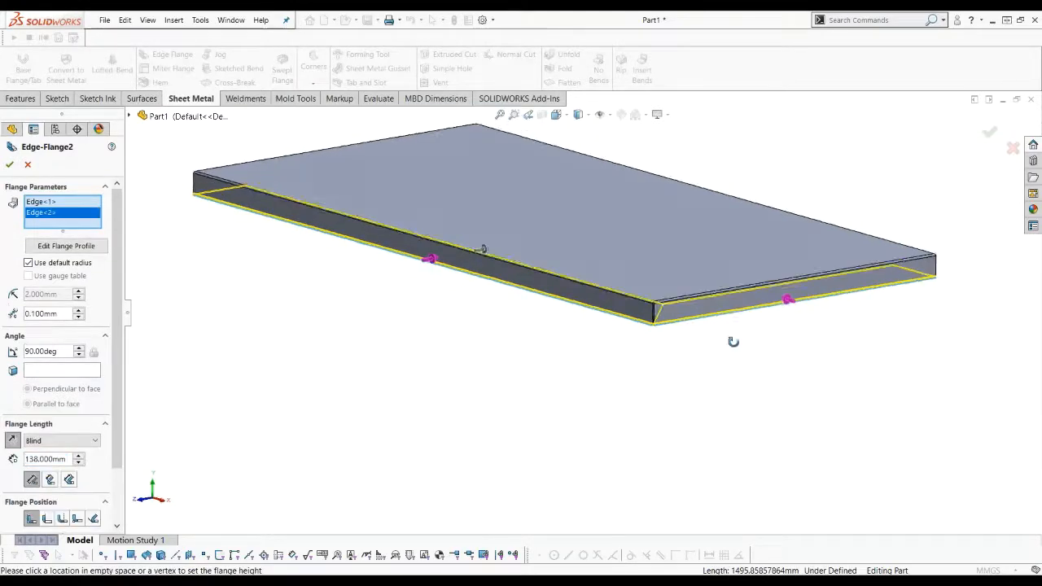
middle_drag(733, 341, 806, 371)
click(297, 341)
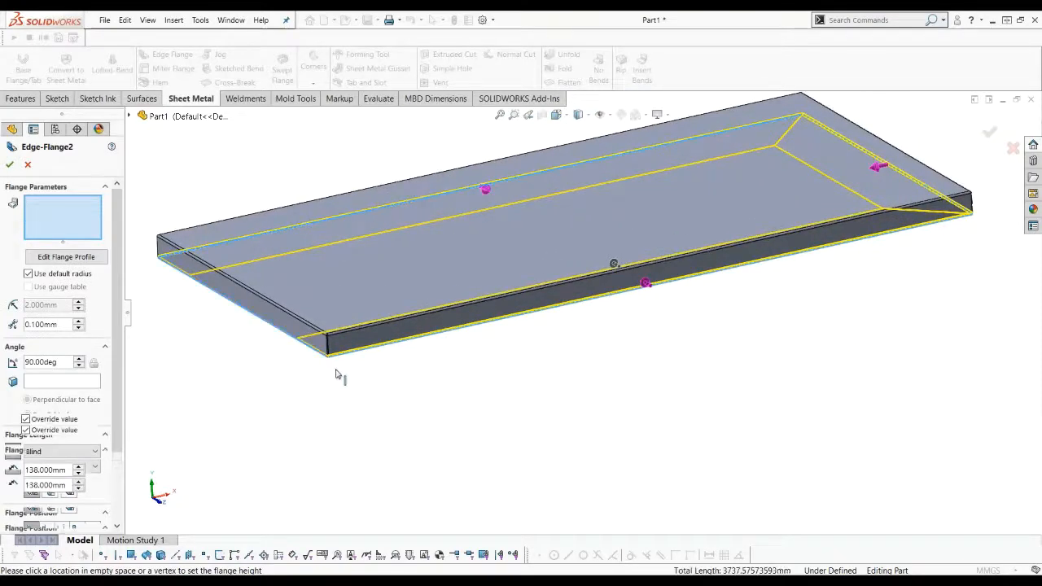
- Set the length of the four inward return flanges to 20 mm and create them
scroll(352, 368, down, 5)
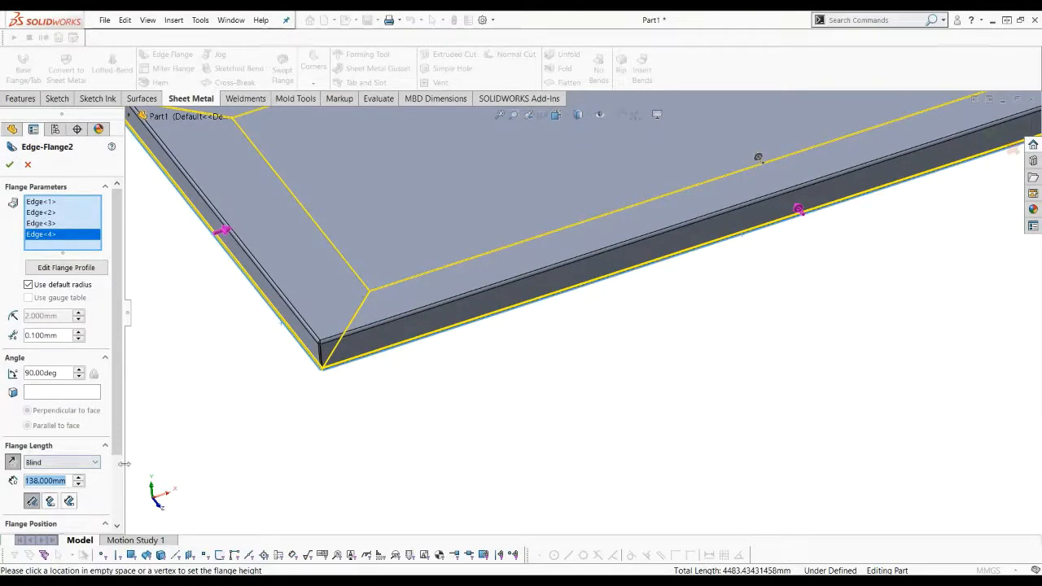
text(20)
key(Return)
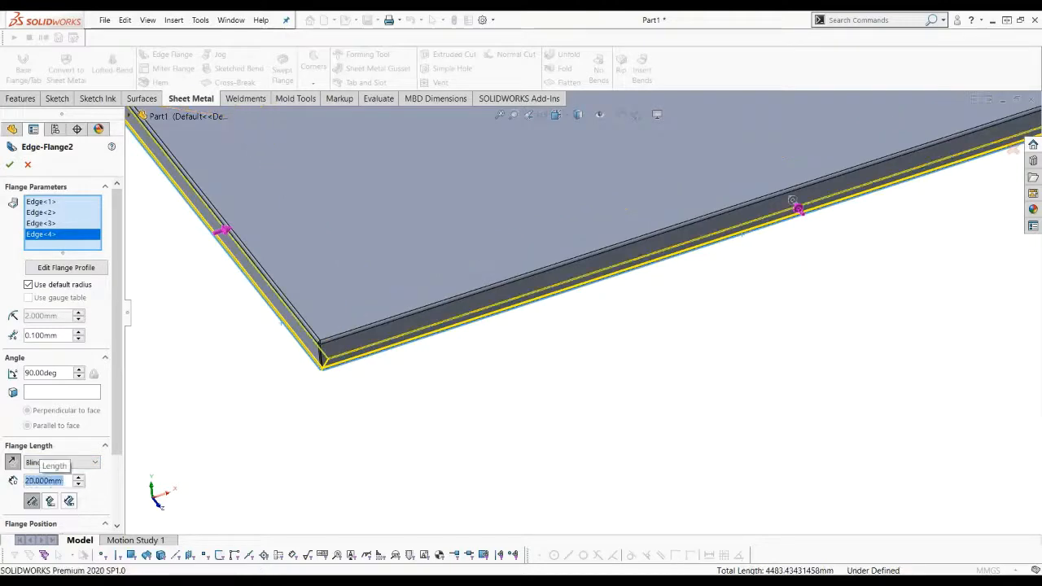
click(10, 165)
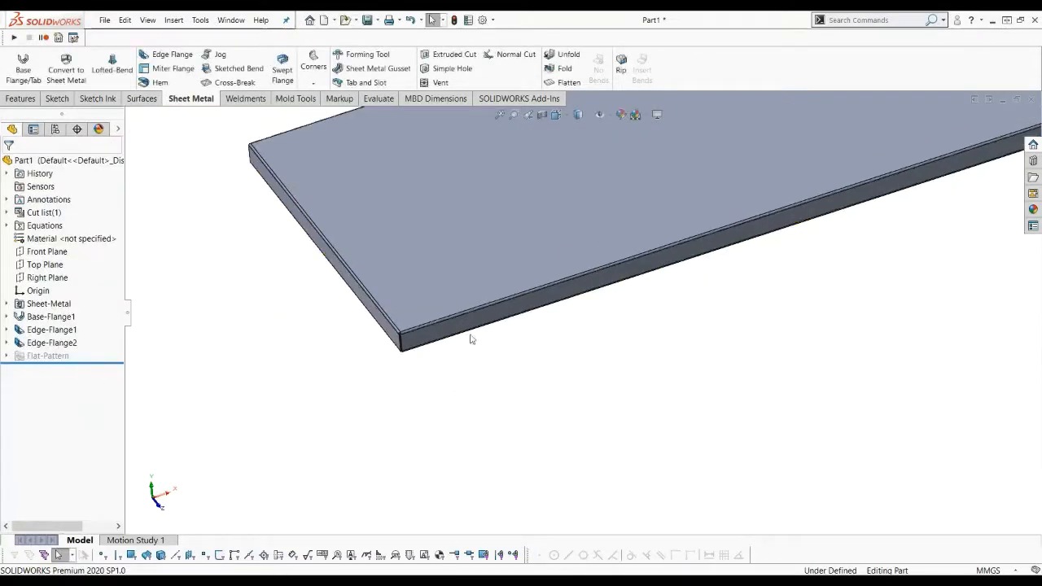
- Start an Edge Flange on the inner edge of one long return, about 54 mm long and reversed to point toward the base
middle_drag(469, 339, 377, 322)
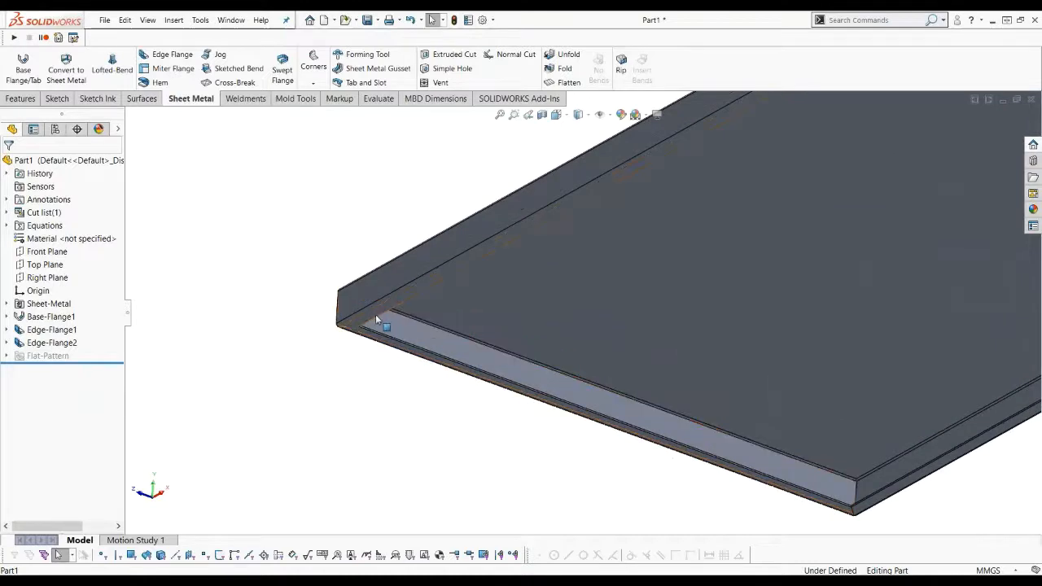
scroll(425, 360, up, 3)
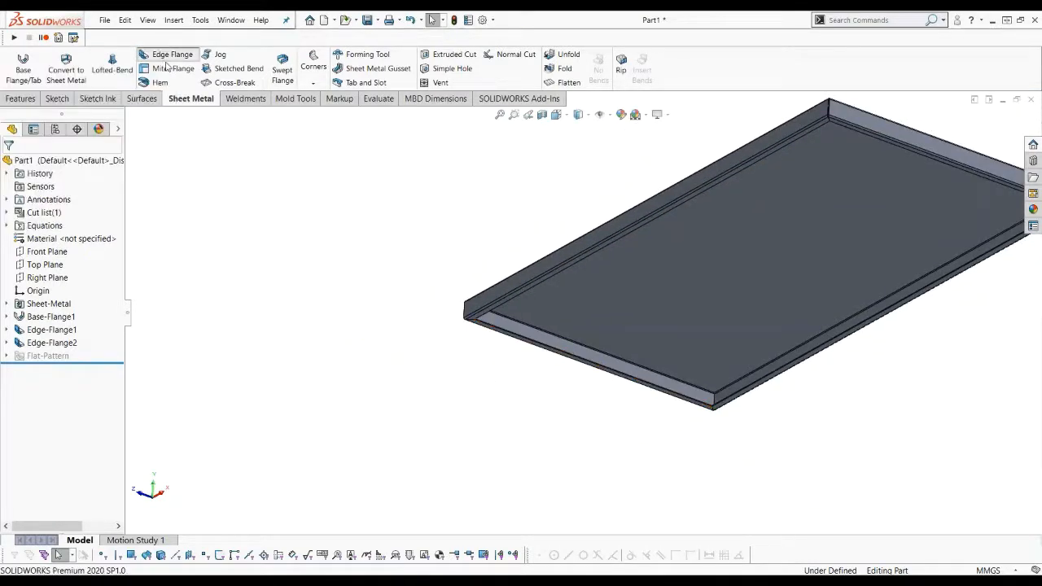
click(167, 61)
scroll(449, 247, down, 5)
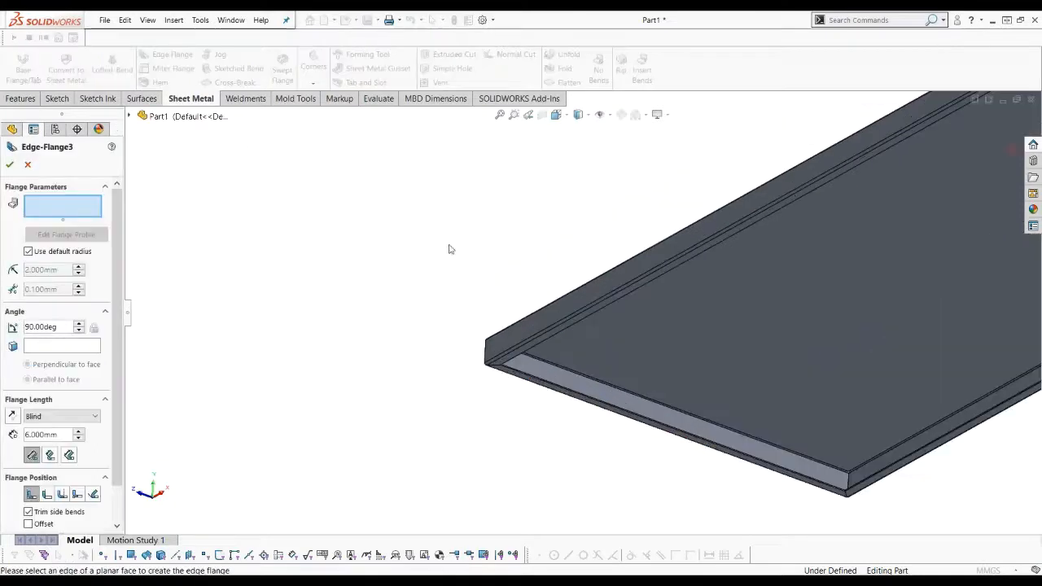
click(524, 360)
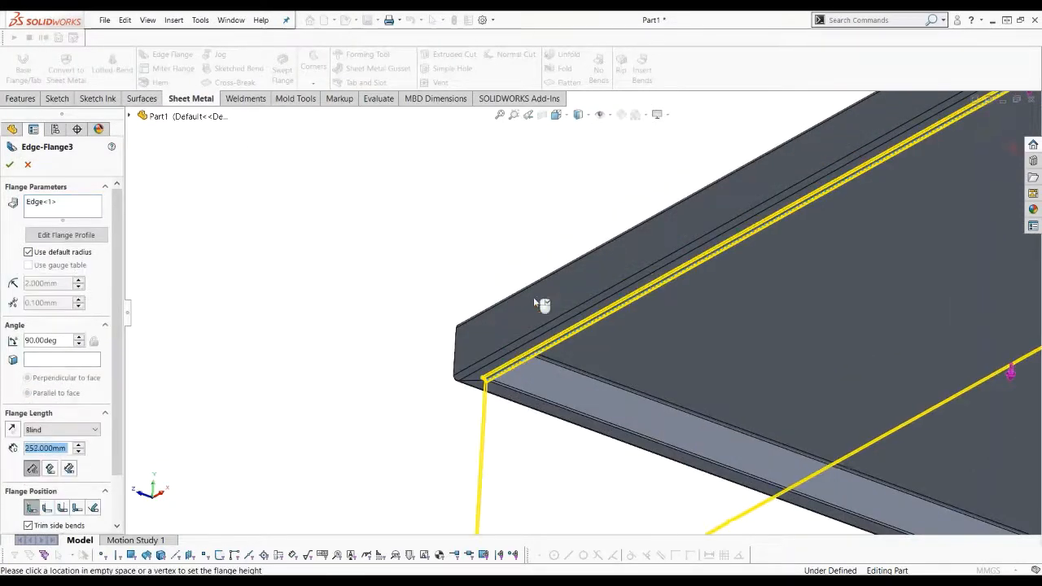
scroll(516, 302, up, 2)
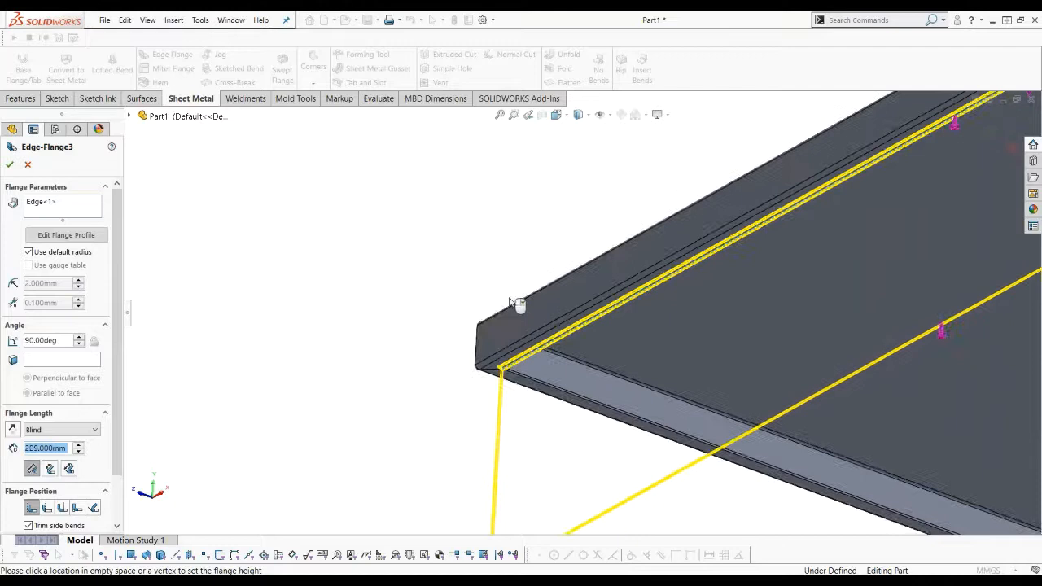
click(542, 174)
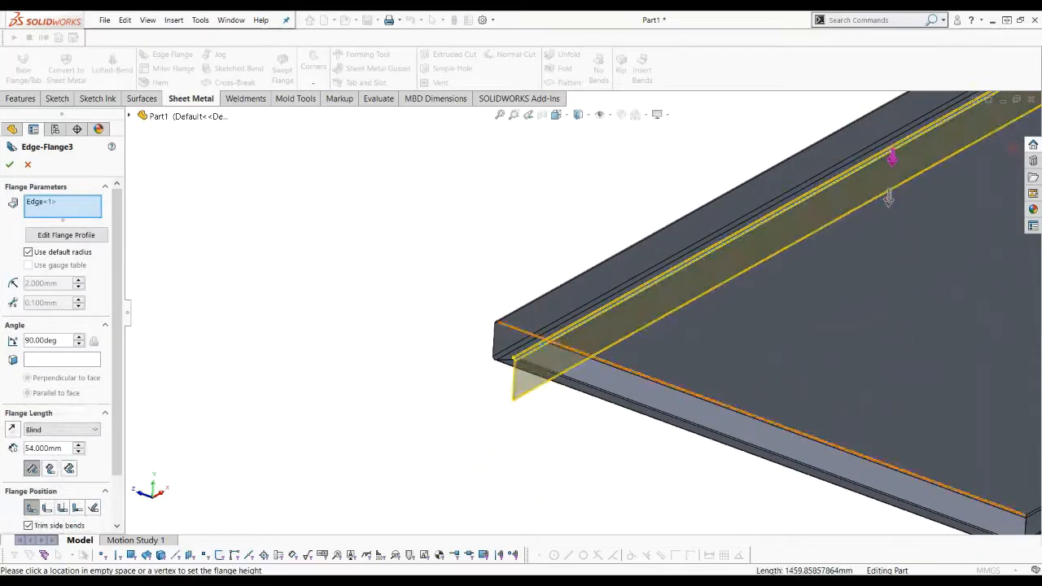
click(12, 431)
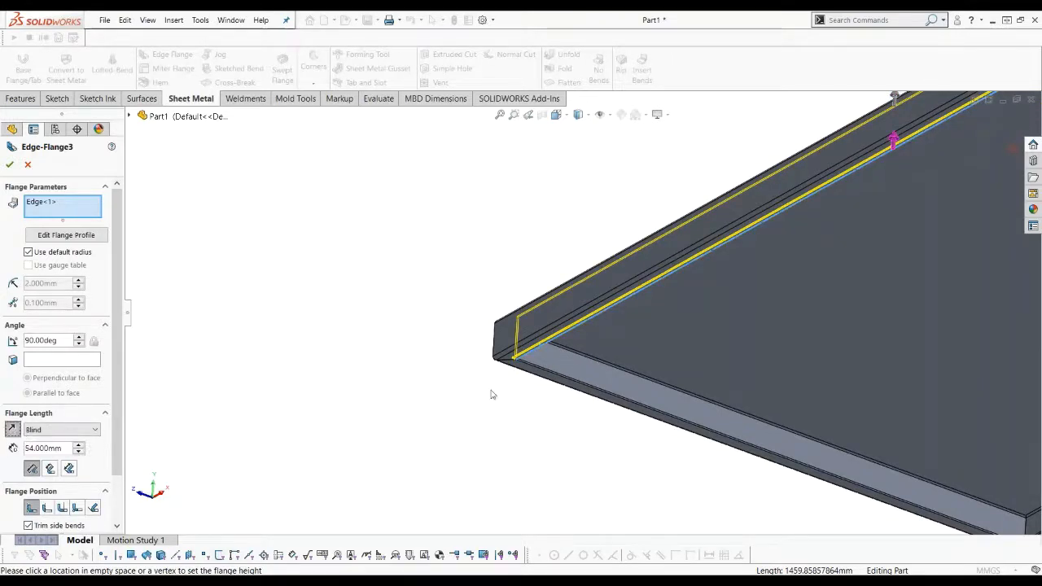
- Add the inner edges of the other three returns to the edge flange
scroll(501, 380, up, 5)
middle_drag(513, 367, 610, 355)
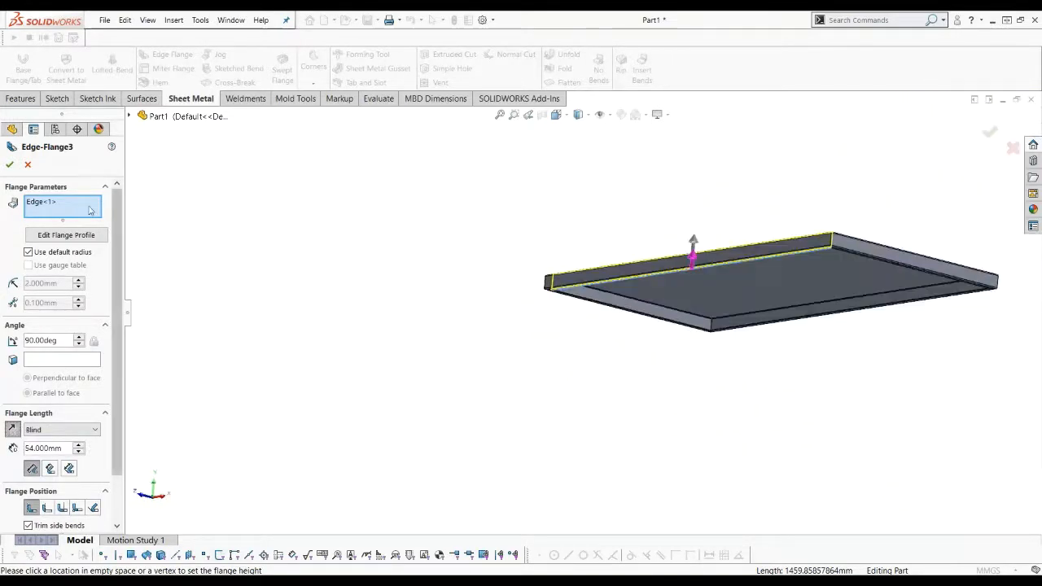
scroll(925, 283, down, 8)
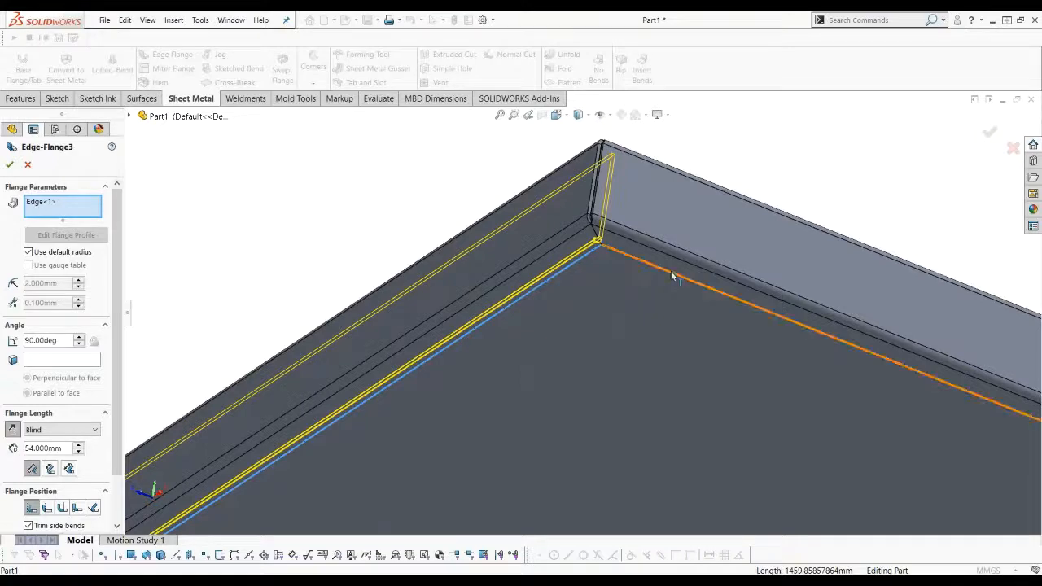
click(670, 273)
scroll(716, 342, up, 3)
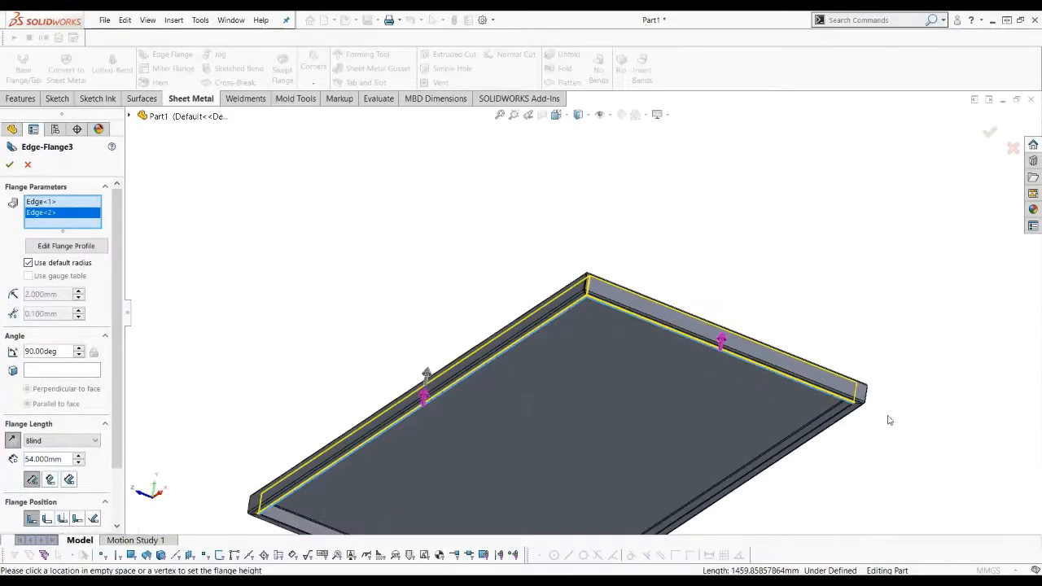
scroll(813, 411, down, 4)
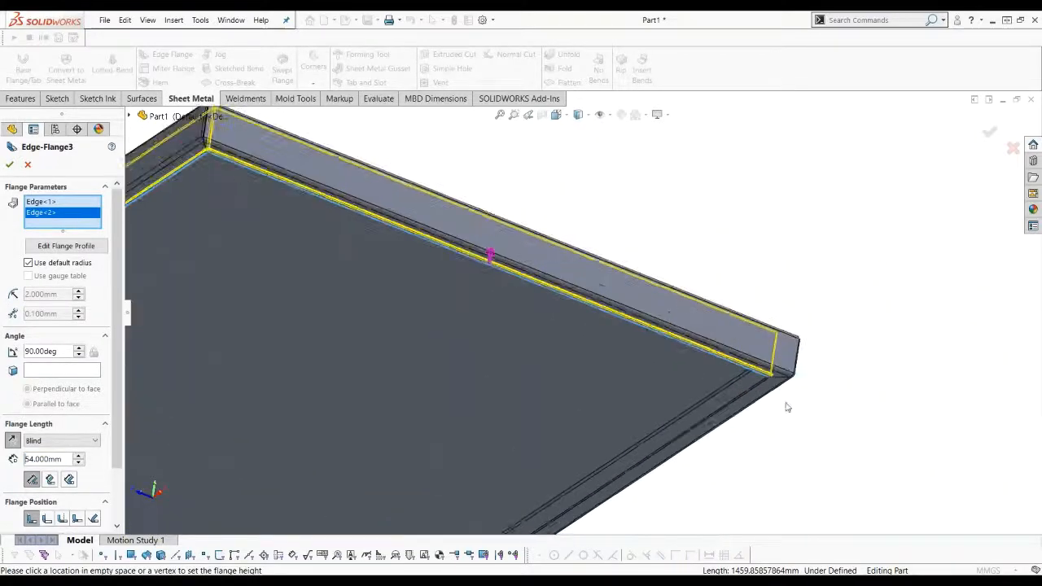
click(740, 407)
scroll(657, 418, up, 5)
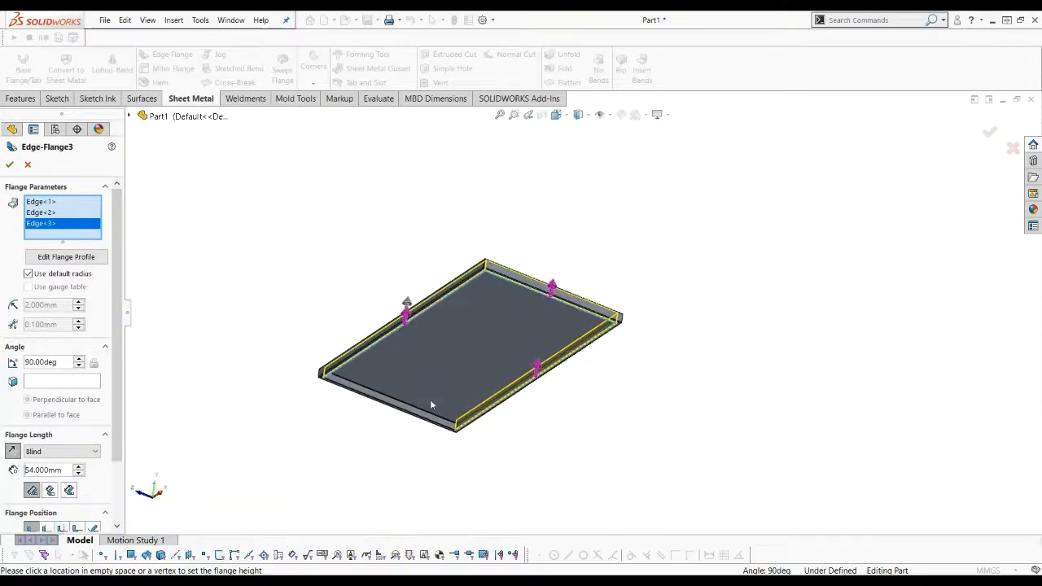
scroll(431, 404, down, 5)
click(518, 435)
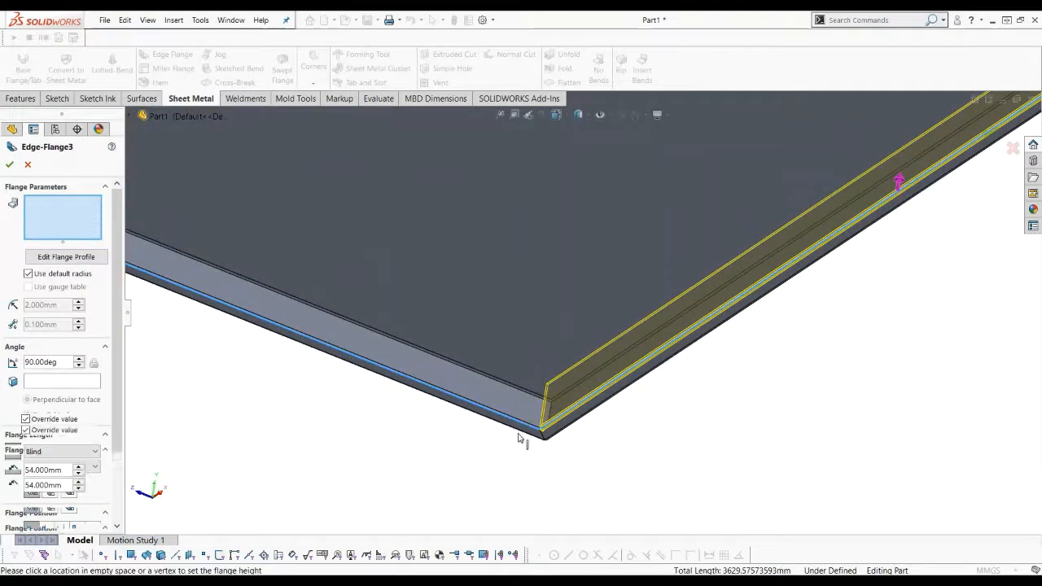
scroll(521, 427, up, 7)
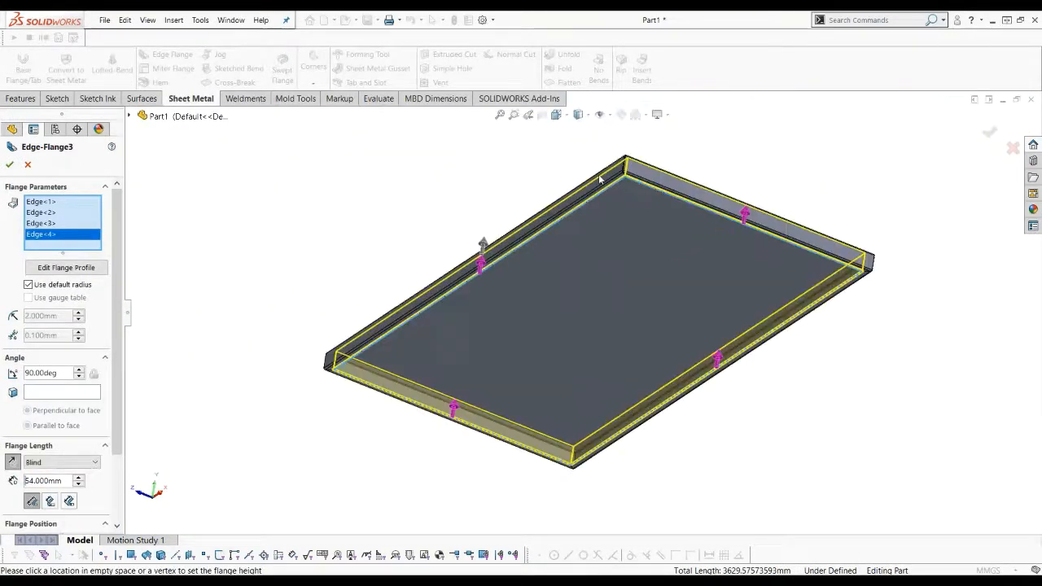
- Set the length of the four inner edge flanges to 12 mm
scroll(600, 180, down, 1)
drag(63, 482, 7, 486)
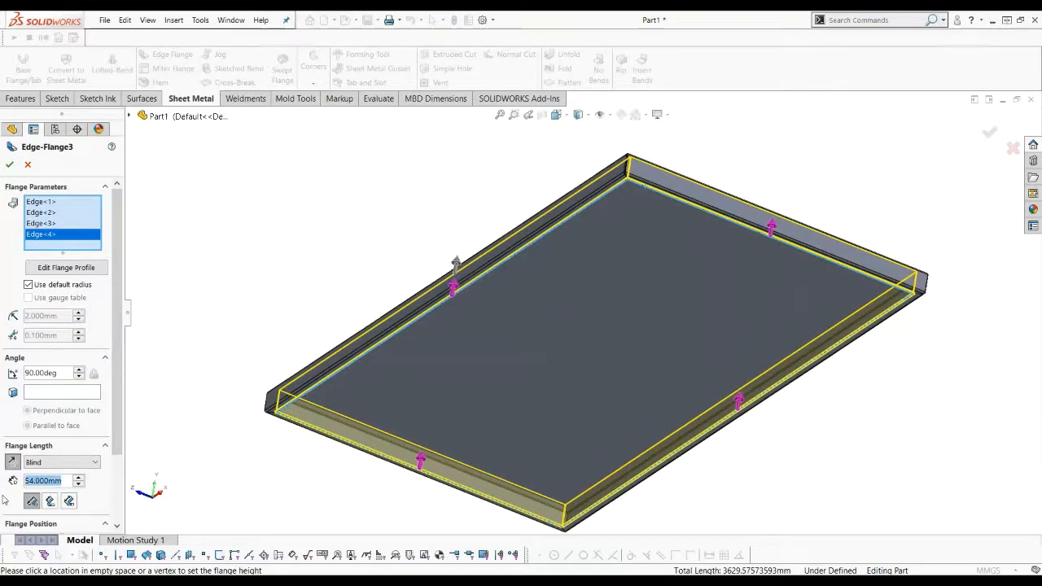
text(12)
key(Return)
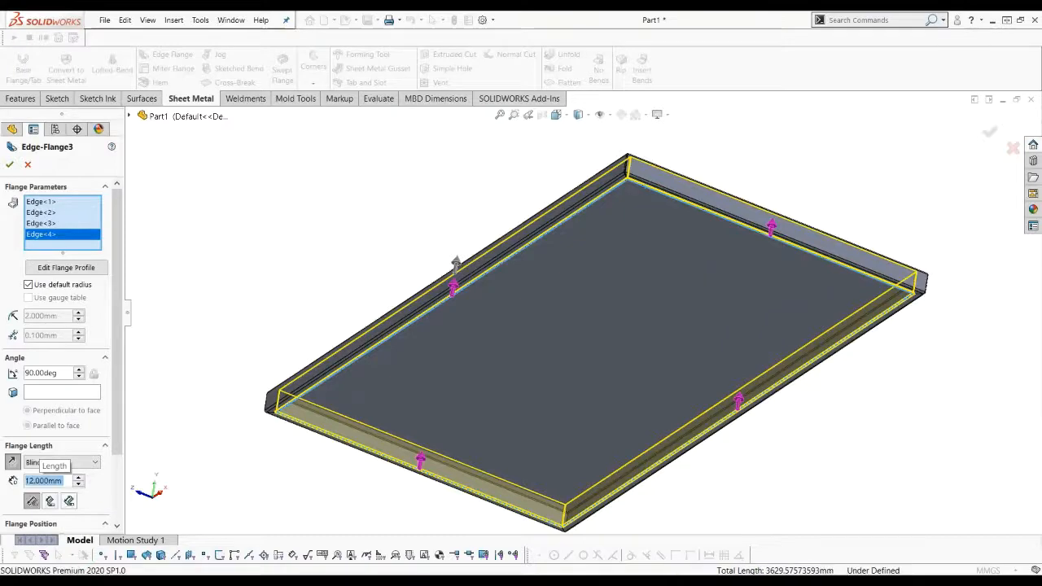
click(265, 429)
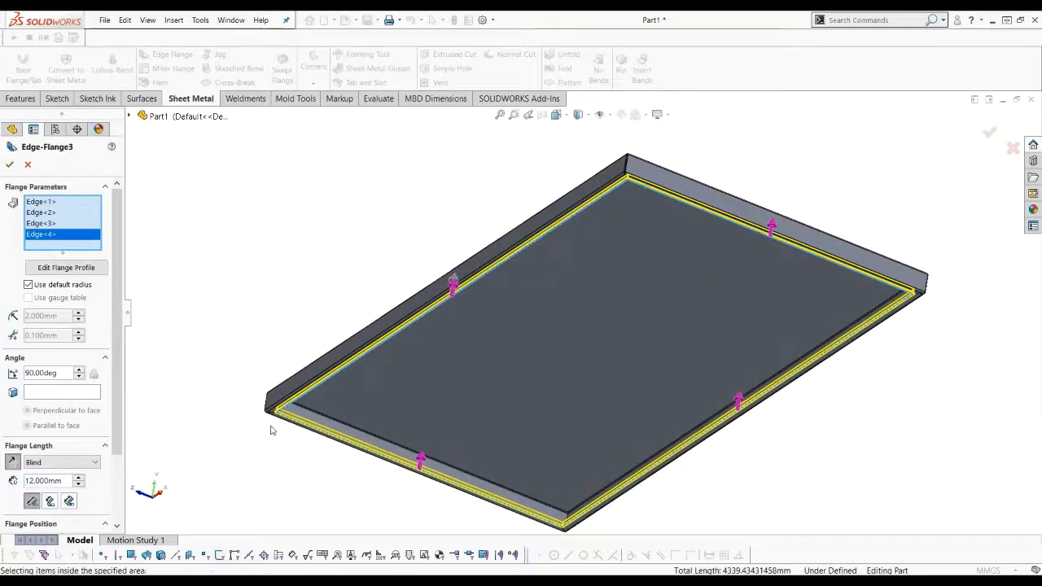
- Examine the flange preview at a tray corner and enable a custom relief type for the inner edge flanges
mouse_move(269, 427)
middle_down()
mouse_move(277, 435)
mouse_move(281, 422)
middle_up()
scroll(325, 401, down, 5)
scroll(341, 398, down, 6)
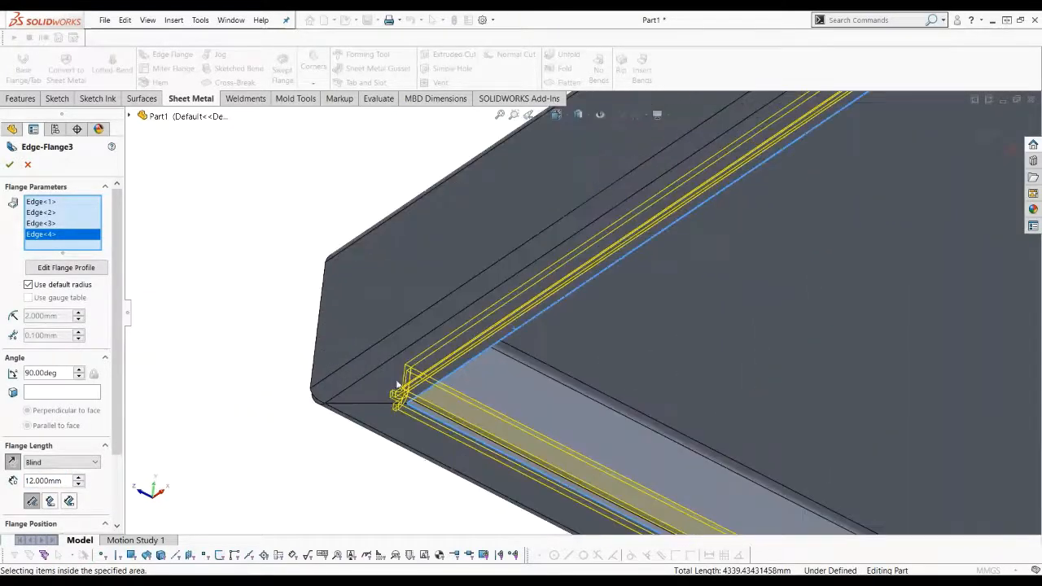
middle_drag(420, 396, 420, 360)
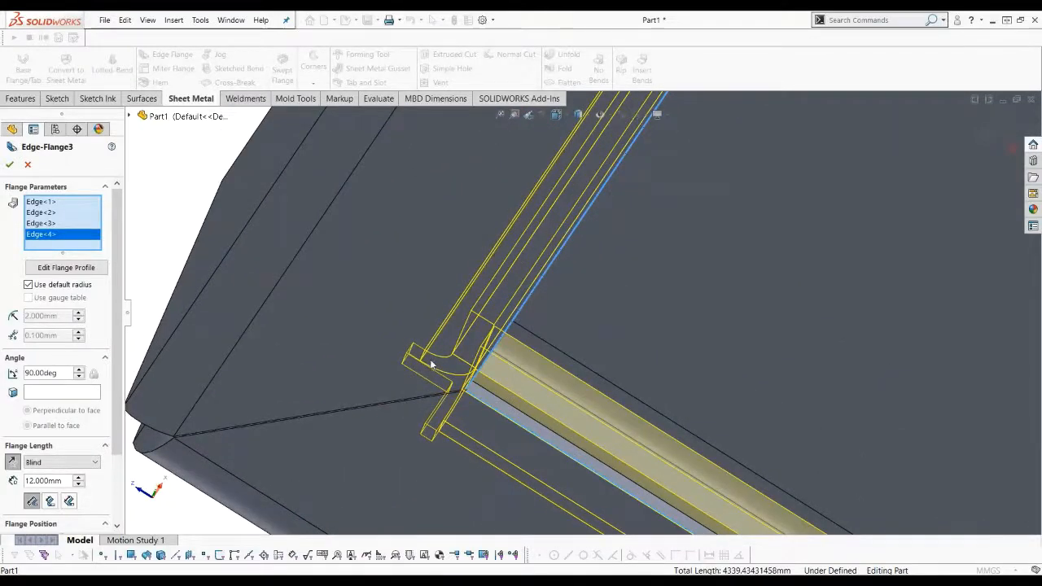
middle_drag(433, 364, 418, 379)
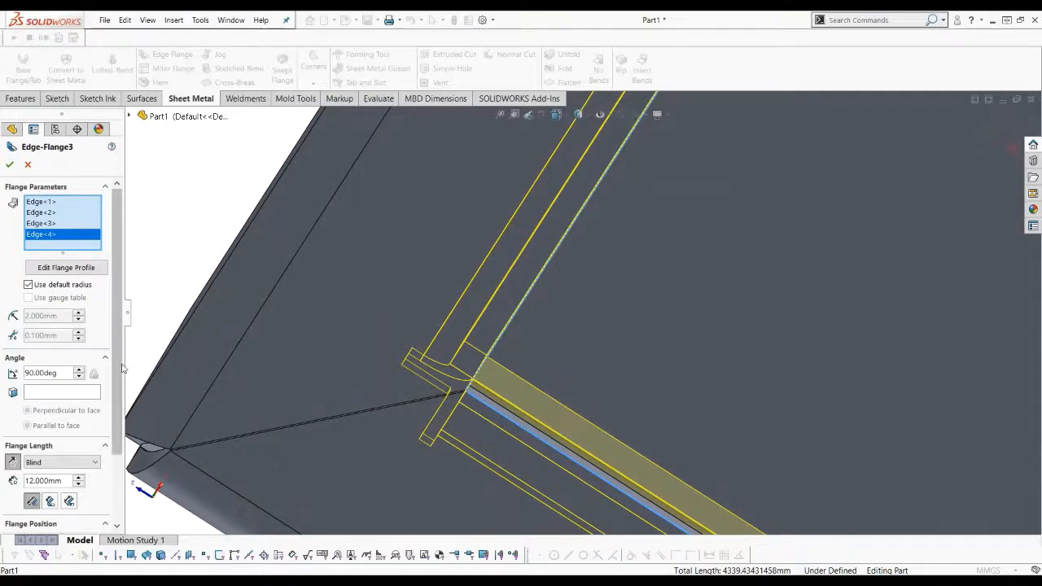
scroll(107, 462, down, 3)
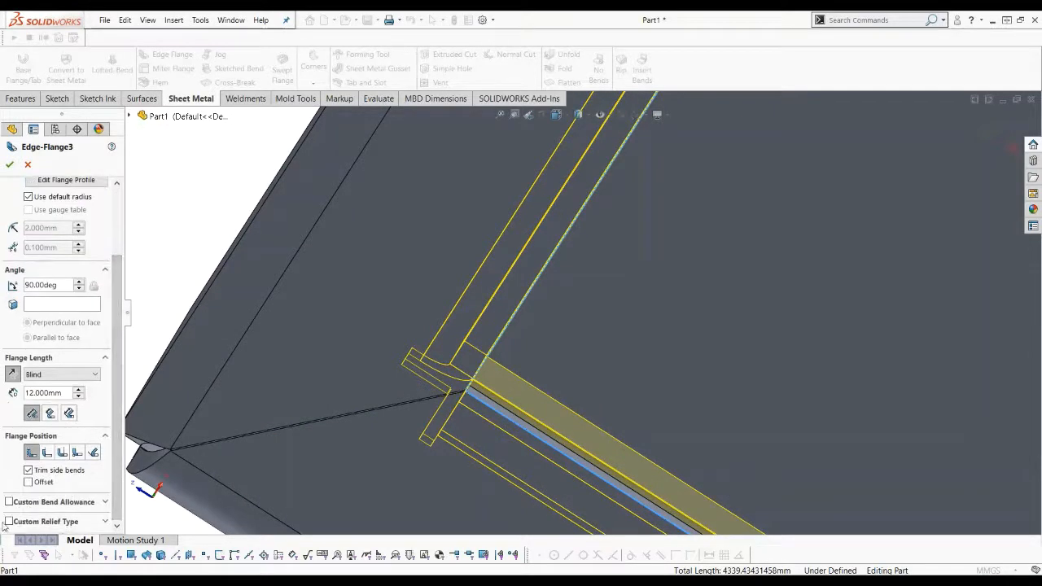
click(105, 523)
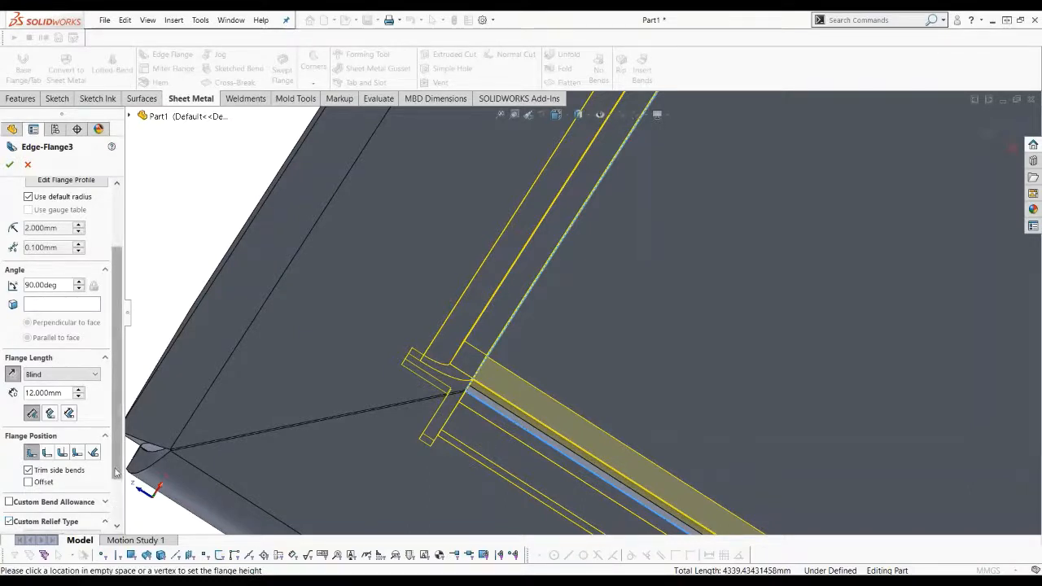
drag(118, 470, 119, 522)
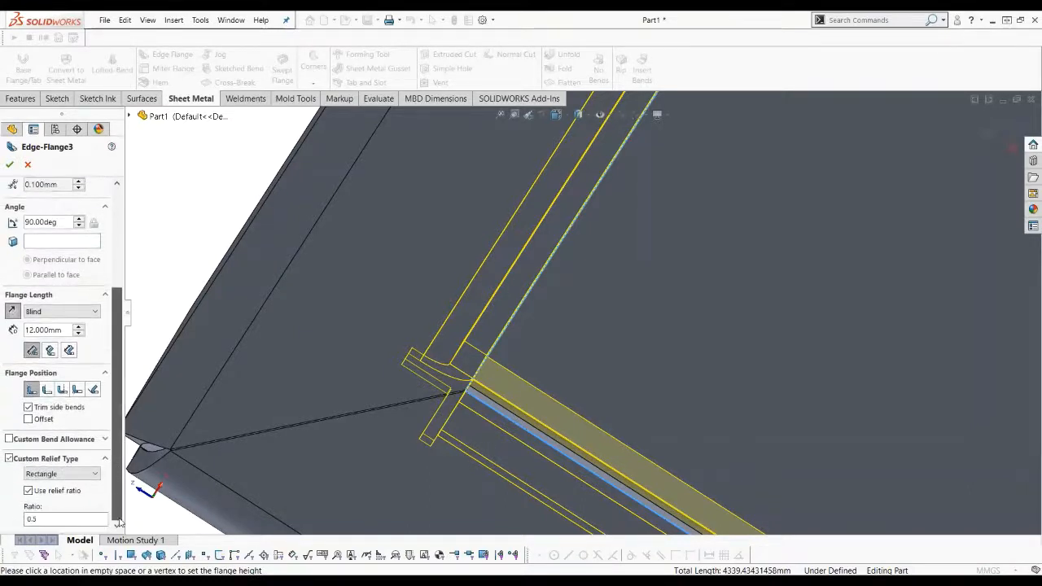
- Try the Obround and Tear relief types on the inner edge flanges and switch back to Rectangle
click(69, 474)
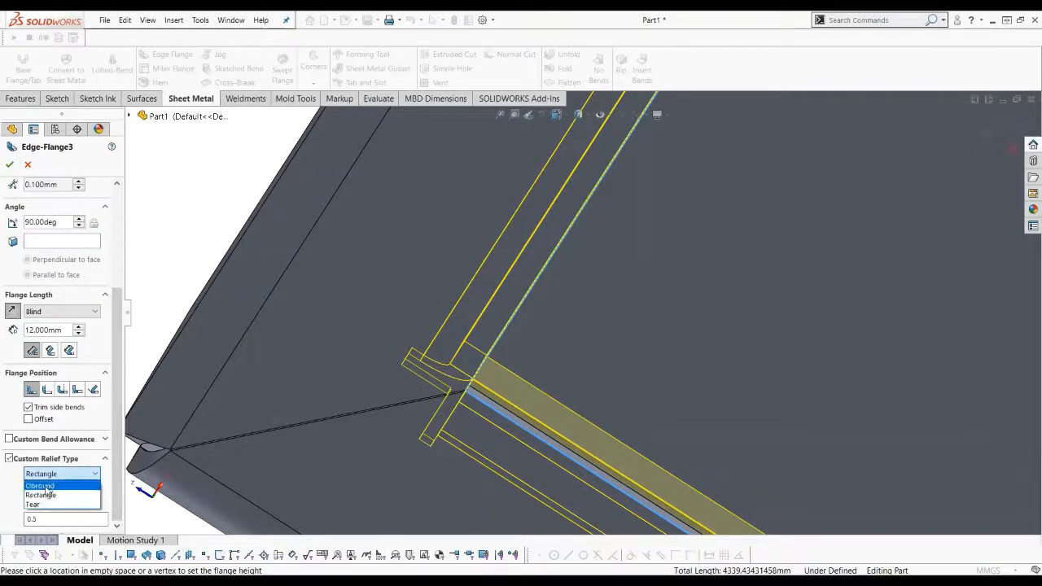
click(48, 486)
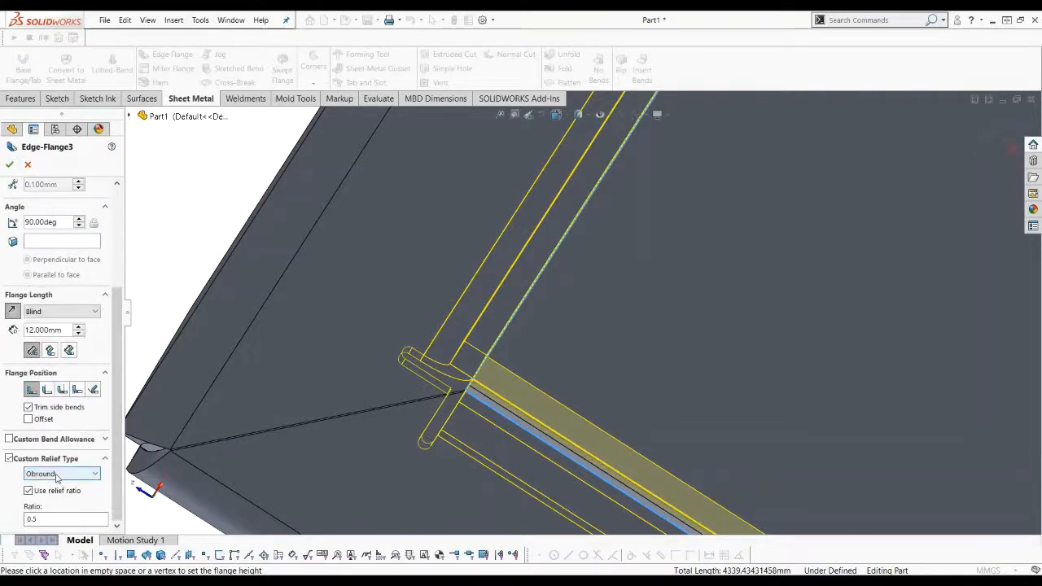
click(57, 476)
click(40, 505)
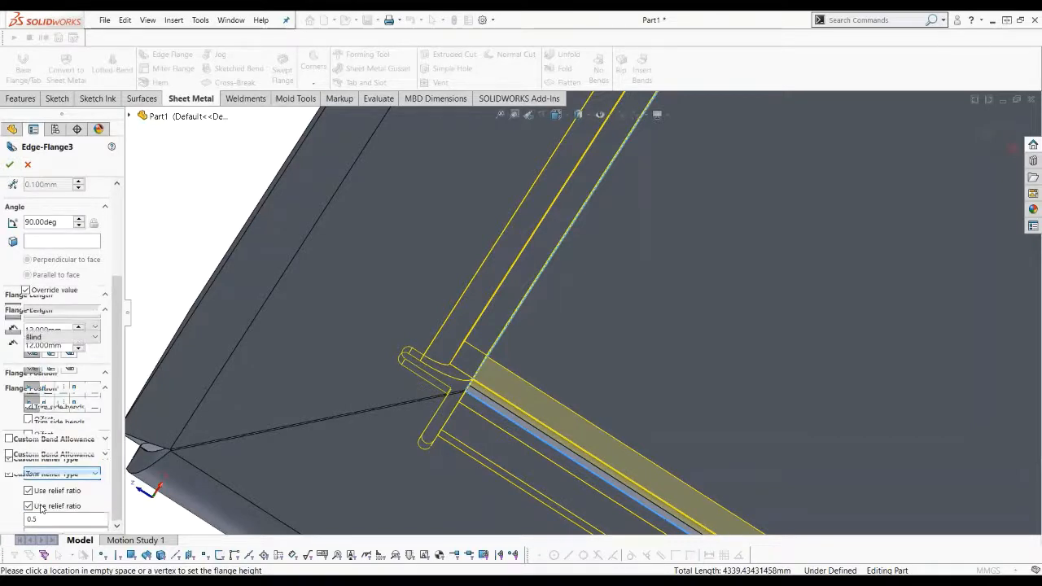
click(53, 500)
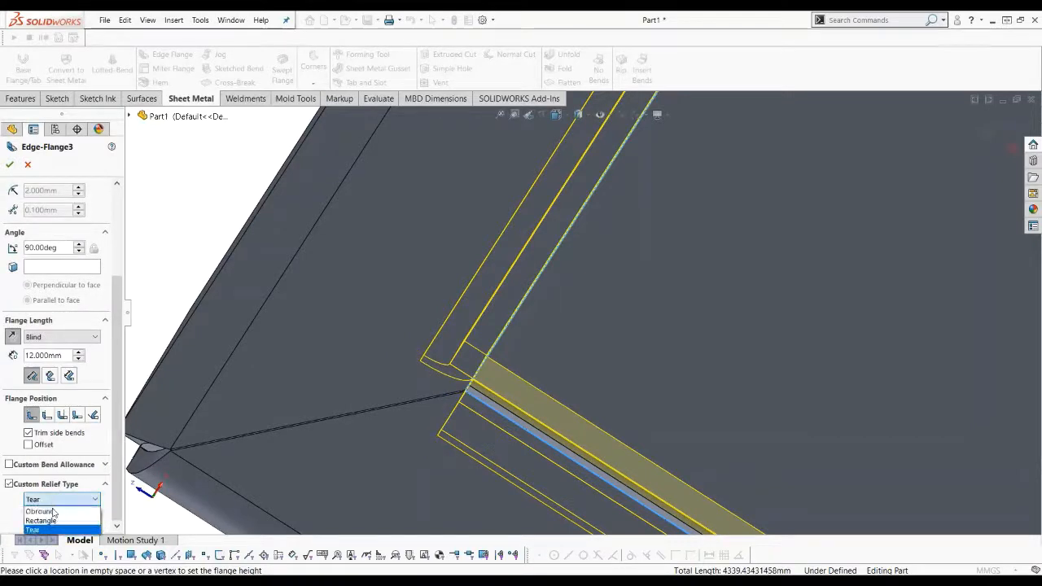
click(42, 515)
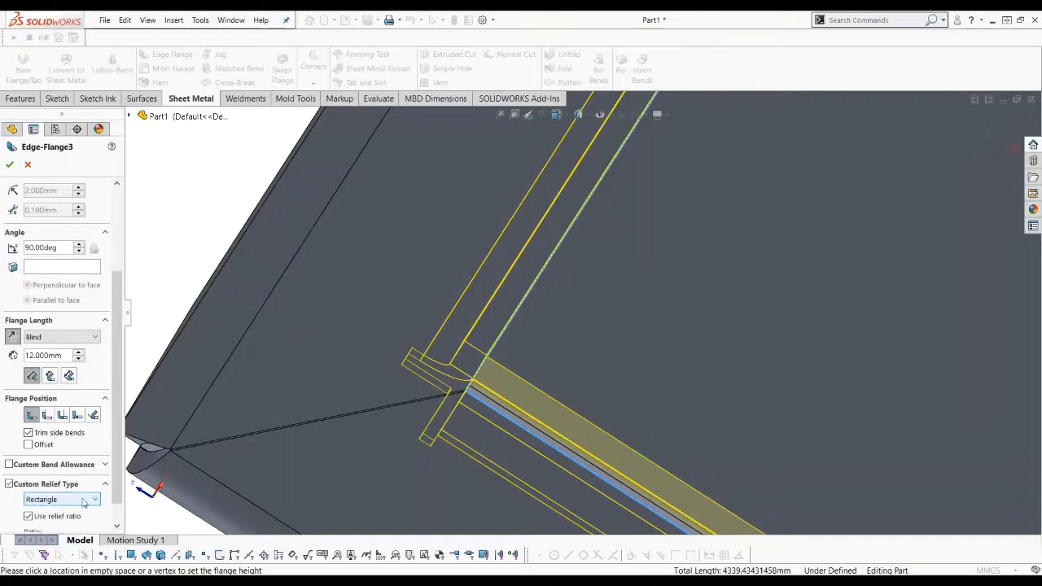
- Create the four 12 mm inner edge flanges with rectangular corner relief
scroll(119, 486, down, 1)
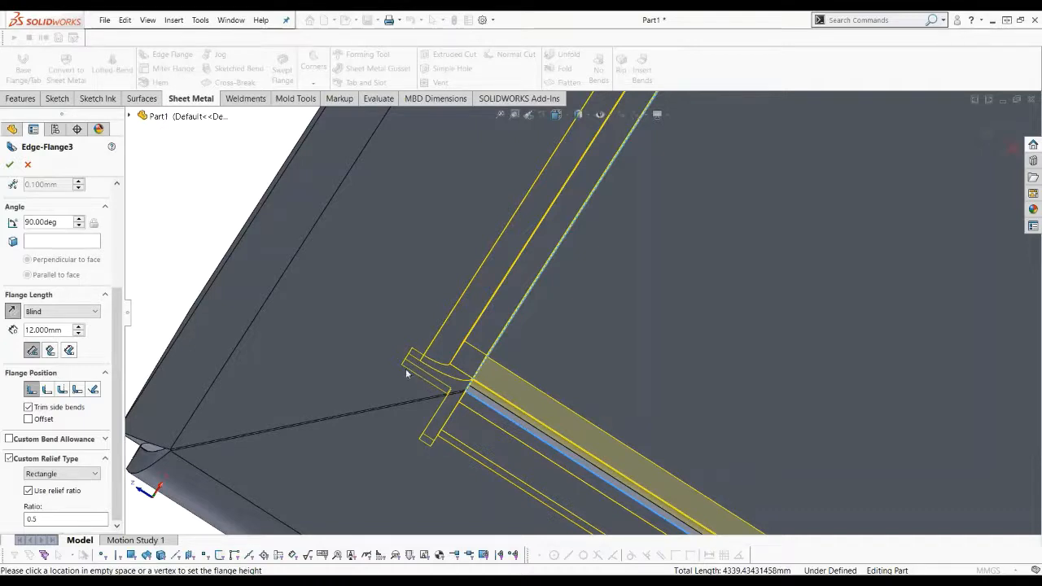
scroll(465, 394, up, 2)
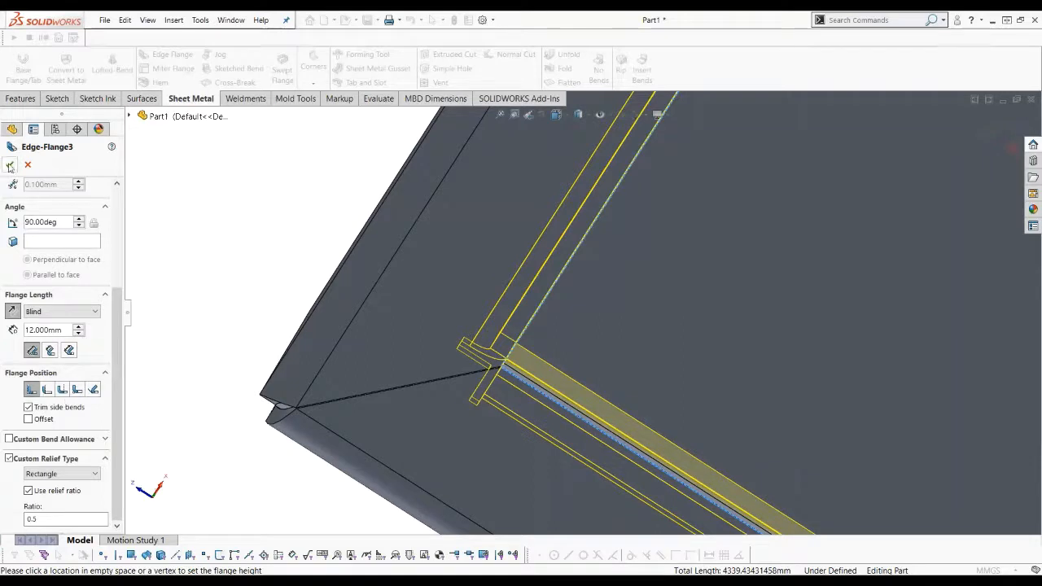
click(10, 165)
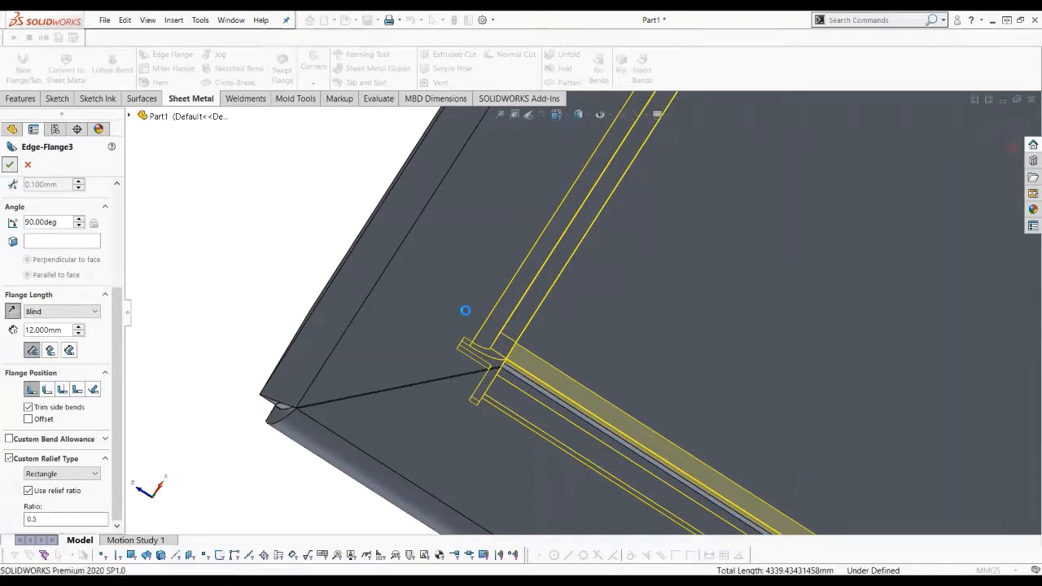
scroll(476, 309, up, 4)
scroll(488, 302, up, 2)
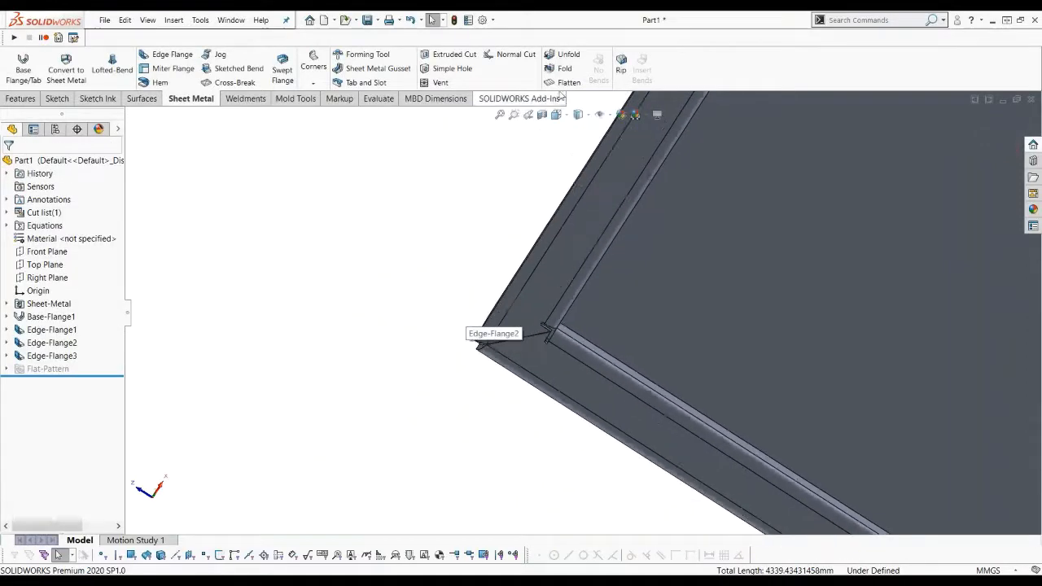
- Show the whole tray in a trimetric view and assign the material AISI 304 to the part
click(558, 116)
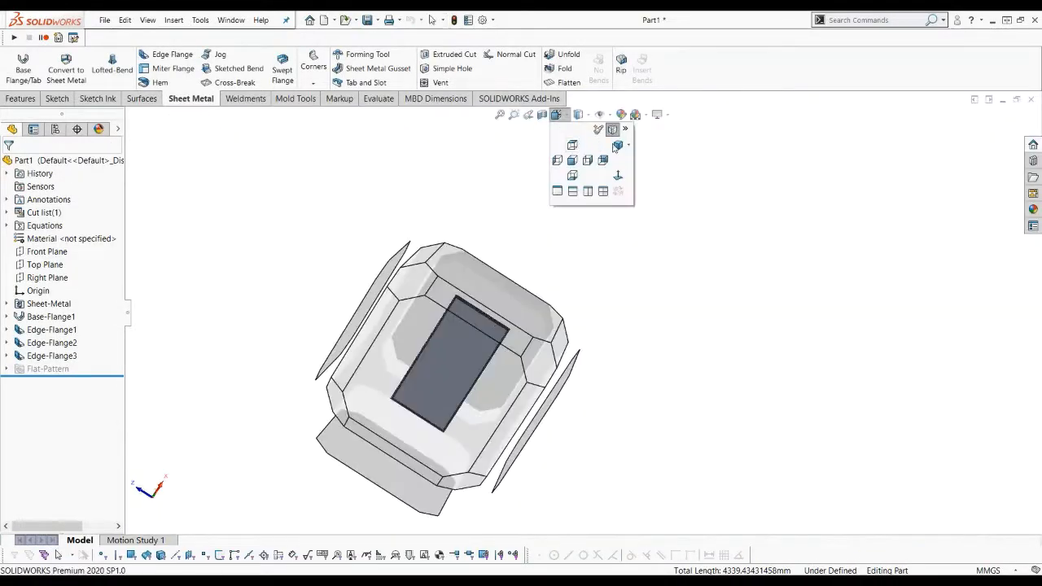
click(616, 146)
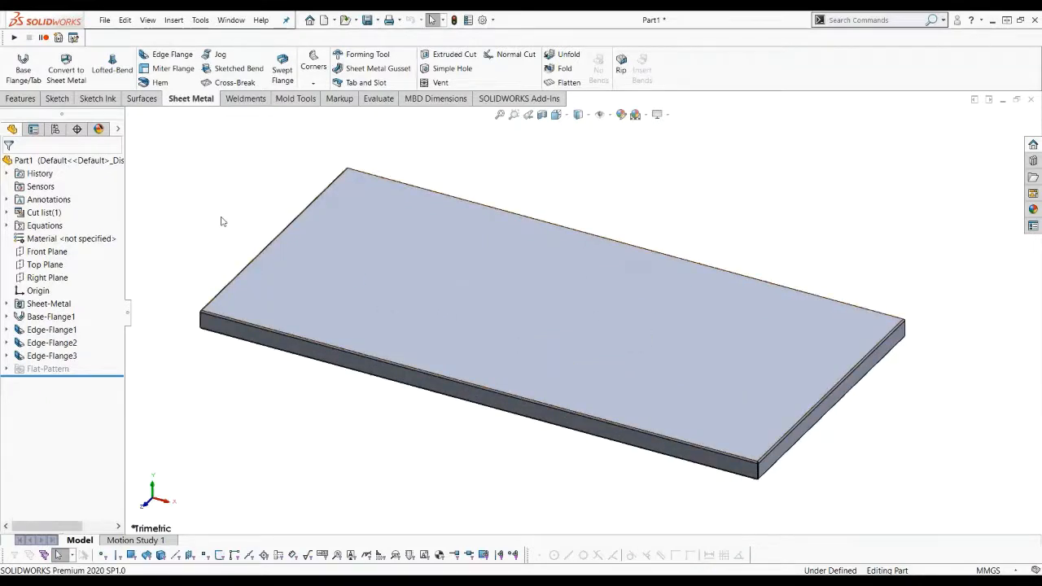
right_click(69, 241)
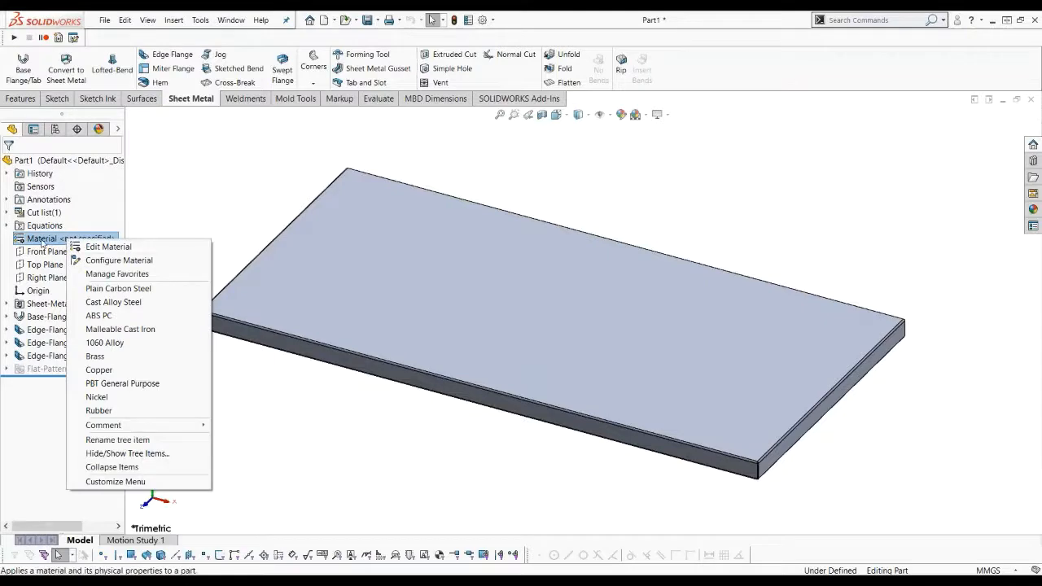
click(100, 249)
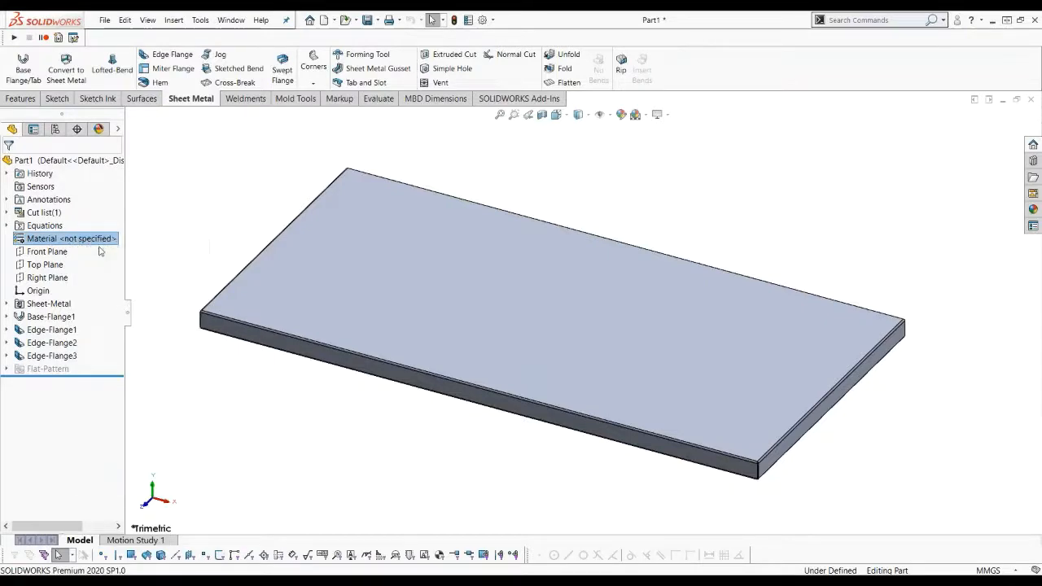
click(341, 290)
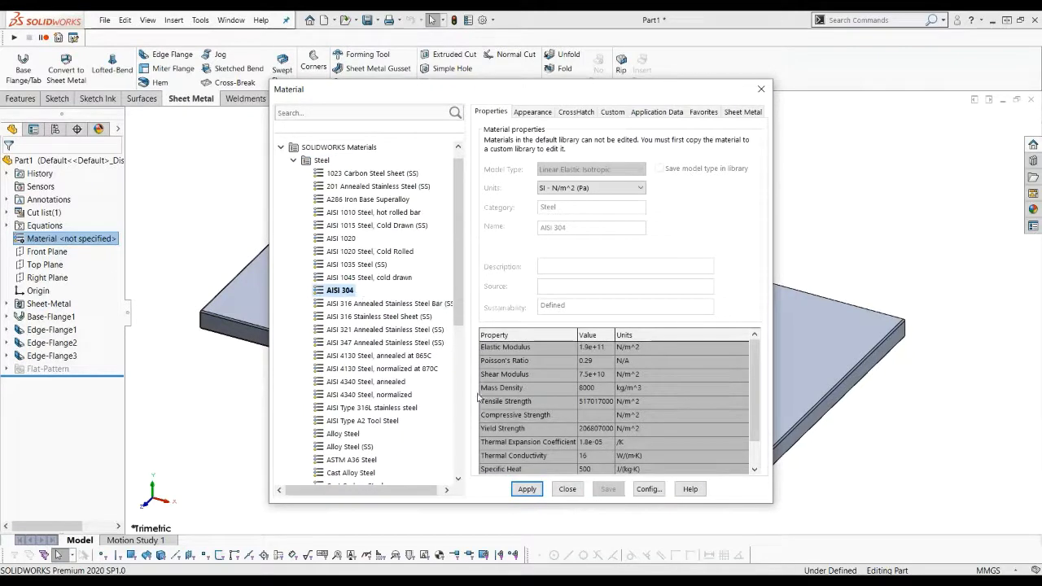
click(530, 492)
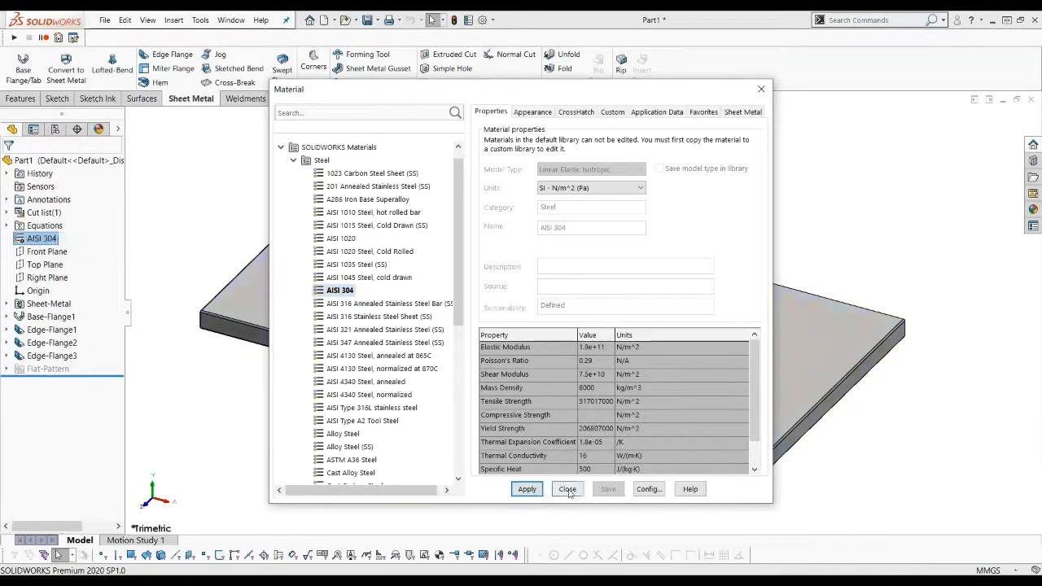
click(567, 489)
click(523, 483)
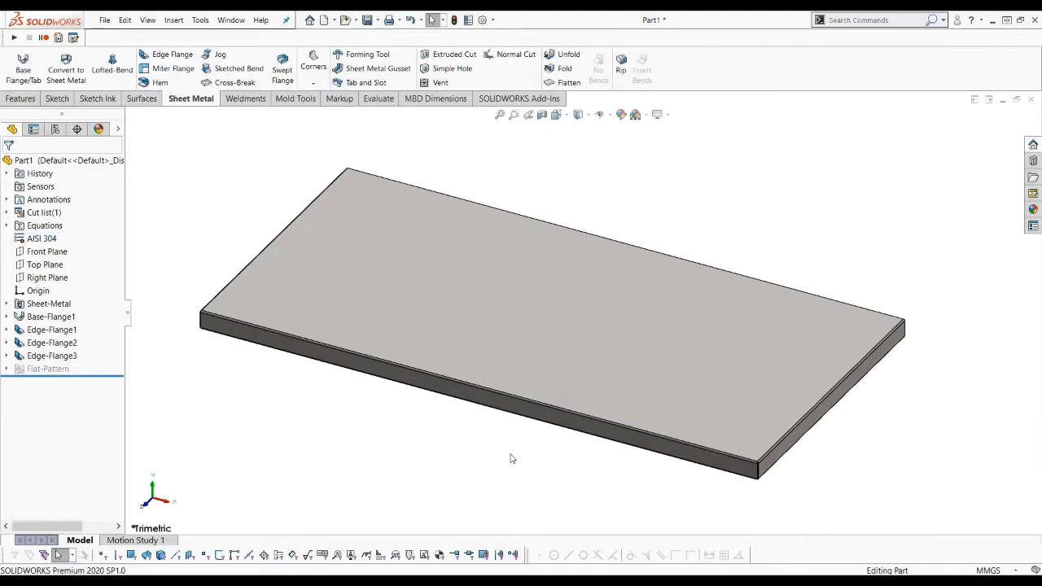
- Save the part as "Table Top" in the m folder on the Desktop
scroll(510, 454, up, 2)
scroll(564, 243, down, 1)
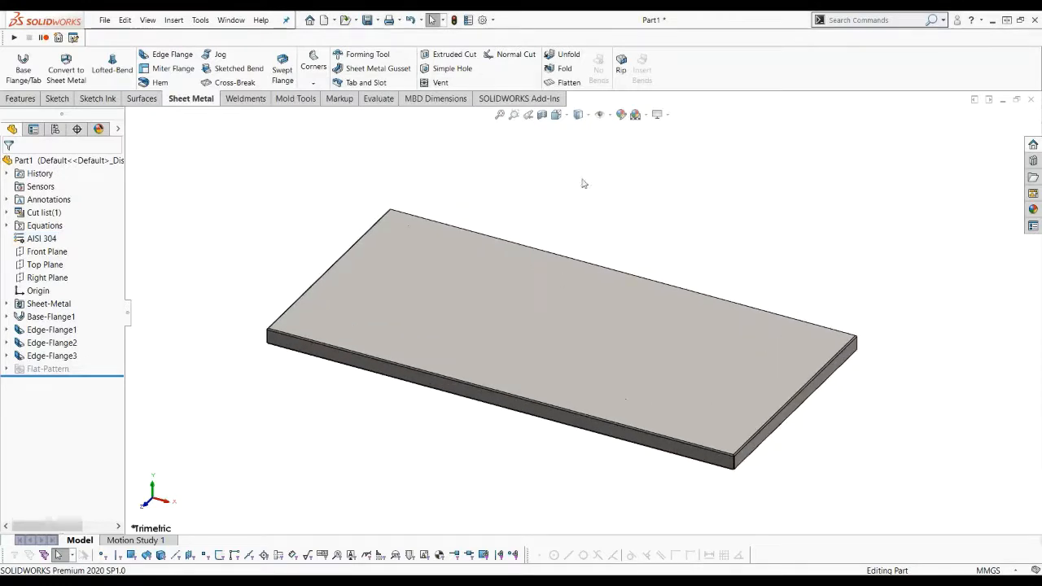
click(368, 20)
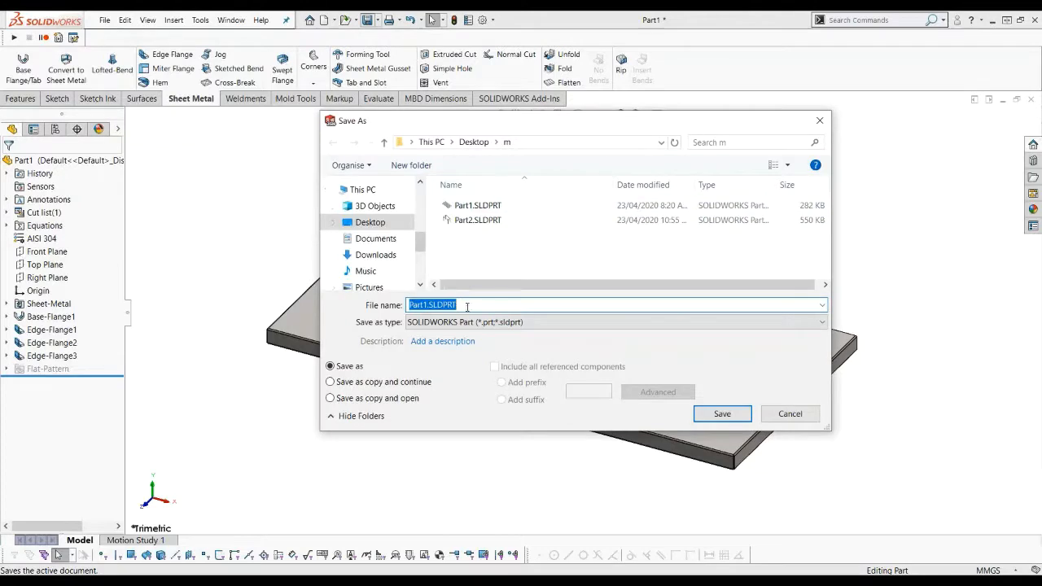
text(Tab)
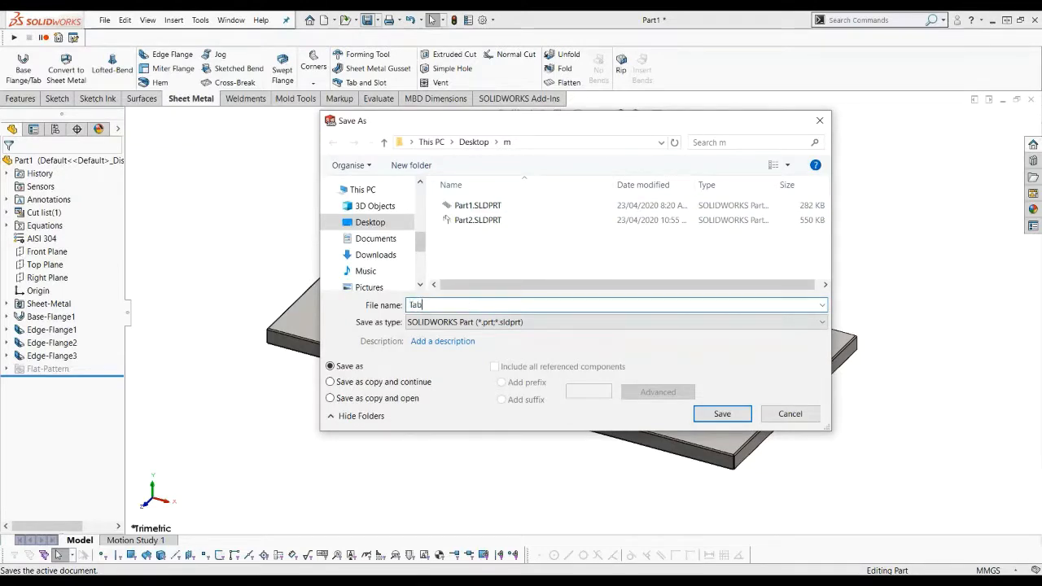
text(le 1)
text(op)
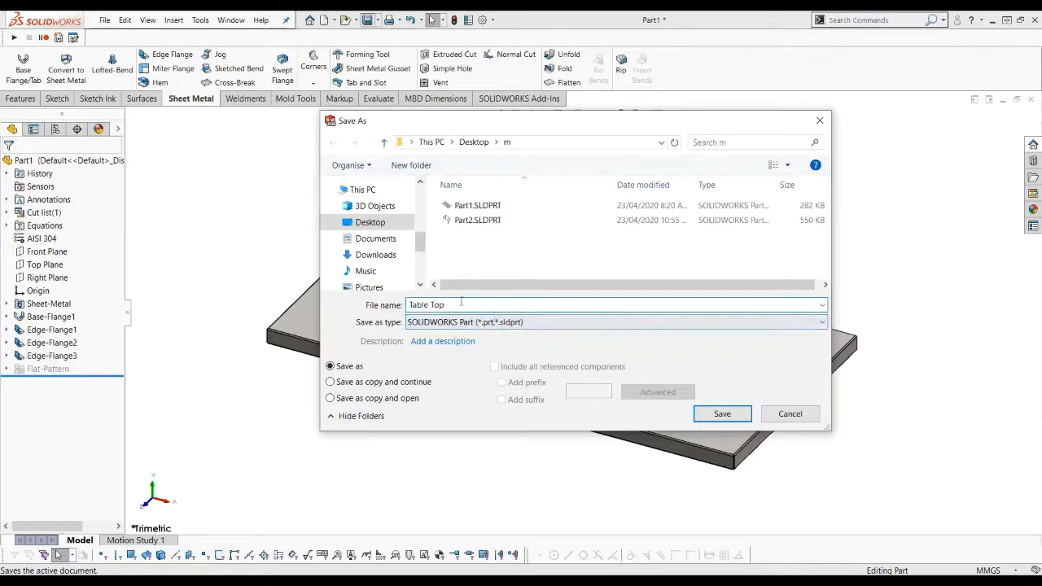
click(721, 415)
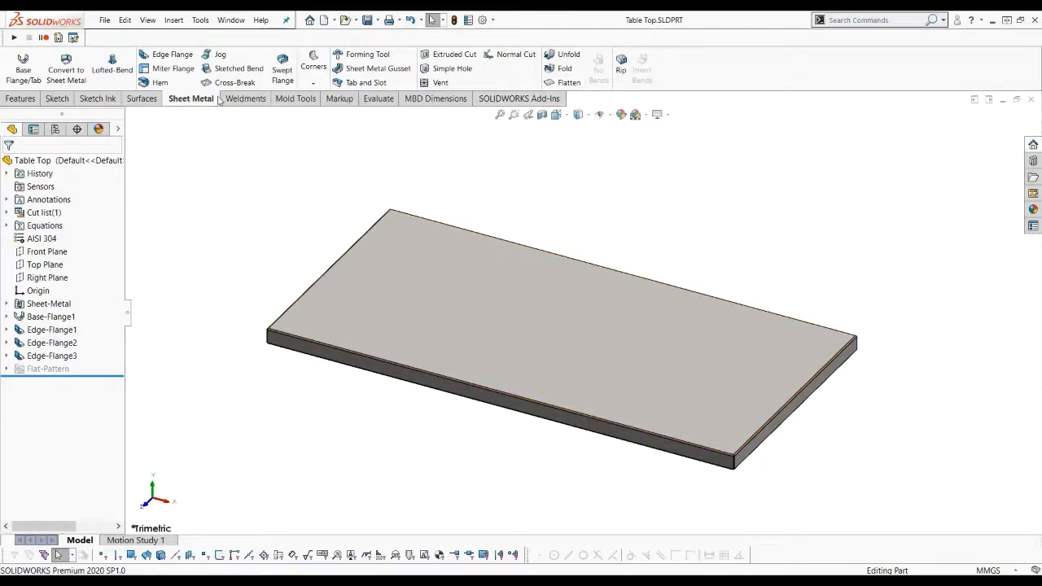
- Flatten the tray and examine a corner notch of the flat pattern from the top view
click(568, 82)
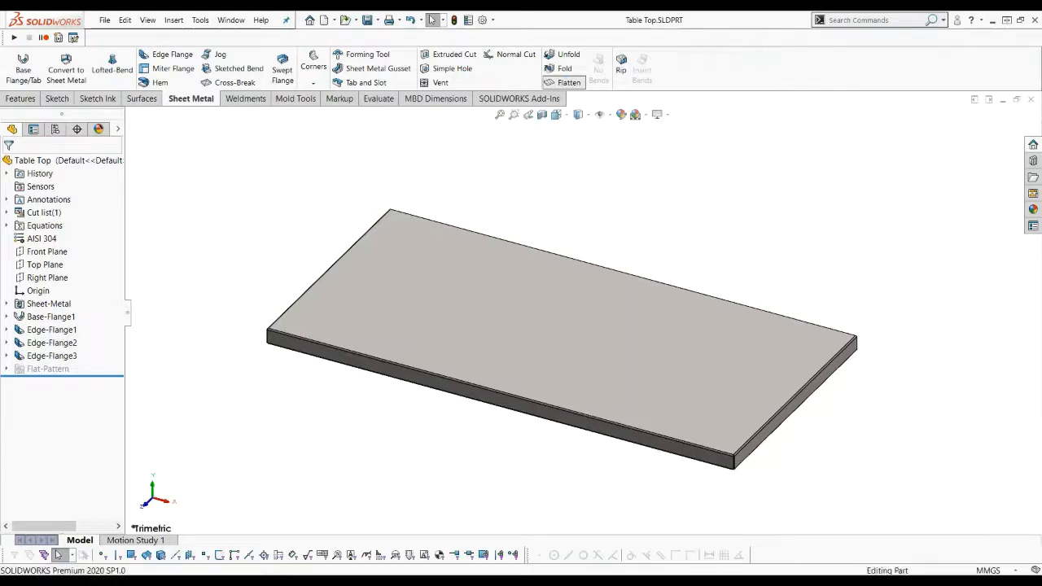
middle_drag(426, 296, 429, 391)
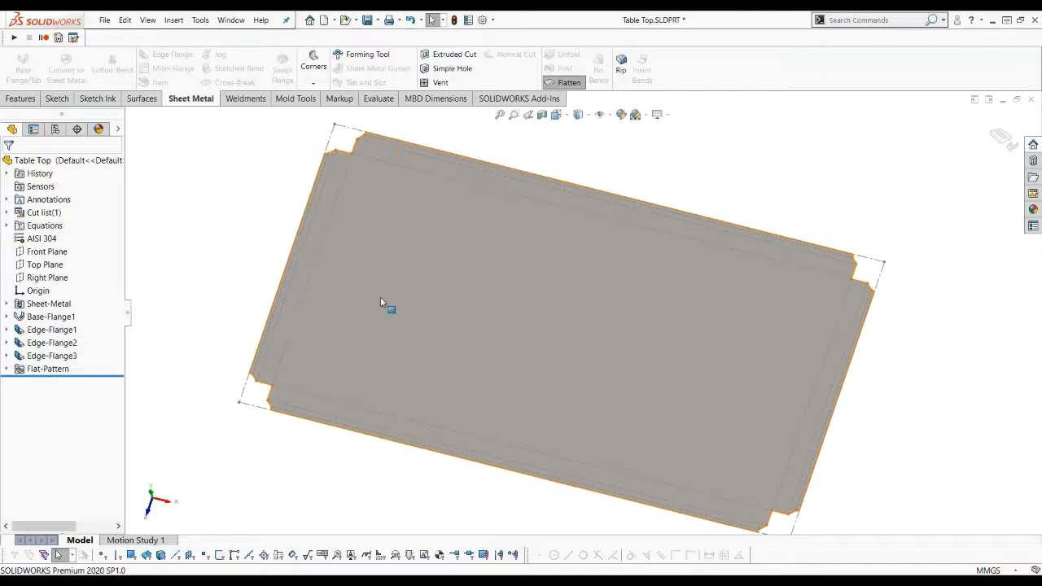
click(559, 117)
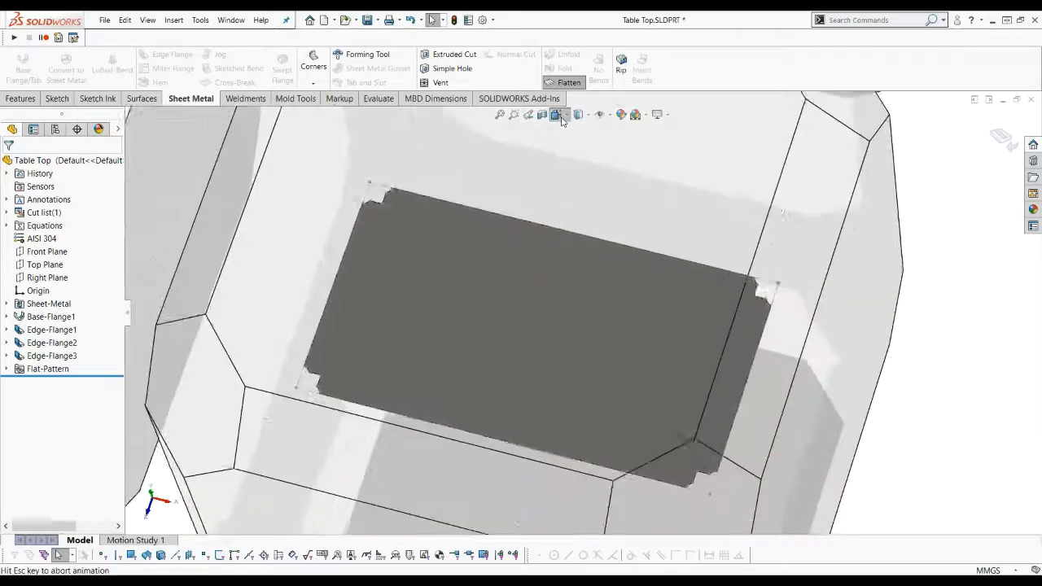
click(456, 309)
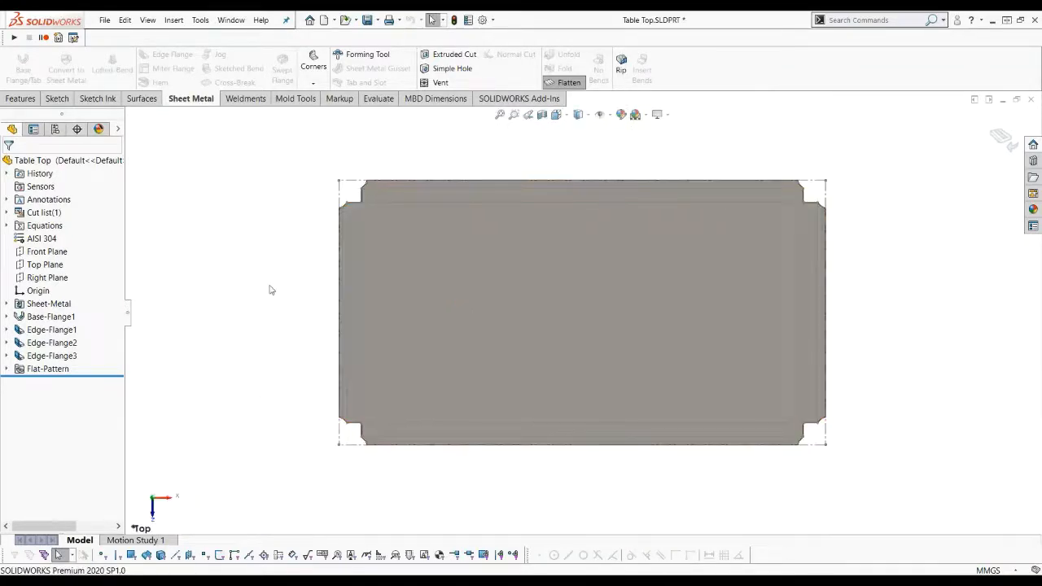
scroll(470, 229, down, 5)
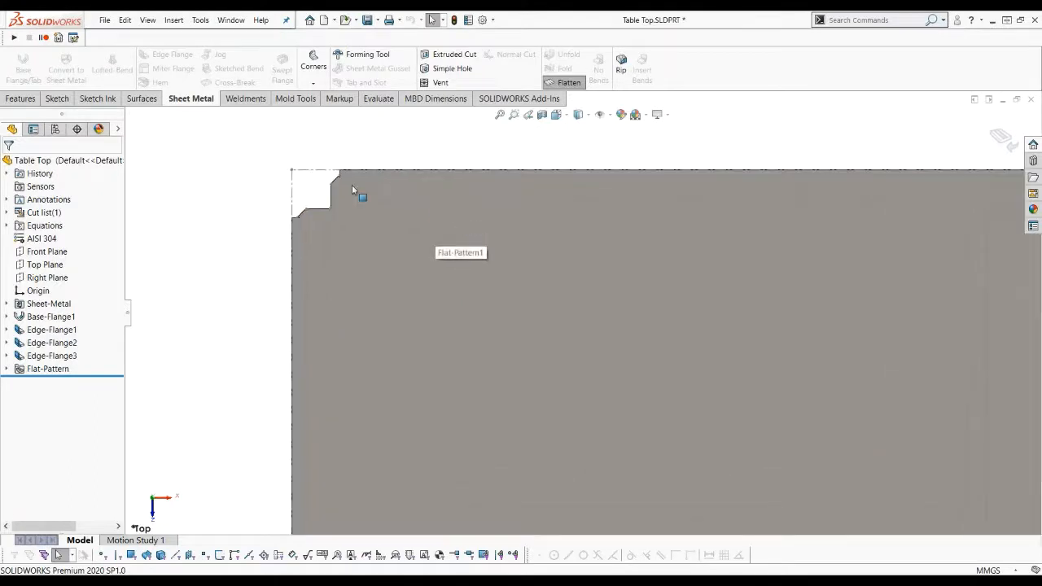
scroll(352, 185, down, 5)
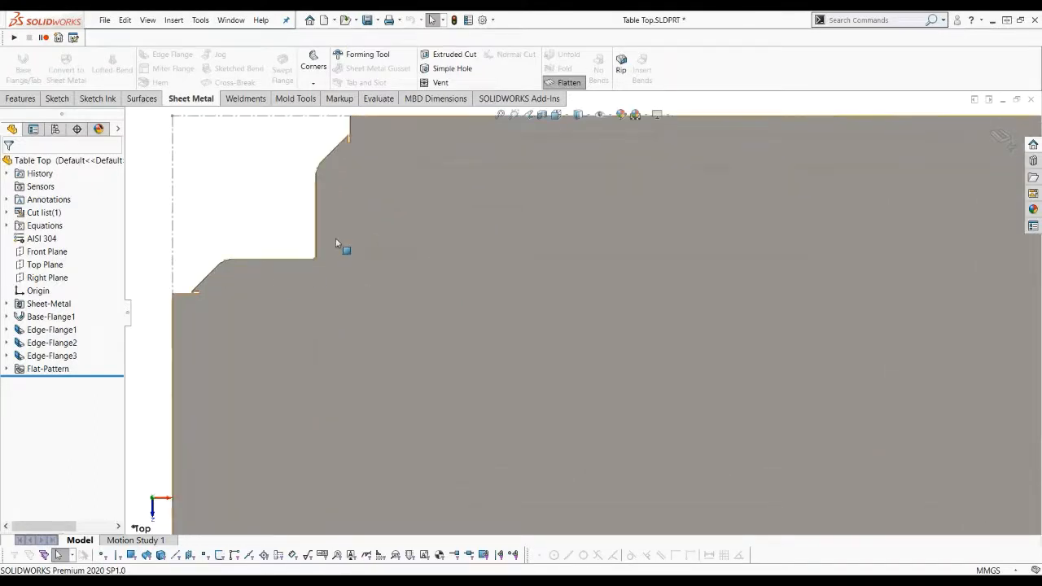
scroll(334, 265, down, 2)
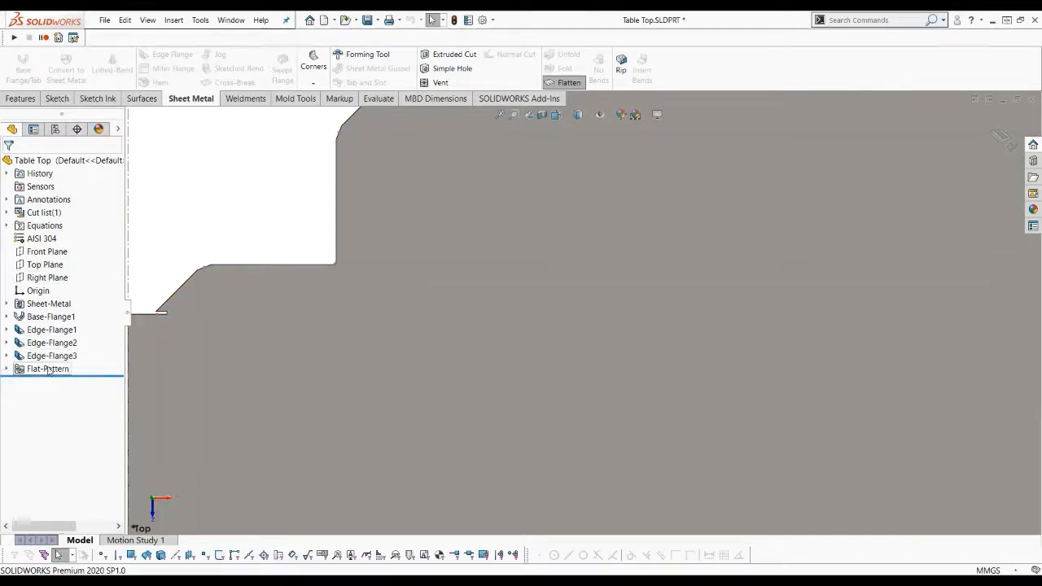
- Edit the flat pattern feature to turn off corner treatment and inspect the notch corner
click(8, 370)
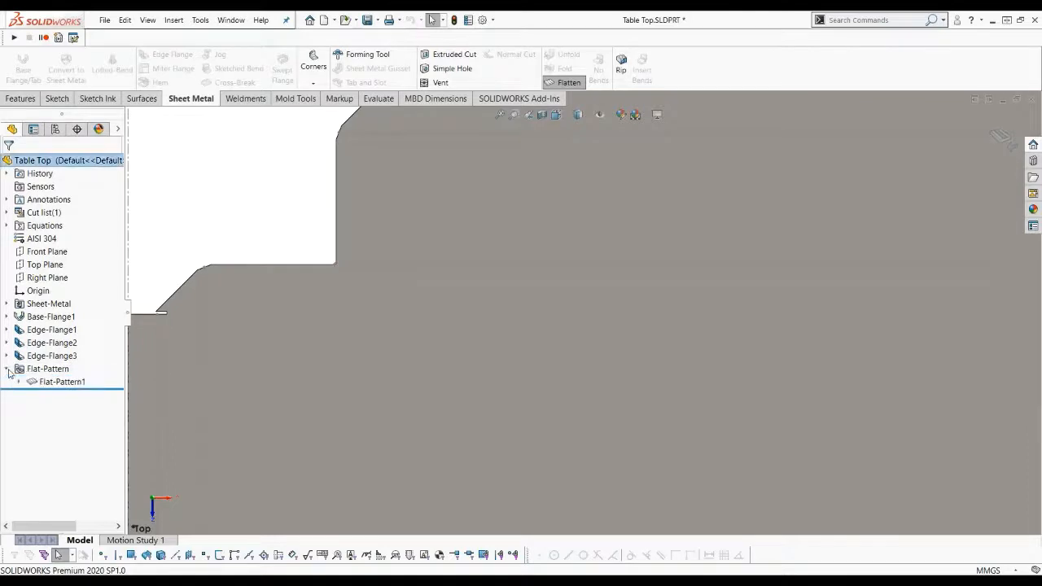
click(64, 382)
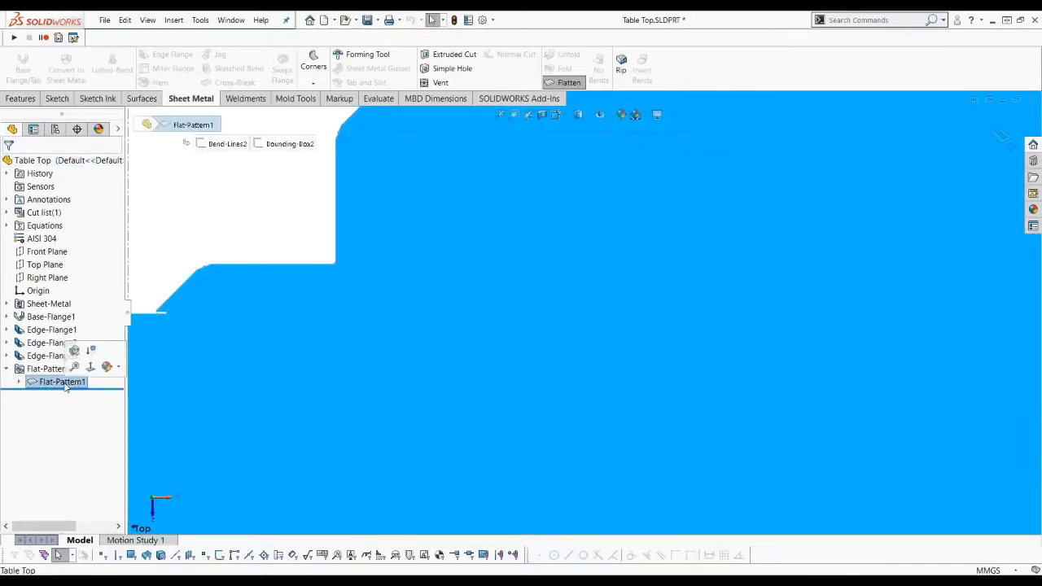
click(76, 355)
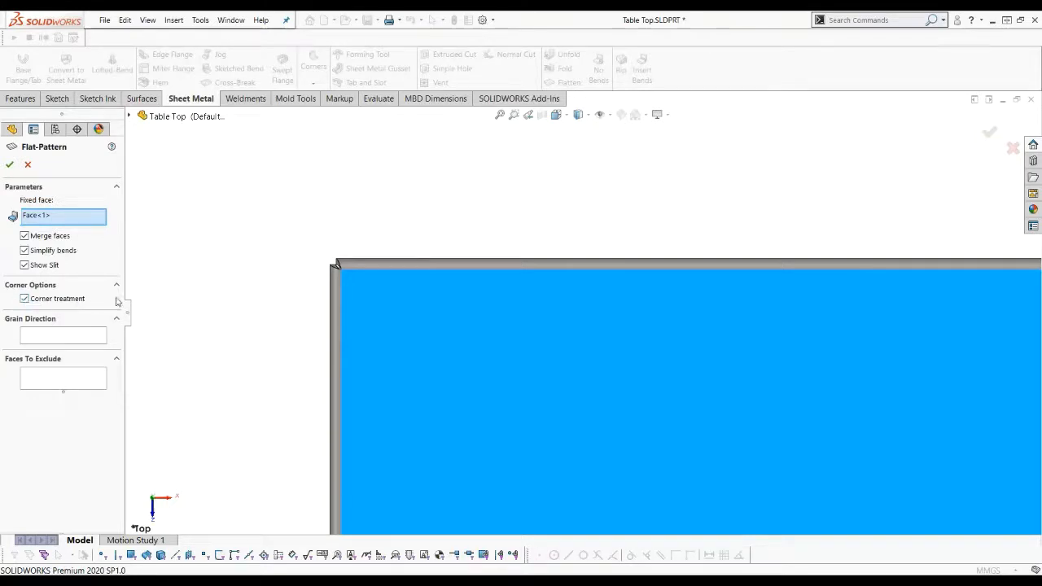
click(25, 298)
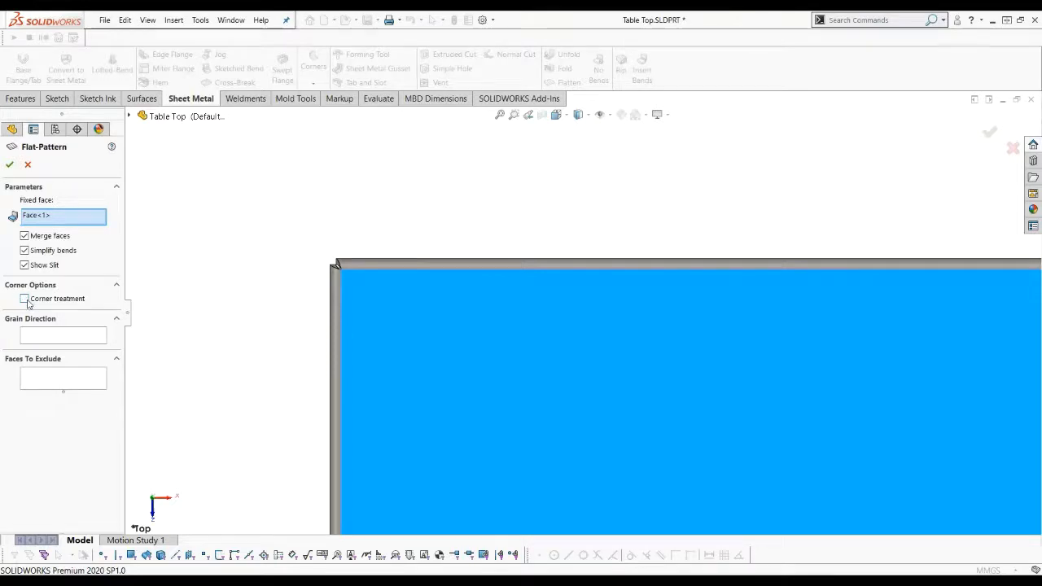
click(10, 166)
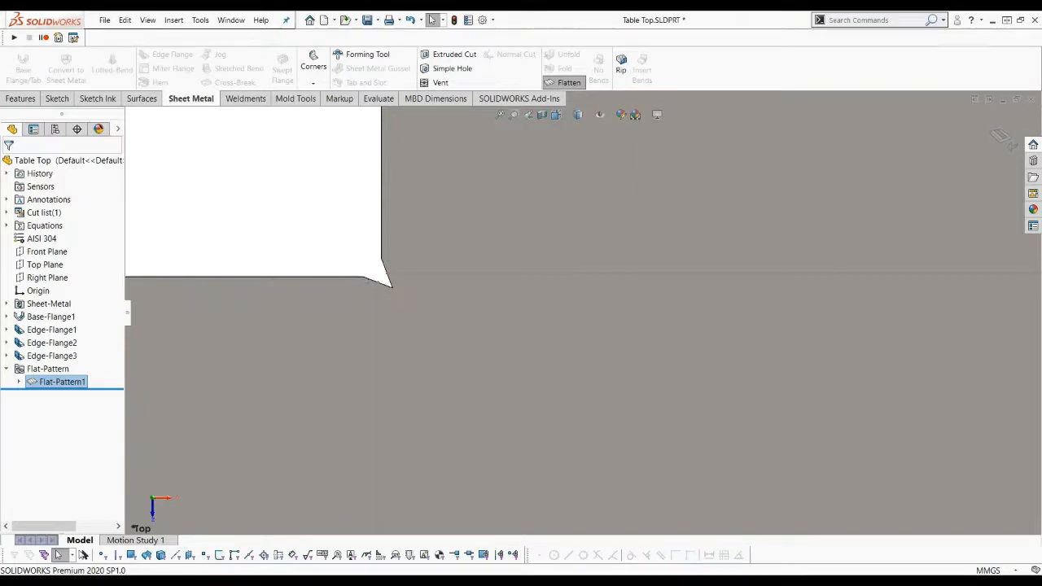
scroll(392, 285, up, 2)
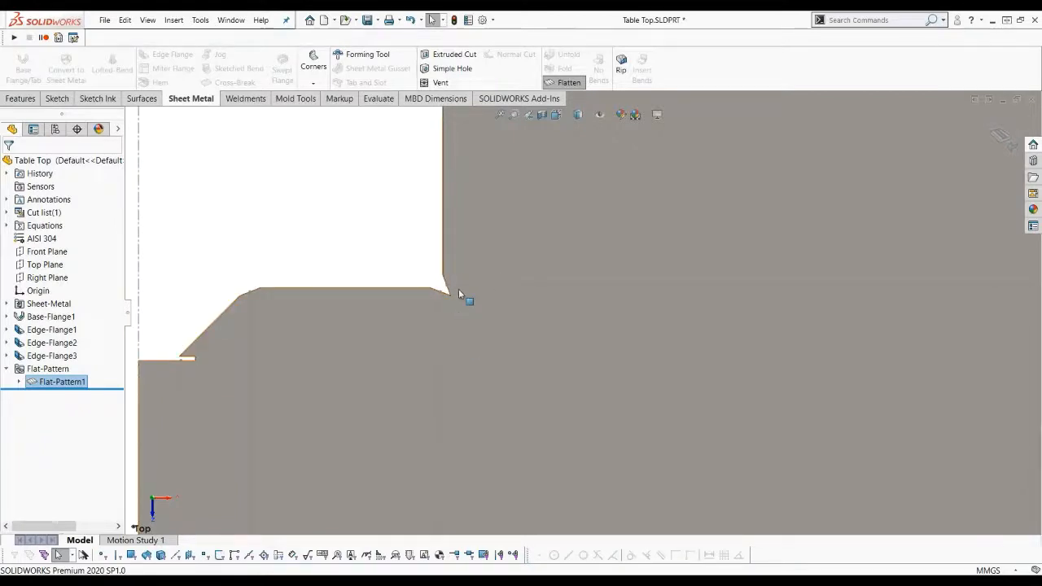
- Try the Circular, Square and Bend Waist relief types of a Corner-Trim on all corners of the flat pattern
click(312, 83)
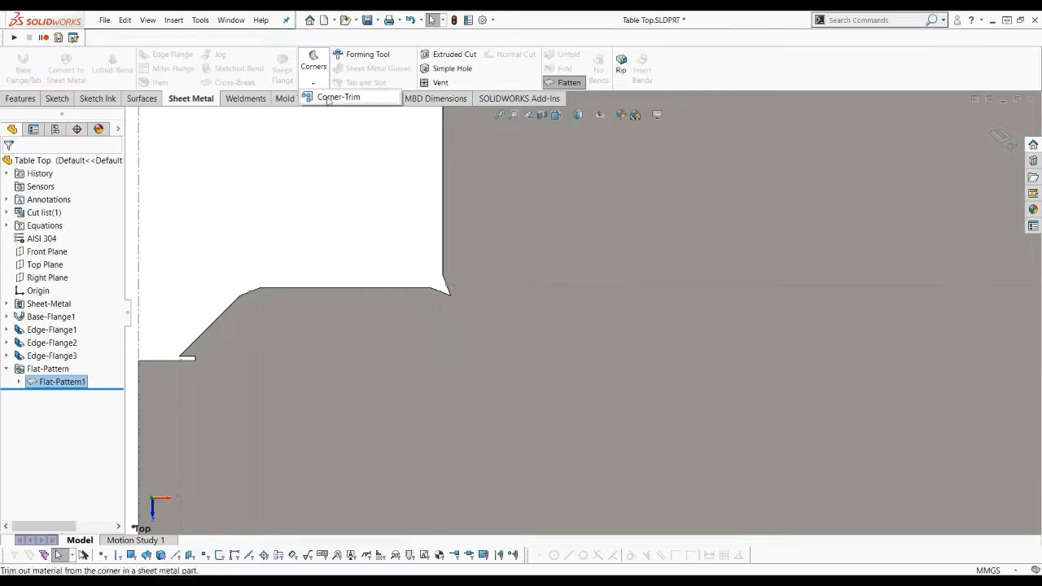
click(337, 97)
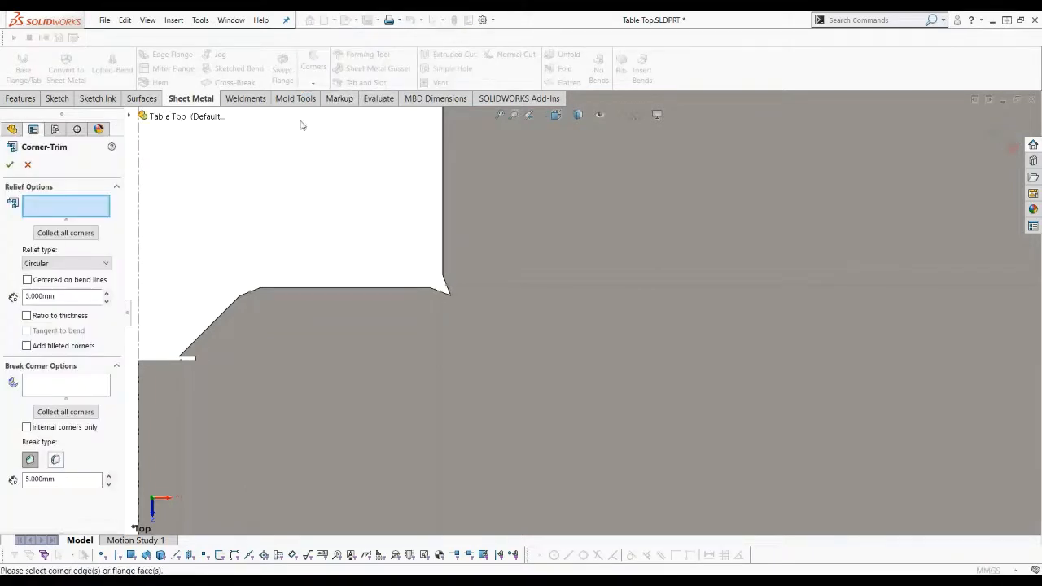
click(65, 234)
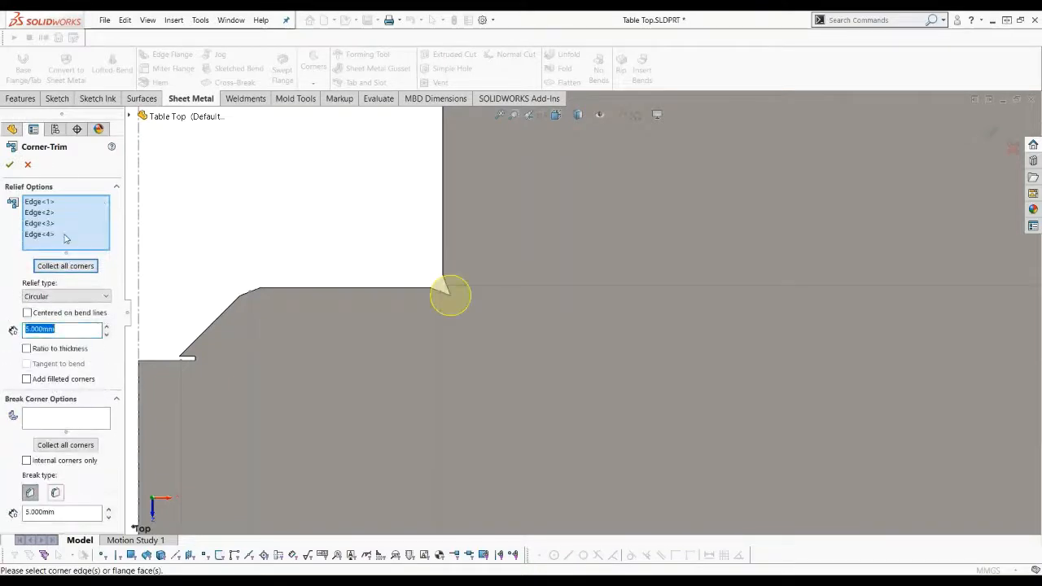
click(55, 298)
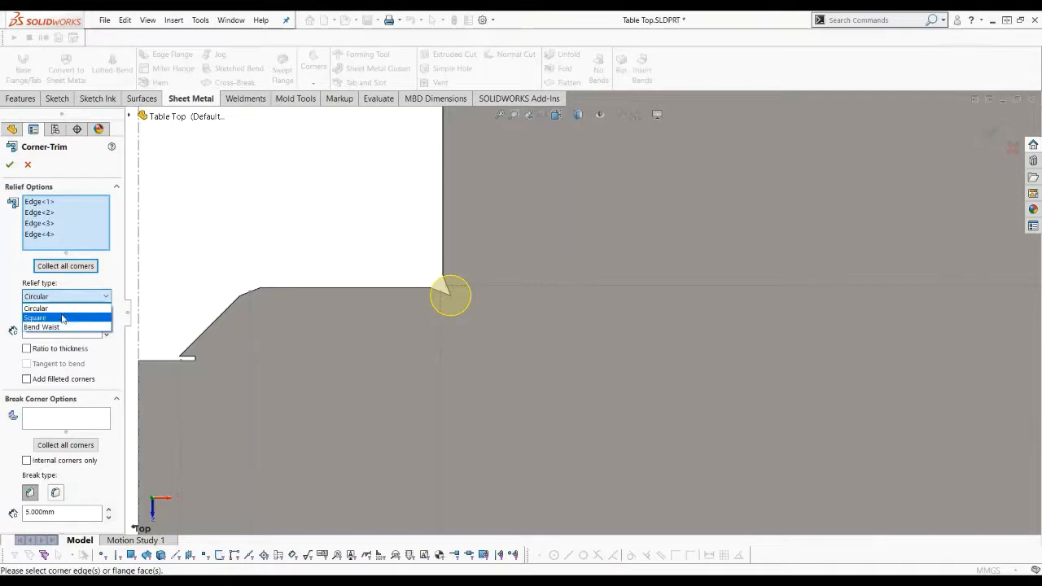
click(64, 318)
click(66, 297)
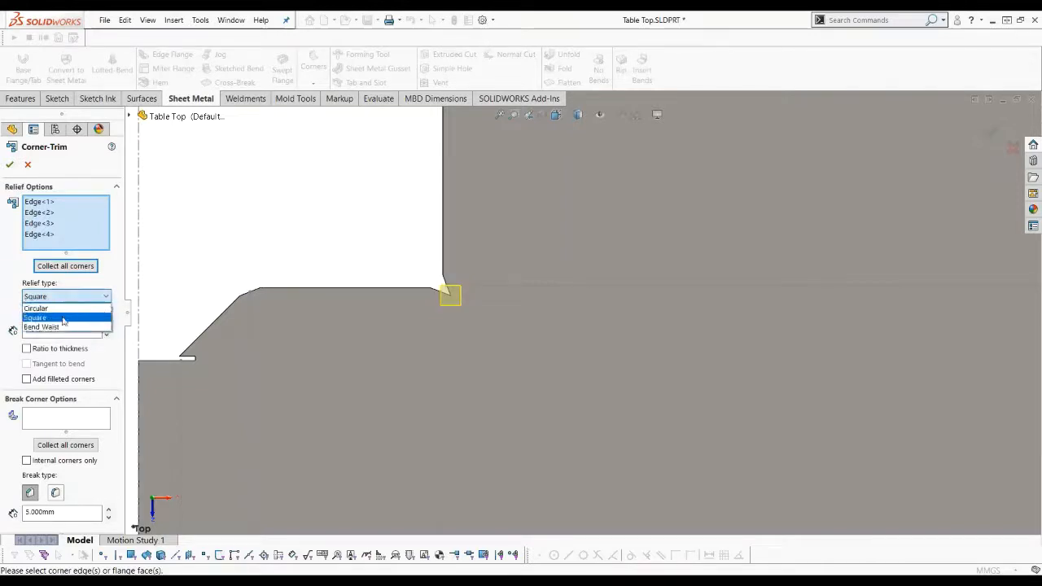
click(62, 327)
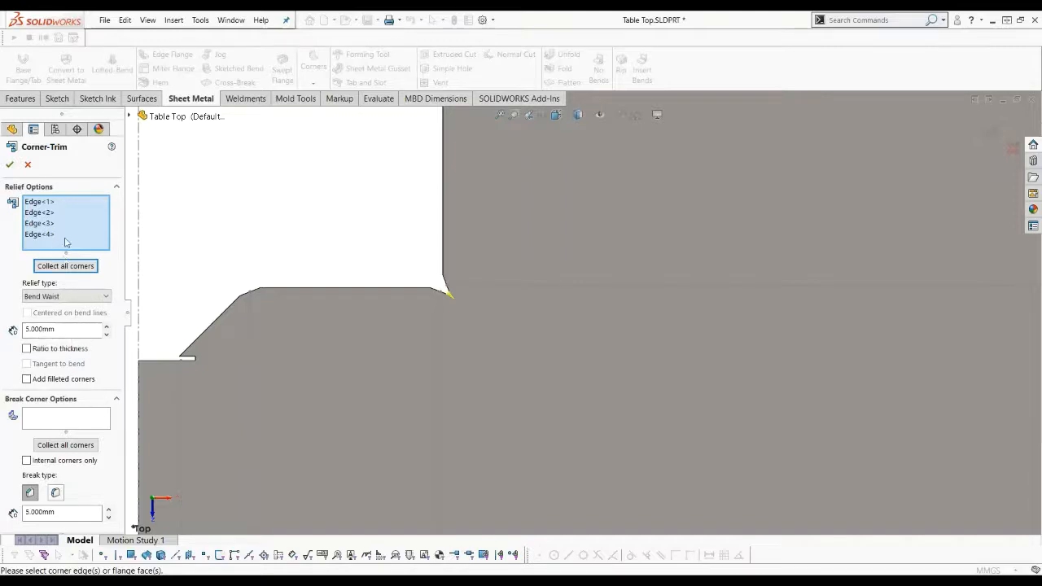
click(10, 164)
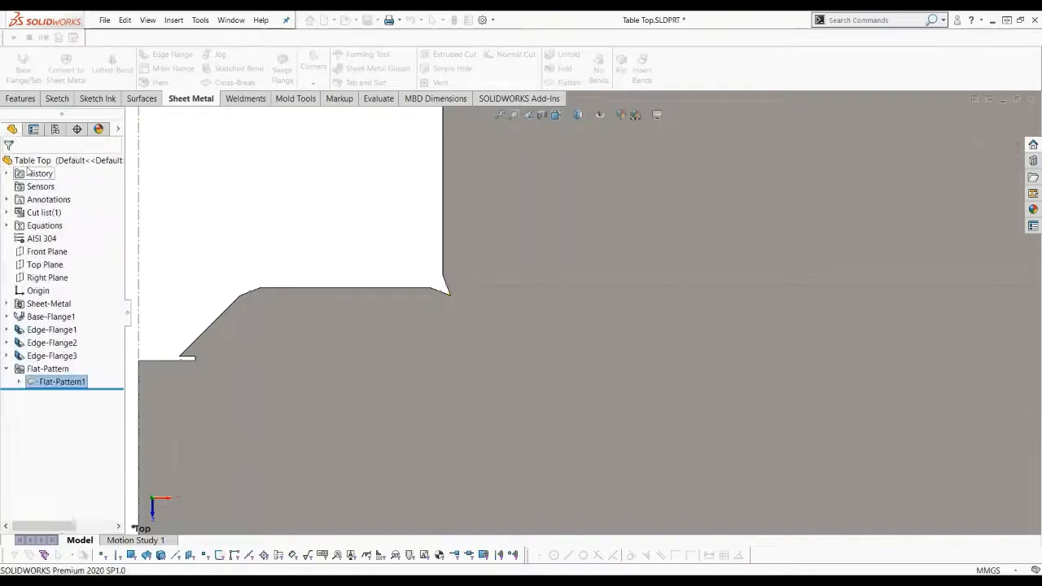
- Edit the flat pattern feature again and turn corner treatment back on
right_click(67, 382)
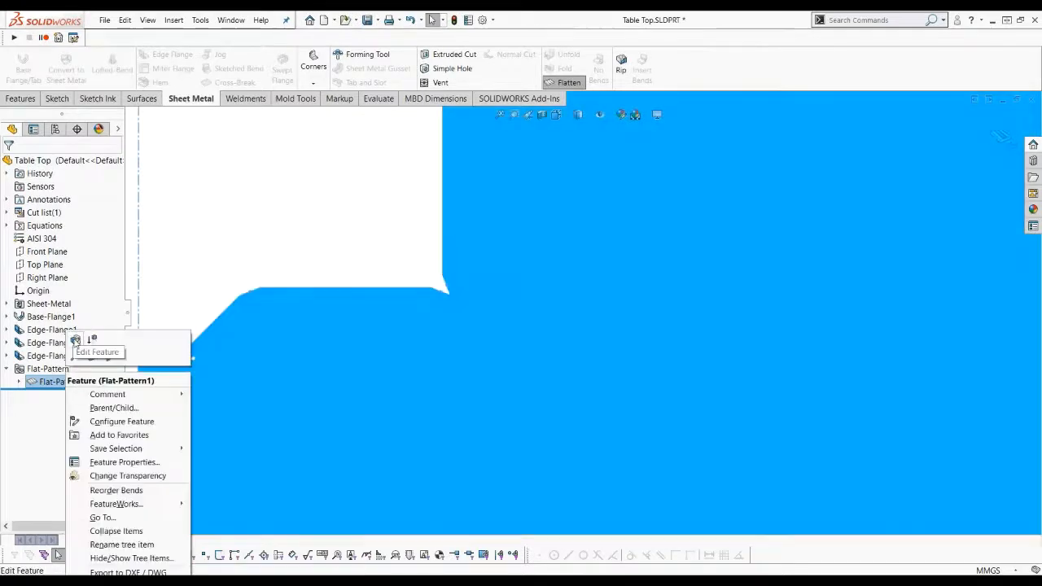
click(75, 340)
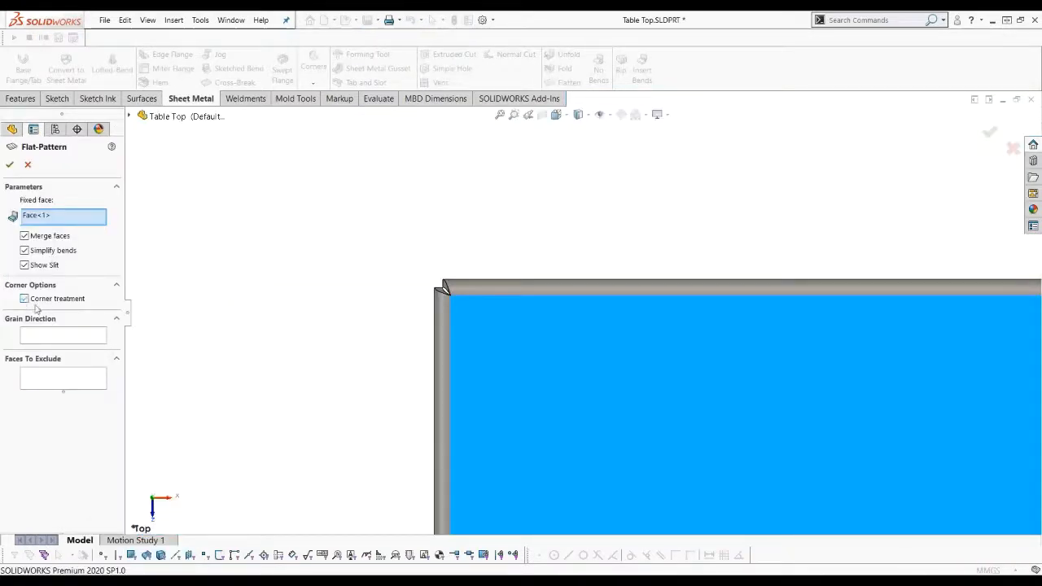
click(9, 166)
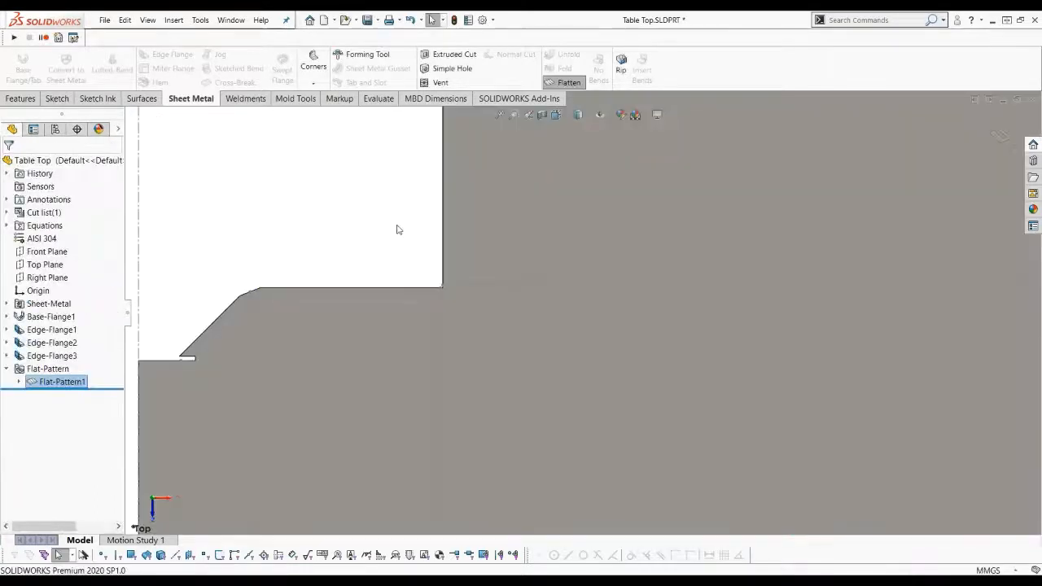
- Fold the flattened table top back into its formed shape and show it from an isometric angle
click(499, 114)
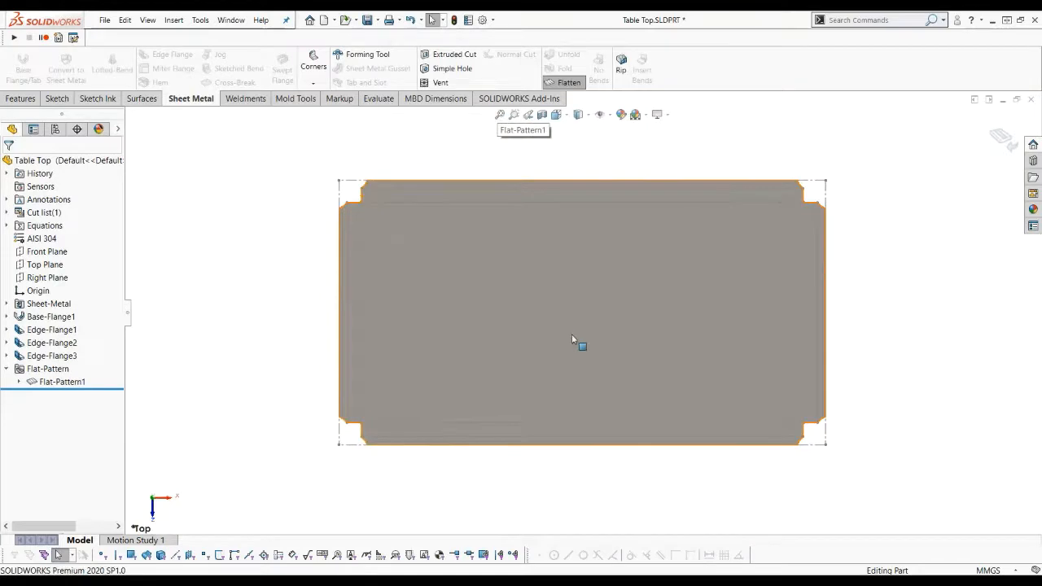
middle_drag(573, 337, 535, 298)
click(582, 87)
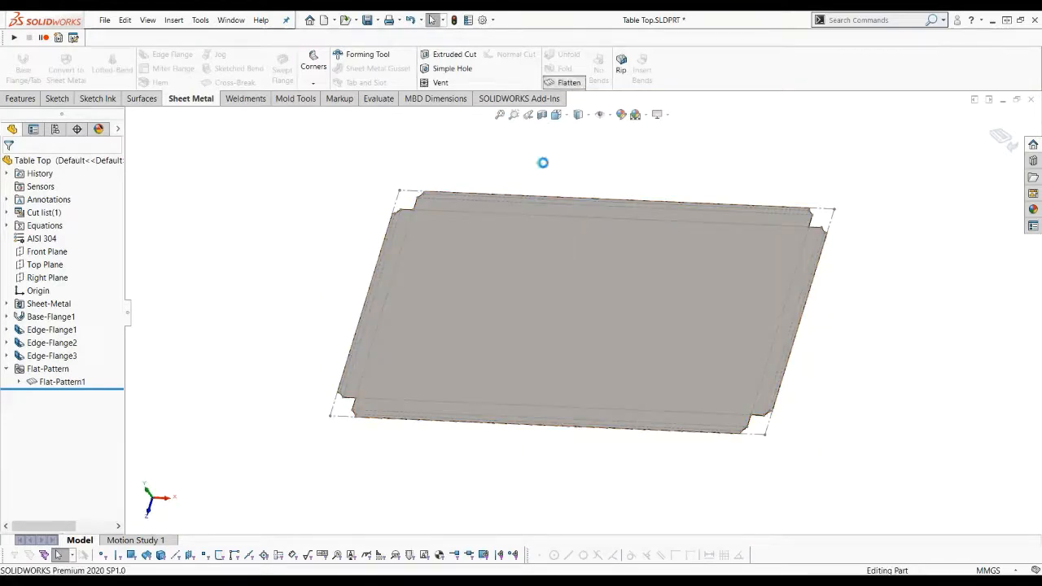
middle_drag(530, 324, 528, 298)
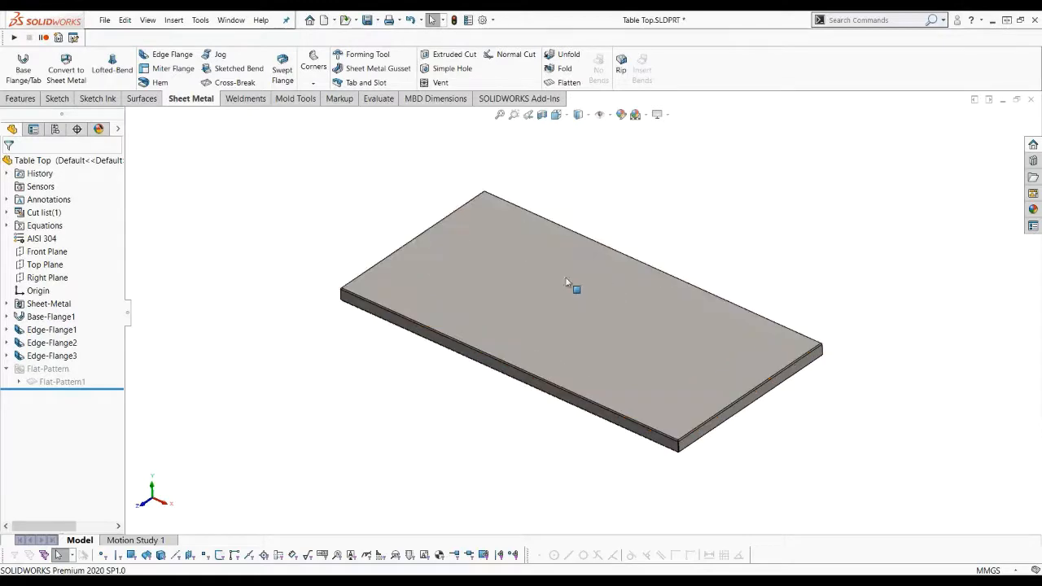
scroll(593, 284, down, 1)
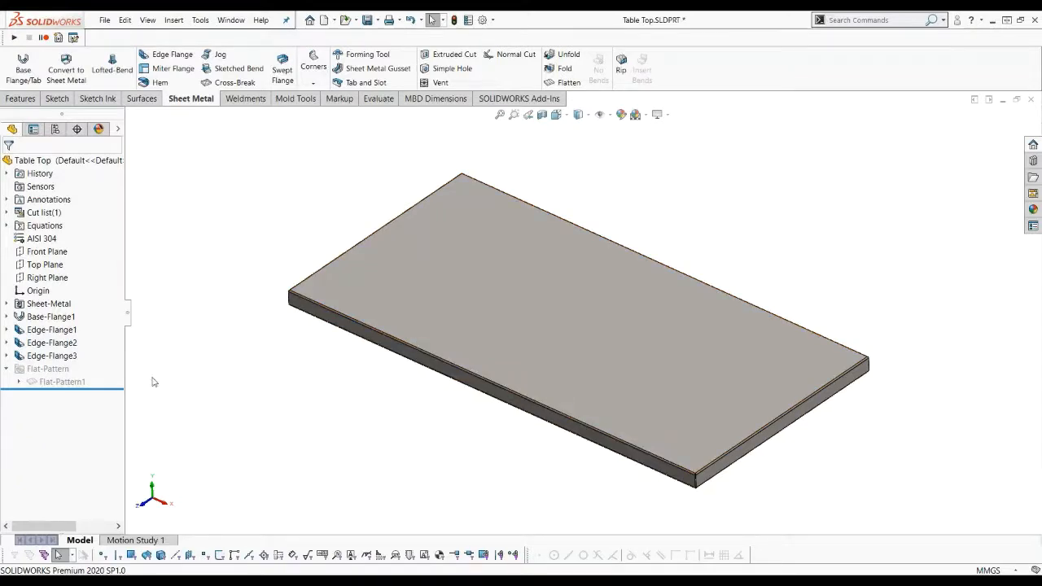
- Export the flat pattern's sheet metal geometry as a single DXF file named Flat-Pattern1 - Table Top.DXF
right_click(57, 383)
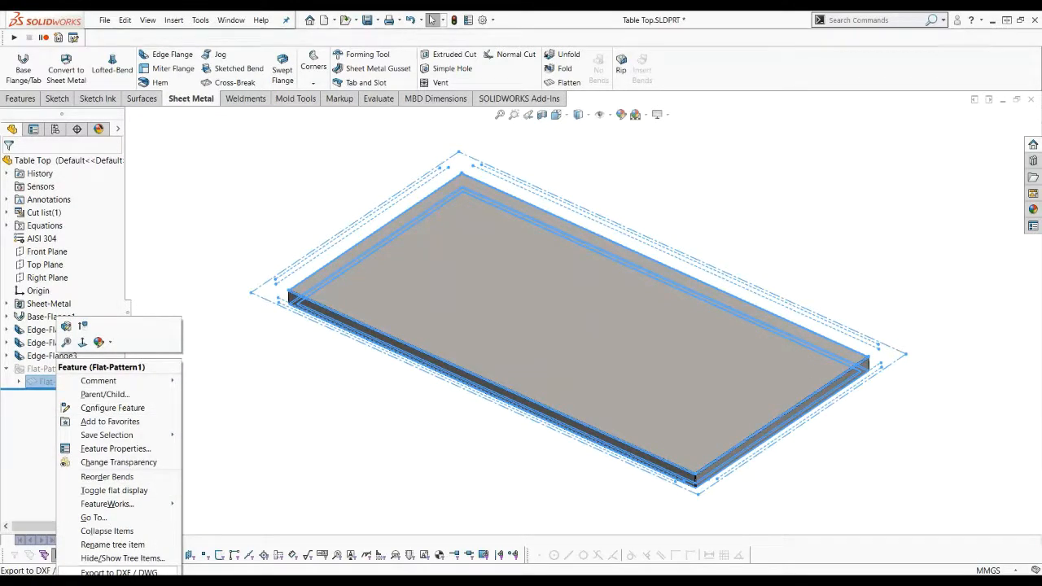
click(118, 573)
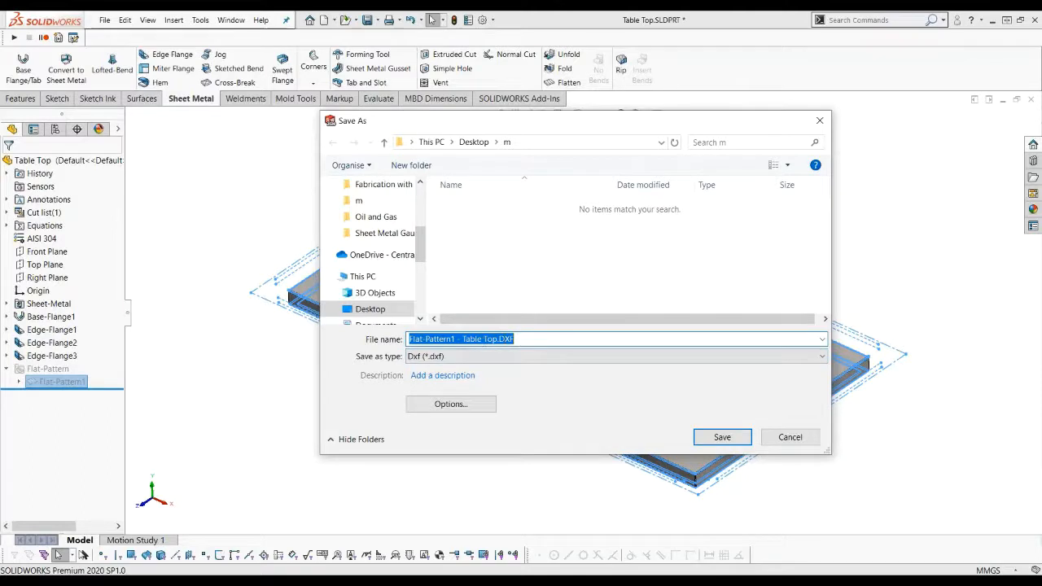
click(722, 438)
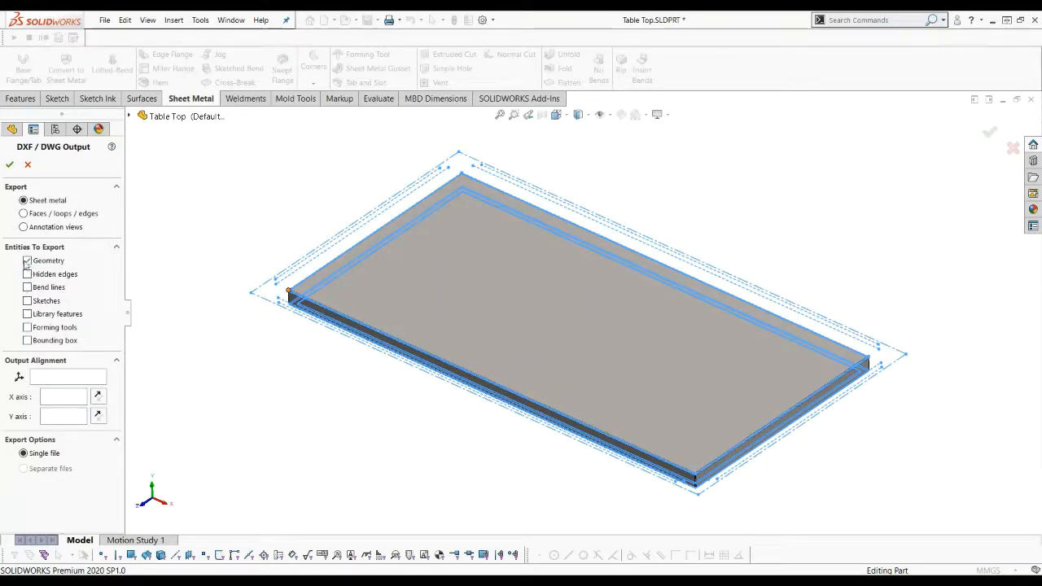
click(10, 166)
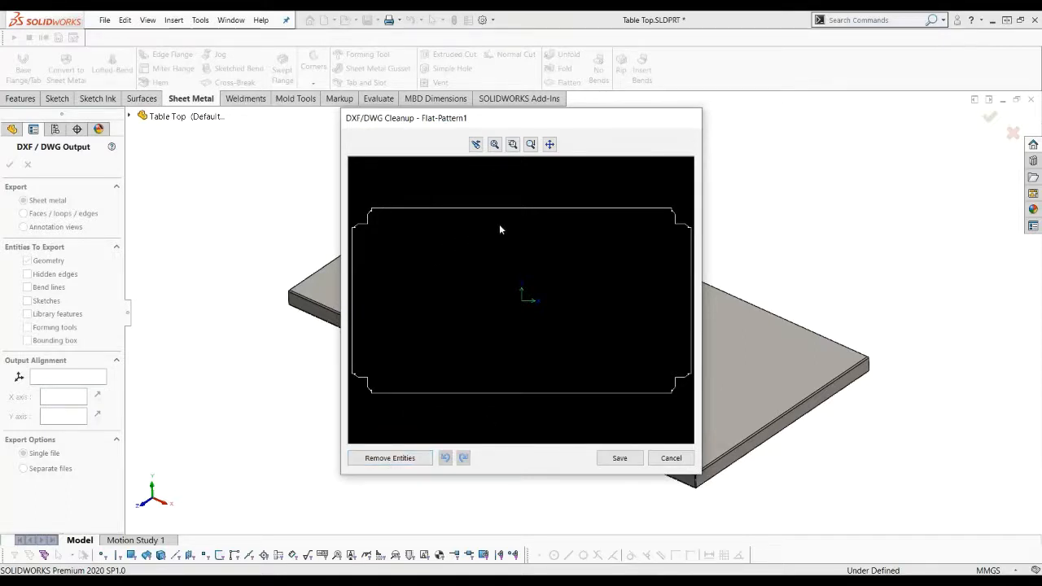
click(620, 458)
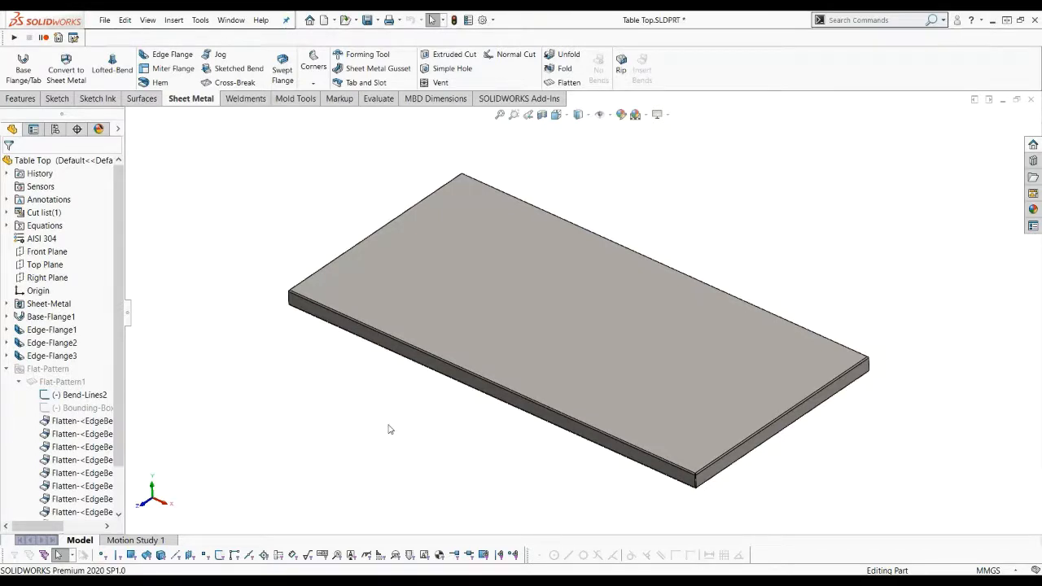
click(6, 371)
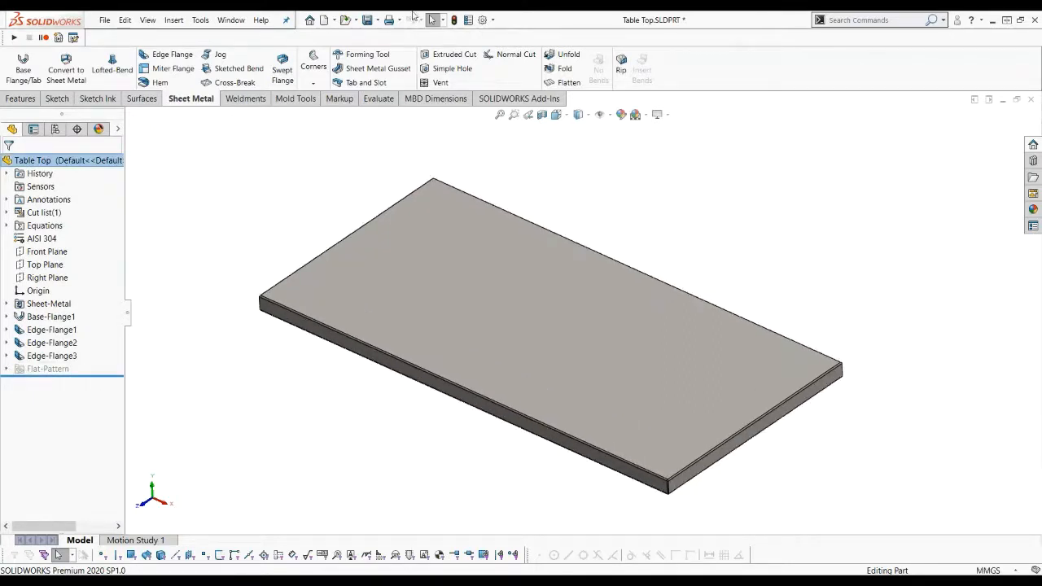
- Save the part and create a drawing from it with the Drawing_ISO template on an A3 (ISO) sheet
click(367, 20)
click(335, 20)
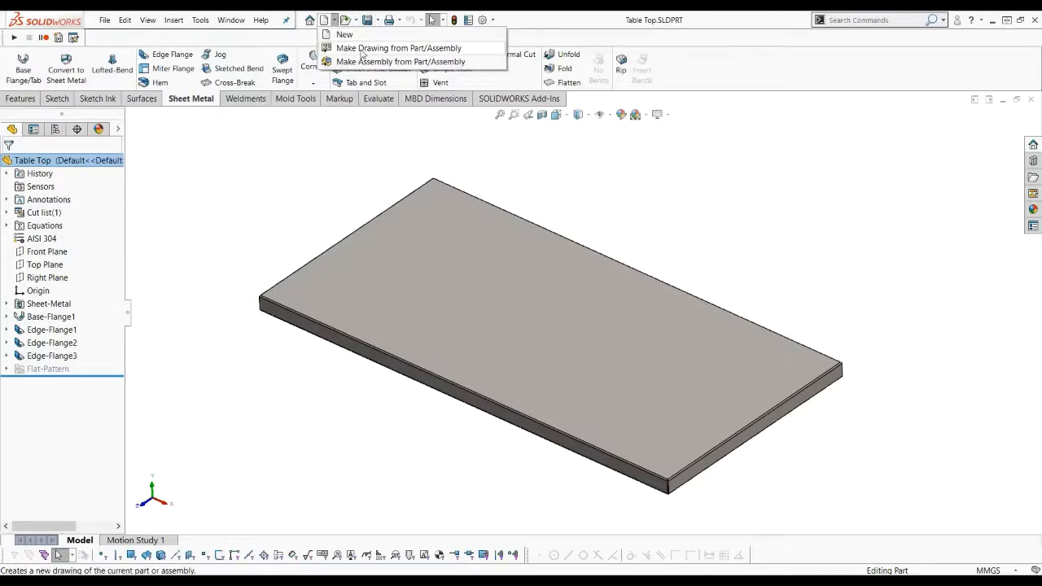
click(361, 50)
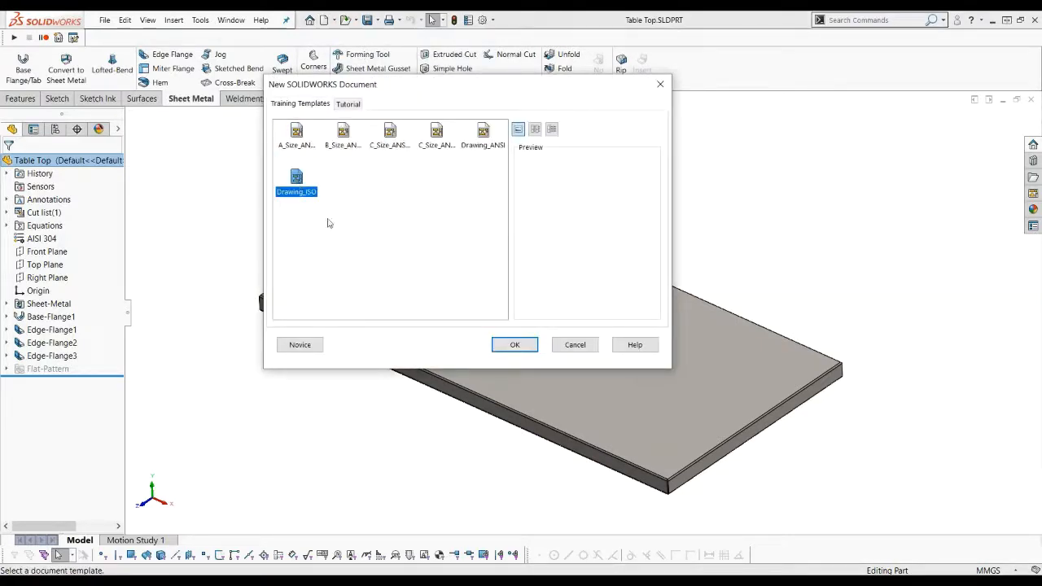
click(514, 346)
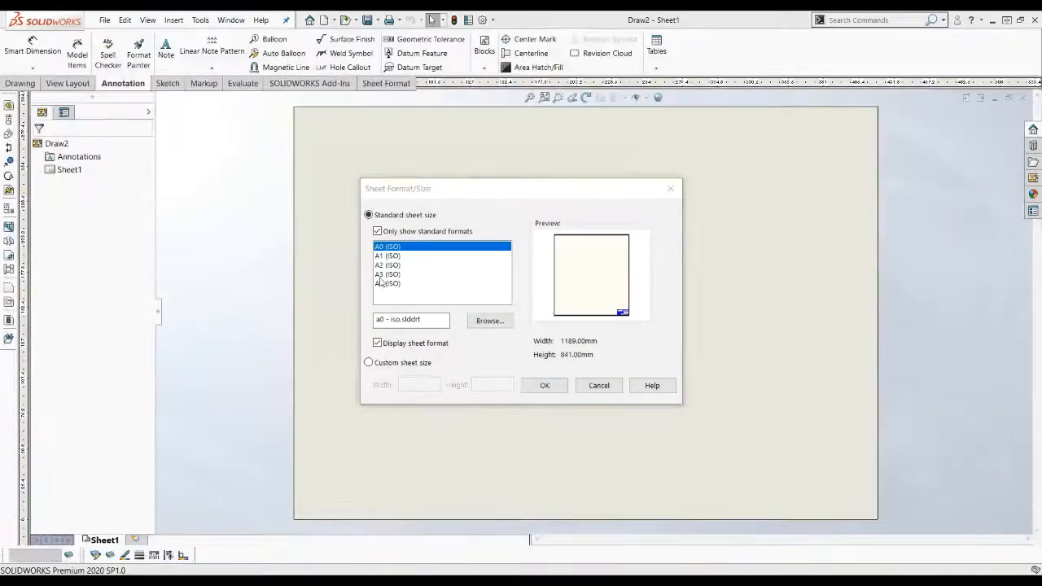
click(387, 275)
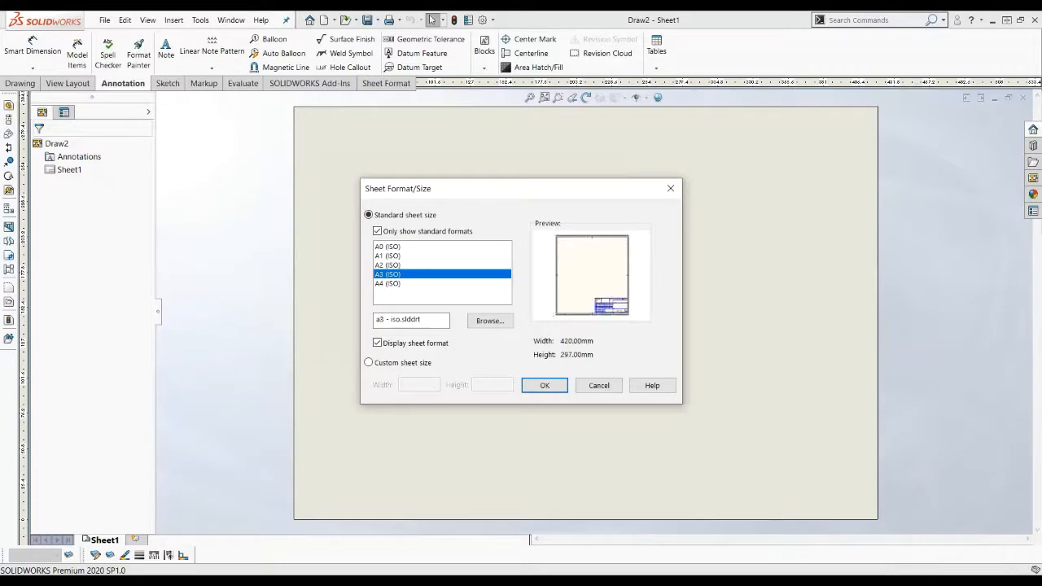
click(544, 387)
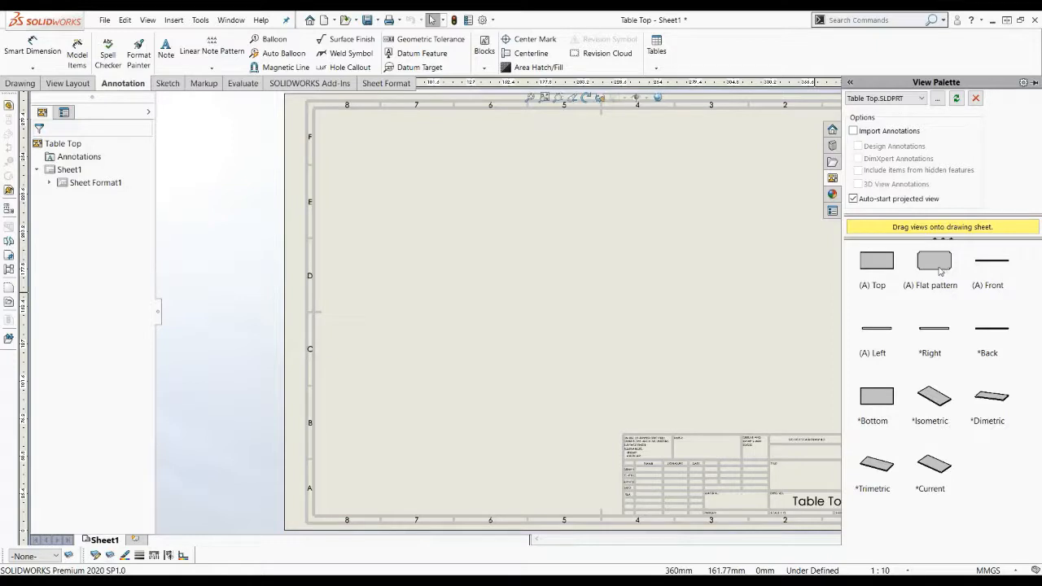
- Place the flat pattern view in the upper right of the drawing sheet, without adding projected views
mouse_move(937, 269)
mouse_down()
mouse_move(920, 281)
mouse_move(742, 229)
mouse_move(773, 205)
mouse_move(750, 197)
mouse_up()
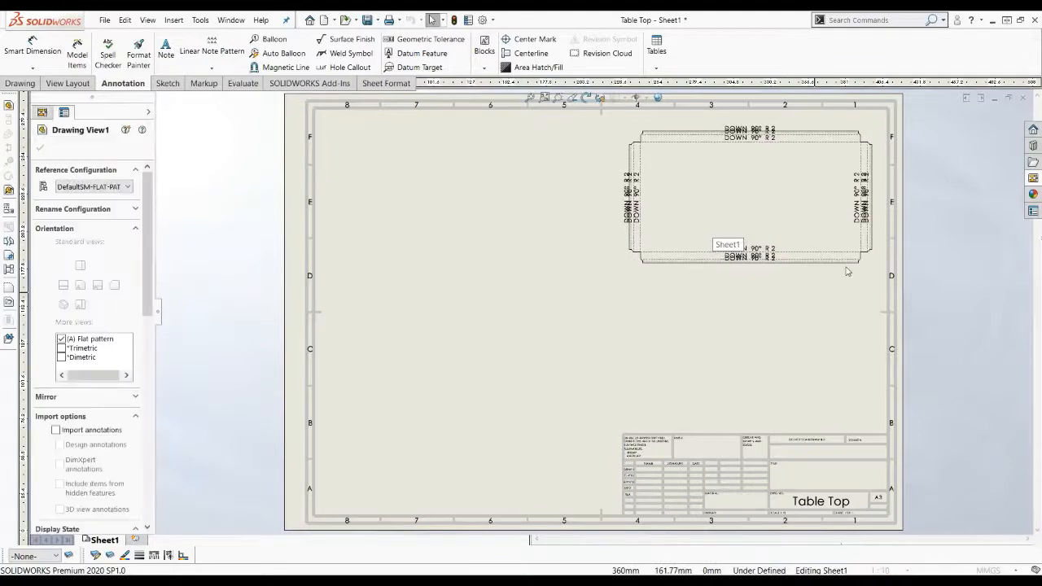
scroll(747, 299, up, 1)
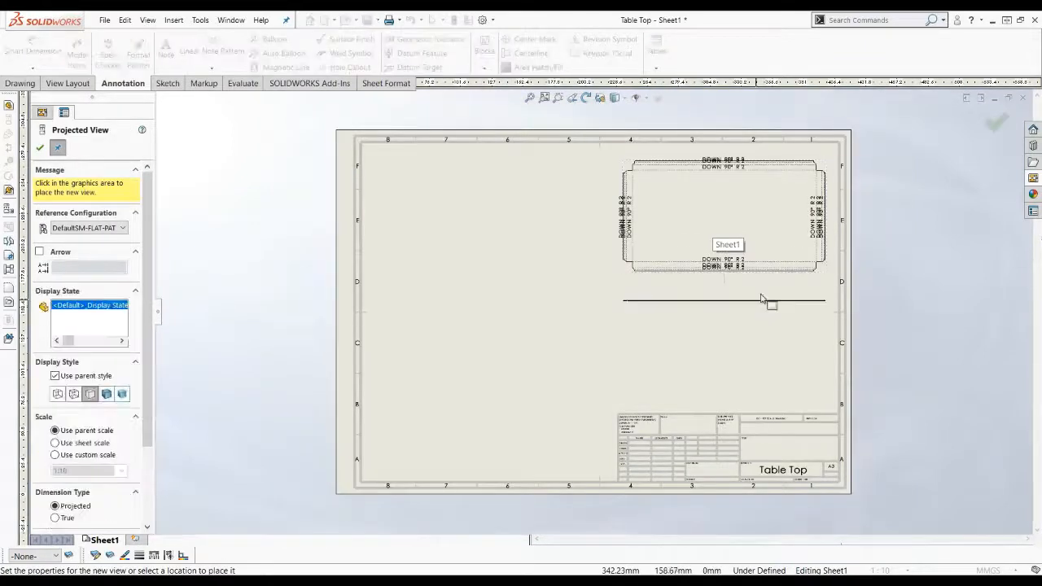
key(Escape)
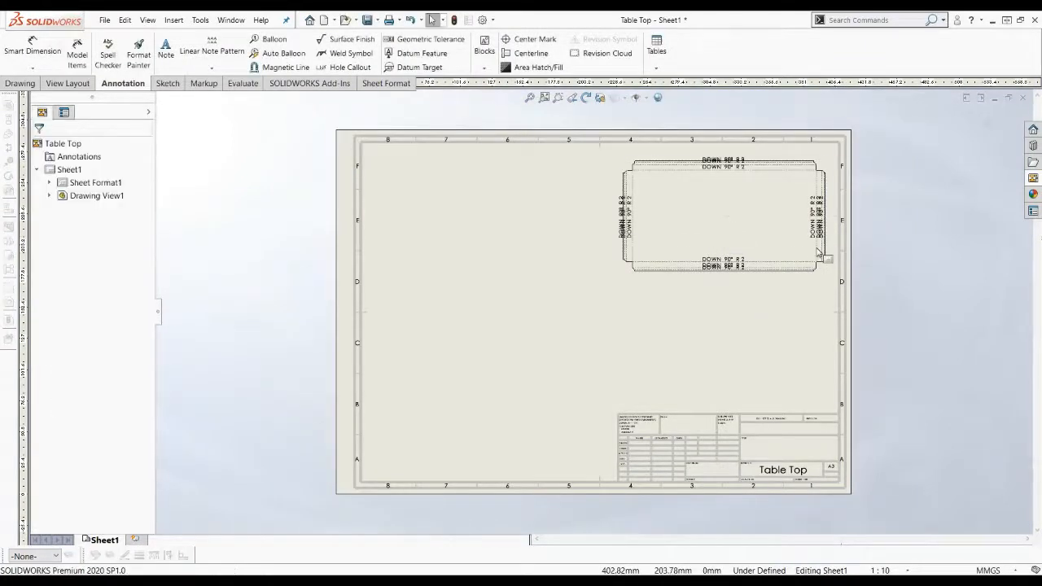
- Examine the flat pattern view's bend lines and notes along with its Bend Notes and Flat Pattern Display settings
scroll(753, 223, down, 3)
scroll(667, 163, down, 1)
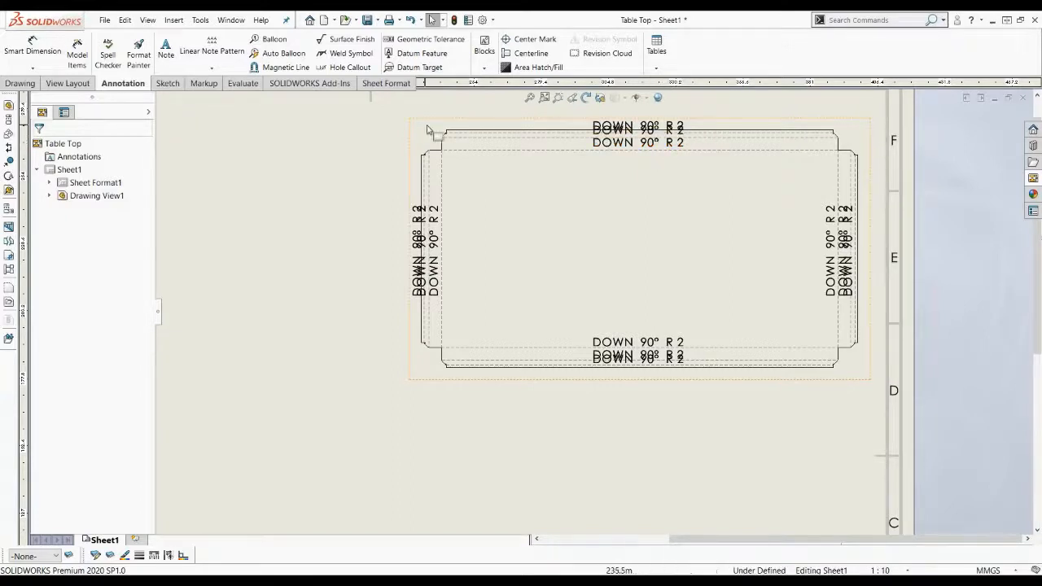
scroll(632, 412, up, 1)
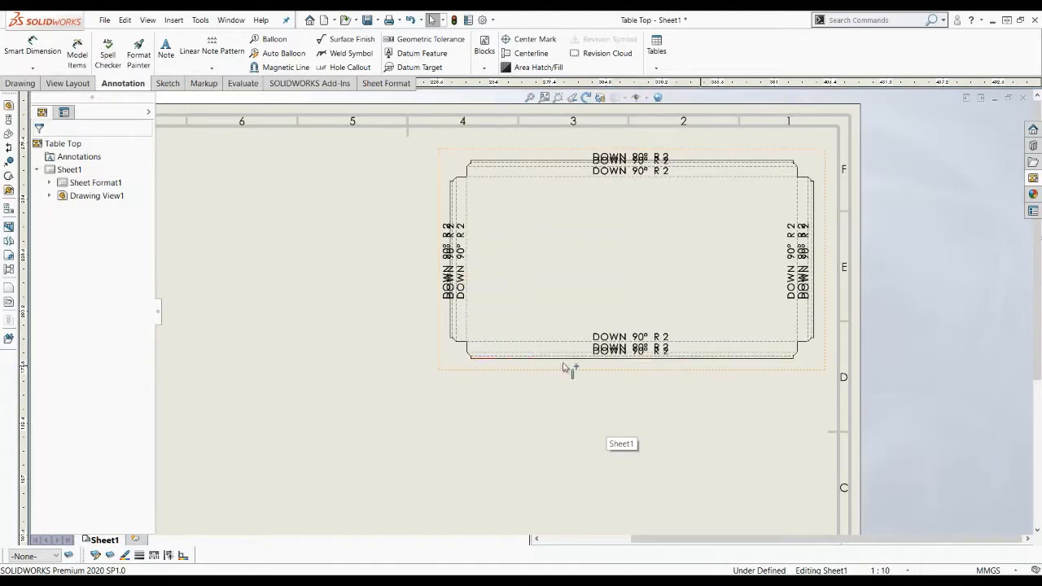
click(456, 367)
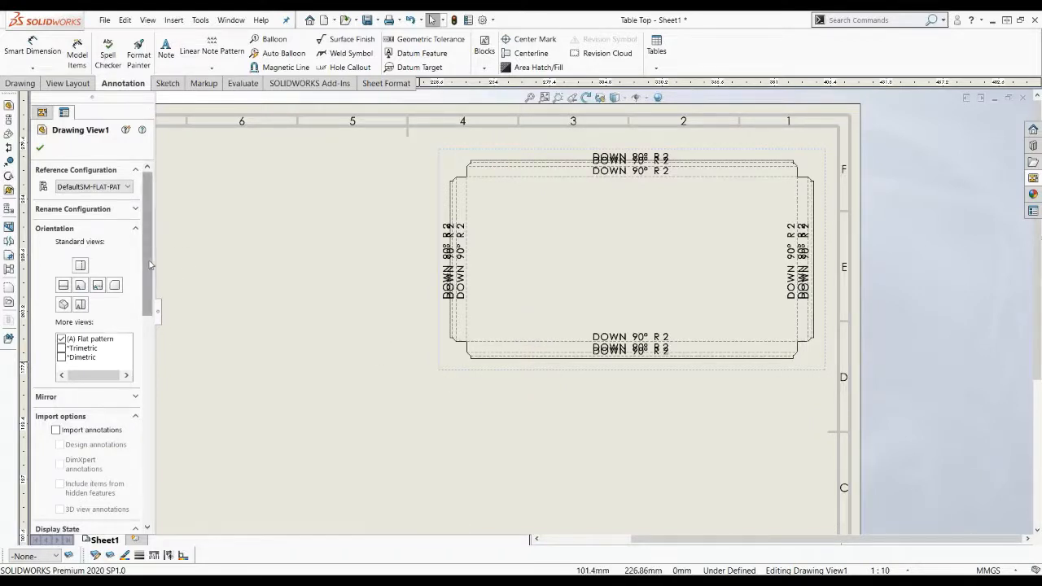
scroll(149, 306, down, 2)
scroll(149, 306, down, 7)
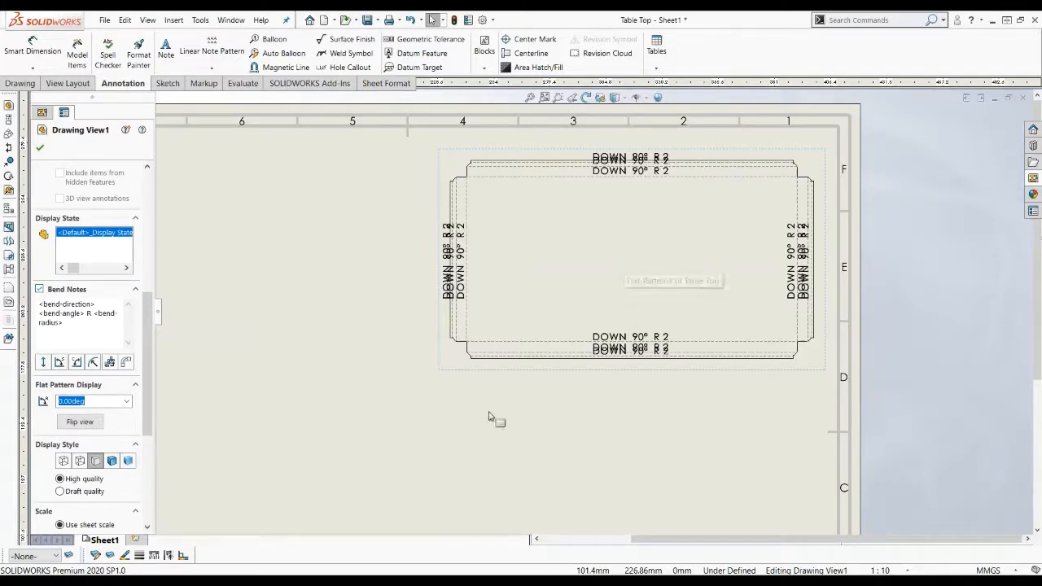
click(521, 429)
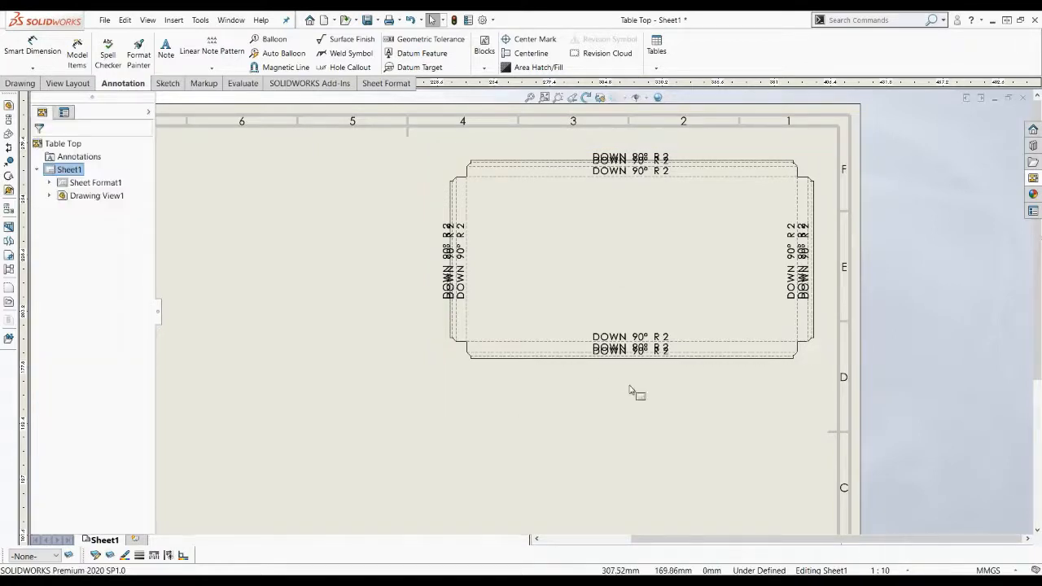
scroll(639, 393, up, 3)
scroll(482, 431, down, 1)
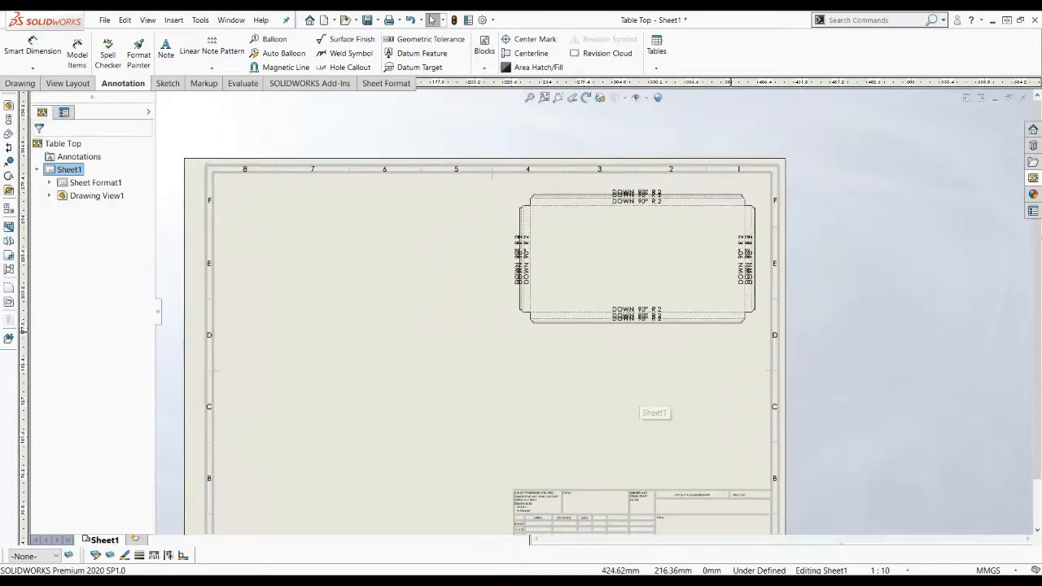
- Place the part's Top view in the upper left of the sheet, without projected views, and shift it slightly downwards
click(1032, 178)
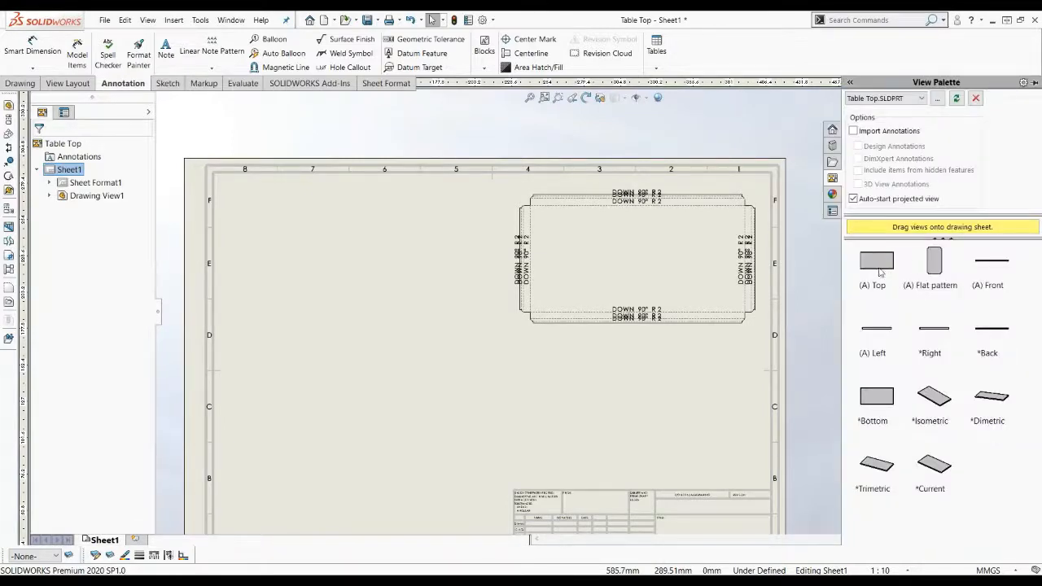
mouse_move(881, 268)
mouse_down()
mouse_move(252, 337)
mouse_move(318, 258)
mouse_move(325, 269)
mouse_move(351, 270)
mouse_move(341, 265)
mouse_move(344, 241)
mouse_up()
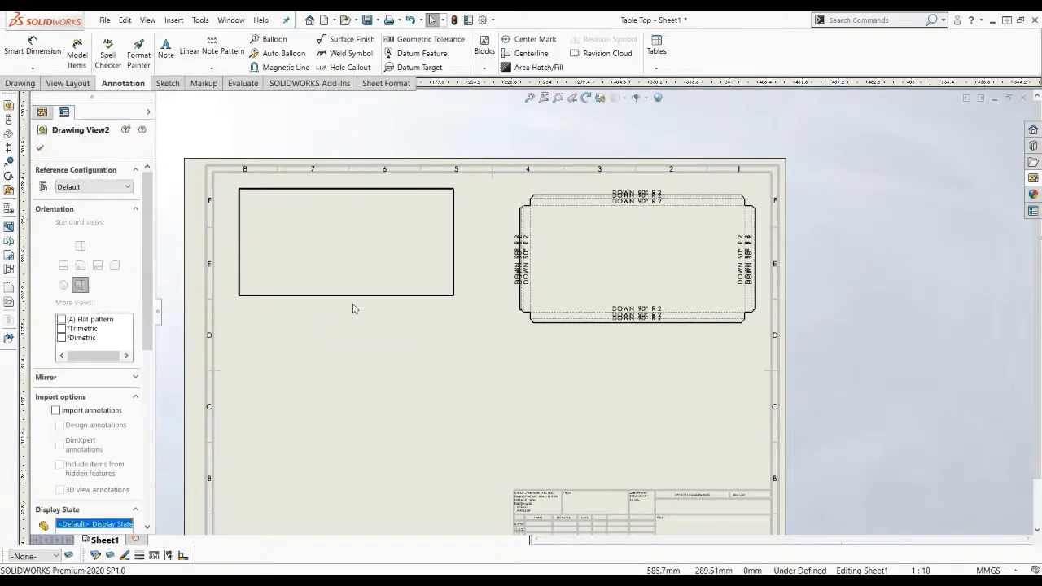
key(Escape)
drag(342, 310, 350, 334)
scroll(572, 399, up, 2)
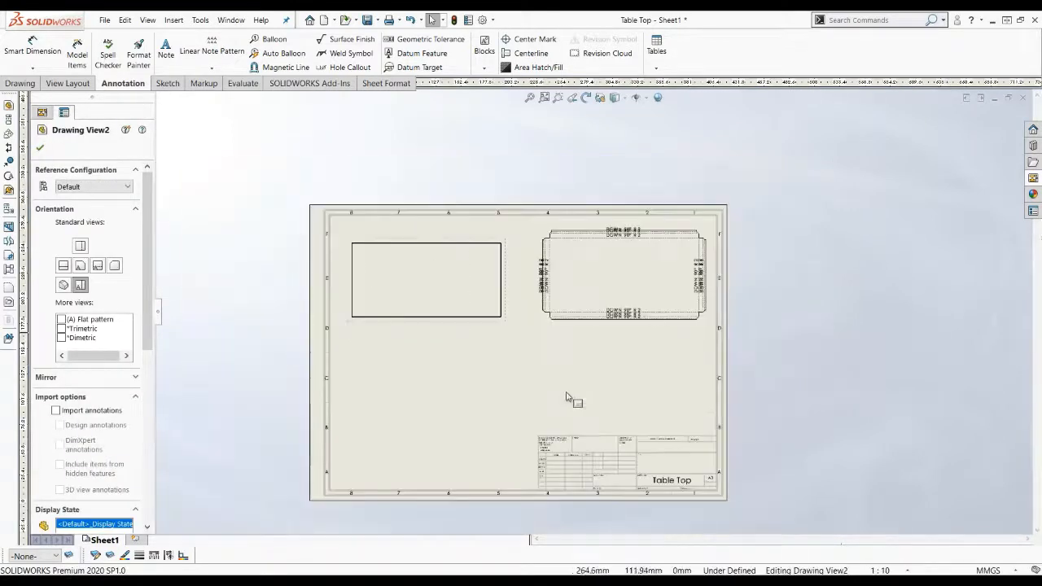
- Set the top view's tangent edge display to Tangent Edges Removed
scroll(455, 320, down, 3)
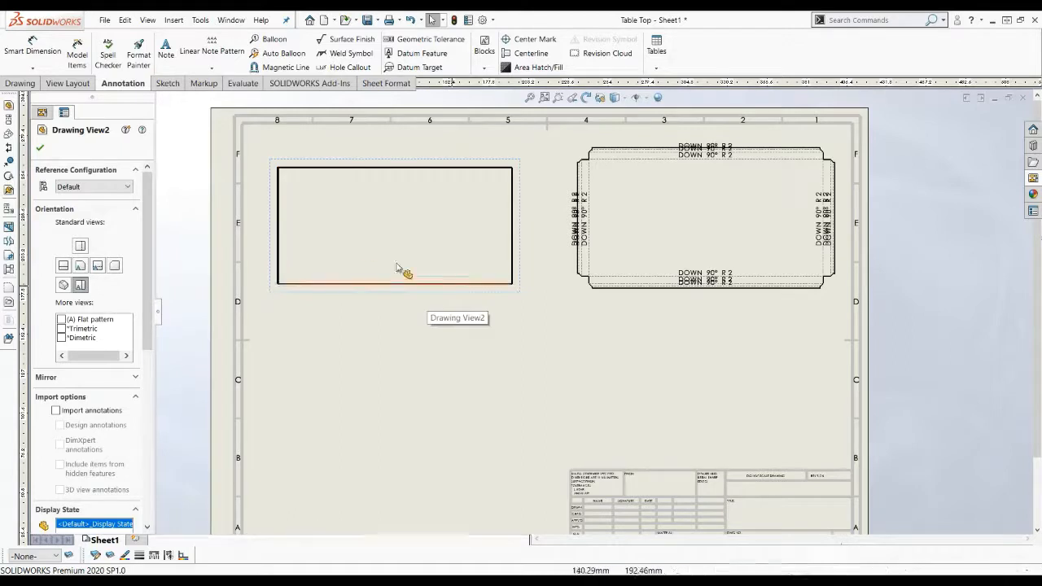
scroll(334, 285, down, 5)
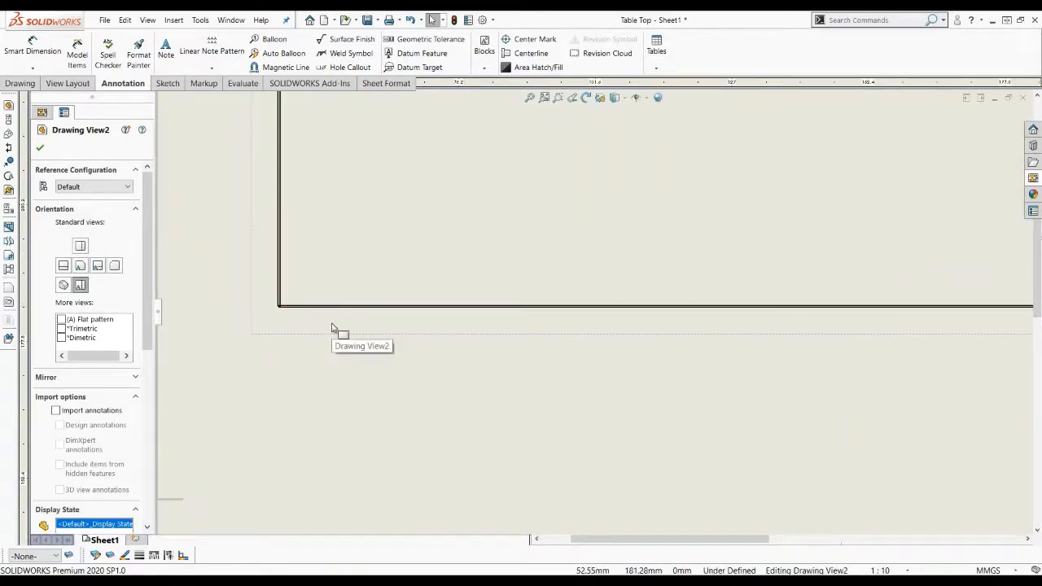
right_click(332, 327)
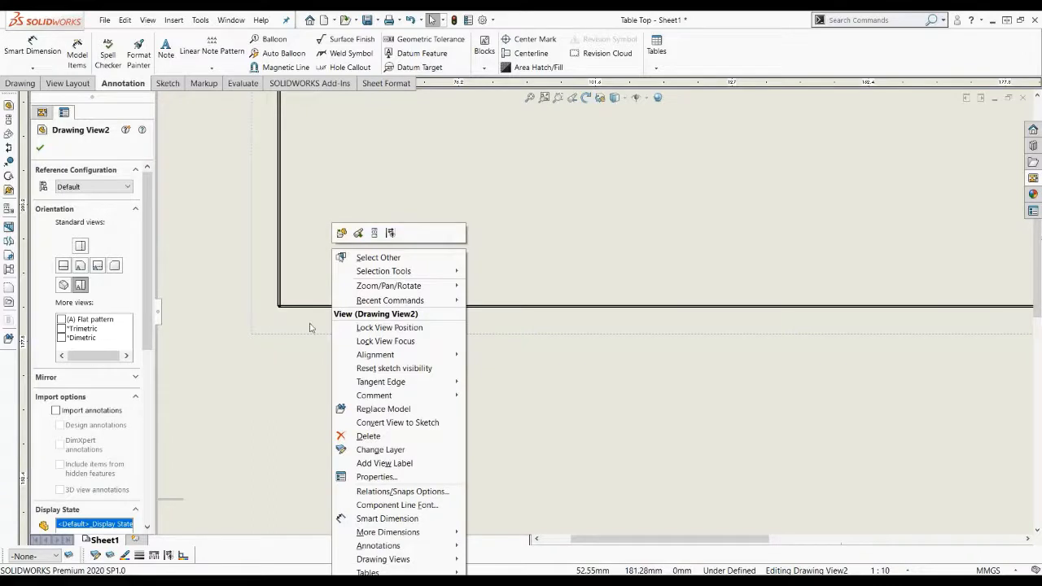
mouse_move(387, 385)
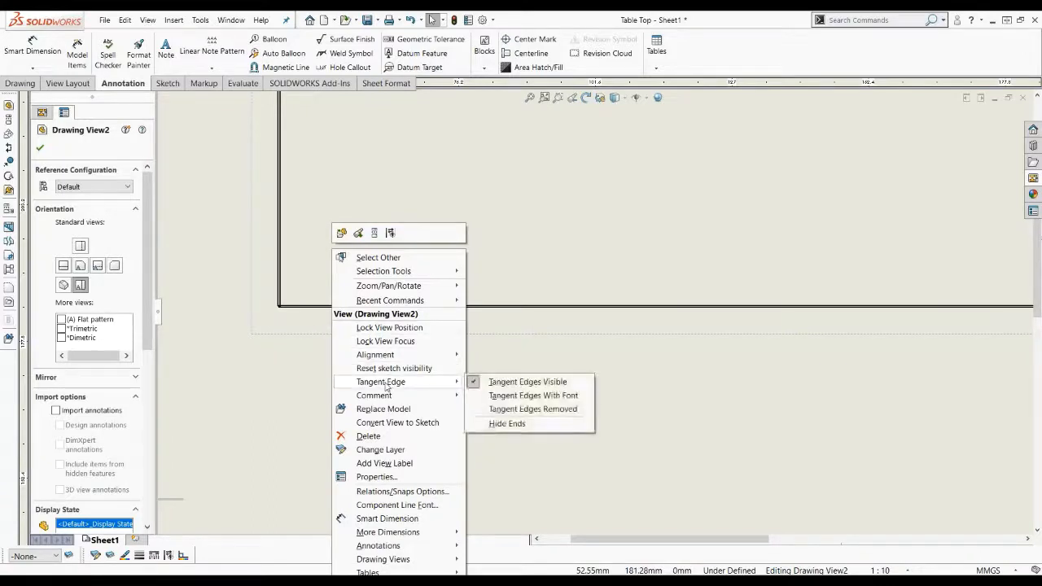
click(482, 415)
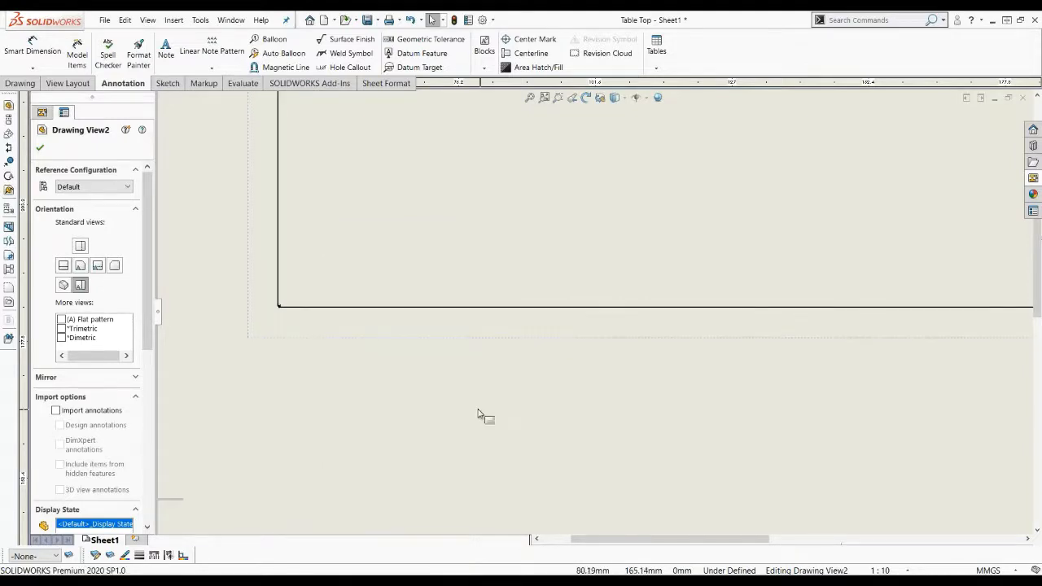
scroll(499, 376, up, 6)
scroll(710, 387, up, 1)
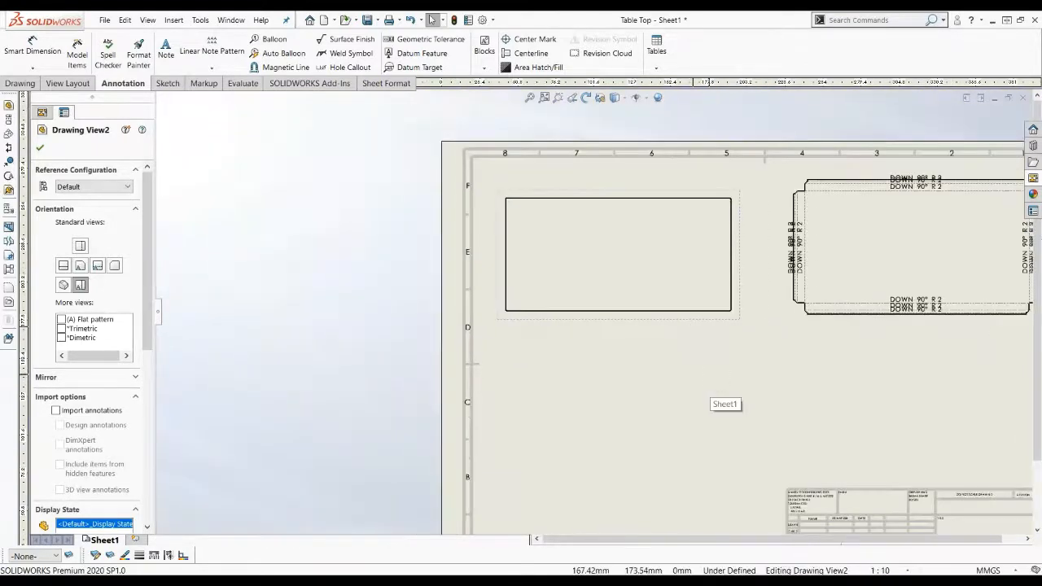
- Insert the model's length and width dimensions into the top view as model items
click(614, 264)
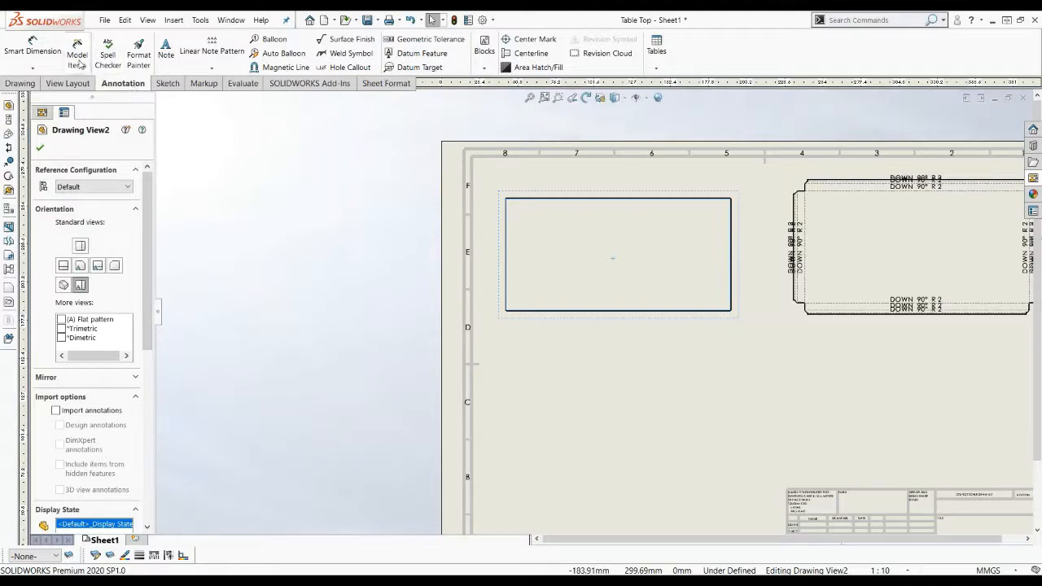
click(78, 64)
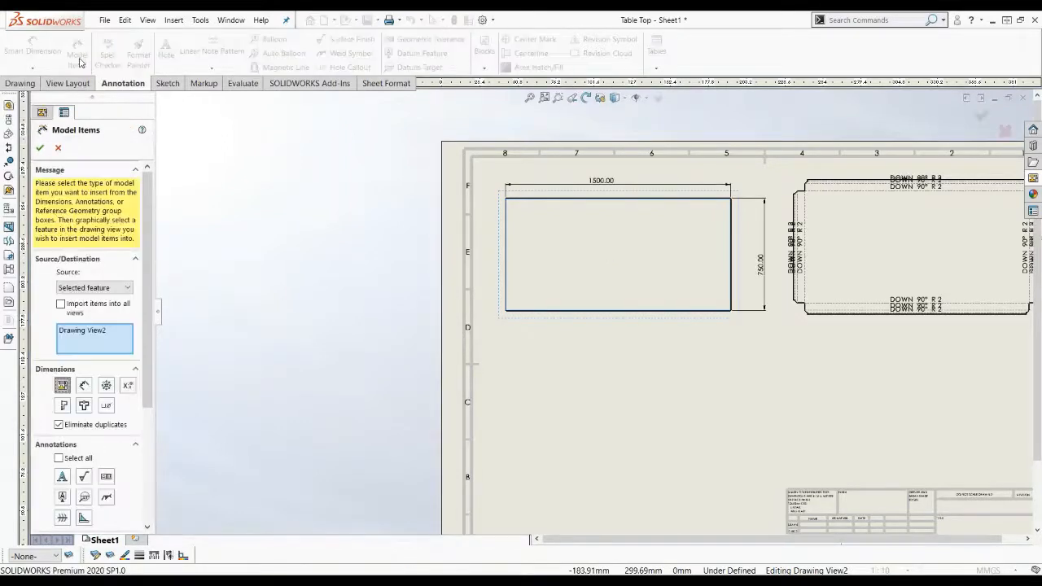
click(63, 386)
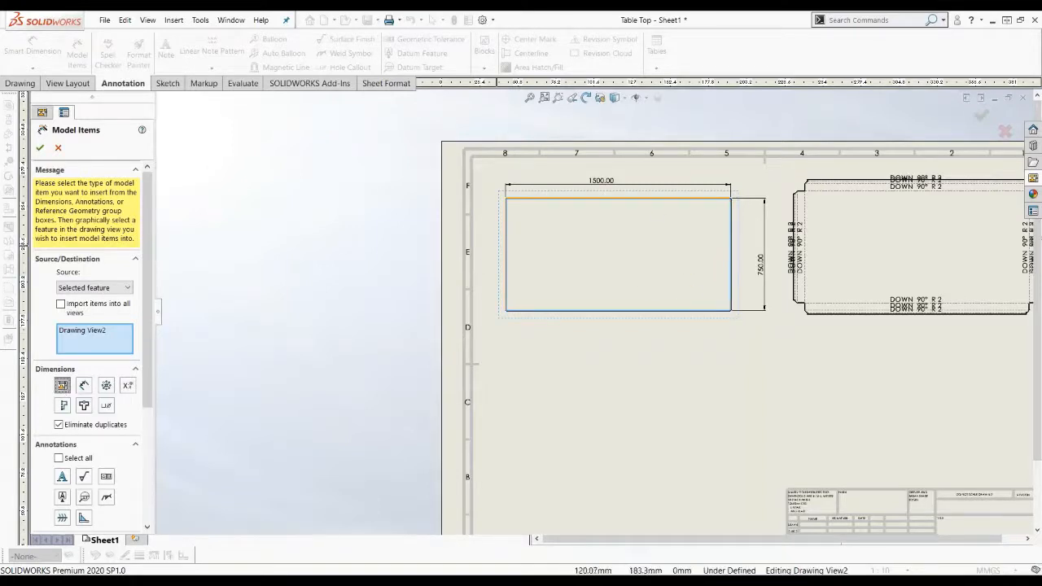
click(39, 148)
key(f)
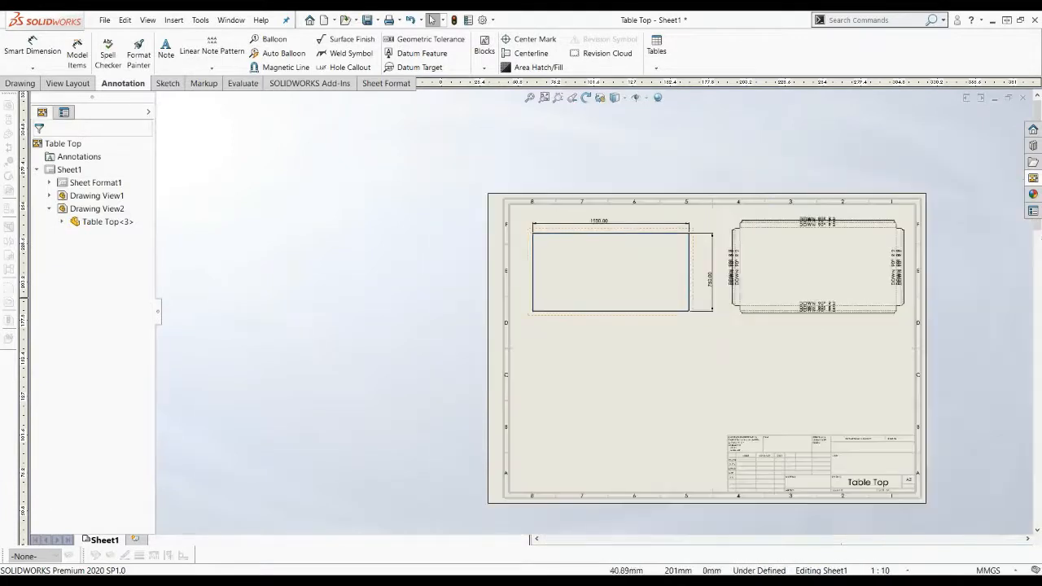
- Create a section view from a horizontal cutting line through the upper half of the top view and place it directly below
scroll(692, 342, down, 1)
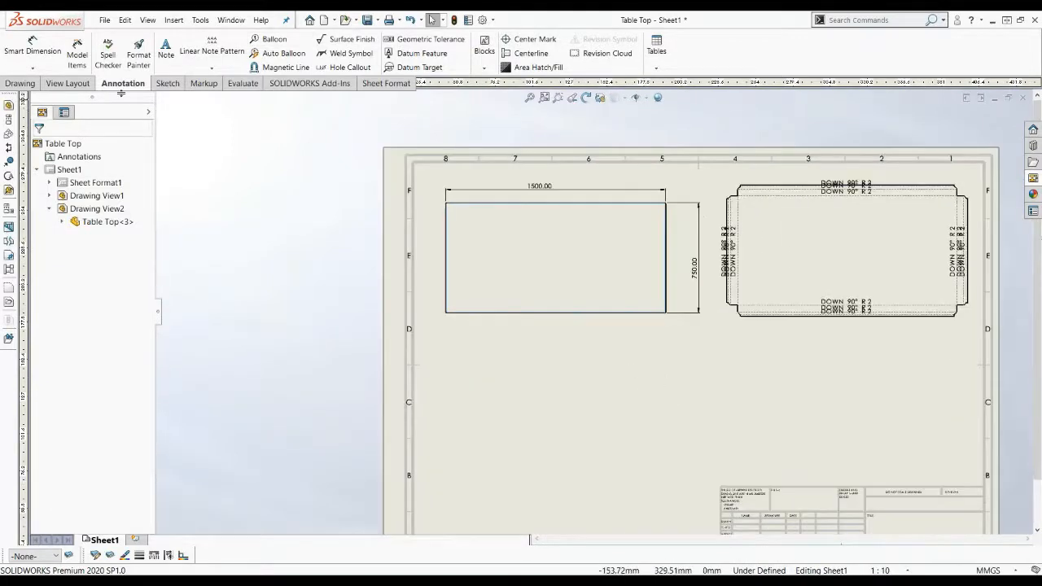
click(73, 85)
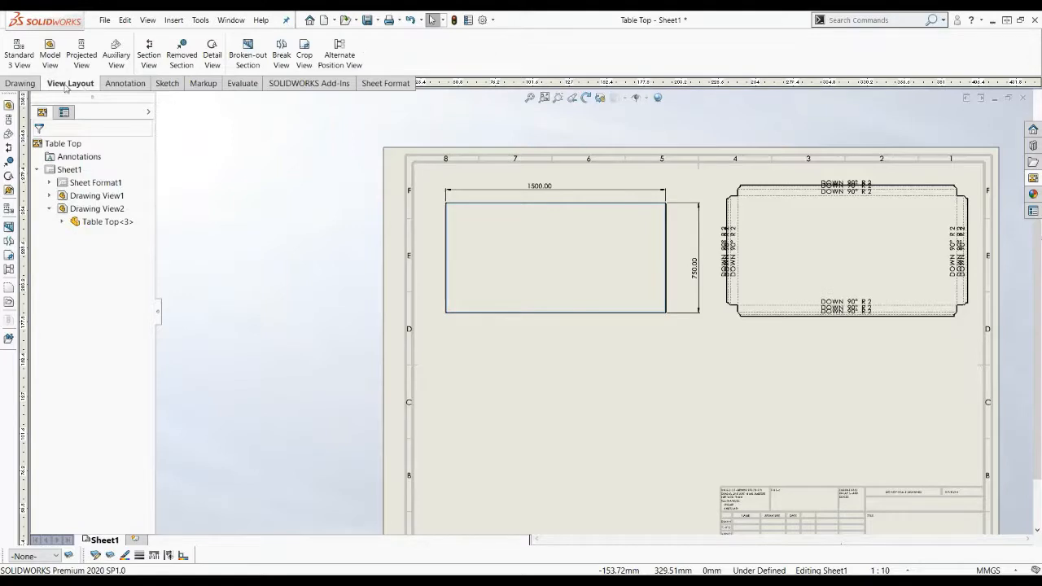
click(149, 64)
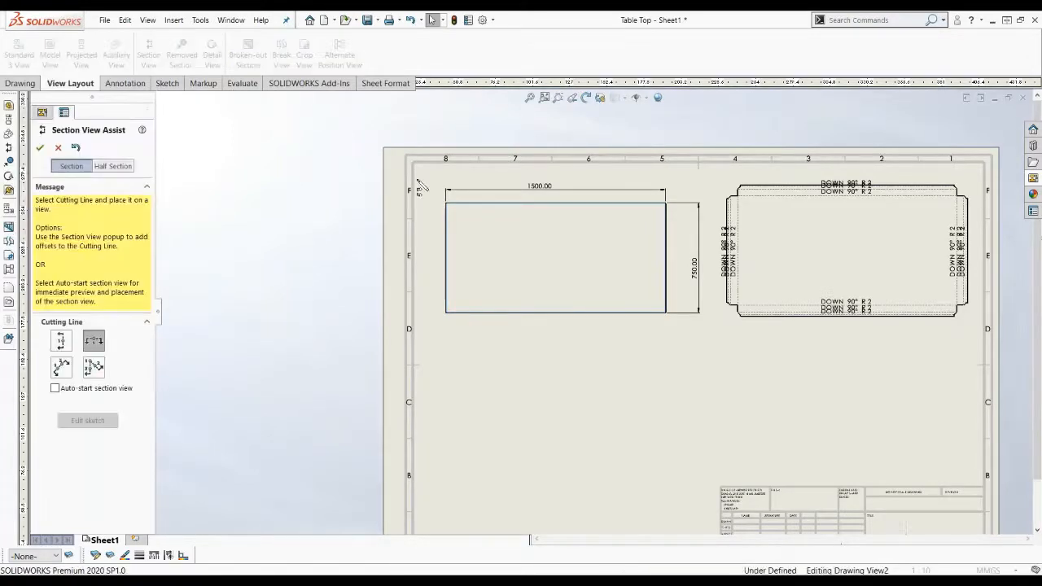
click(525, 231)
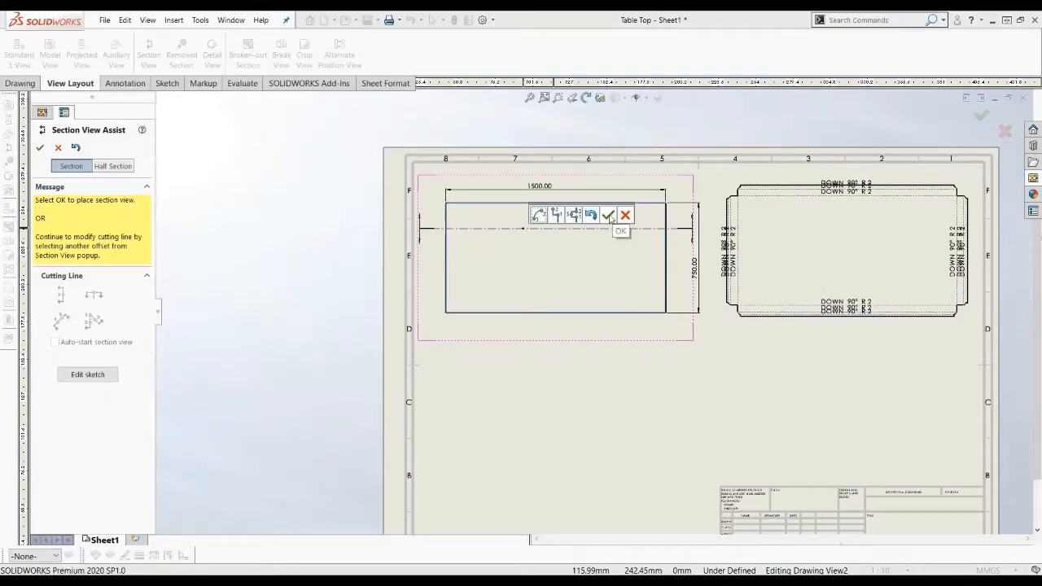
click(609, 215)
scroll(592, 412, up, 1)
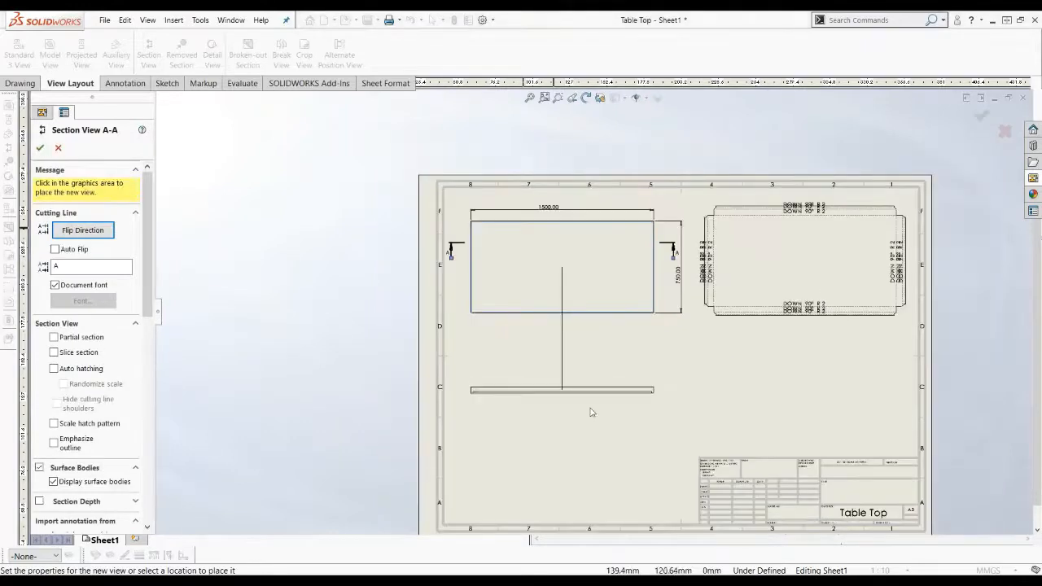
click(594, 374)
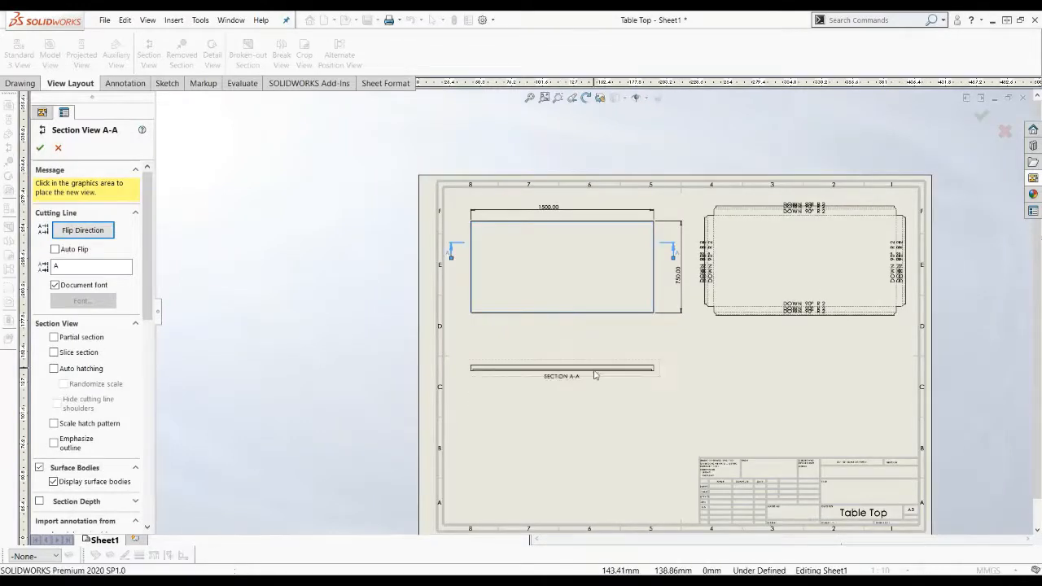
scroll(653, 380, down, 1)
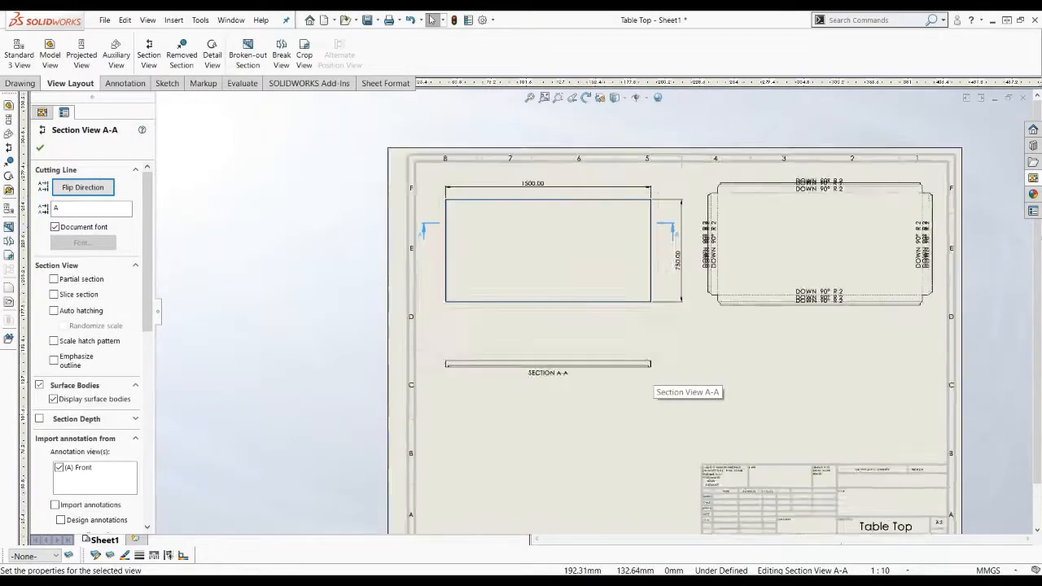
scroll(655, 374, down, 4)
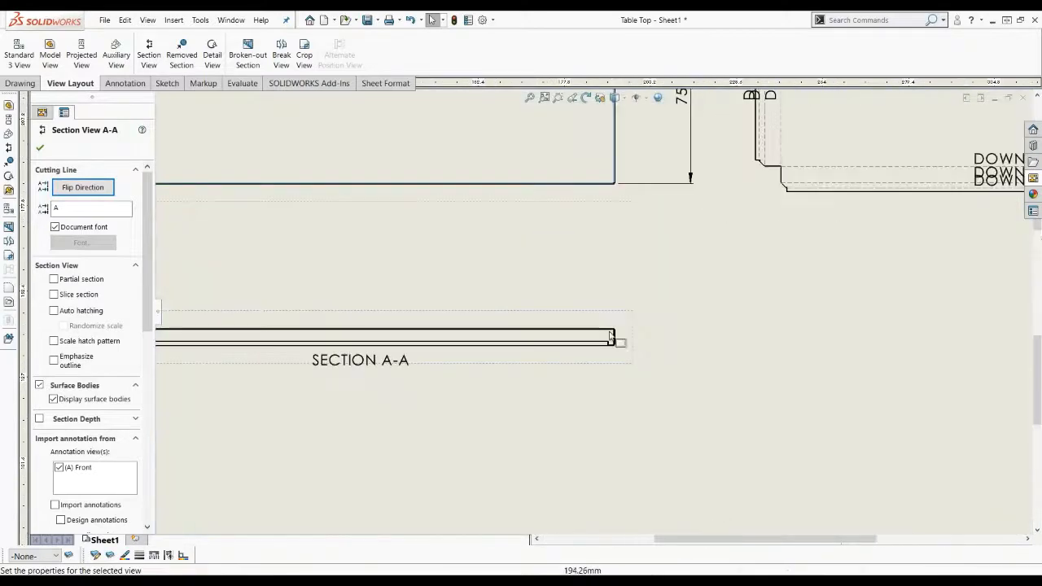
scroll(611, 339, down, 4)
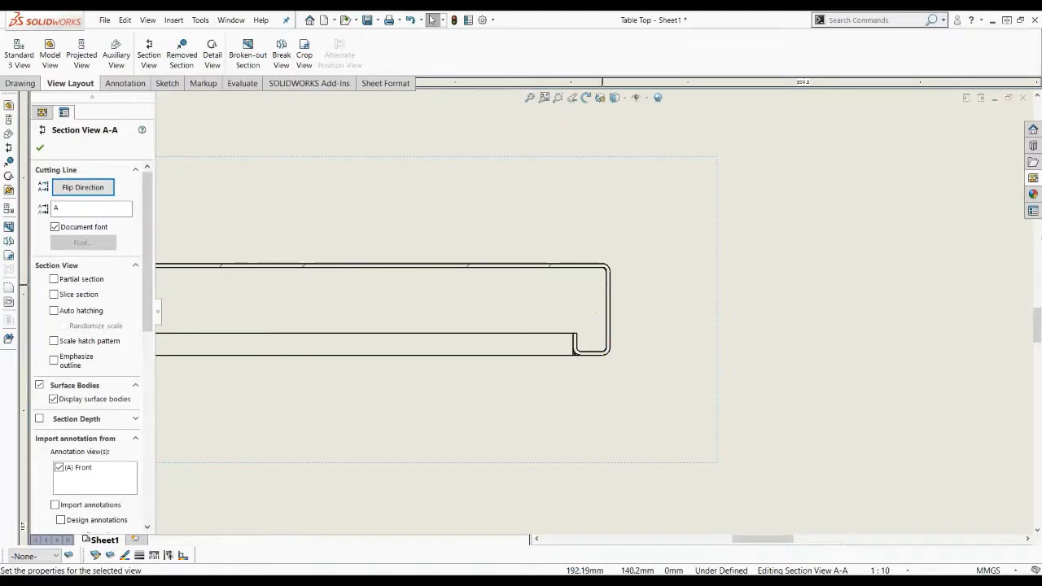
click(530, 97)
key(Escape)
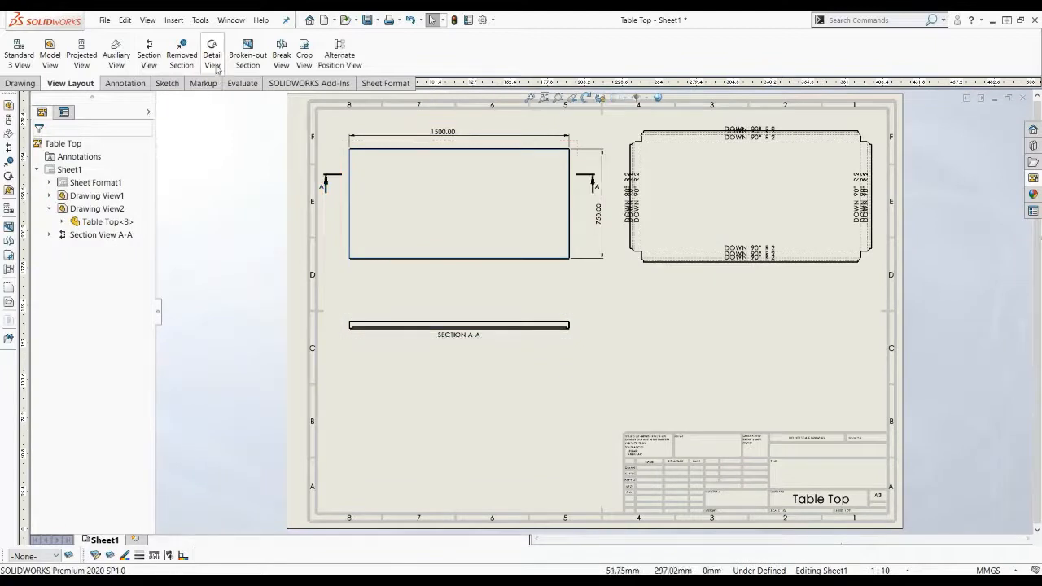
- Create a detail view of the section's right folded edge with a circle of about 39 mm radius, placed beside the section
click(212, 58)
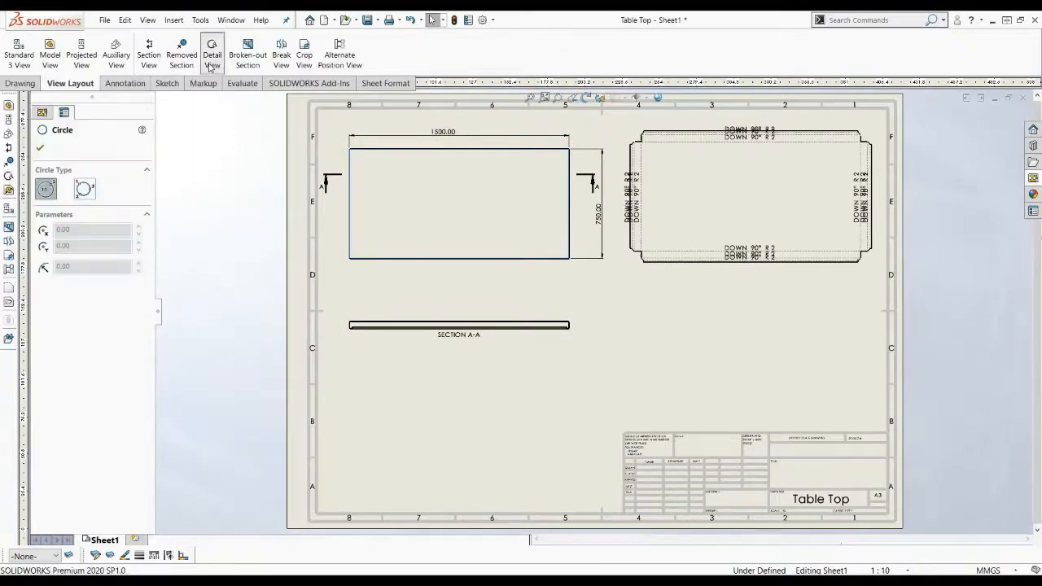
scroll(599, 337, down, 10)
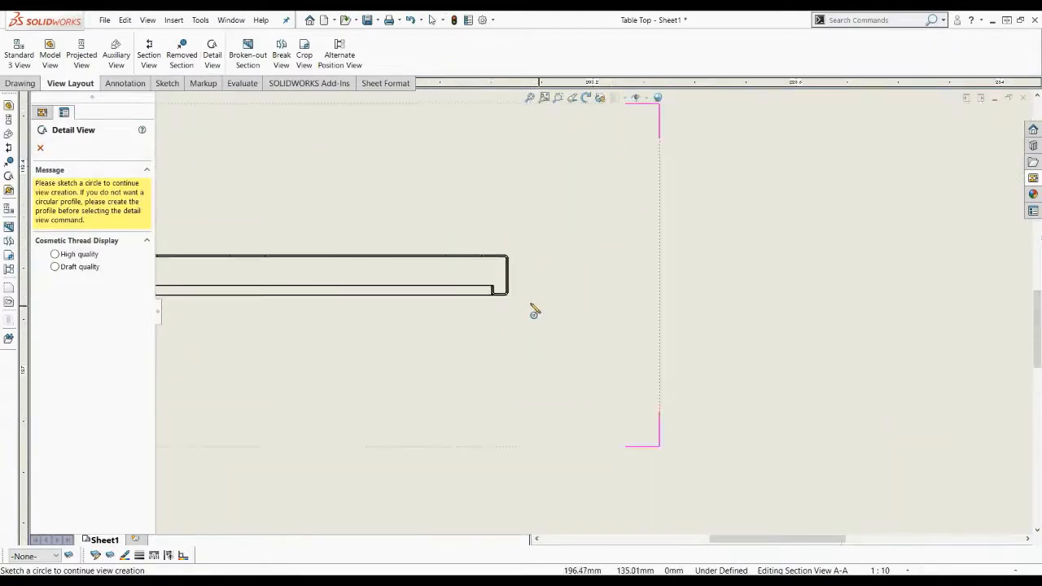
click(498, 273)
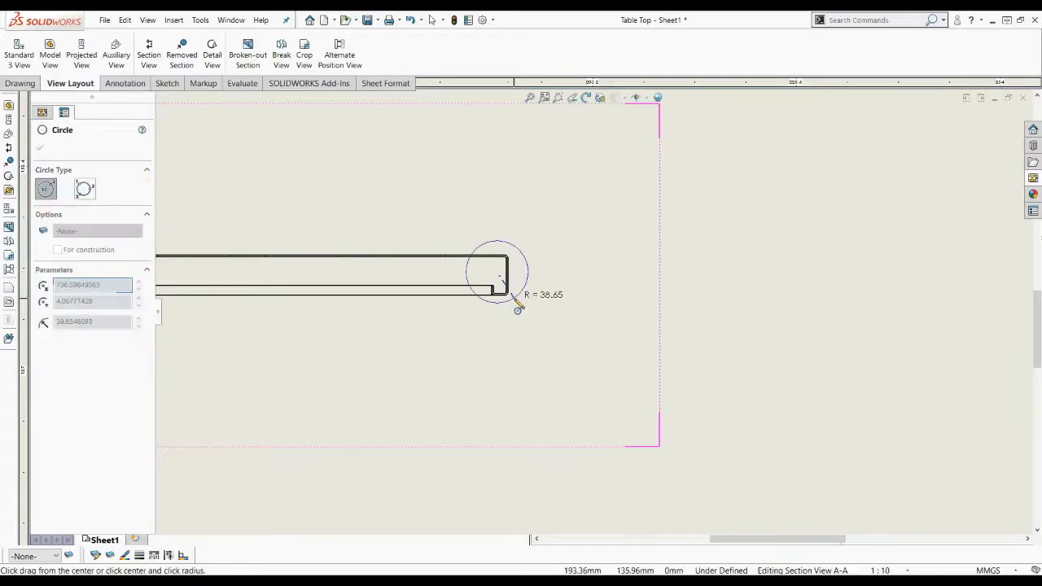
click(518, 309)
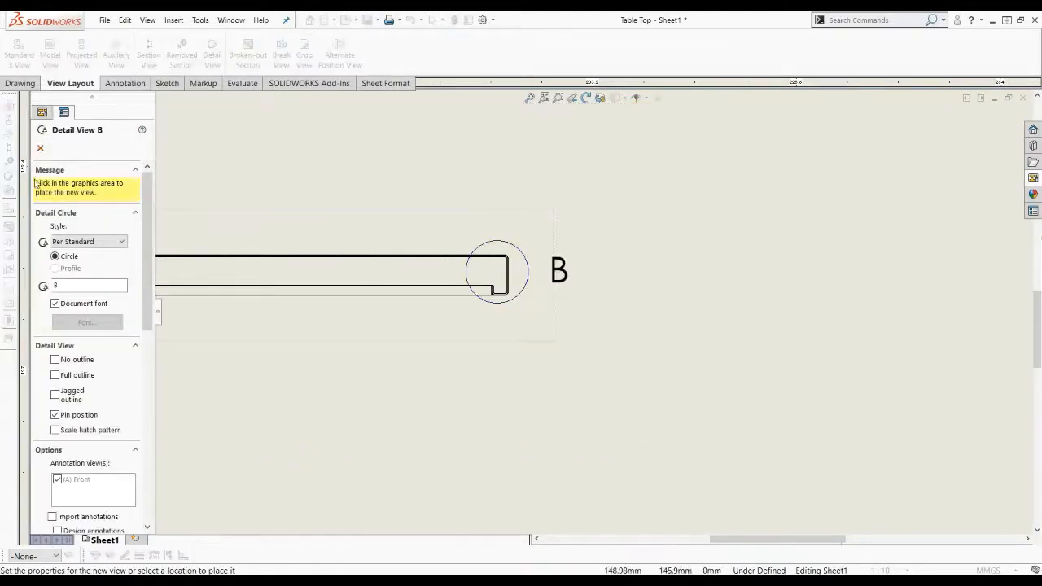
scroll(635, 309, up, 5)
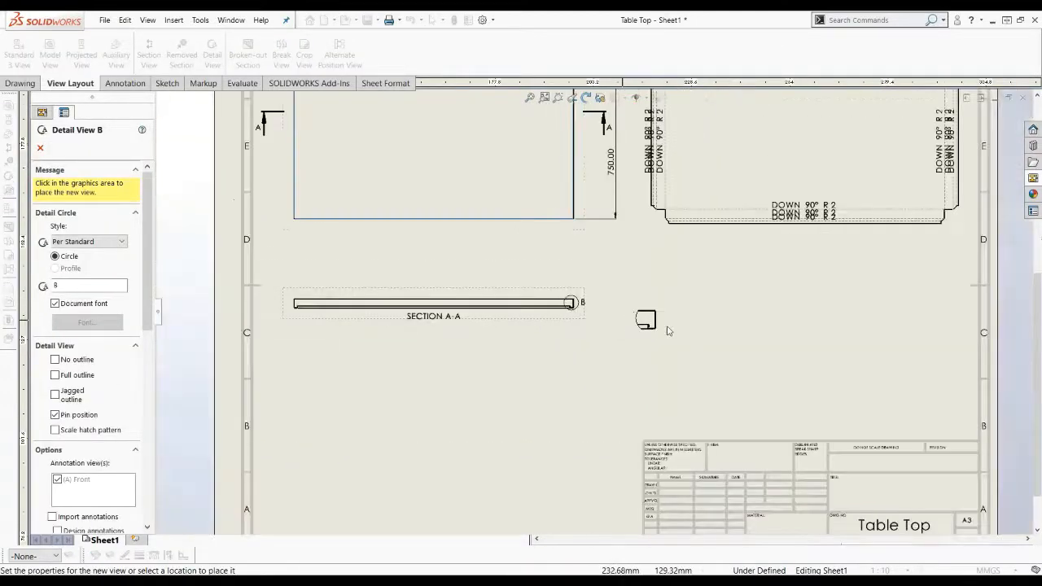
click(659, 312)
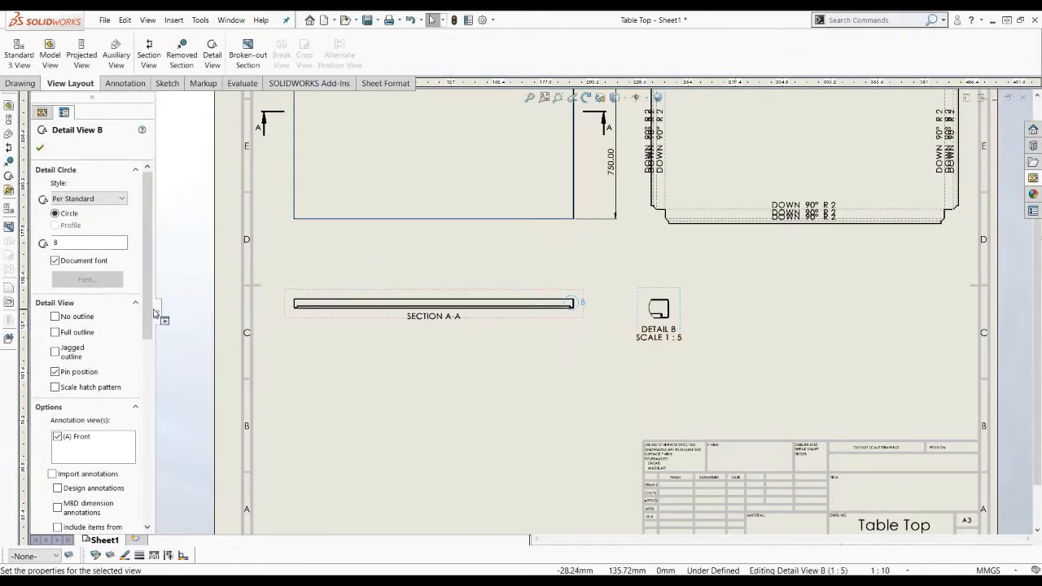
- Set the detail view's custom scale to 1:1 and shift the view slightly down, clear of the flat pattern
scroll(122, 440, down, 6)
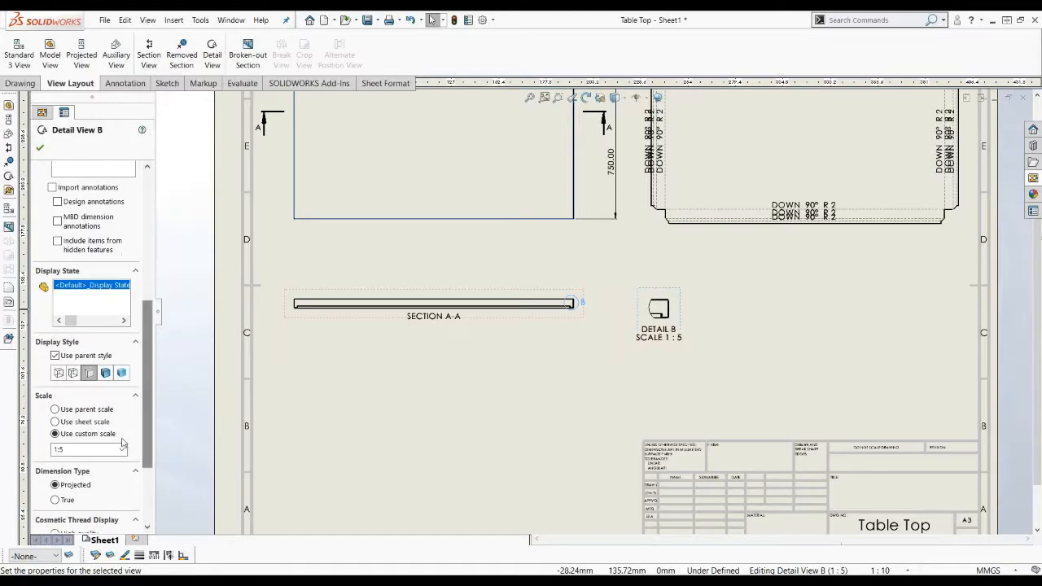
click(121, 449)
click(98, 472)
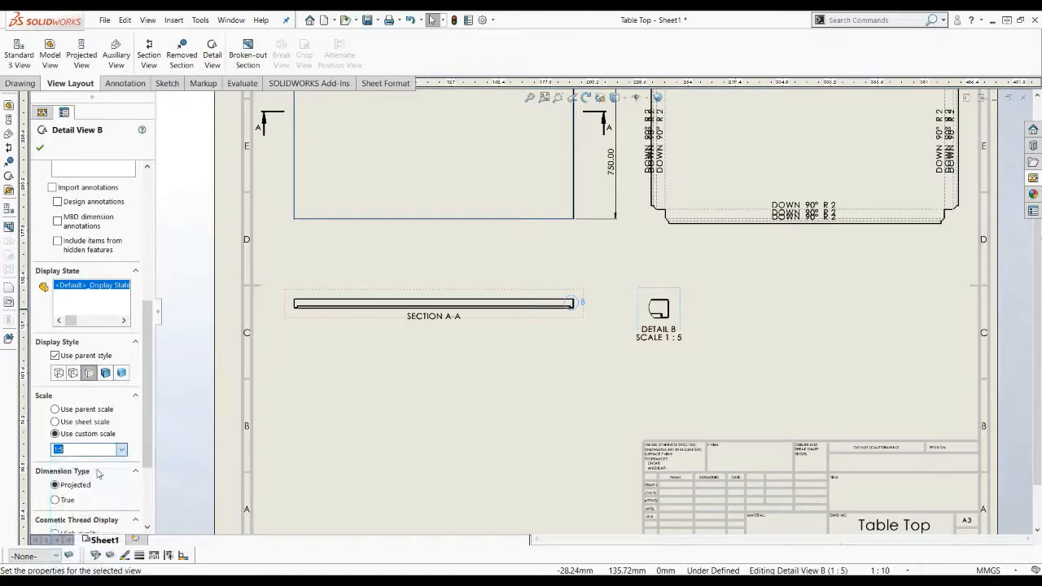
click(121, 450)
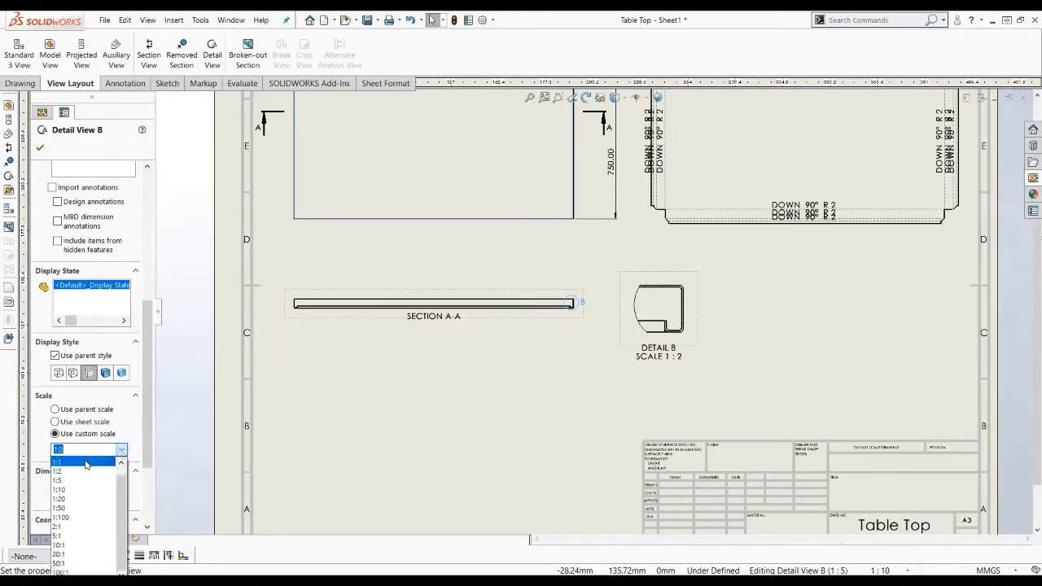
click(90, 462)
click(830, 356)
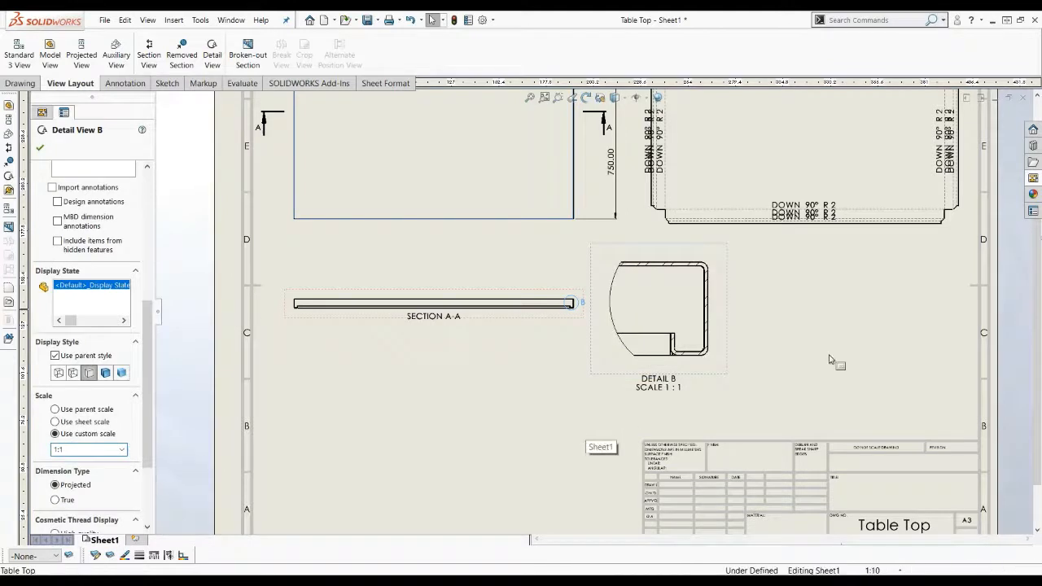
drag(713, 374, 719, 394)
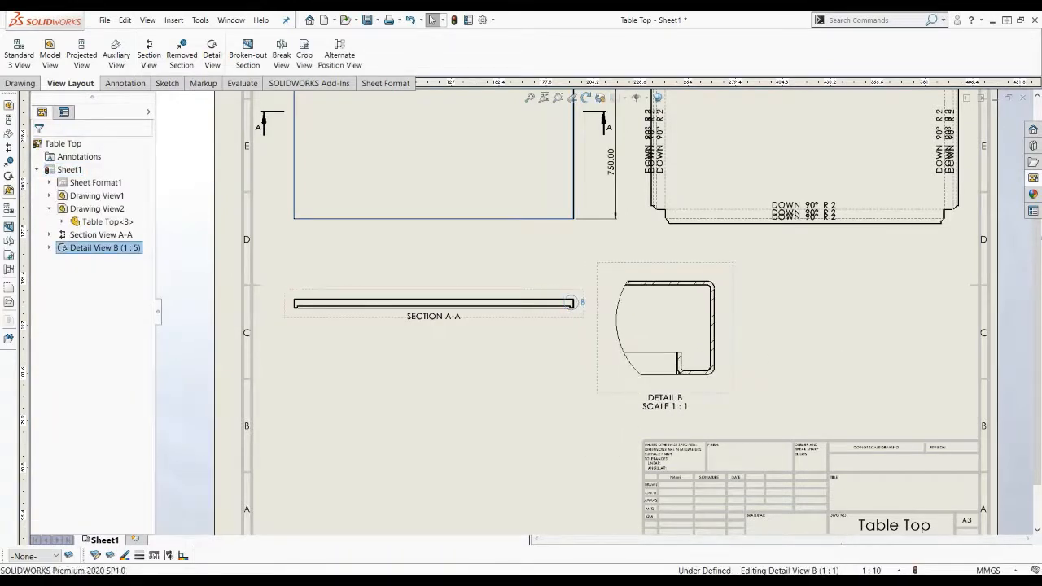
click(739, 372)
- Dimension the overall height of the folded edge in the detail view, placing the dimension on its outer side
scroll(739, 371, up, 1)
scroll(739, 371, down, 2)
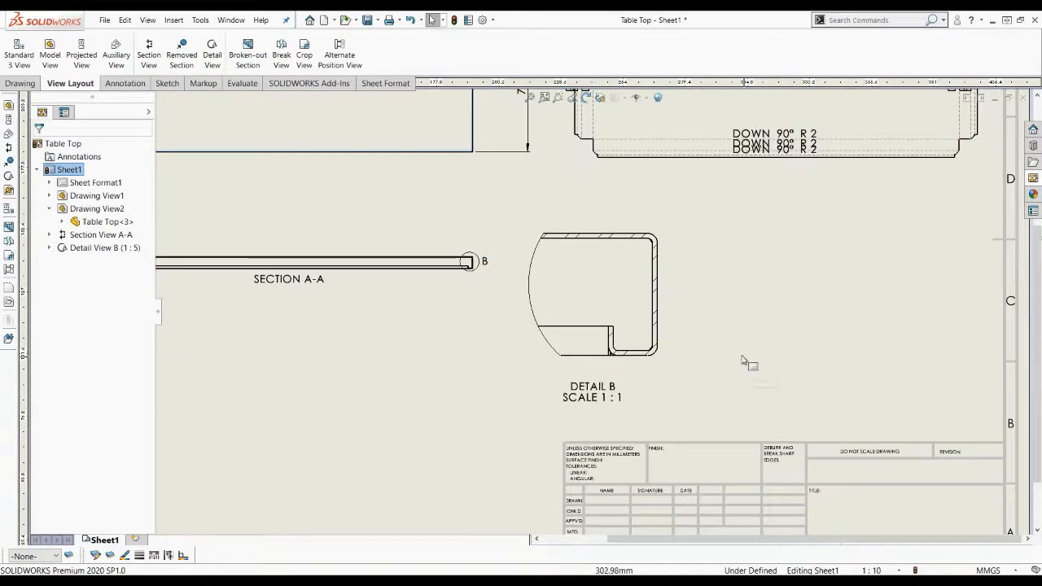
click(101, 85)
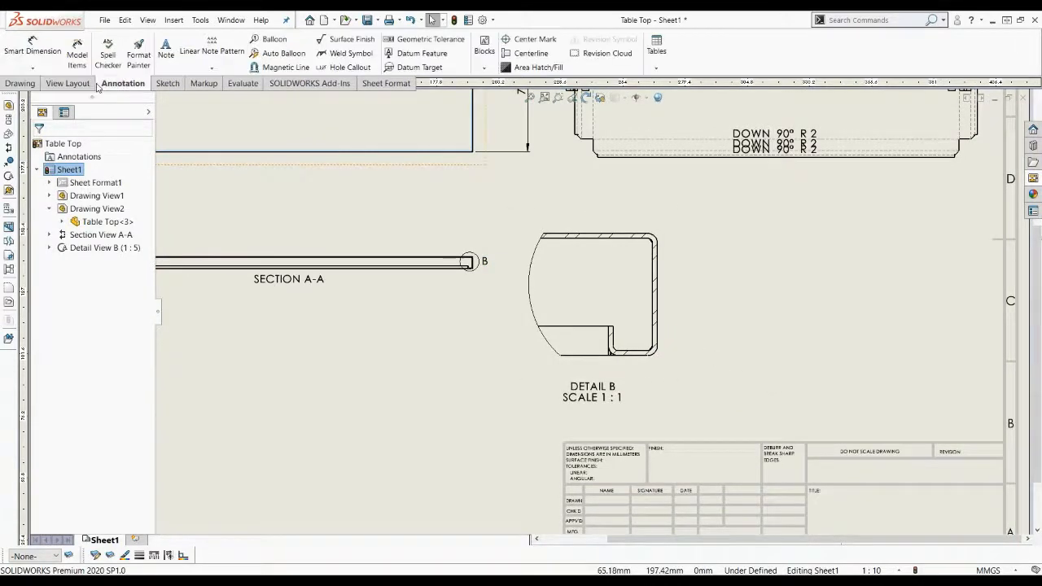
click(32, 50)
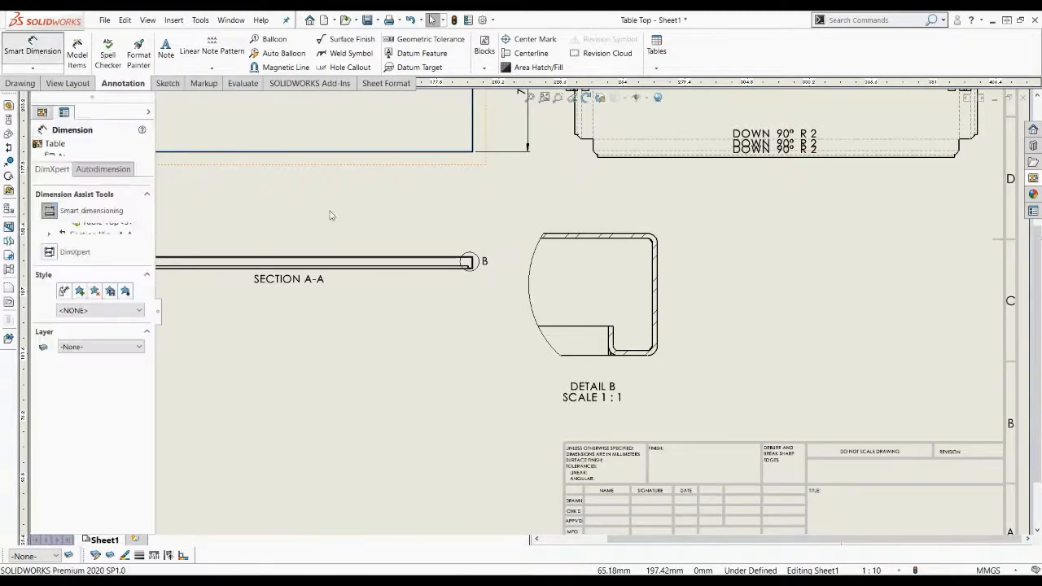
click(642, 356)
click(620, 236)
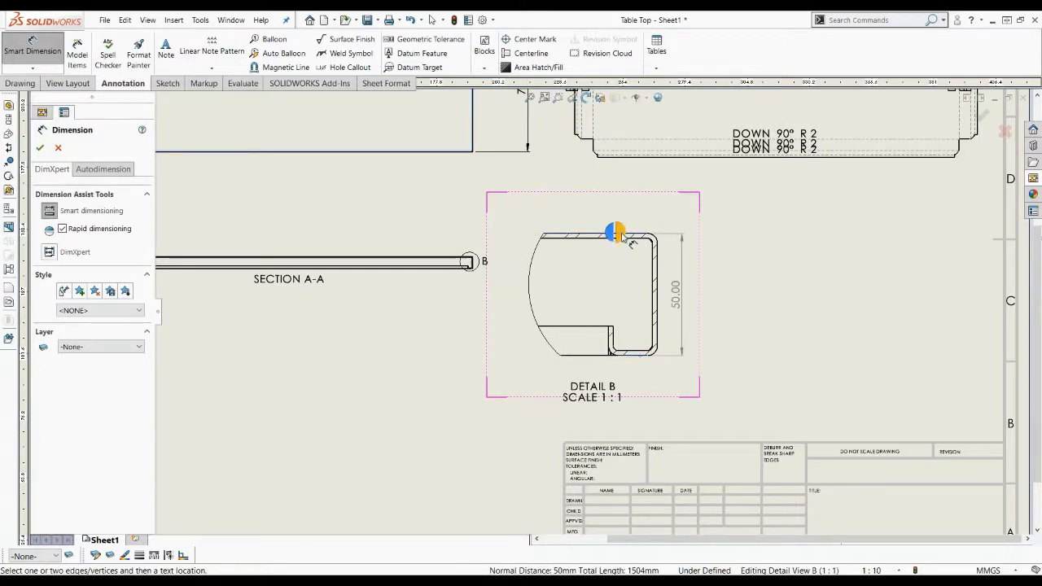
click(619, 233)
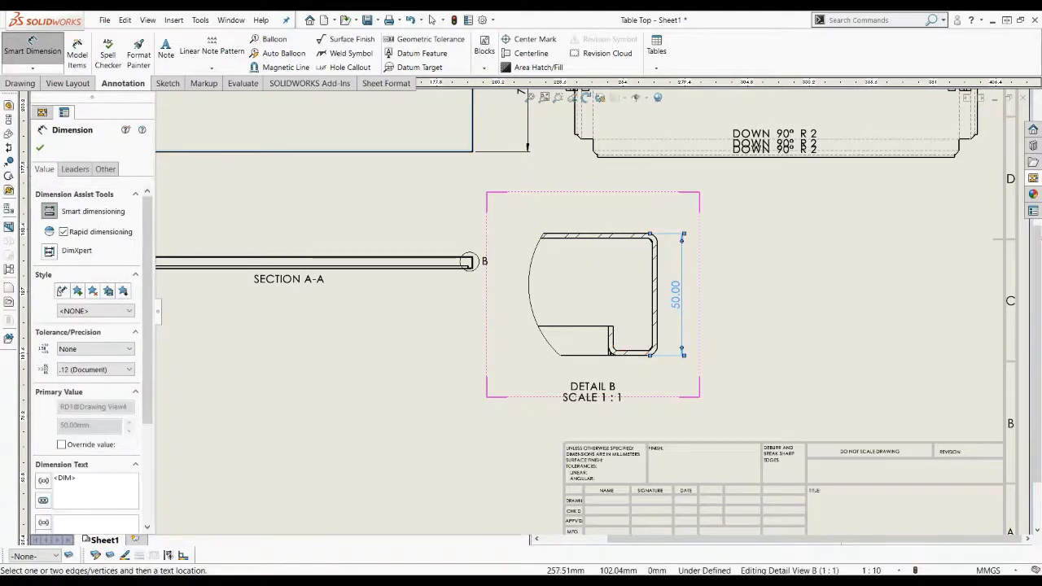
- Dimension the width of the bottom return flange and the height of its inner lip in the detail view
click(656, 324)
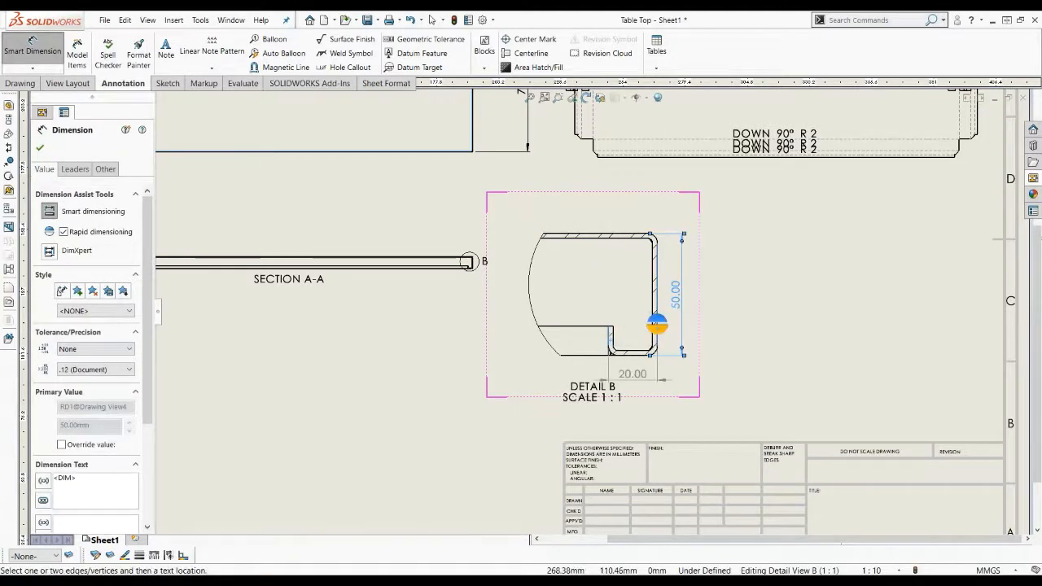
click(656, 329)
click(635, 361)
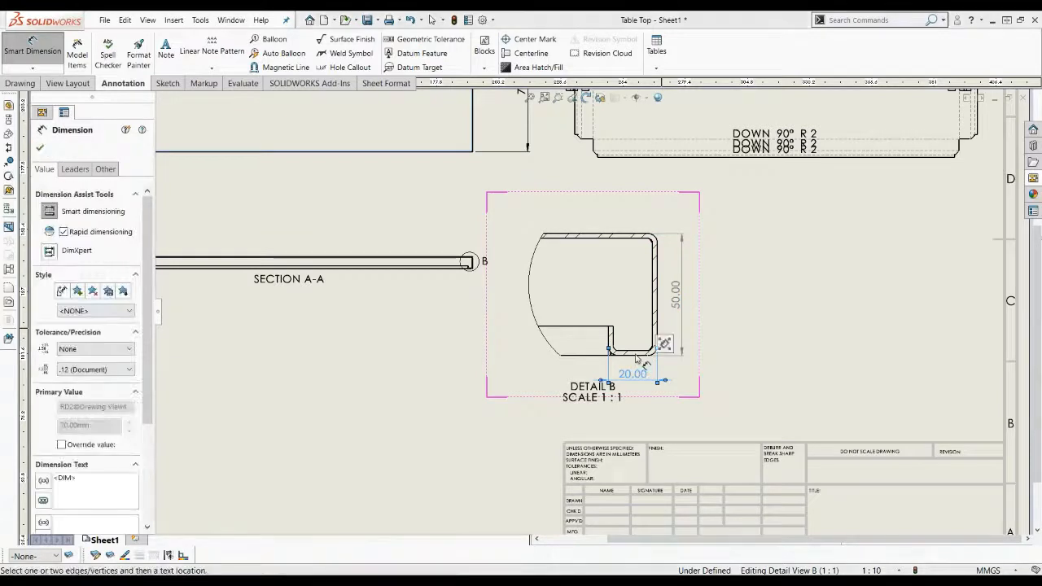
click(633, 348)
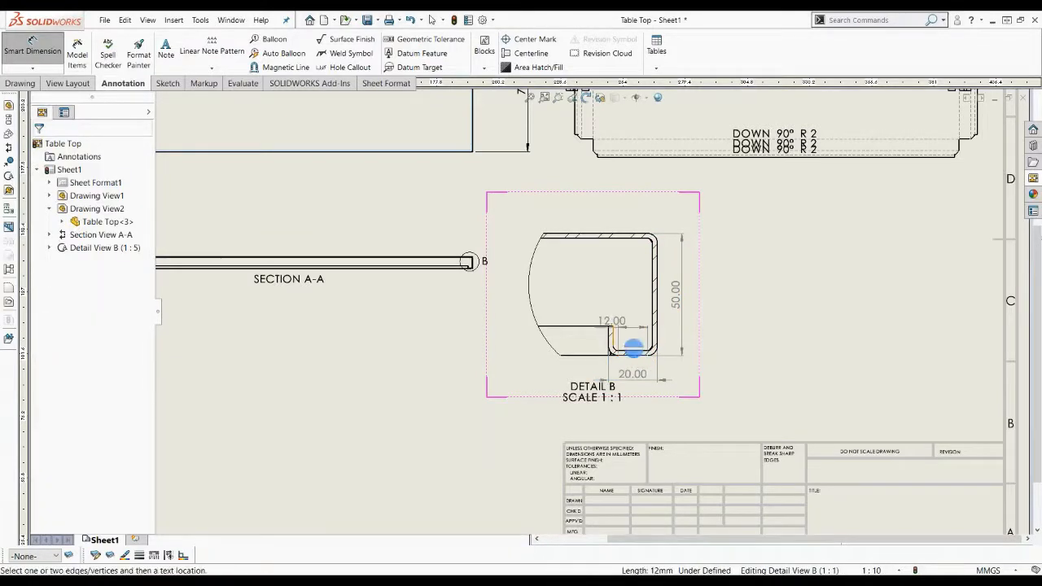
click(603, 328)
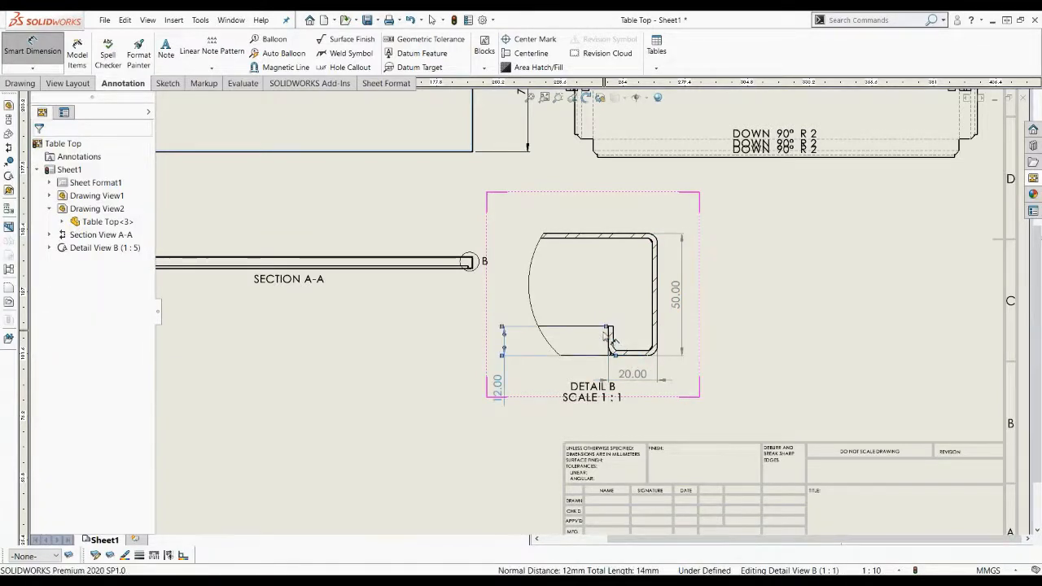
click(489, 440)
key(Escape)
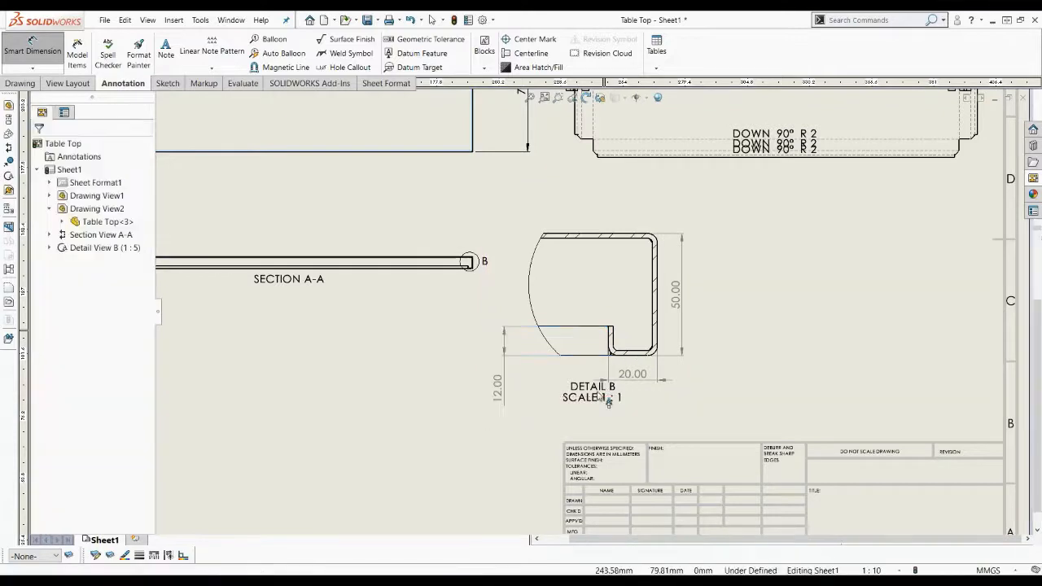
- Move the detail view's label slightly down, clear of the bottom flange's width dimension
scroll(595, 395, up, 2)
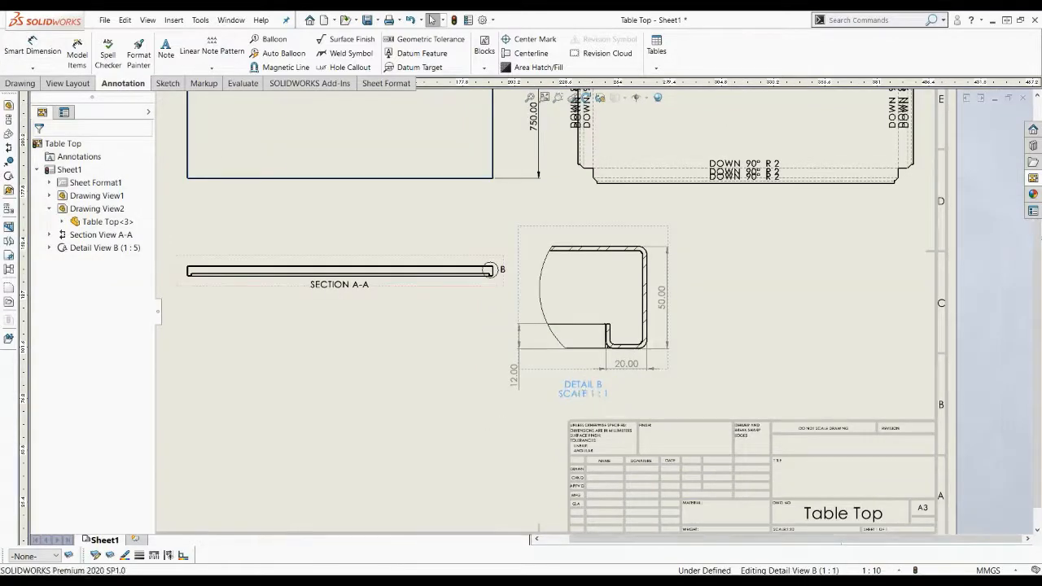
click(583, 390)
scroll(457, 401, up, 1)
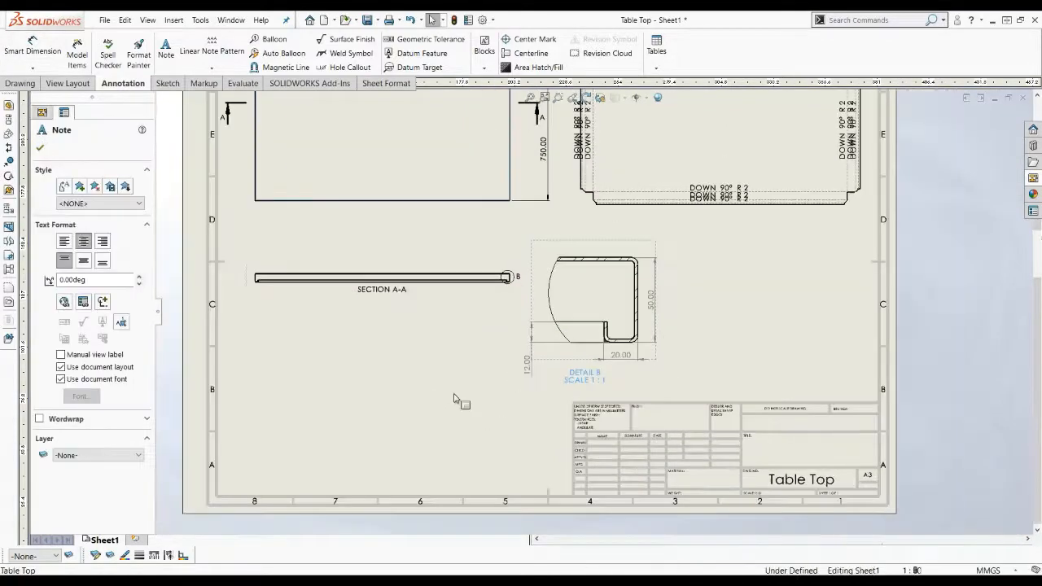
click(464, 401)
scroll(525, 406, up, 3)
scroll(525, 405, up, 2)
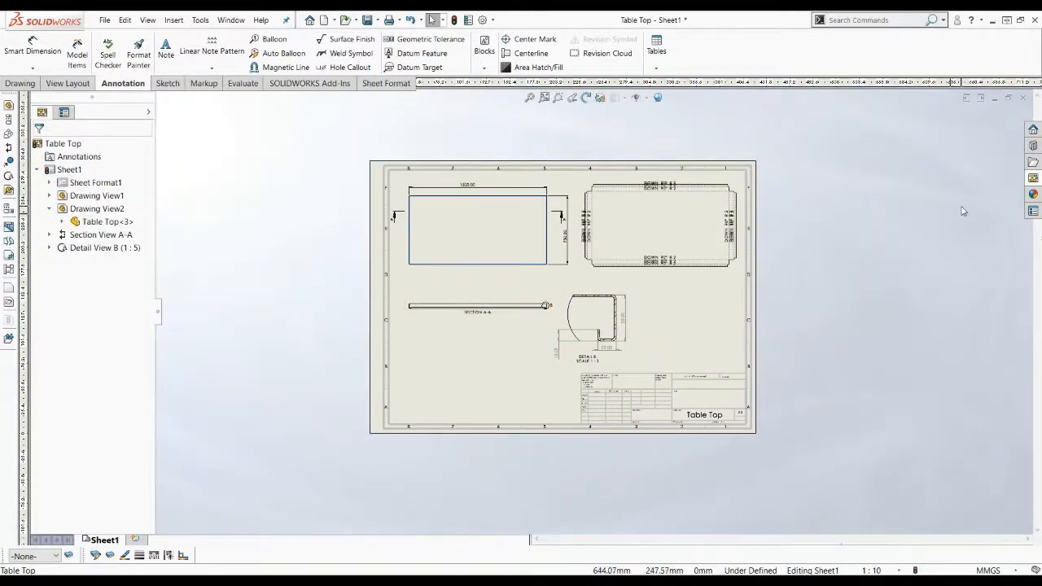
- Place an isometric view below the section view and set its display style to shaded with edges
click(1033, 177)
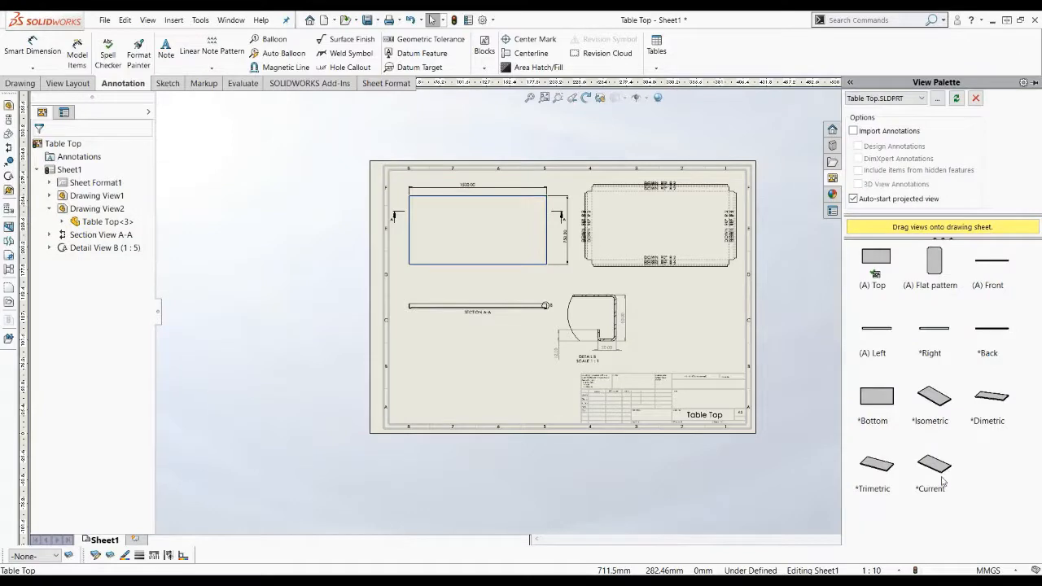
mouse_move(936, 399)
mouse_down()
mouse_move(791, 402)
mouse_move(523, 384)
mouse_move(492, 371)
mouse_up()
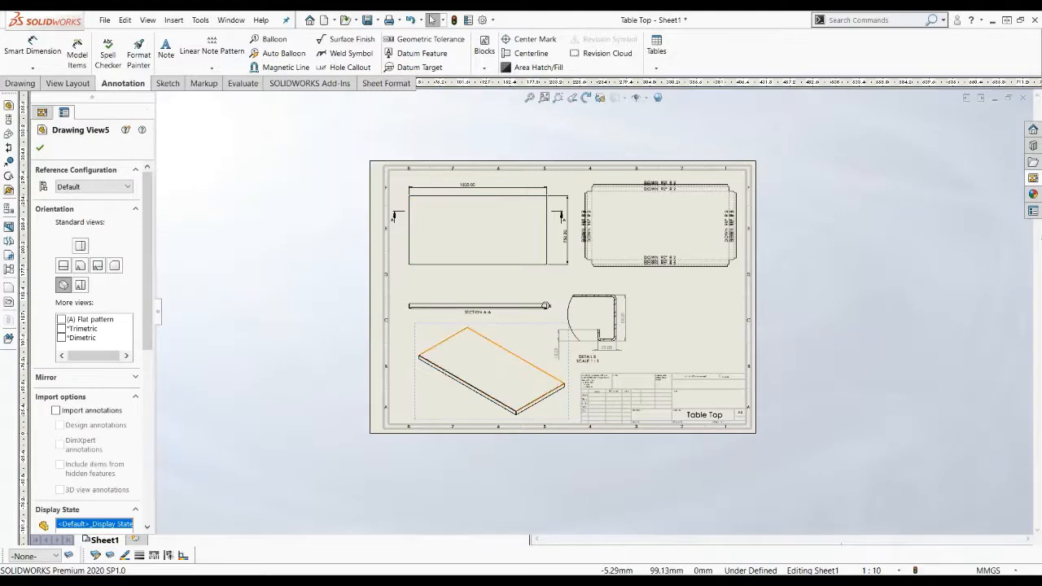
scroll(141, 421, down, 3)
scroll(141, 420, down, 2)
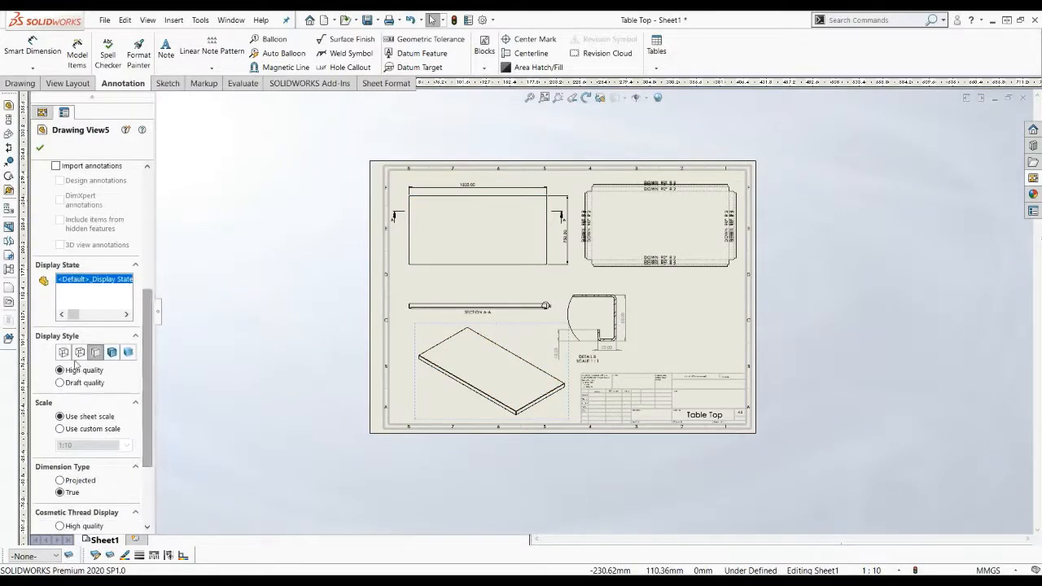
click(112, 352)
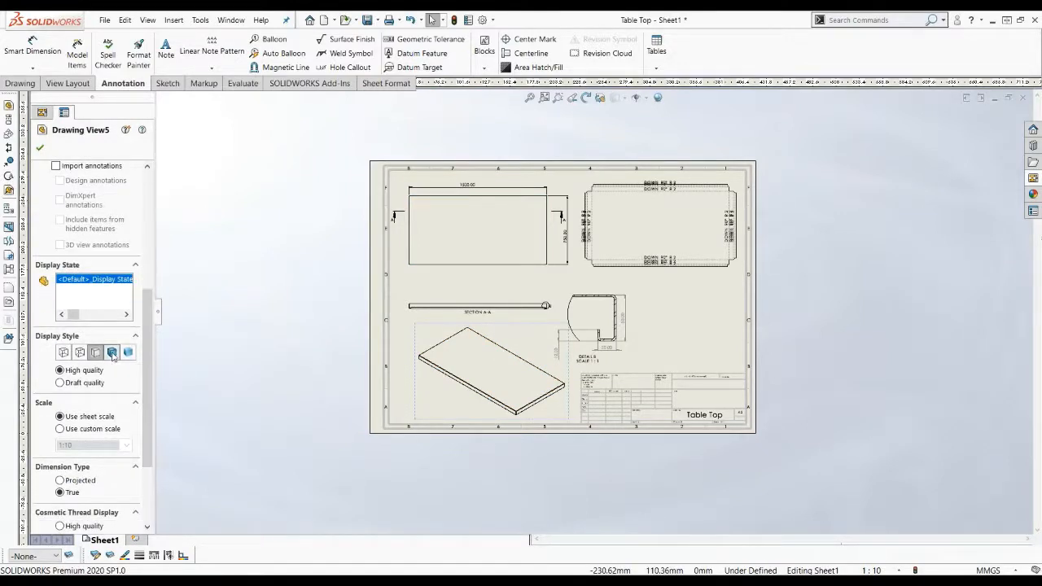
click(563, 462)
scroll(570, 465, up, 2)
scroll(638, 308, down, 2)
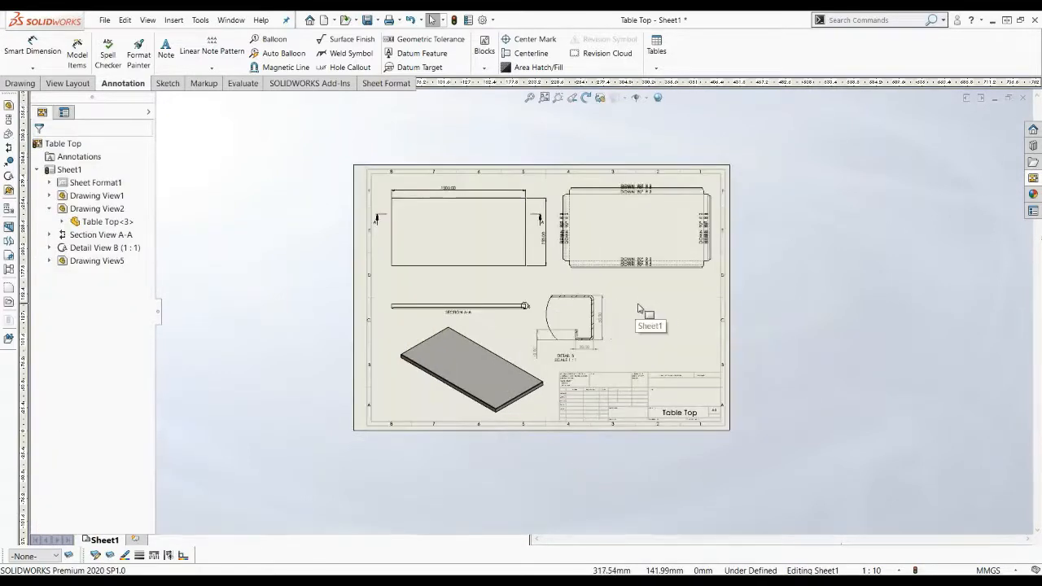
scroll(639, 309, up, 1)
scroll(691, 234, down, 3)
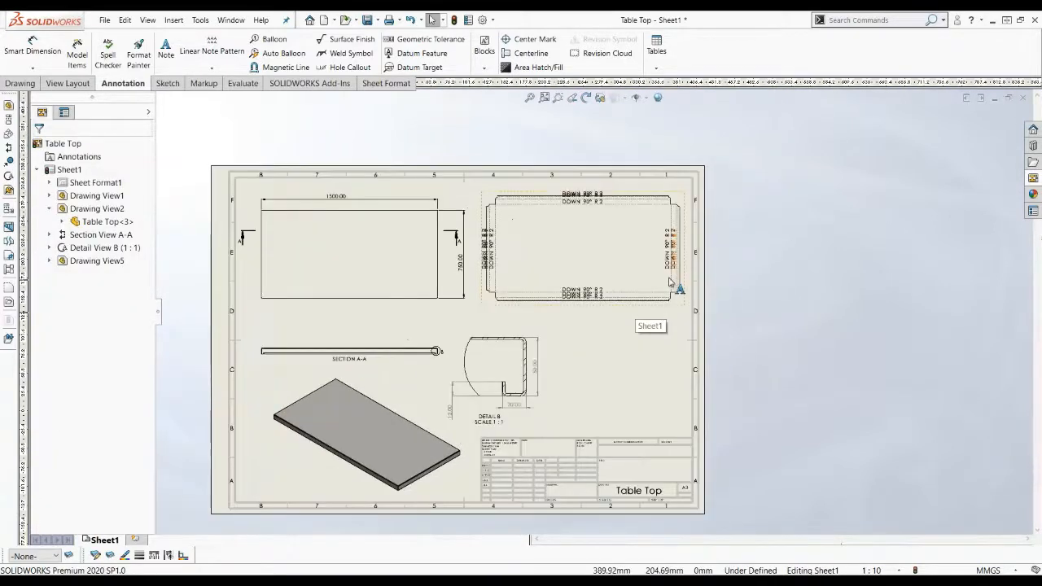
- Insert a bend table for the flat pattern view with the bendtable-standard template and A, B, C tags, placing it below that view
click(602, 386)
scroll(598, 293, up, 2)
scroll(605, 258, down, 2)
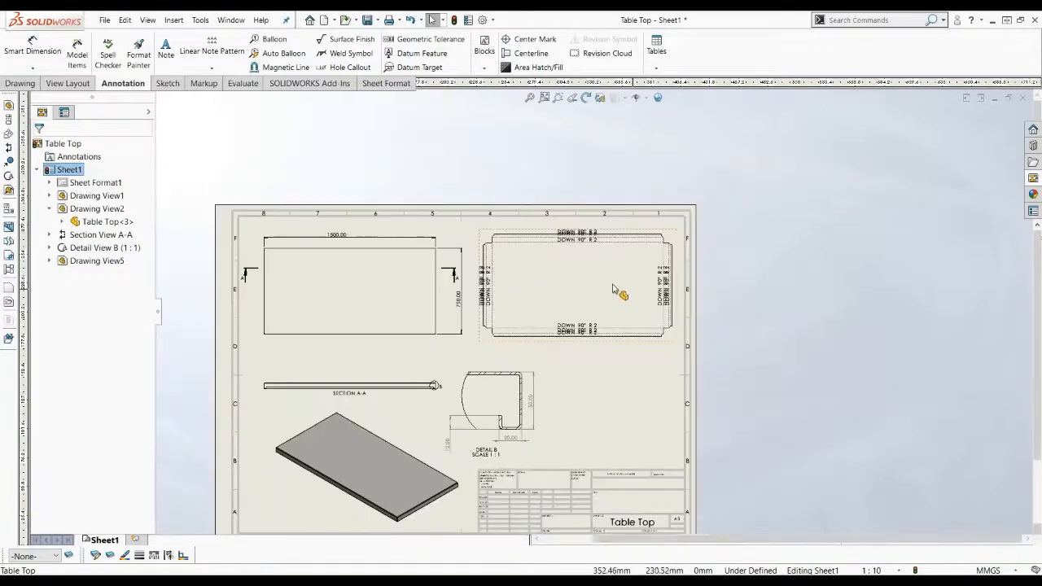
scroll(616, 290, down, 2)
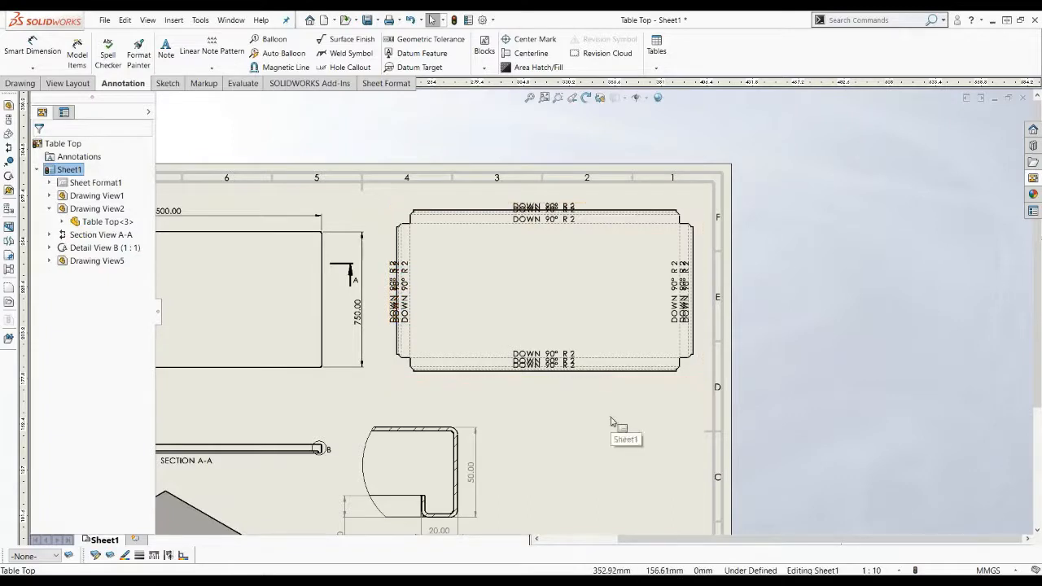
scroll(619, 406, up, 2)
scroll(630, 407, down, 1)
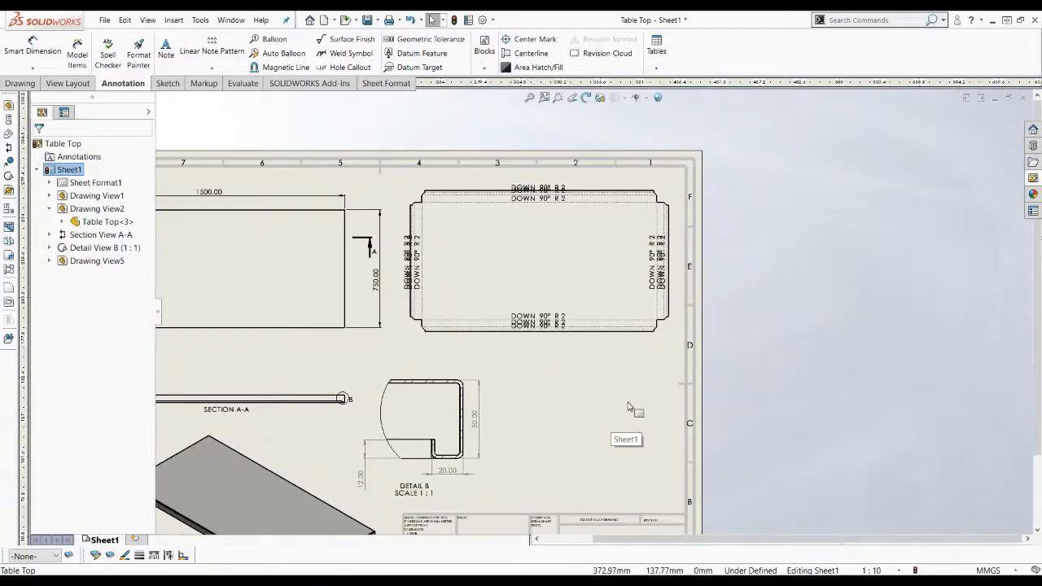
click(669, 340)
right_click(669, 341)
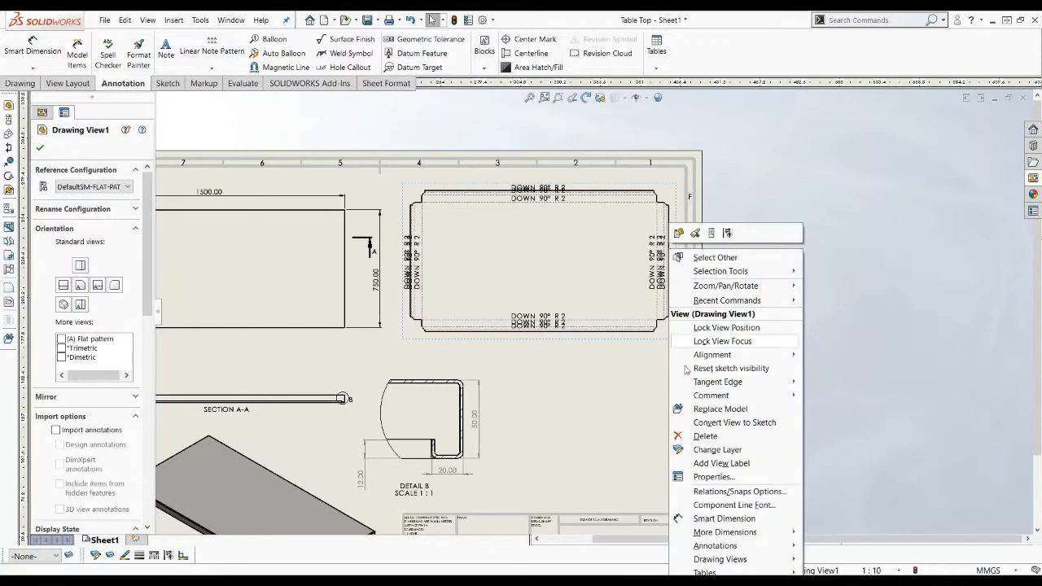
mouse_move(704, 572)
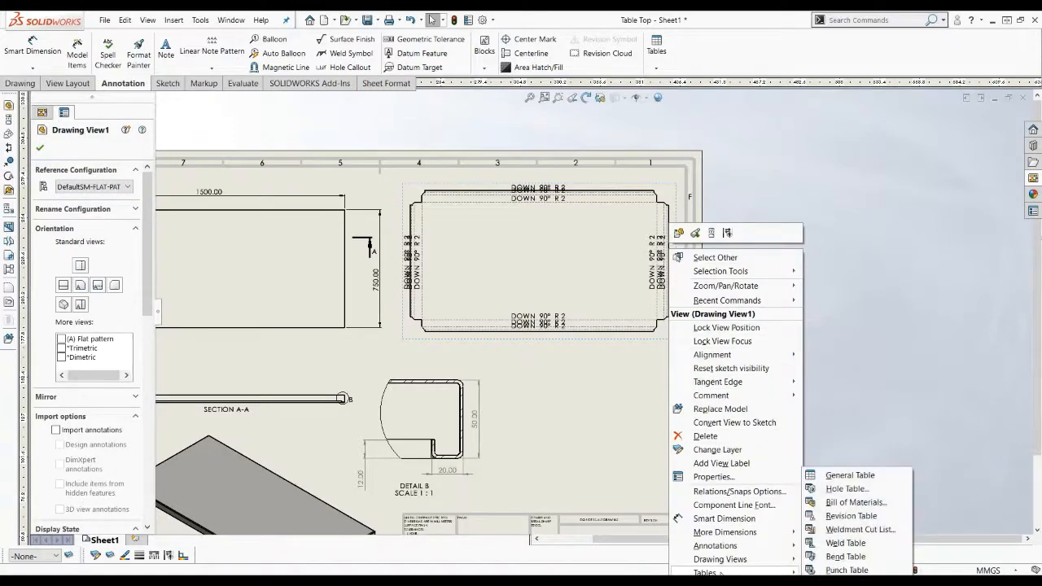
click(834, 556)
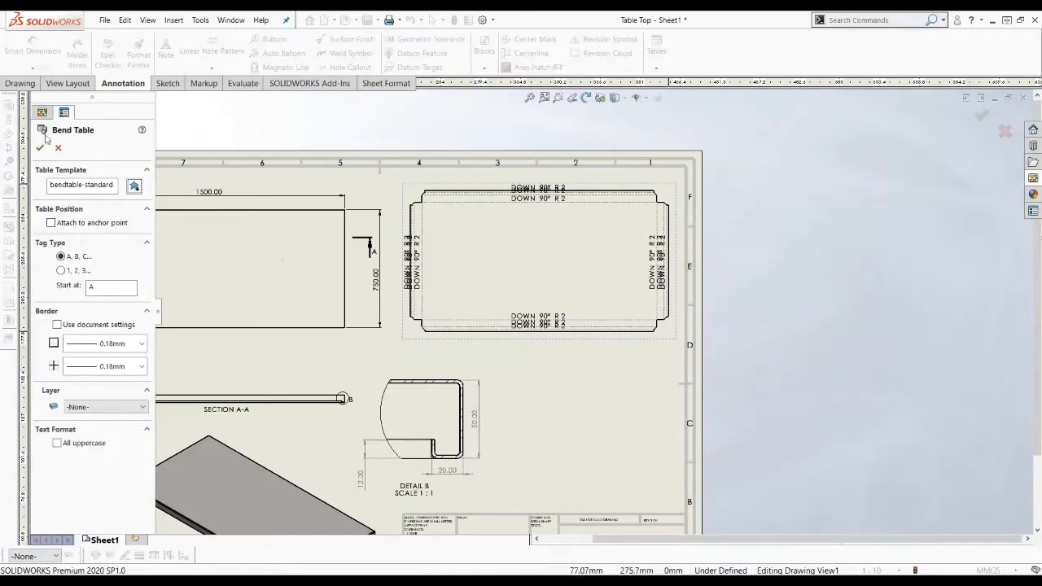
click(40, 148)
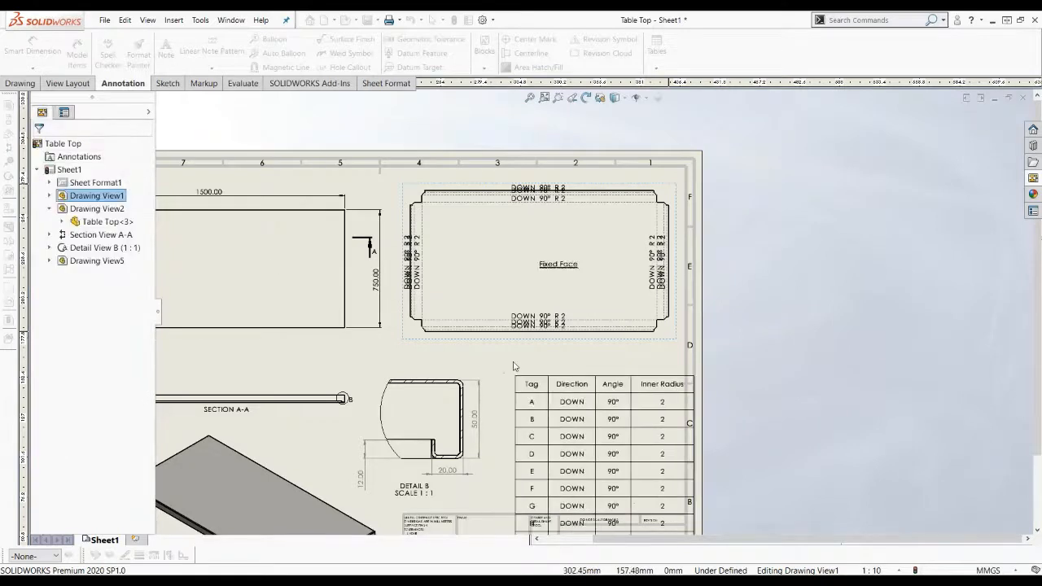
click(570, 399)
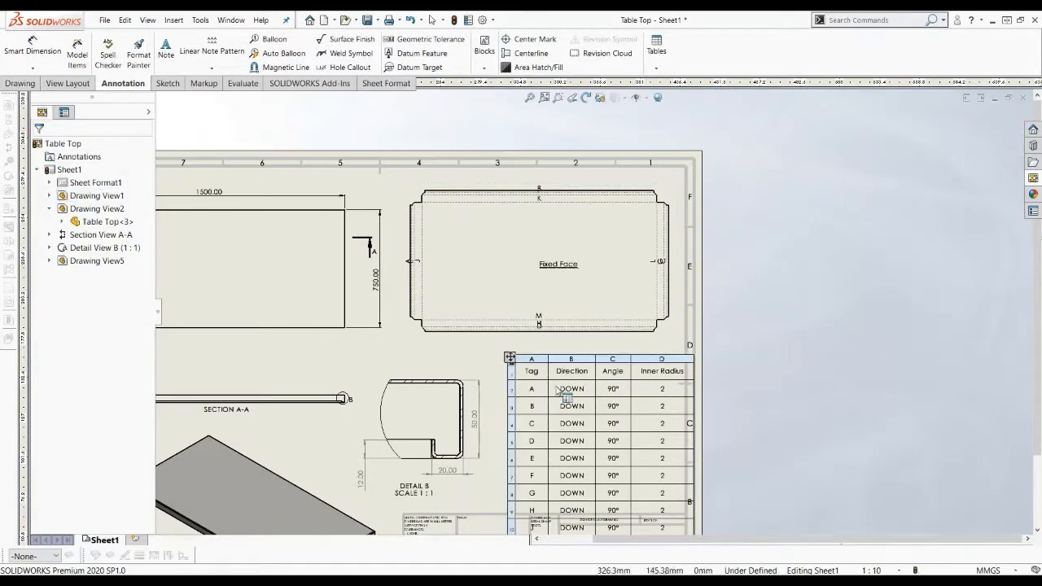
- Shrink and position the bend table beside the detail view, fitting it between the flat pattern and the title block
scroll(585, 417, up, 3)
drag(665, 506, 627, 431)
scroll(631, 411, down, 3)
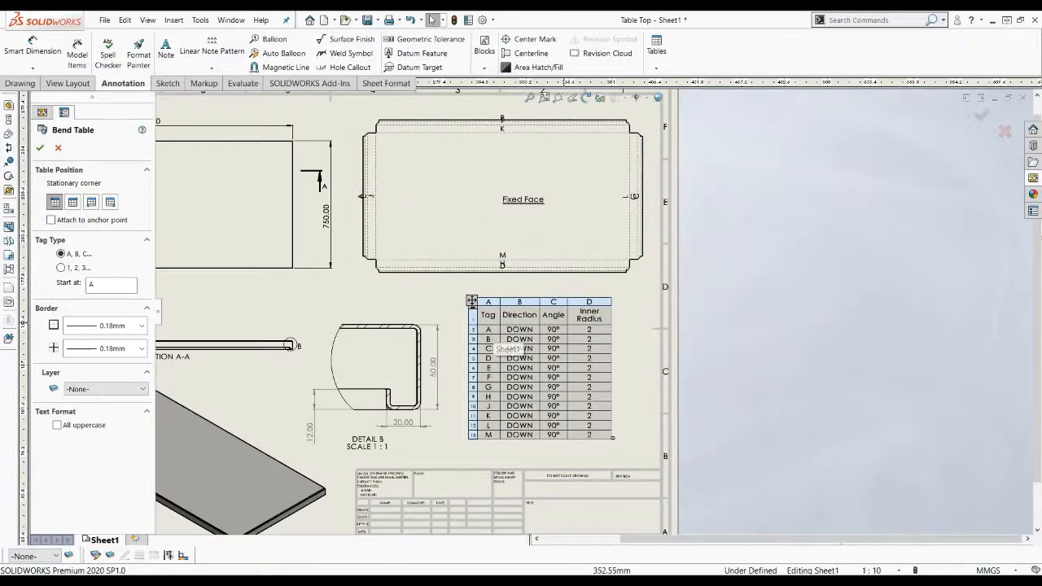
scroll(553, 339, down, 1)
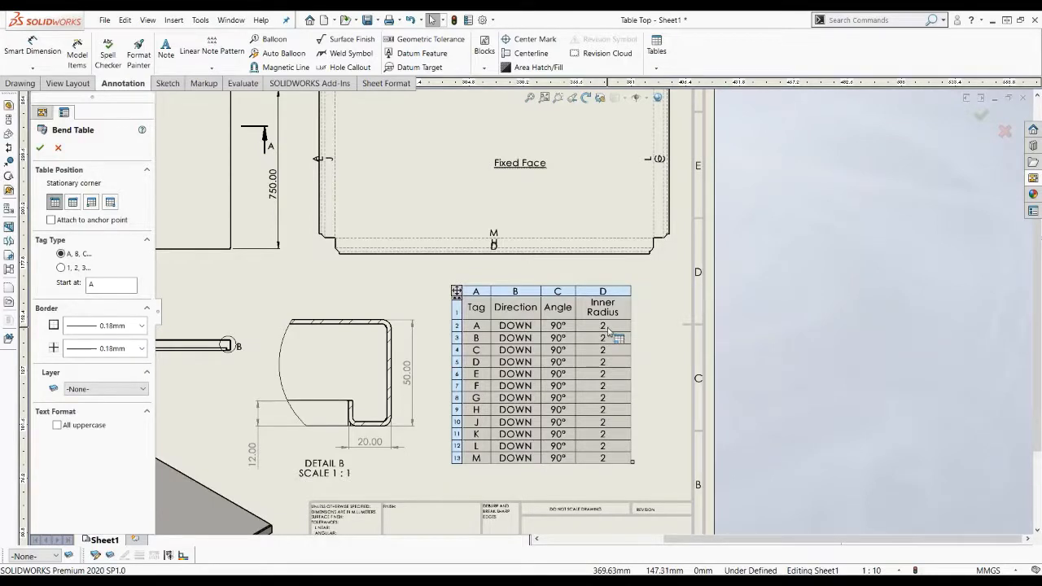
scroll(593, 312, up, 3)
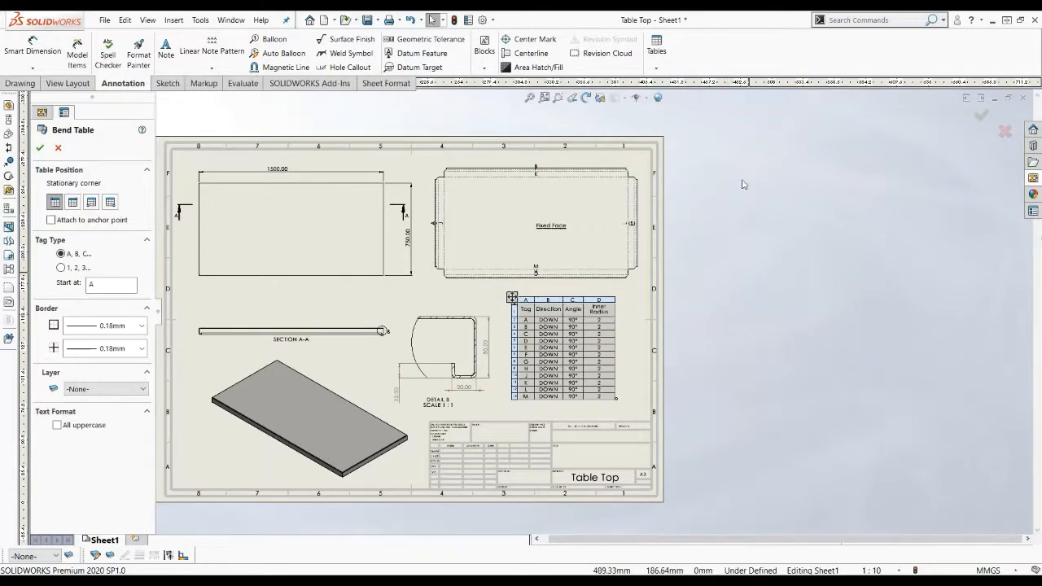
click(528, 99)
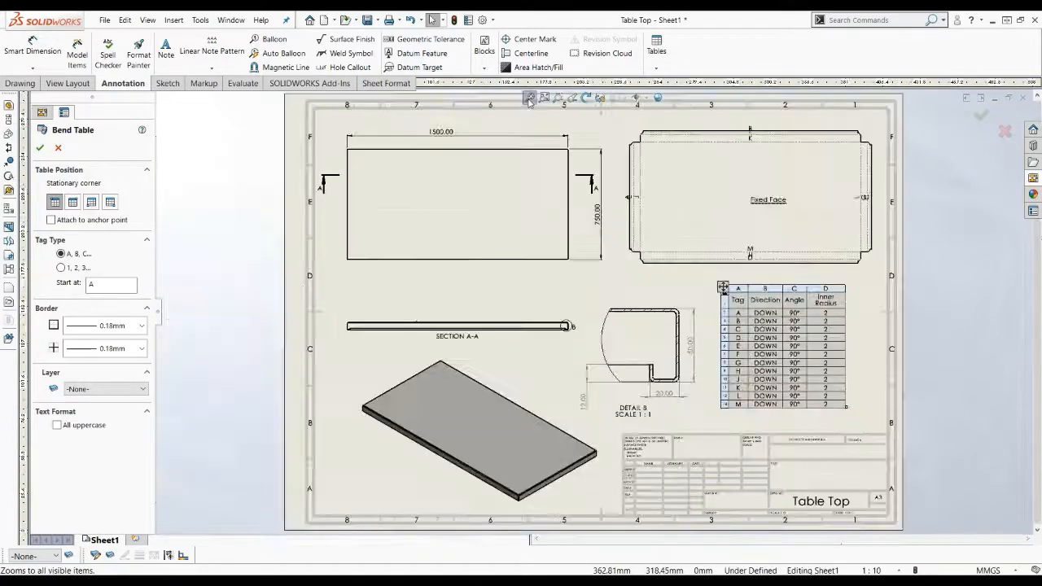
click(237, 259)
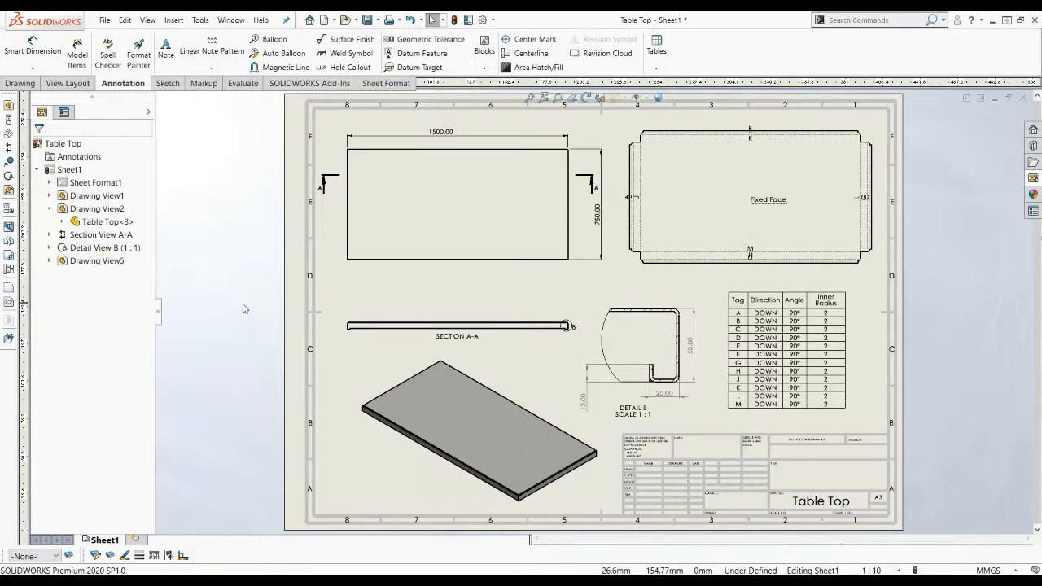
- Create a new part from the Part_MM training template
click(323, 20)
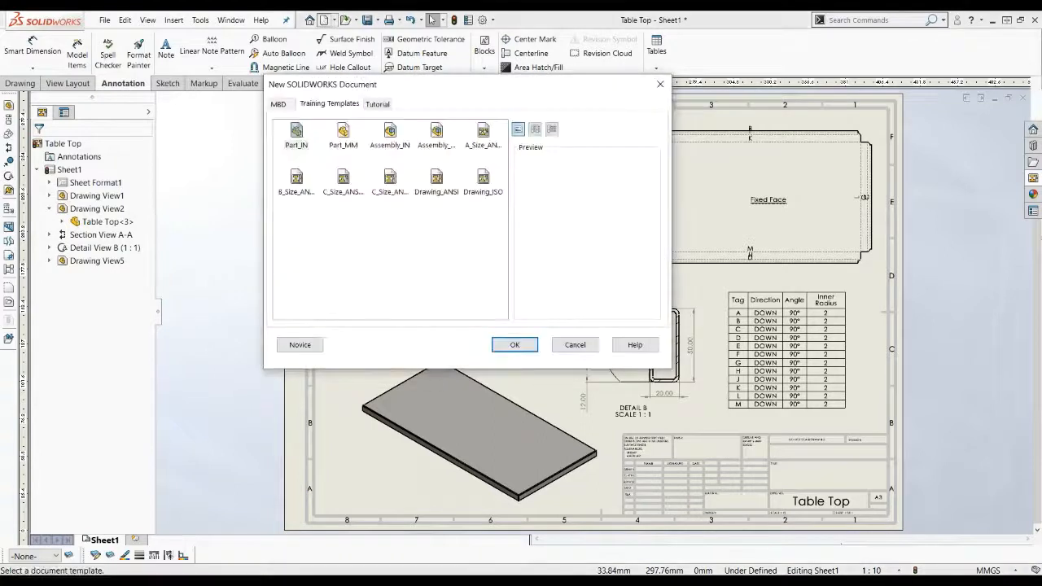
click(345, 134)
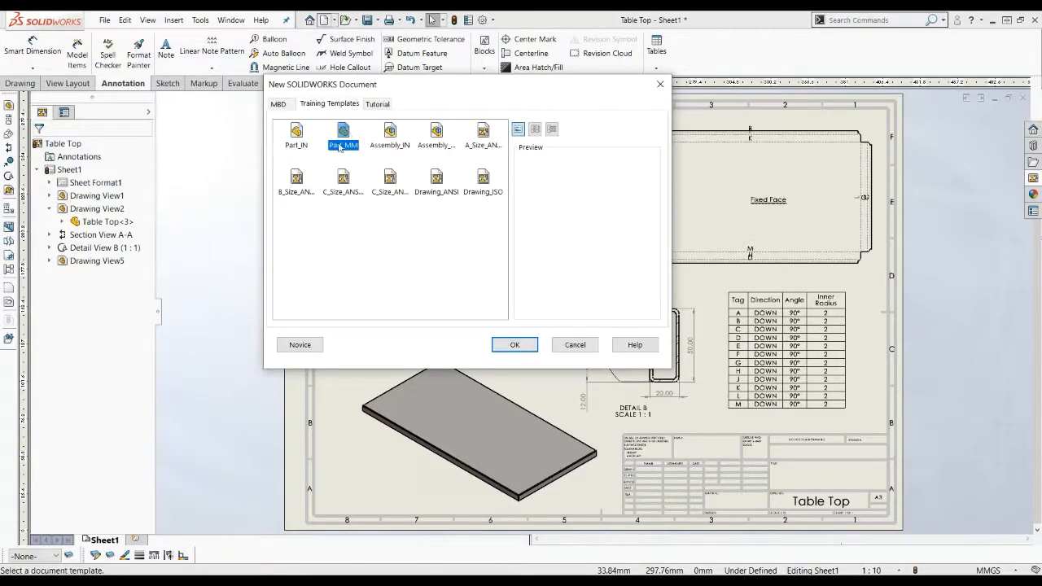
click(519, 345)
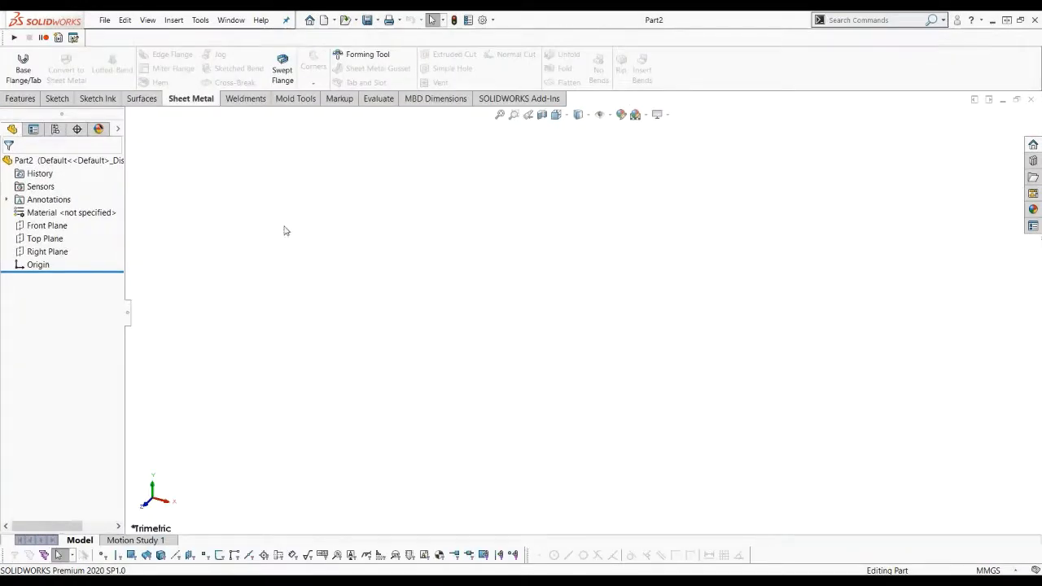
- In a new 3D sketch, draw a center rectangle about 145 by 95 mm on the ZX plane, centred on the origin
click(64, 100)
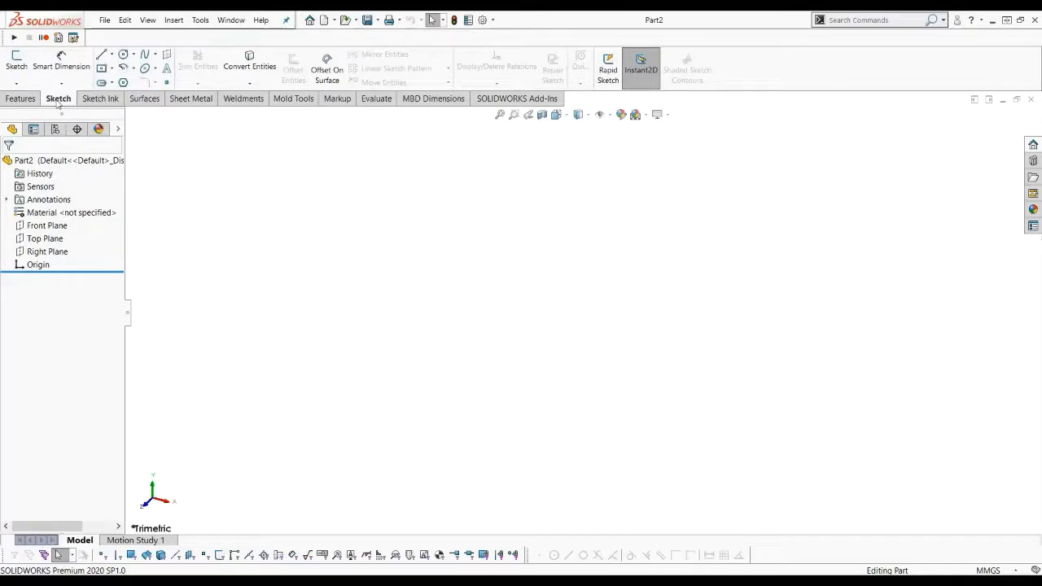
click(18, 85)
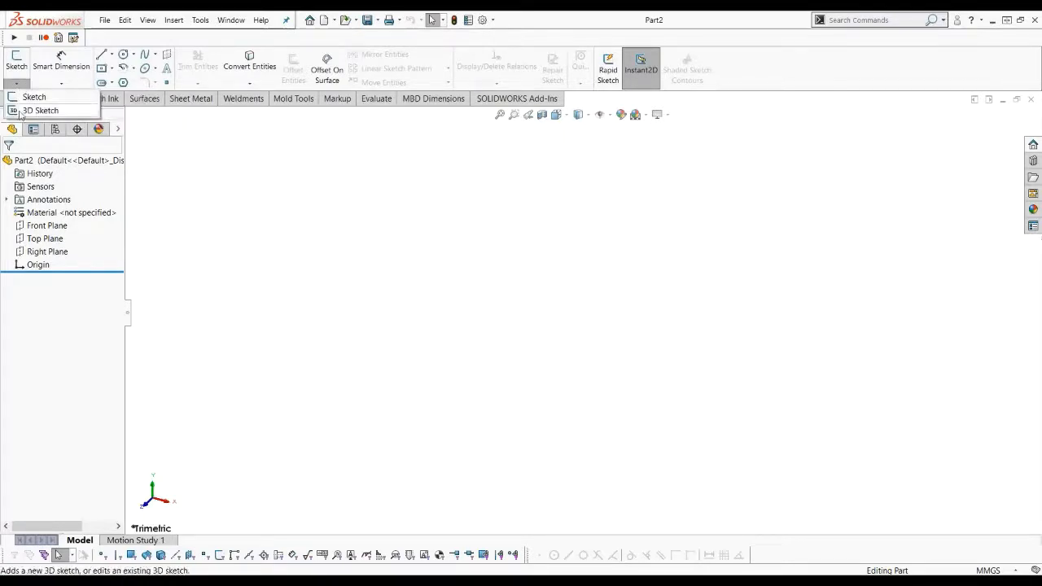
click(39, 111)
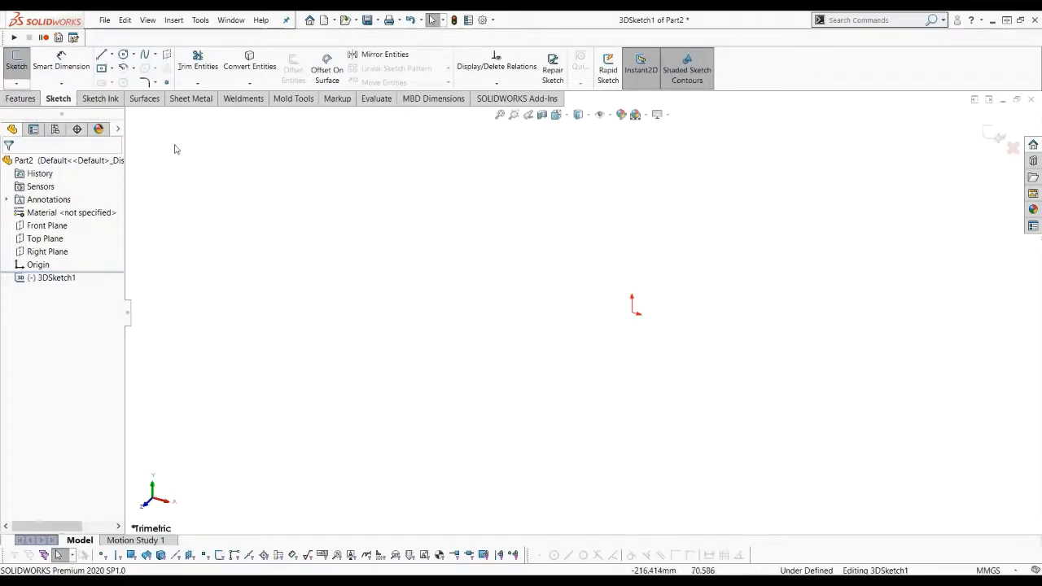
click(102, 69)
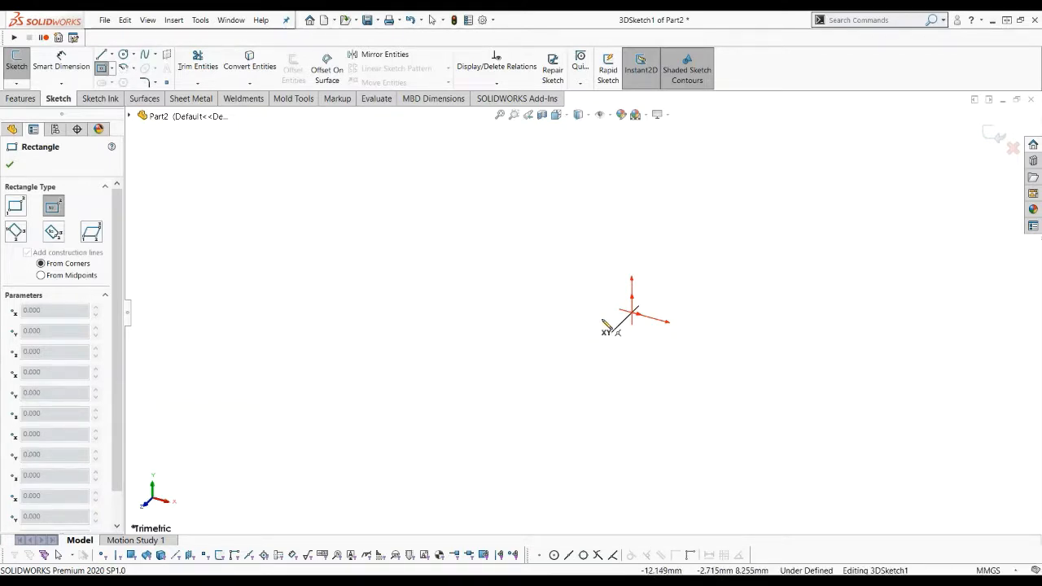
click(635, 318)
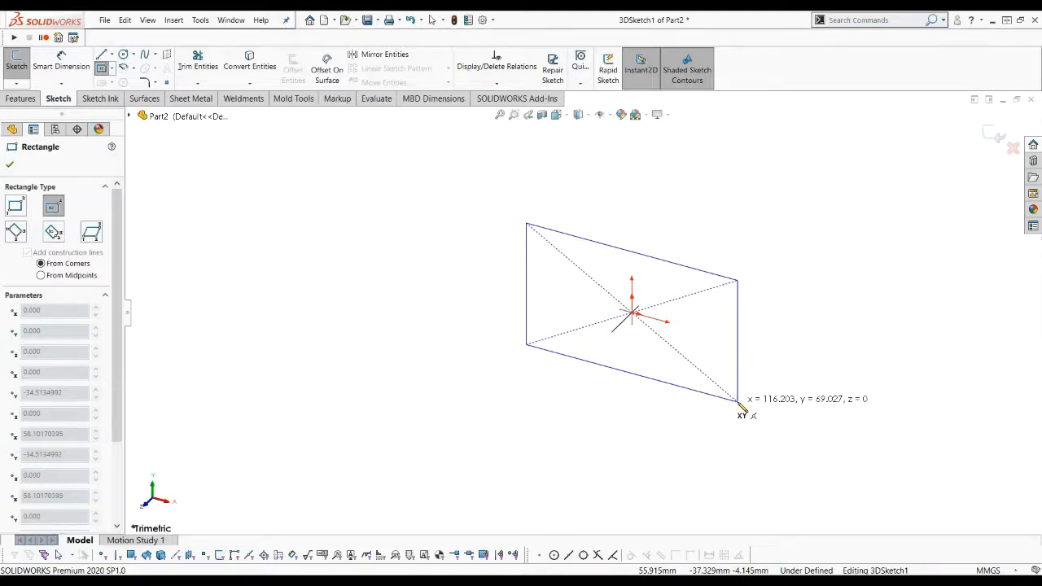
key(Tab)
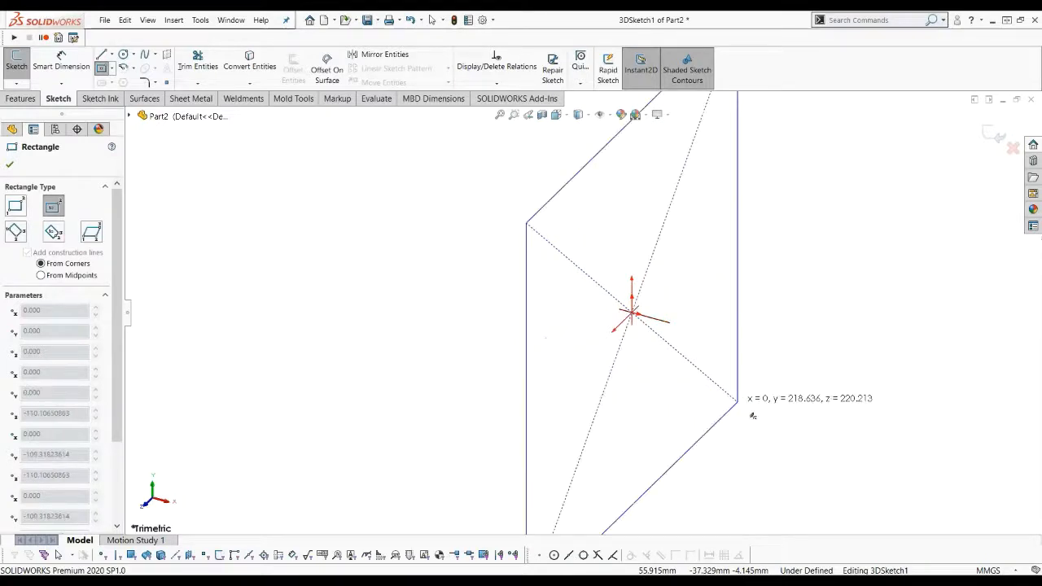
key(Tab)
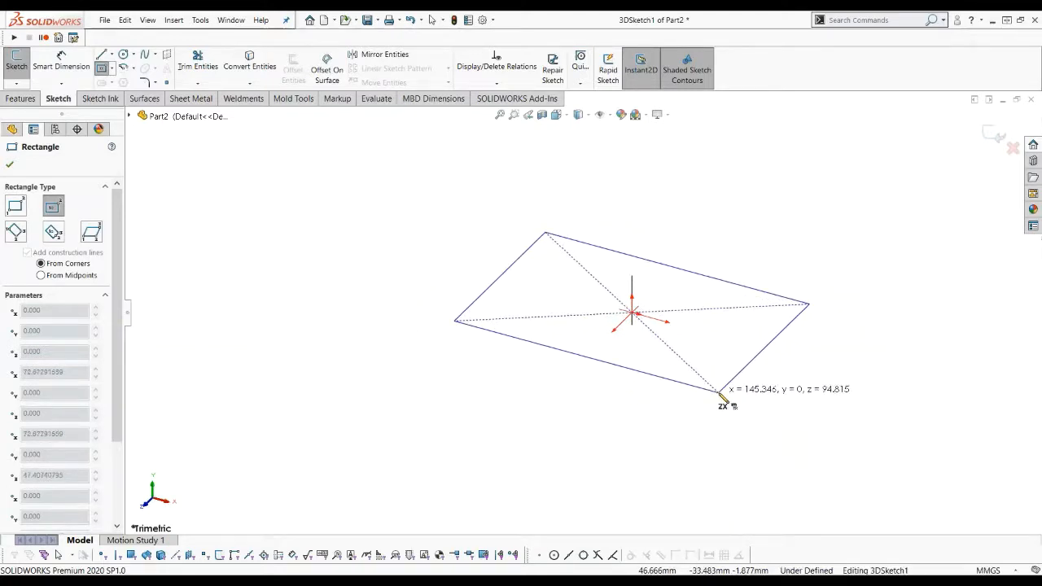
click(718, 392)
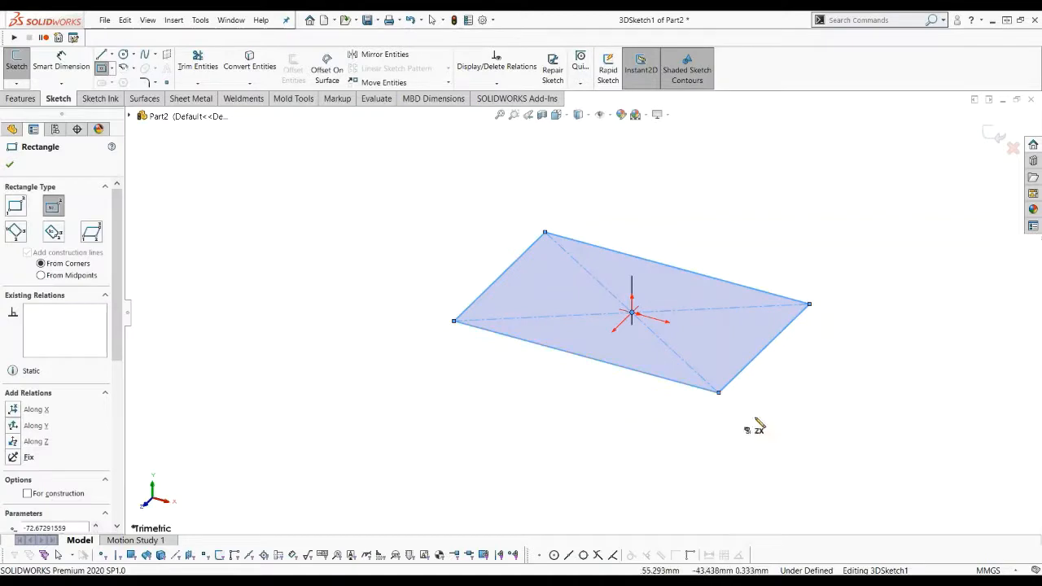
key(Escape)
scroll(757, 366, down, 2)
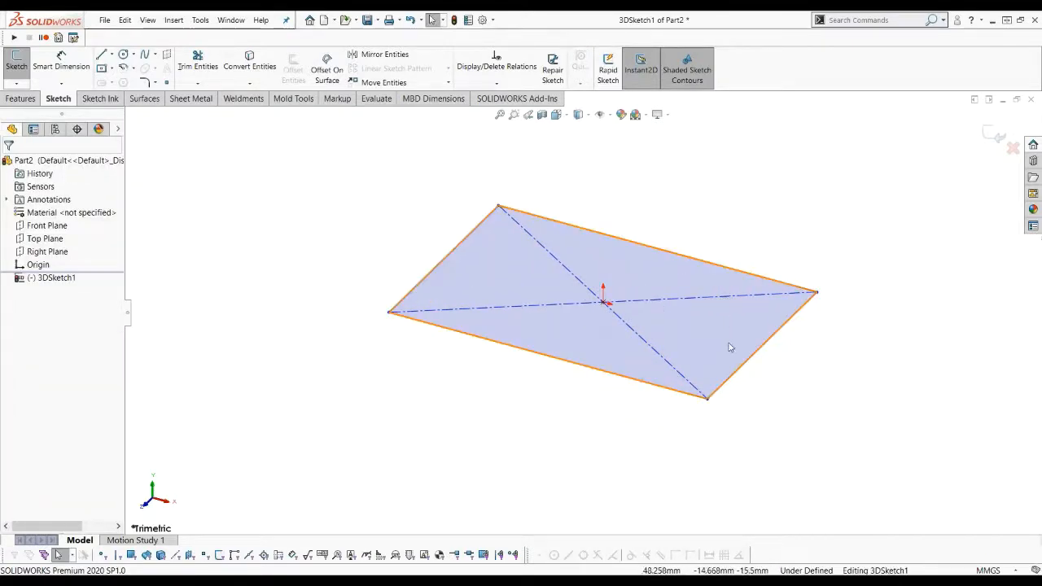
click(71, 72)
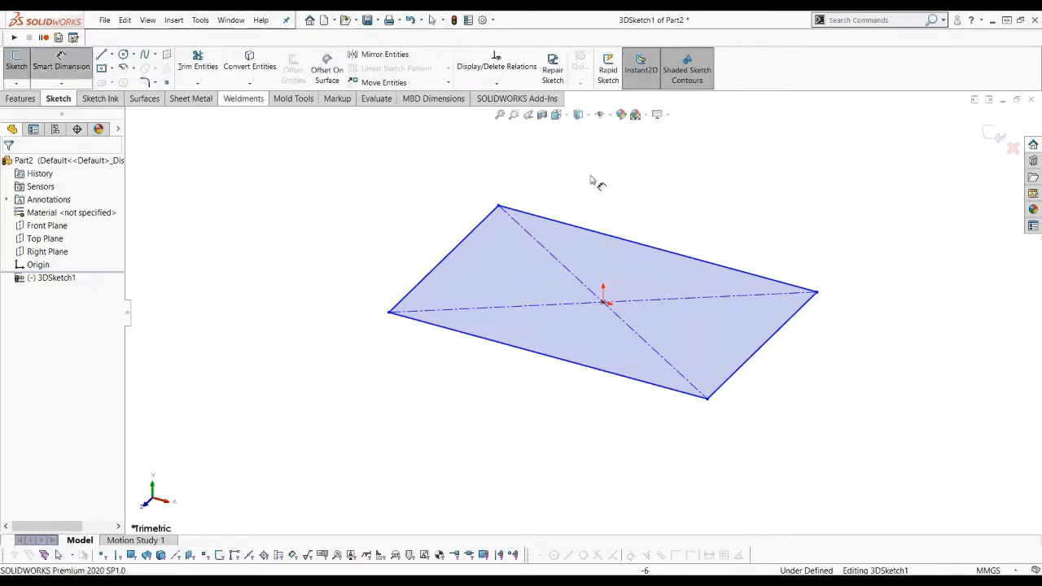
click(666, 237)
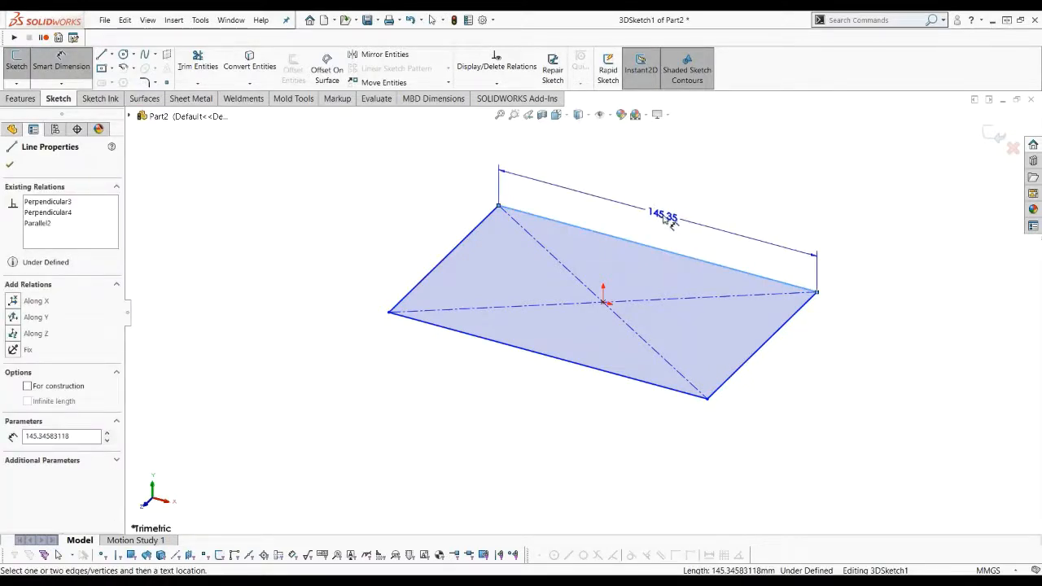
click(665, 218)
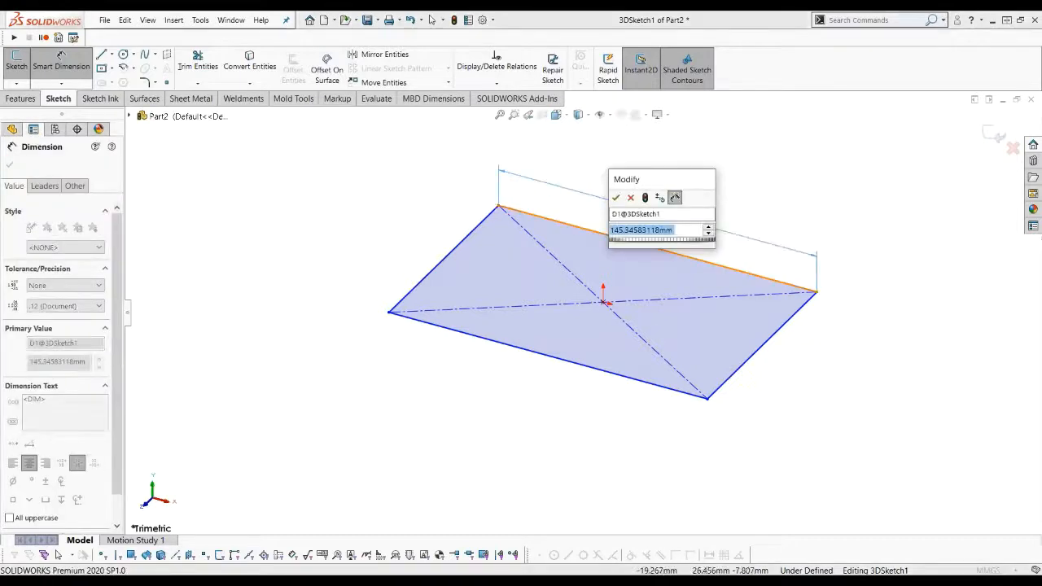
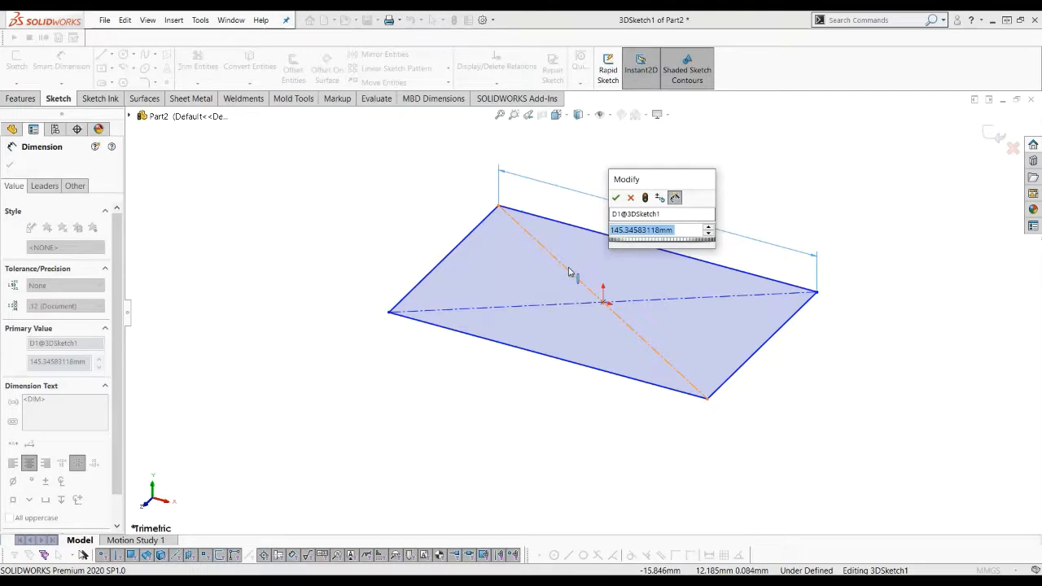
text(1500)
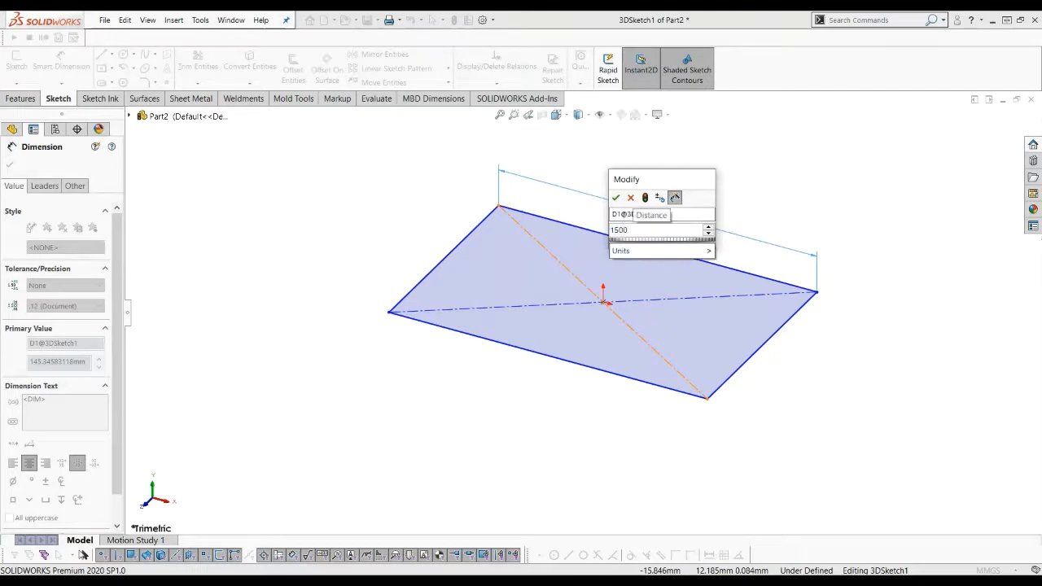
text(-20)
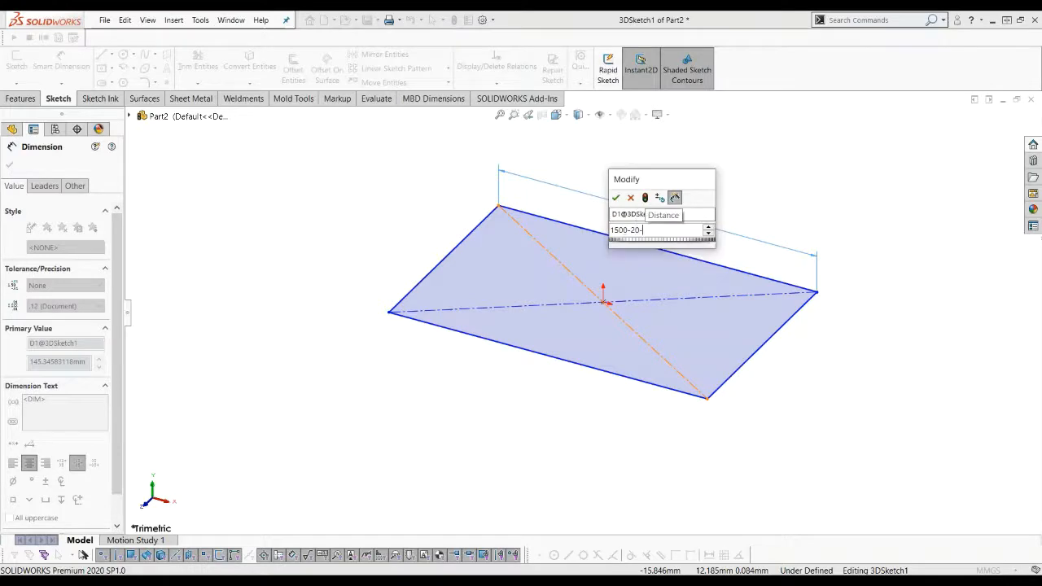
text(-20)
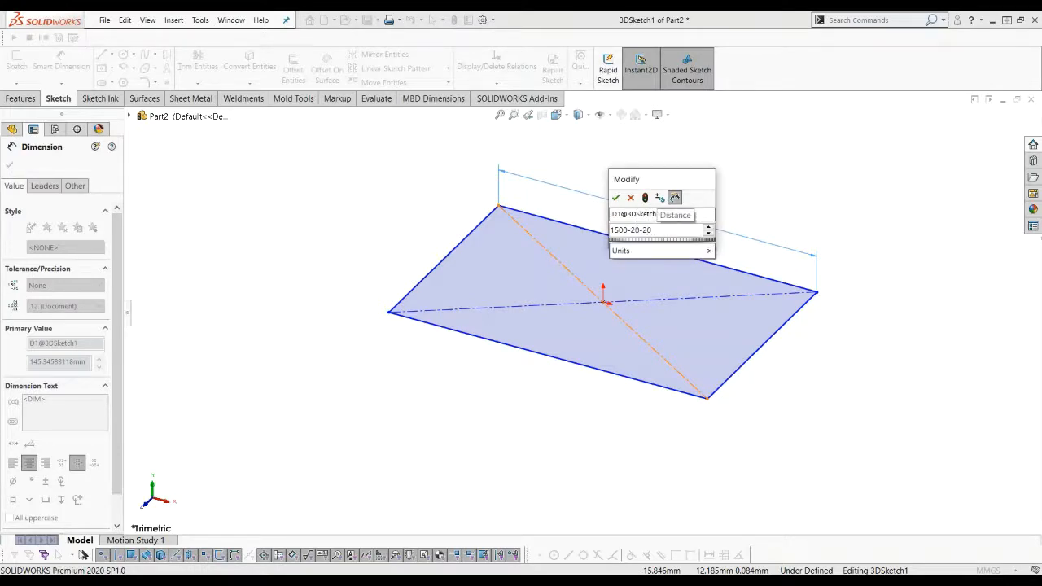
text(-)
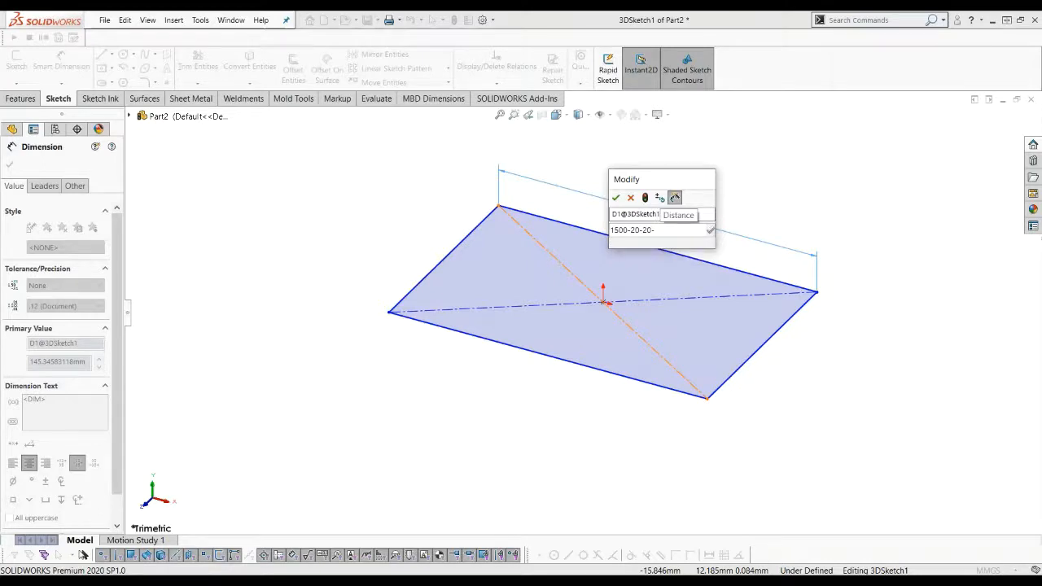
text(20)
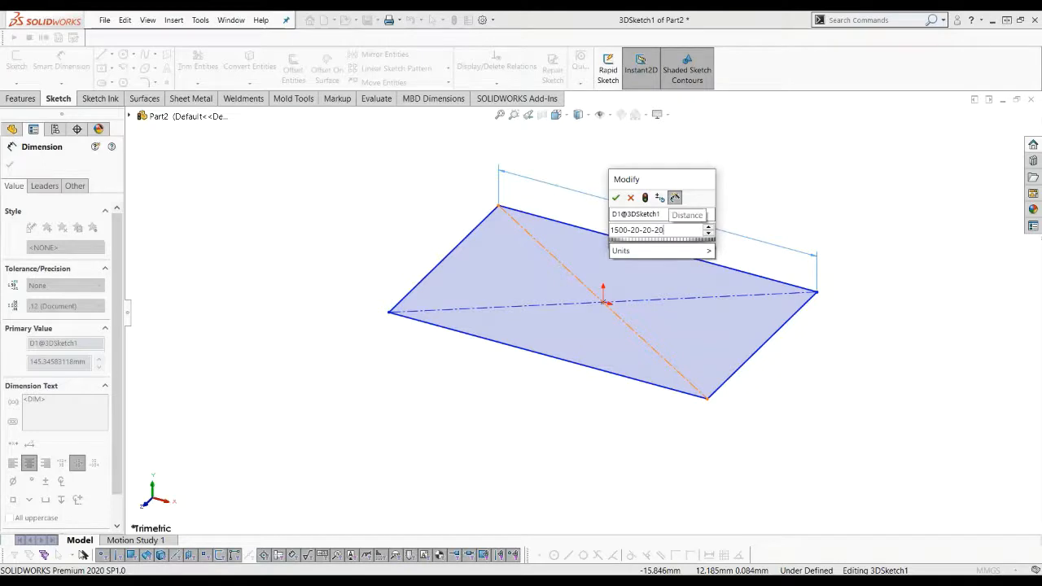
text(-20)
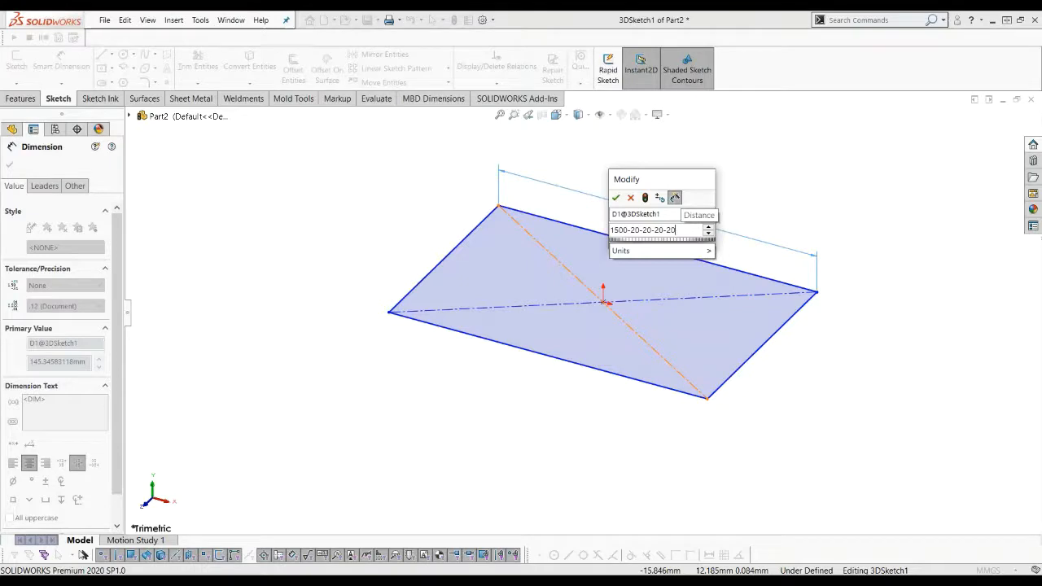
text(-2)
click(615, 197)
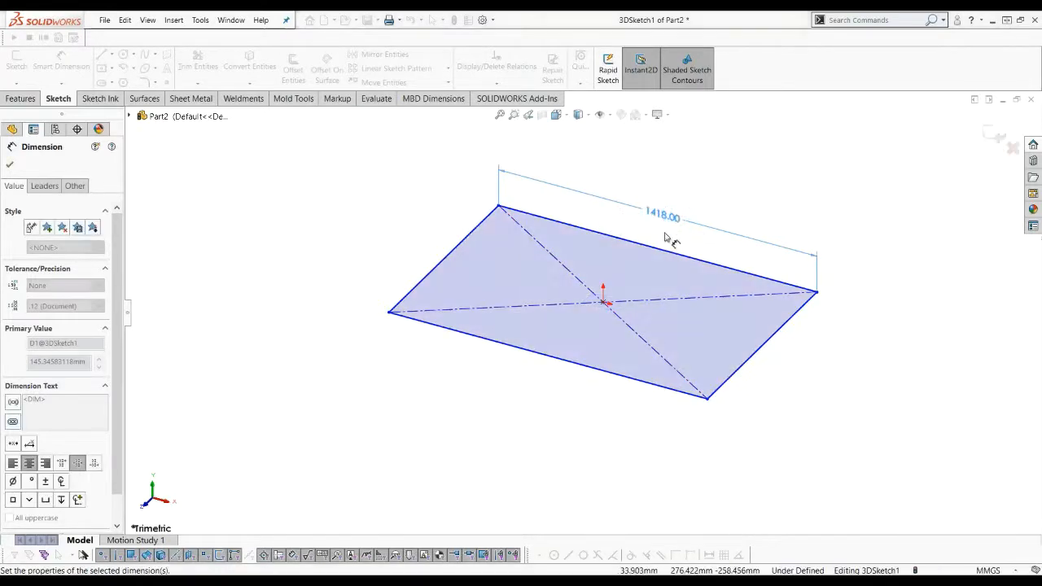
click(780, 342)
click(818, 366)
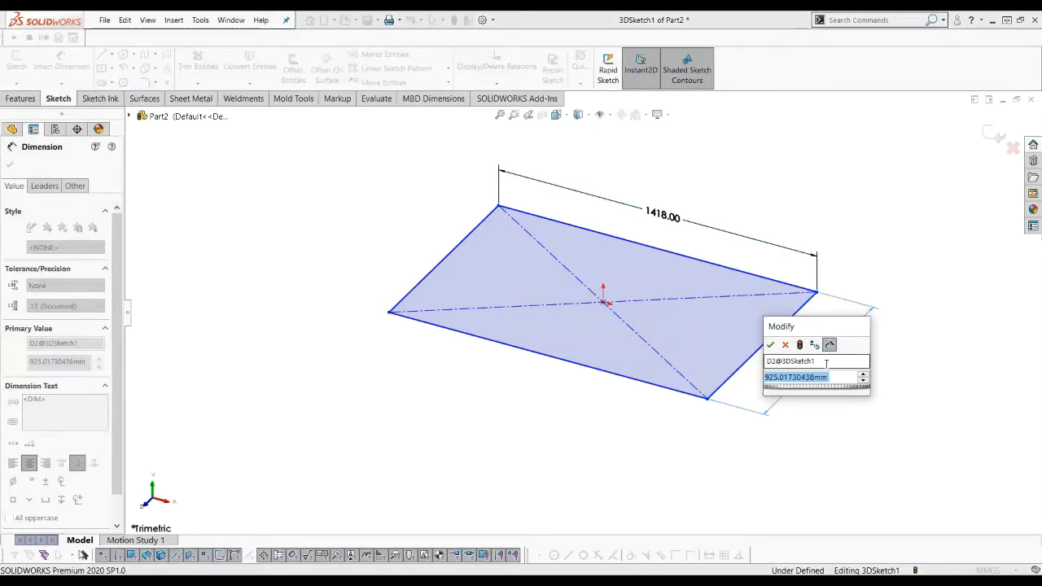
text(750-20)
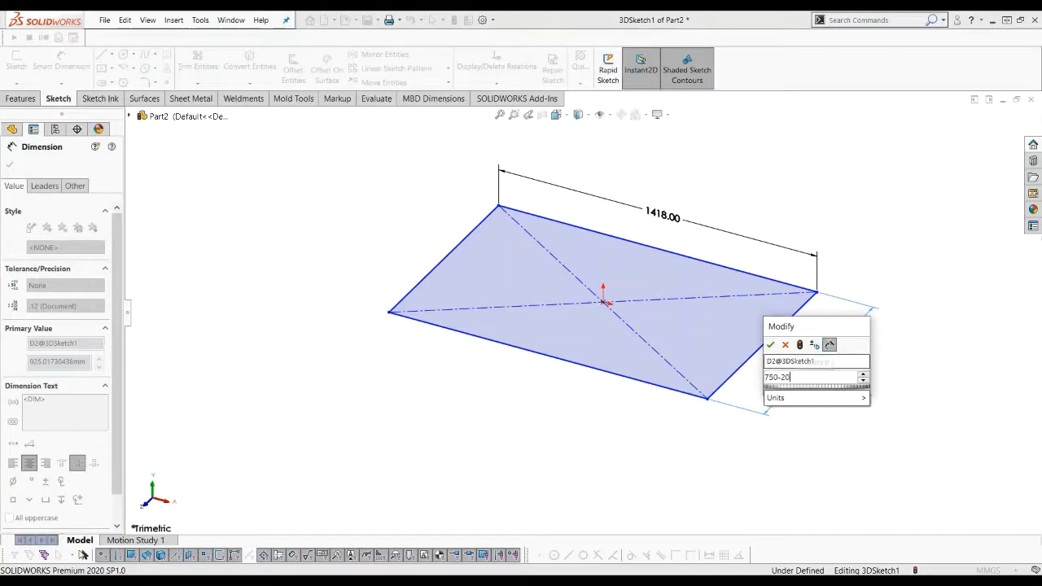
text(-20-)
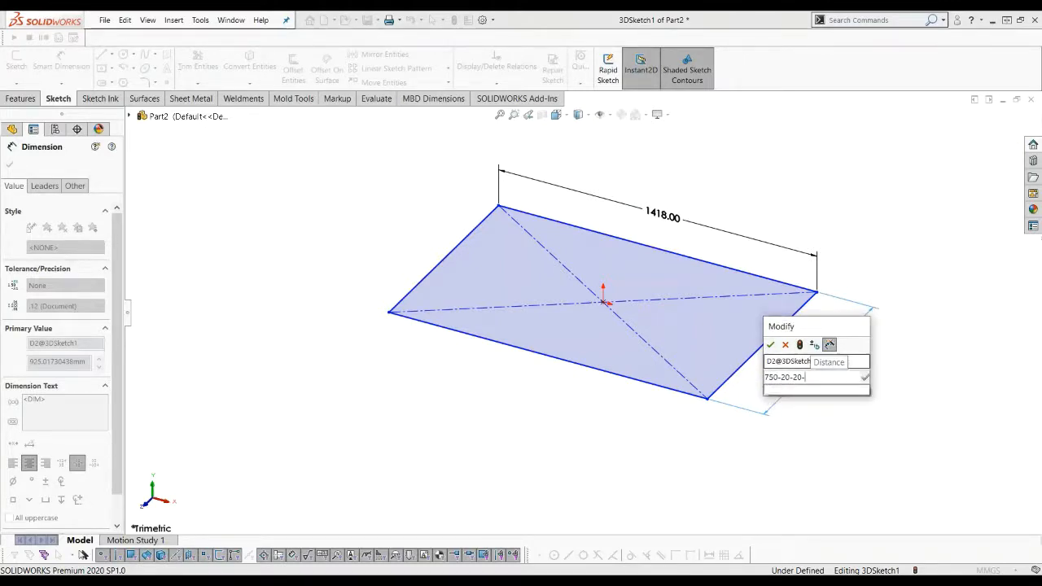
text(20-)
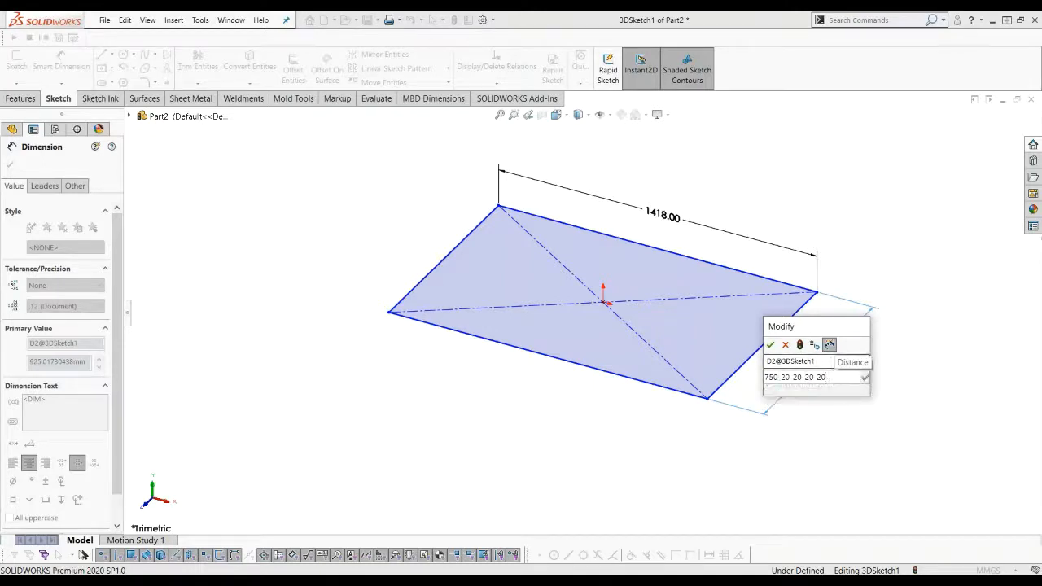
text(2)
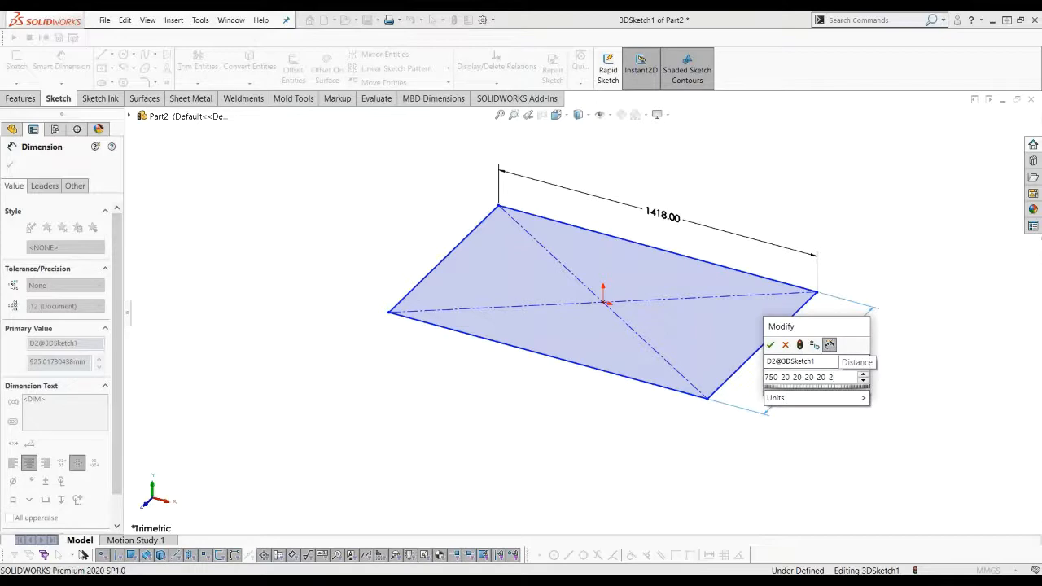
click(770, 344)
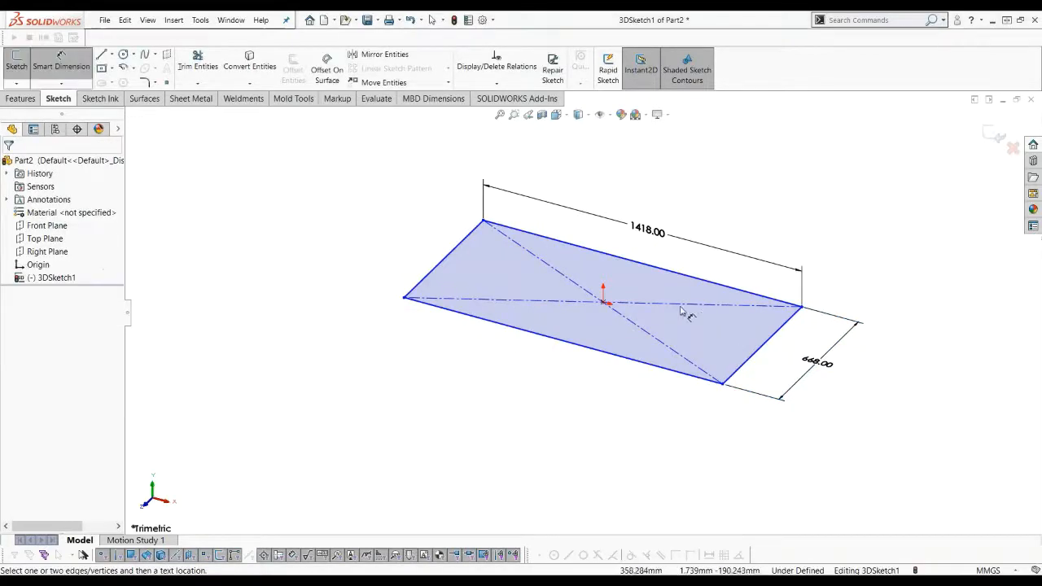
scroll(680, 312, down, 1)
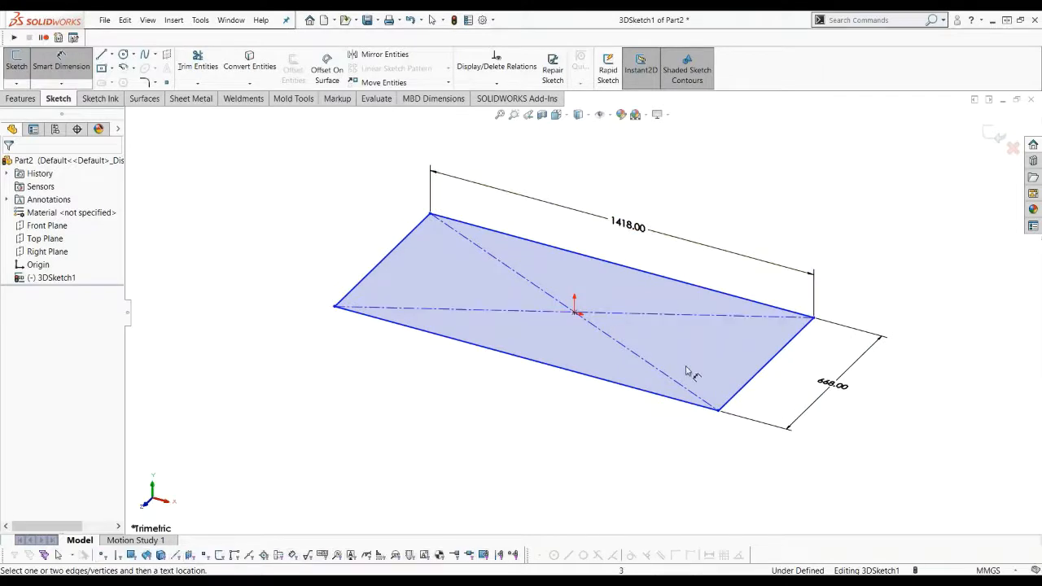
key(Escape)
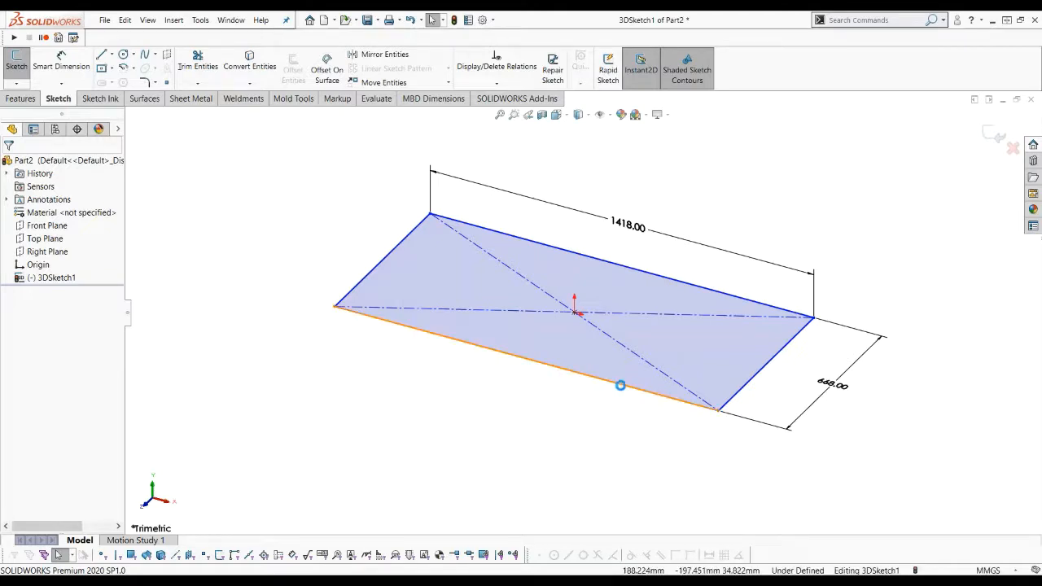
- Constrain the rectangle's front long edge Along X and its right short edge Along Z
click(525, 358)
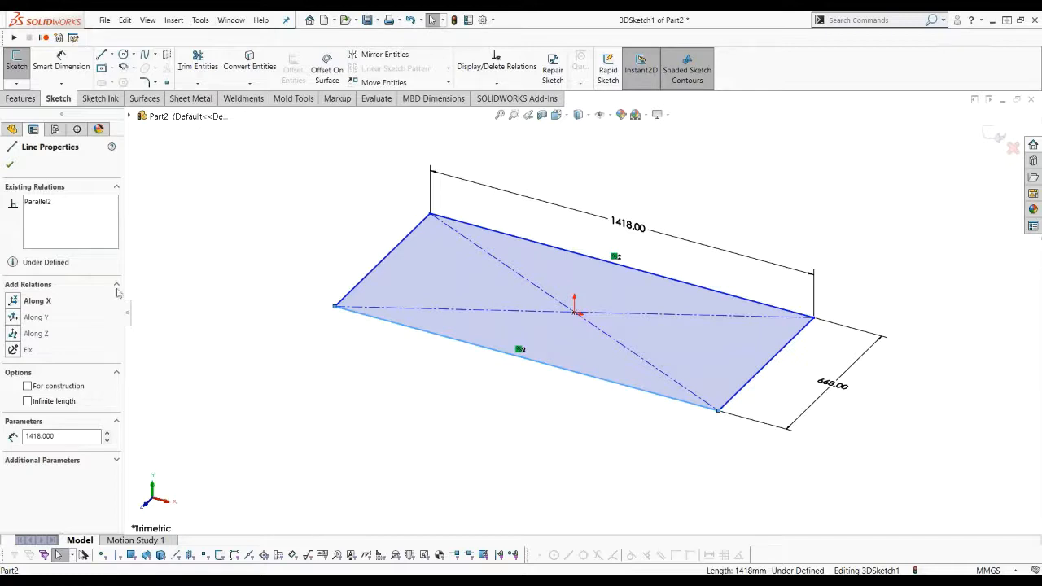
click(14, 303)
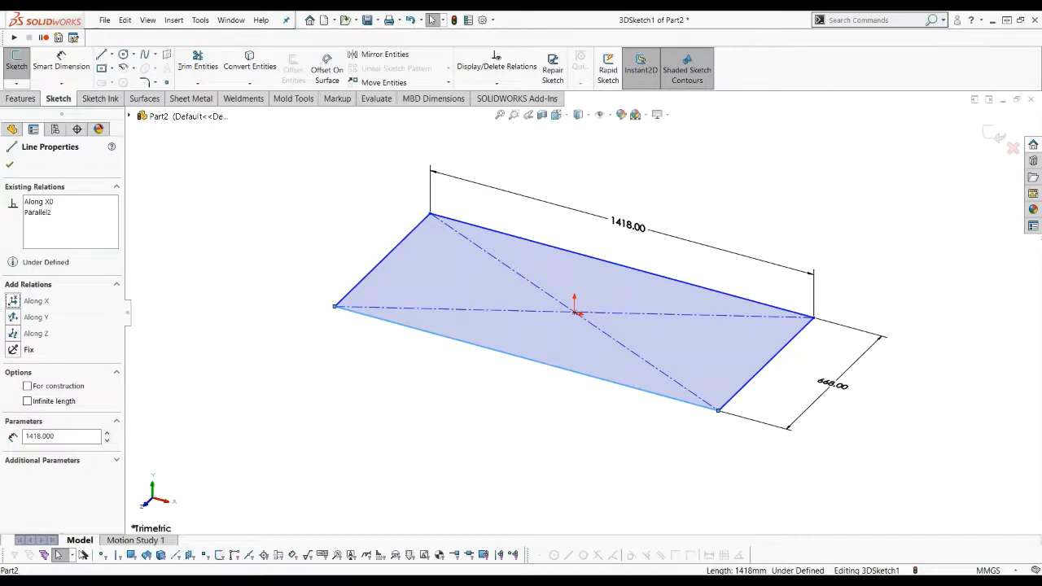
click(334, 416)
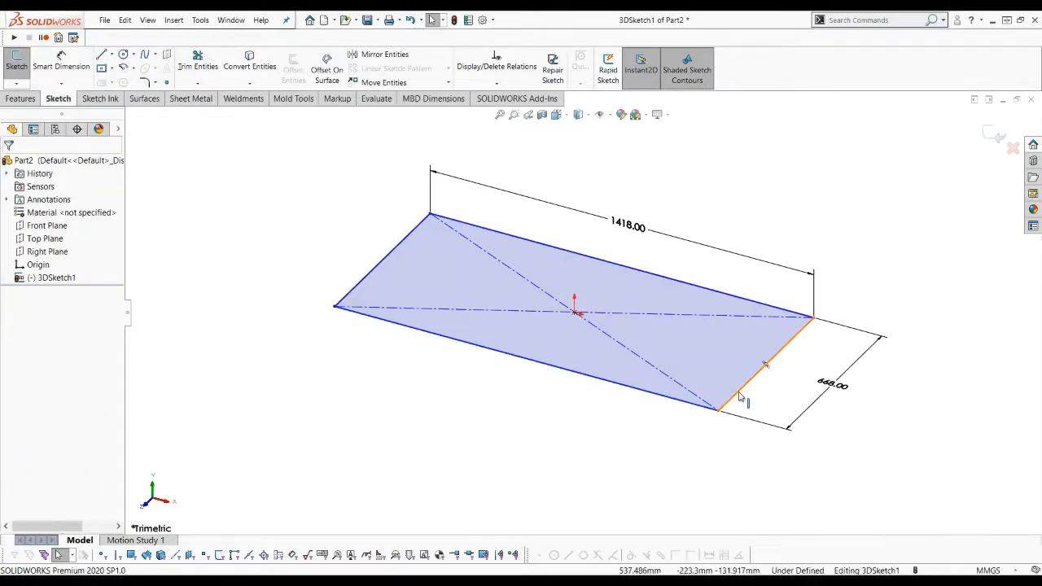
click(695, 412)
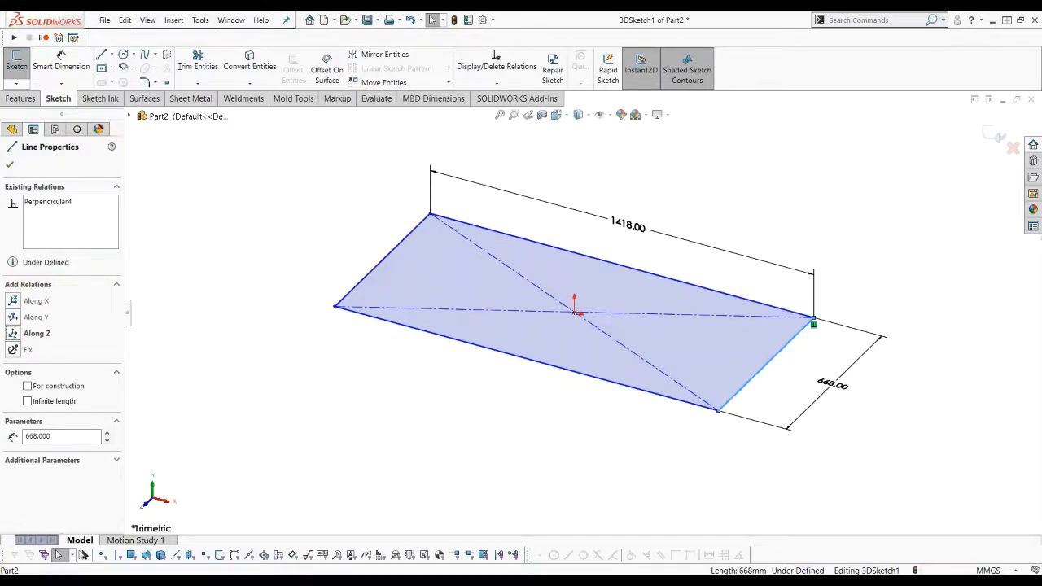
click(36, 333)
click(306, 390)
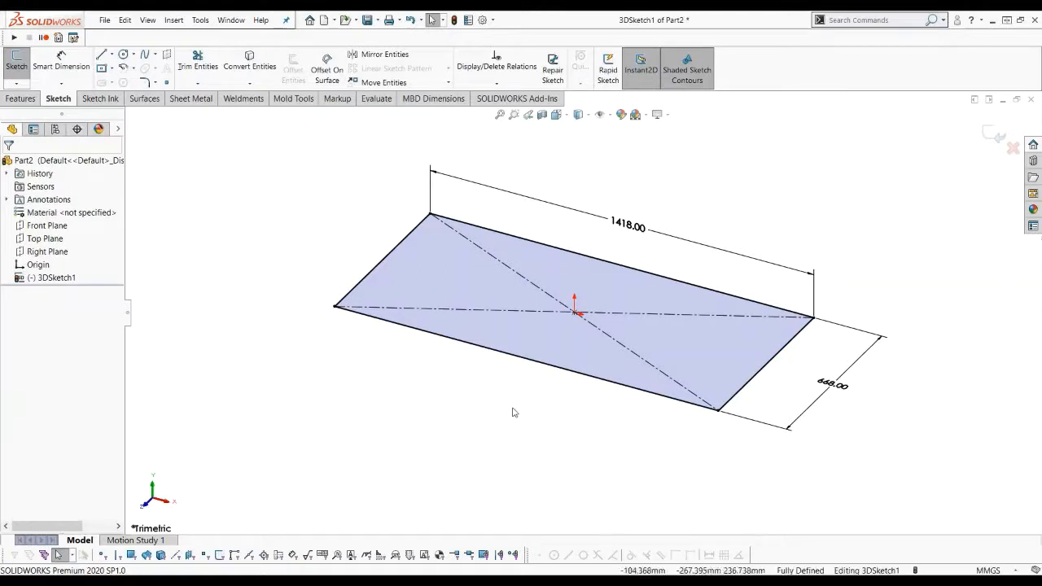
- Draw a vertical line downward from each of the four rectangle corners as table legs, the front-left one about 972 mm long
scroll(514, 404, up, 2)
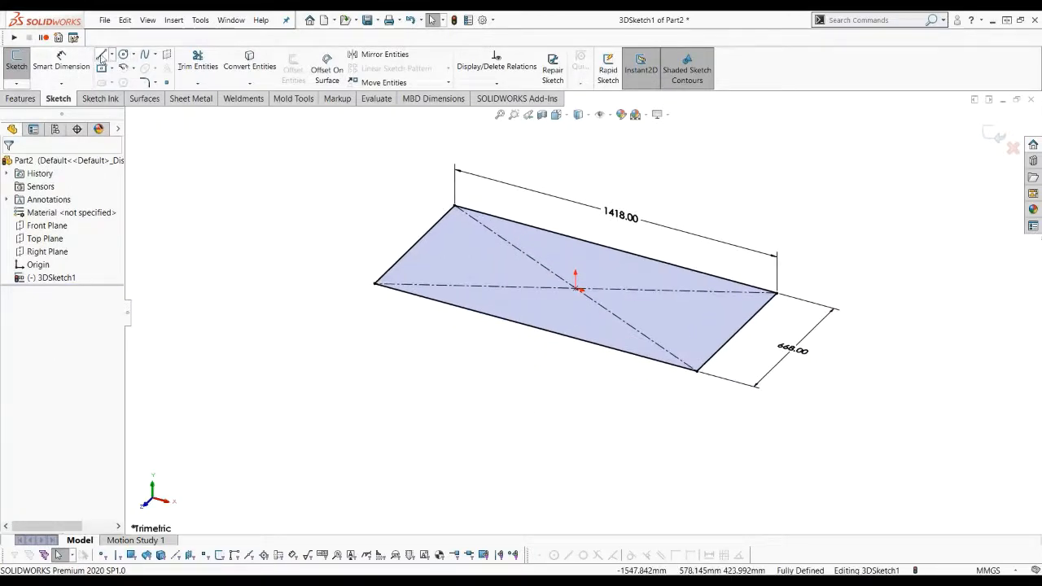
click(374, 284)
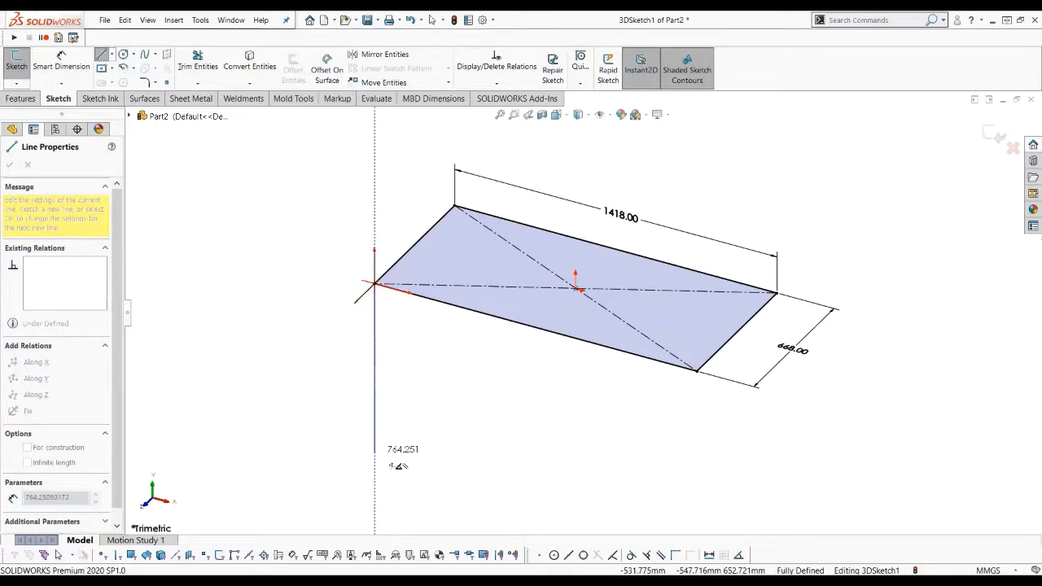
click(393, 510)
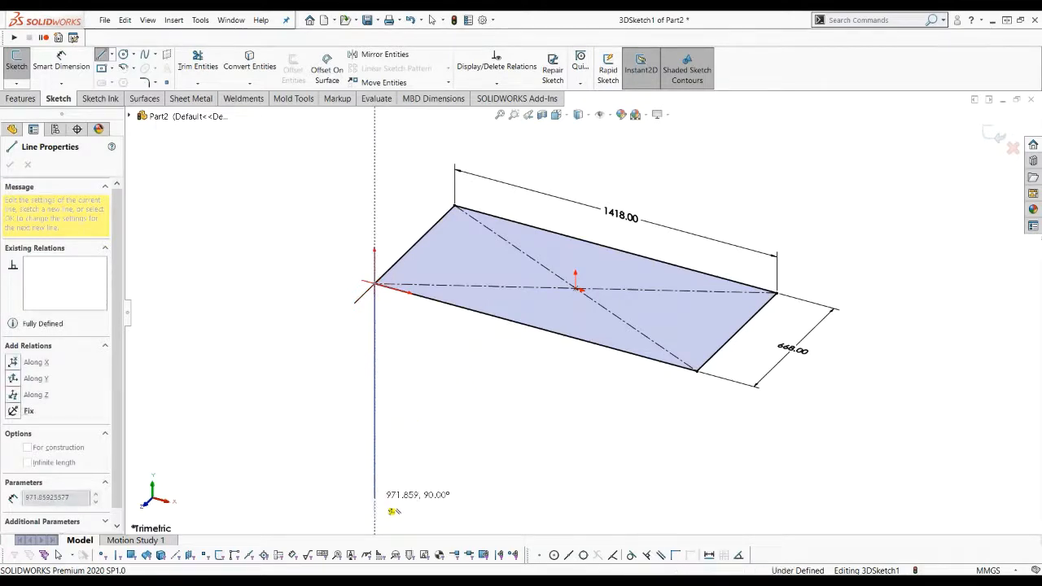
key(Escape)
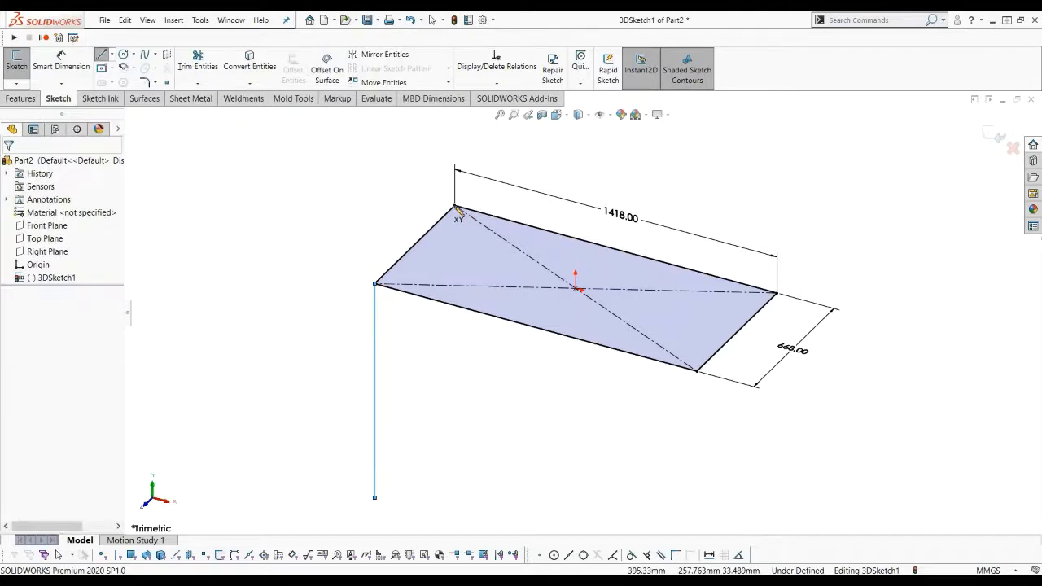
key(l)
mouse_move(454, 206)
mouse_down()
mouse_move(464, 431)
mouse_move(454, 496)
mouse_up()
key(Escape)
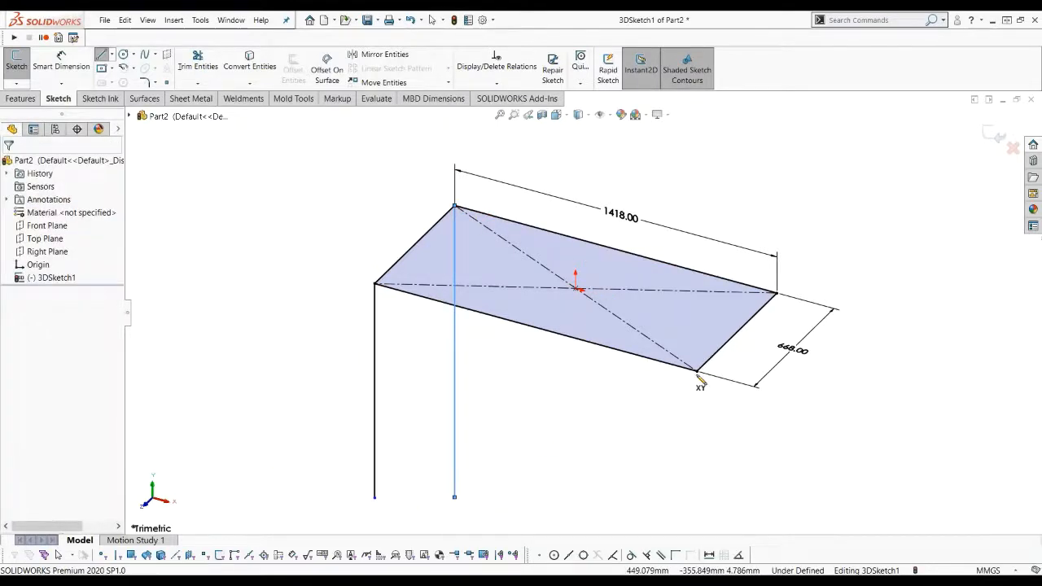
key(l)
mouse_move(697, 371)
mouse_down()
mouse_move(686, 489)
mouse_move(696, 516)
mouse_up()
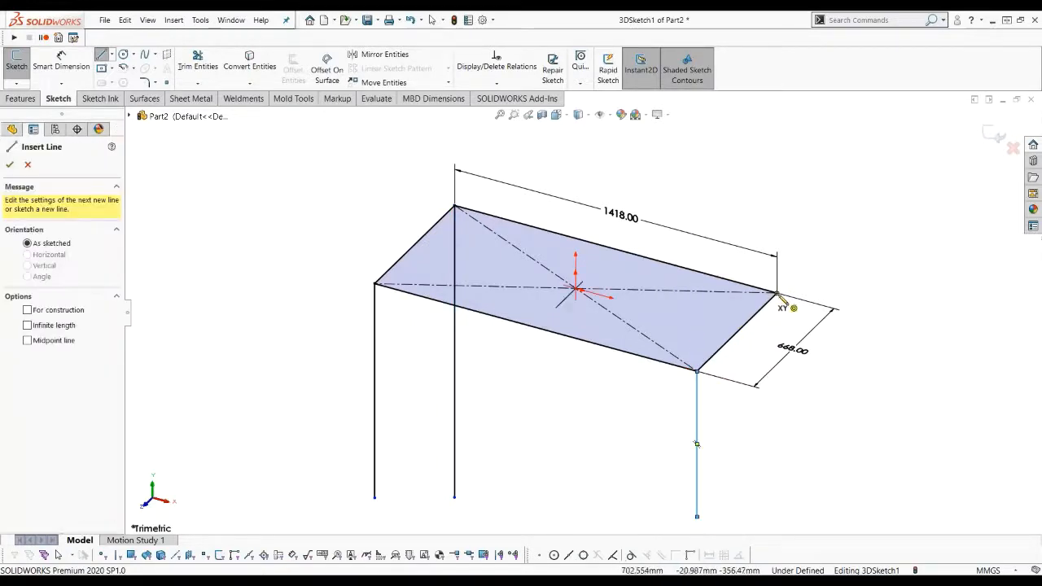
drag(777, 295, 778, 517)
key(Escape)
- Select all four vertical leg lines and make them equal in length
scroll(580, 317, up, 3)
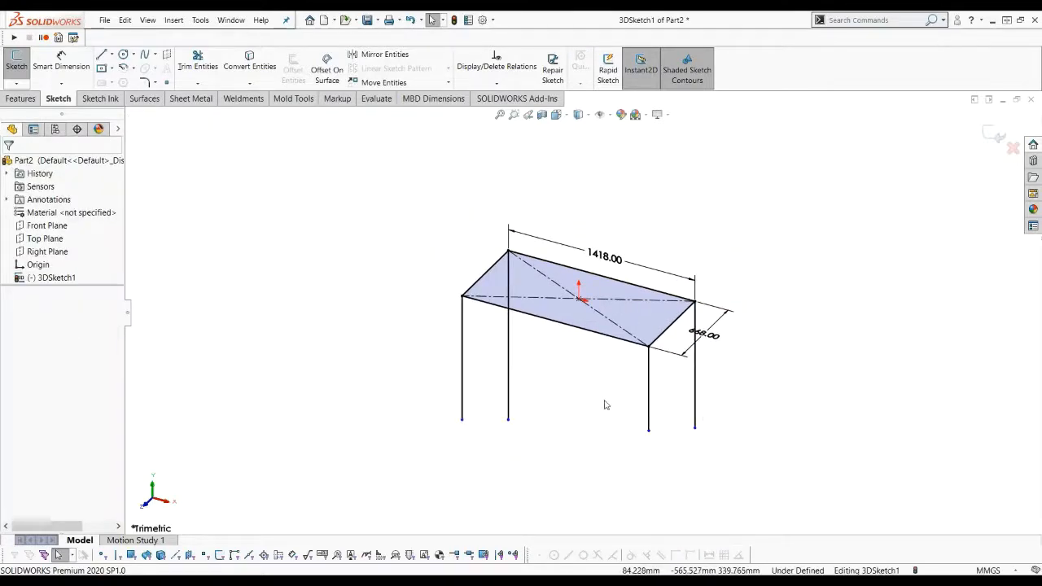
drag(772, 479, 413, 389)
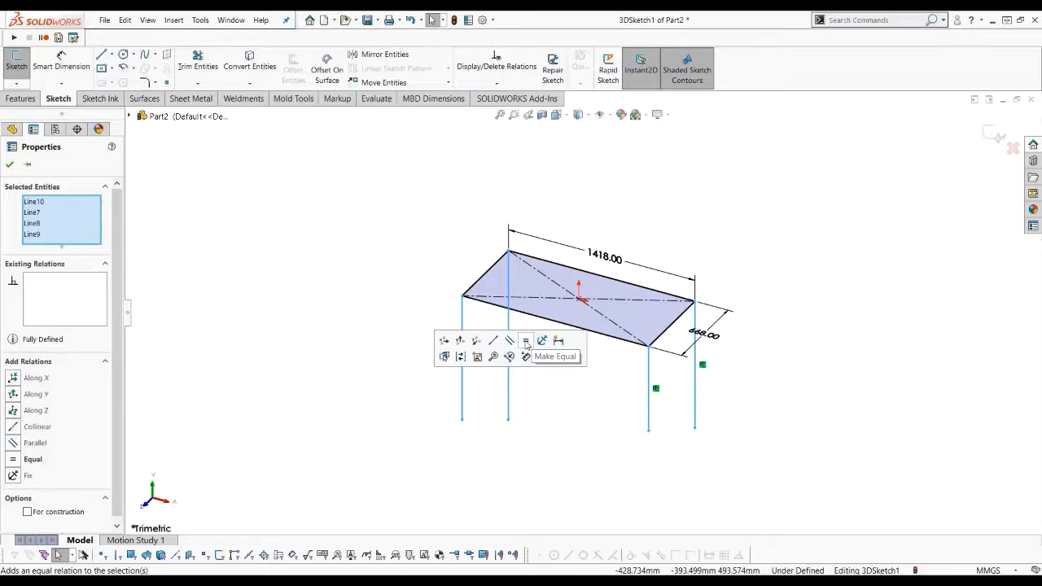
click(526, 343)
click(548, 459)
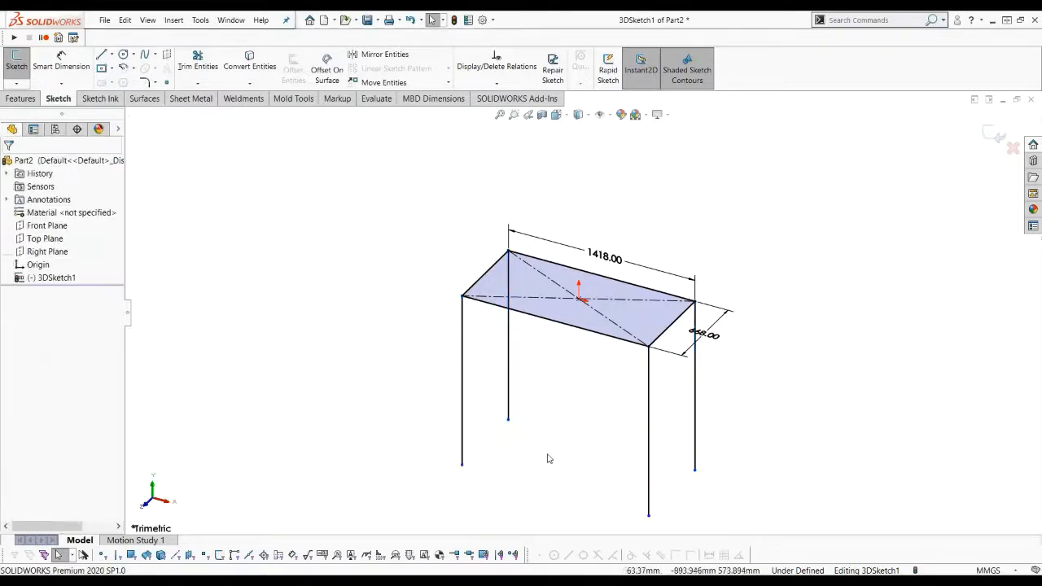
- Dimension the front-left table leg and set its length to 900 mm
right_drag(561, 436, 561, 376)
click(463, 384)
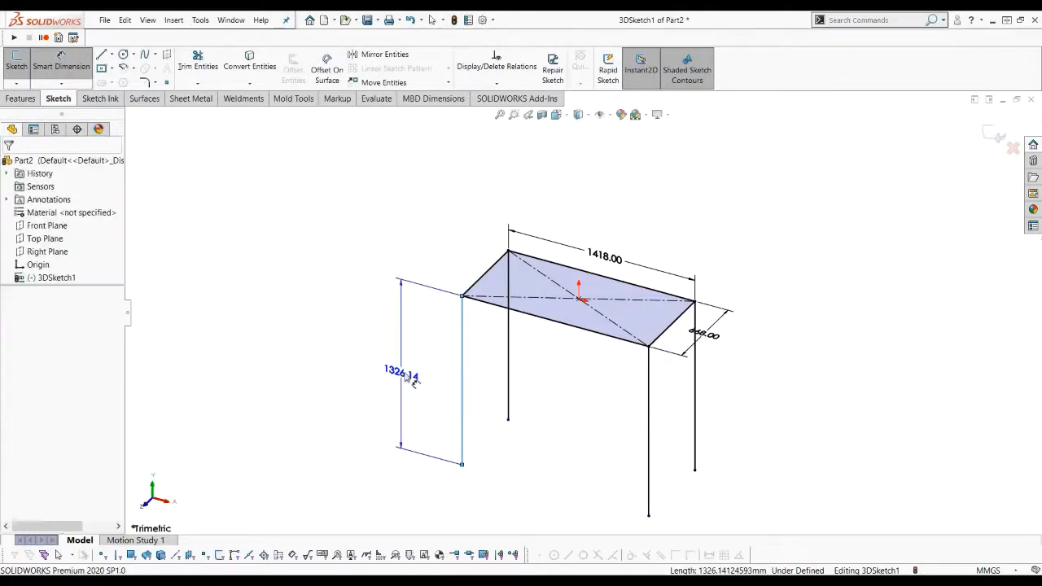
click(413, 379)
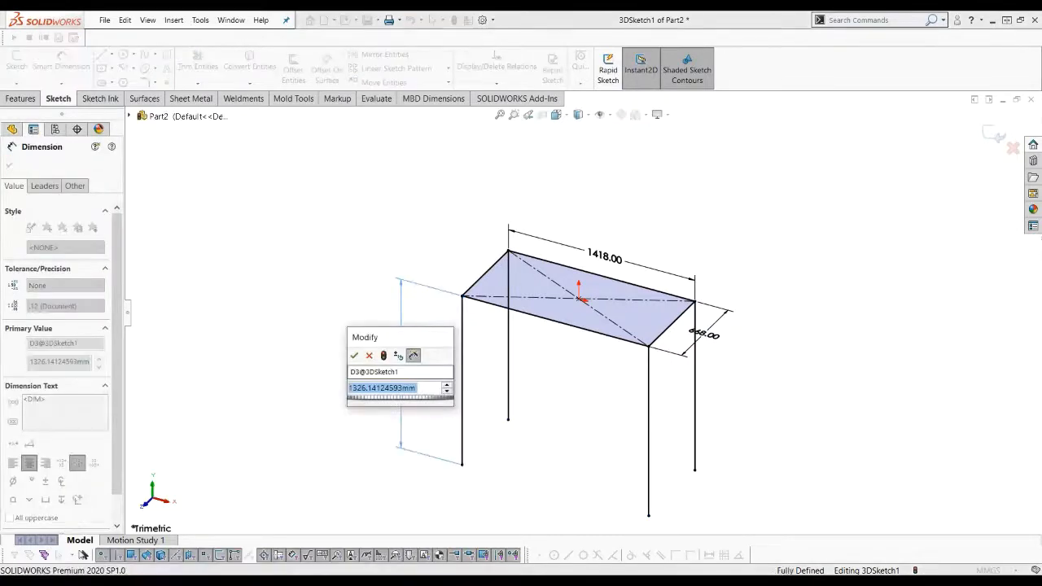
text(900)
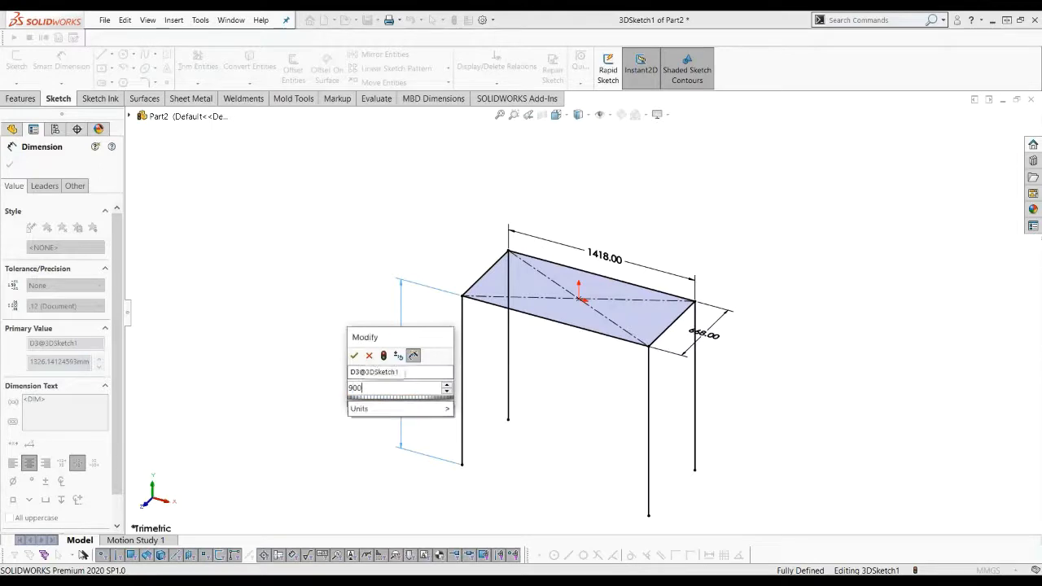
key(Return)
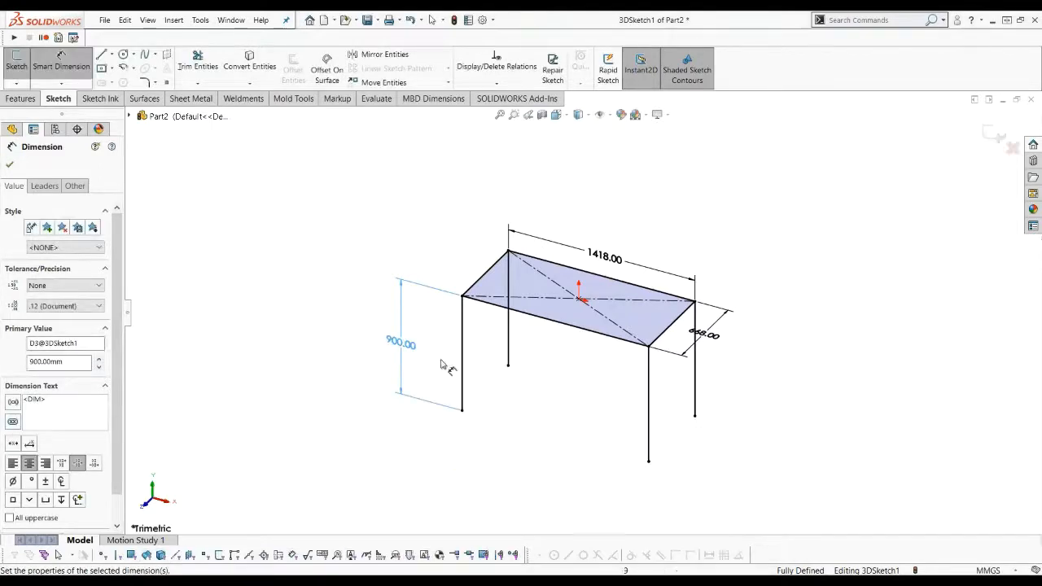
key(Escape)
scroll(500, 372, down, 3)
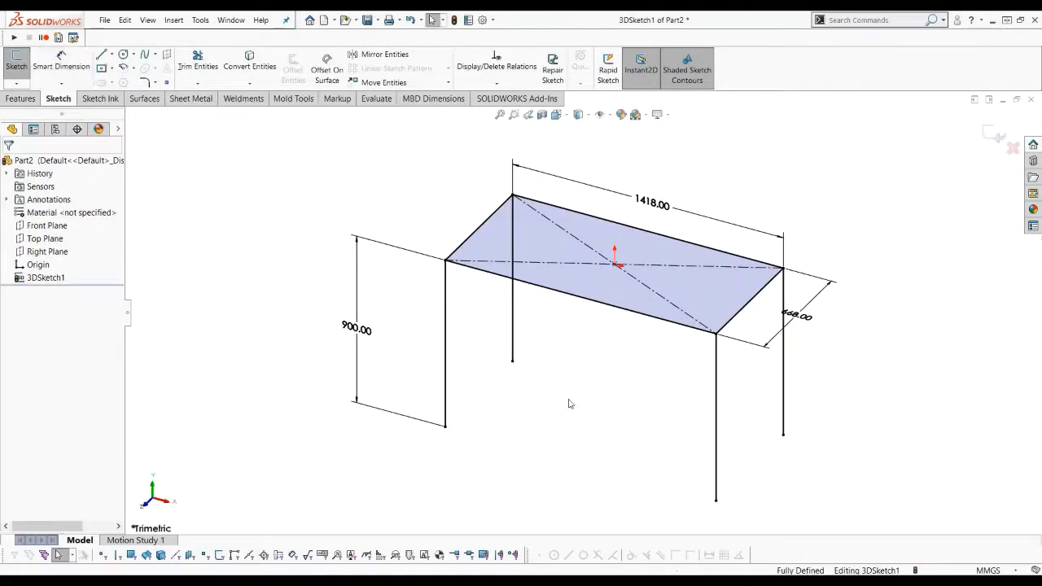
scroll(505, 277, down, 2)
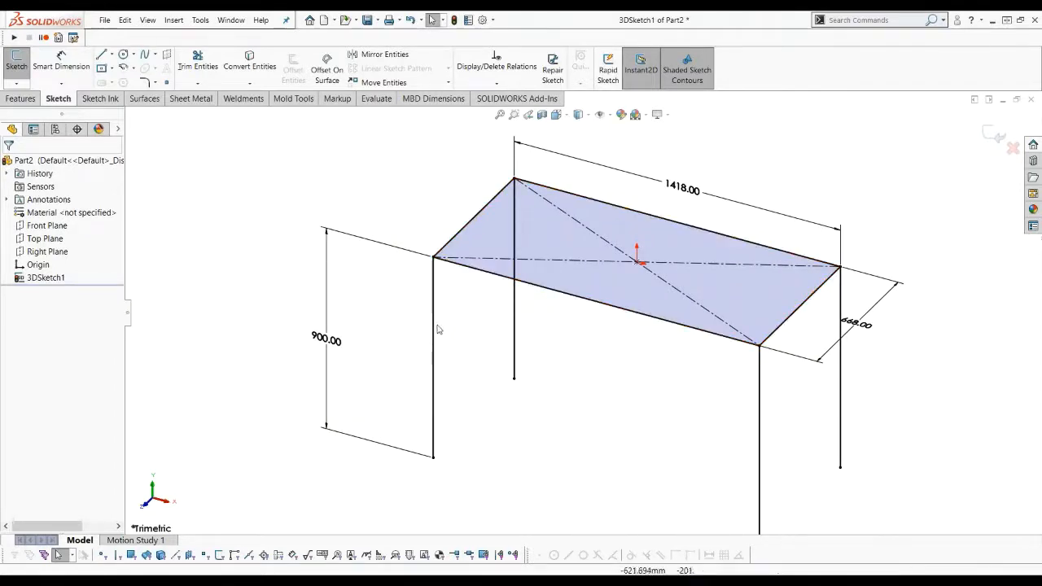
- Draw a 45° brace line about 328 mm long from the upper front-left leg to the rectangle's front long edge
click(101, 59)
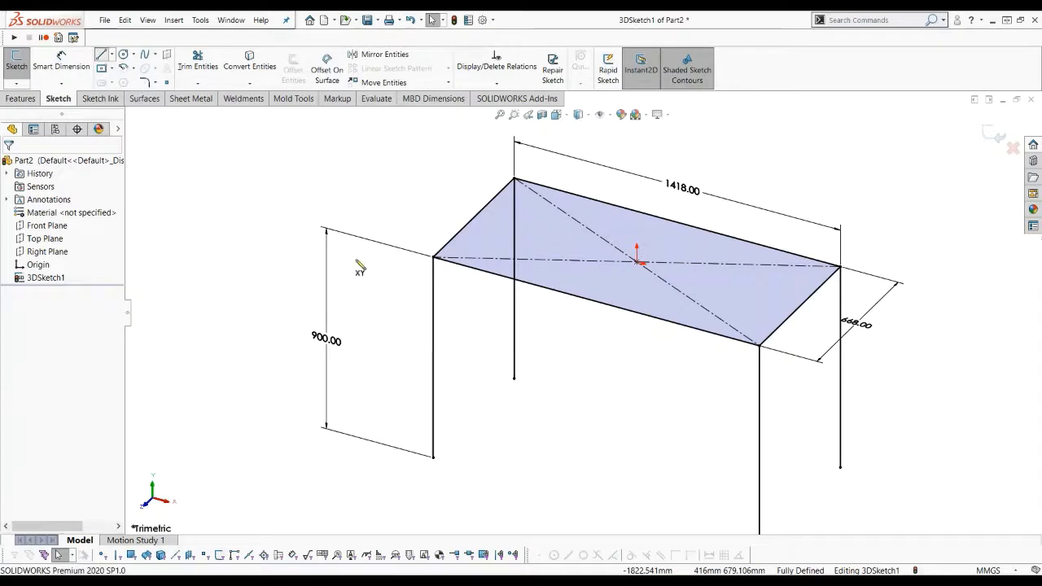
click(435, 310)
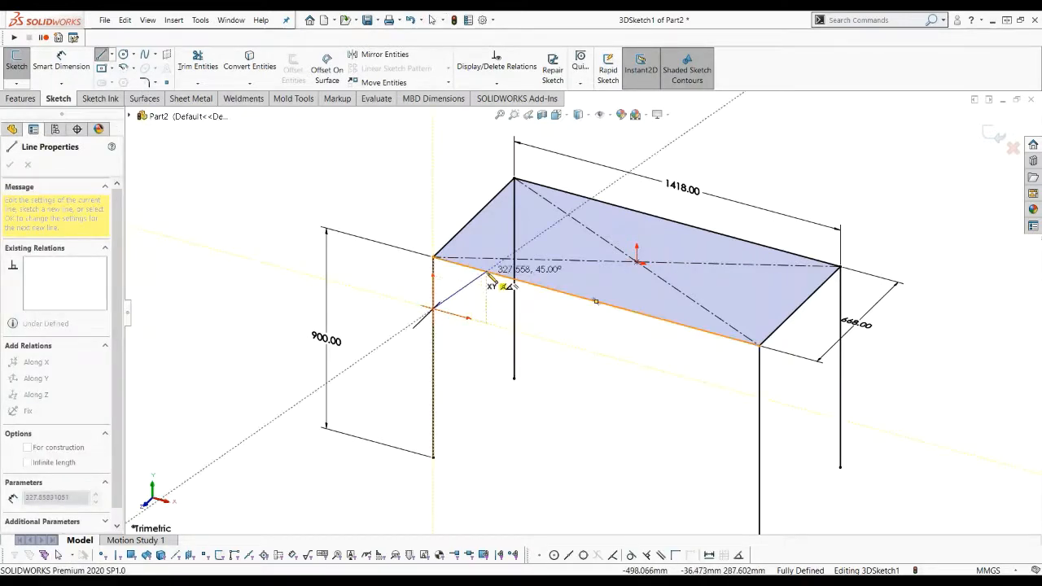
double_click(486, 271)
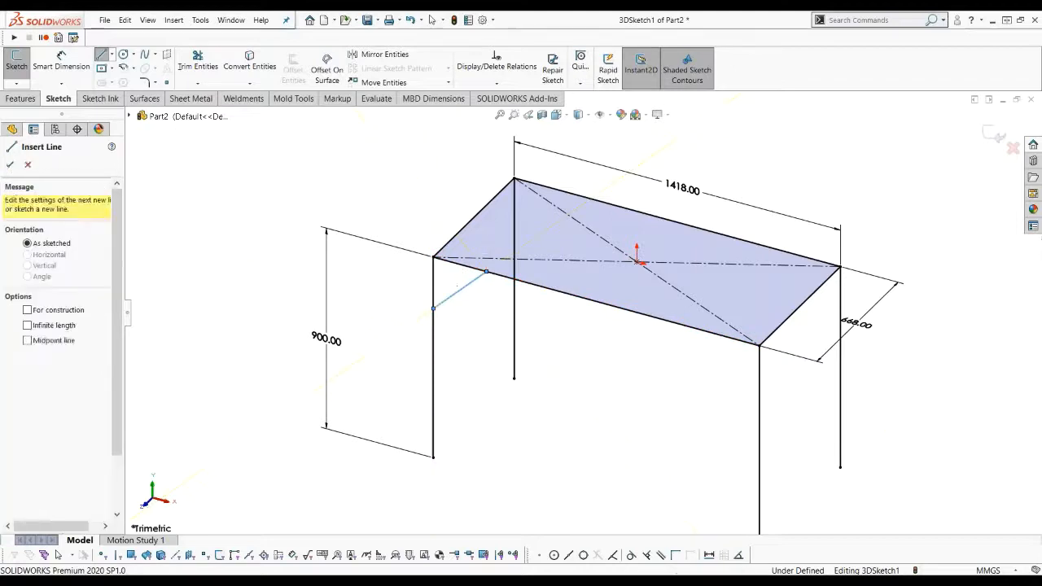
key(Escape)
right_drag(481, 344, 477, 305)
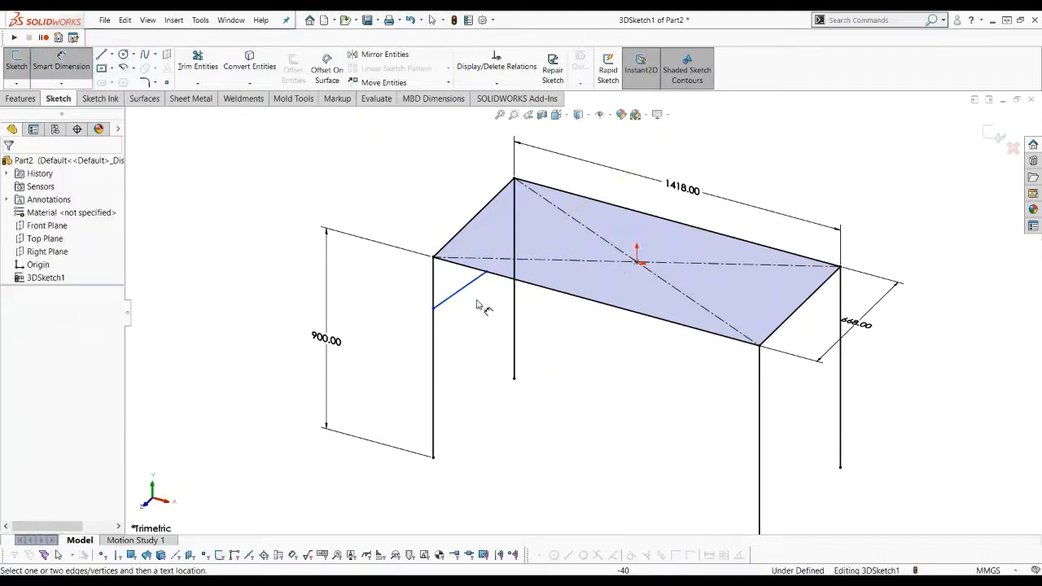
key(Escape)
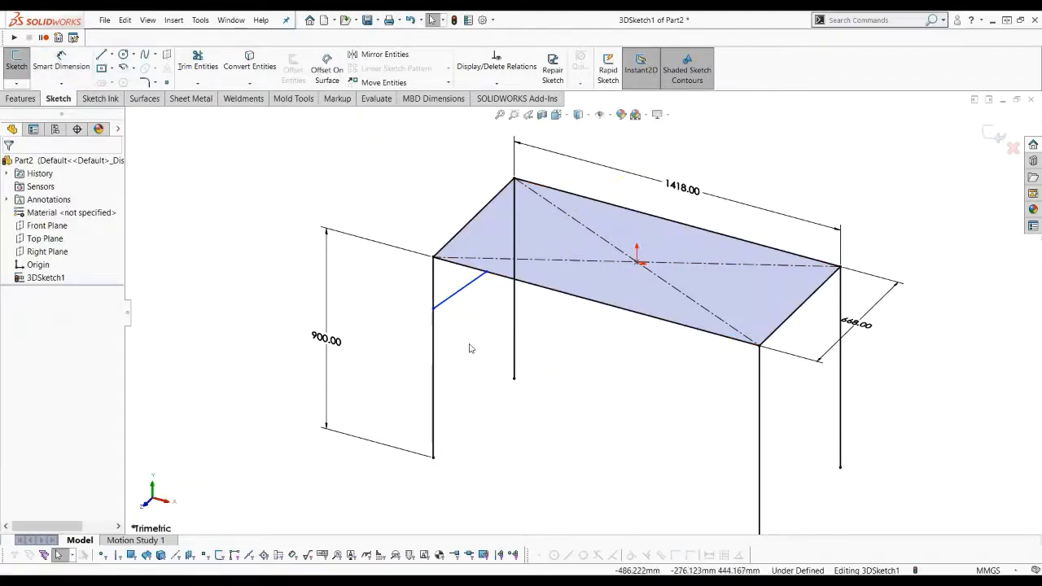
- Draw a second brace line about 277 mm long from the first brace's leg endpoint to the rectangle's left short edge
mouse_move(470, 348)
middle_down()
mouse_move(561, 390)
mouse_move(656, 387)
middle_up()
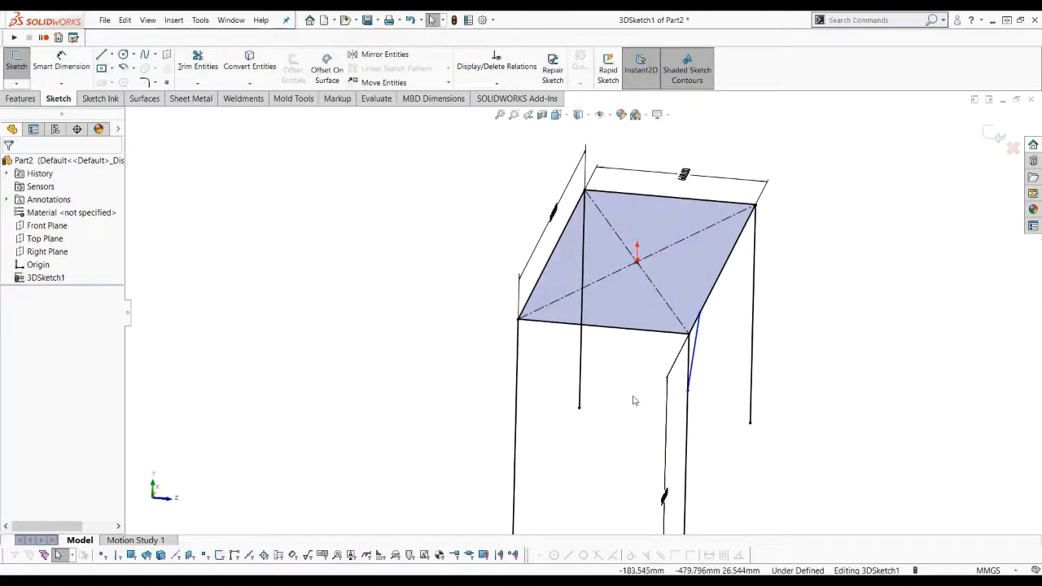
key(l)
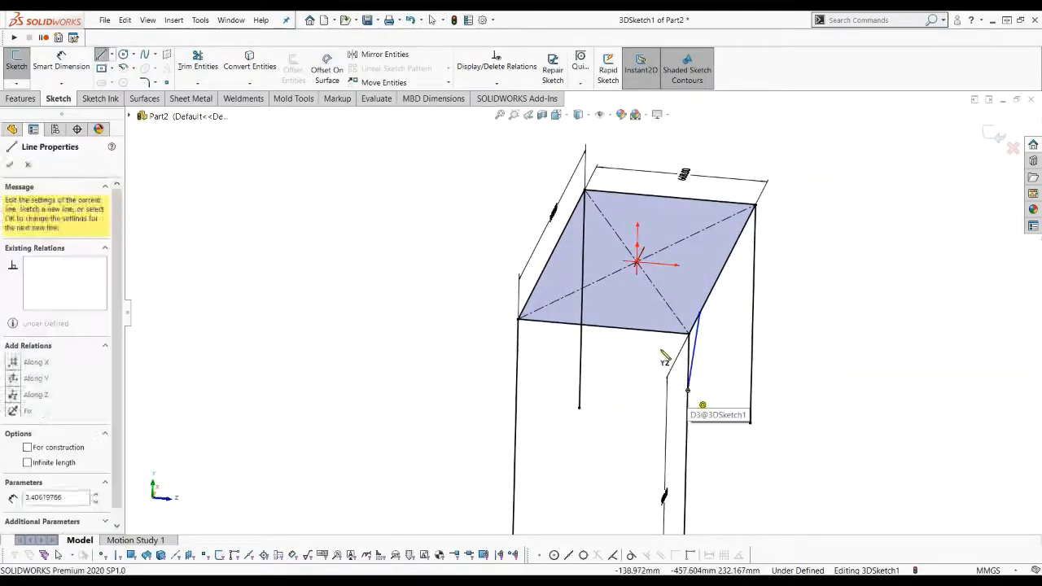
click(688, 390)
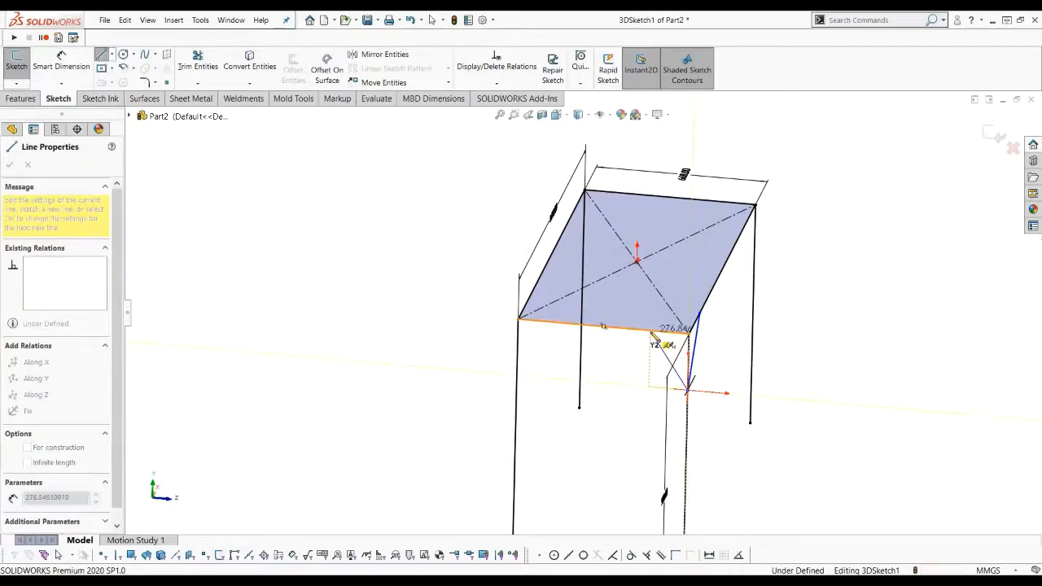
click(652, 333)
key(Escape)
key(d)
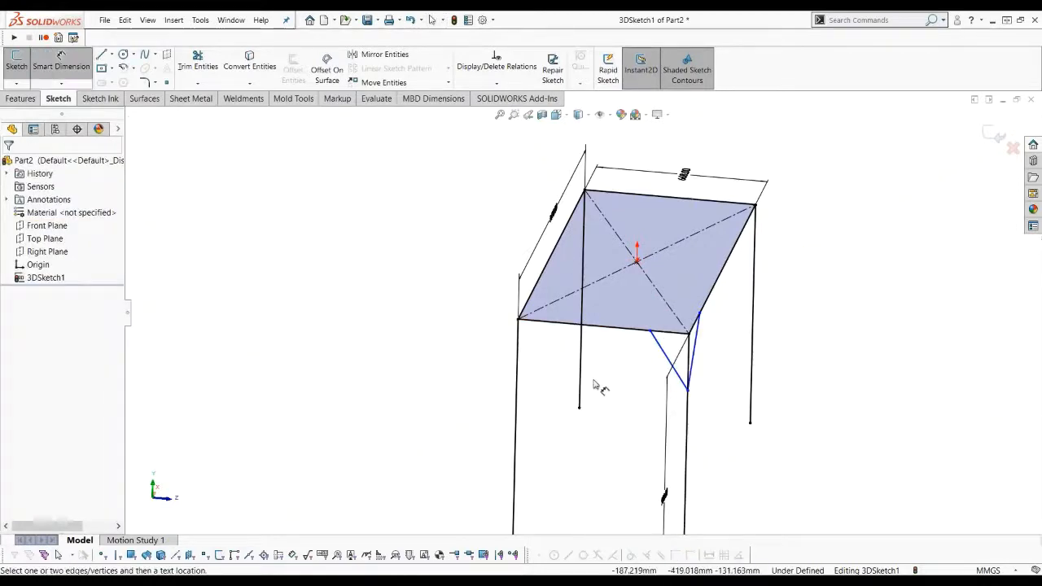
middle_drag(615, 381, 477, 377)
scroll(487, 301, down, 3)
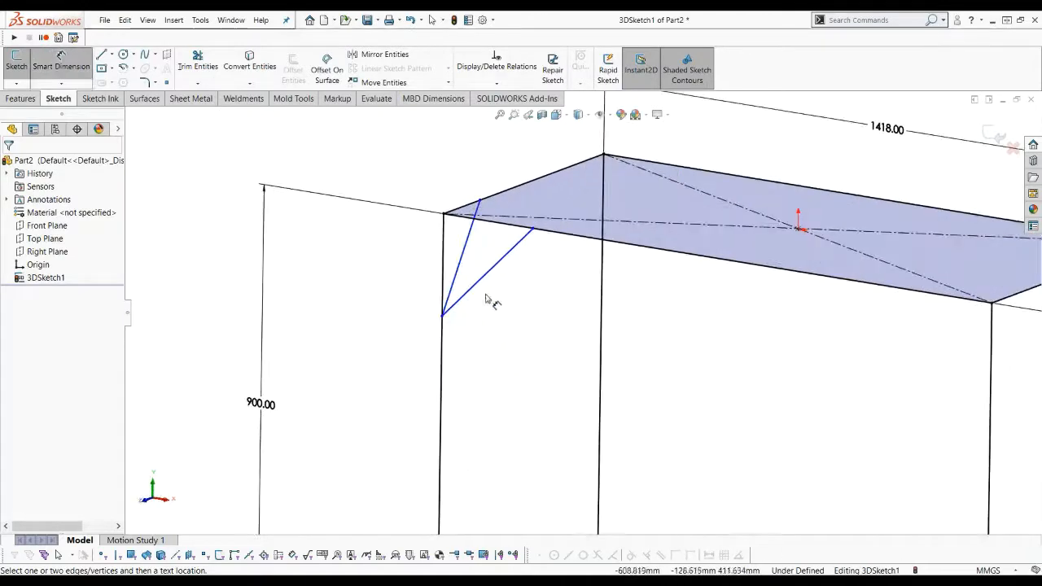
key(Escape)
- Make the two brace lines at the front-left leg equal in length
scroll(502, 303, up, 2)
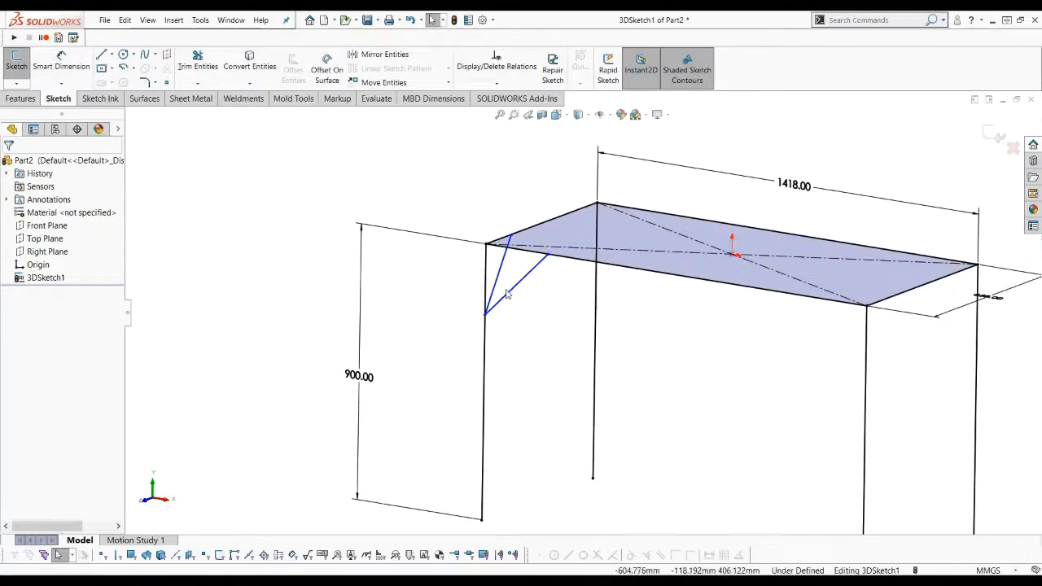
click(509, 297)
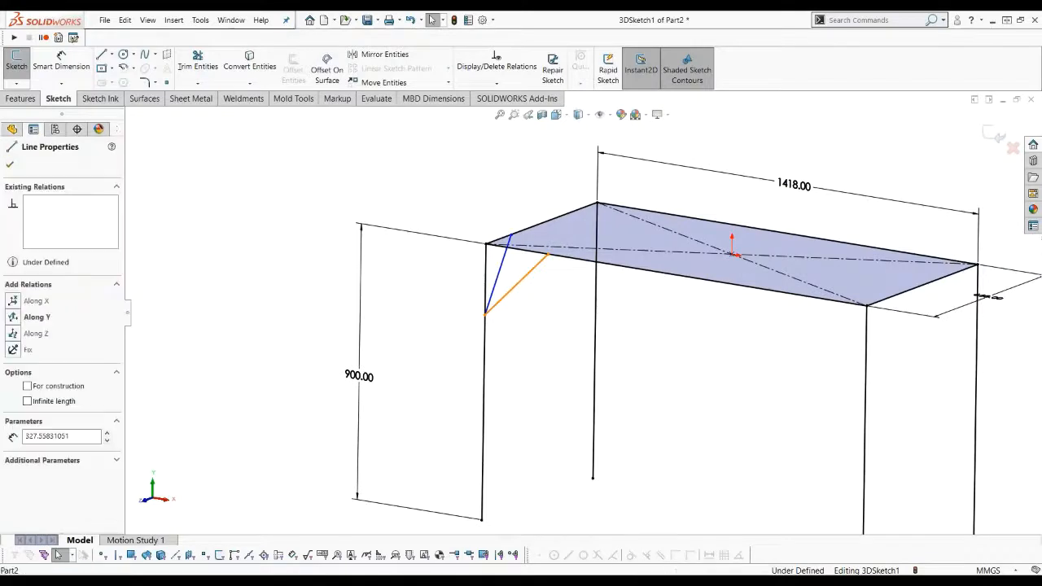
ctrl+click(499, 282)
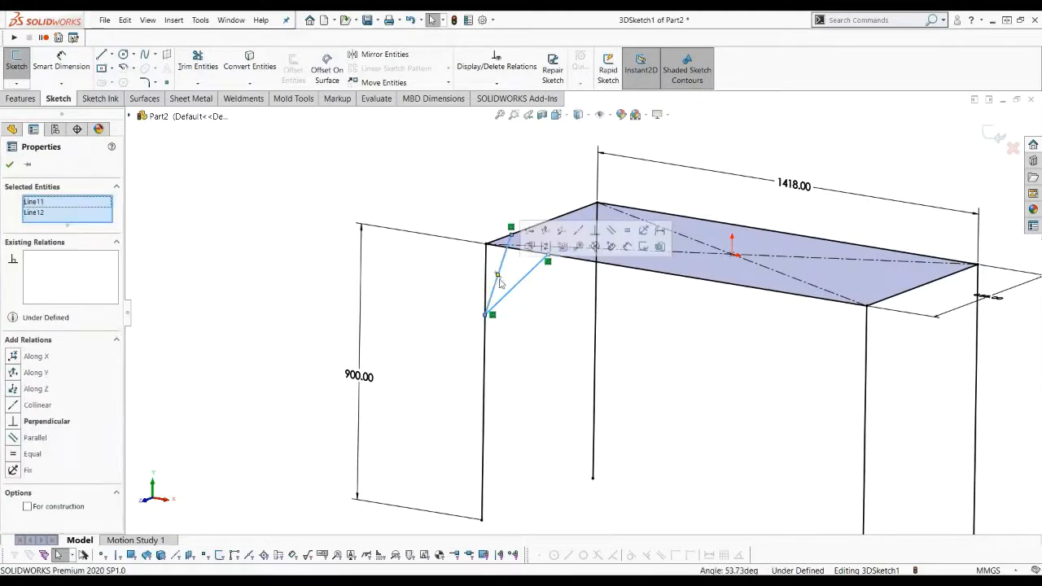
click(627, 233)
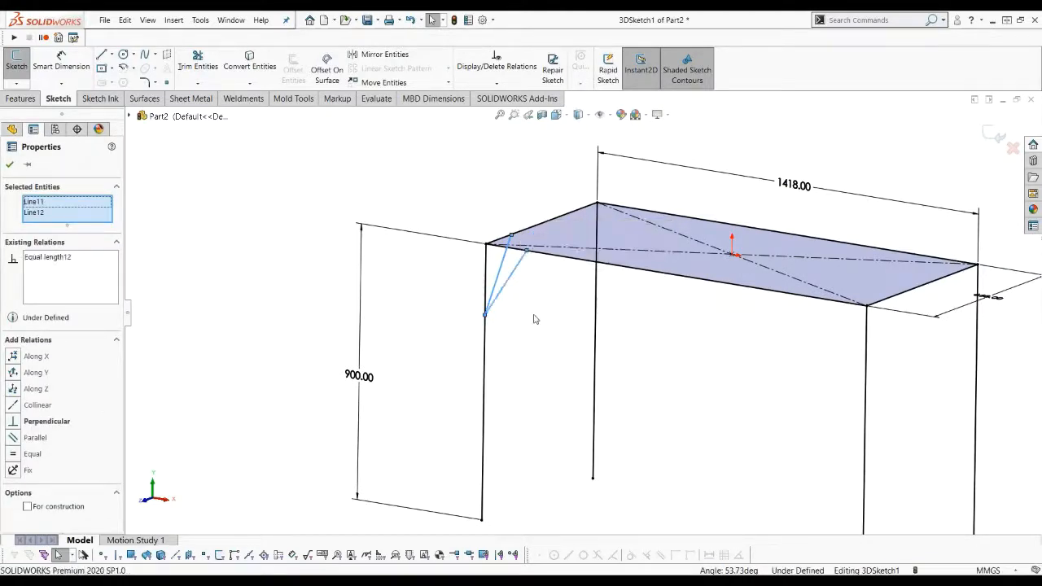
click(530, 293)
- Dimension the vertical distance from the front long edge to the braces' shared leg endpoint as 300 mm
scroll(525, 289, down, 2)
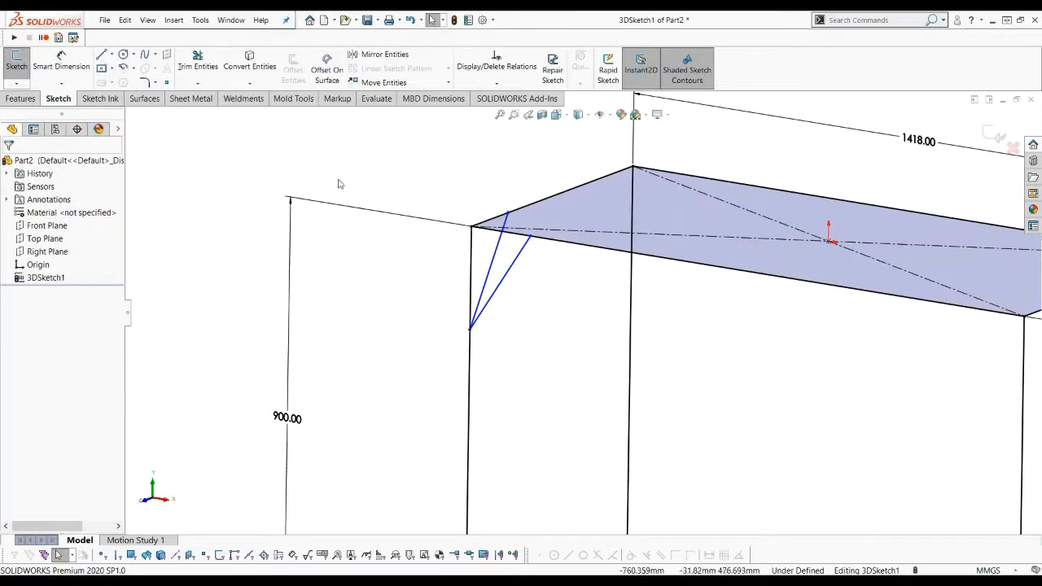
click(62, 67)
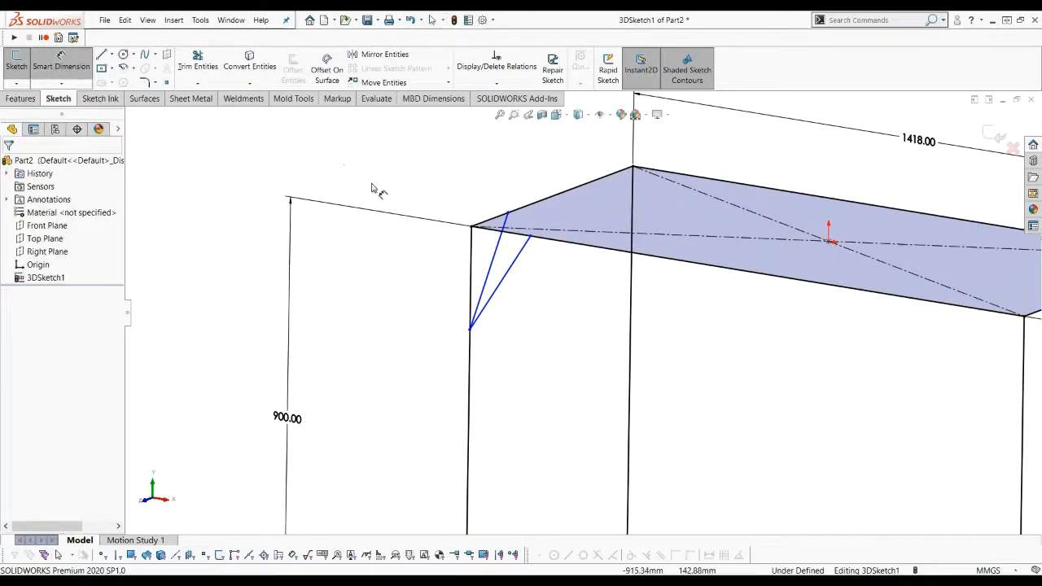
click(492, 231)
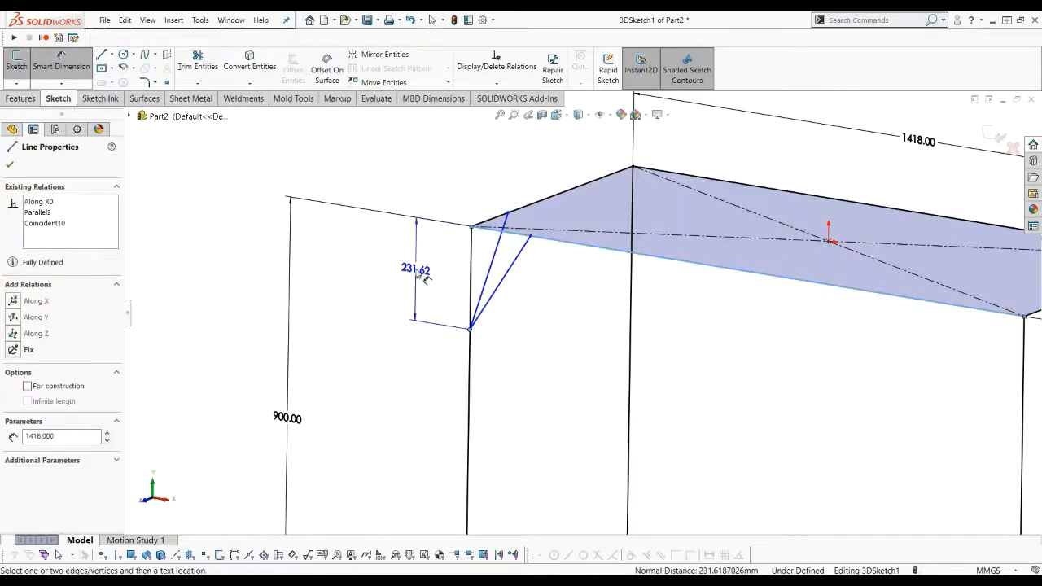
click(419, 273)
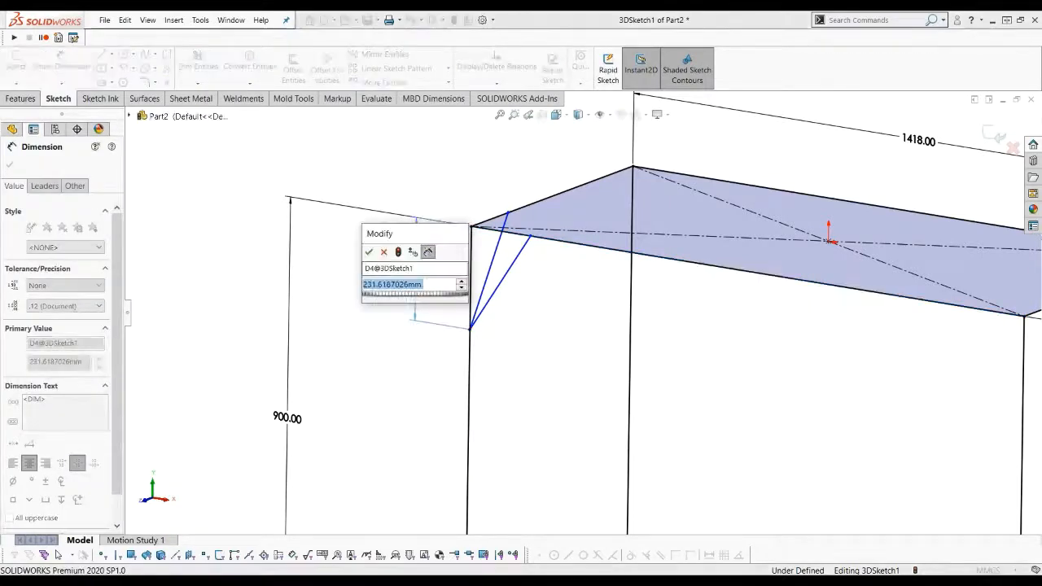
text(300)
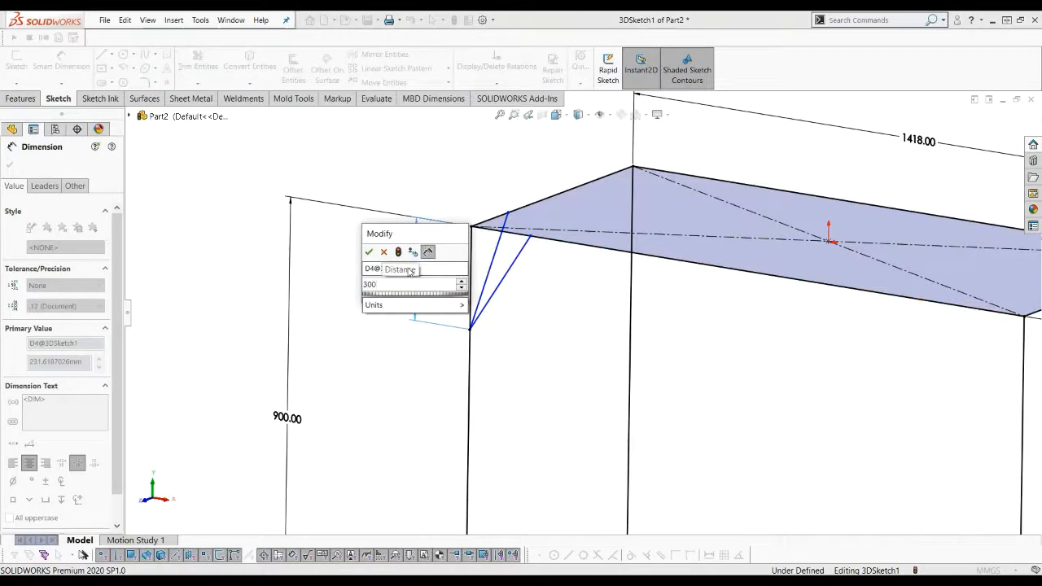
key(Return)
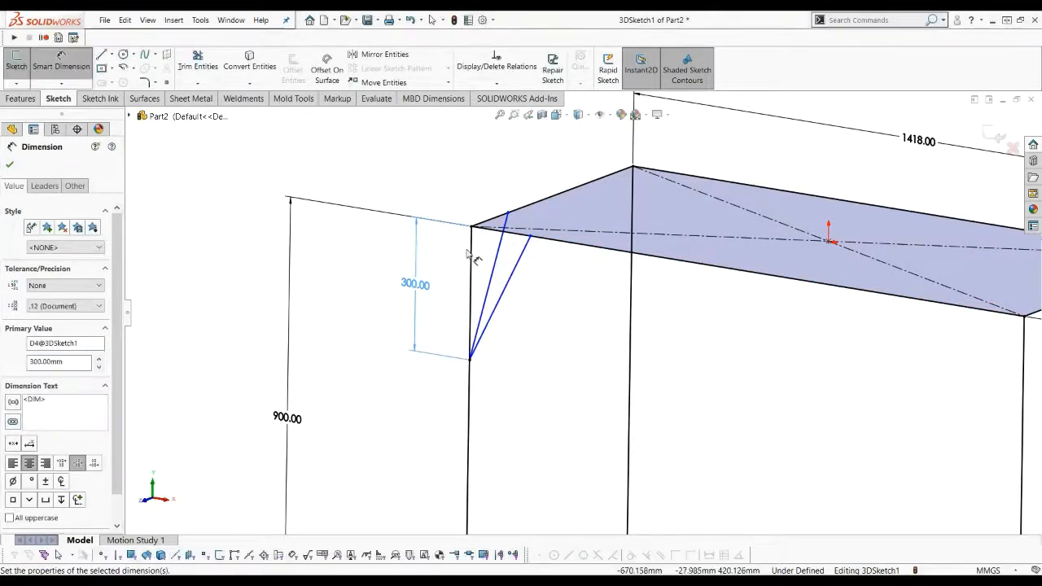
- Dimension the distance from the front-left leg to the brace's endpoint on the front long edge as 300 mm
click(471, 259)
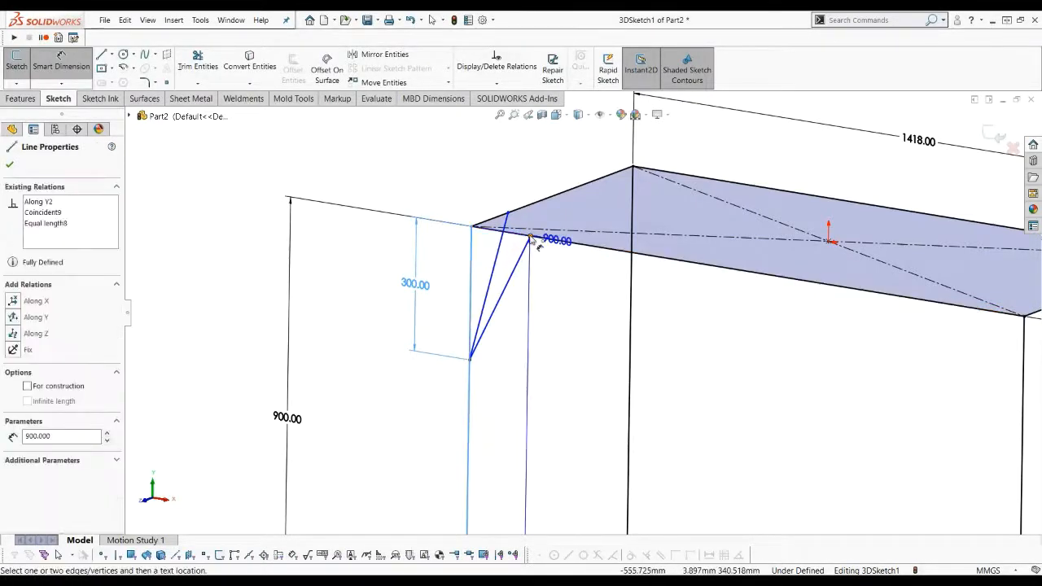
click(531, 238)
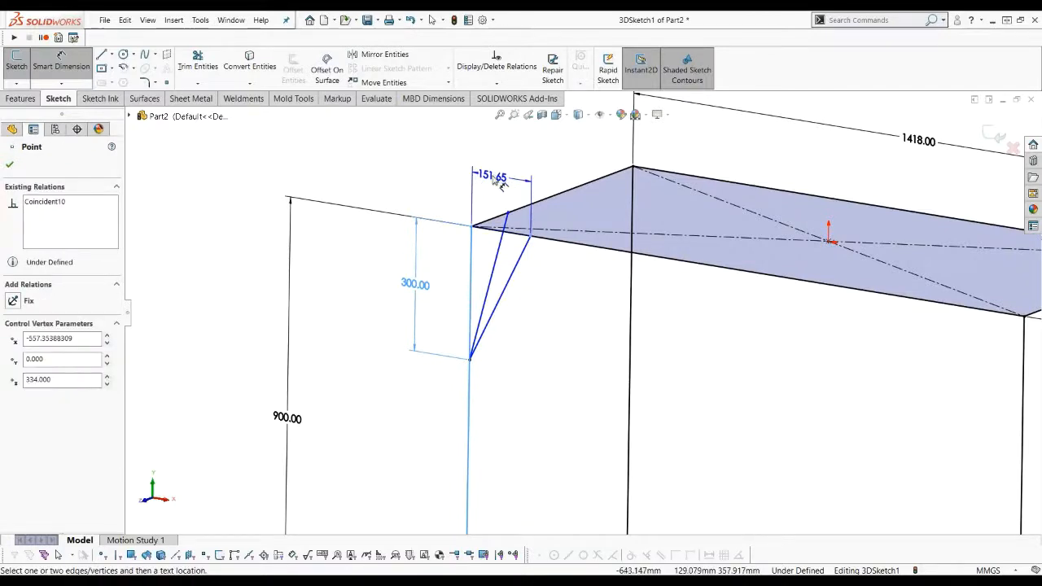
click(498, 182)
click(503, 185)
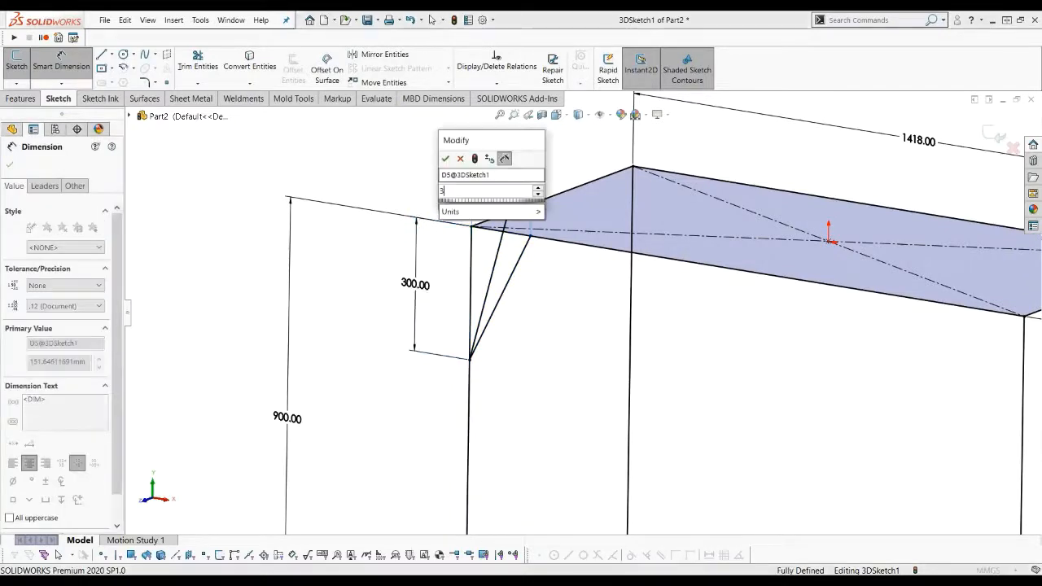
text(300)
key(Return)
scroll(532, 339, up, 4)
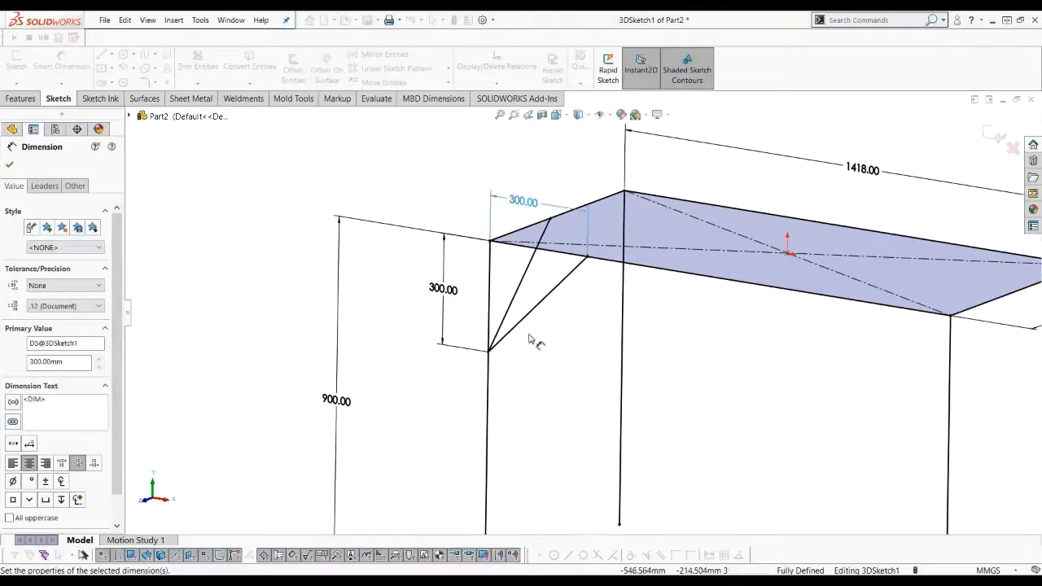
key(Escape)
- Exit the 3D sketch of the table frame, deselect it, and bring up the weldment commands
mouse_move(596, 358)
middle_down()
mouse_move(653, 355)
mouse_move(651, 377)
middle_up()
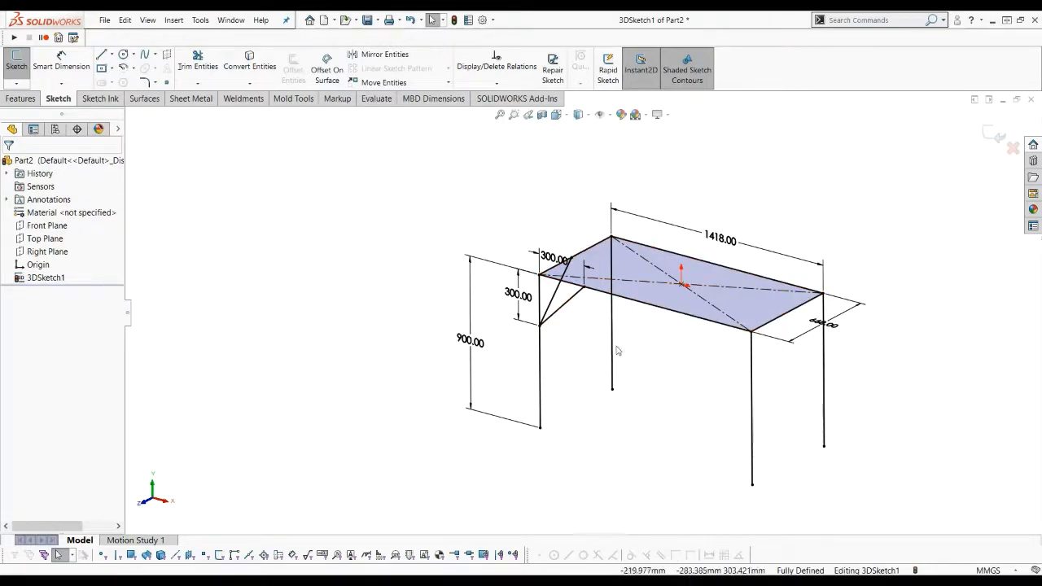
click(991, 136)
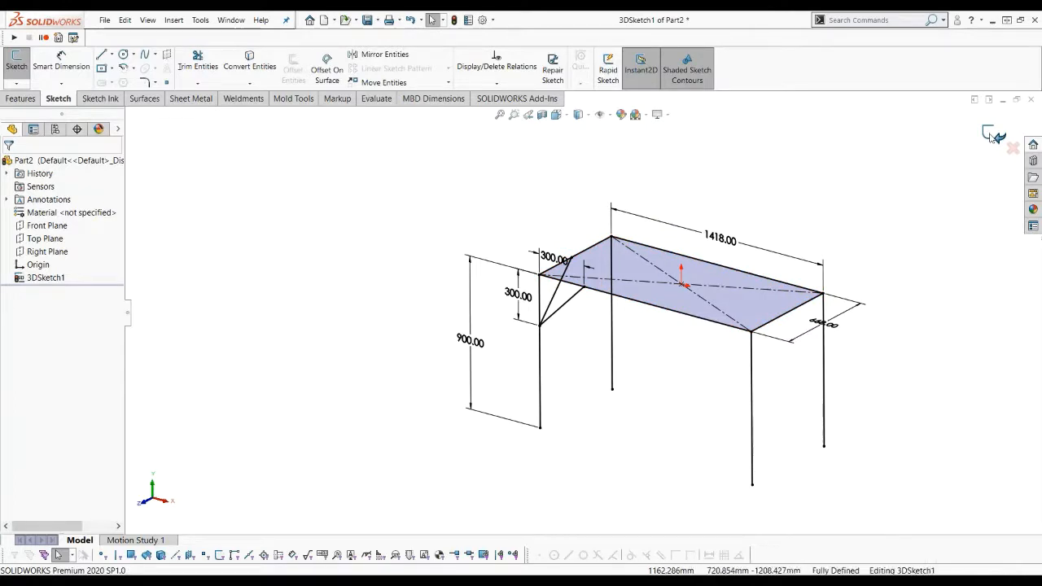
scroll(889, 384, down, 1)
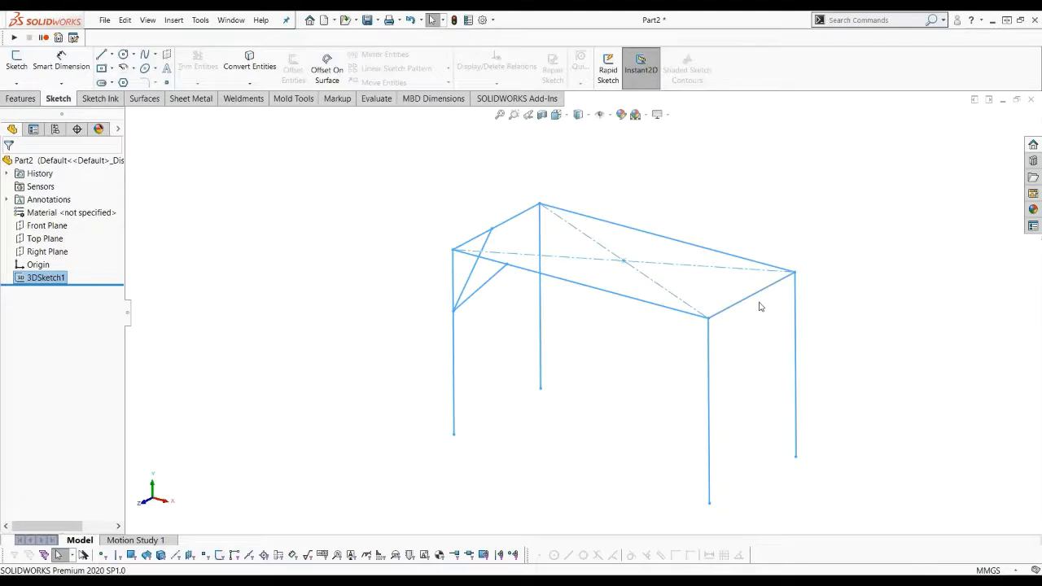
scroll(760, 308, down, 1)
scroll(760, 335, up, 2)
click(842, 324)
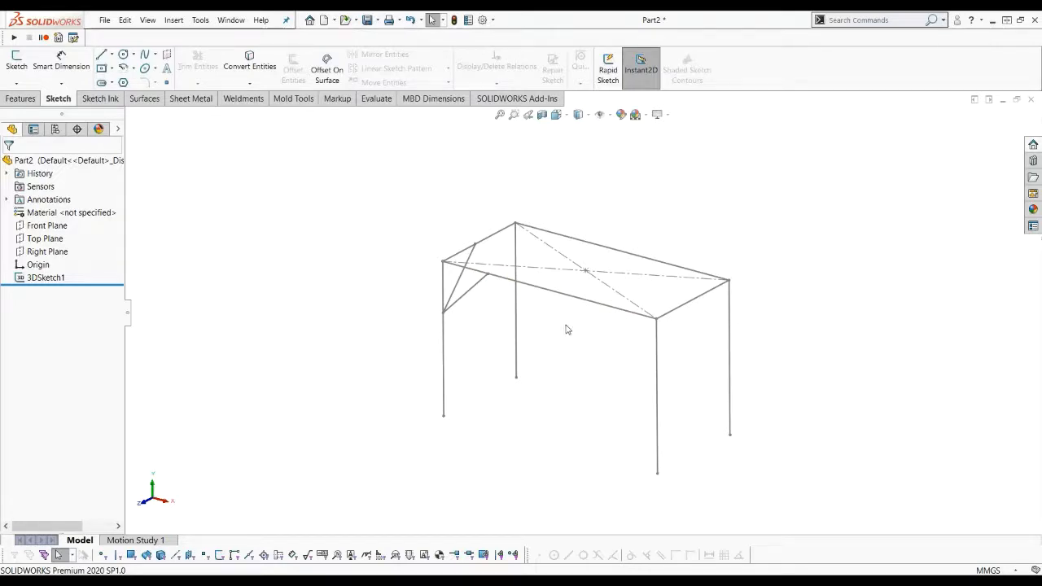
click(243, 101)
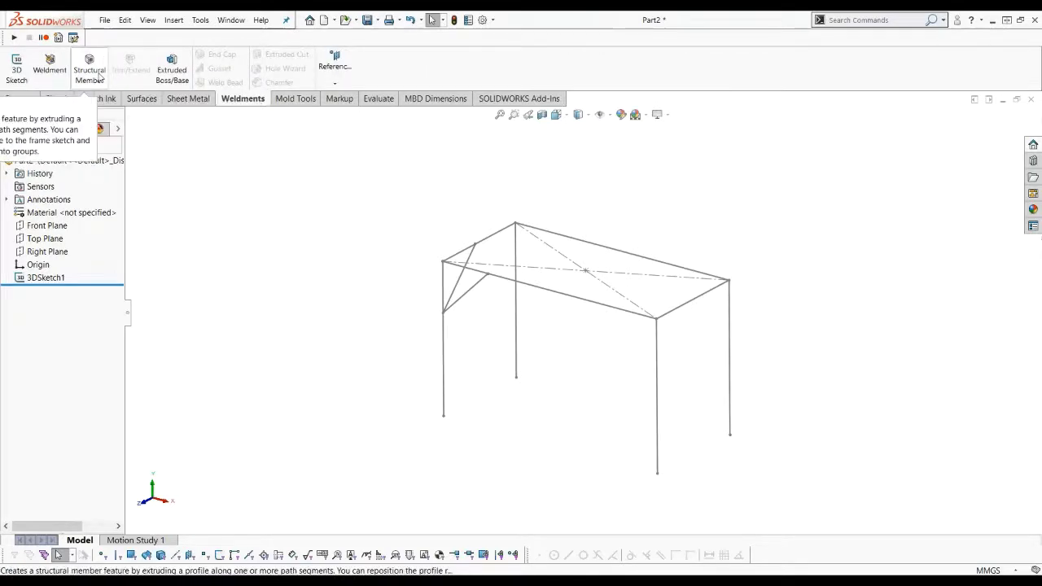
- Start a structural member for the table frame and check the available profile standards
click(91, 72)
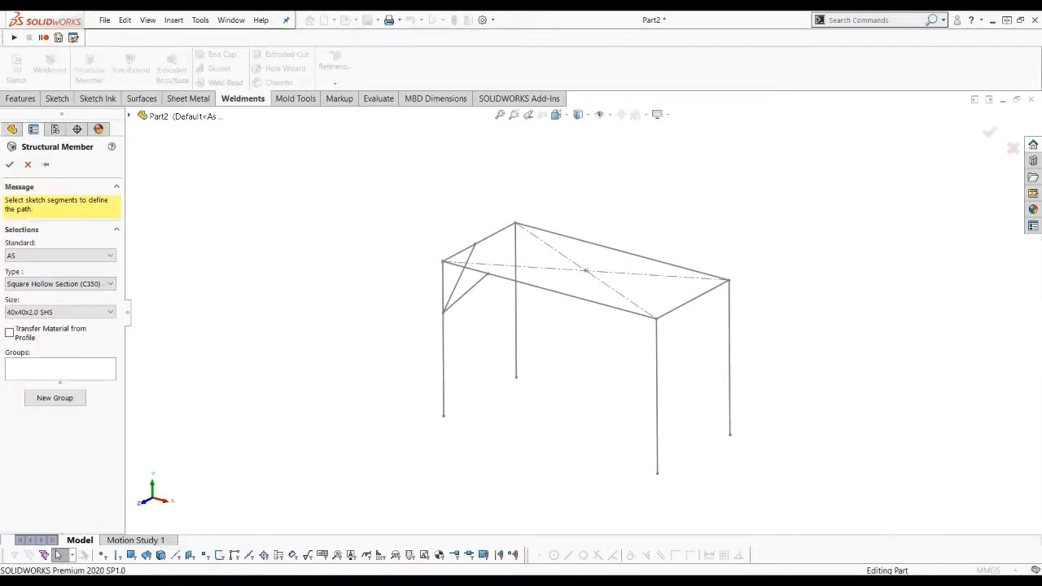
click(92, 257)
click(92, 258)
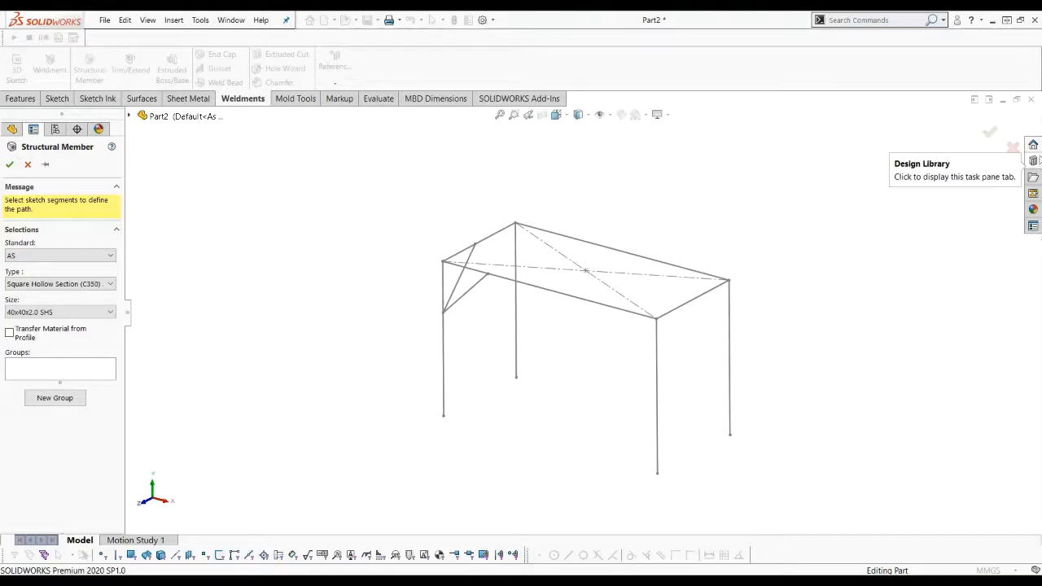
- Look up the Weldments folder under SOLIDWORKS Content in the Design Library, and cancel the open structural member
click(1032, 144)
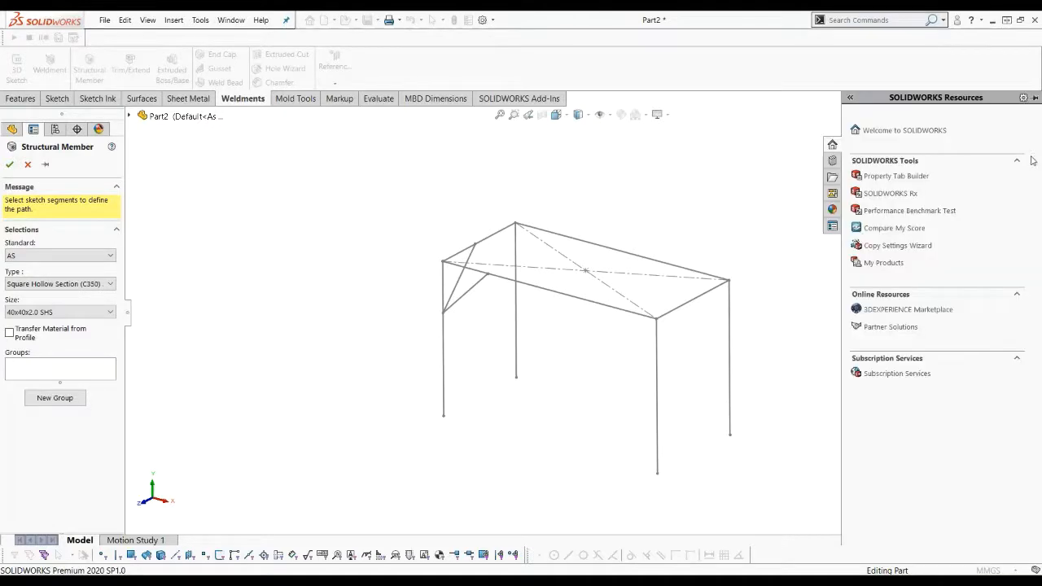
click(832, 161)
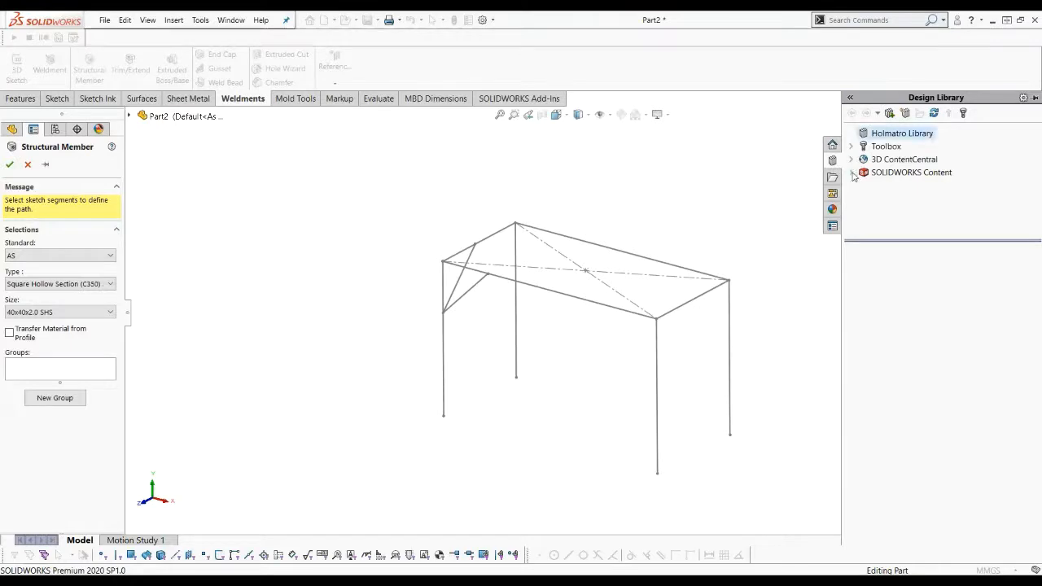
click(852, 173)
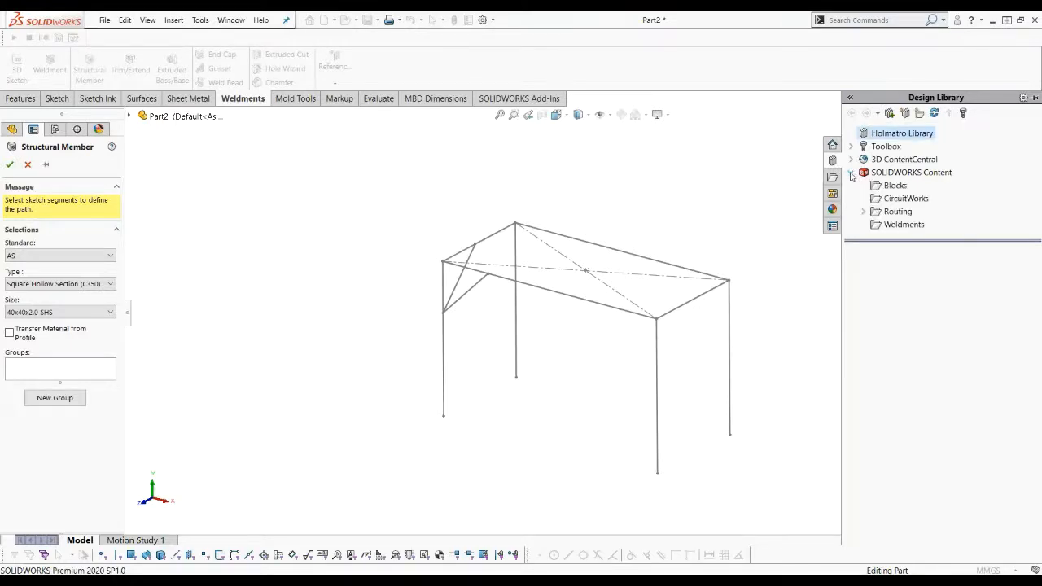
click(900, 229)
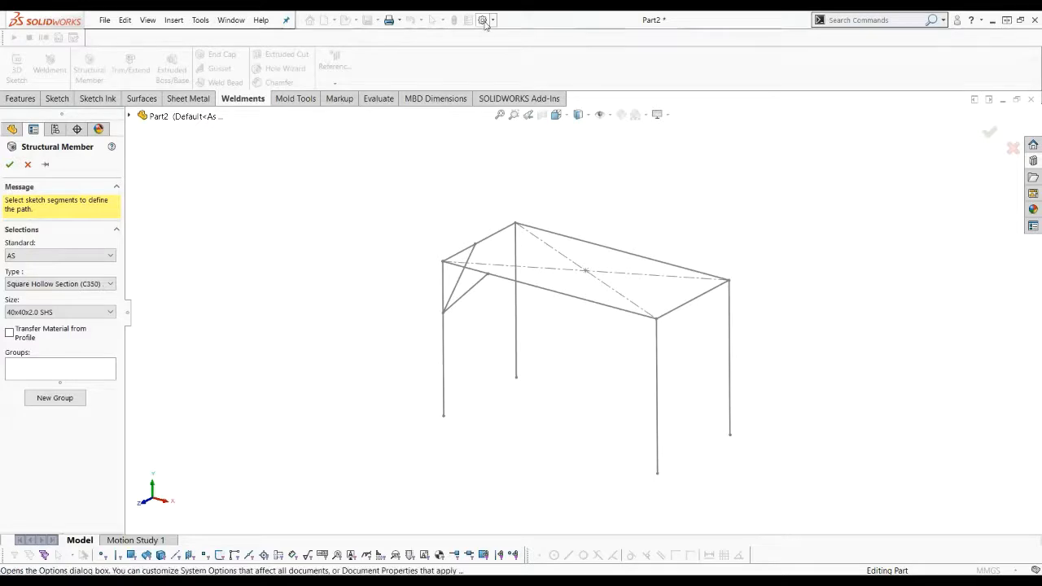
click(29, 166)
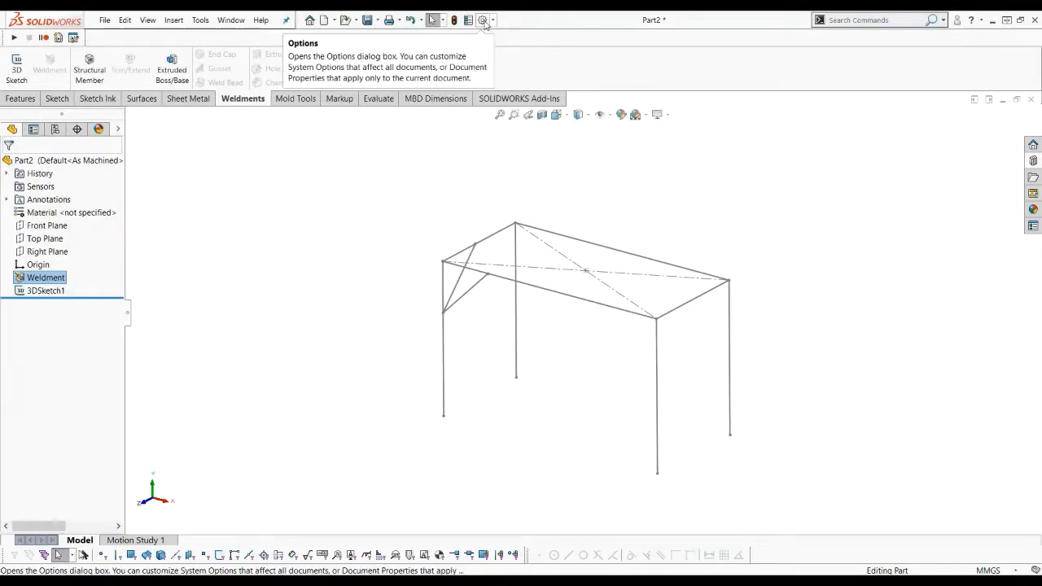
- Check the folders set for Weldment Profiles in the system options' file locations, leaving the options without changes
click(483, 21)
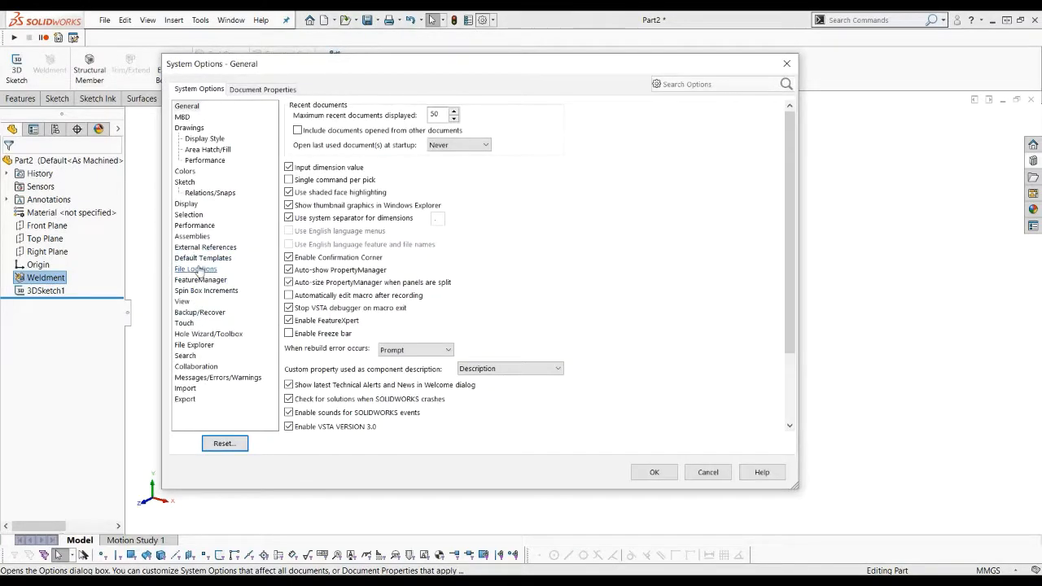
click(196, 269)
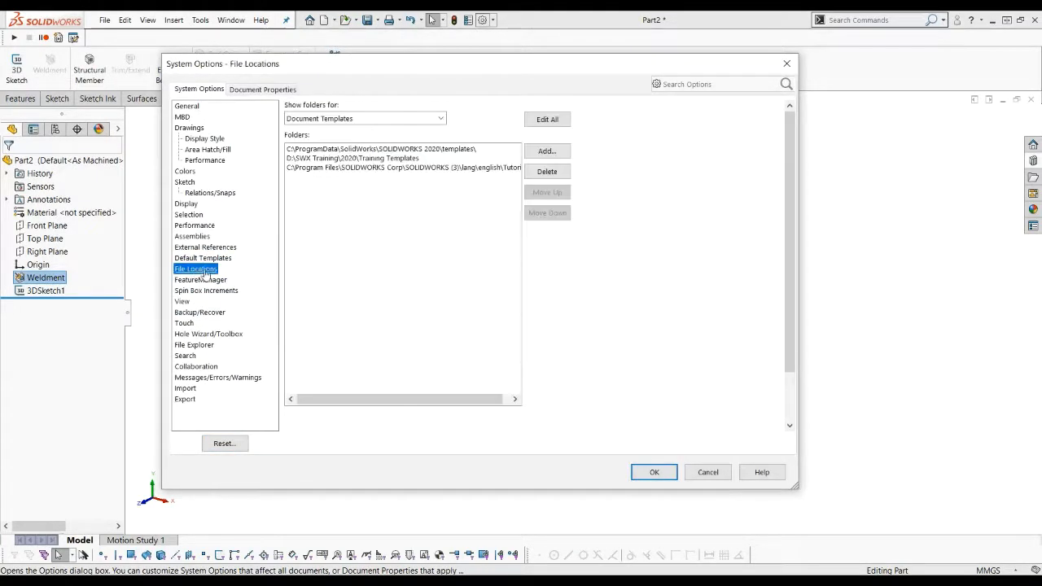
click(445, 120)
scroll(358, 329, down, 2)
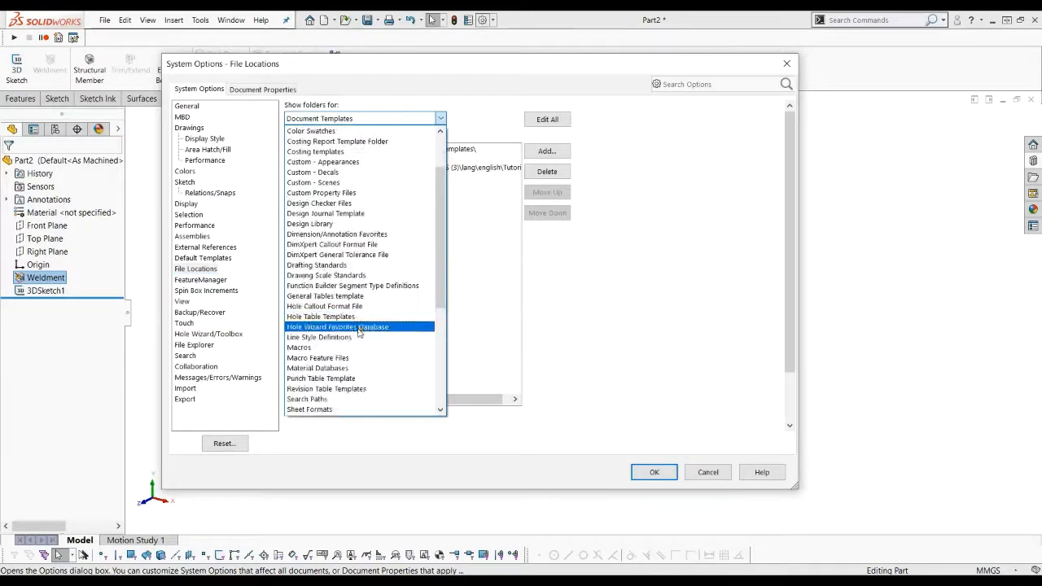
scroll(362, 367, down, 3)
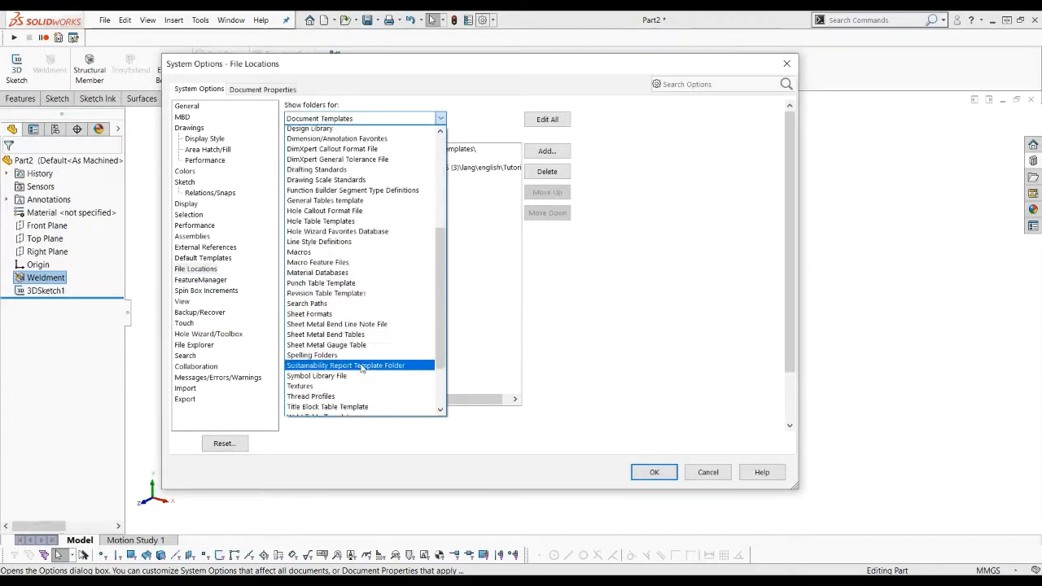
scroll(362, 367, down, 1)
scroll(356, 389, down, 1)
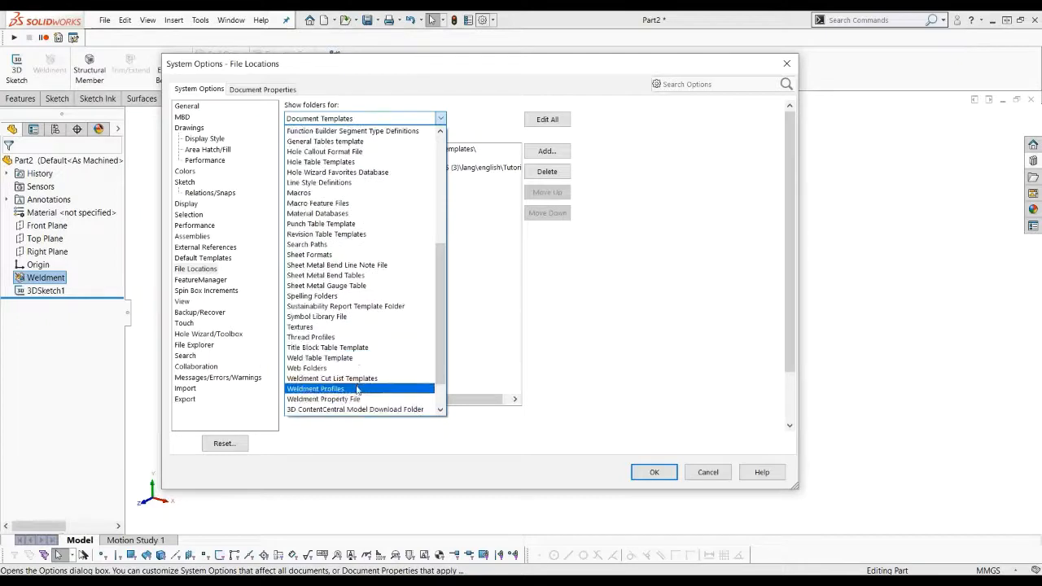
click(356, 389)
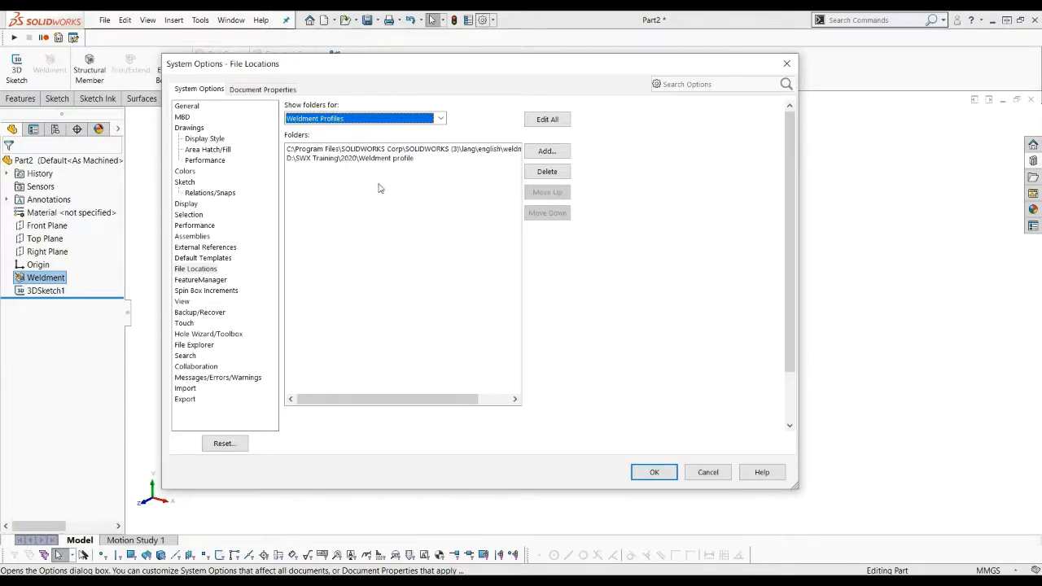
click(707, 473)
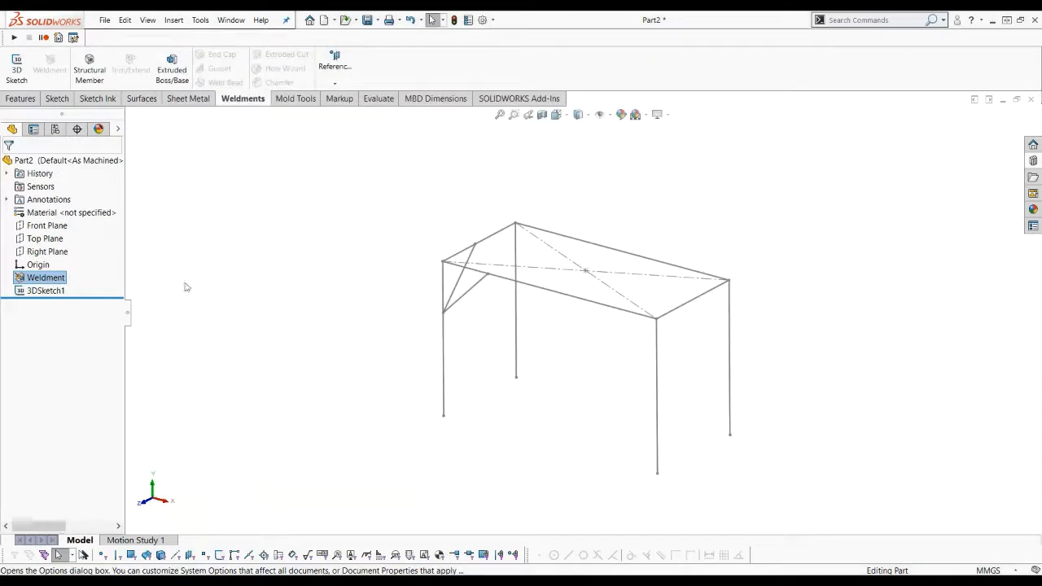
- Start a new structural member for the table frame
click(91, 68)
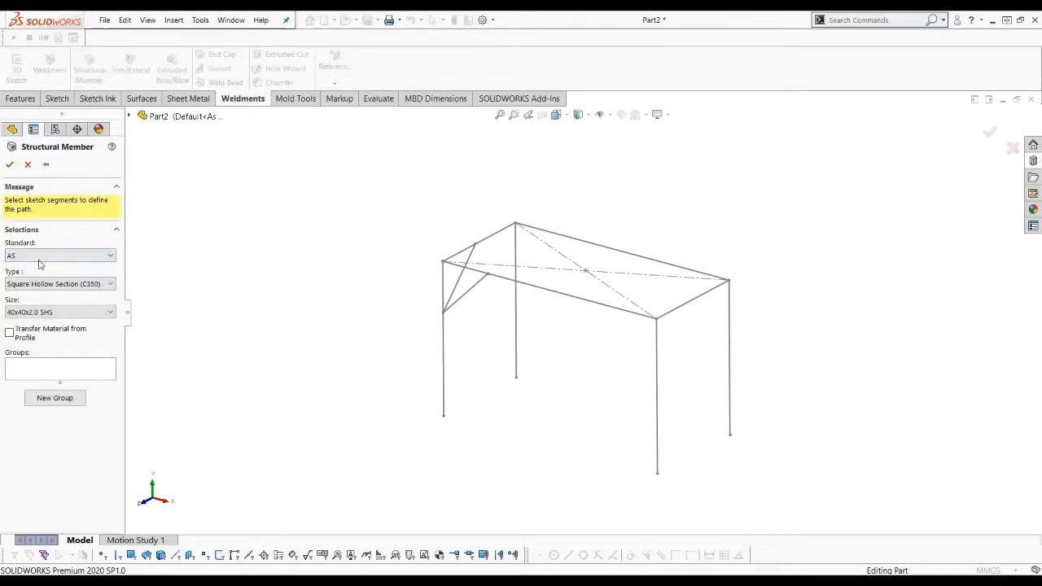
- Choose the AS standard and the Square Hollow Section (C350) AS type for the structural member
click(36, 256)
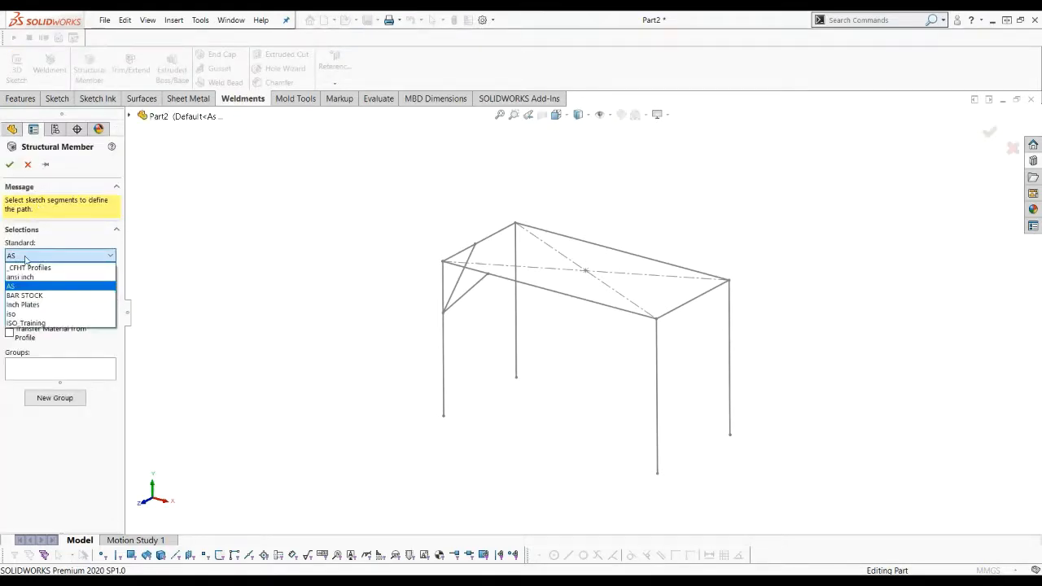
click(33, 286)
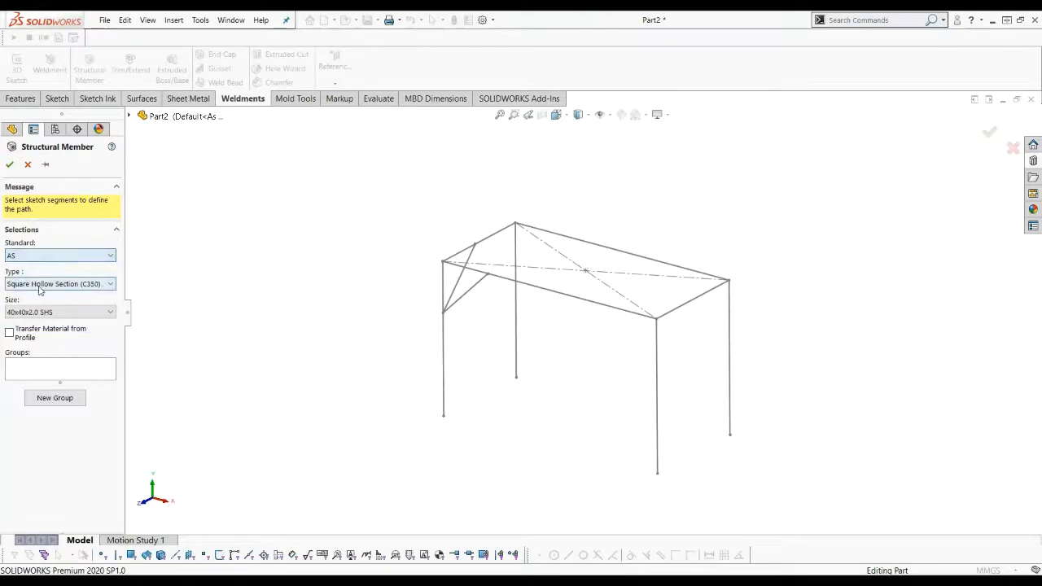
click(36, 286)
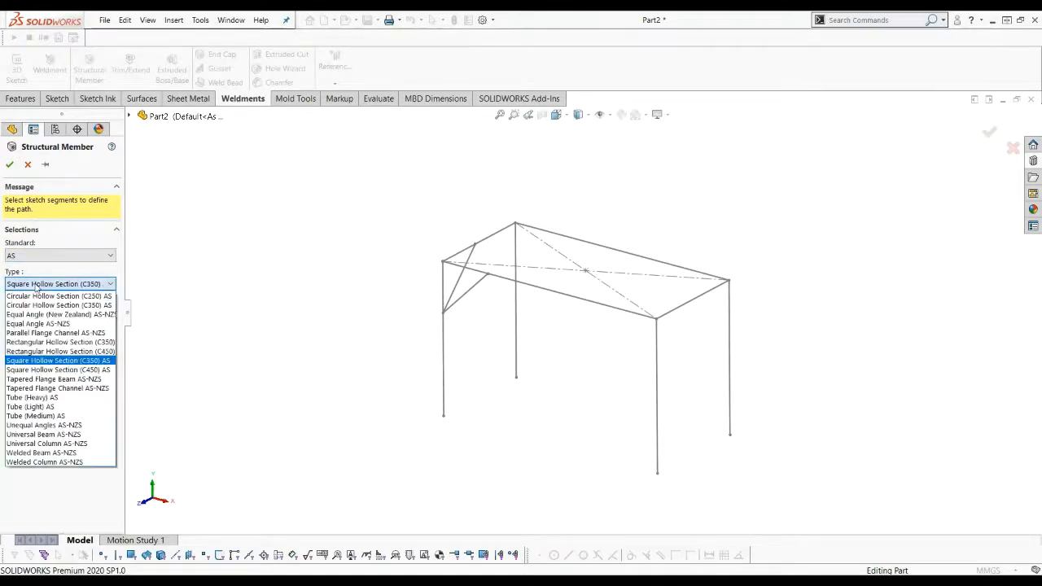
click(36, 287)
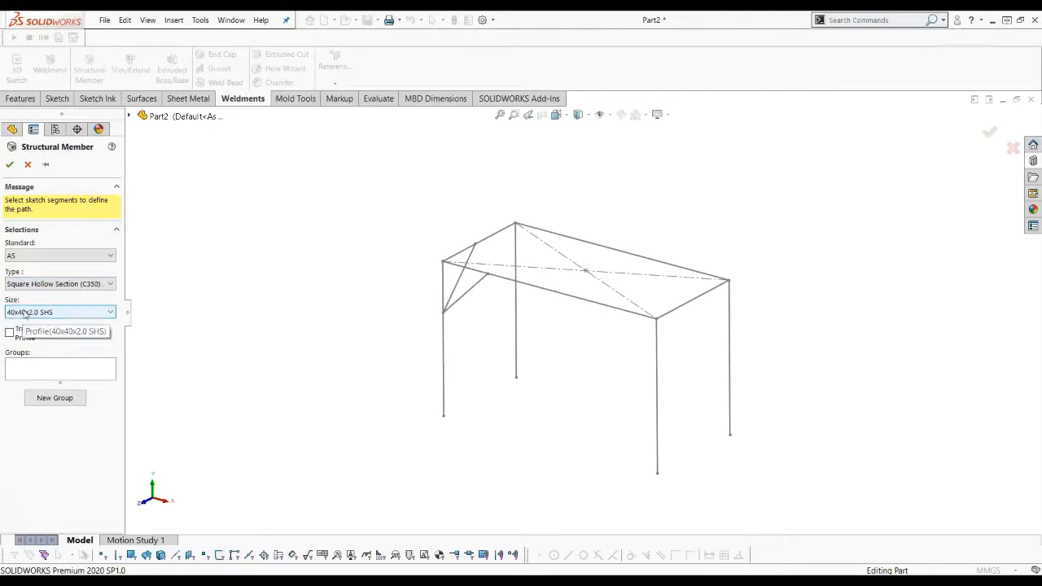
- Select the four sketch lines of the upper rectangle as the path segments of the first group
scroll(542, 331, down, 1)
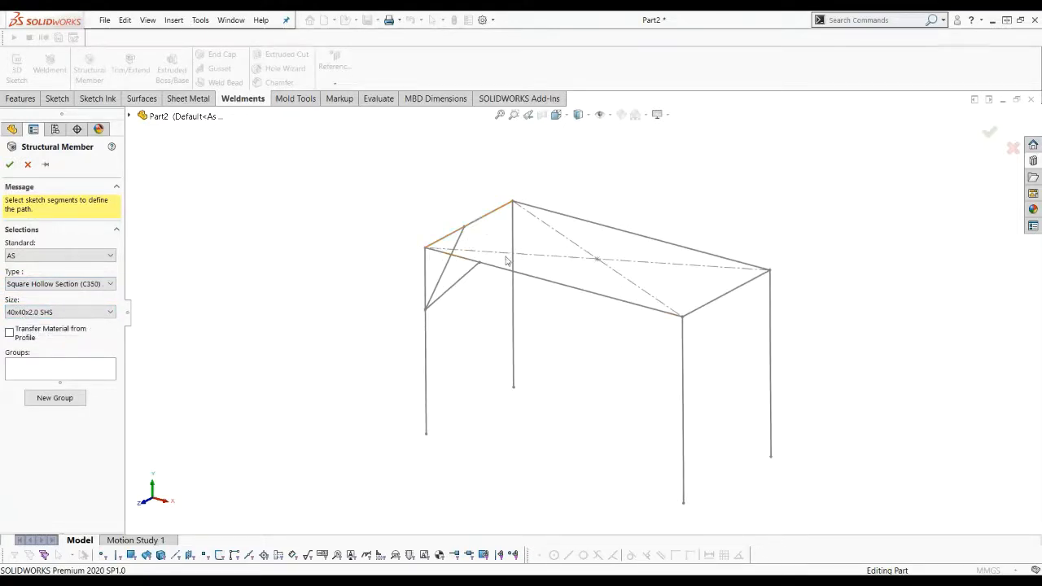
scroll(512, 240, down, 2)
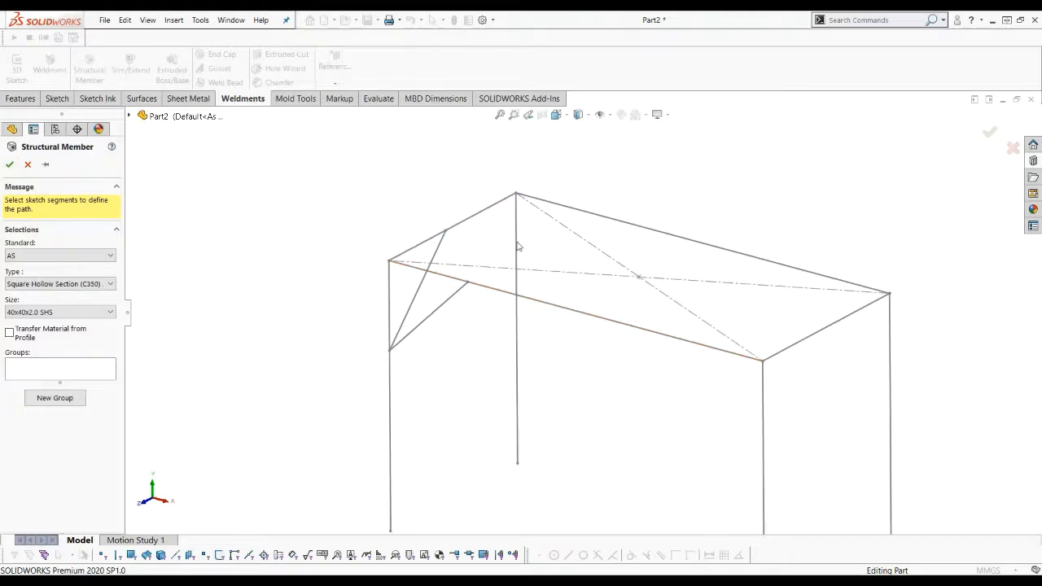
click(478, 225)
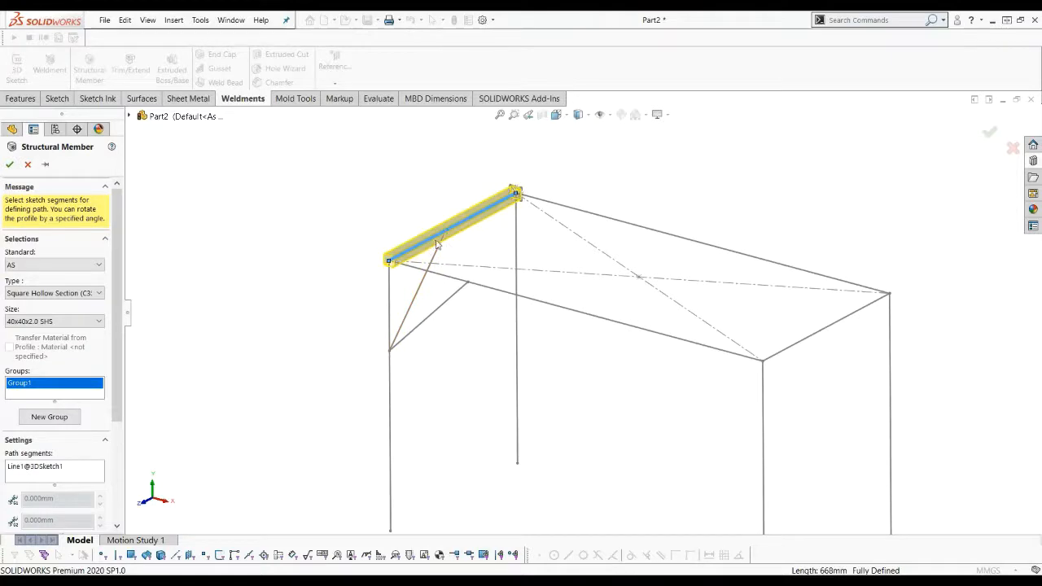
click(583, 214)
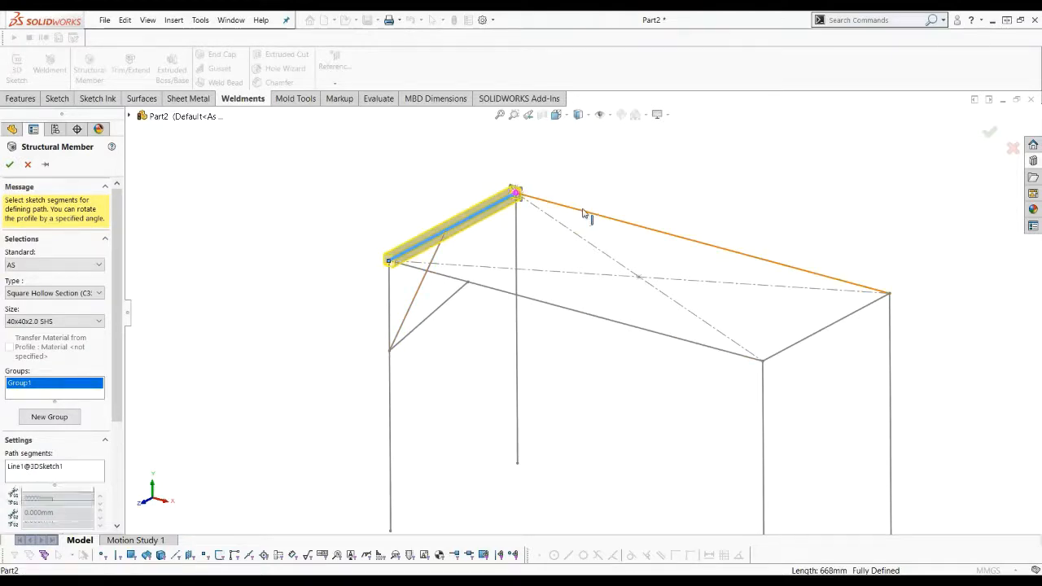
click(799, 346)
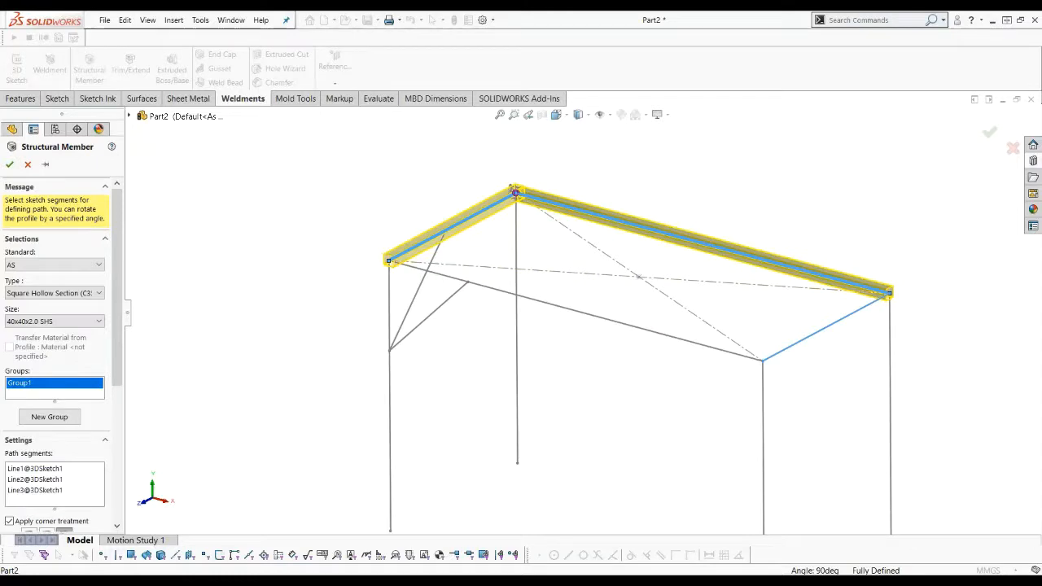
click(730, 356)
scroll(696, 350, up, 2)
scroll(759, 349, down, 2)
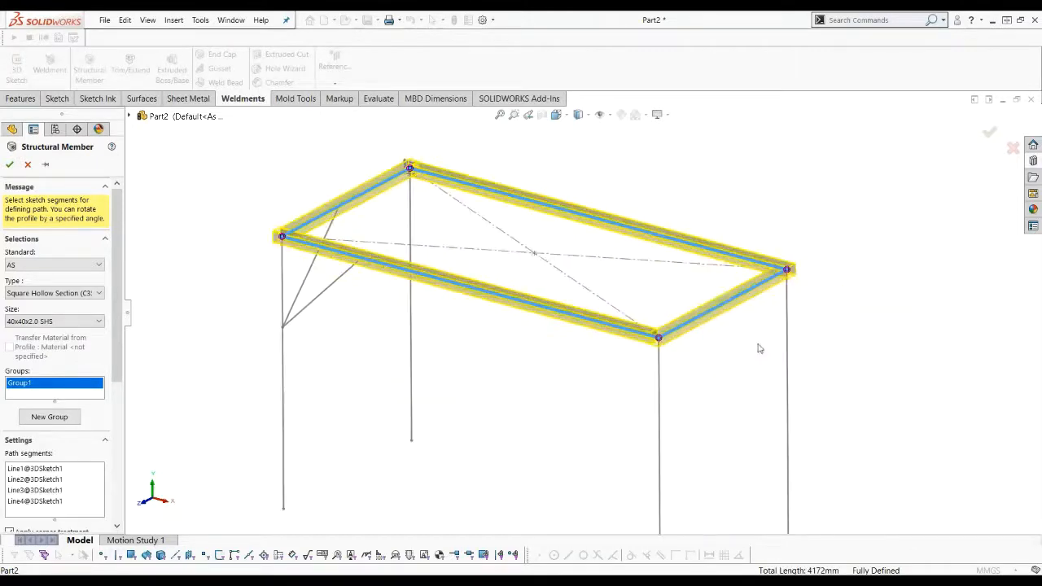
- Try the mitre and End Butt1 corner treatments on the top frame group, finishing with End Butt2
scroll(358, 241, down, 1)
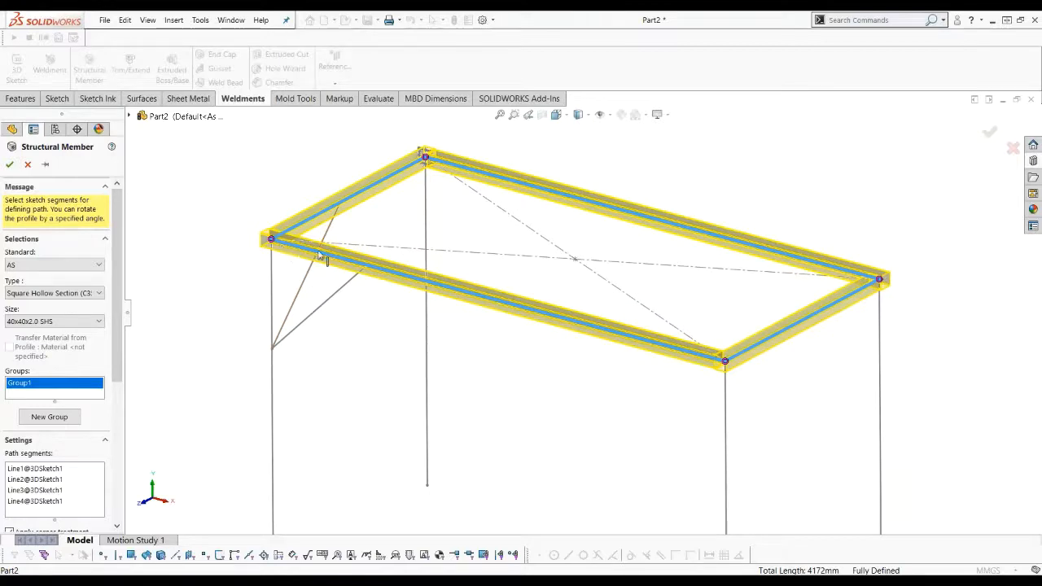
scroll(317, 242, down, 1)
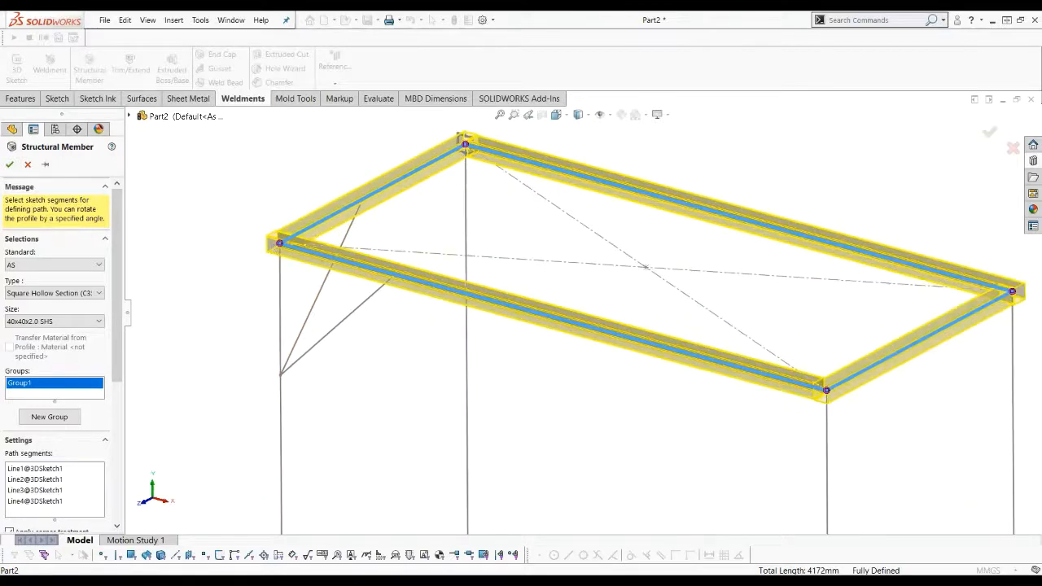
scroll(119, 271, down, 5)
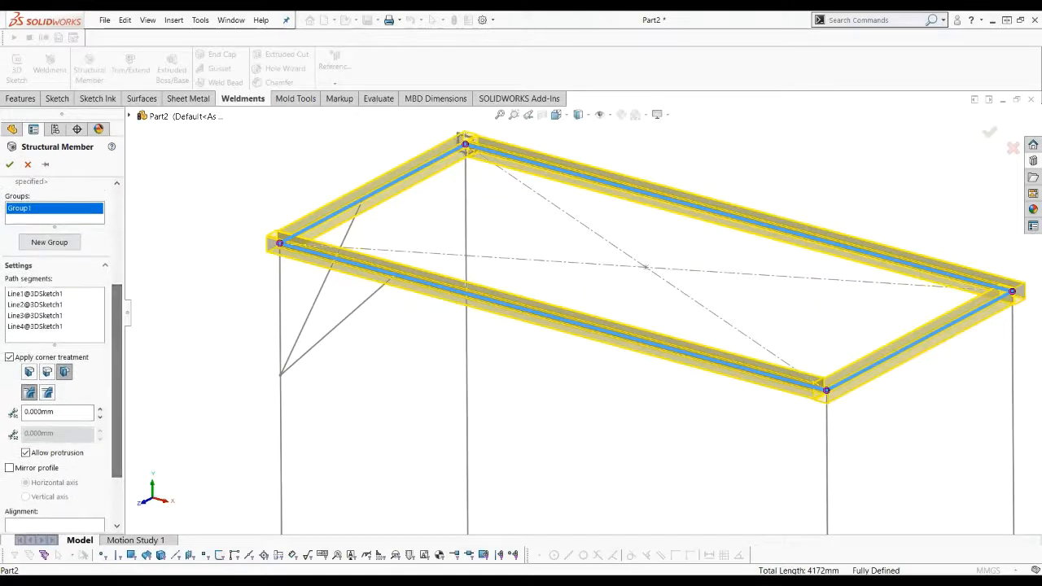
click(31, 373)
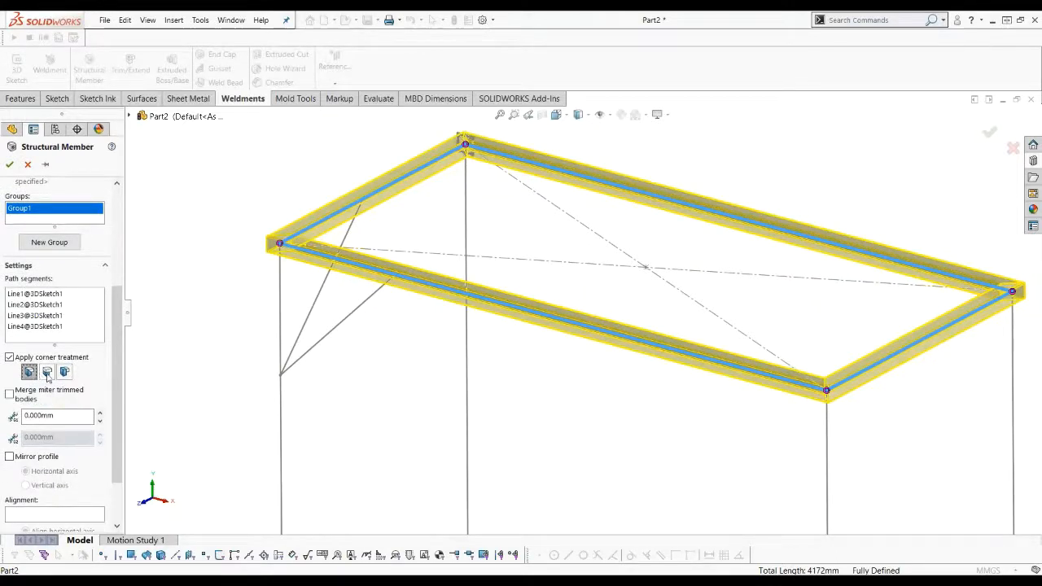
click(47, 372)
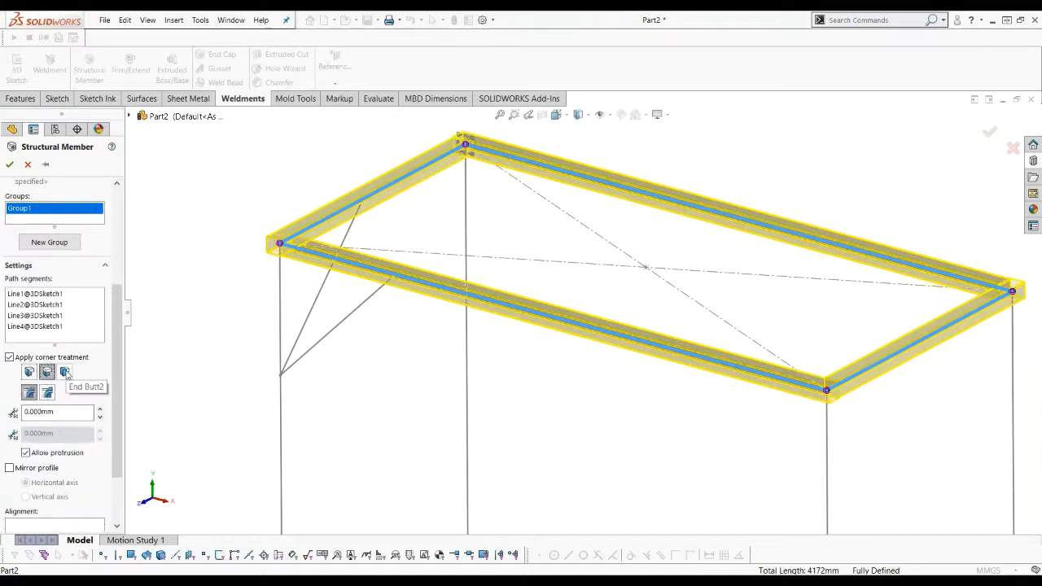
click(65, 372)
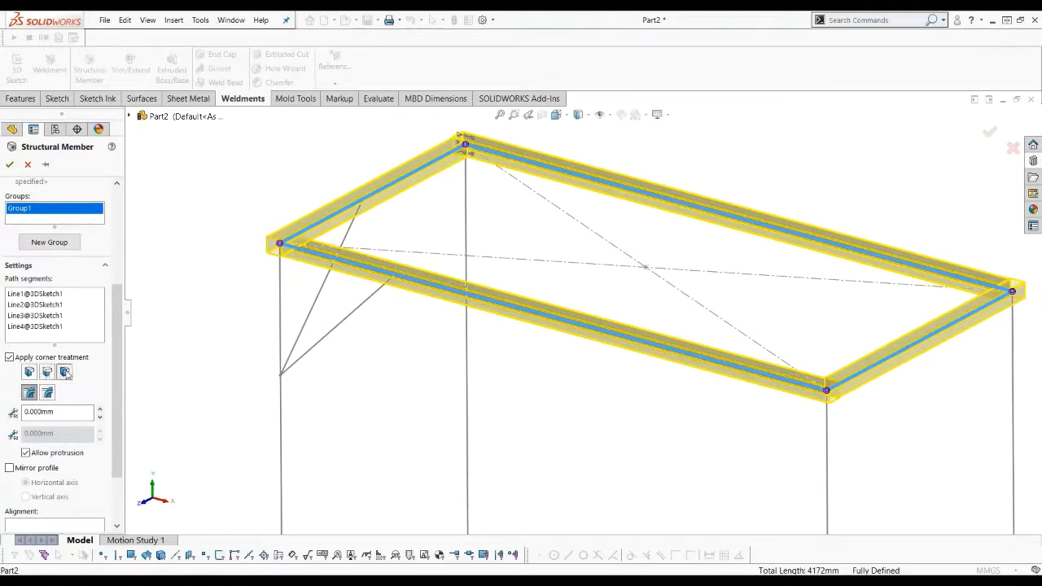
- Override the corner treatment at the top frame corner above the brace lines with End Butt1
click(279, 244)
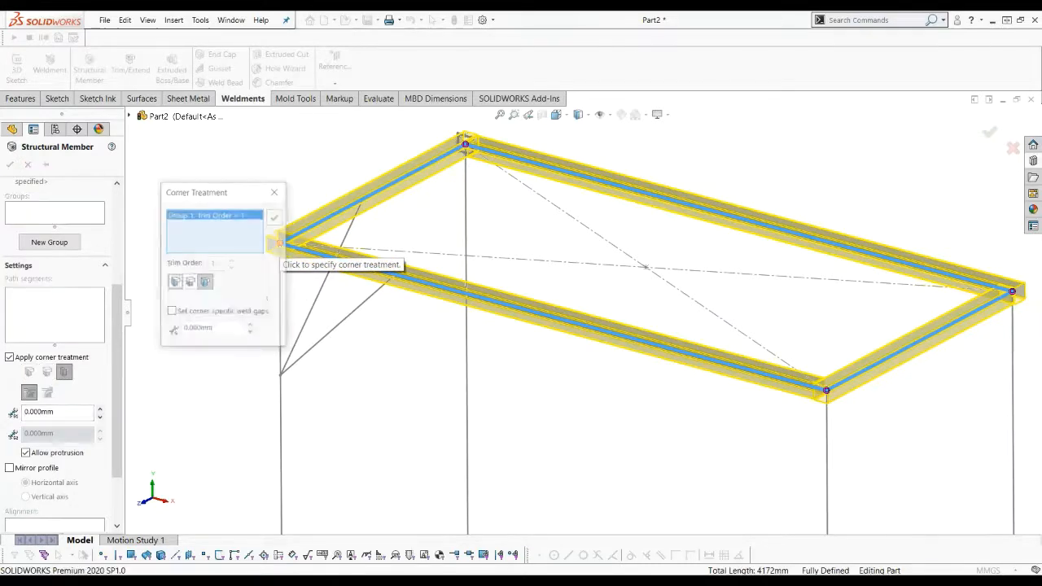
drag(232, 192, 182, 170)
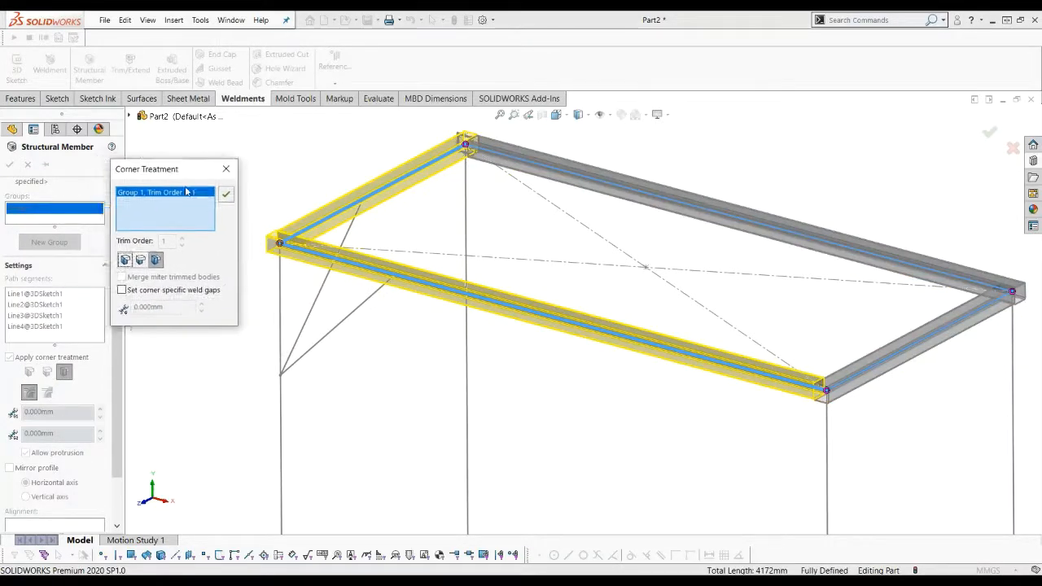
click(140, 261)
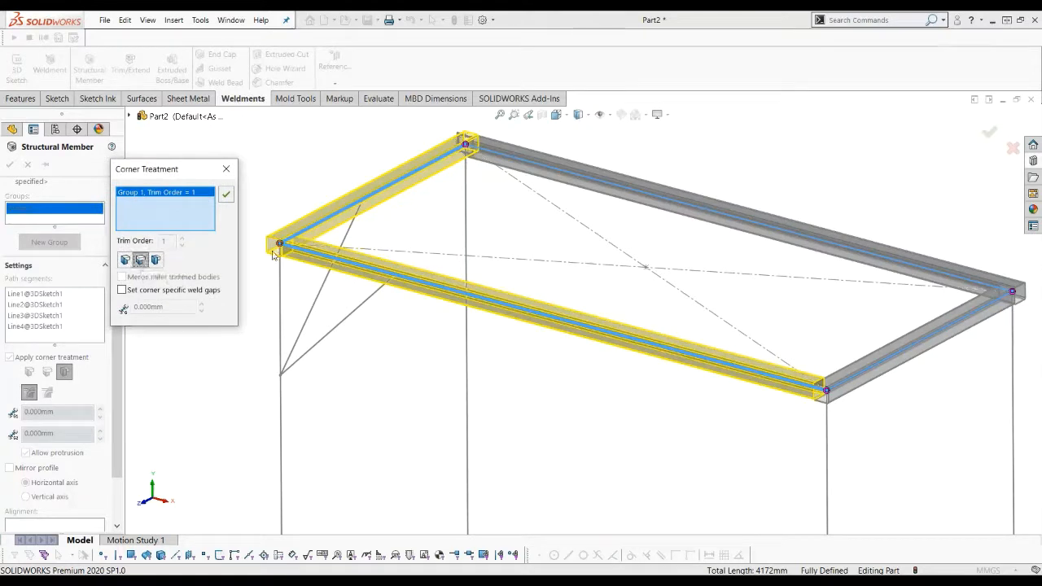
click(225, 196)
- Apply the End Butt1 corner treatment to the top frame corner diagonally opposite the braced one
key(z)
scroll(929, 335, down, 1)
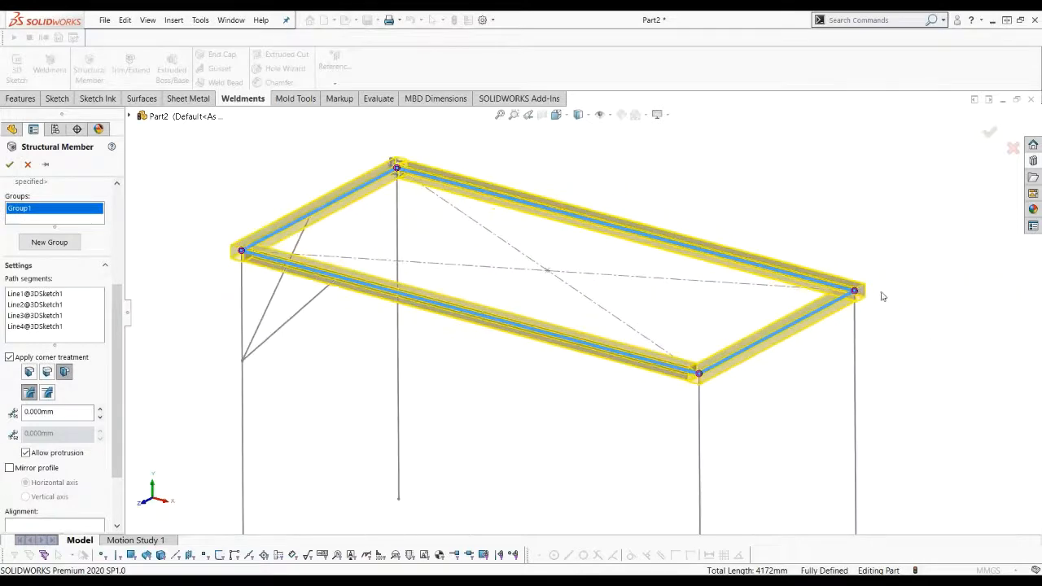
click(854, 291)
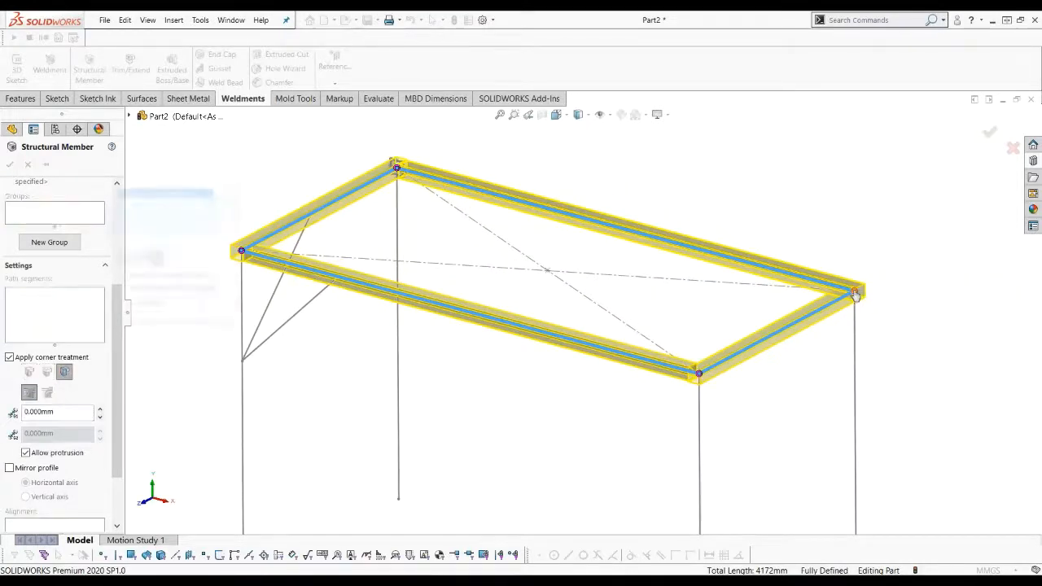
click(141, 261)
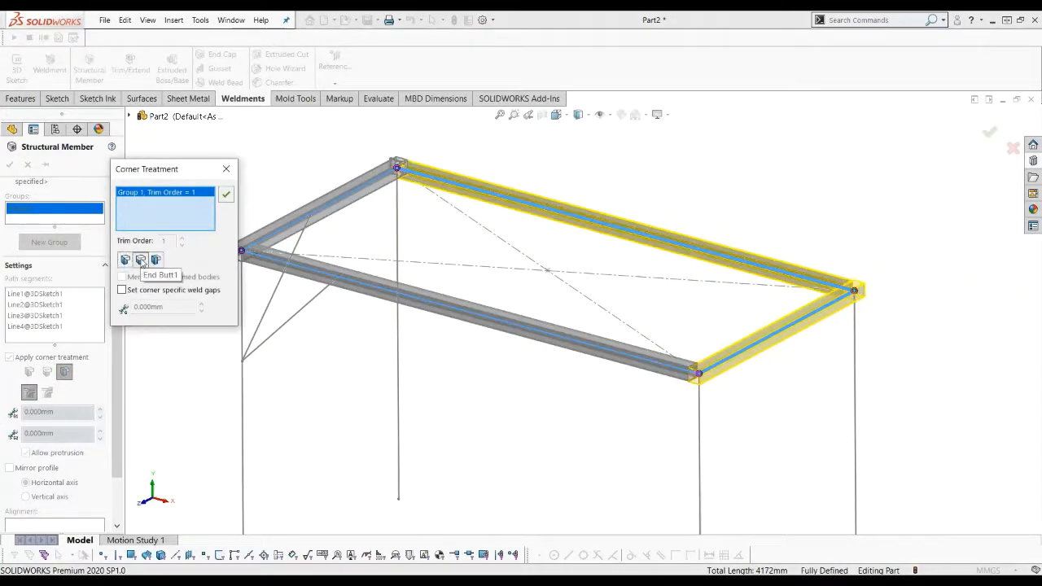
click(226, 196)
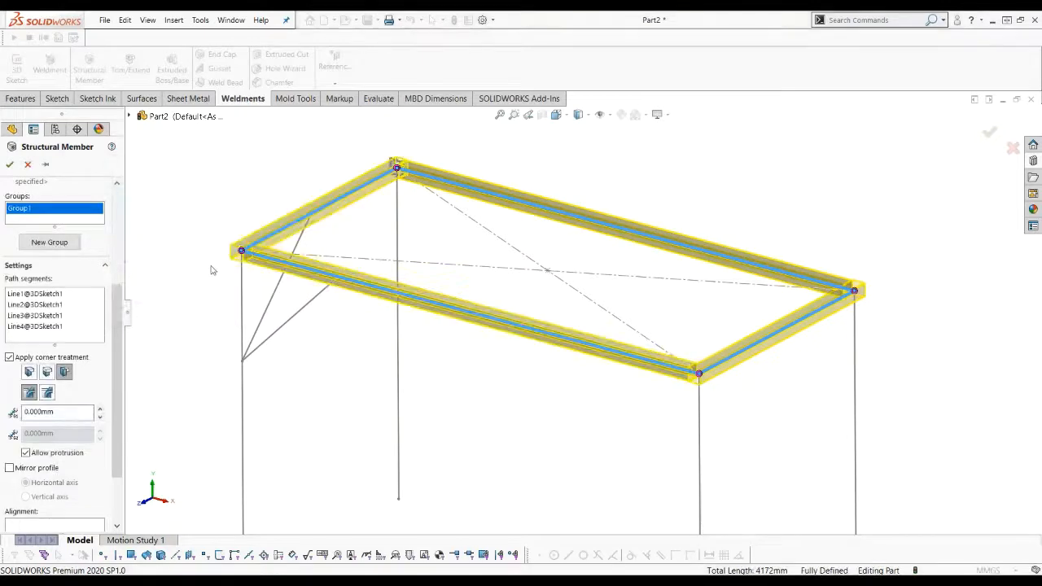
- Add a second group to the structural member containing the four vertical leg lines
key(z)
scroll(459, 383, up, 1)
scroll(550, 392, down, 1)
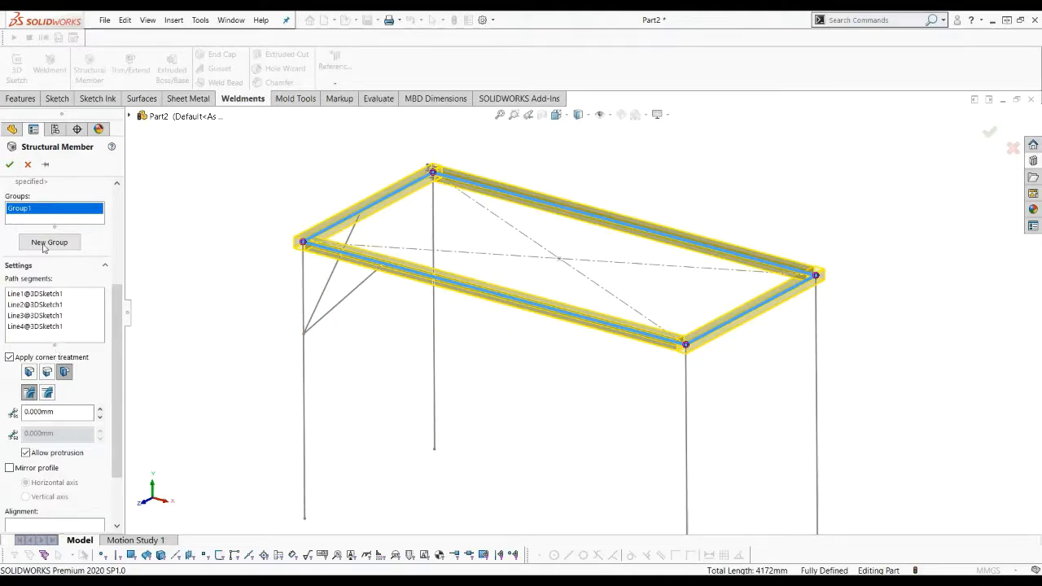
drag(117, 295, 118, 268)
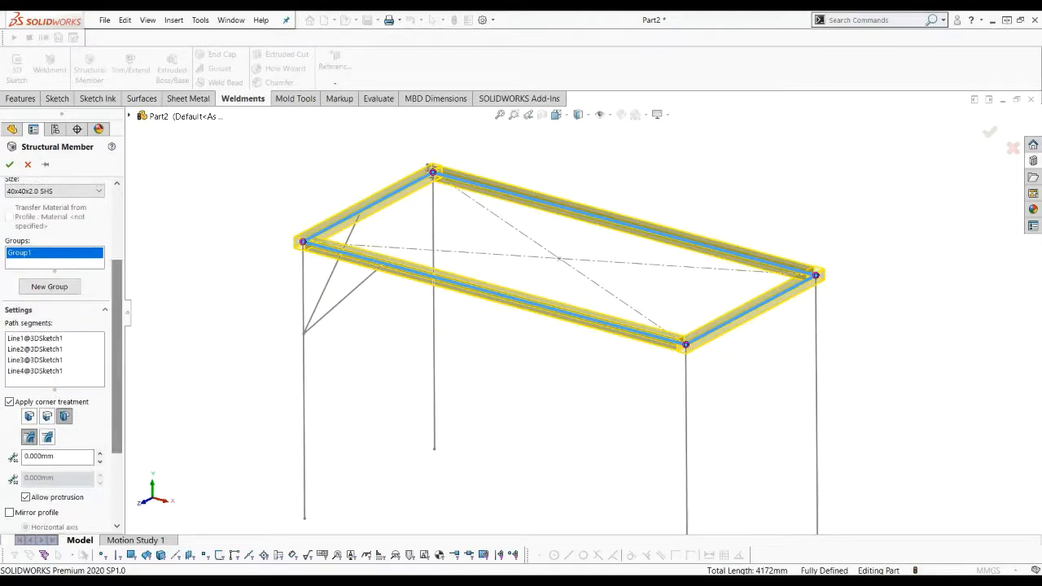
click(49, 287)
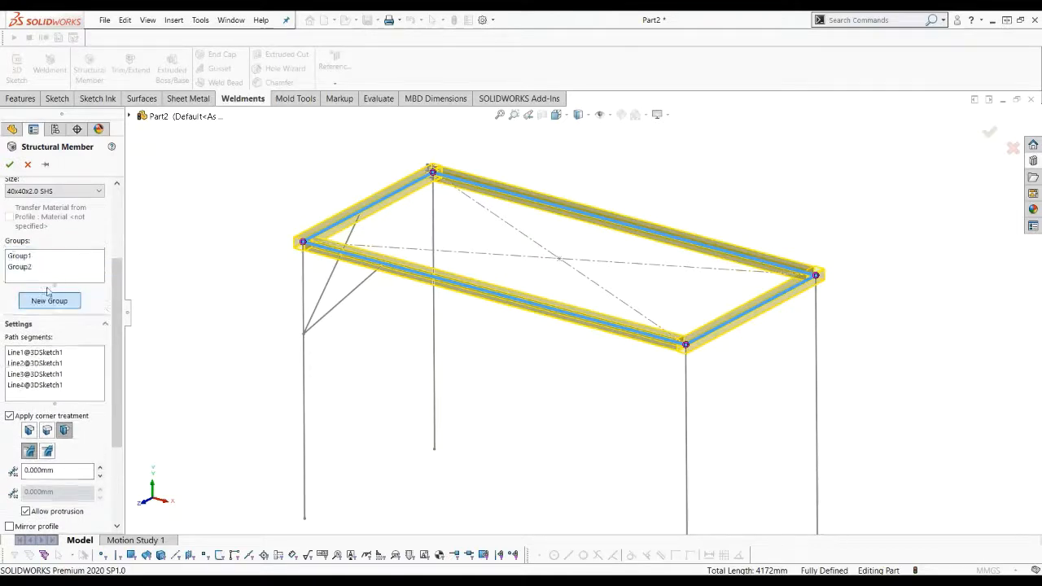
click(307, 276)
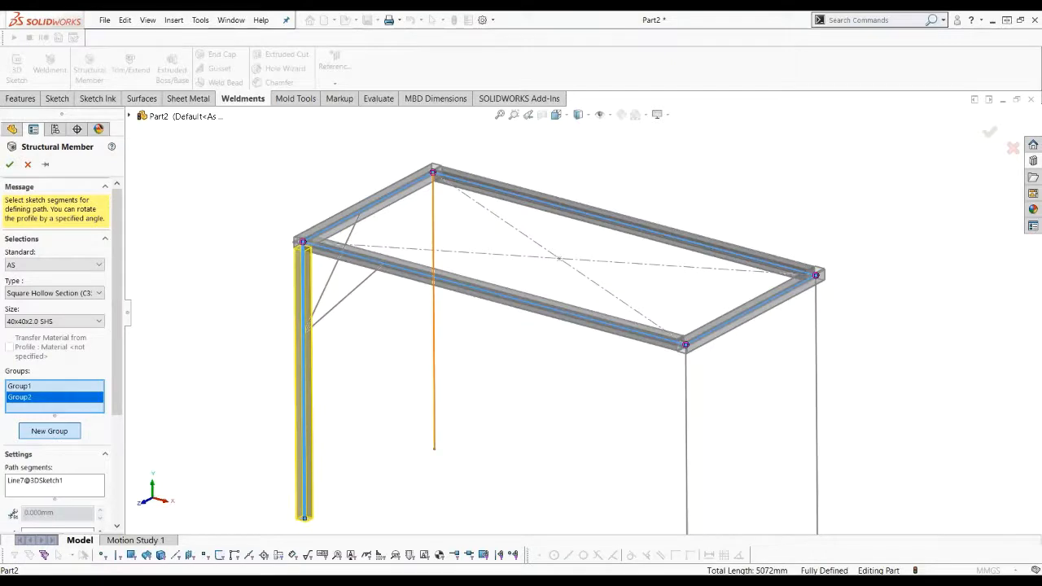
click(436, 223)
click(817, 350)
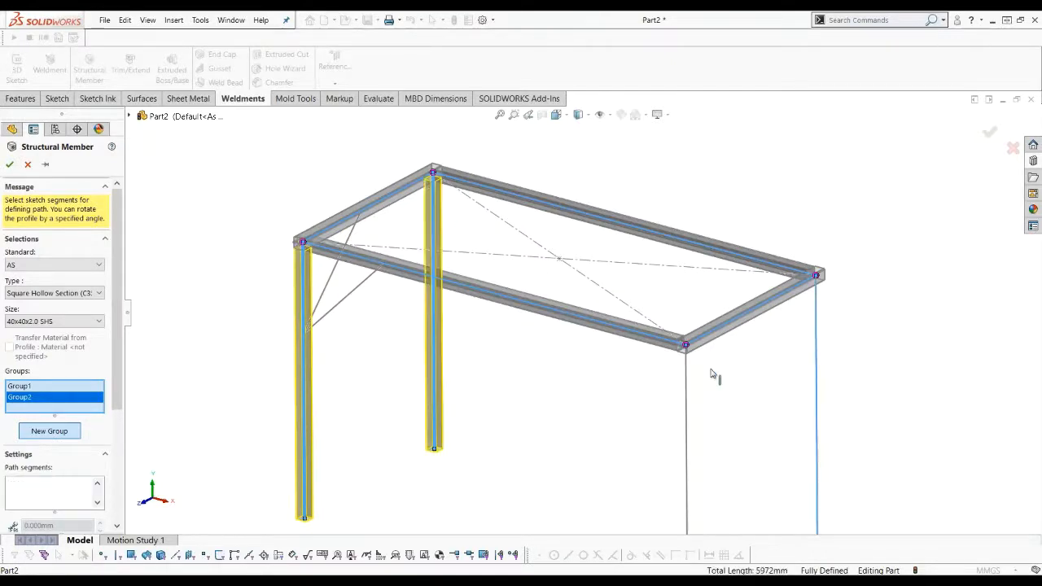
click(688, 378)
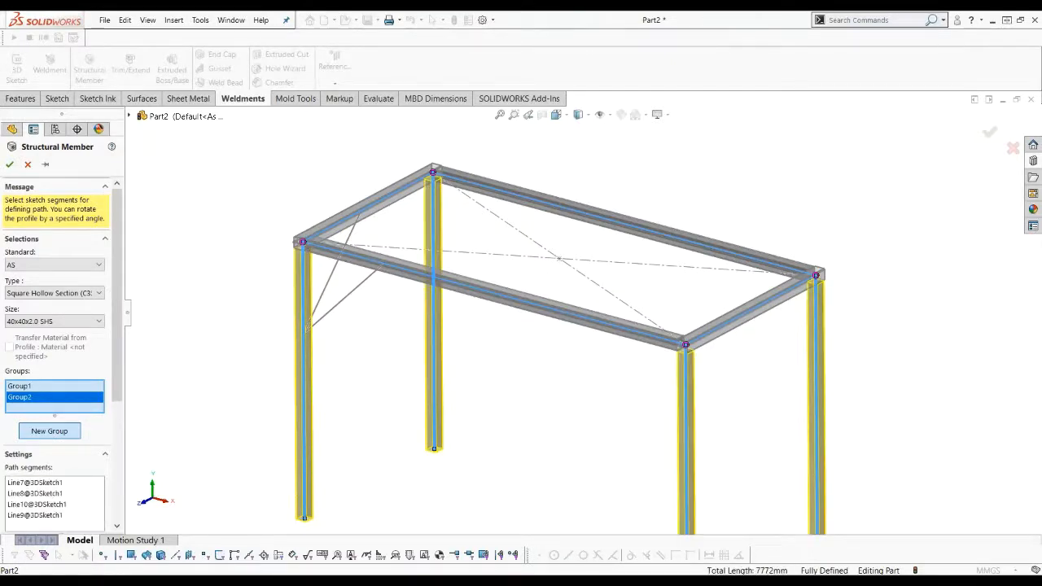
- Add a third group containing the diagonal brace line that joins the leg to the long front rail
scroll(650, 380, up, 1)
scroll(508, 316, down, 1)
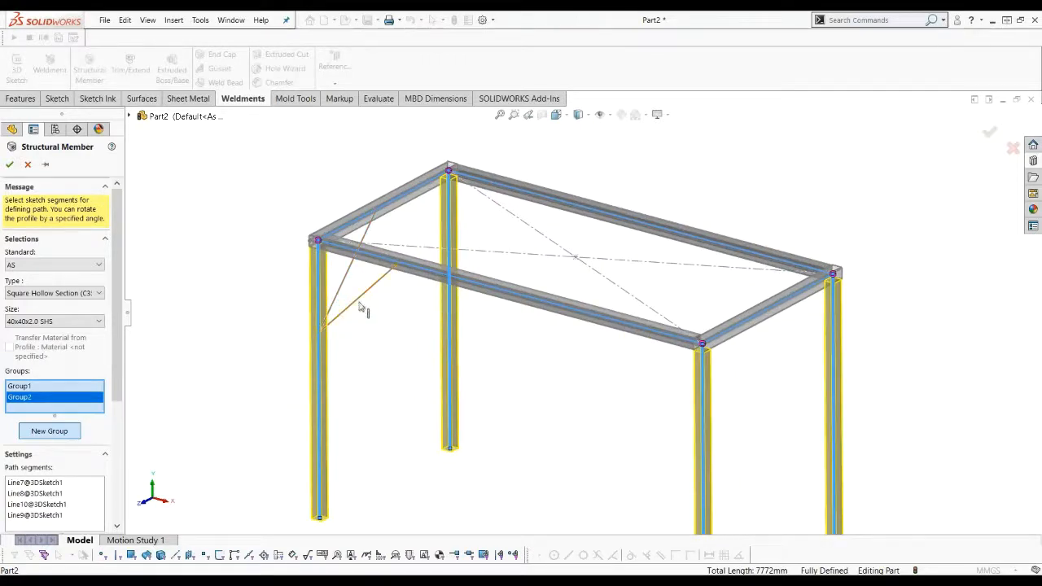
click(51, 431)
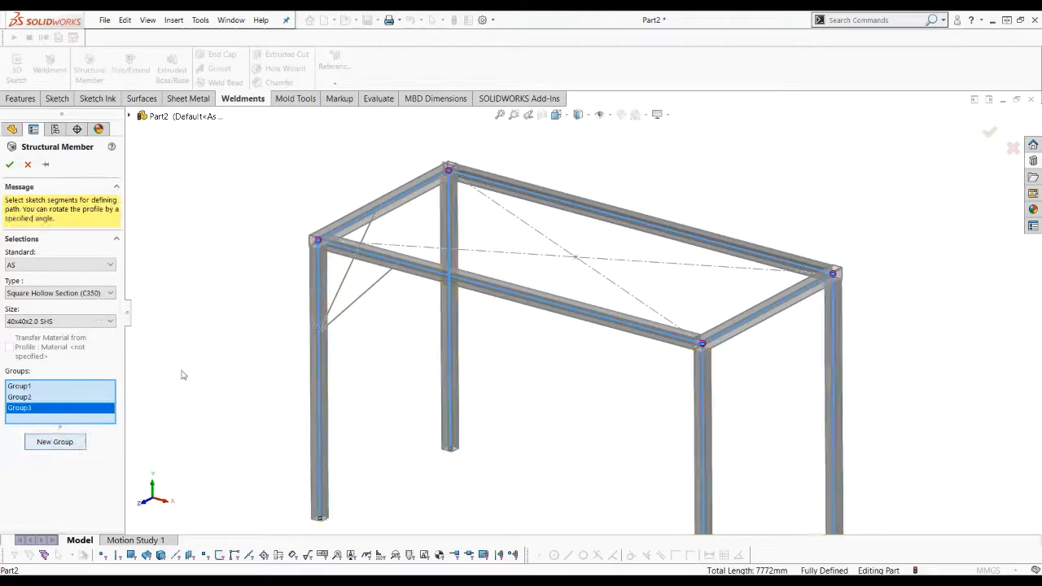
click(363, 306)
- Set the rotation angle of the diagonal brace profile to 45 degrees
mouse_move(370, 318)
middle_down()
mouse_move(393, 286)
mouse_move(322, 351)
mouse_move(437, 326)
mouse_move(470, 283)
middle_up()
scroll(319, 355, down, 5)
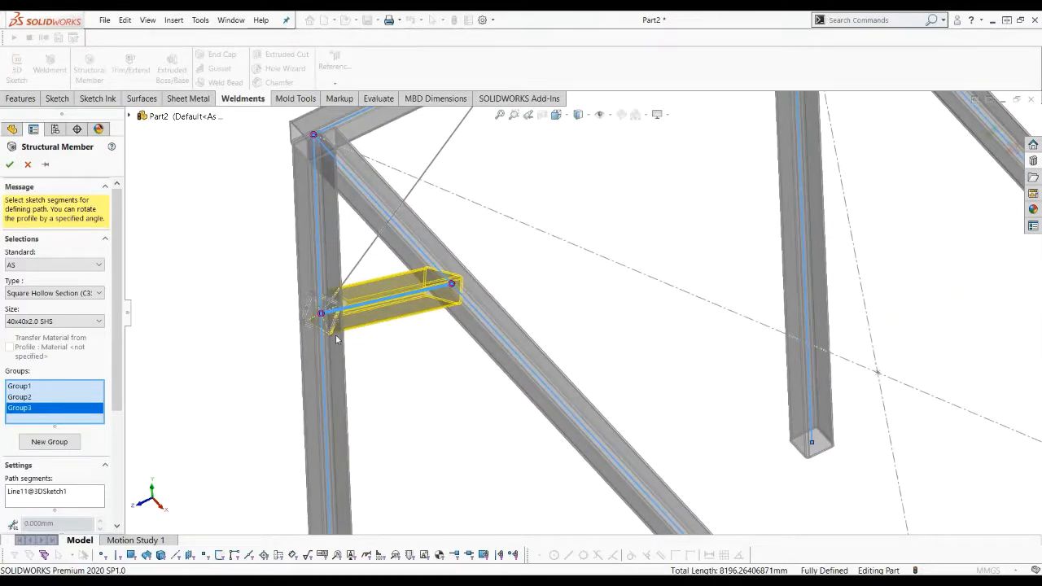
scroll(115, 421, down, 5)
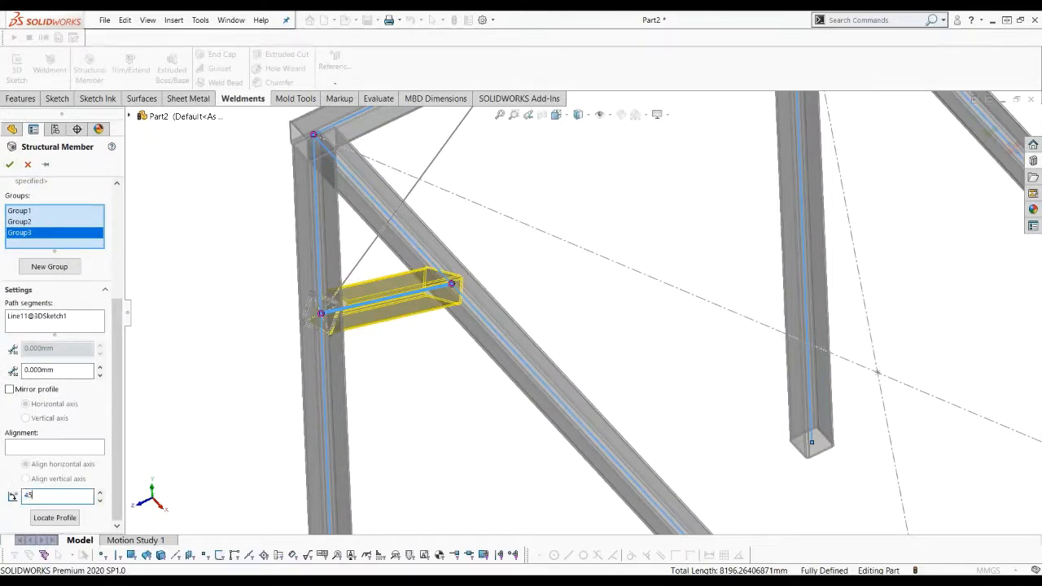
key(Return)
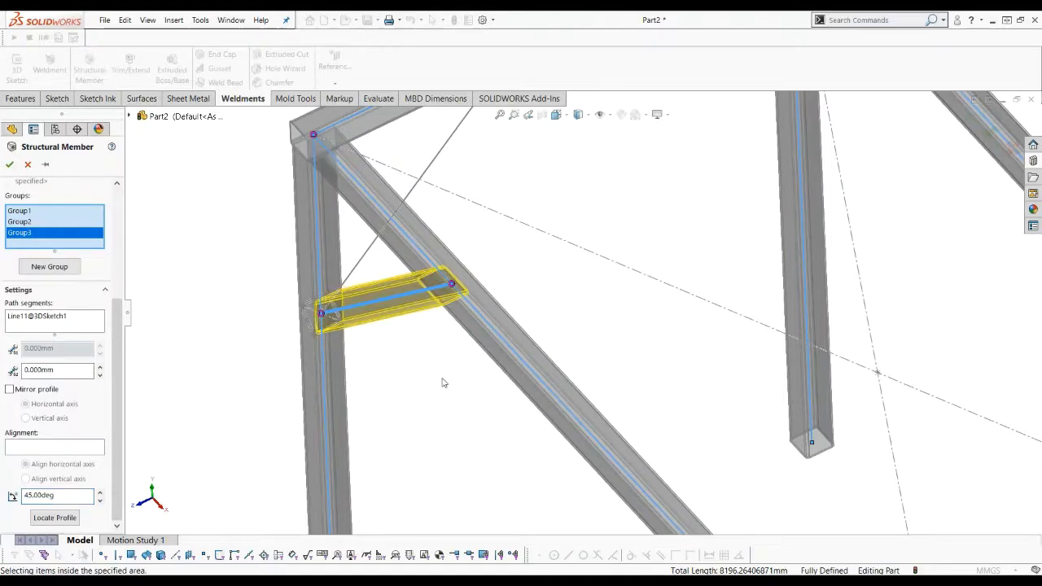
middle_drag(442, 379, 468, 359)
scroll(467, 358, down, 2)
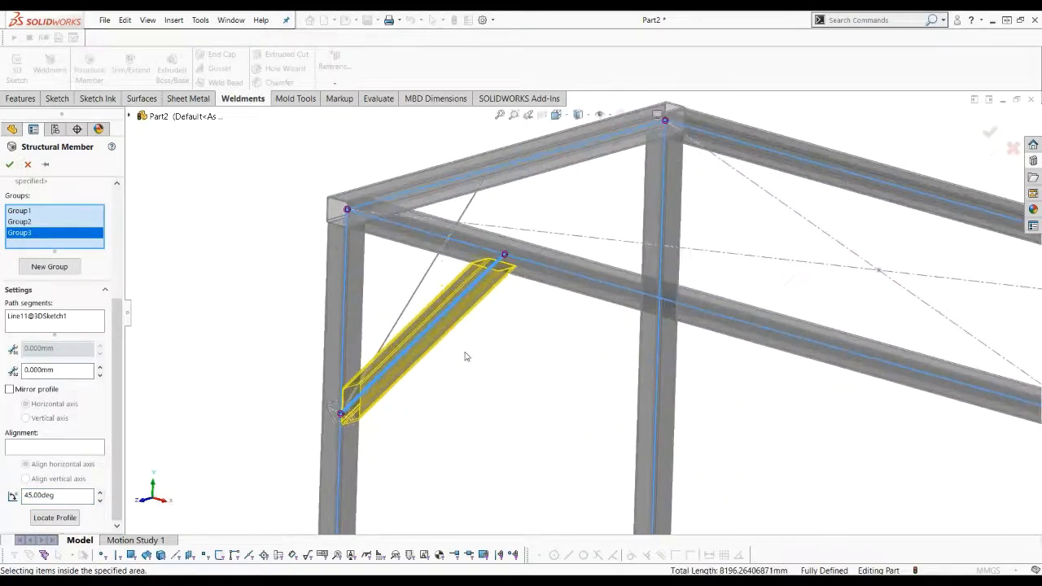
- Add a fourth group containing the diagonal brace line that joins the leg to the short end rail, and complete the structural member
scroll(468, 311, down, 3)
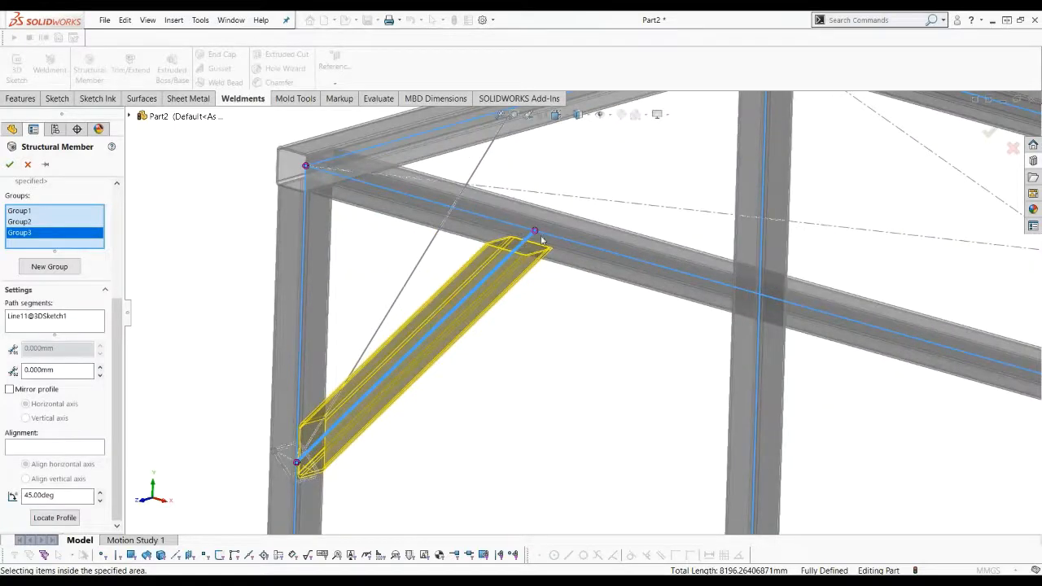
middle_drag(516, 268, 560, 231)
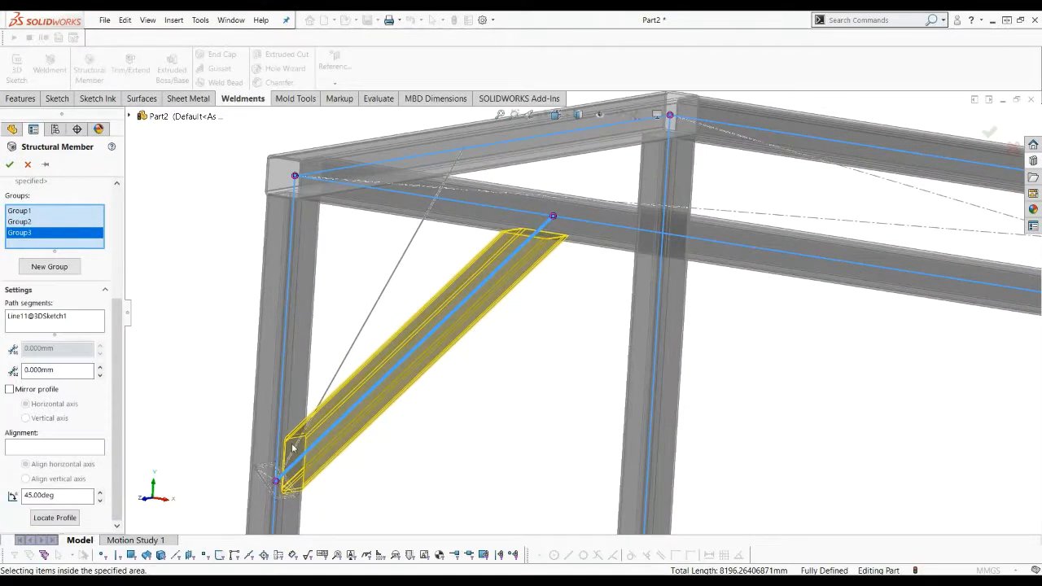
click(49, 269)
scroll(243, 279, up, 1)
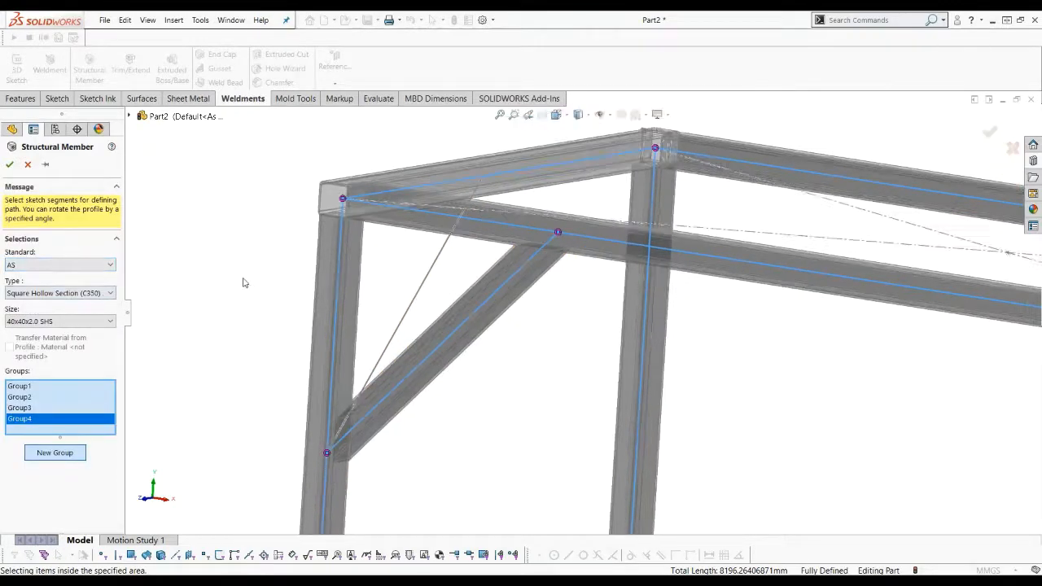
middle_drag(244, 291, 210, 305)
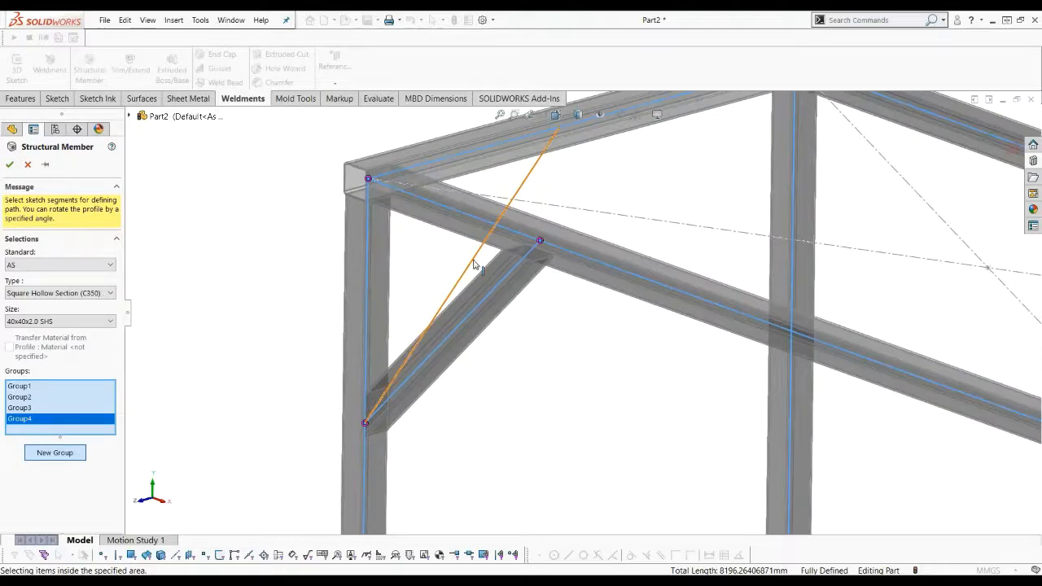
click(475, 263)
scroll(473, 298, up, 4)
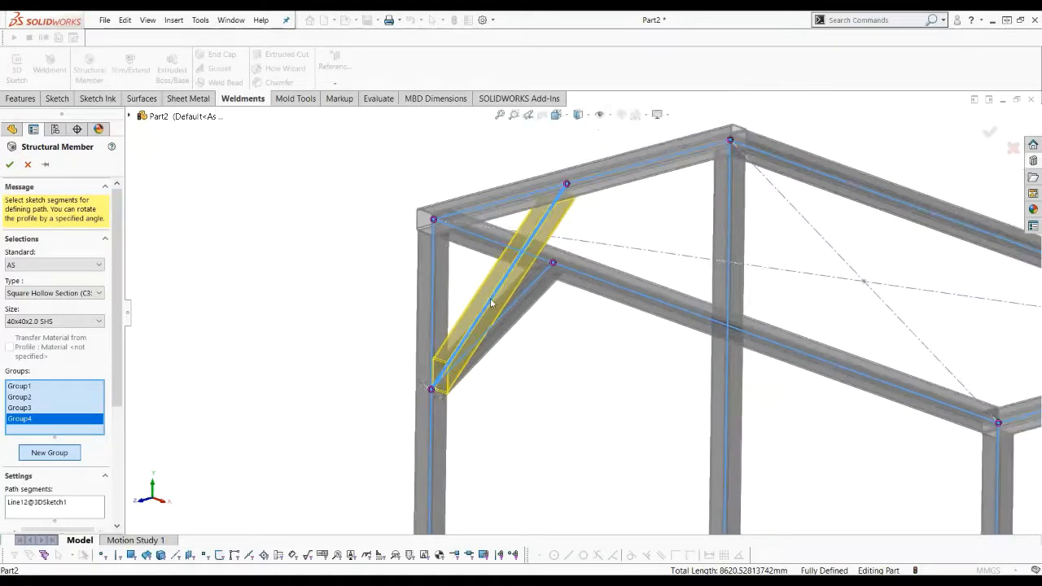
middle_drag(513, 302, 599, 303)
scroll(522, 495, down, 2)
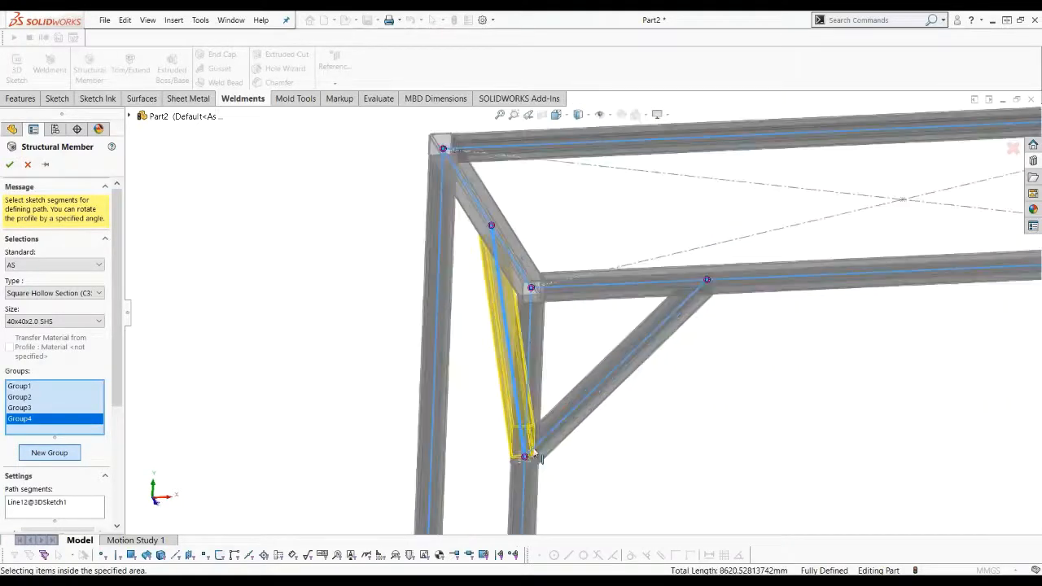
middle_drag(537, 446, 568, 414)
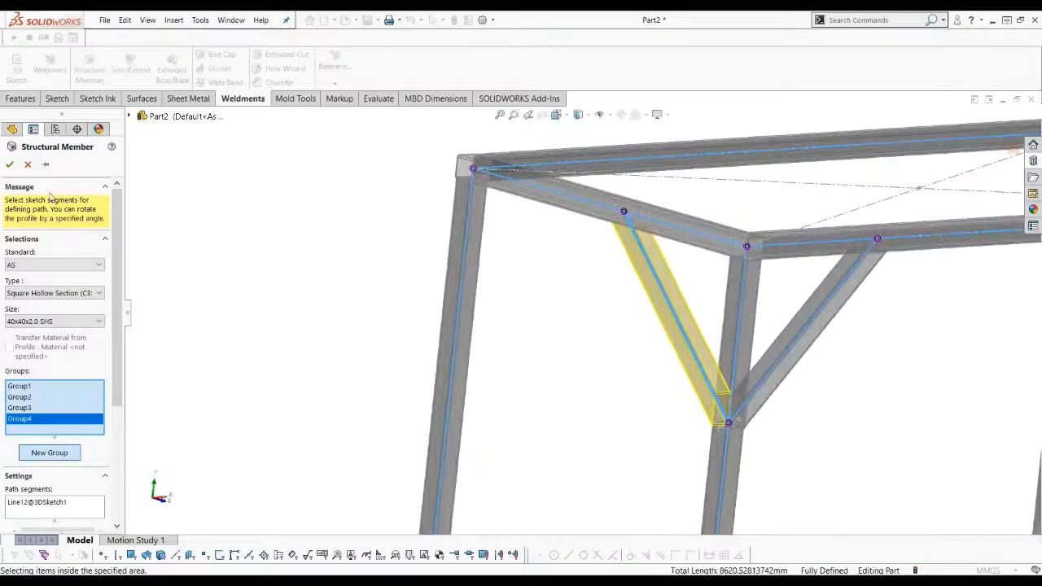
click(11, 166)
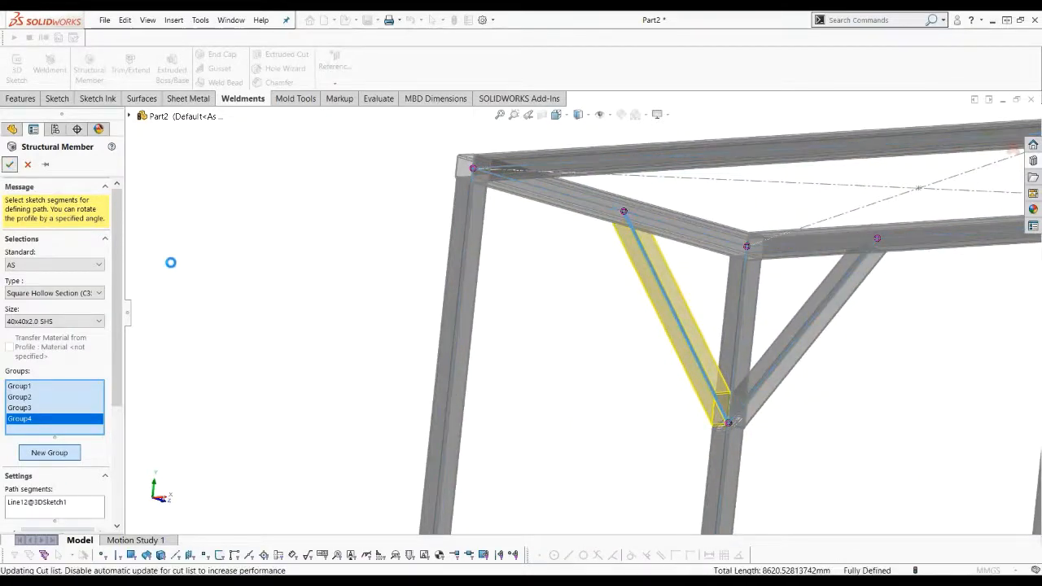
- Hide the 3D sketch whose construction lines cross the top of the frame
scroll(324, 328, up, 6)
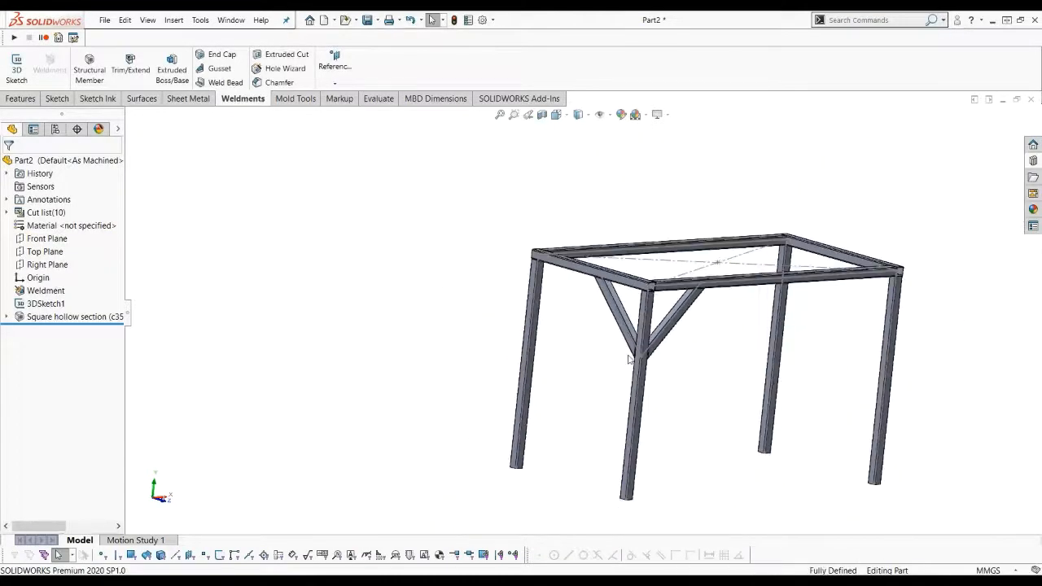
scroll(627, 360, down, 2)
middle_drag(622, 359, 532, 366)
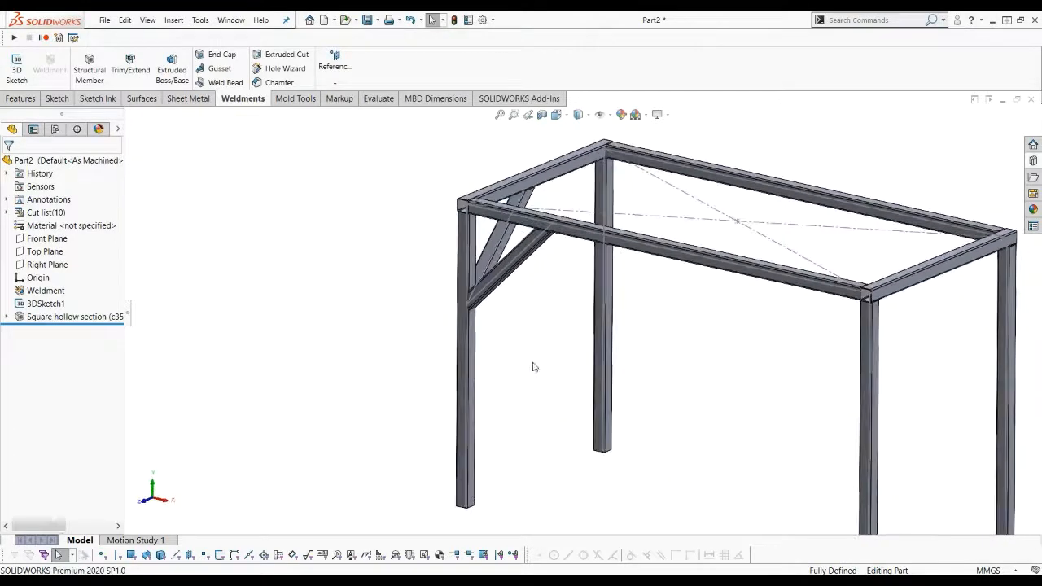
scroll(768, 305, up, 1)
scroll(757, 313, down, 3)
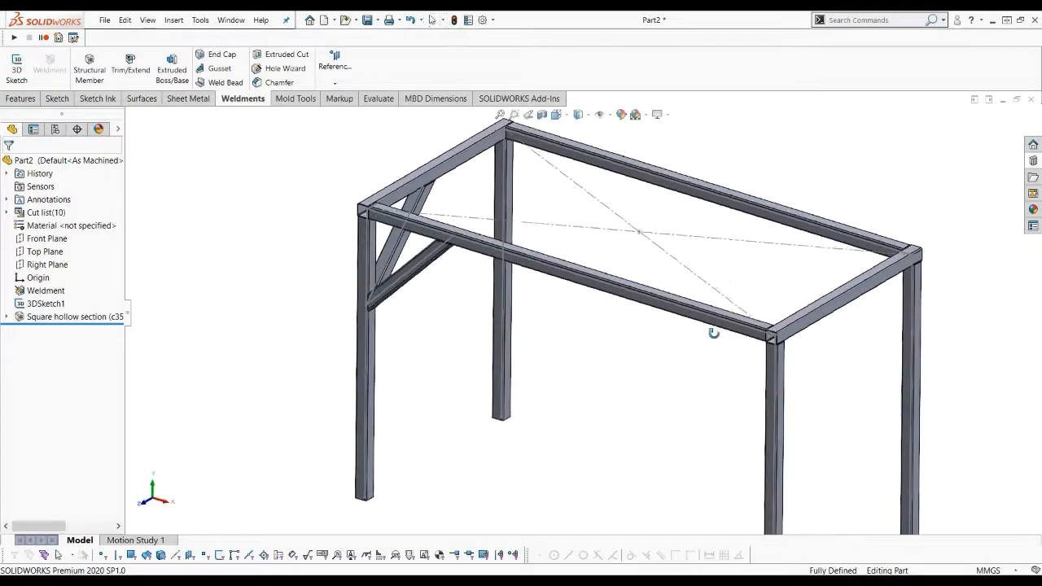
click(512, 199)
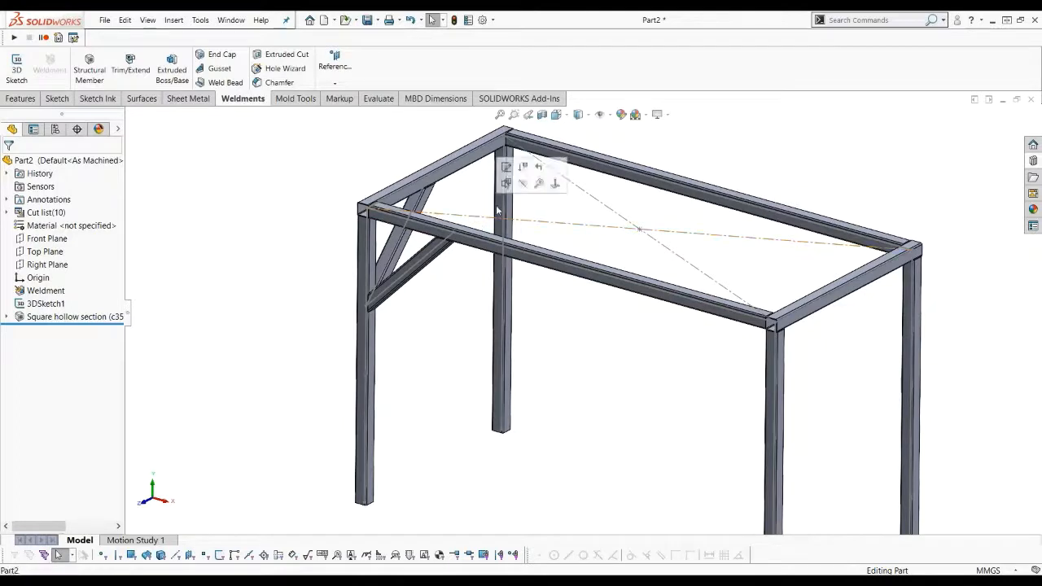
click(464, 357)
scroll(492, 366, up, 2)
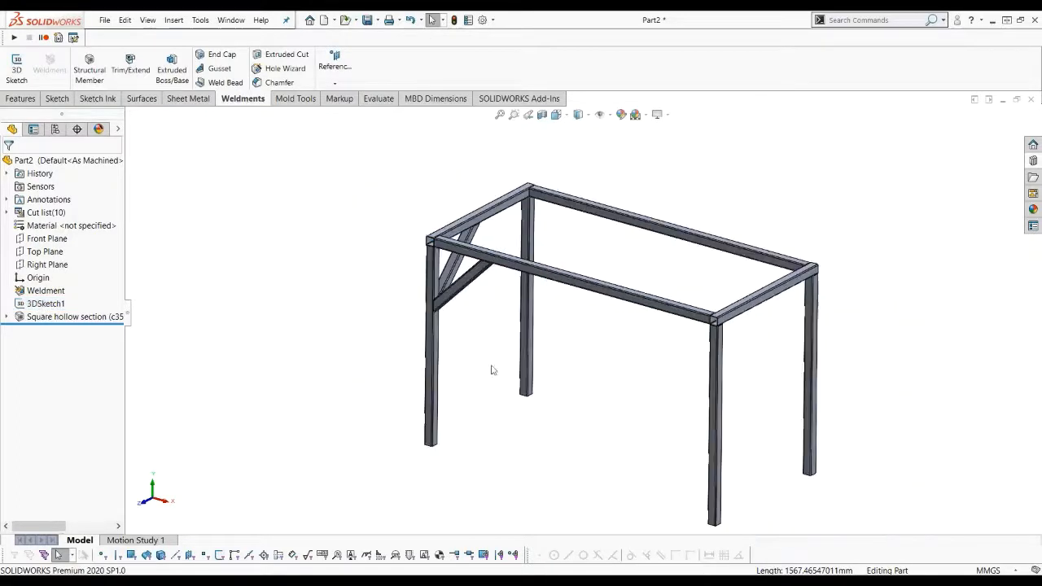
scroll(714, 340, down, 1)
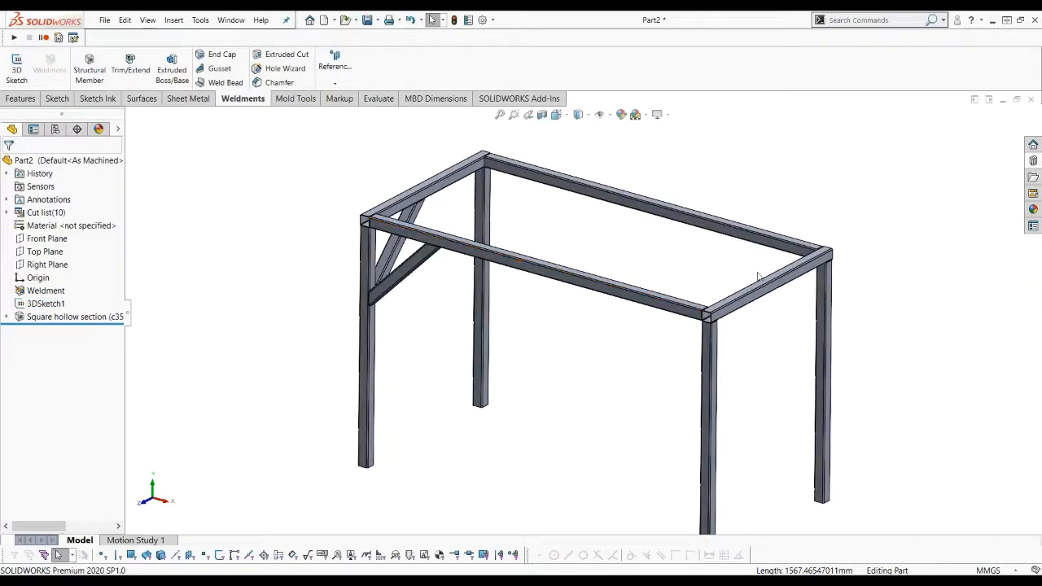
scroll(802, 265, down, 1)
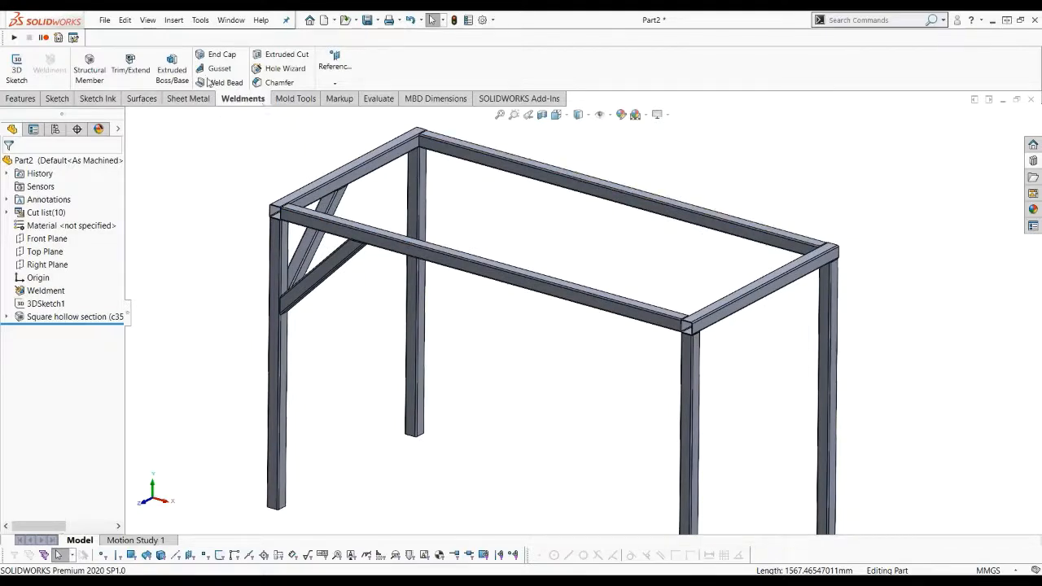
- Start a gusset supported by the inner faces of the short end rail and long front rail at the braced top corner
click(231, 72)
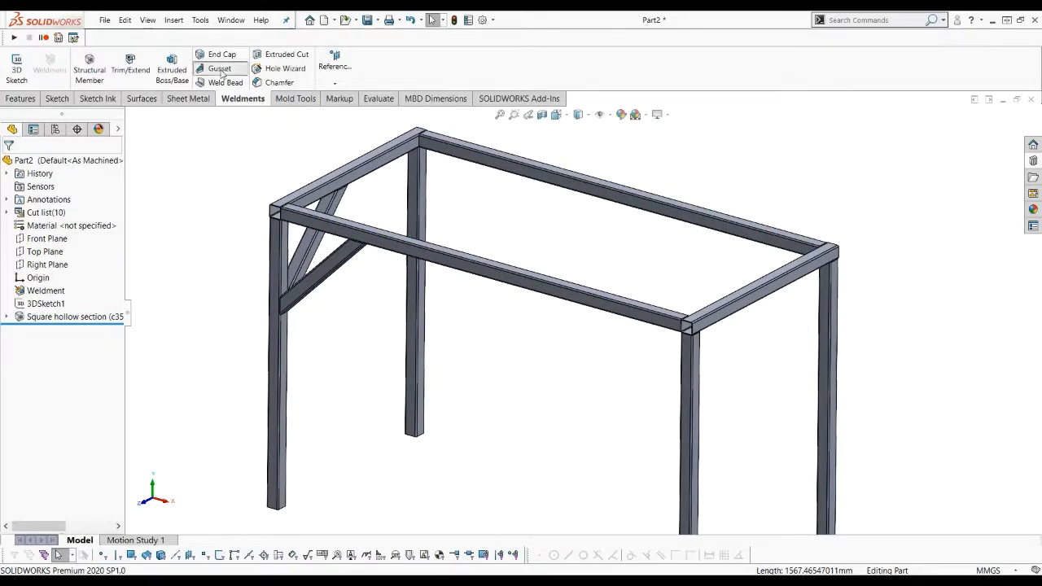
middle_drag(273, 198, 212, 221)
scroll(267, 191, down, 4)
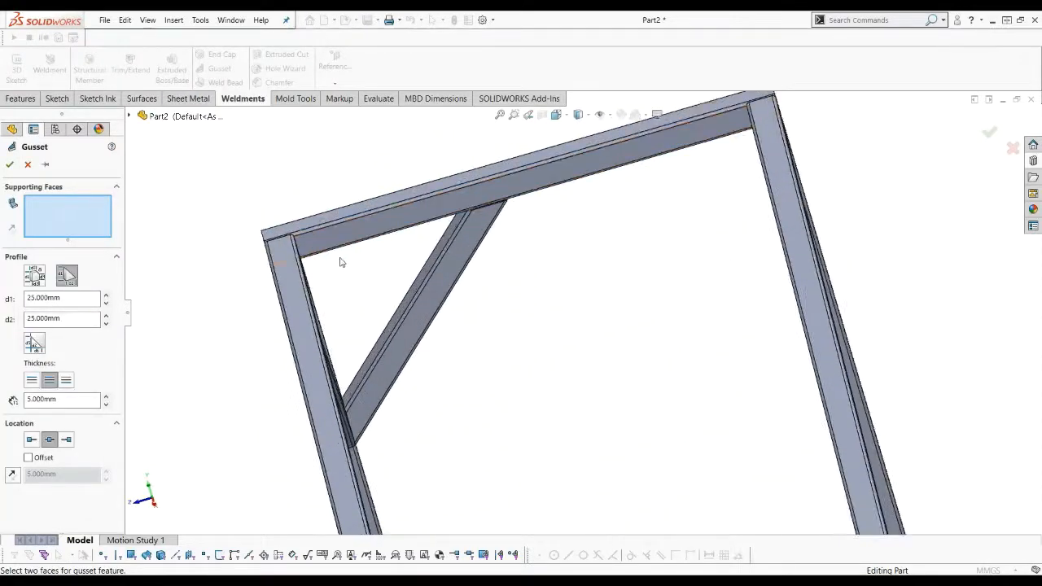
click(339, 254)
middle_drag(333, 275, 297, 277)
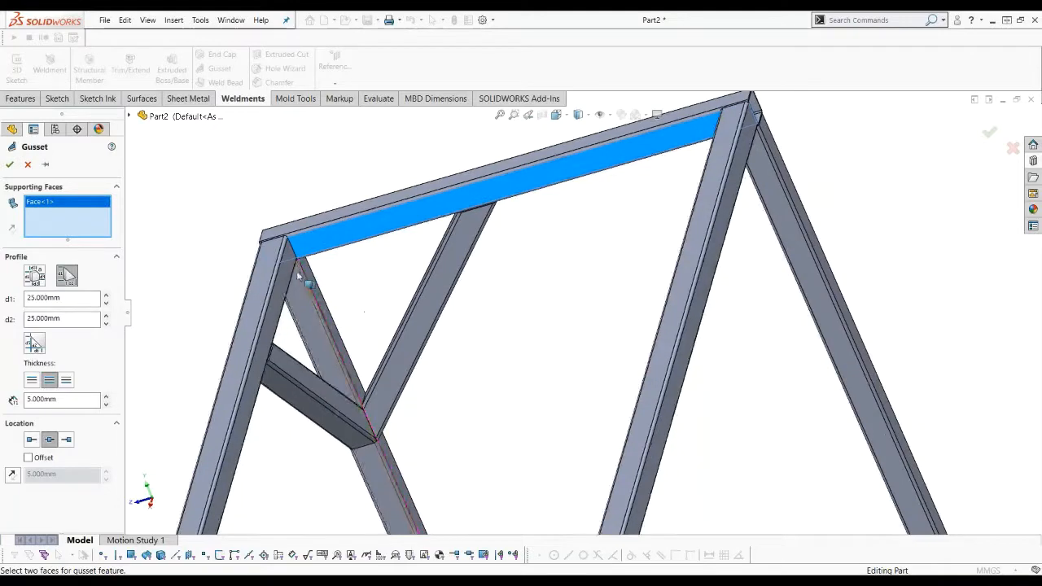
click(290, 271)
scroll(326, 254, down, 3)
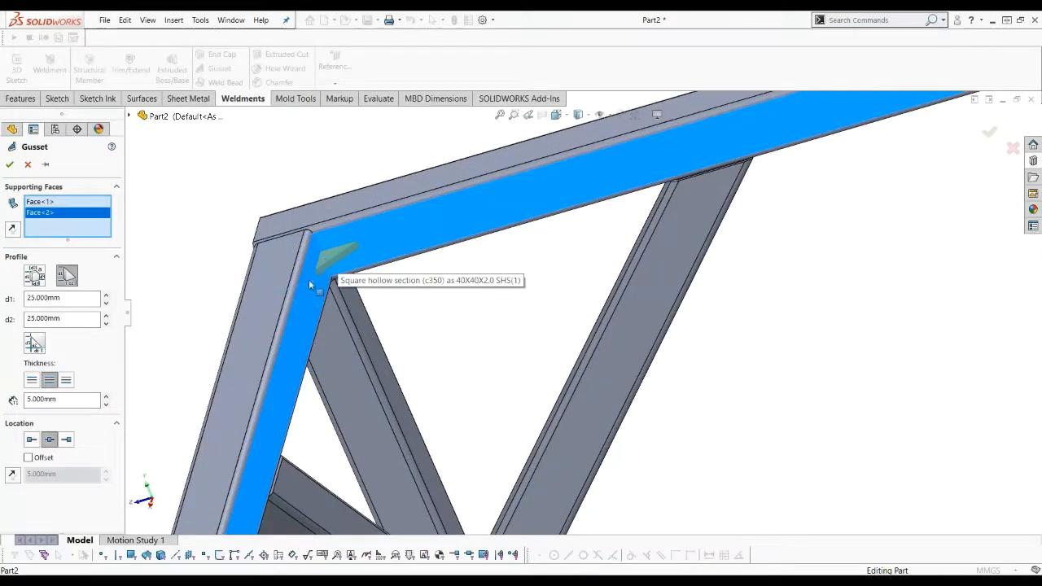
- Give the gusset a polygonal profile with d1 and d2 both set to 100 mm
click(34, 278)
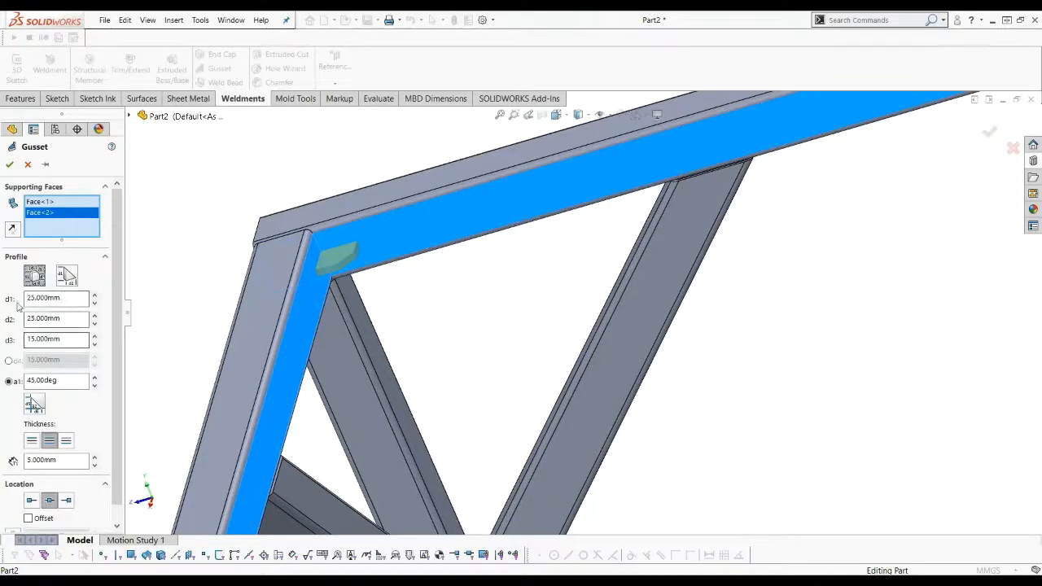
click(69, 299)
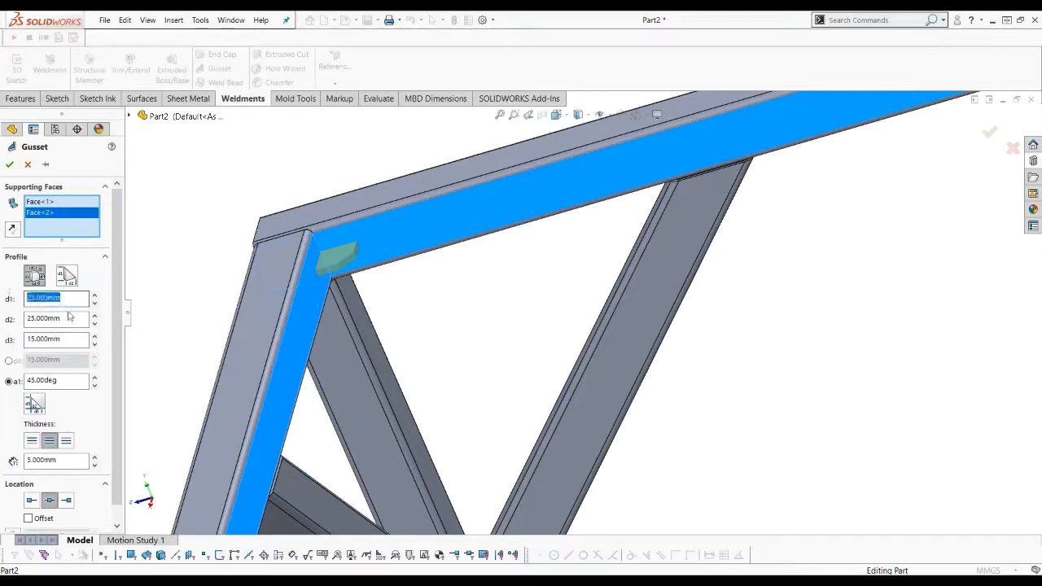
text(100)
key(Return)
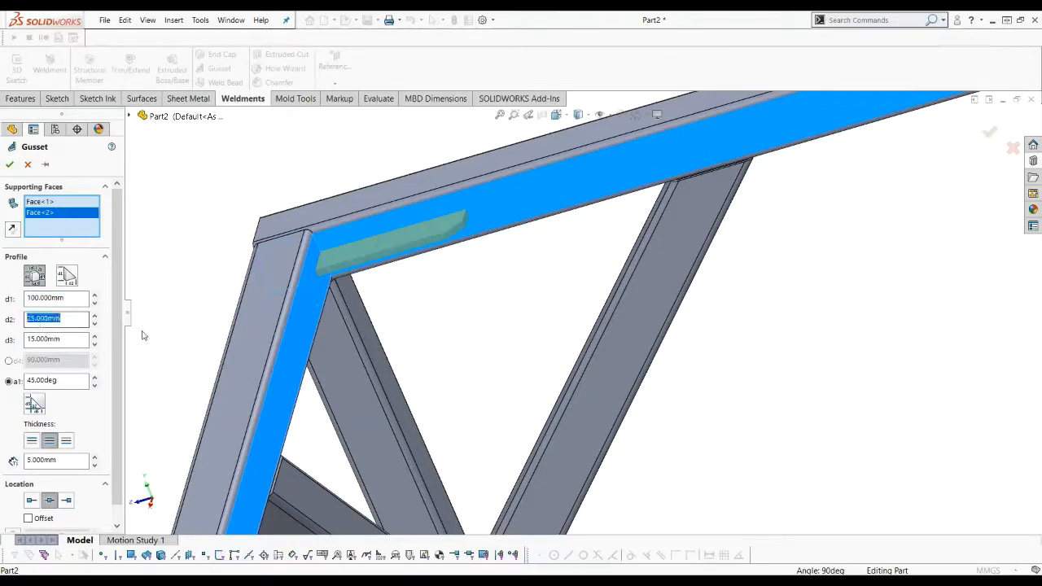
text(100)
key(Return)
middle_drag(170, 310, 190, 322)
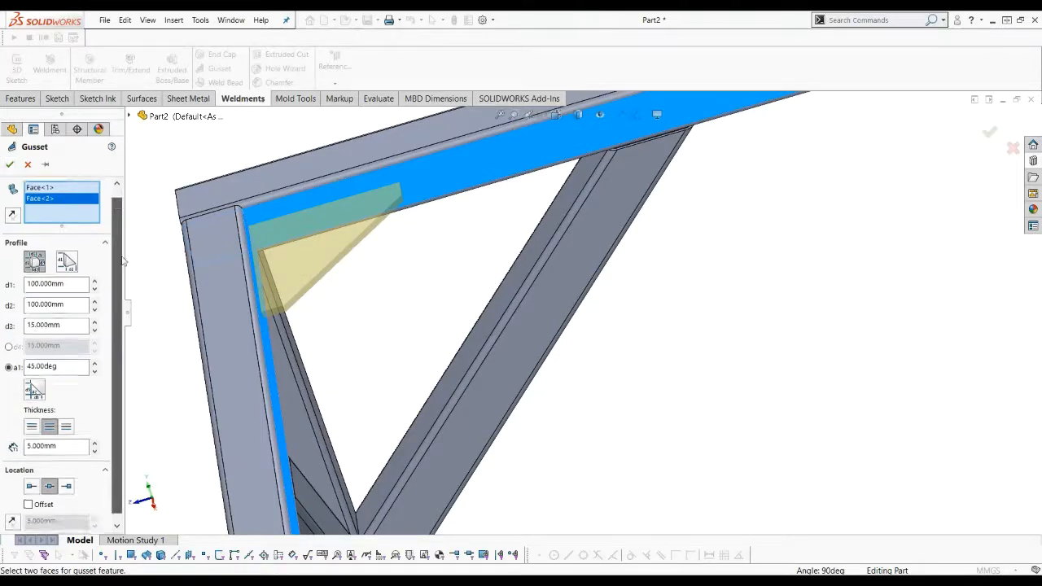
- Try the inner-side and outer-side thickness options for the gusset, and return it to both sides
scroll(111, 219, down, 1)
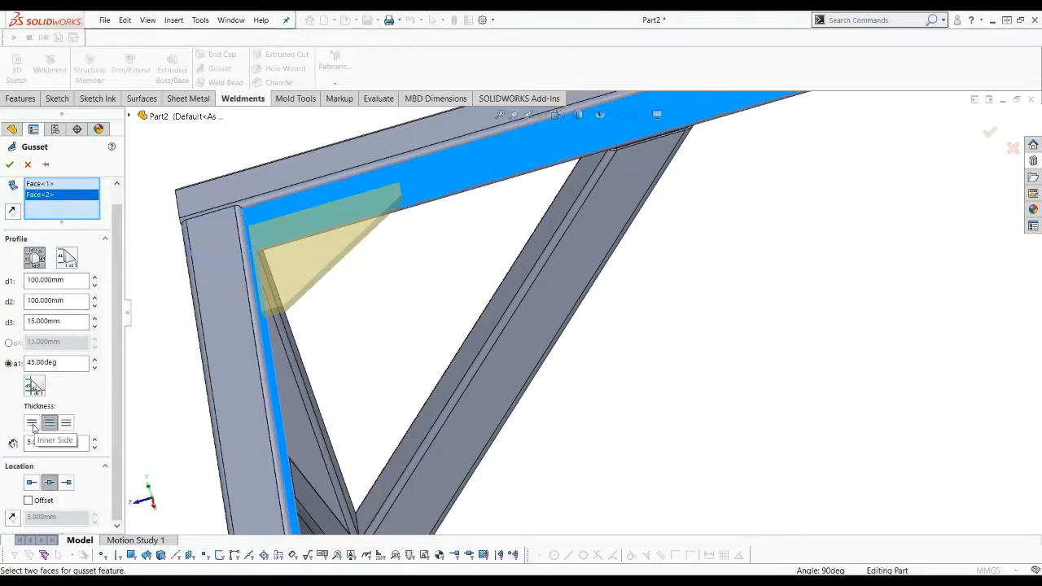
click(32, 425)
click(66, 424)
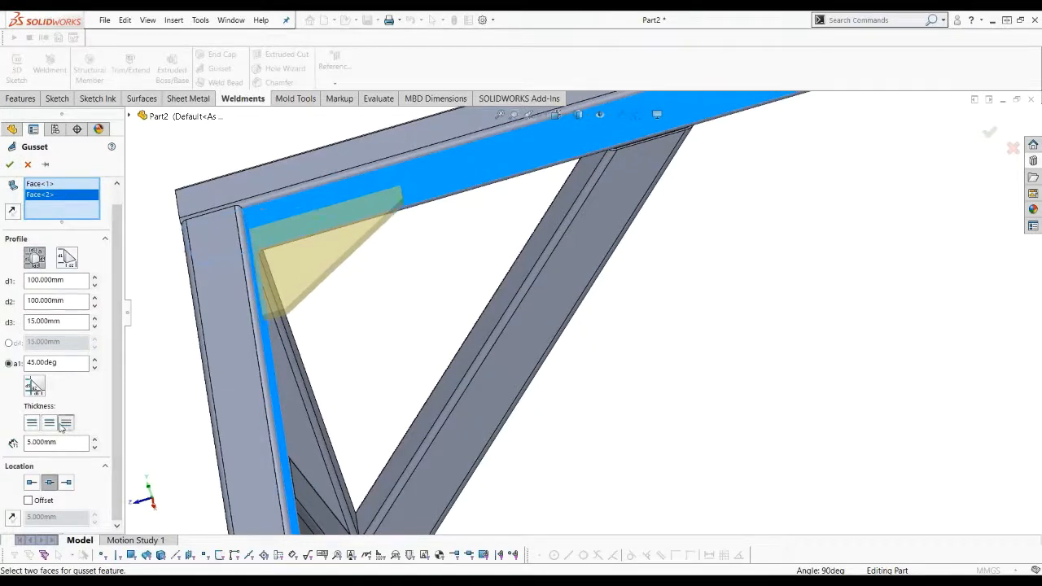
click(50, 424)
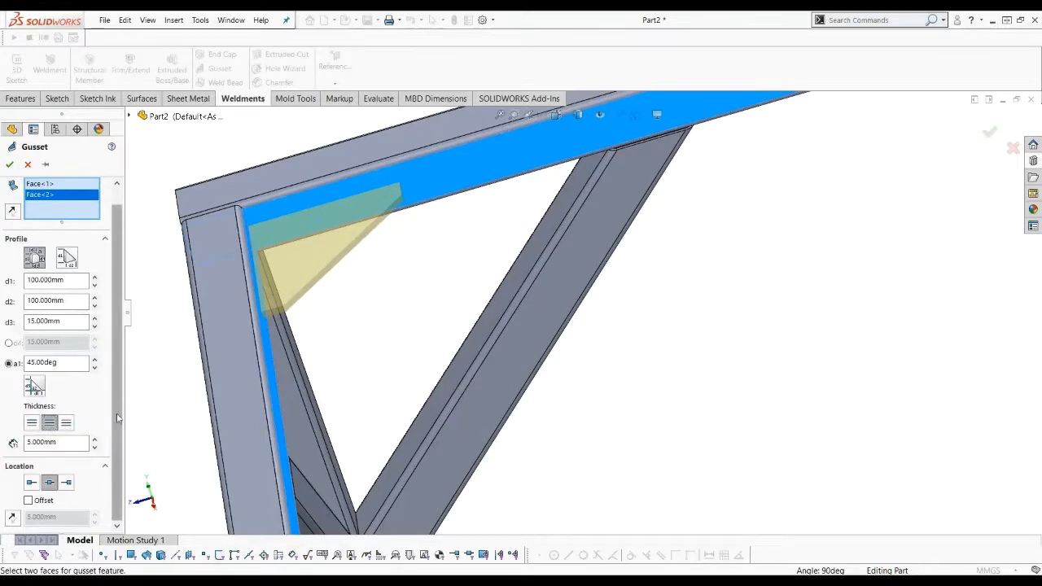
- Try the gusset's start and end point locations, settle on the mid point with outer-side thickness, and create the gusset
click(34, 487)
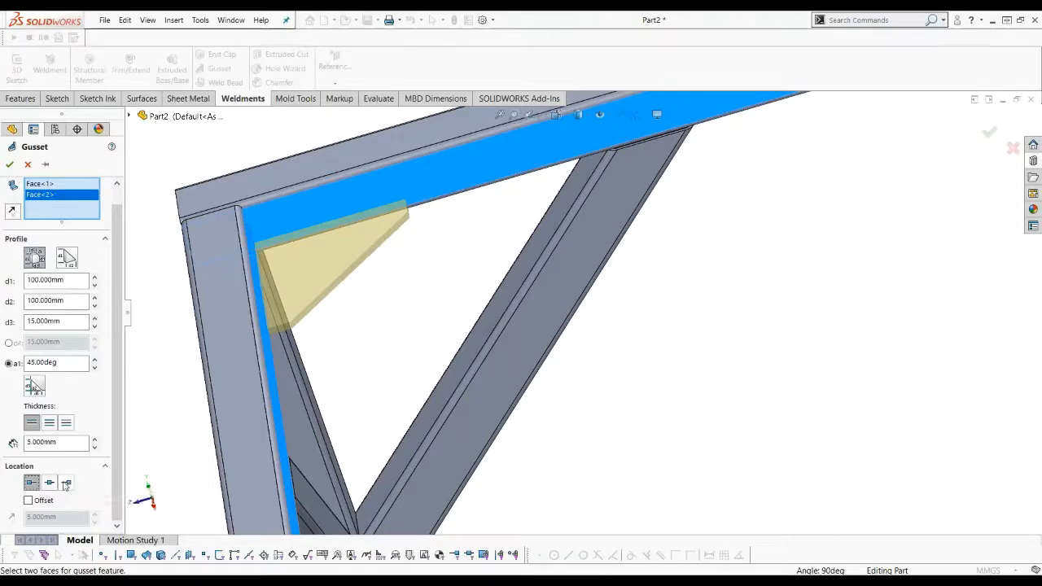
click(67, 484)
click(50, 483)
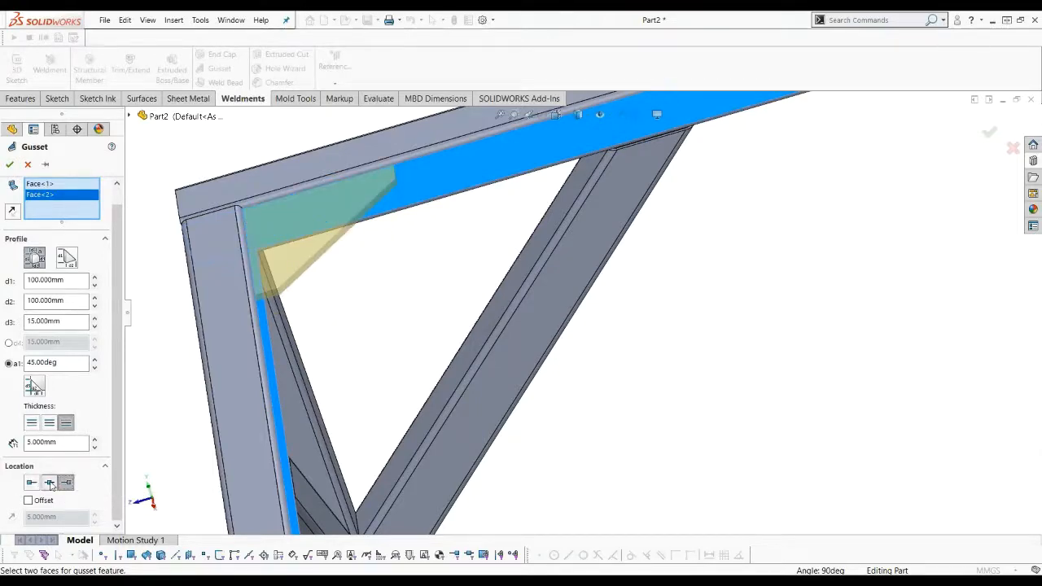
middle_drag(312, 355, 365, 321)
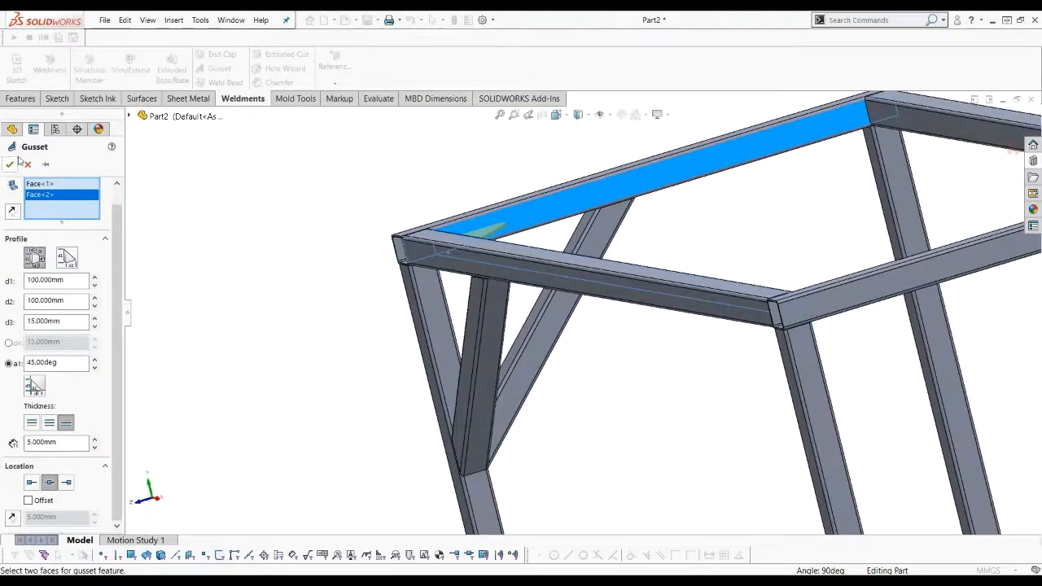
click(9, 165)
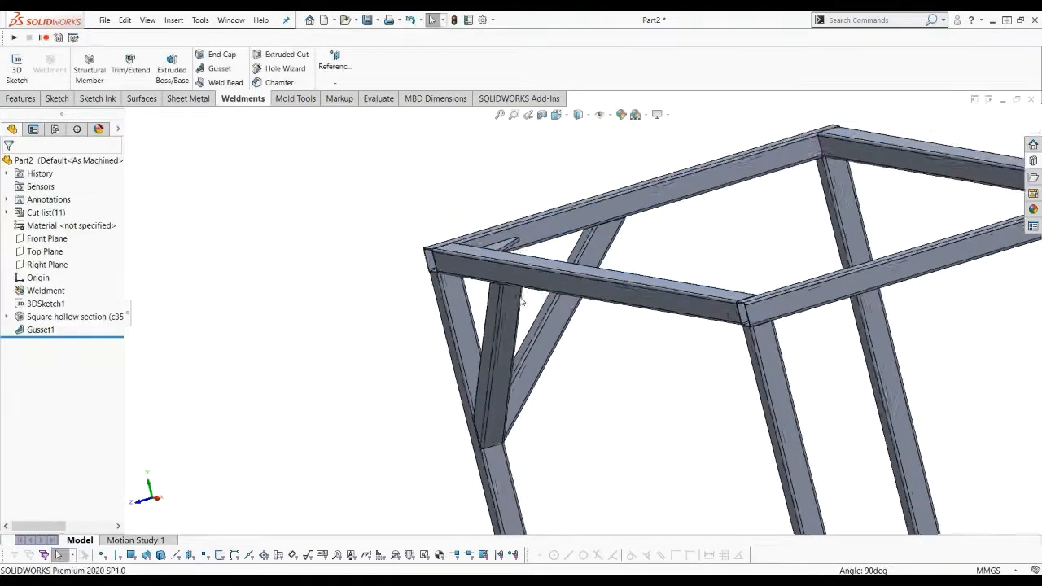
- Start an end cap on the short end rail's open end at the gusseted corner, with a 3 mm thickness
scroll(527, 280, down, 3)
scroll(540, 309, up, 5)
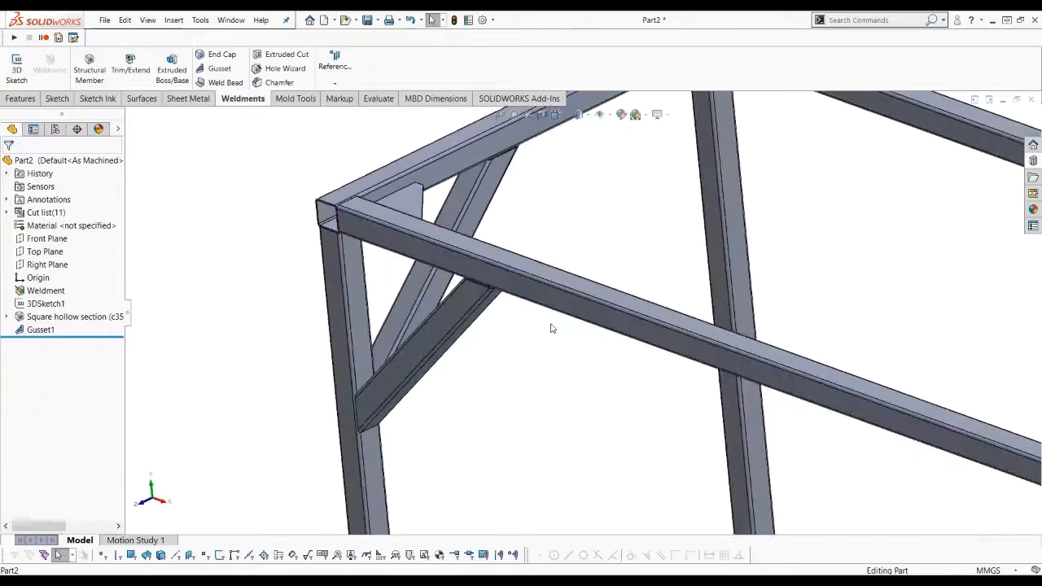
scroll(555, 293, down, 6)
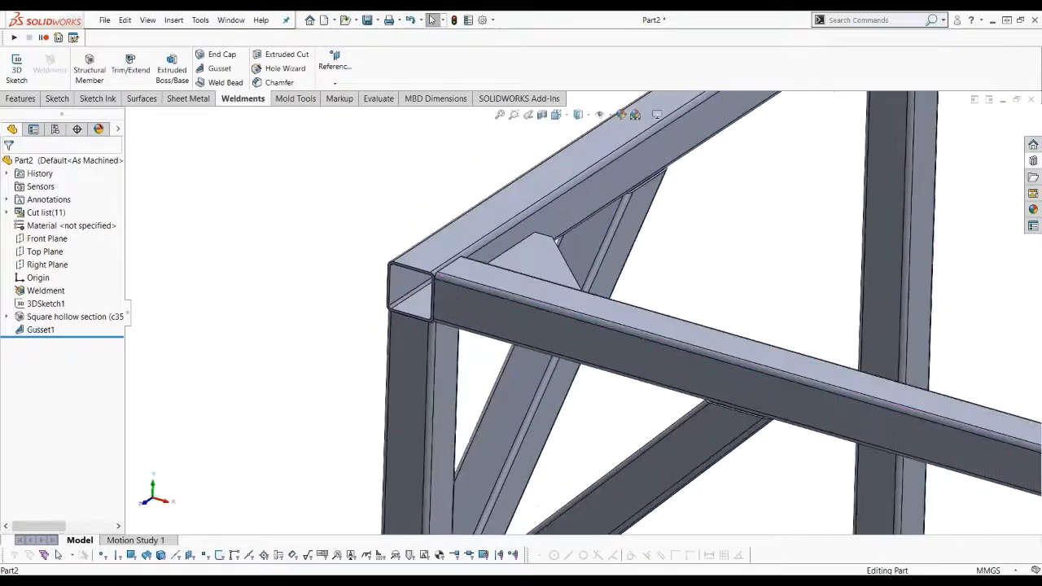
scroll(457, 296, down, 1)
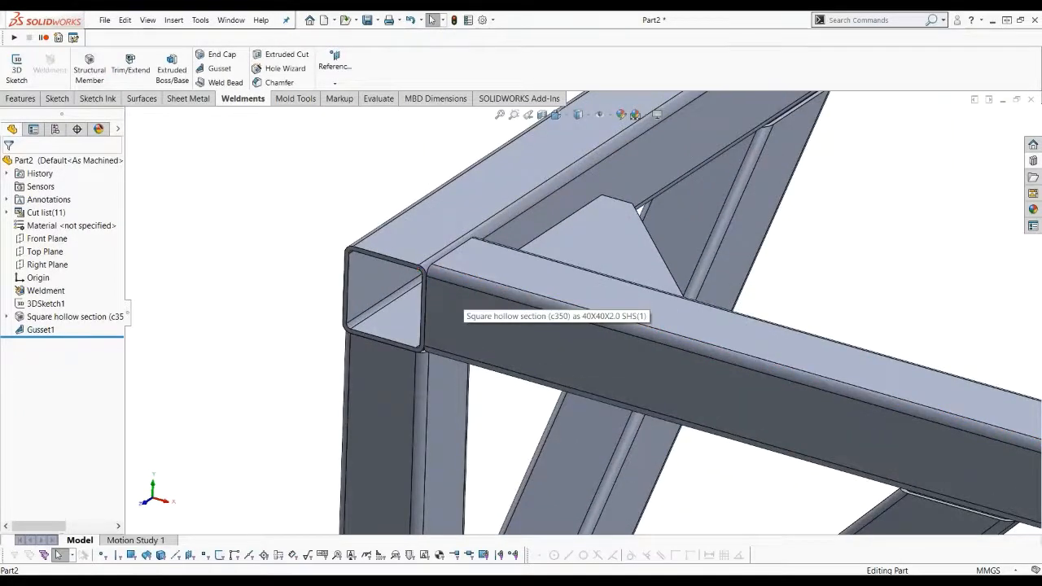
click(215, 60)
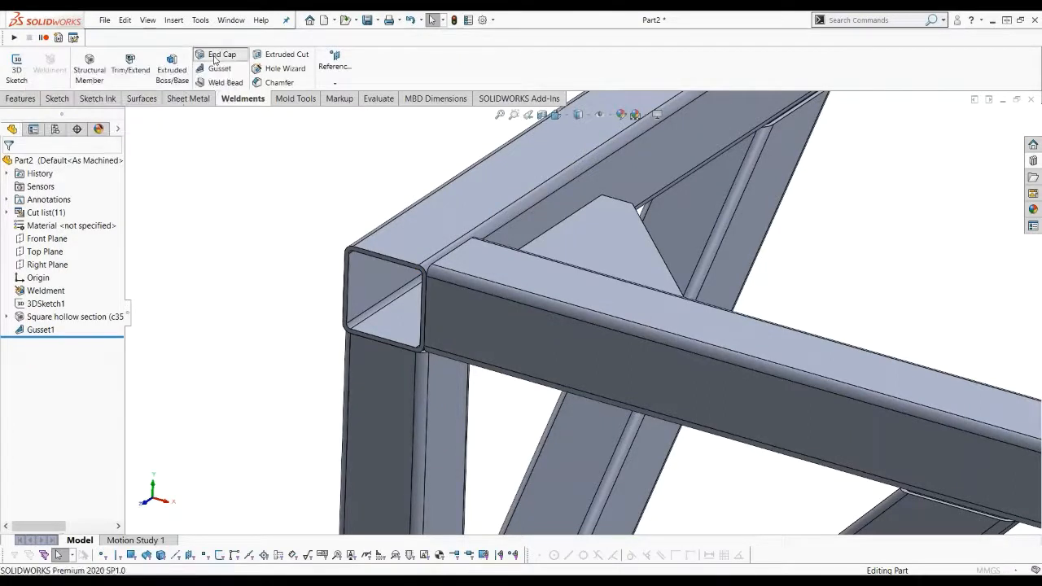
scroll(428, 285, down, 2)
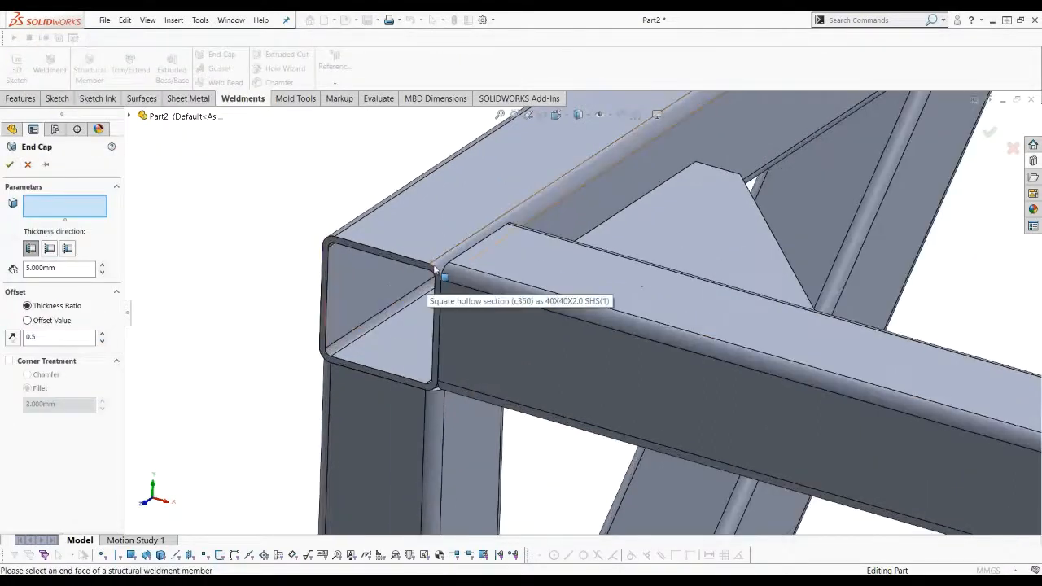
click(431, 301)
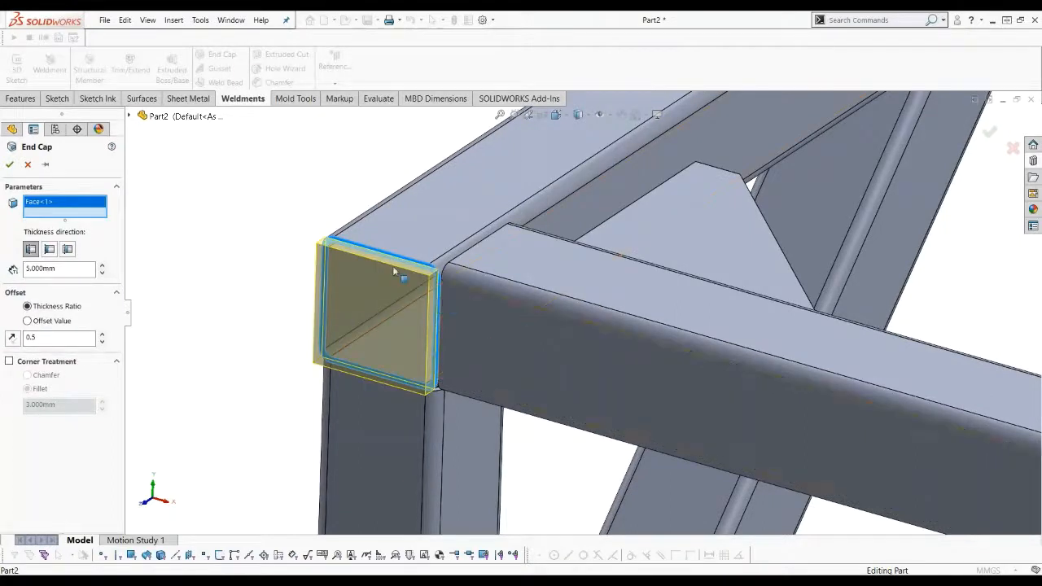
double_click(55, 268)
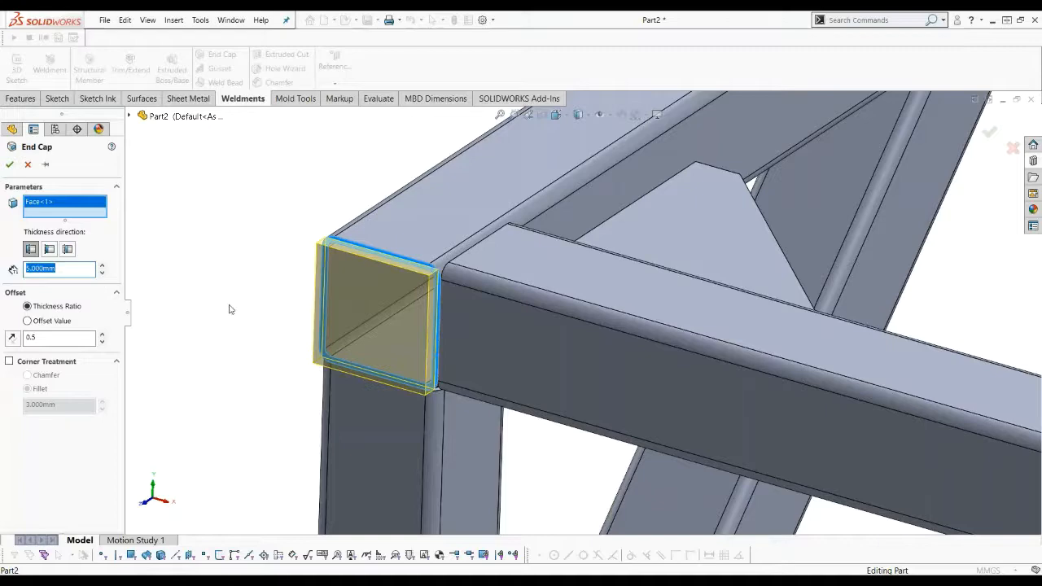
key(Return)
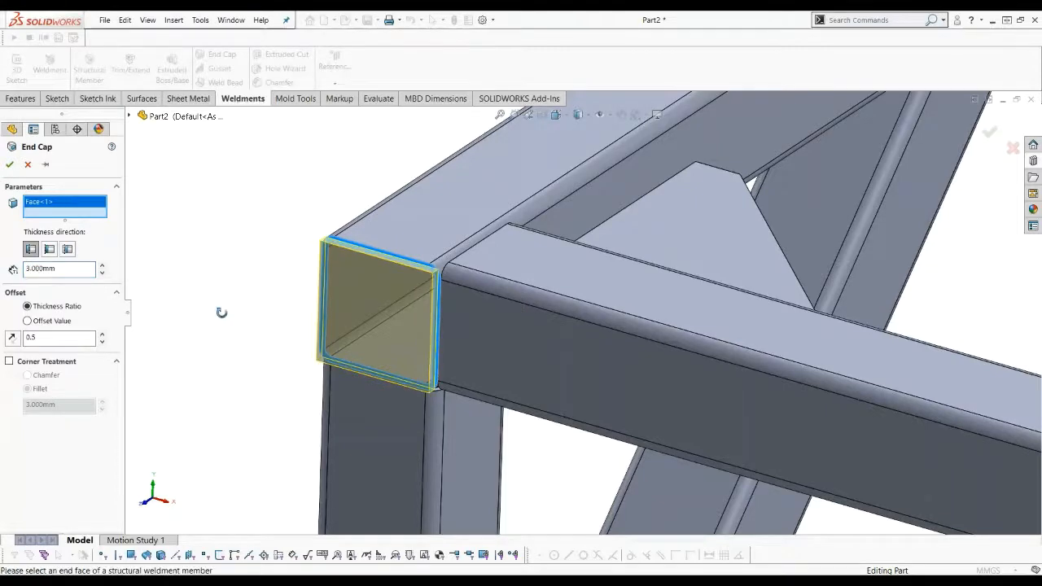
- Try the internal thickness direction for the end cap, and settle on the inward direction
middle_drag(220, 312, 236, 321)
scroll(415, 307, down, 2)
middle_drag(415, 307, 426, 293)
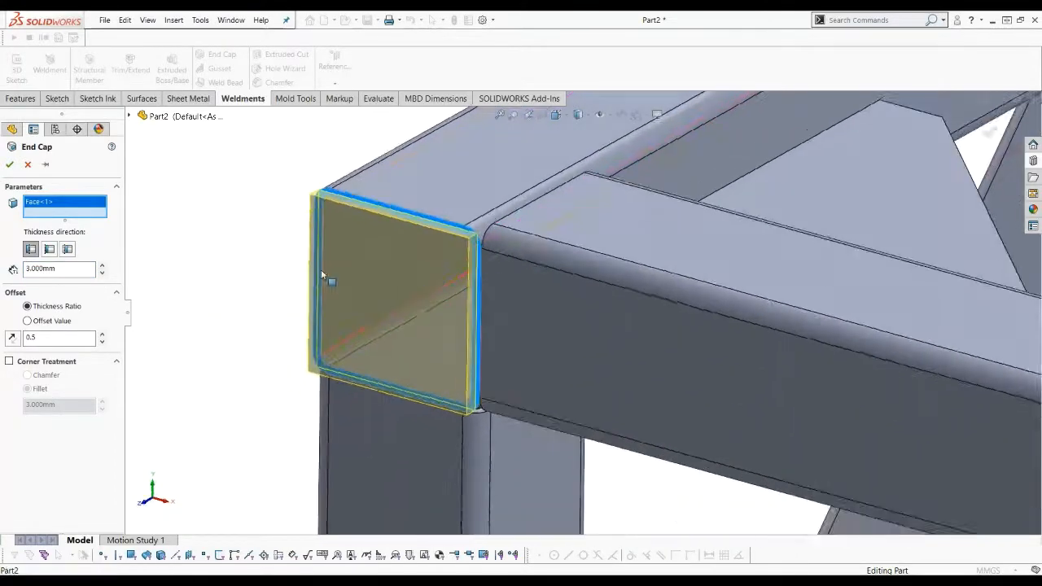
click(67, 249)
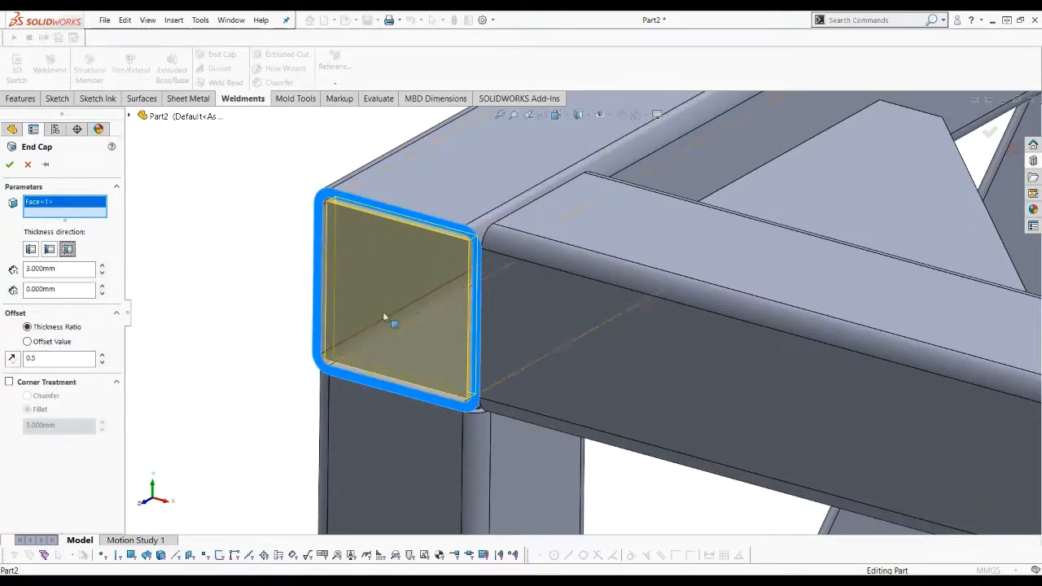
click(49, 249)
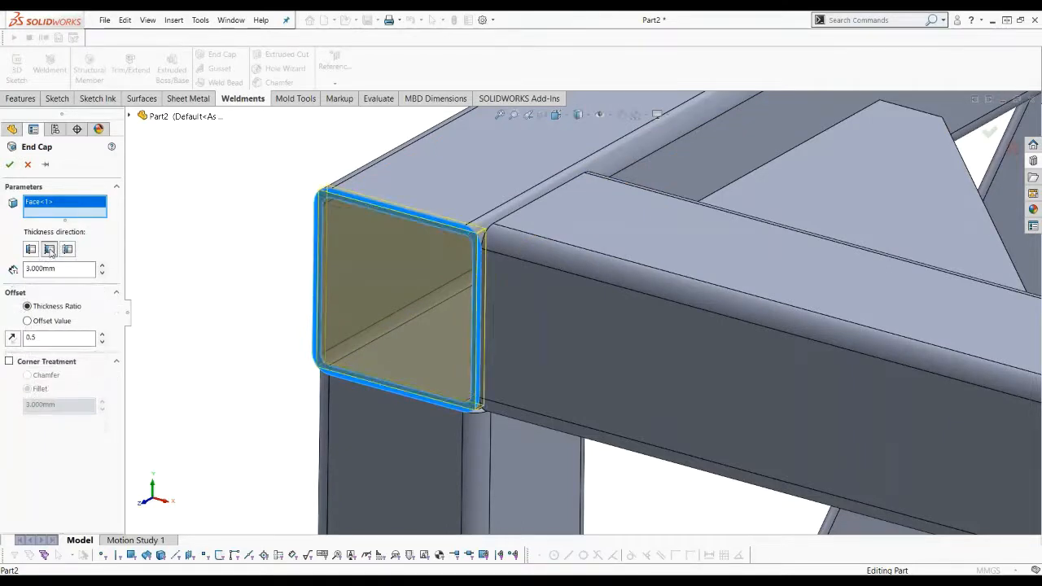
middle_drag(353, 284, 356, 321)
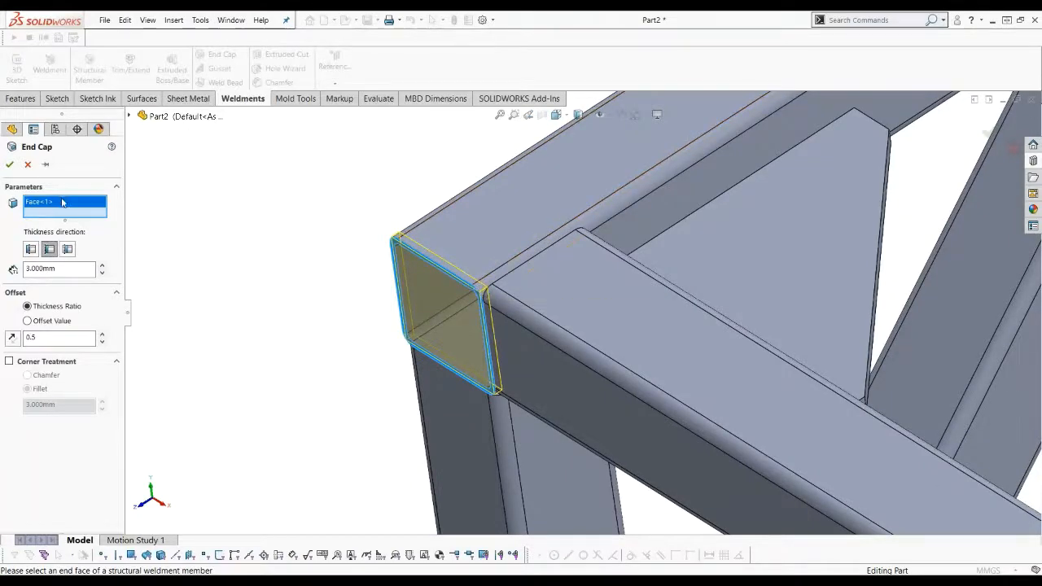
- Add to the end cap the open rail ends at the front rail's other corner and the corner diagonally opposite the gusset
scroll(456, 339, up, 8)
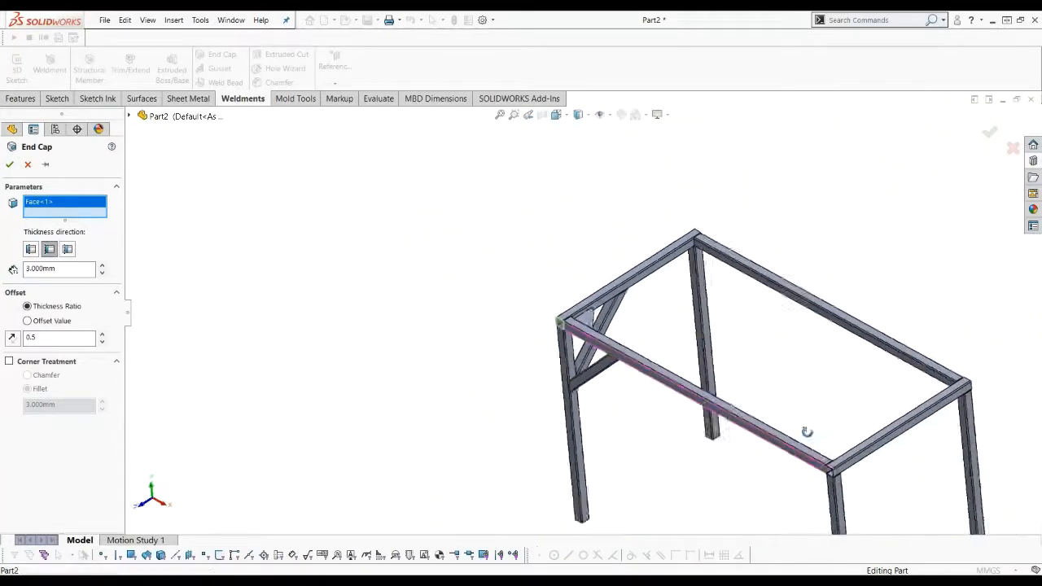
scroll(842, 502, down, 10)
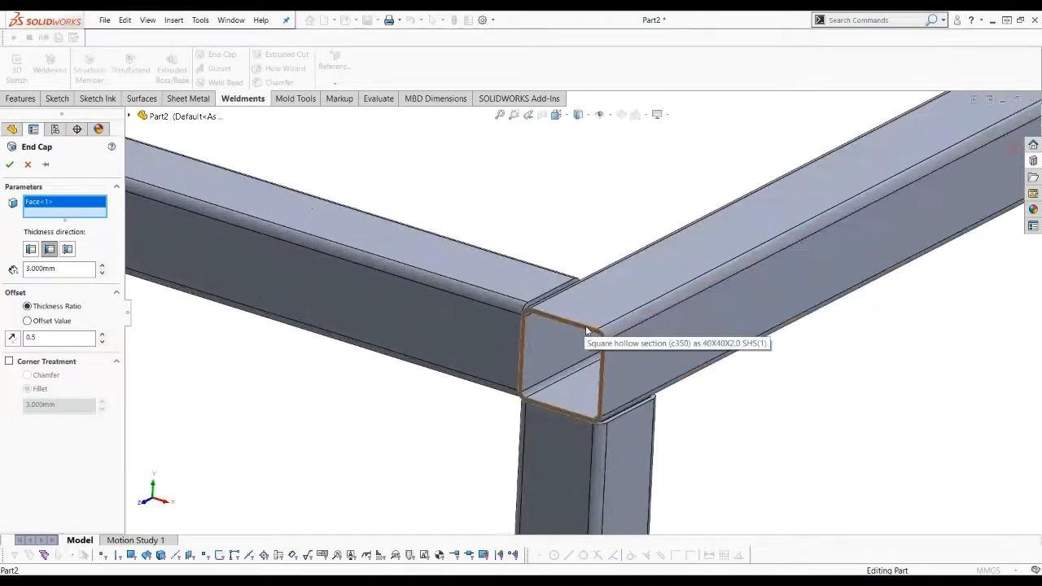
click(586, 330)
scroll(642, 363, up, 5)
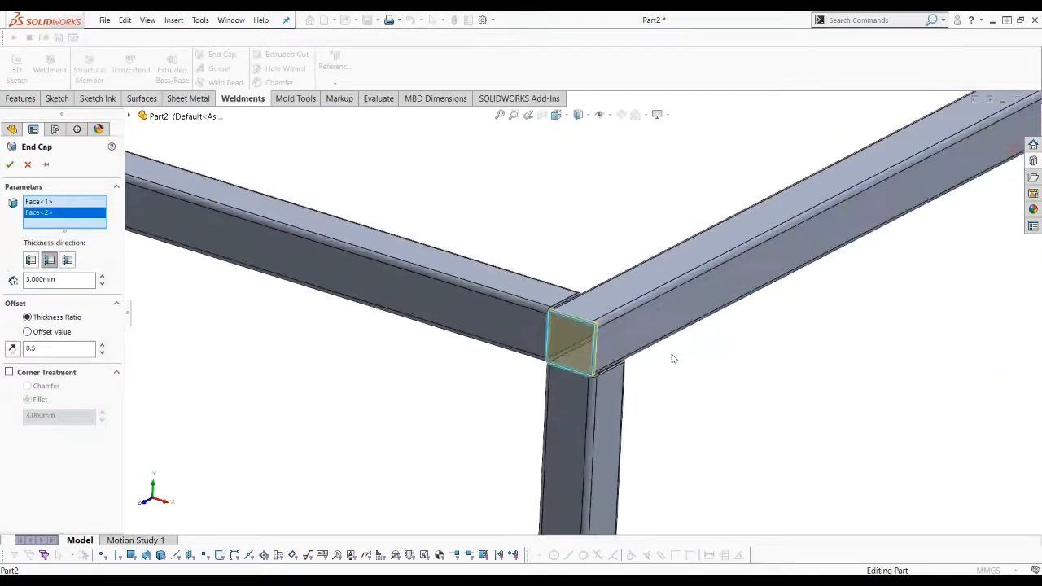
middle_drag(675, 335, 470, 277)
scroll(472, 350, down, 10)
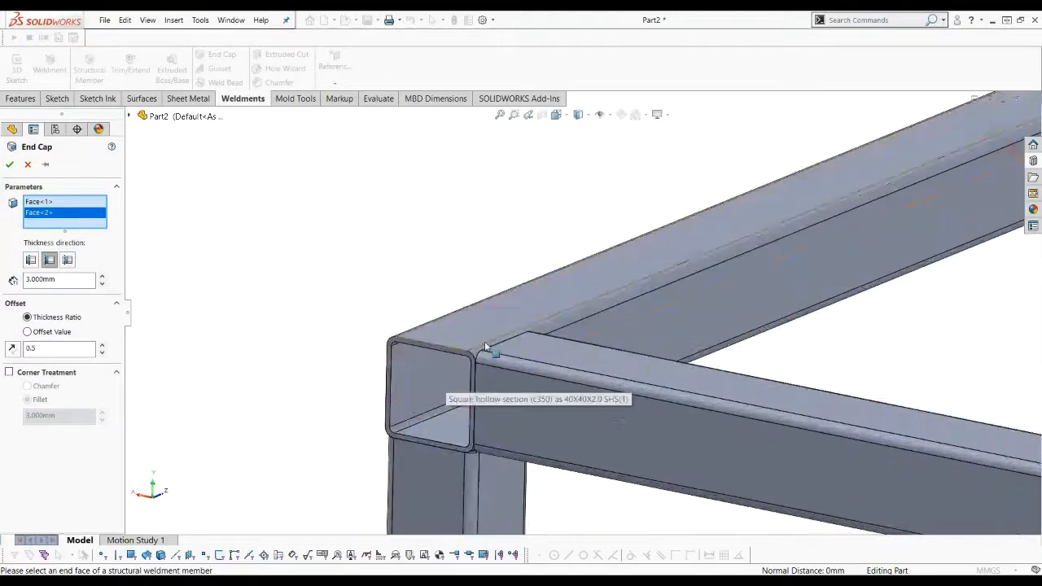
click(467, 352)
scroll(497, 363, up, 5)
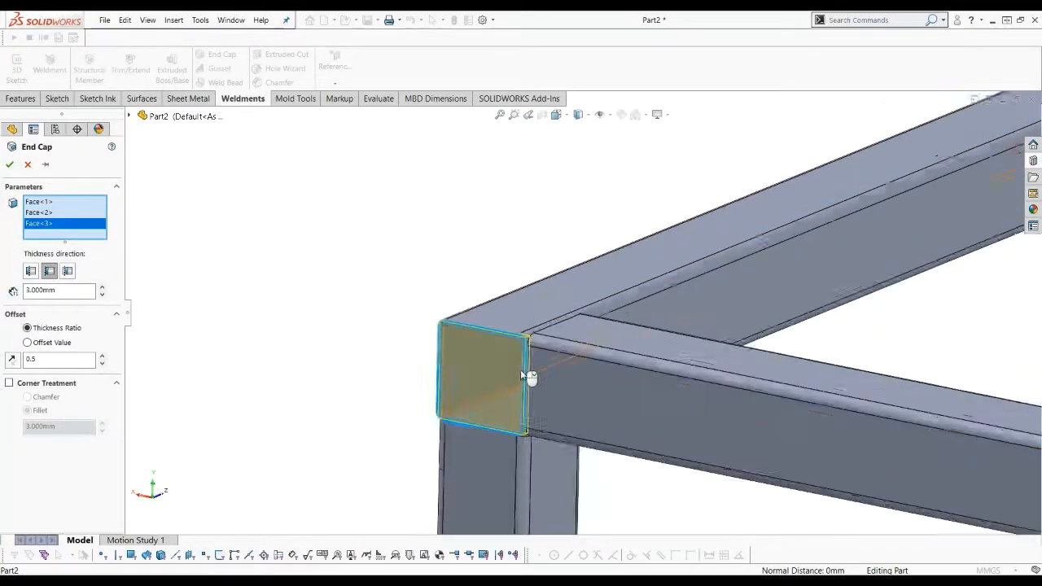
- Include the open far end of the gusseted short rail as the fourth face, and create the end caps
scroll(533, 358, up, 8)
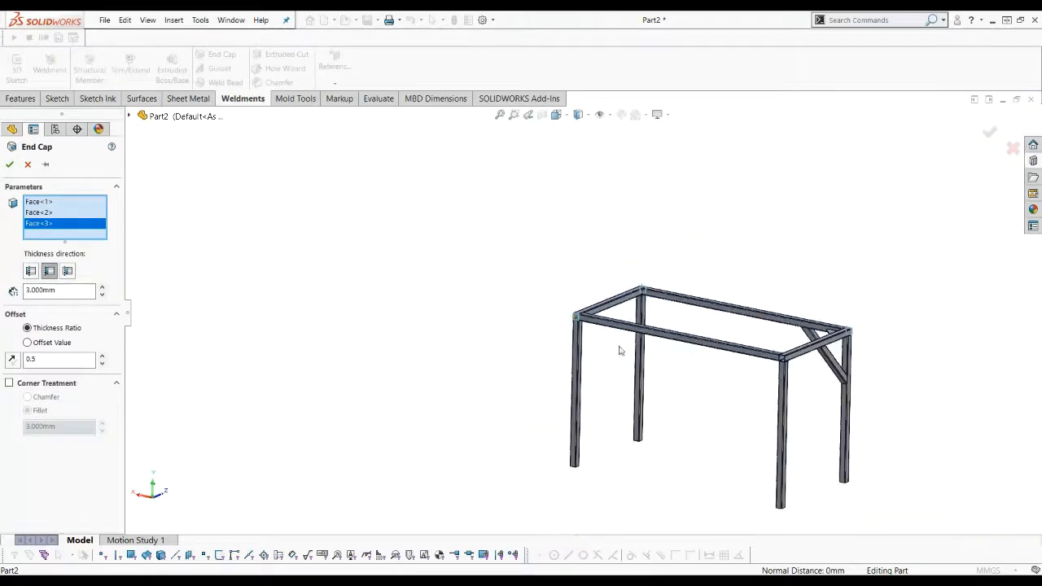
scroll(806, 359, down, 3)
scroll(810, 357, down, 10)
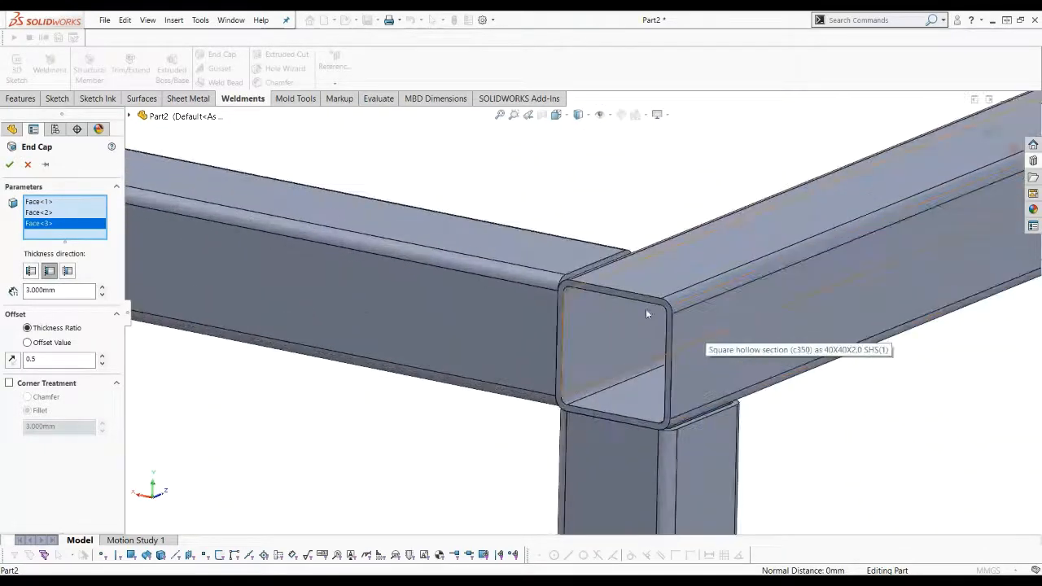
click(650, 306)
scroll(639, 313, up, 5)
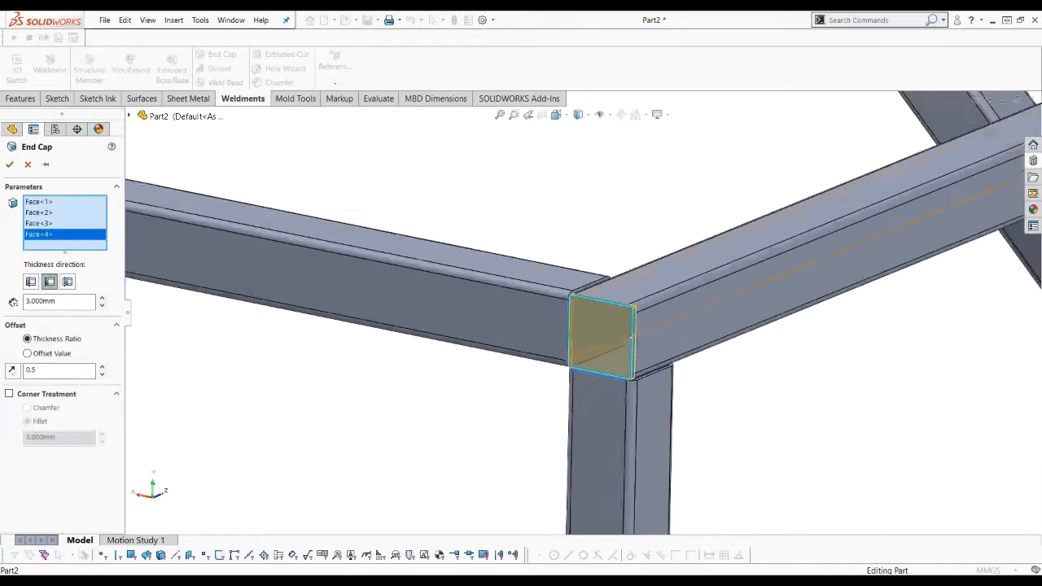
scroll(632, 341, up, 5)
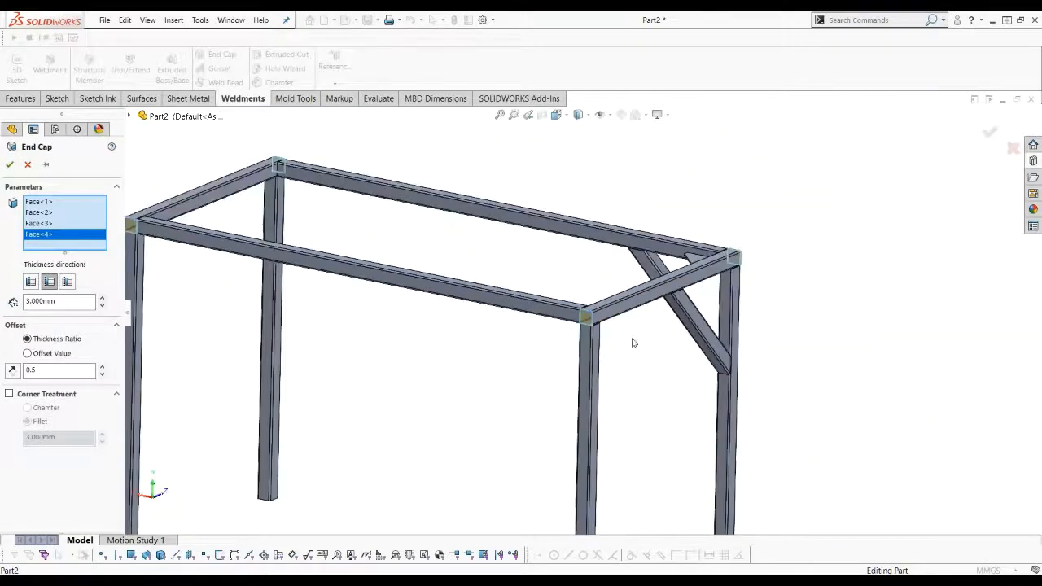
click(10, 166)
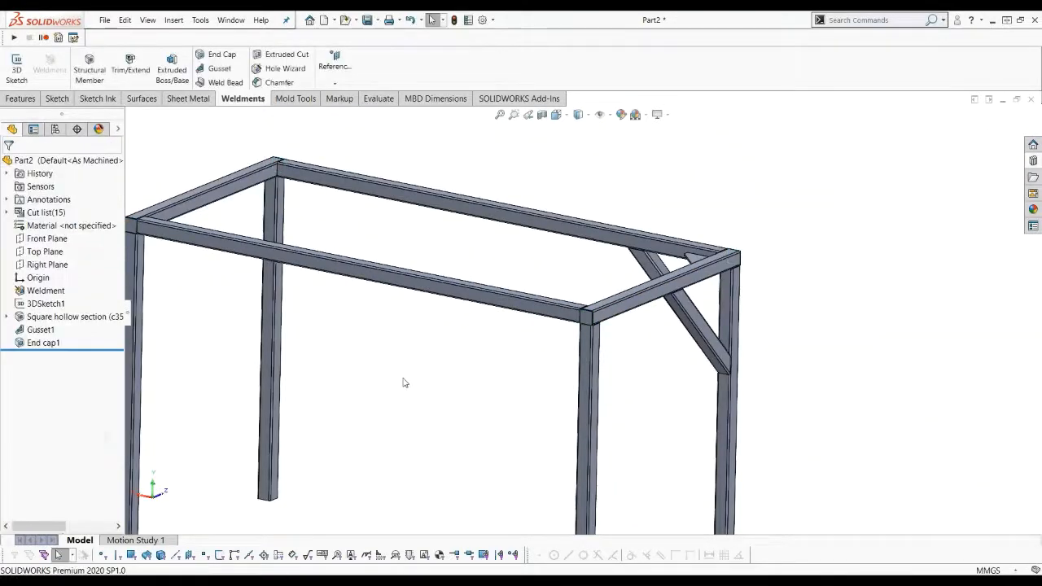
- Start a sketch on the bottom end face of the braced leg
scroll(440, 374, up, 2)
middle_drag(493, 391, 458, 377)
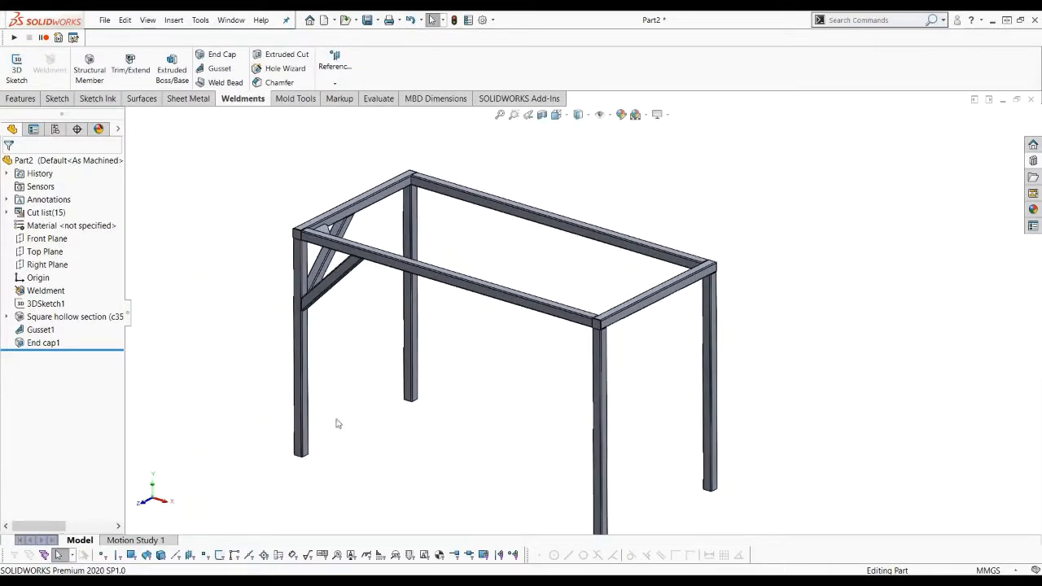
scroll(380, 458, down, 2)
scroll(399, 421, up, 2)
scroll(466, 356, down, 2)
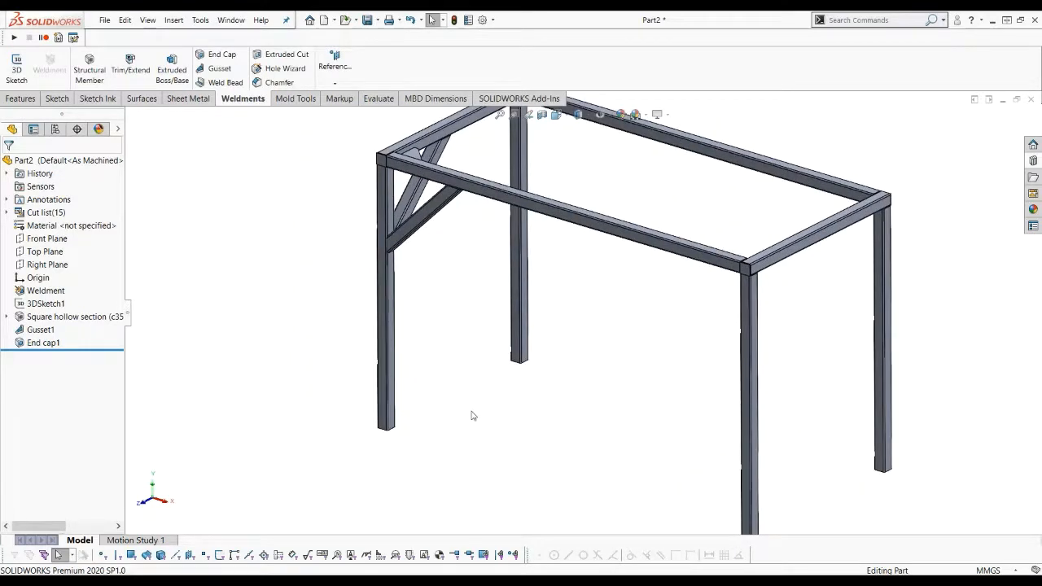
scroll(407, 415, down, 8)
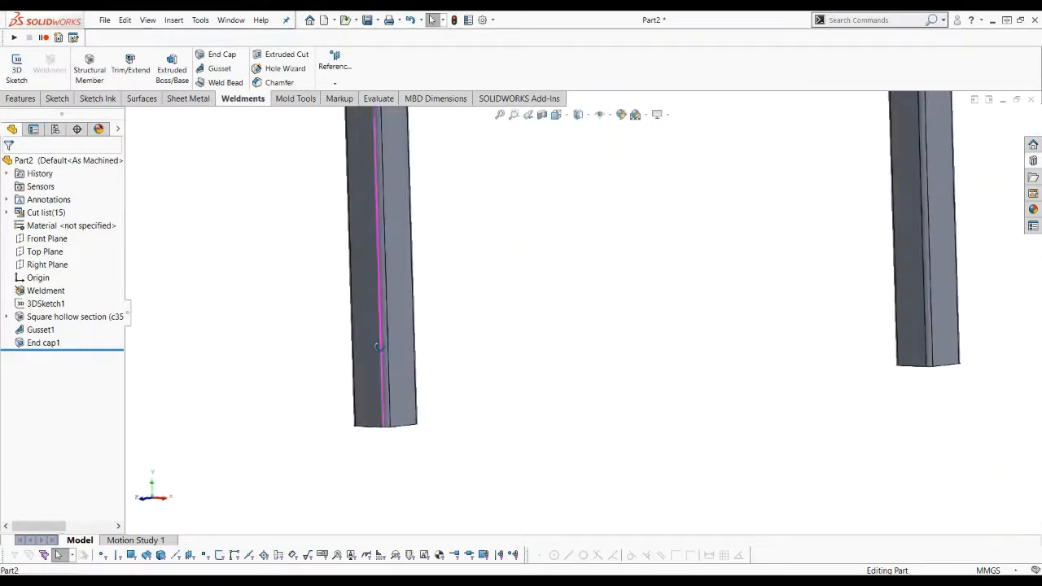
scroll(429, 409, down, 8)
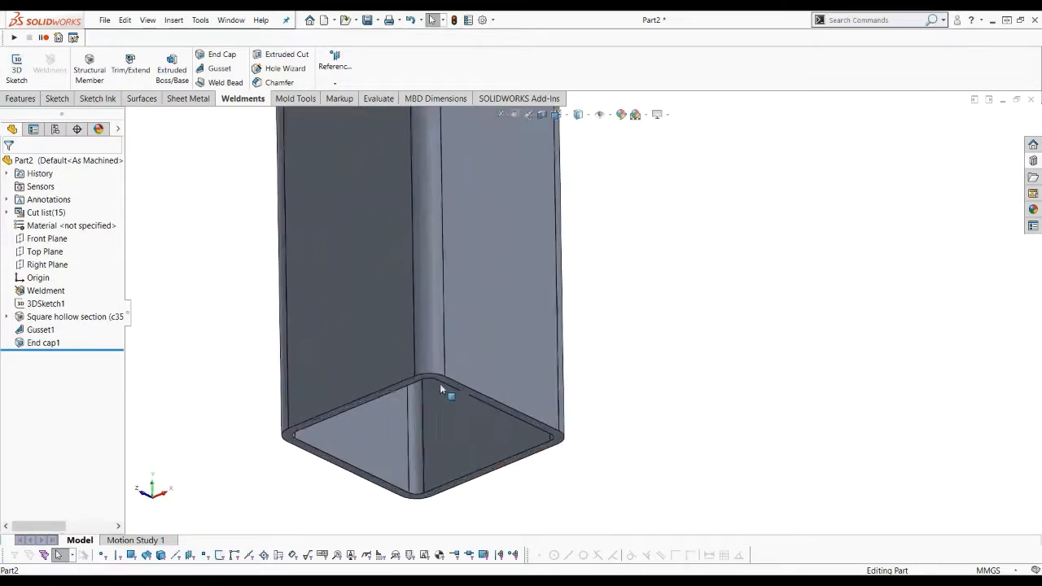
click(423, 374)
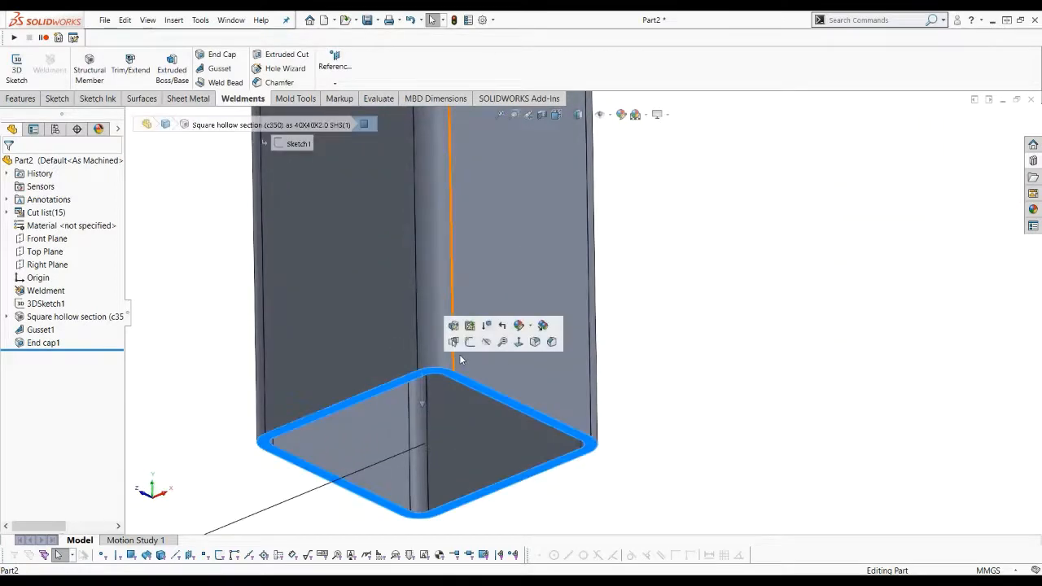
click(469, 342)
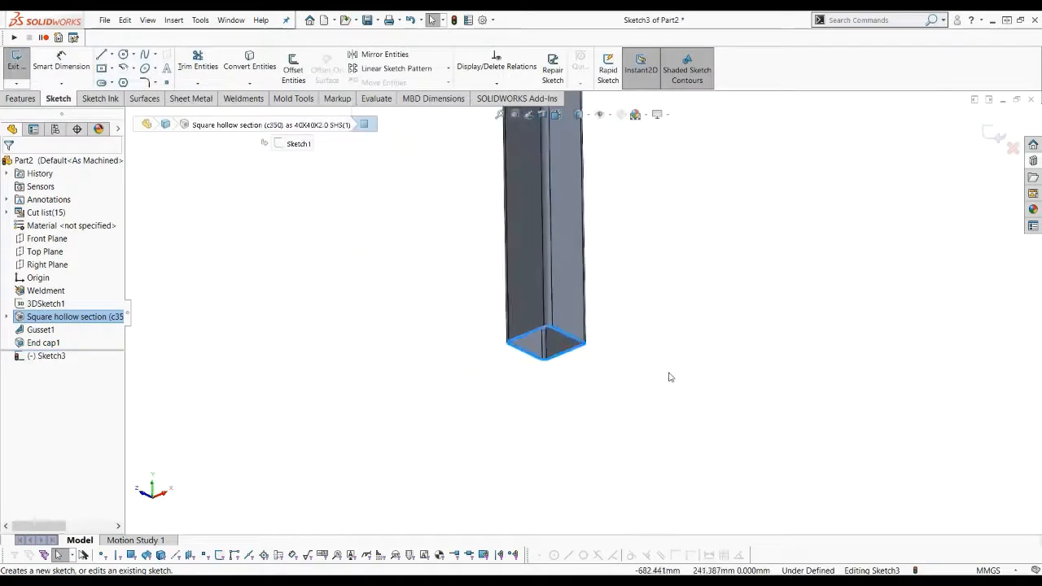
- Sketch a corner rectangle about 83 by 72 mm around the braced leg's bottom end
middle_drag(643, 407, 682, 502)
scroll(723, 445, up, 9)
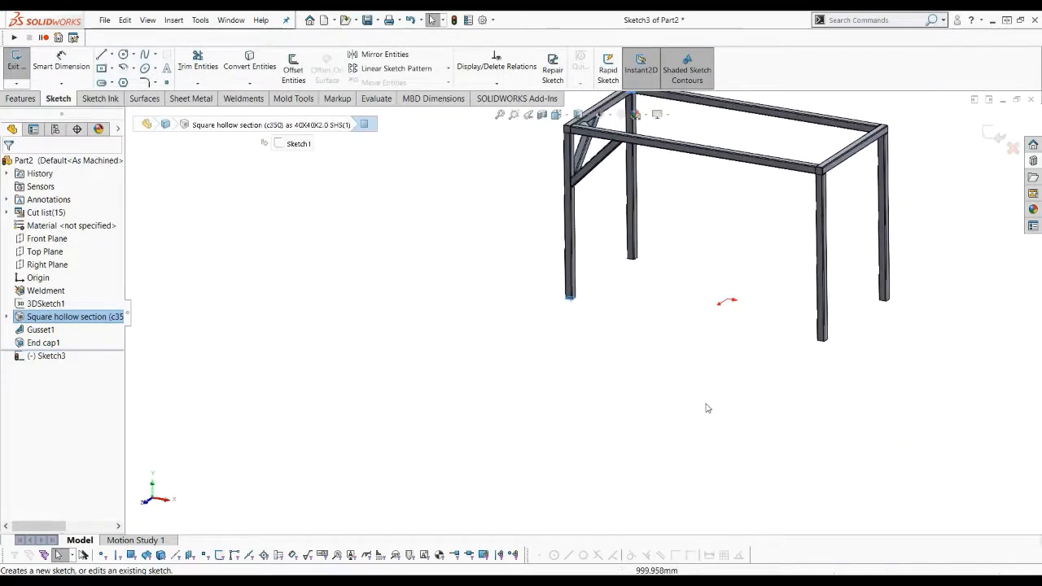
scroll(585, 269, down, 2)
scroll(580, 269, down, 3)
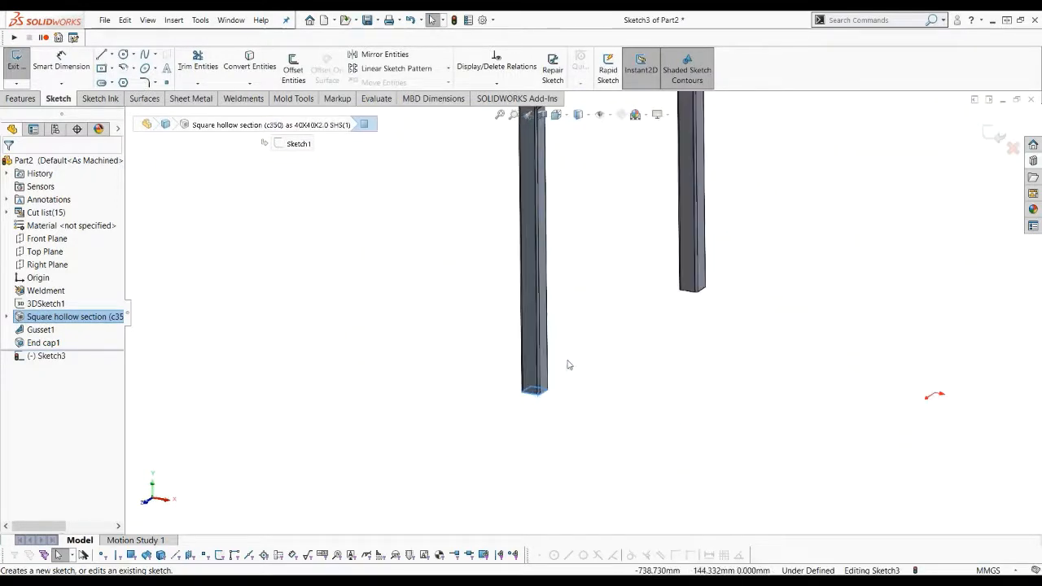
click(103, 69)
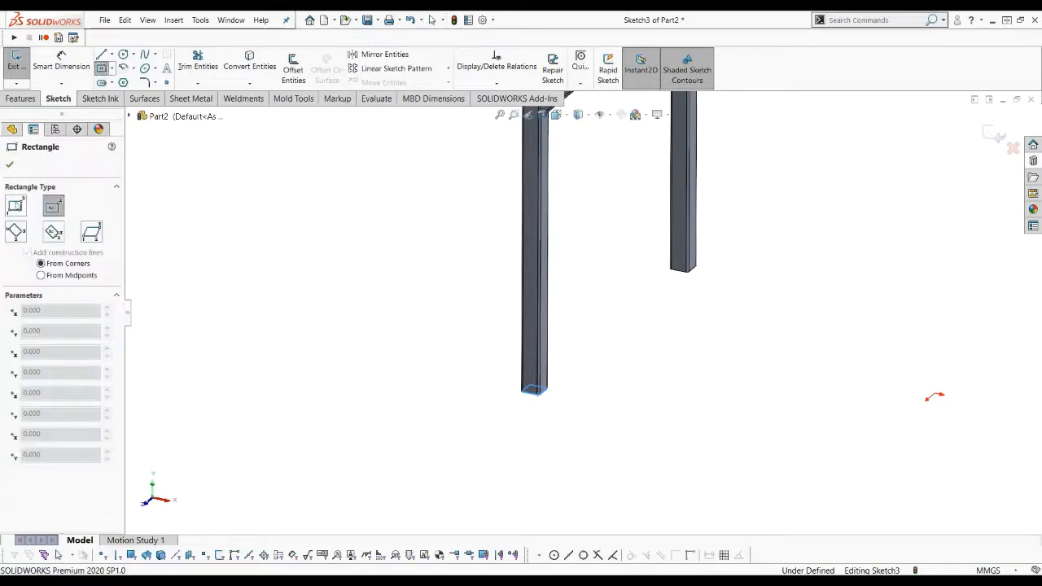
click(15, 207)
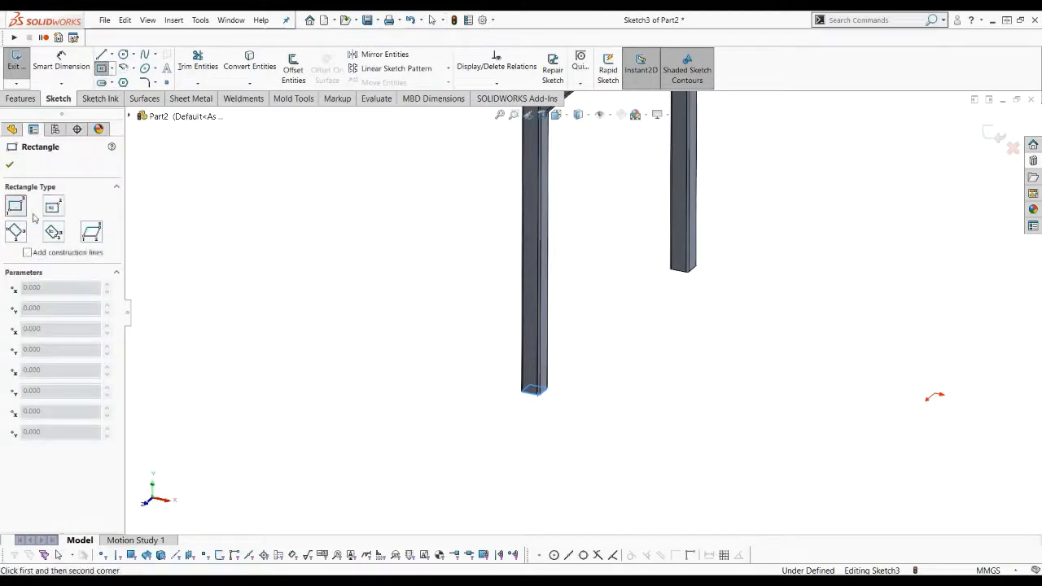
scroll(544, 389, down, 3)
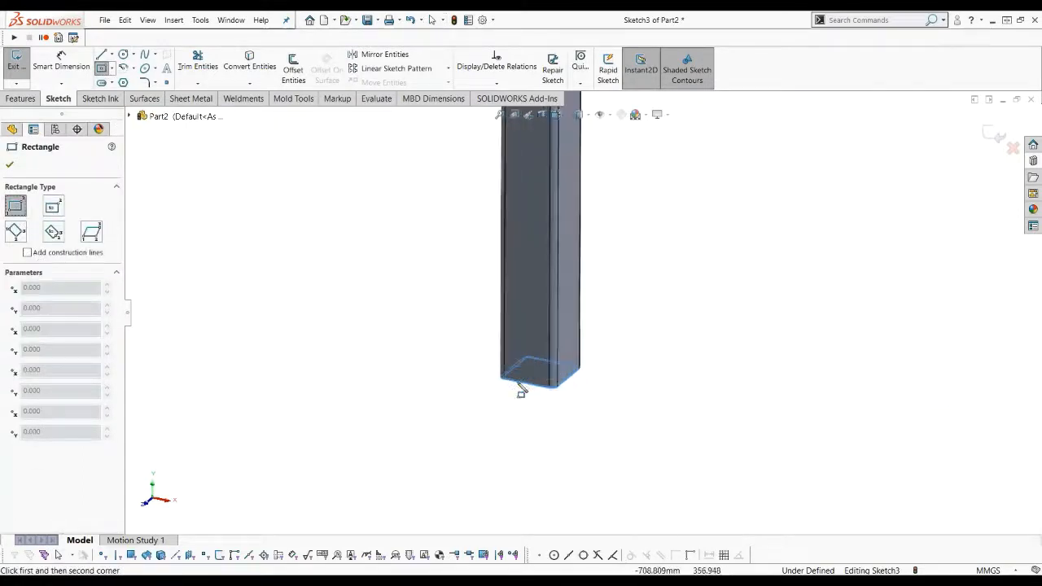
click(475, 385)
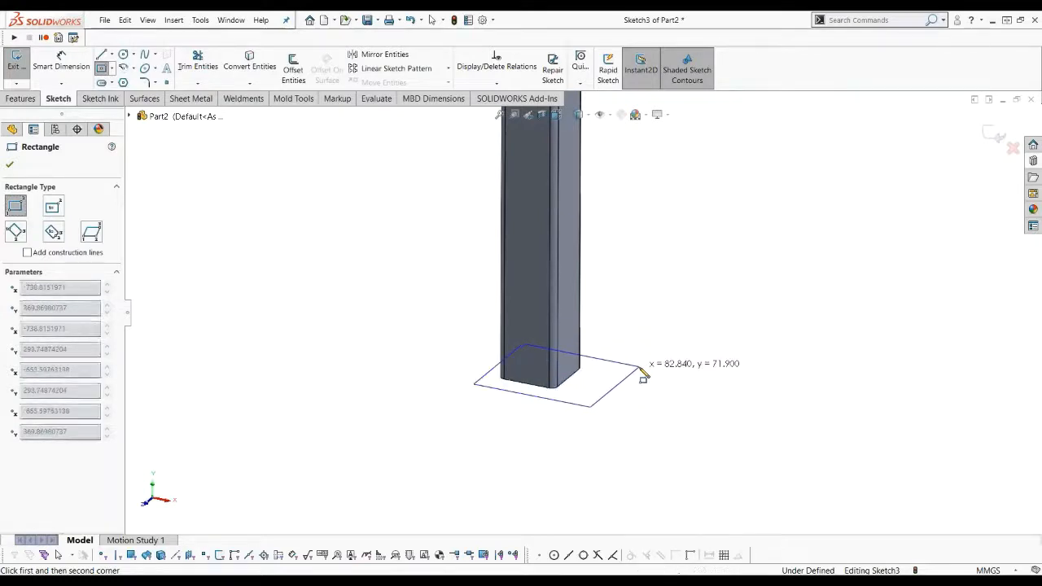
click(639, 367)
key(Escape)
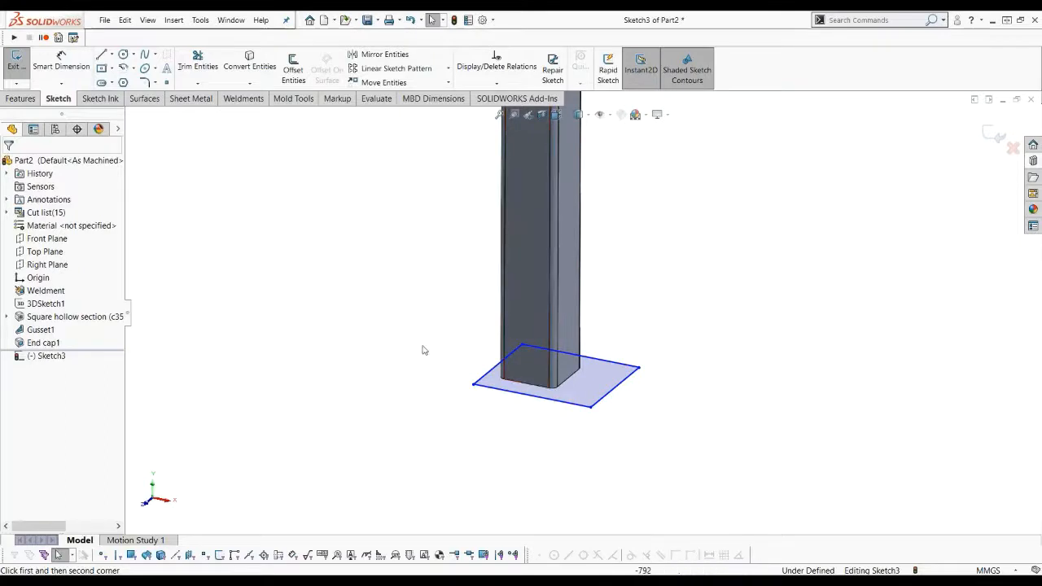
- Dimension the gap between the rectangle's front line and the leg's front bottom edge to 10 mm
mouse_move(424, 349)
middle_down()
mouse_move(418, 326)
mouse_move(424, 347)
middle_up()
key(Escape)
right_drag(424, 348, 423, 293)
scroll(534, 398, down, 2)
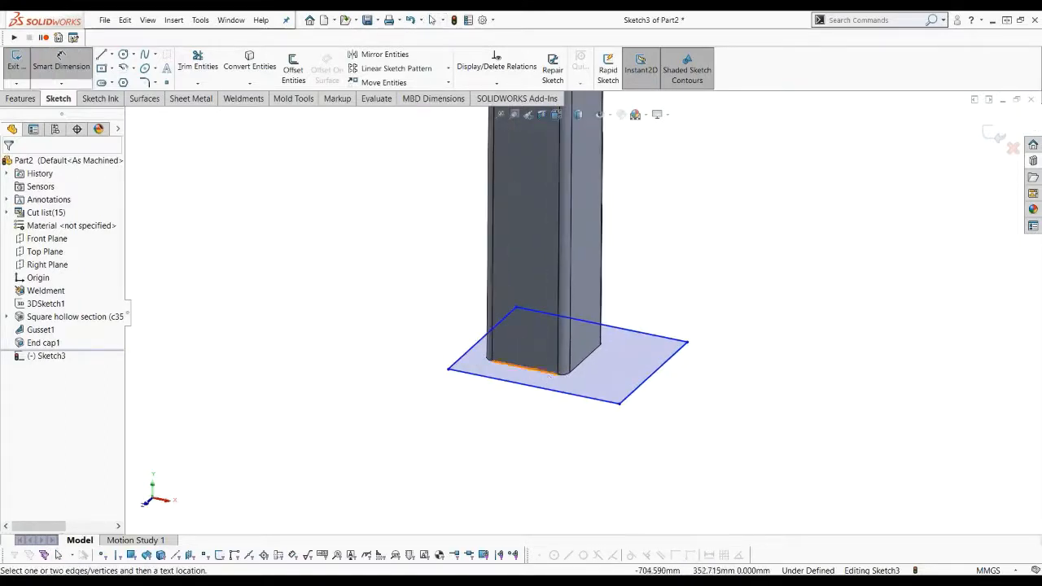
click(538, 390)
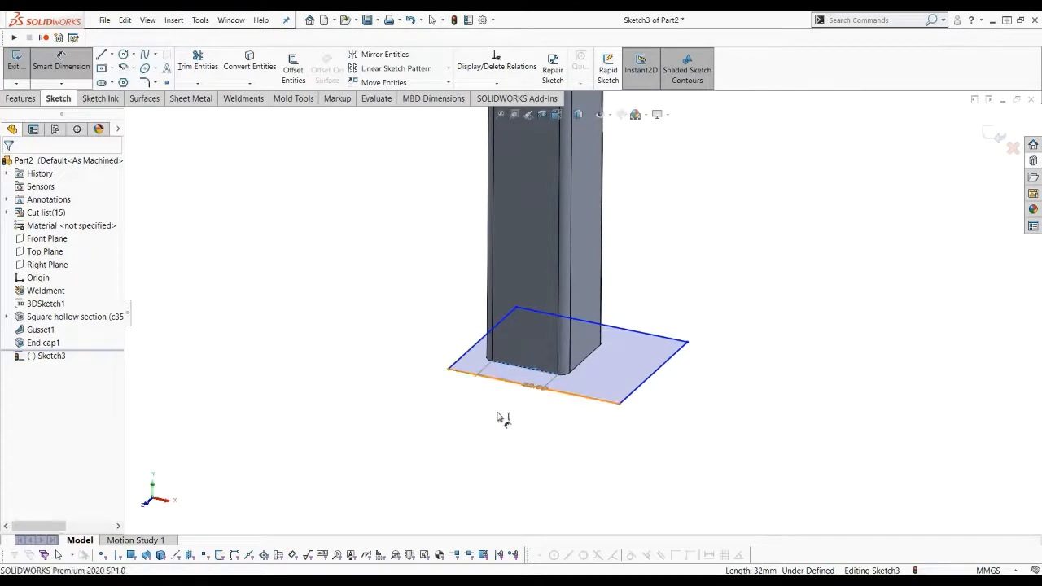
click(493, 410)
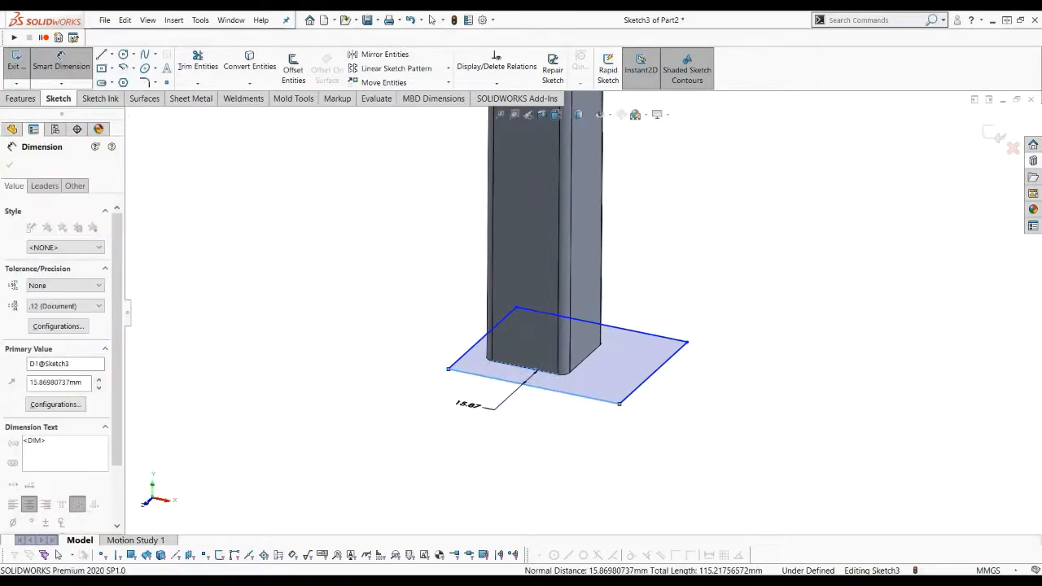
text(10)
key(Return)
- Dimension the gap between the rectangle's outer short side and the leg's adjacent side edge to 10 mm
mouse_move(489, 388)
middle_down()
mouse_move(491, 356)
mouse_move(502, 390)
middle_up()
scroll(485, 462, down, 2)
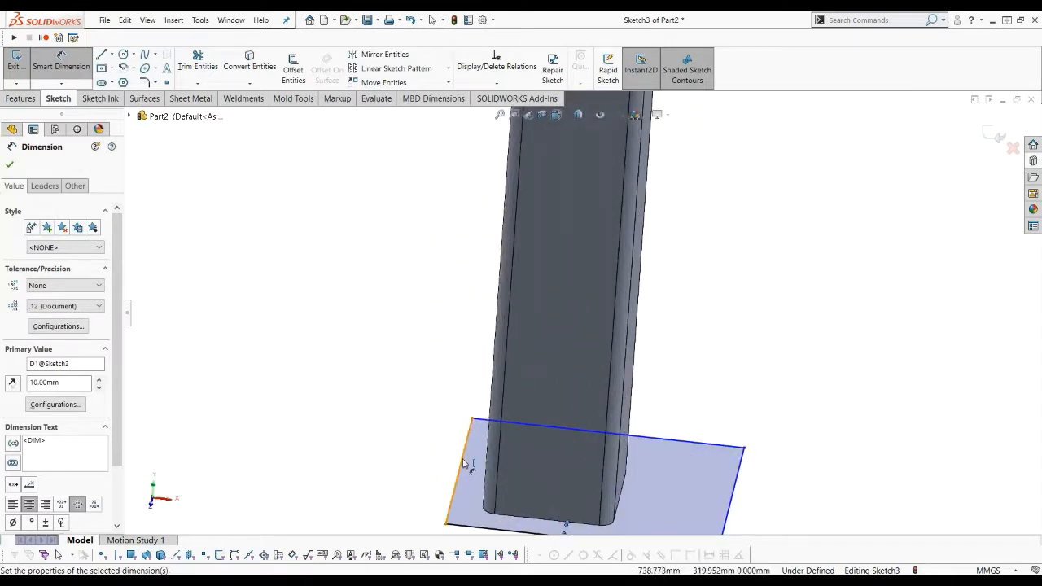
click(463, 461)
middle_drag(519, 467, 435, 460)
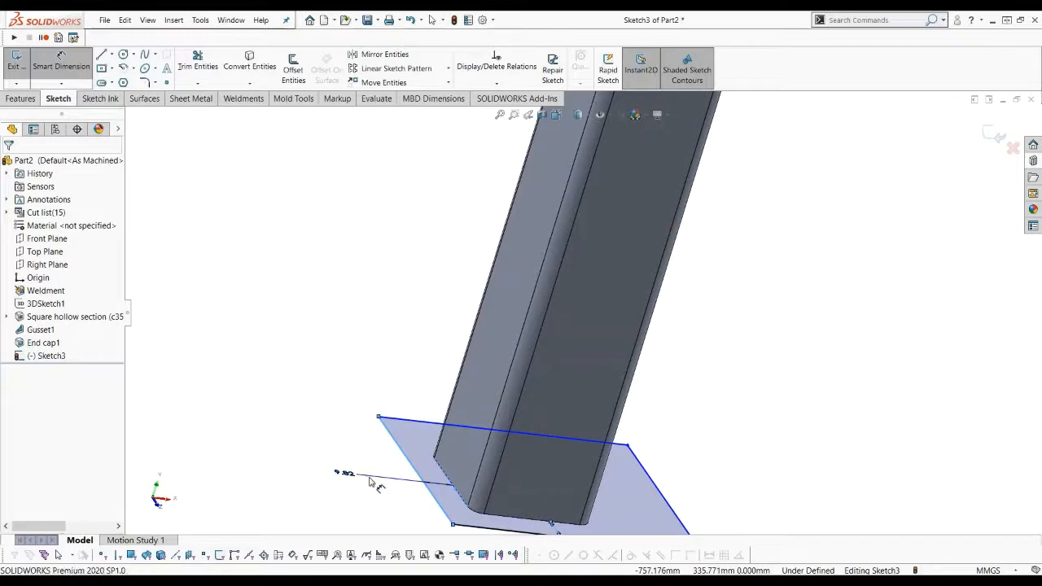
click(372, 480)
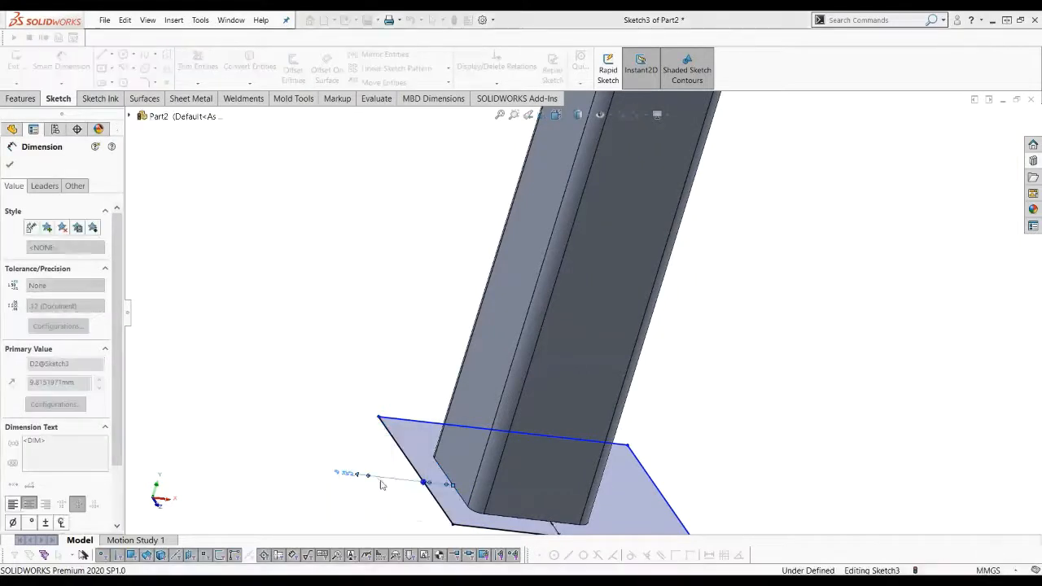
- Dimension the gap between the rectangle's rear line and the leg's rear bottom edge to 10 mm
mouse_move(360, 409)
middle_down()
mouse_move(354, 362)
mouse_move(383, 399)
mouse_move(423, 365)
mouse_move(438, 268)
mouse_move(631, 241)
middle_up()
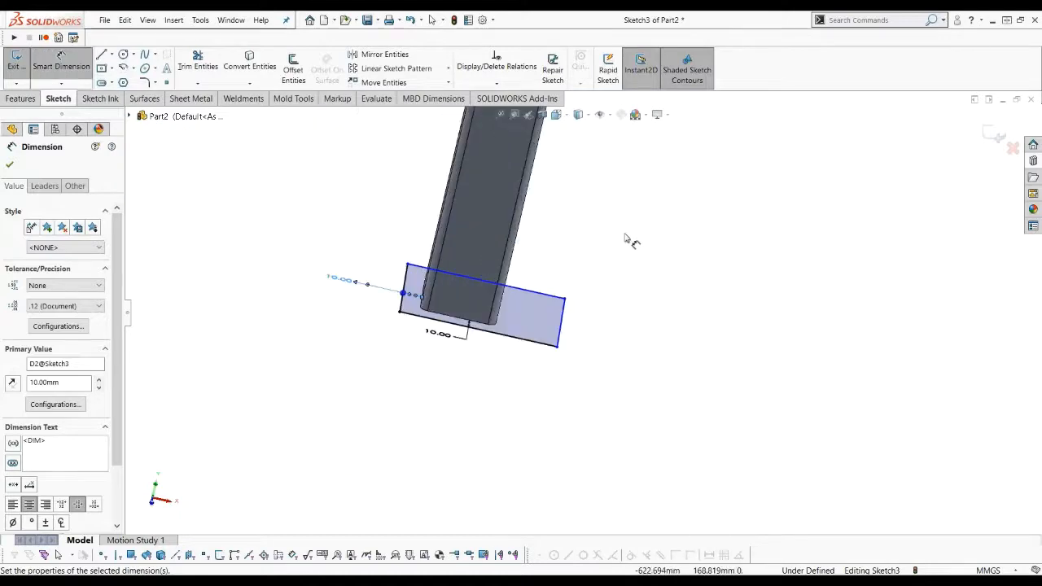
mouse_move(567, 247)
middle_down()
mouse_move(619, 285)
mouse_move(704, 314)
mouse_move(666, 250)
mouse_move(628, 245)
mouse_move(616, 339)
mouse_move(612, 311)
mouse_move(727, 344)
middle_up()
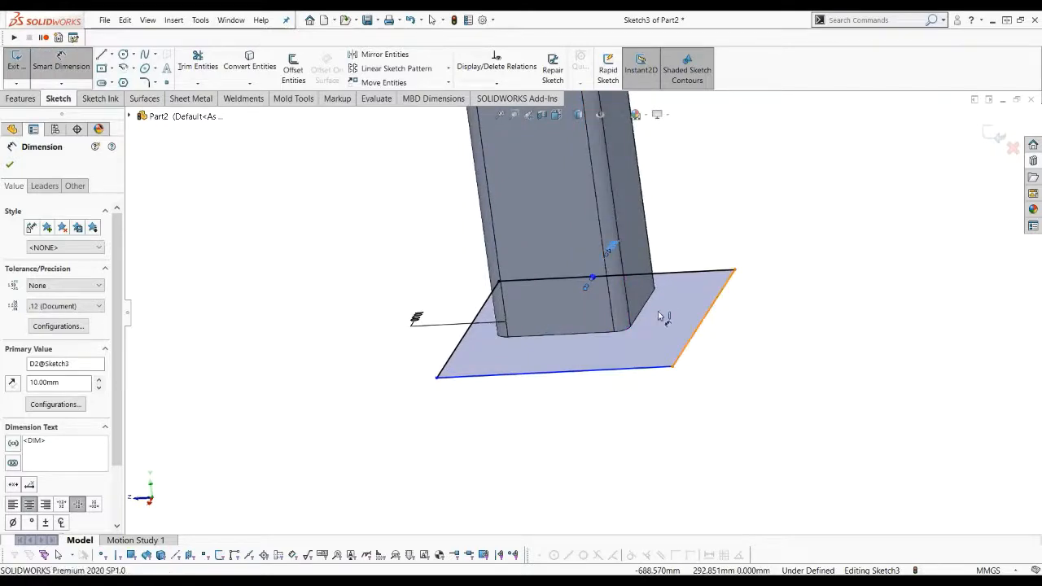
click(696, 328)
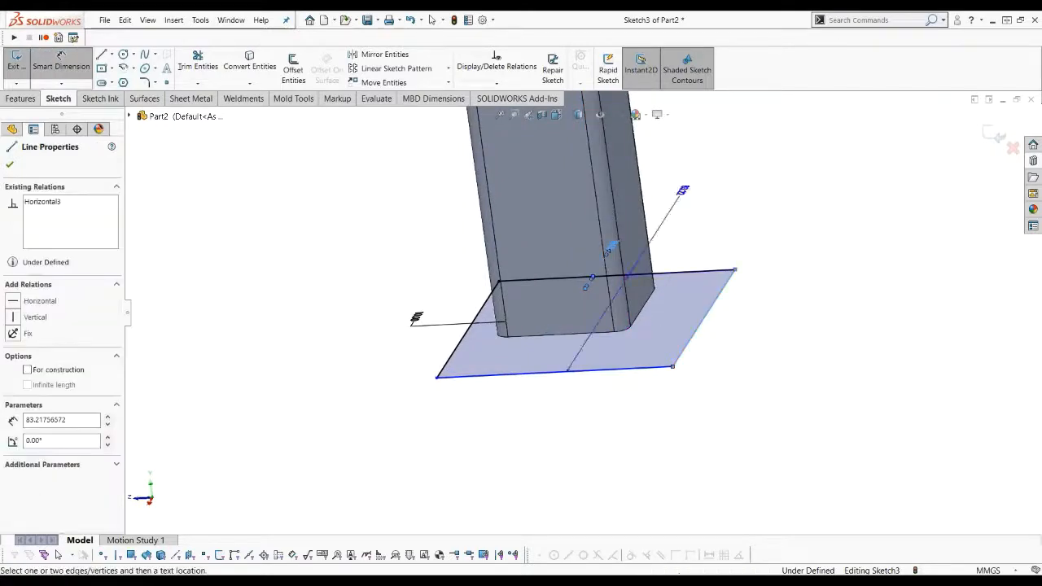
click(752, 318)
text(10)
key(Return)
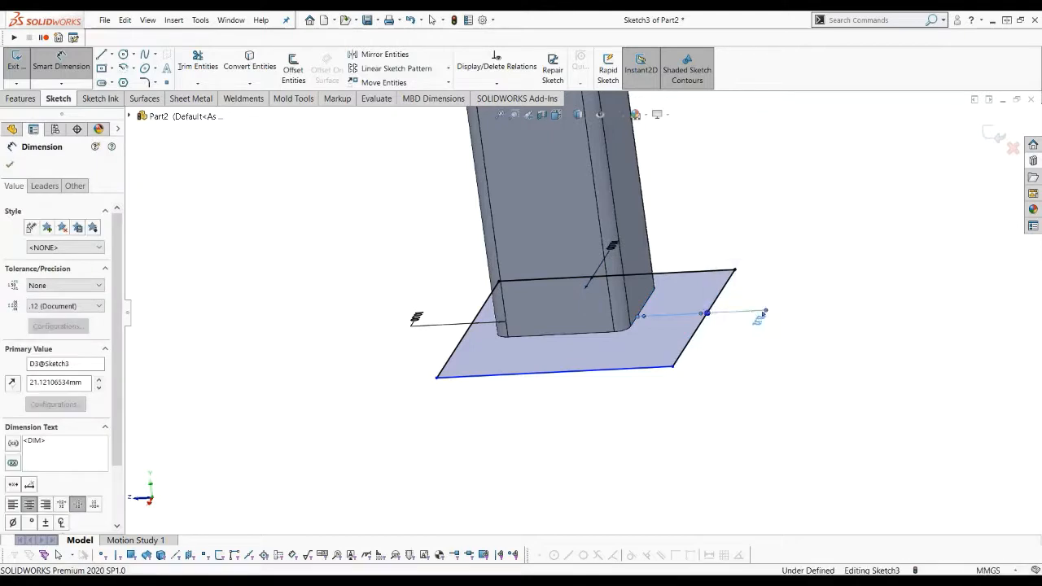
- Set the length of the rectangle's rear line to 100 mm
click(655, 351)
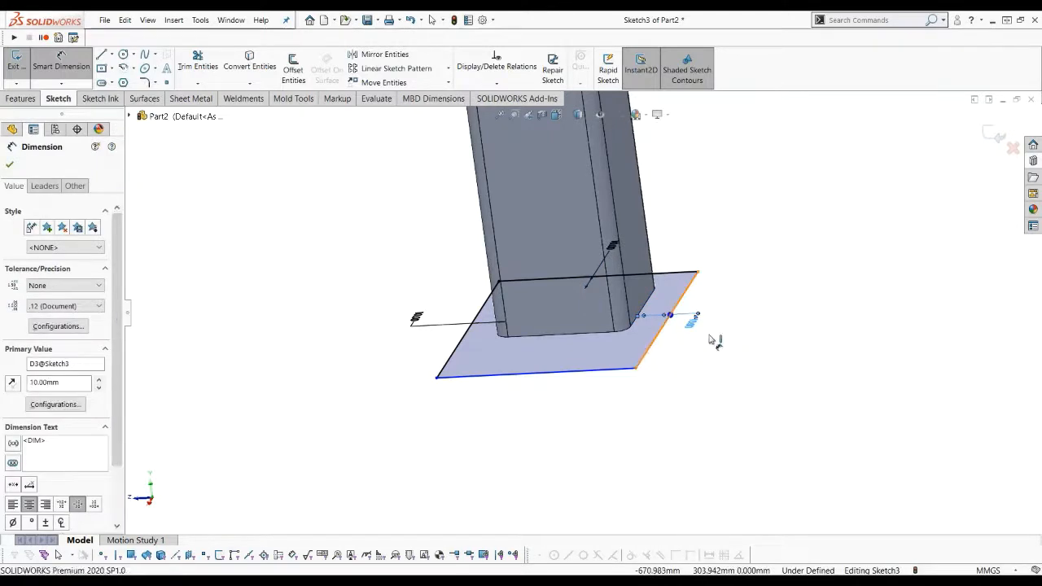
click(756, 376)
text(100)
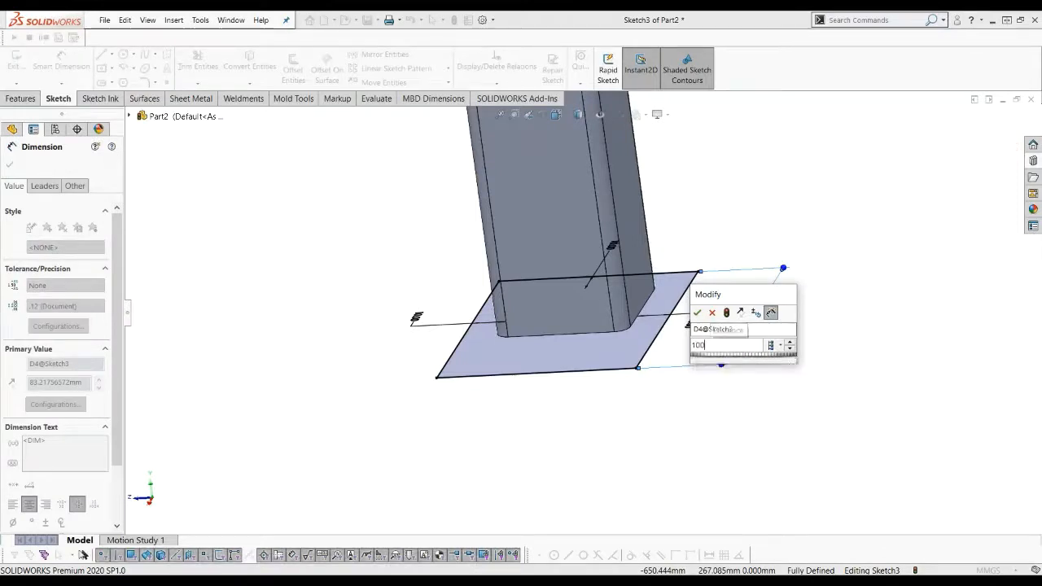
key(Return)
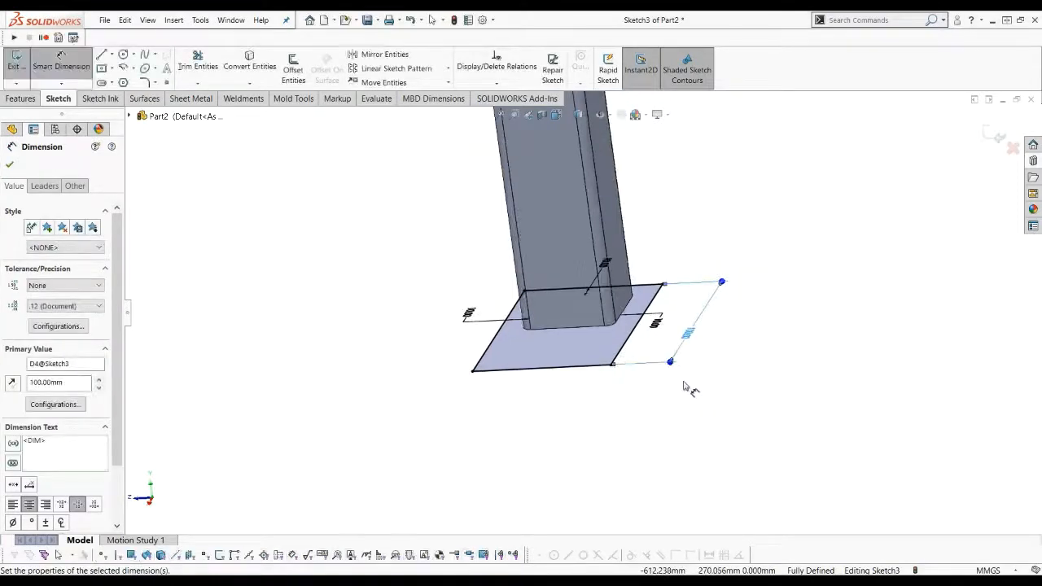
- Extrude the foot plate rectangle 10 mm blind as a separate body, with the direction reversed upward around the leg
middle_drag(684, 384, 706, 358)
click(500, 115)
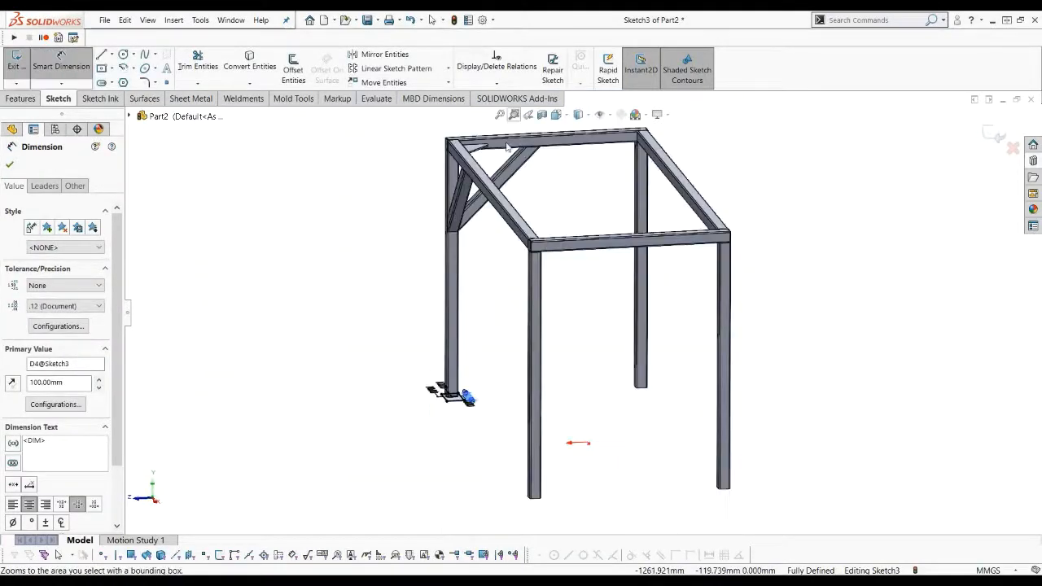
scroll(485, 381, down, 6)
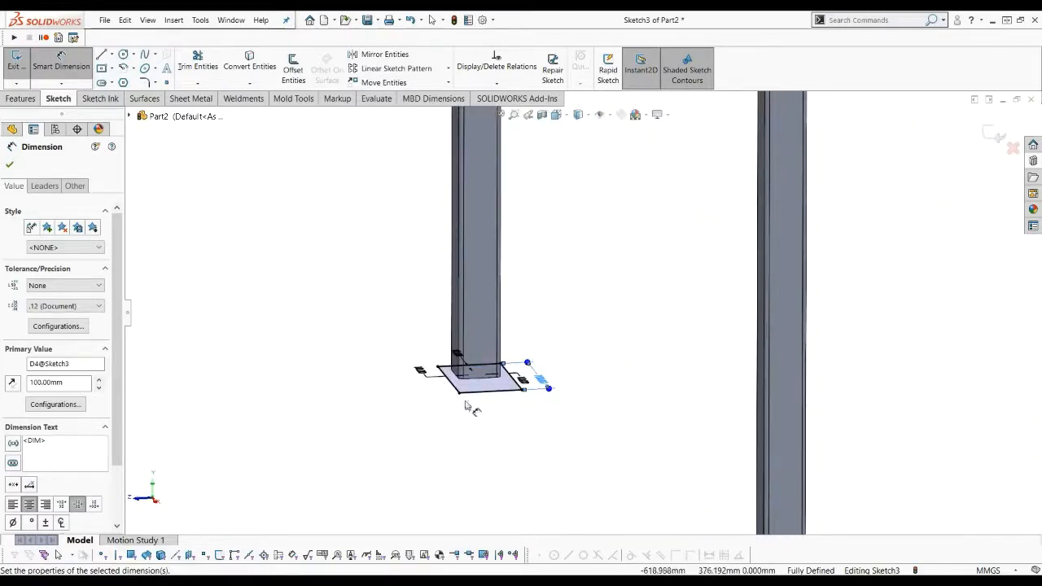
click(235, 101)
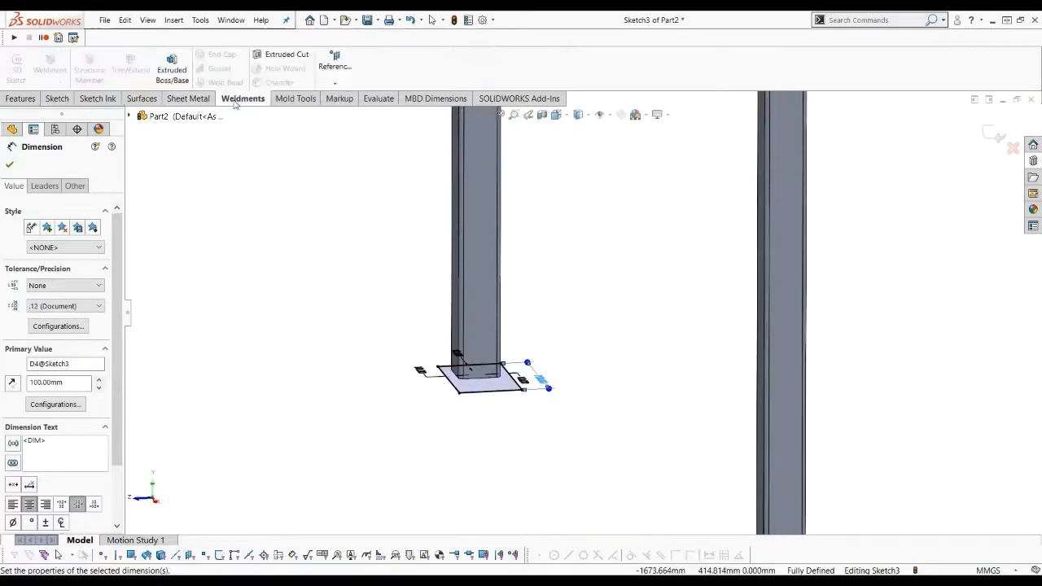
click(173, 81)
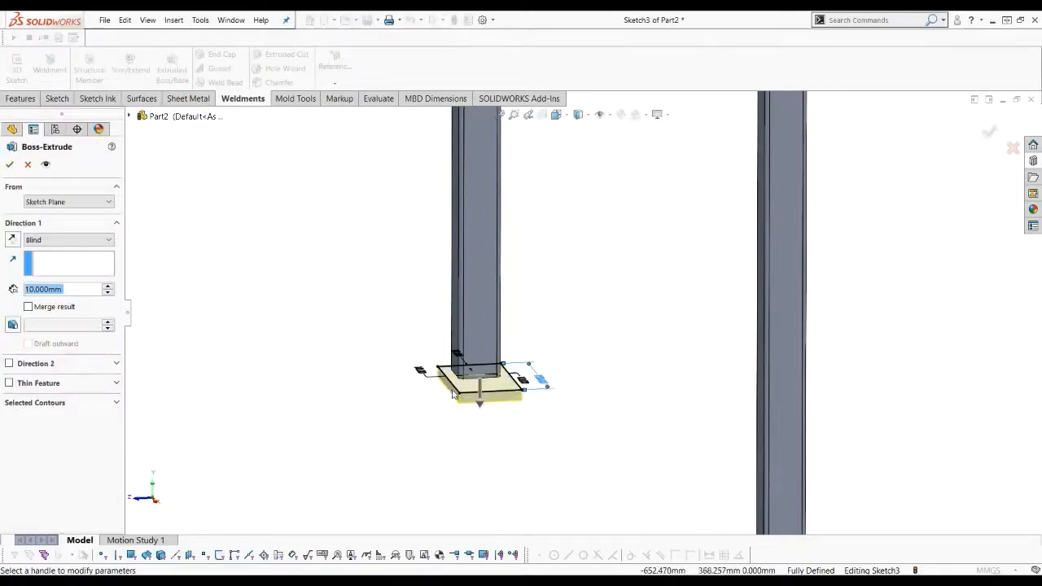
middle_drag(518, 402, 532, 384)
scroll(331, 426, up, 2)
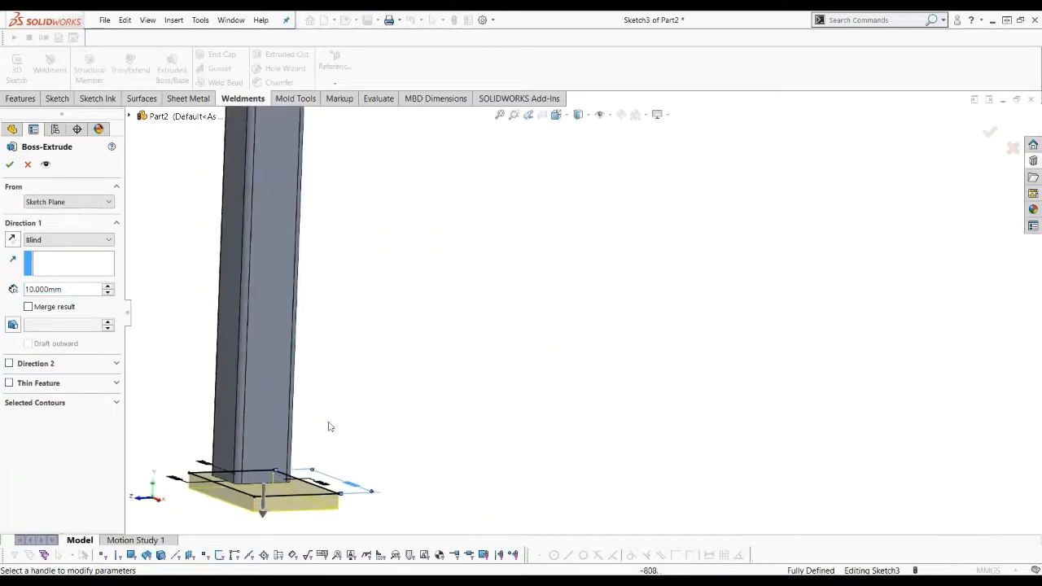
scroll(363, 421, down, 3)
scroll(359, 448, down, 2)
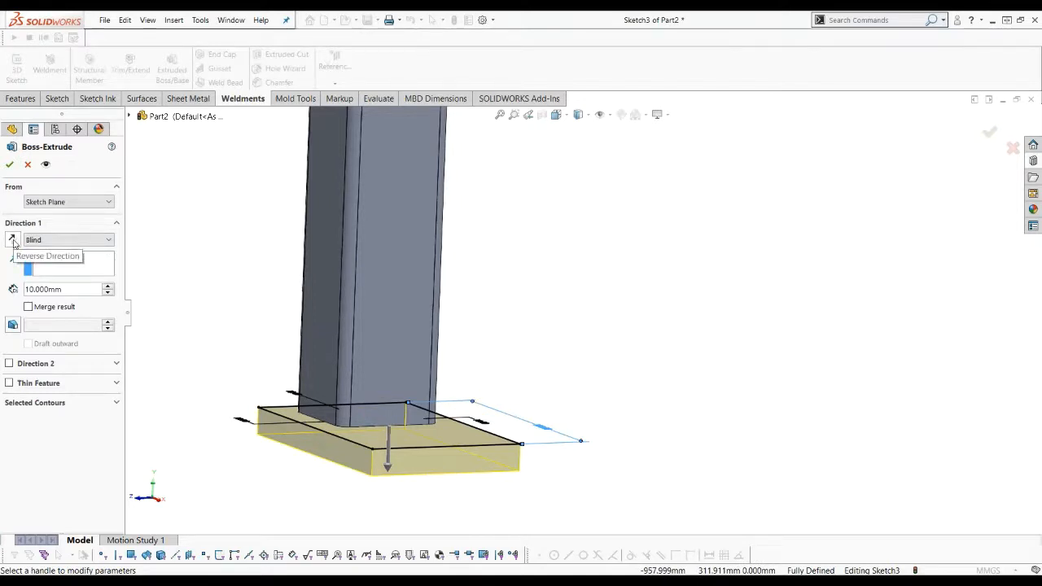
click(12, 241)
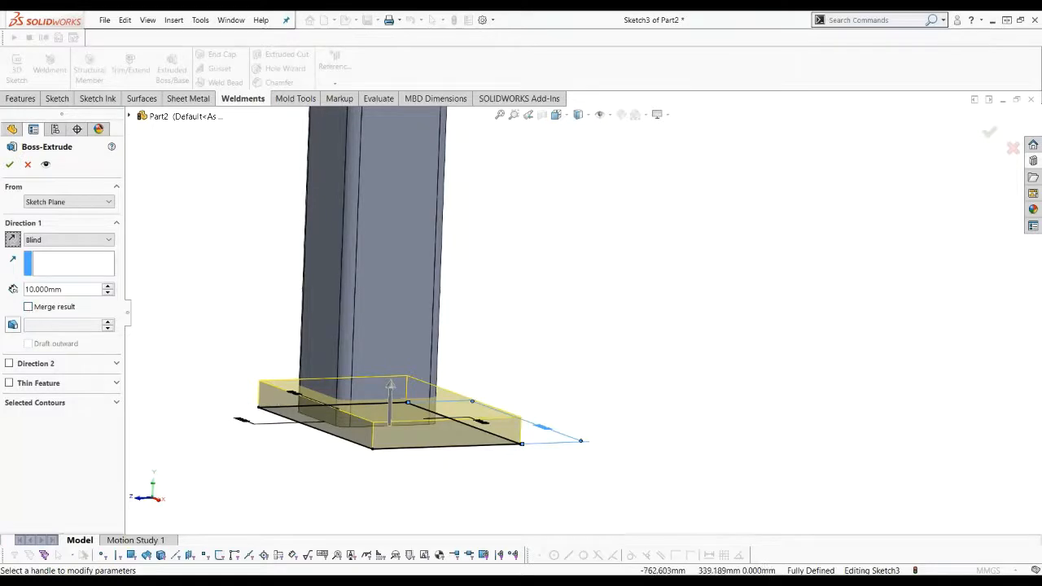
click(9, 165)
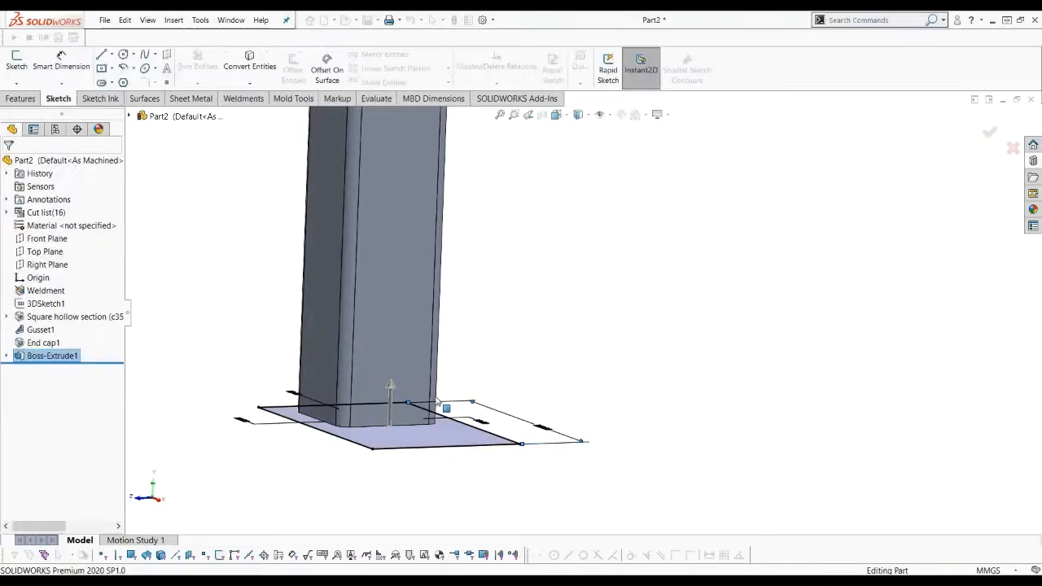
- Mirror the two corner braces, the gusset and the foot plate as bodies about the Front Plane
scroll(469, 417, up, 8)
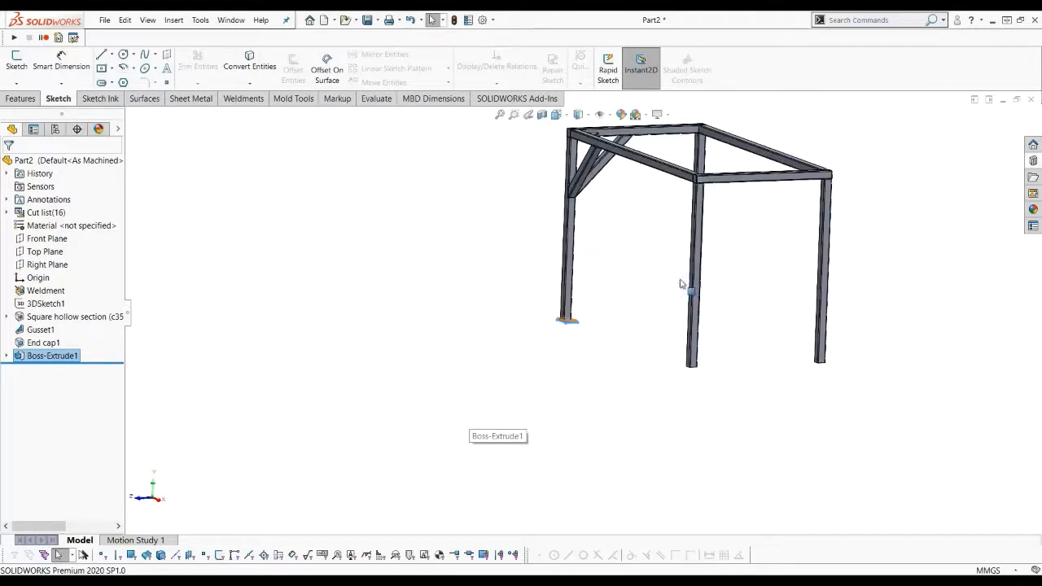
middle_drag(614, 240, 545, 315)
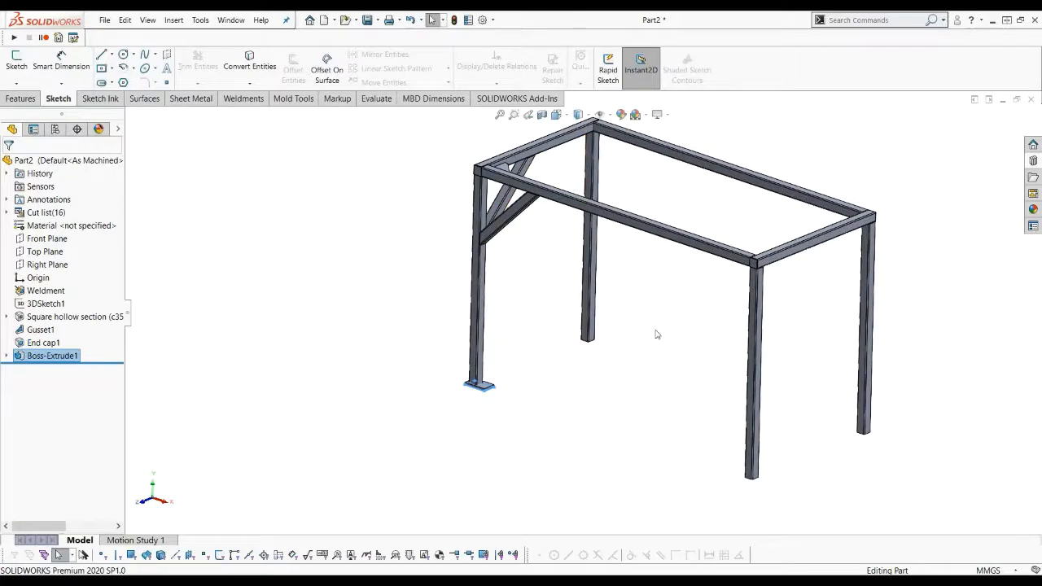
click(38, 241)
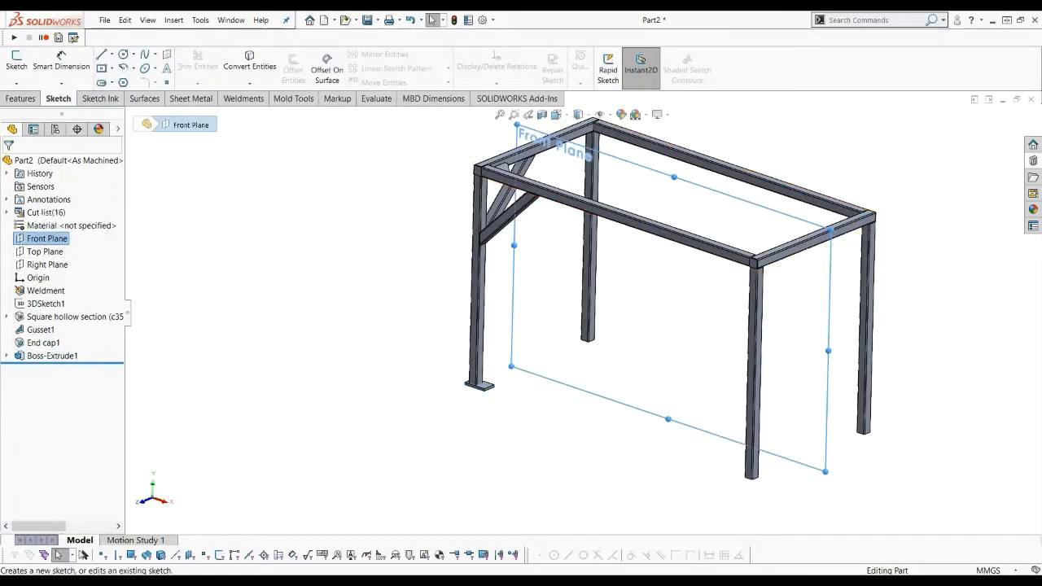
click(36, 98)
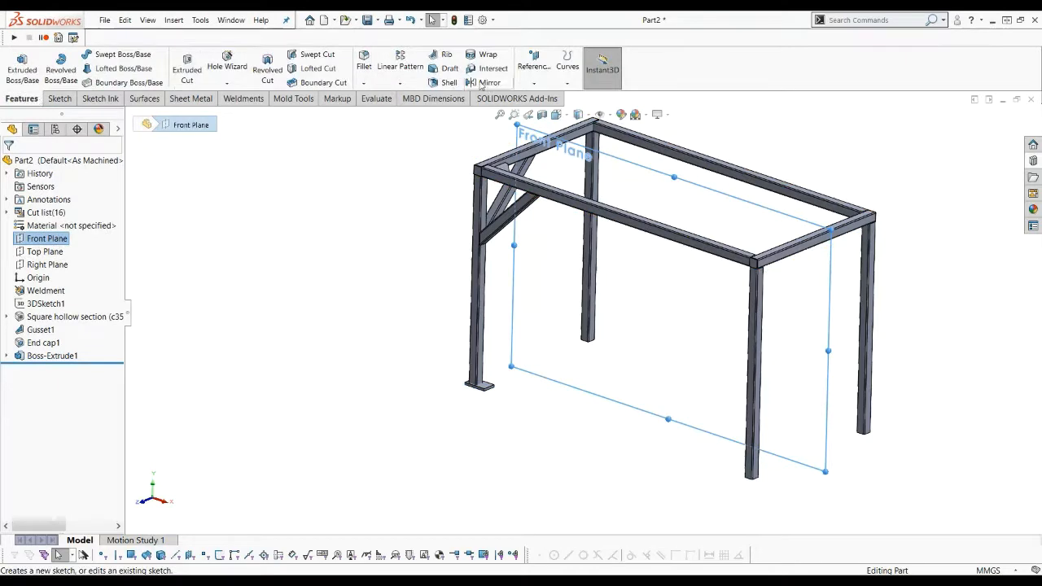
click(484, 82)
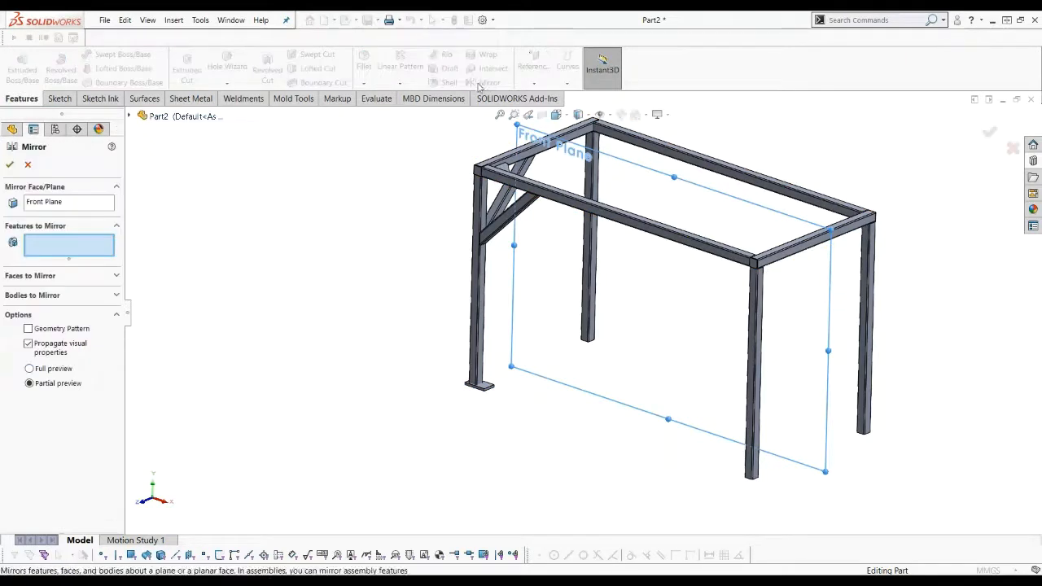
click(35, 295)
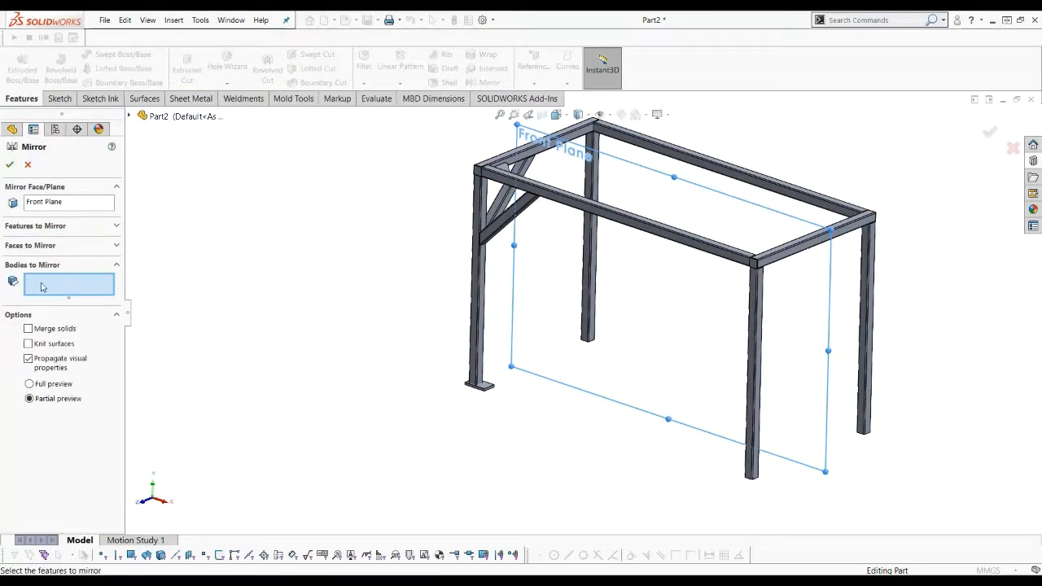
scroll(471, 211, down, 5)
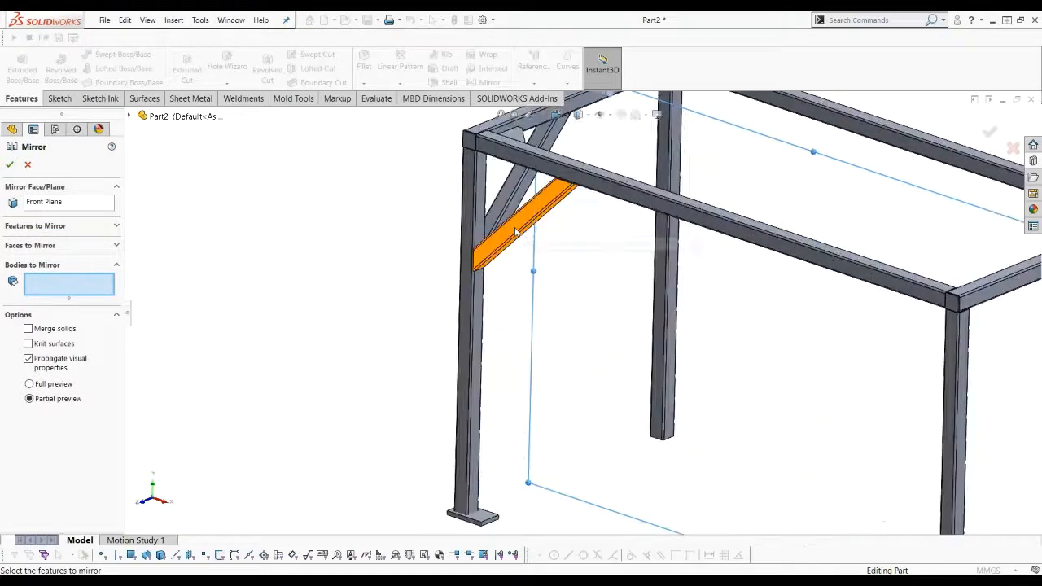
click(521, 225)
click(503, 199)
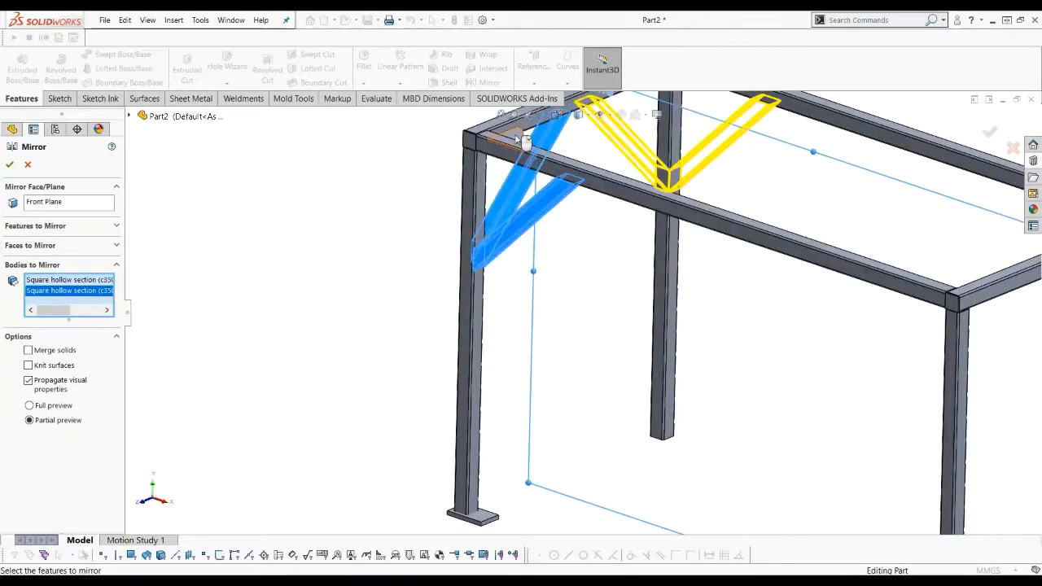
click(516, 137)
scroll(524, 436, up, 2)
click(511, 461)
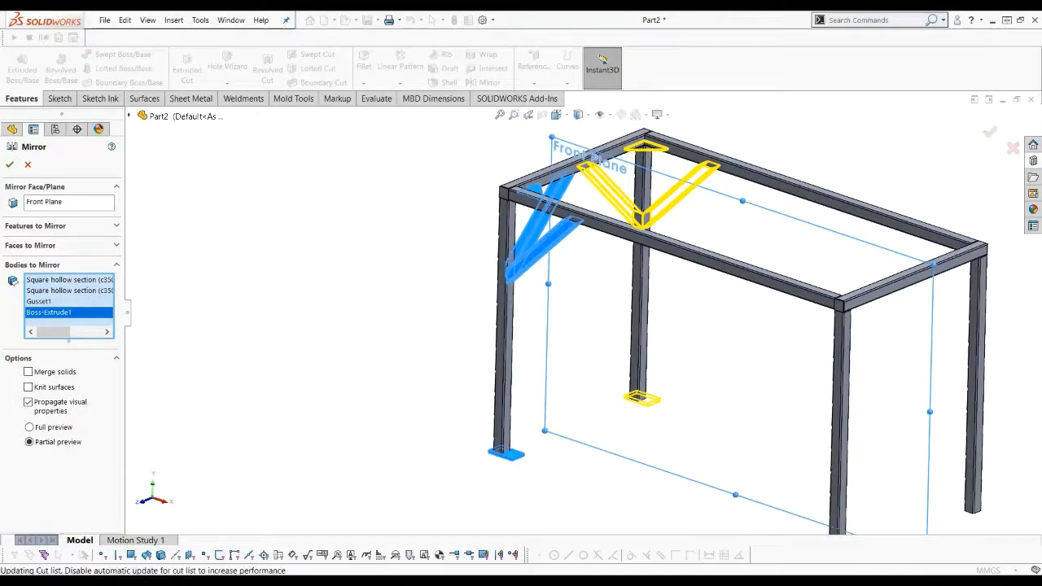
- Mirror the four corner braces, two gussets and two foot plates as bodies about the Right Plane
scroll(666, 343, up, 2)
scroll(731, 252, down, 2)
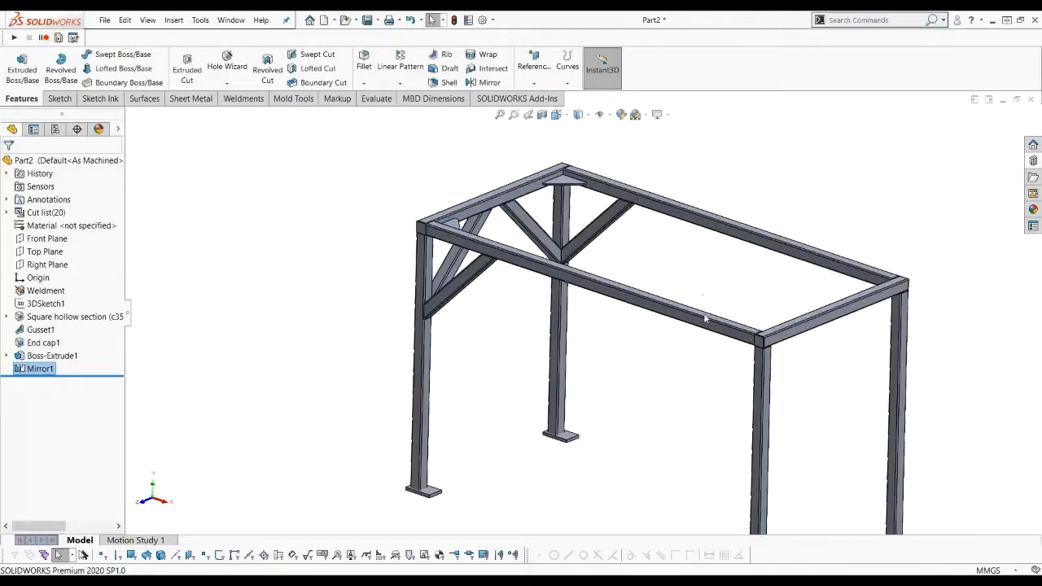
scroll(708, 318, up, 2)
scroll(742, 344, down, 2)
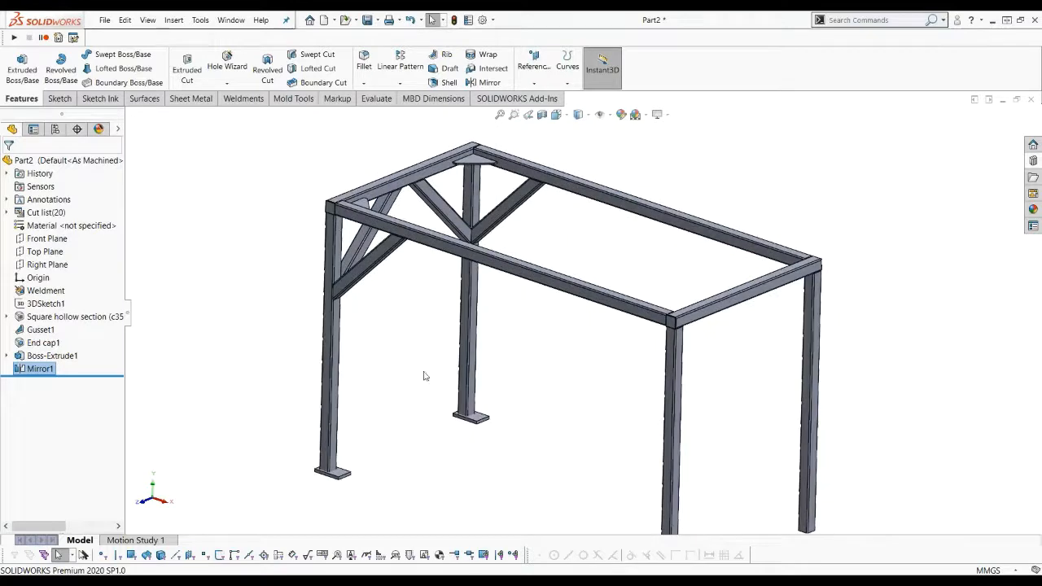
click(54, 266)
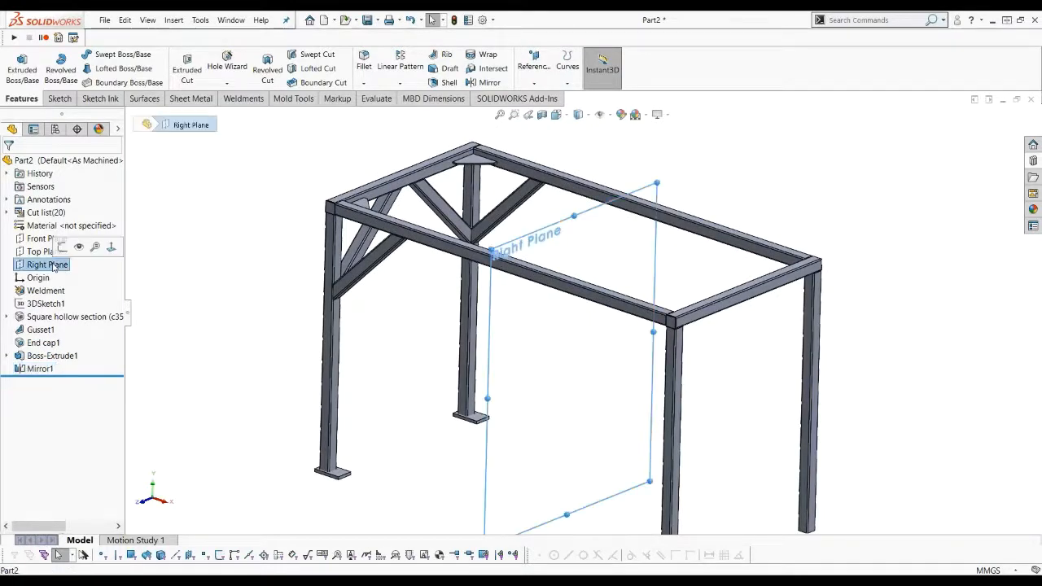
click(489, 83)
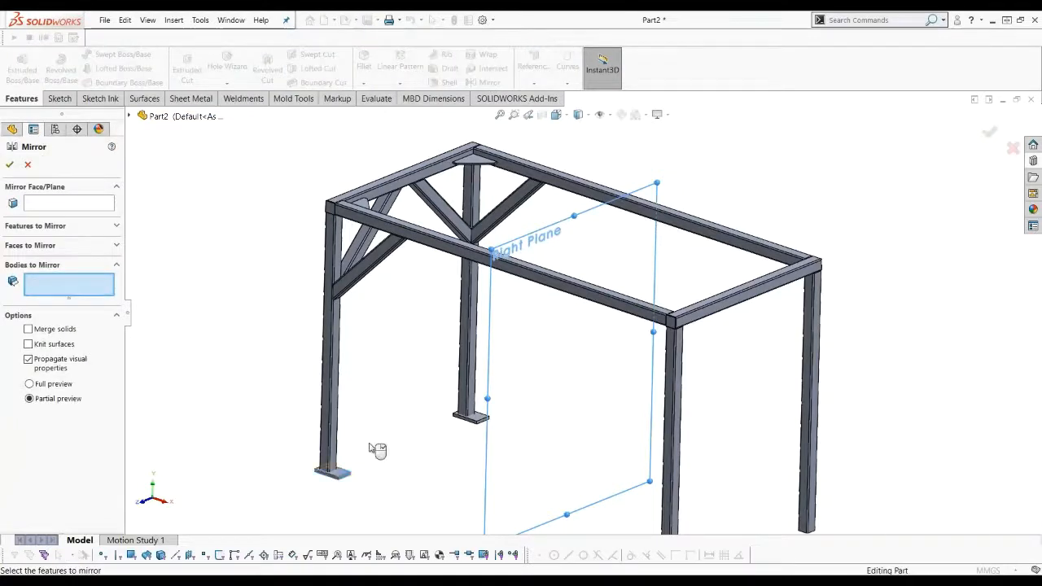
click(333, 472)
click(369, 248)
click(369, 247)
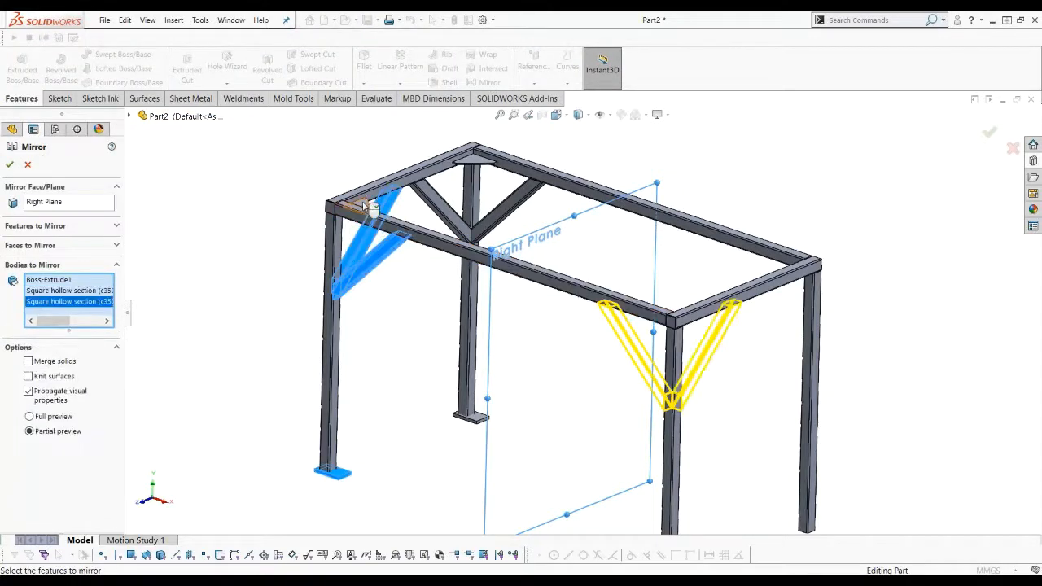
click(456, 171)
click(479, 162)
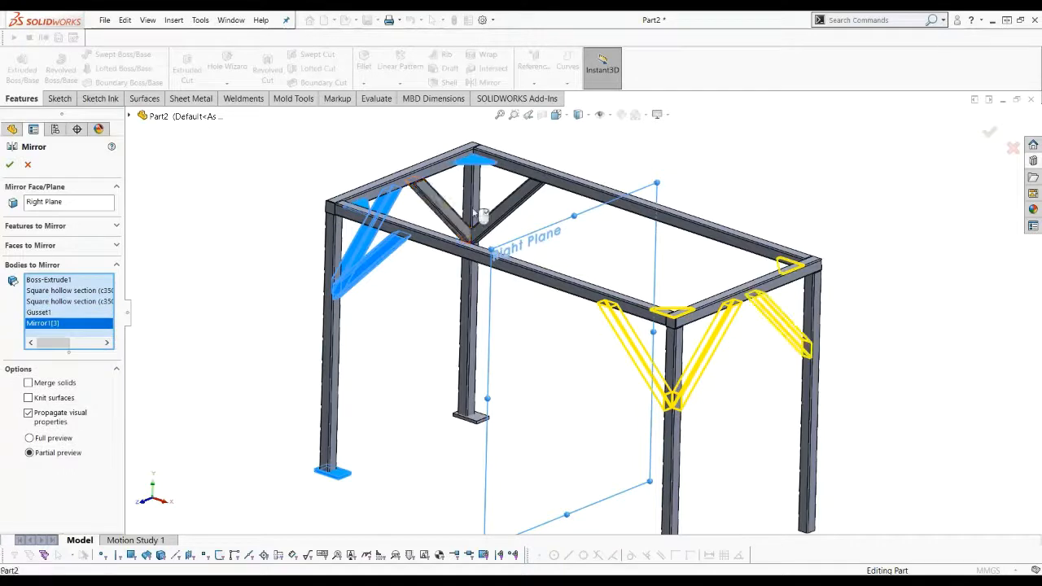
click(440, 210)
click(511, 205)
click(479, 422)
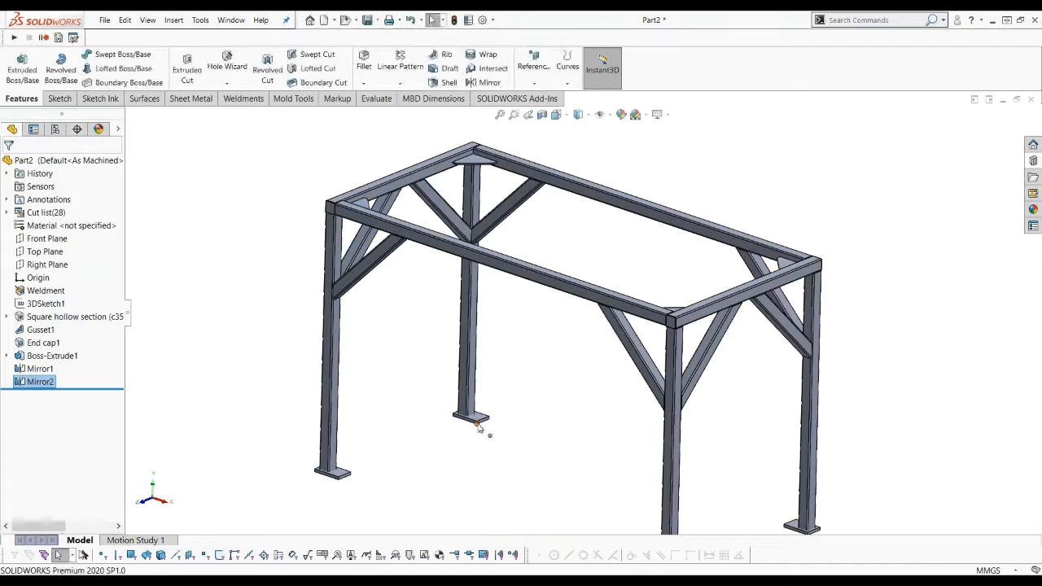
- Start a Trim/Extend with all four vertical legs as the bodies to trim
scroll(492, 437, up, 2)
scroll(514, 435, up, 1)
scroll(548, 402, down, 1)
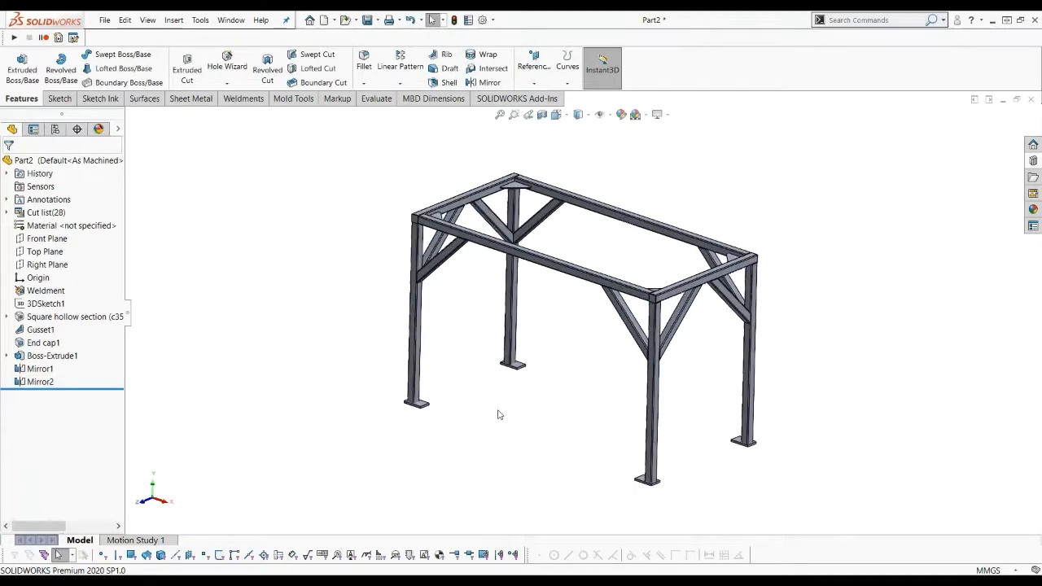
scroll(499, 415, down, 1)
scroll(432, 412, down, 2)
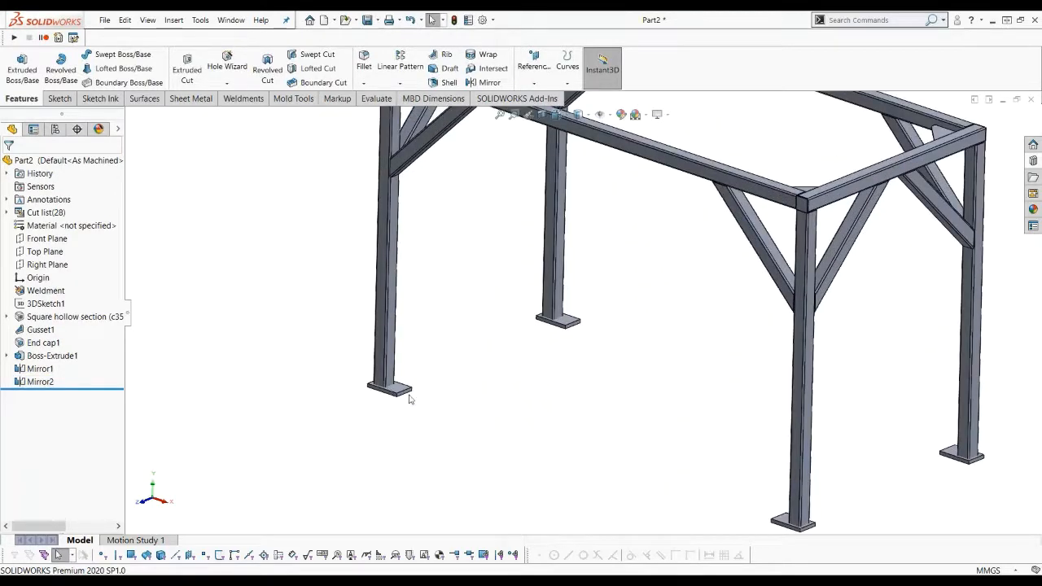
click(194, 100)
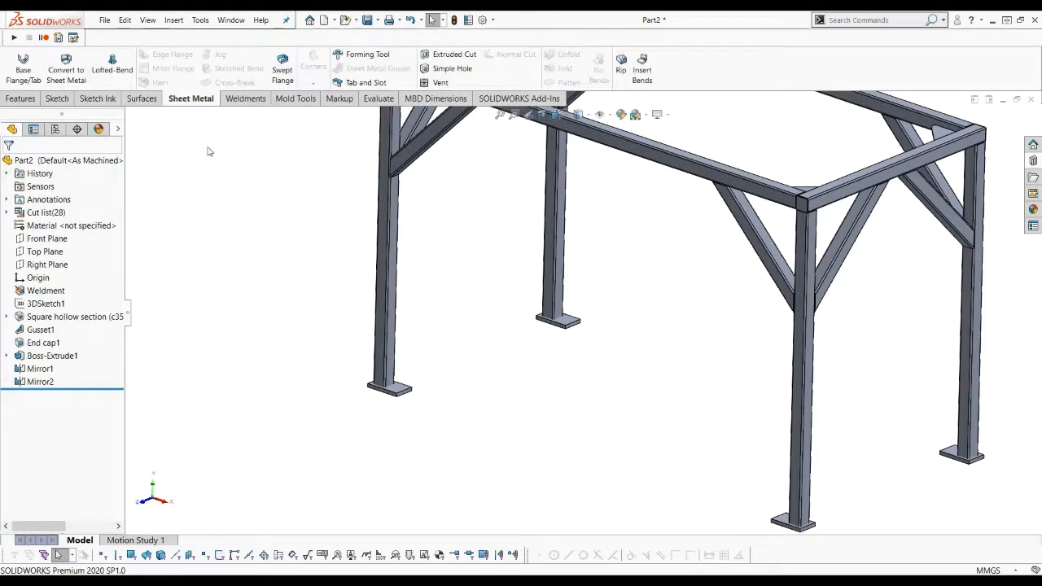
click(262, 101)
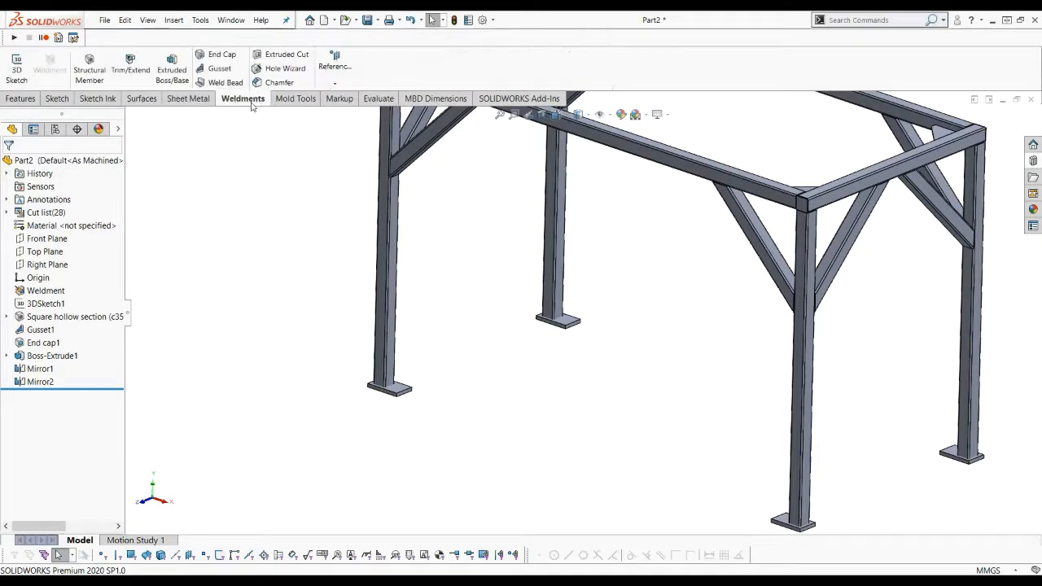
click(130, 74)
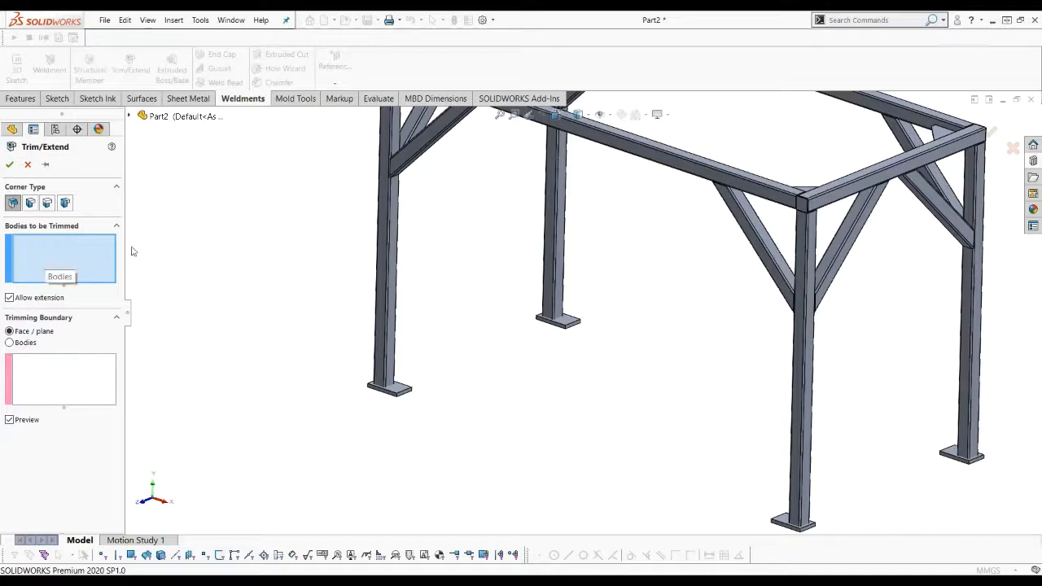
click(384, 235)
click(554, 244)
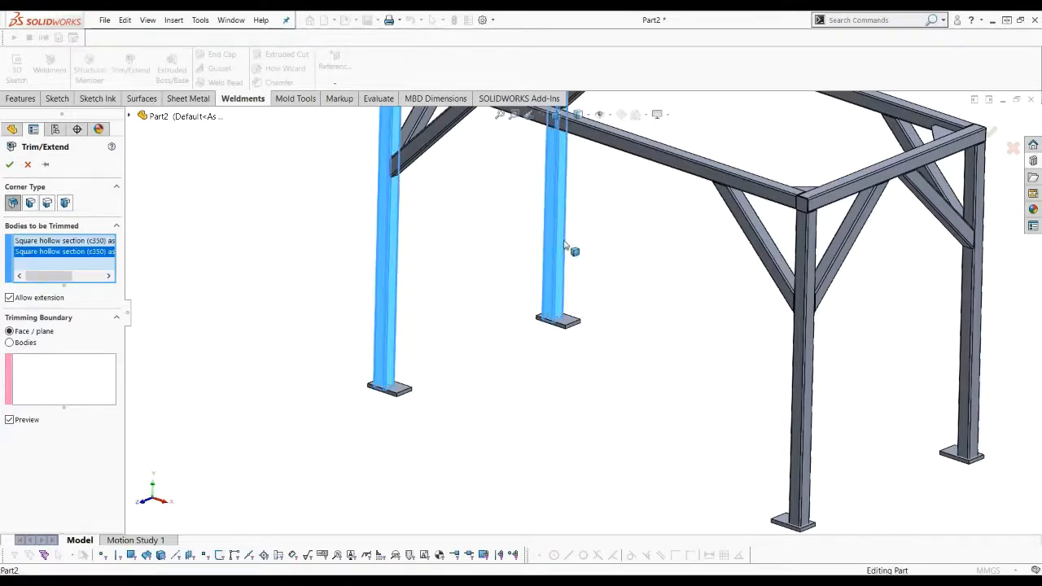
scroll(570, 252, up, 3)
click(738, 372)
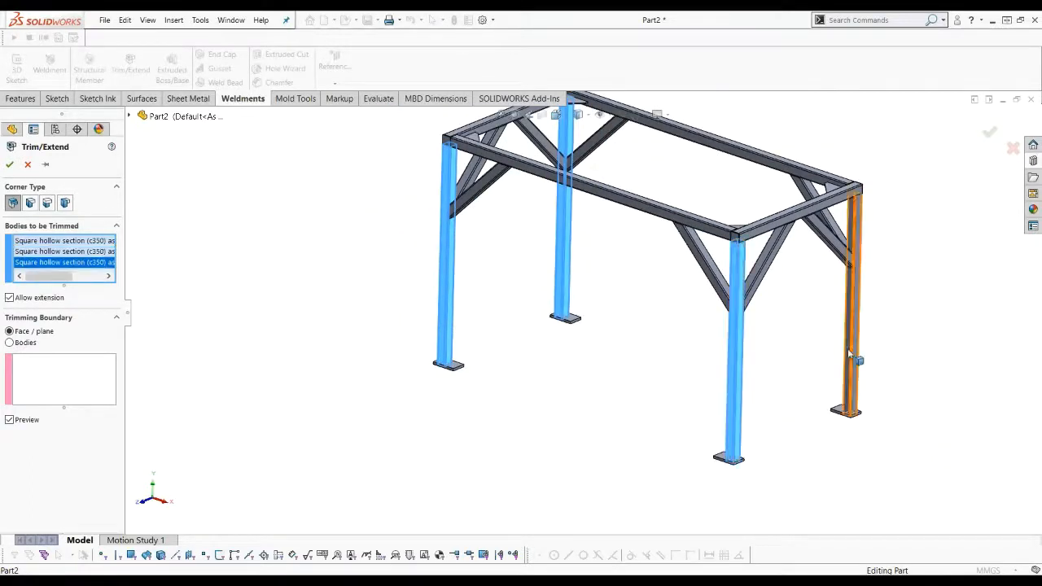
click(848, 349)
scroll(749, 382, down, 3)
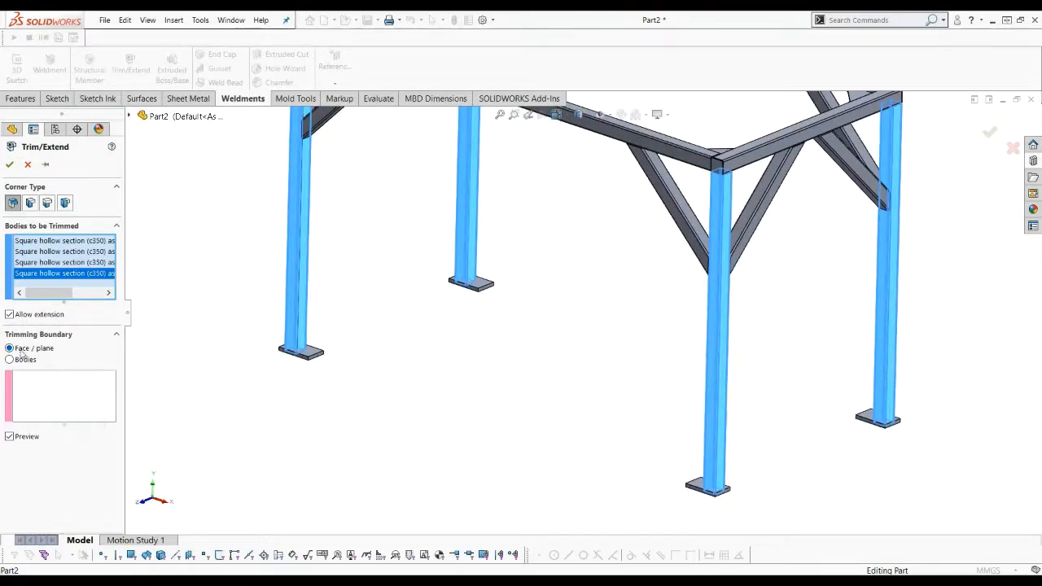
- Trim the four legs to the upper face of one foot plate, discarding the leg pieces below it
scroll(334, 362, up, 3)
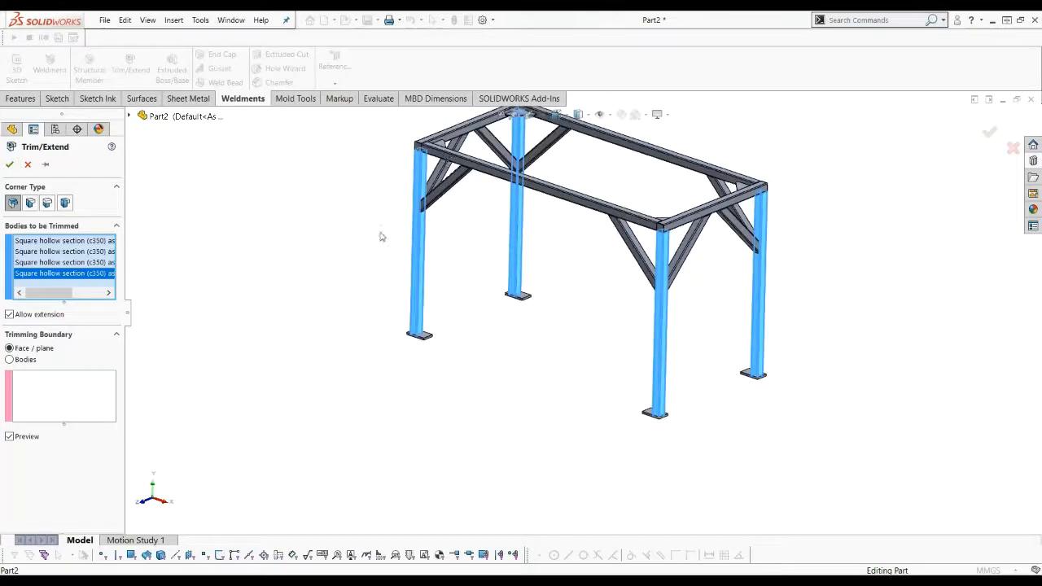
scroll(448, 164, down, 1)
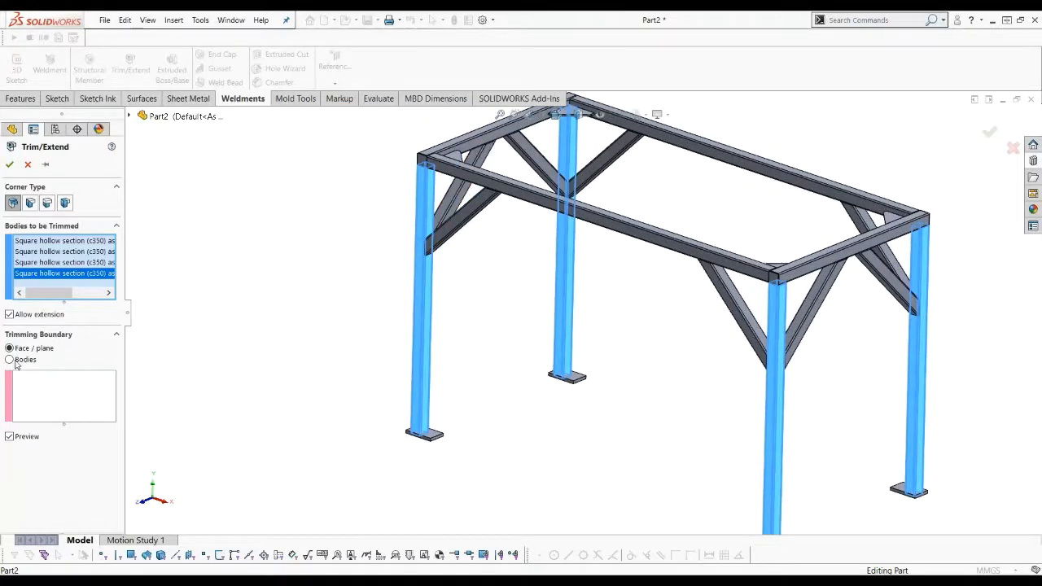
click(47, 393)
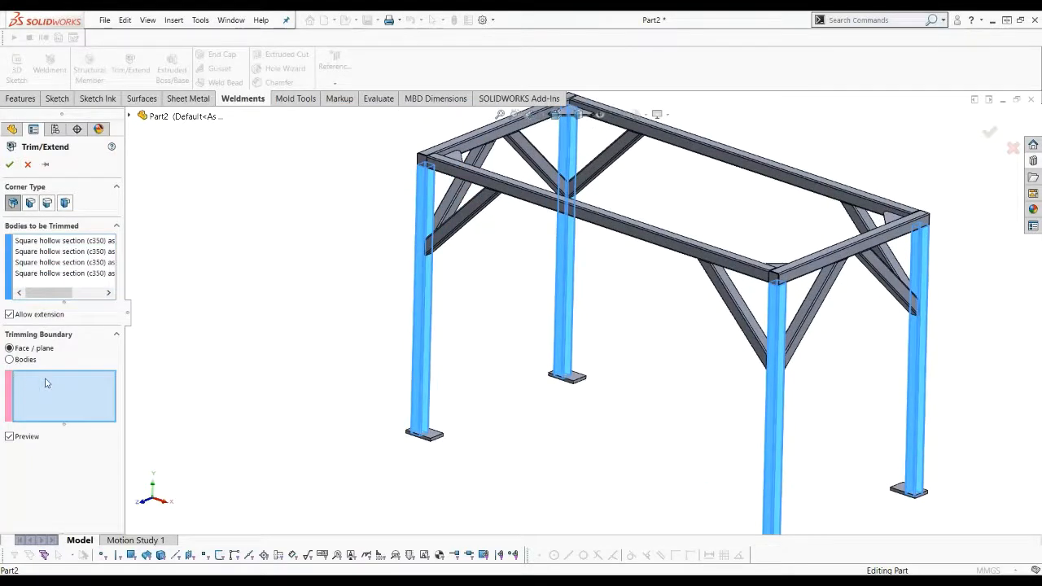
scroll(467, 429, down, 4)
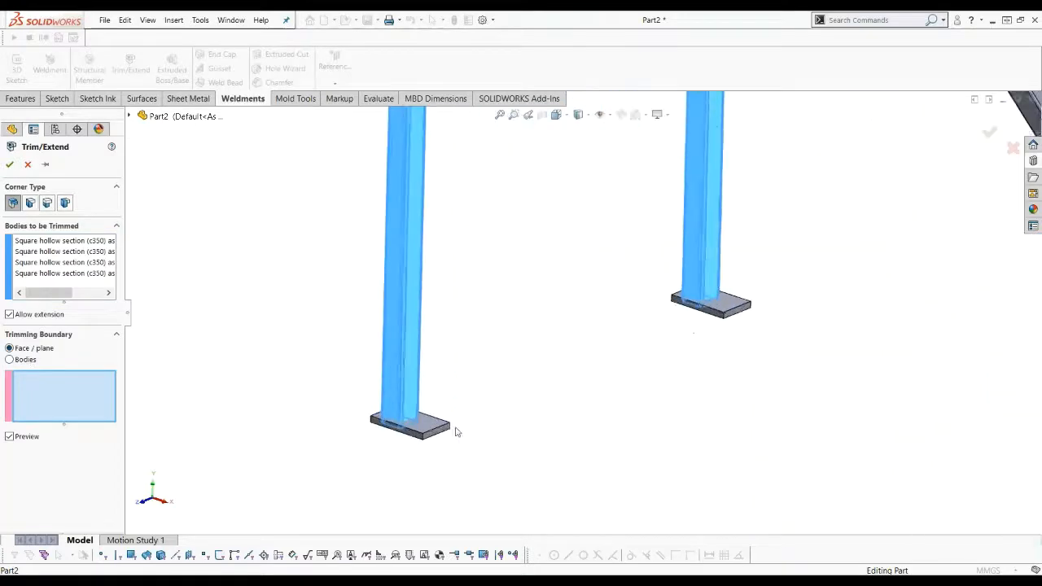
click(430, 420)
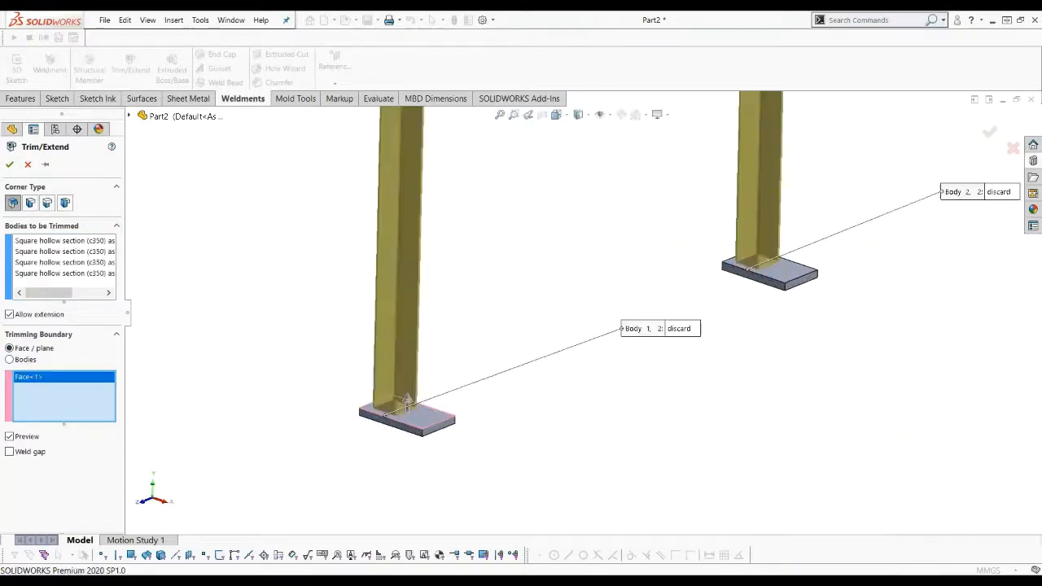
scroll(524, 446, up, 5)
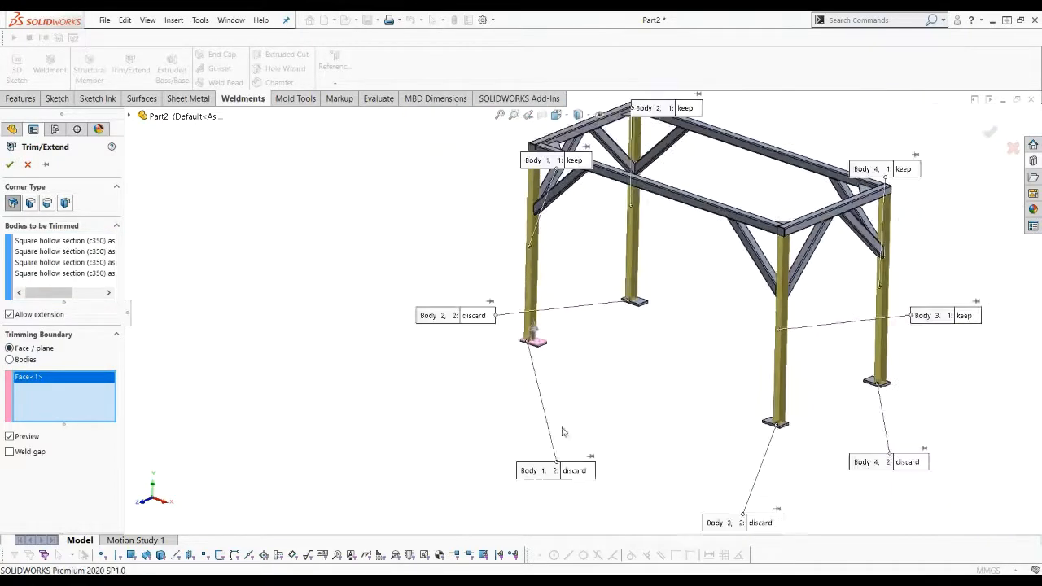
scroll(618, 411, up, 2)
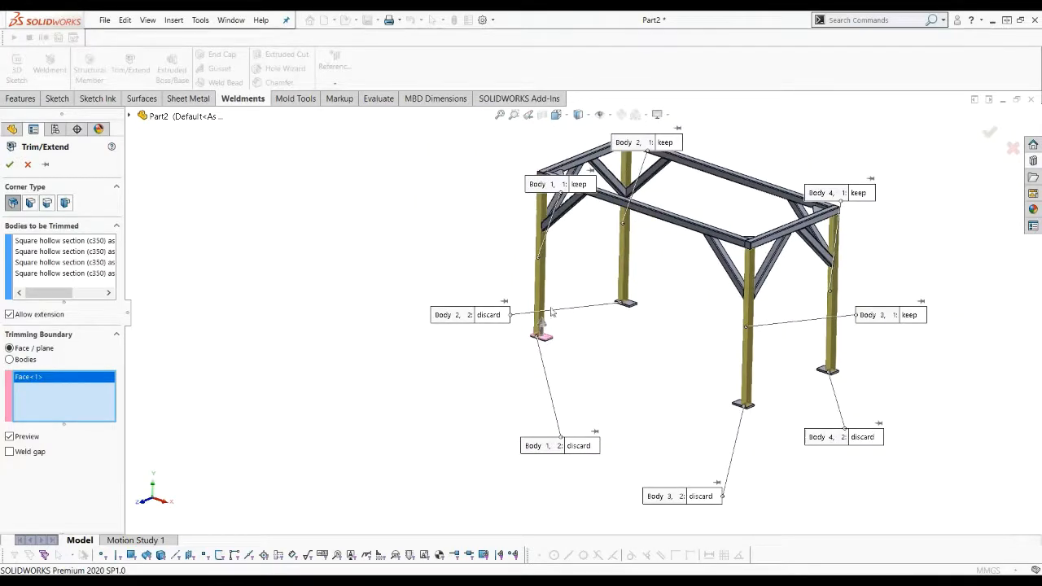
drag(446, 322, 672, 345)
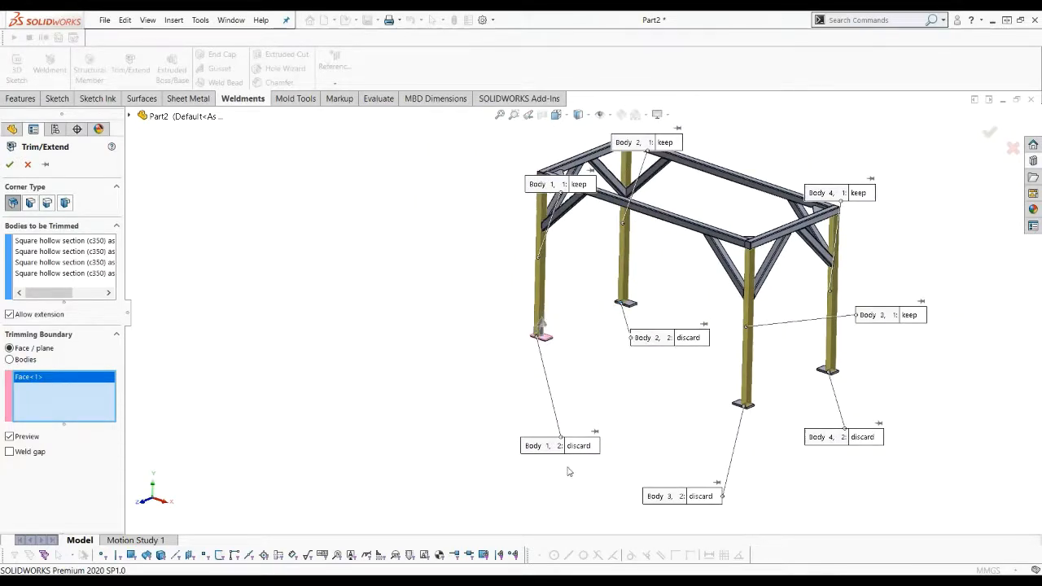
drag(534, 458, 433, 392)
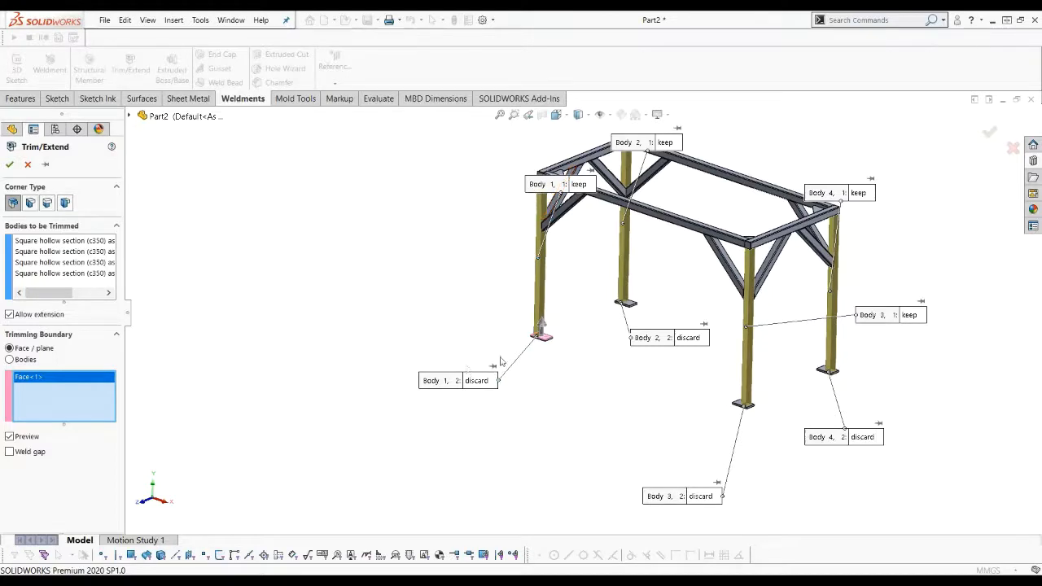
click(477, 383)
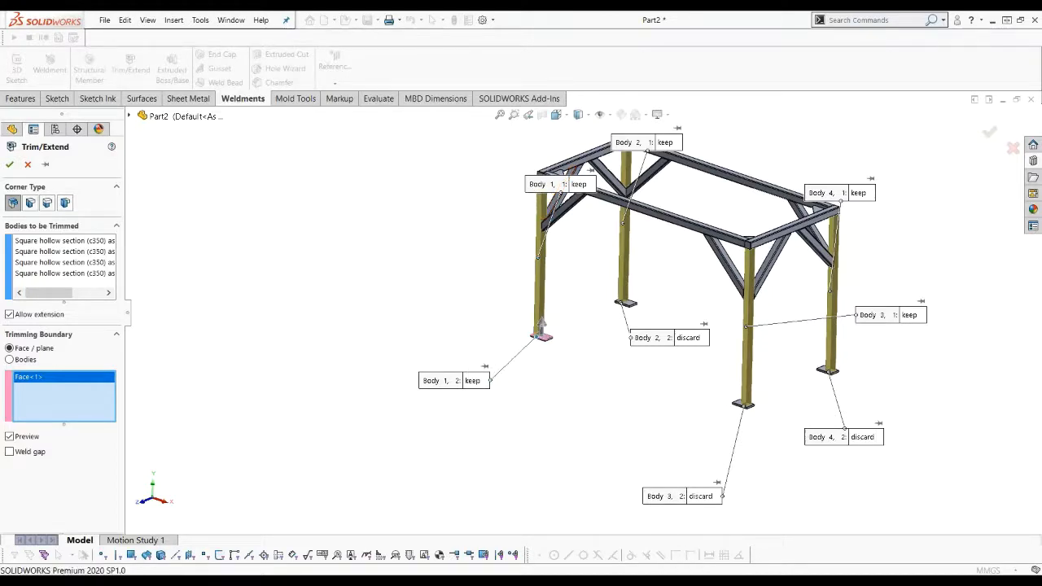
click(475, 382)
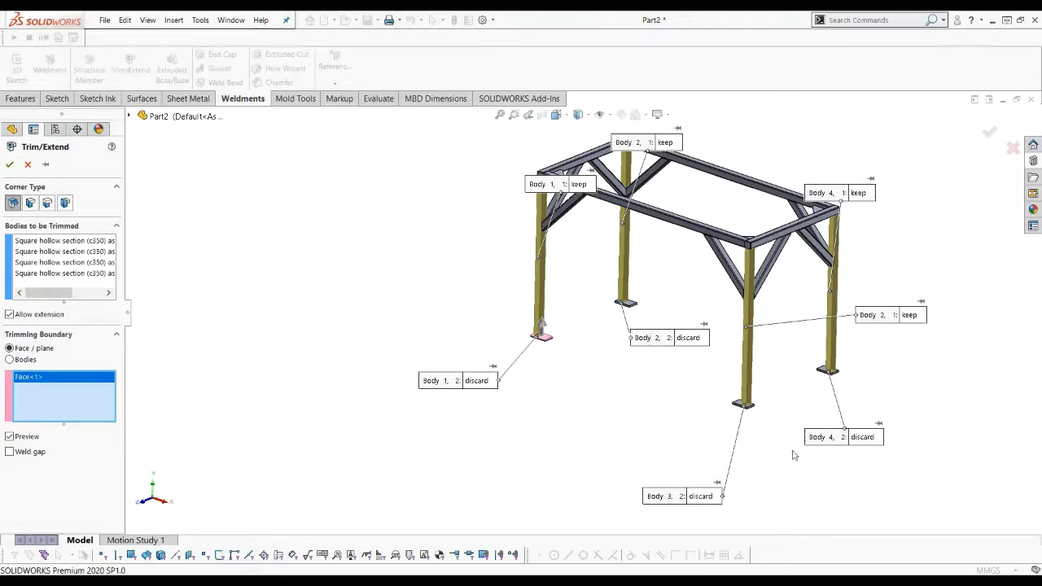
click(11, 165)
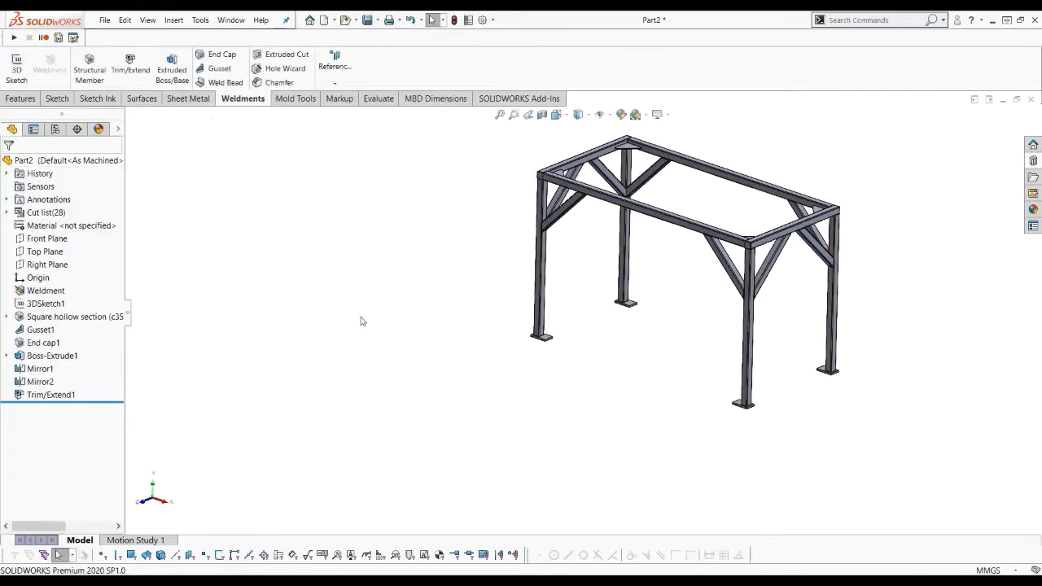
scroll(586, 328, down, 10)
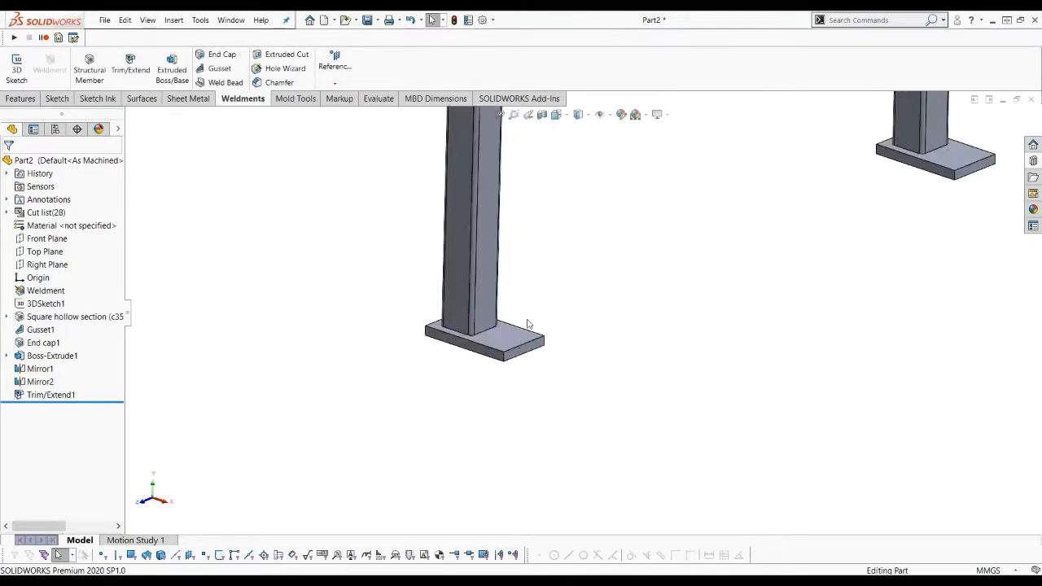
click(500, 114)
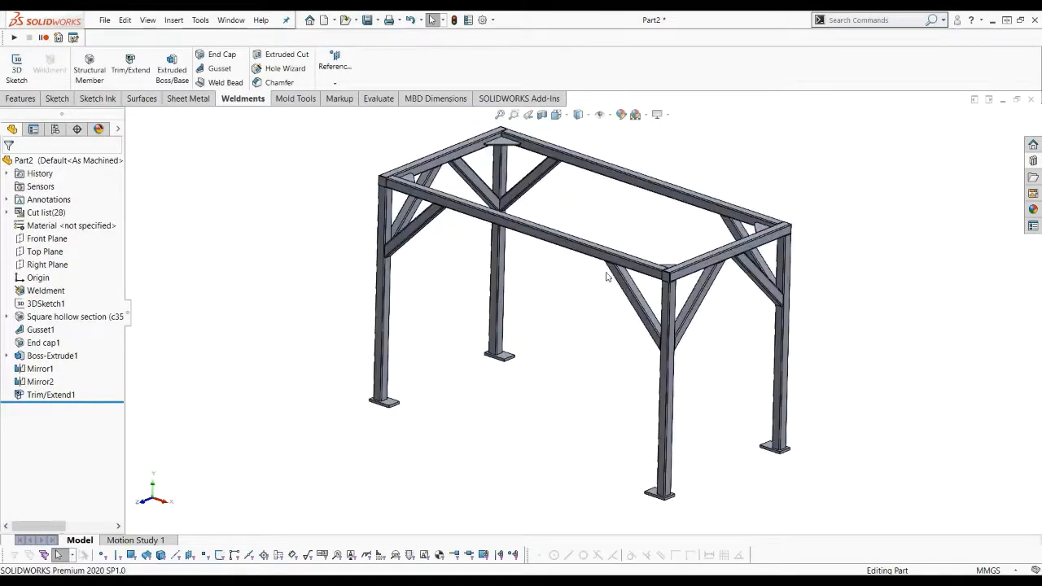
scroll(562, 364, down, 4)
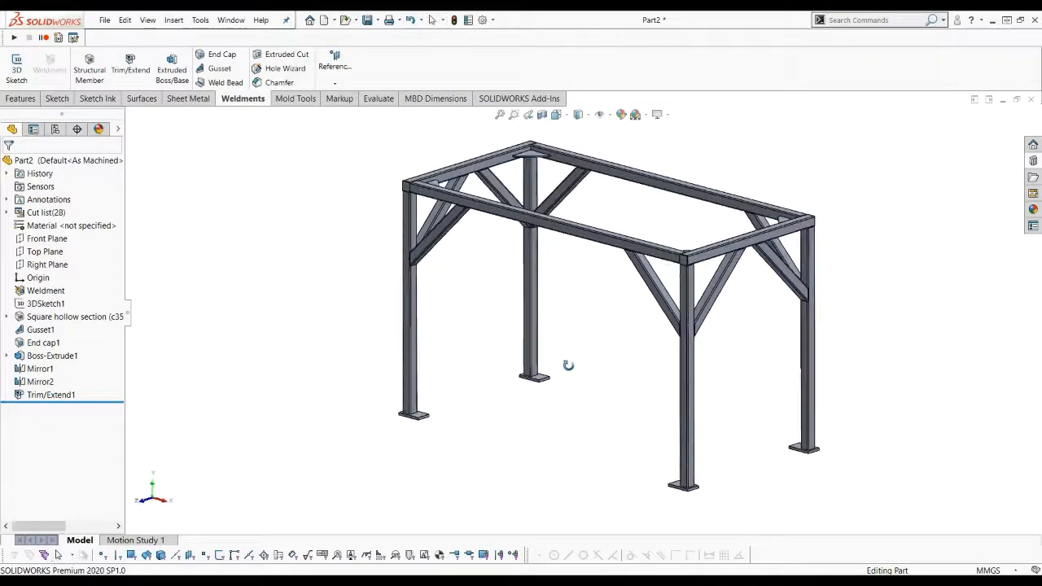
scroll(572, 370, up, 3)
scroll(573, 334, down, 2)
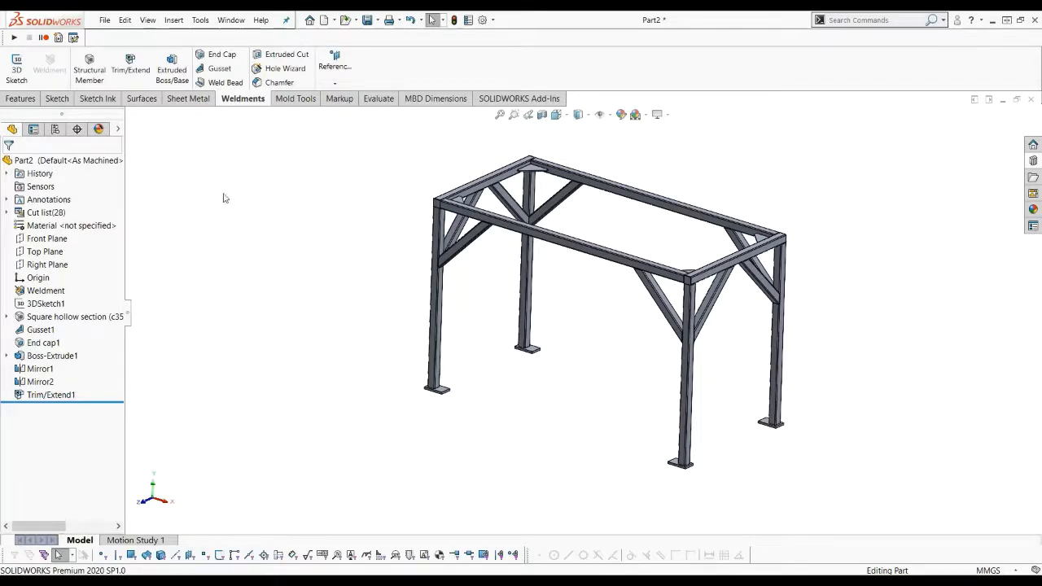
- Start a weld bead between one side face of the front corner leg and the upper face of its foot plate
click(223, 84)
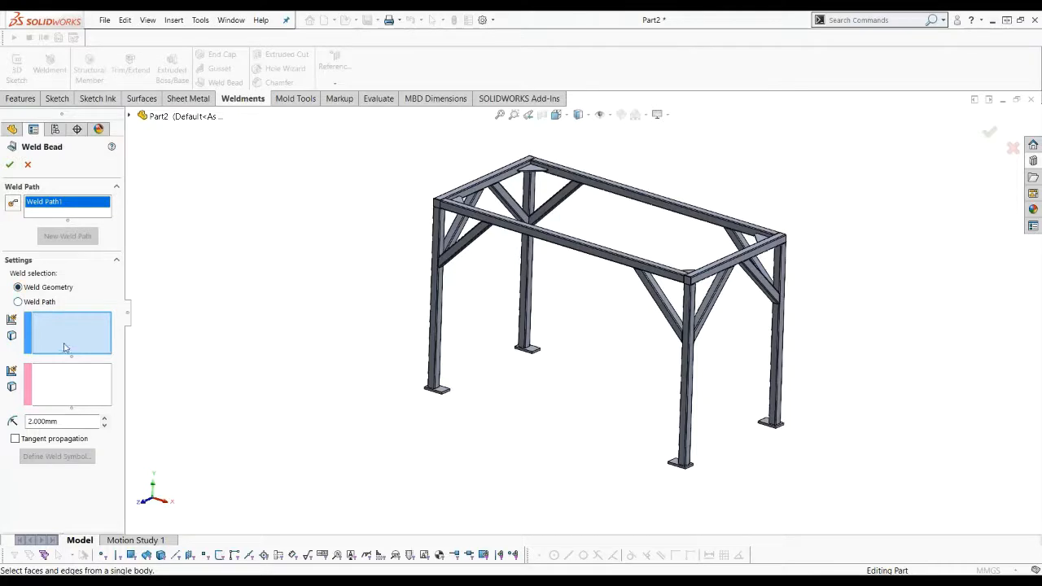
scroll(437, 396, down, 3)
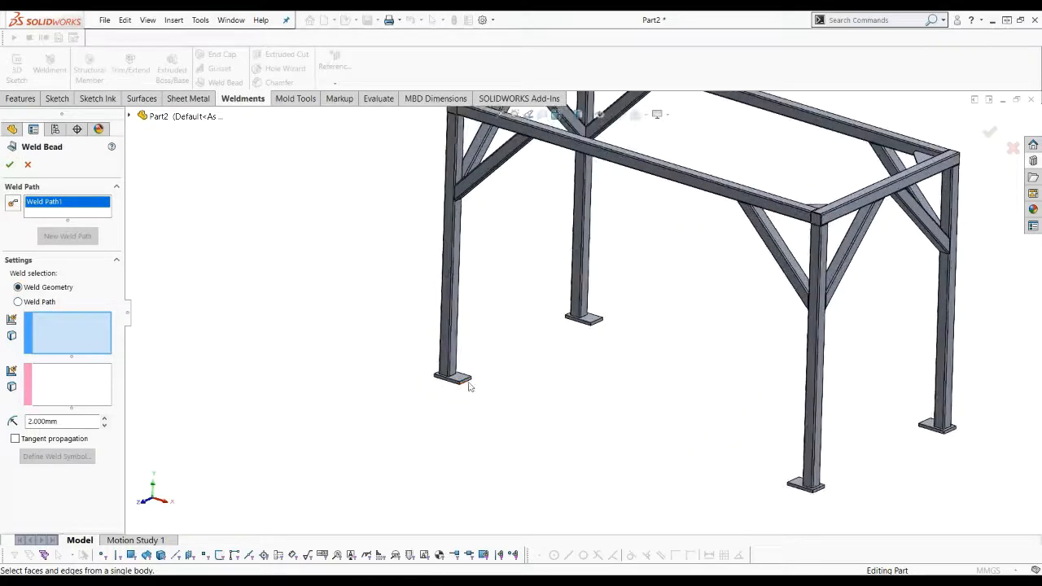
scroll(468, 386, down, 5)
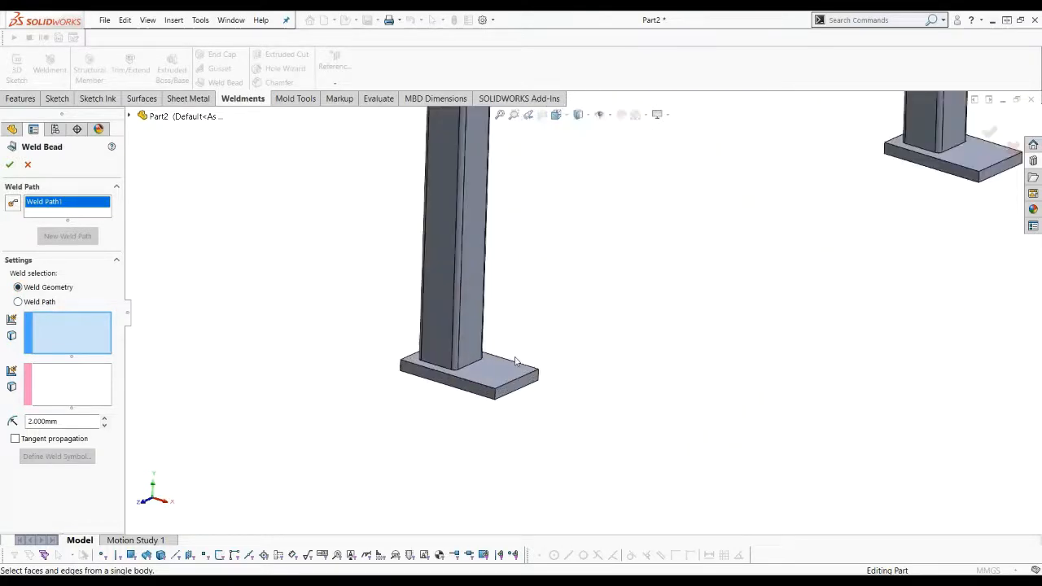
click(474, 352)
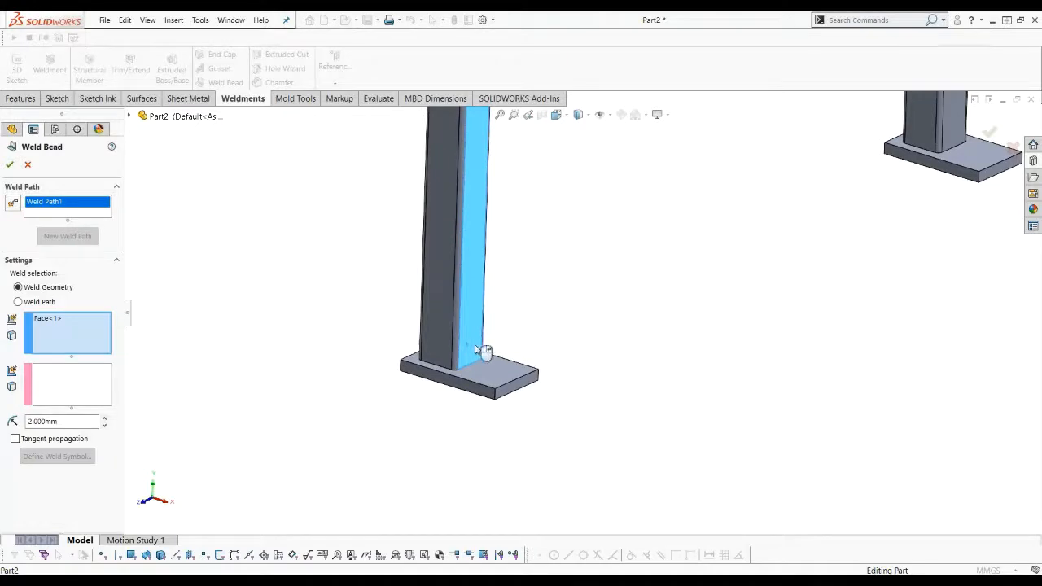
click(478, 379)
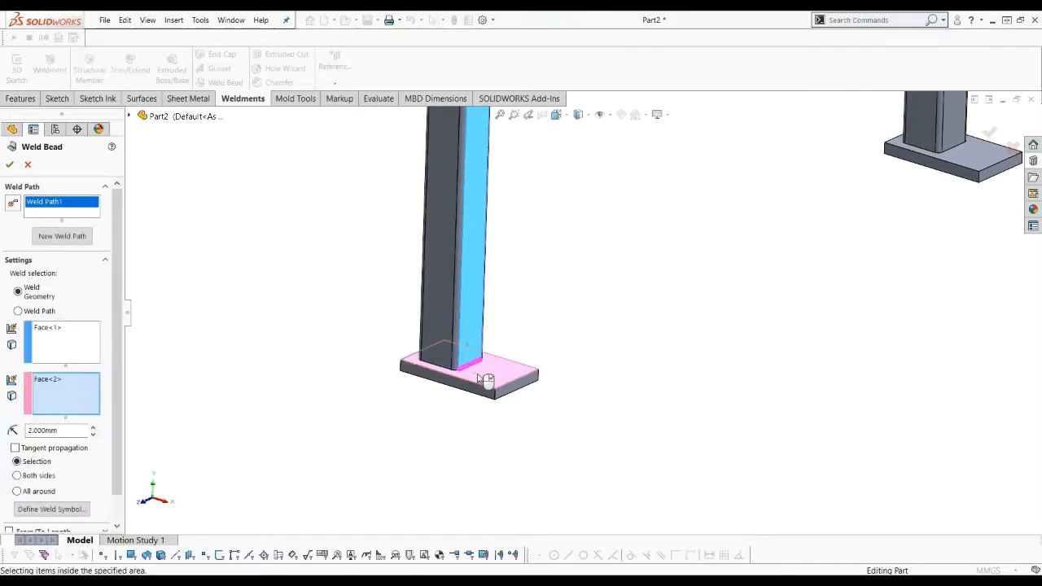
- Set the foot plate weld's bead size to 3 mm and run it all around the leg
scroll(487, 373, down, 2)
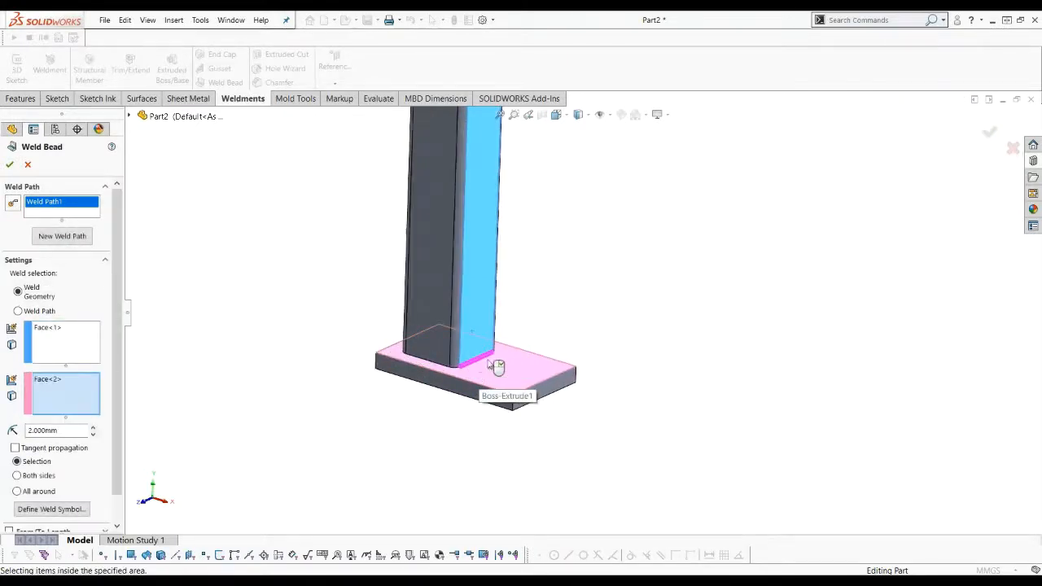
double_click(64, 430)
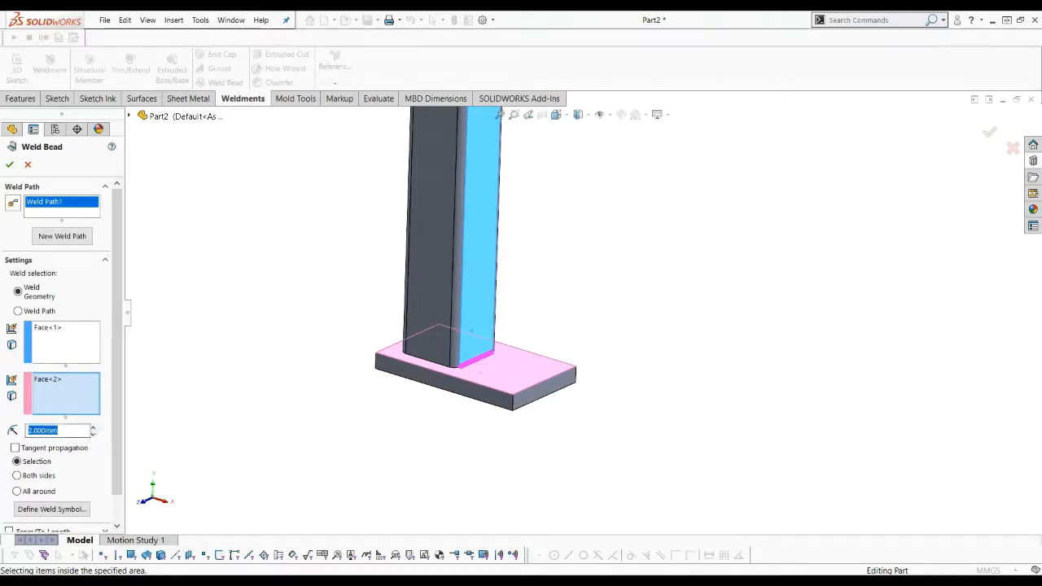
text(3)
key(Return)
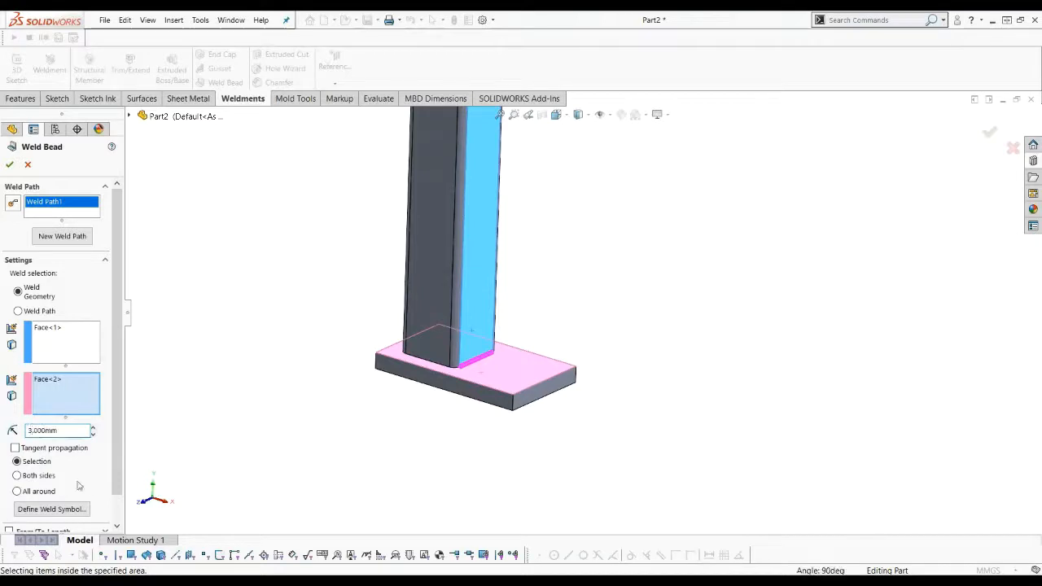
click(17, 492)
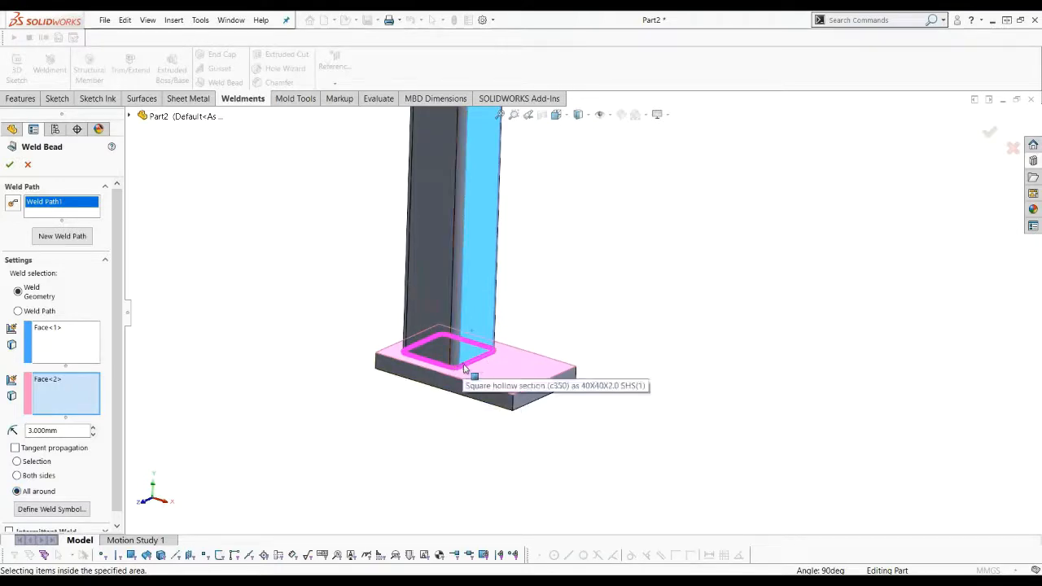
scroll(463, 374, up, 2)
scroll(463, 375, up, 1)
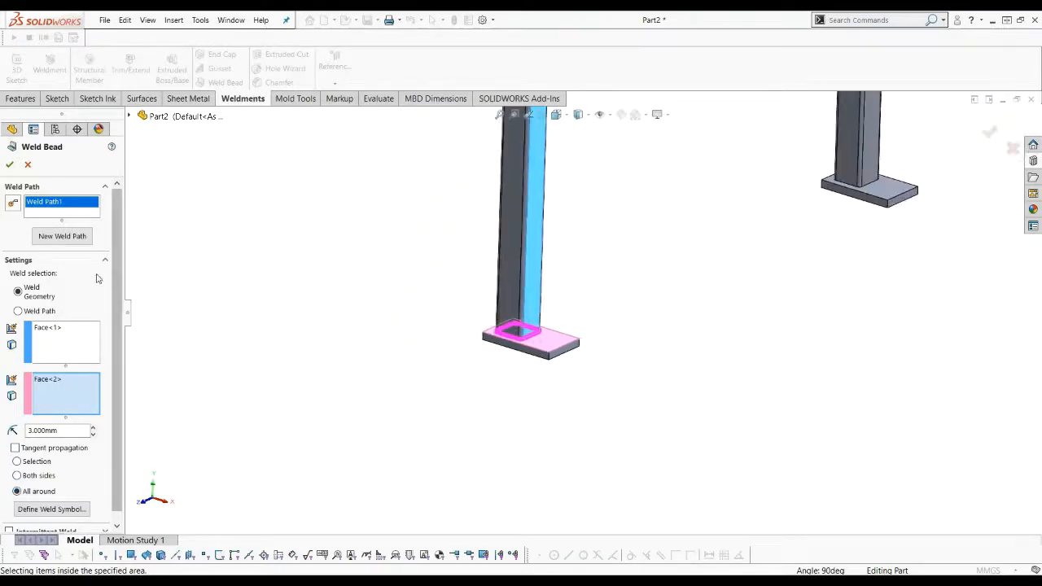
- Add a second weld path with Smart Weld Selection at the joint between the brace's lower end and the leg
click(64, 239)
scroll(574, 391, up, 3)
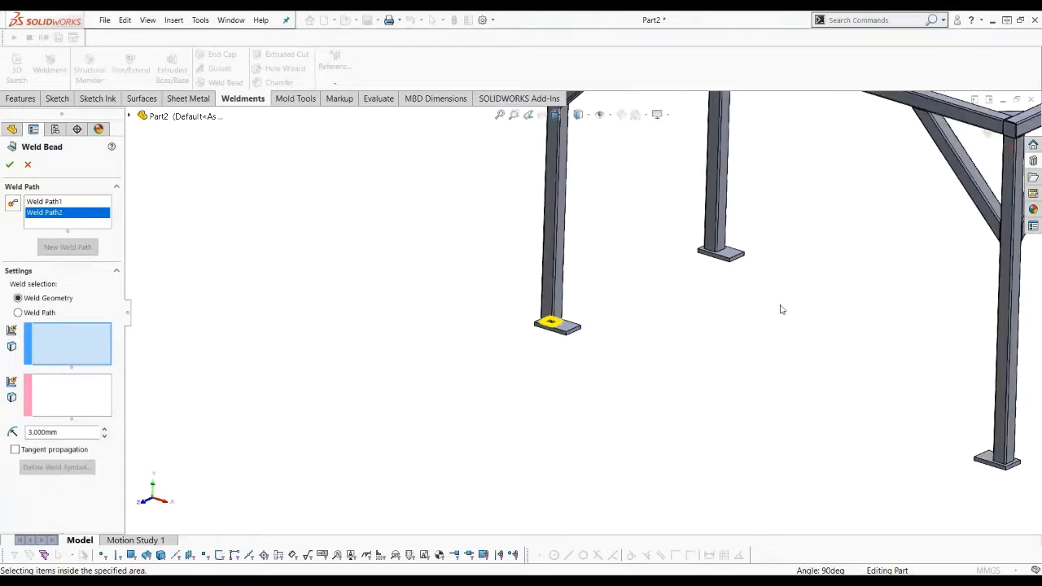
scroll(561, 318, up, 2)
scroll(596, 233, down, 4)
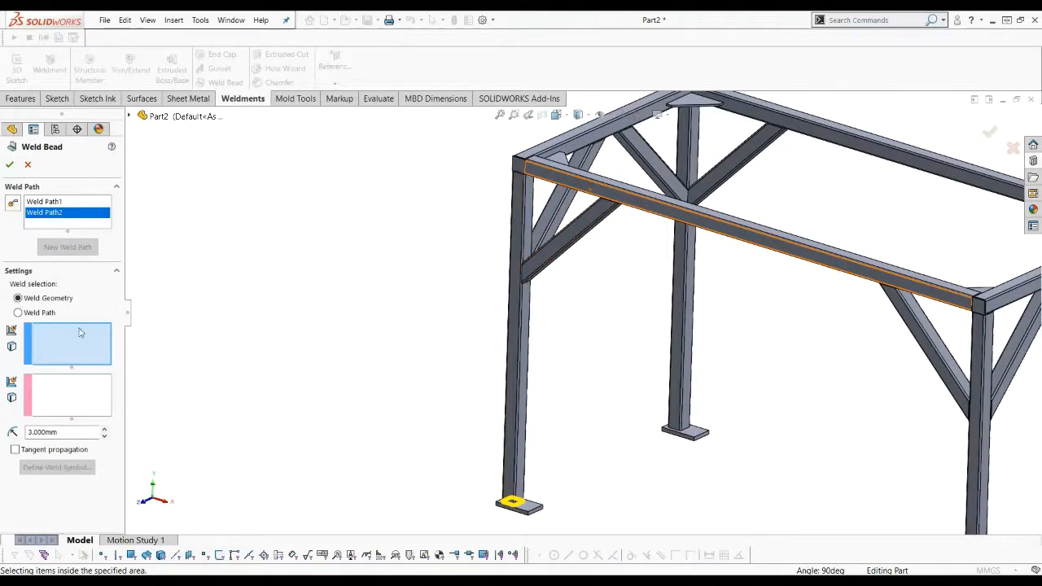
click(13, 207)
scroll(535, 283, down, 5)
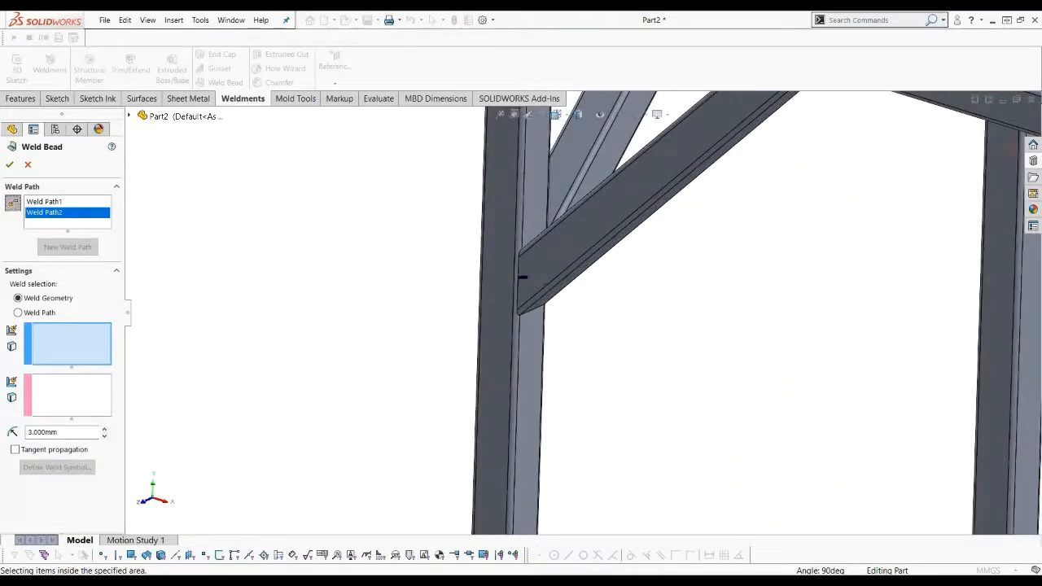
drag(504, 283, 501, 285)
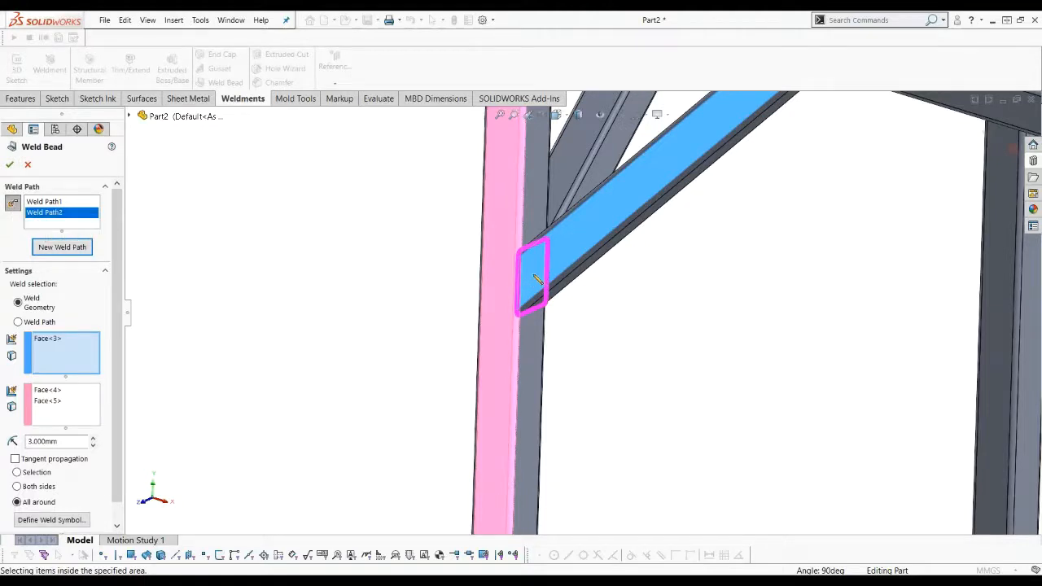
scroll(510, 298, up, 3)
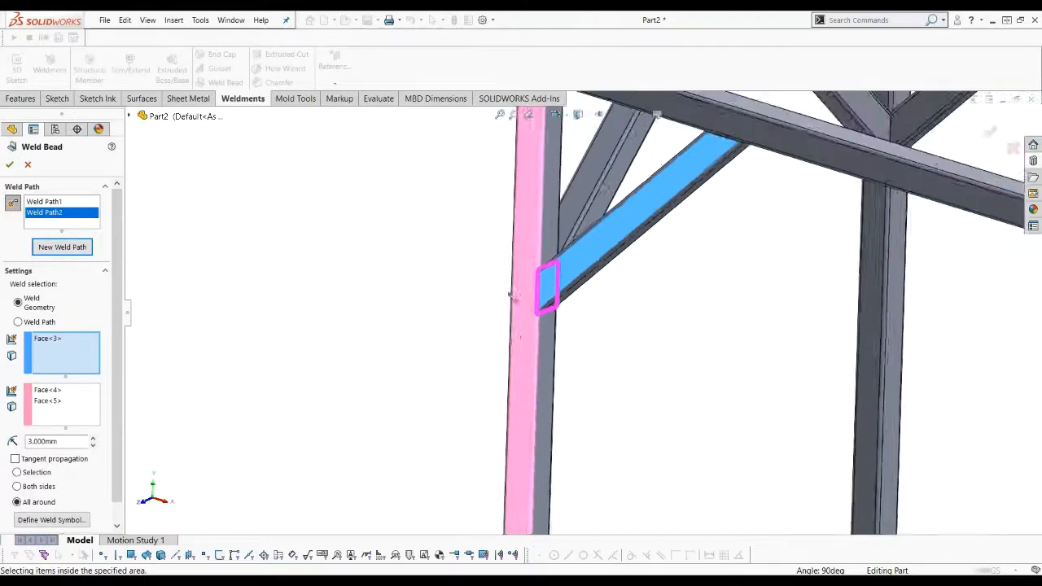
- Add a third weld path between the corner gusset's upper face and the adjoining top rail's inner face
click(75, 247)
scroll(423, 328, up, 5)
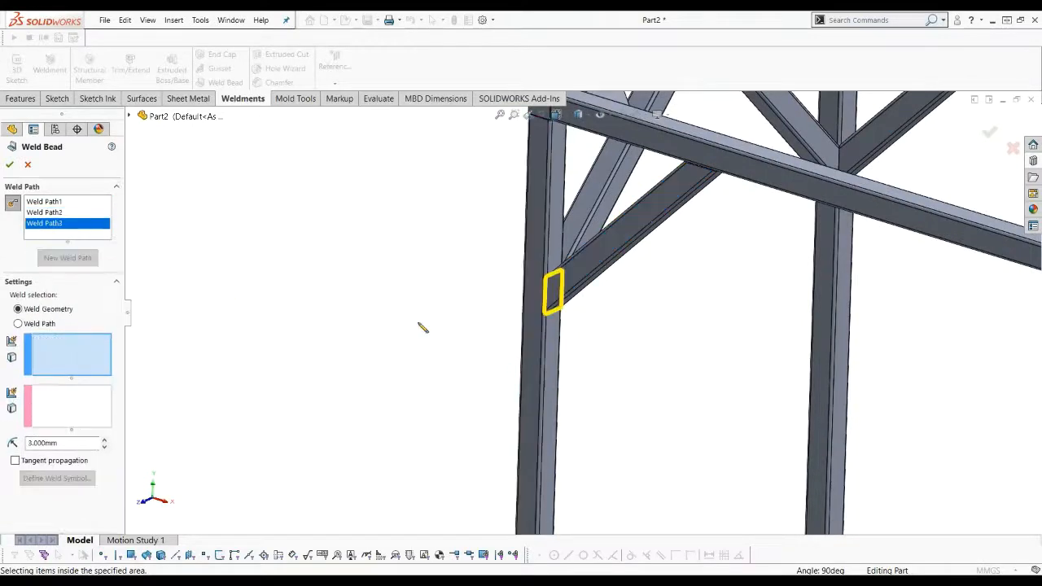
scroll(602, 213, down, 4)
scroll(602, 213, down, 6)
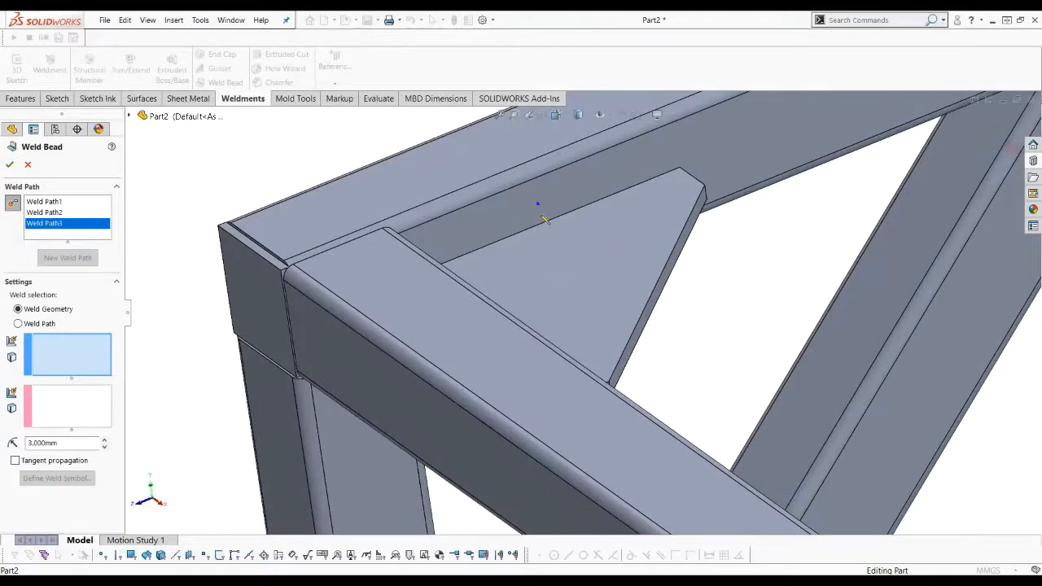
click(543, 232)
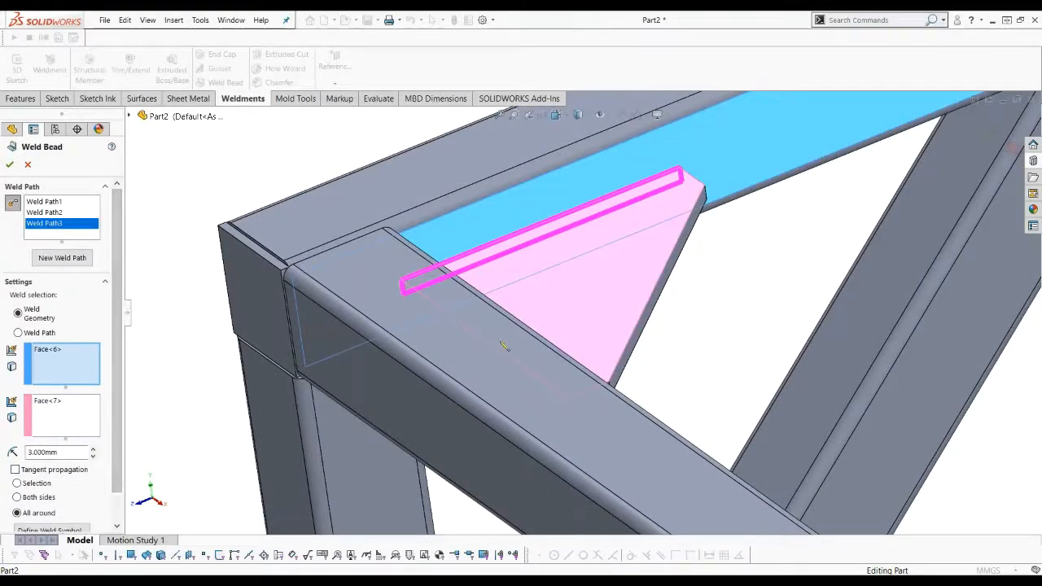
- Apply the gusset weld to both sides and make it intermittent
scroll(112, 391, down, 2)
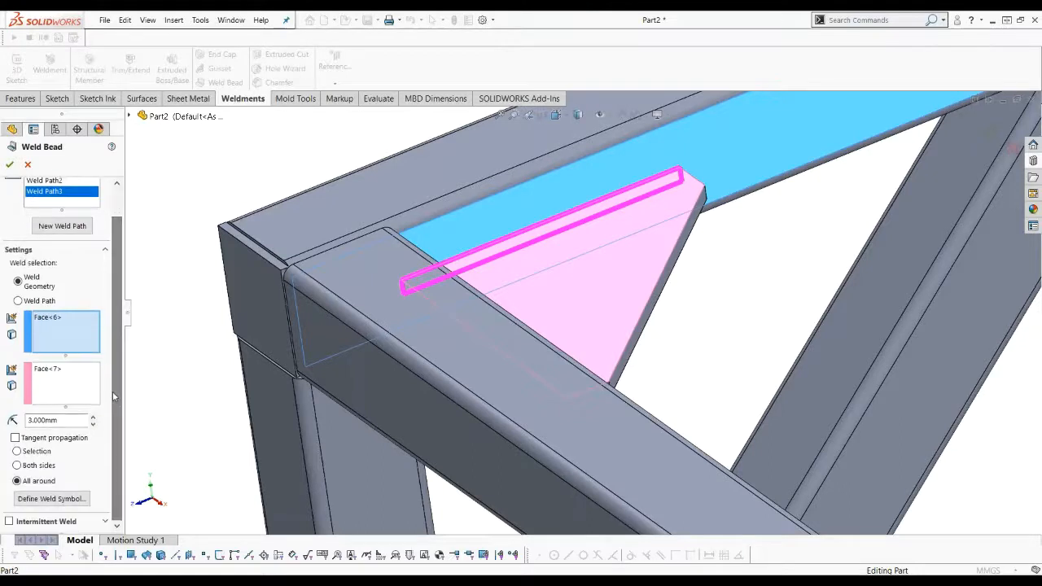
click(17, 466)
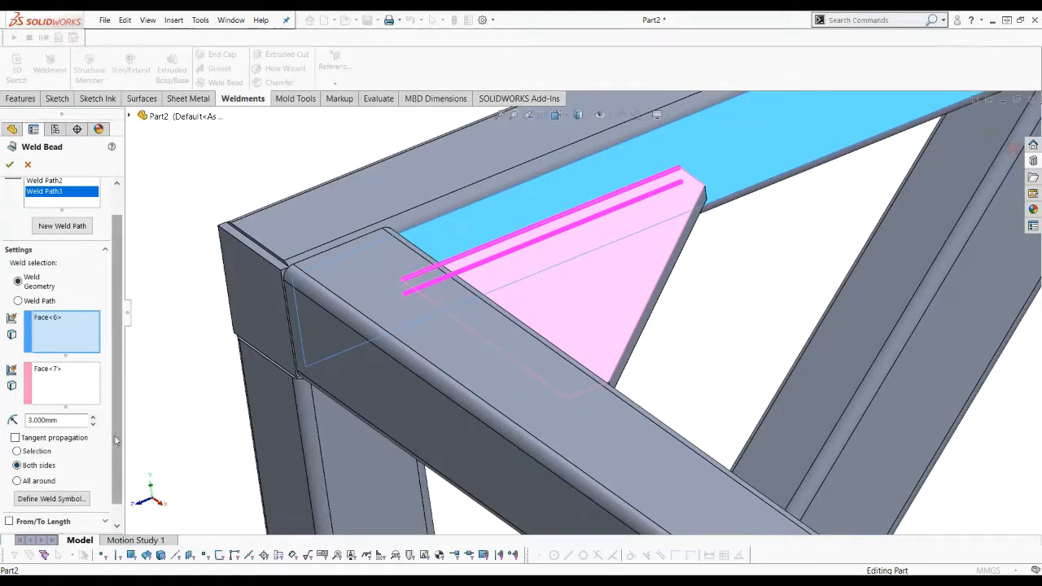
scroll(115, 442, down, 1)
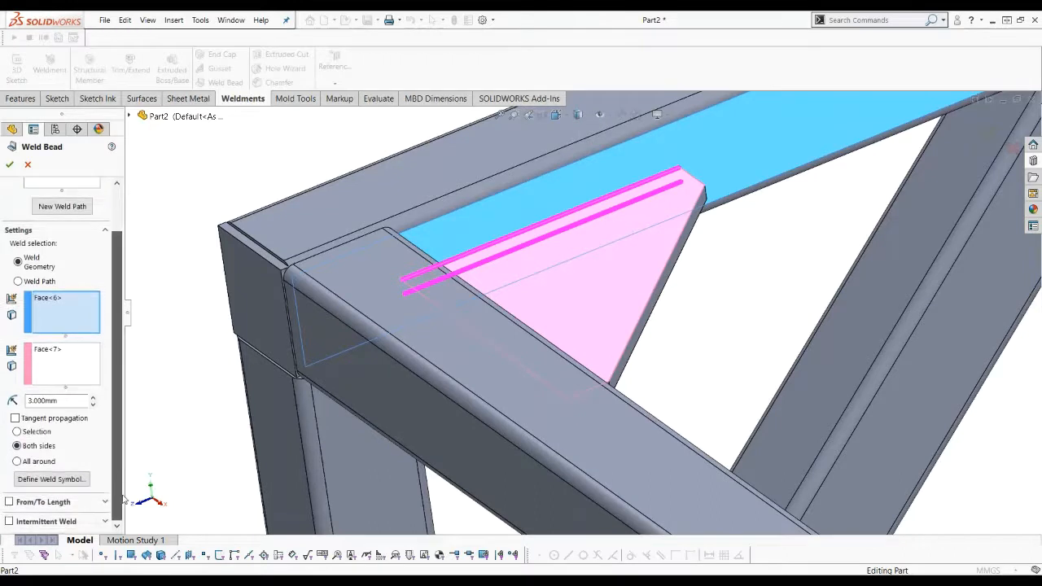
click(9, 521)
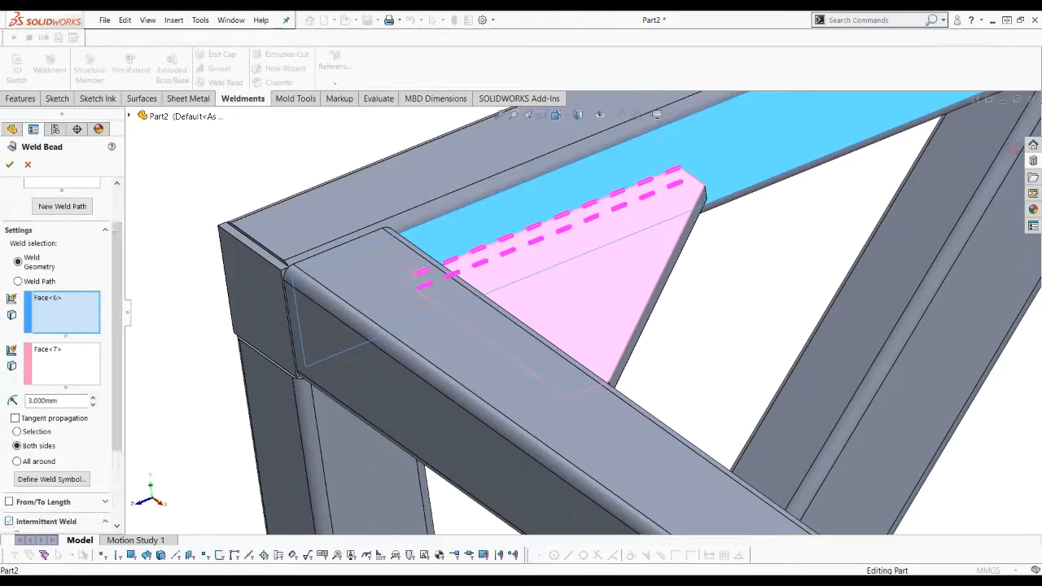
- Try a 10 mm weld length and 10 mm gap for the intermittent gusset weld, and cancel the weld bead
click(120, 508)
scroll(120, 509, down, 1)
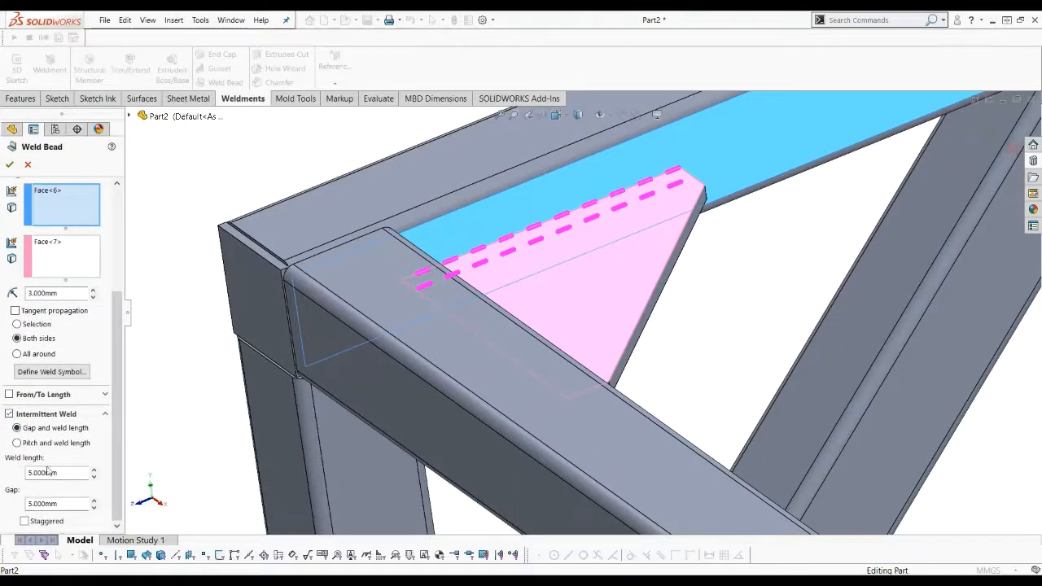
click(63, 472)
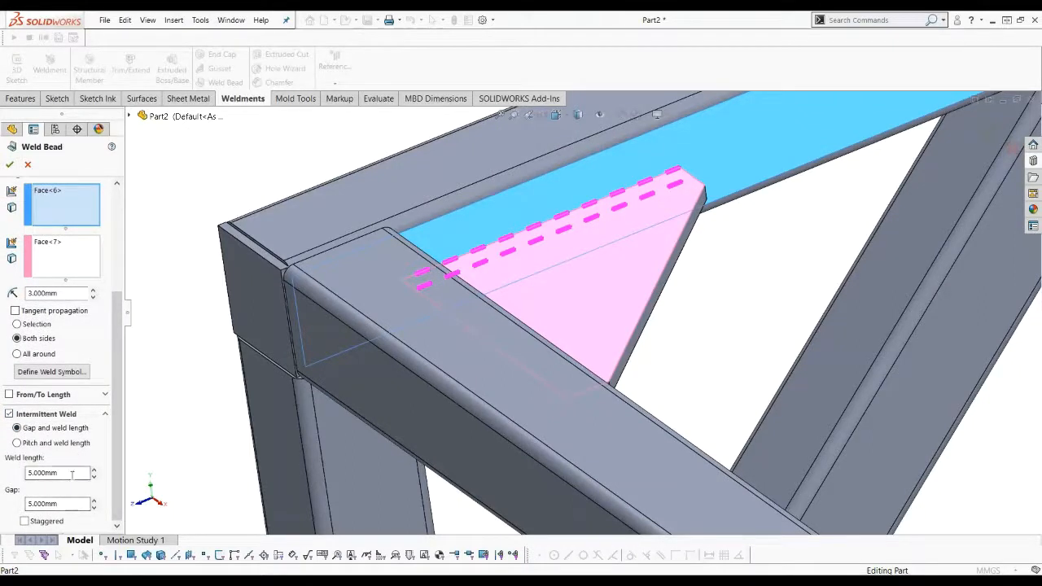
drag(58, 473, 16, 475)
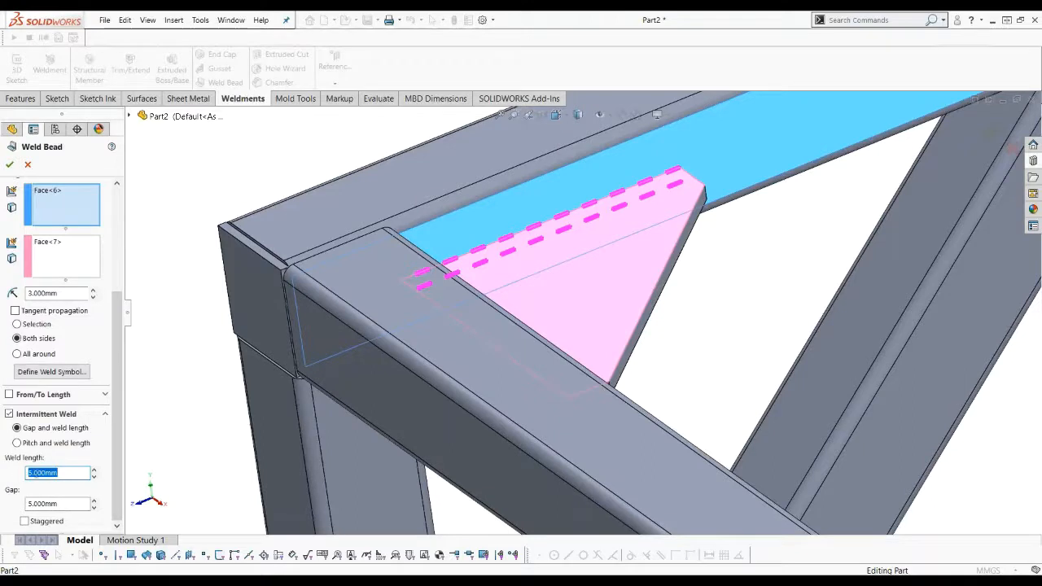
text(10)
drag(62, 504, 22, 505)
text(10)
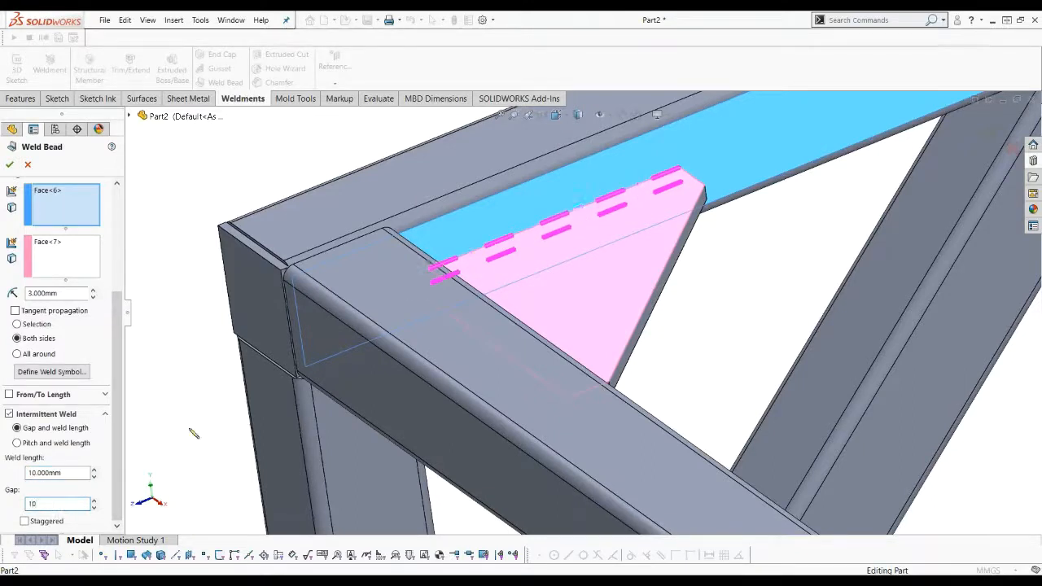
mouse_move(189, 429)
mouse_down()
mouse_move(49, 248)
mouse_move(188, 352)
mouse_move(174, 350)
mouse_up()
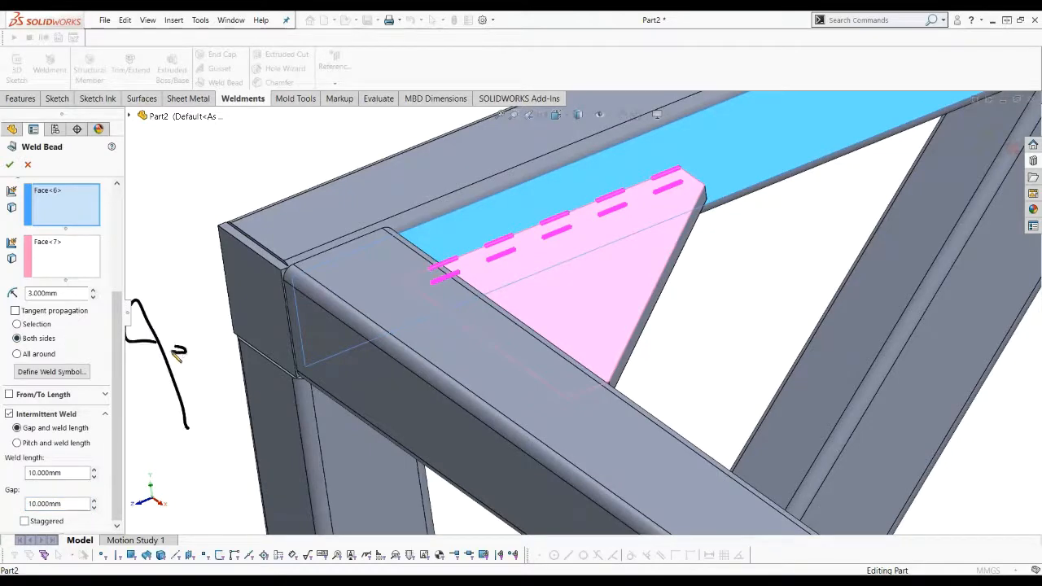
key(Escape)
scroll(152, 394, up, 6)
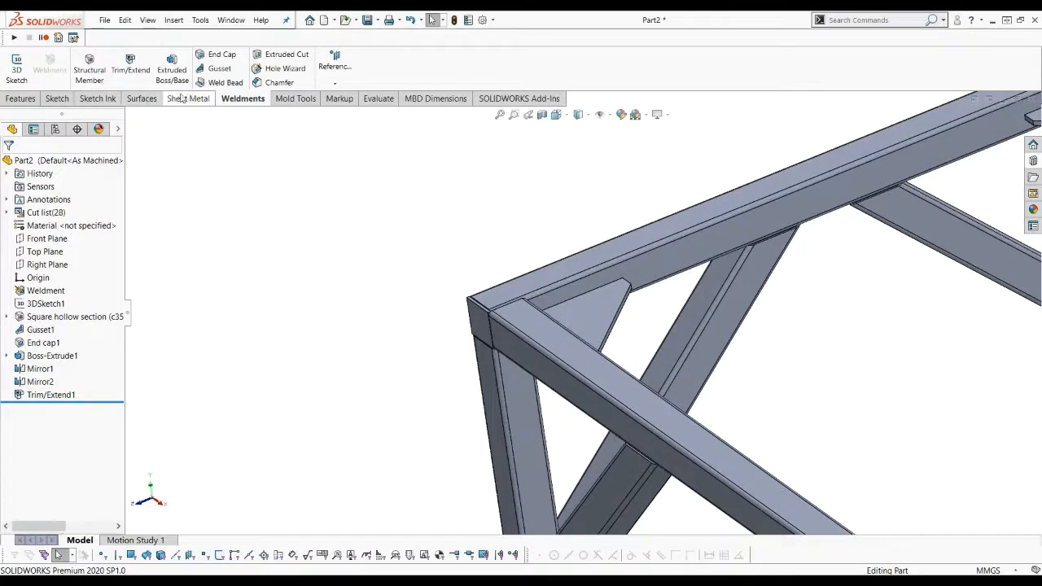
- Start a new weld bead with Smart Weld Selection between the top rail's inner face and the corner gusset's upper face
click(225, 82)
scroll(580, 311, down, 4)
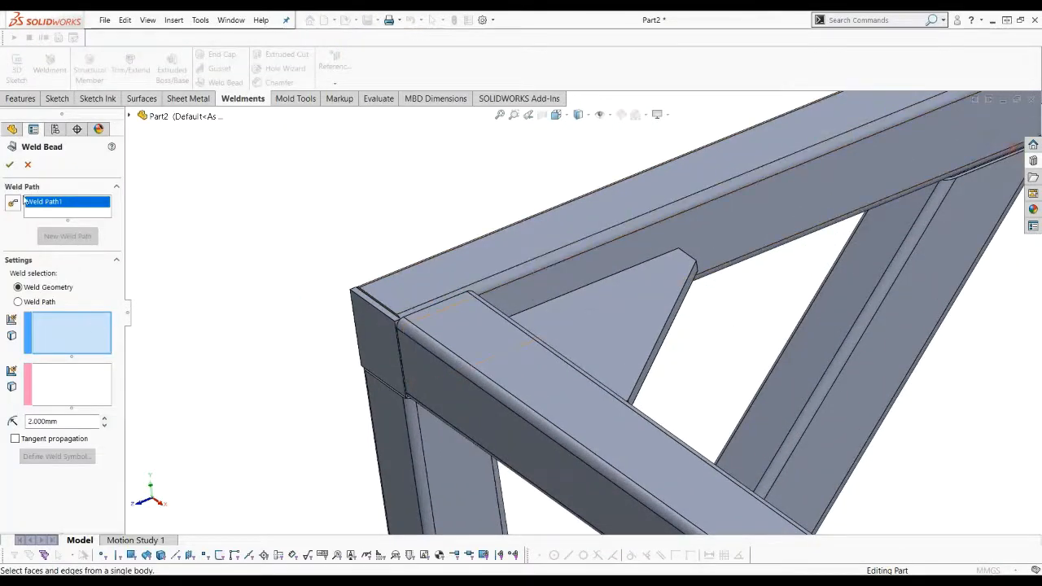
click(582, 310)
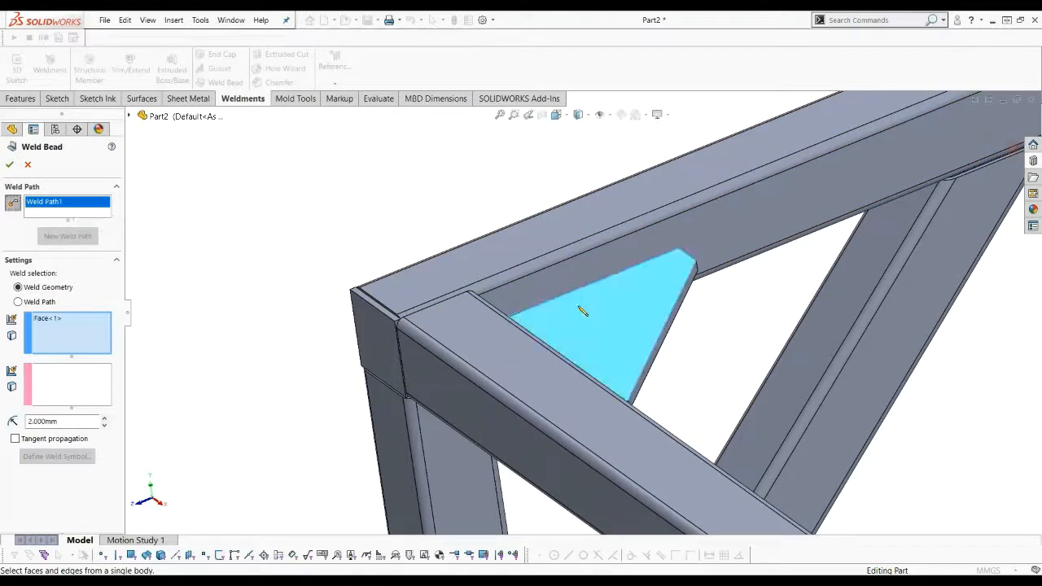
right_click(57, 330)
click(89, 337)
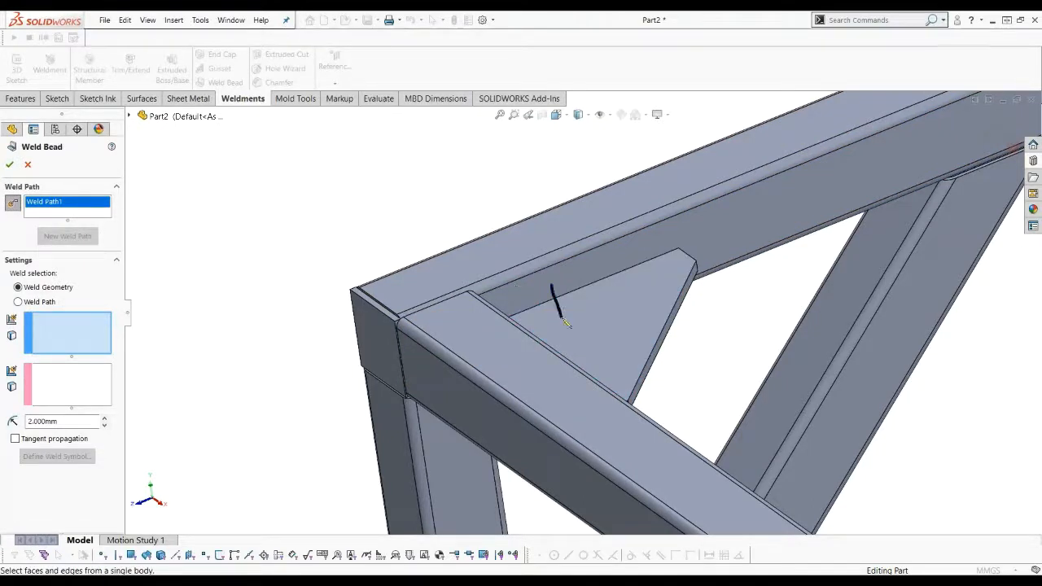
drag(567, 324, 562, 321)
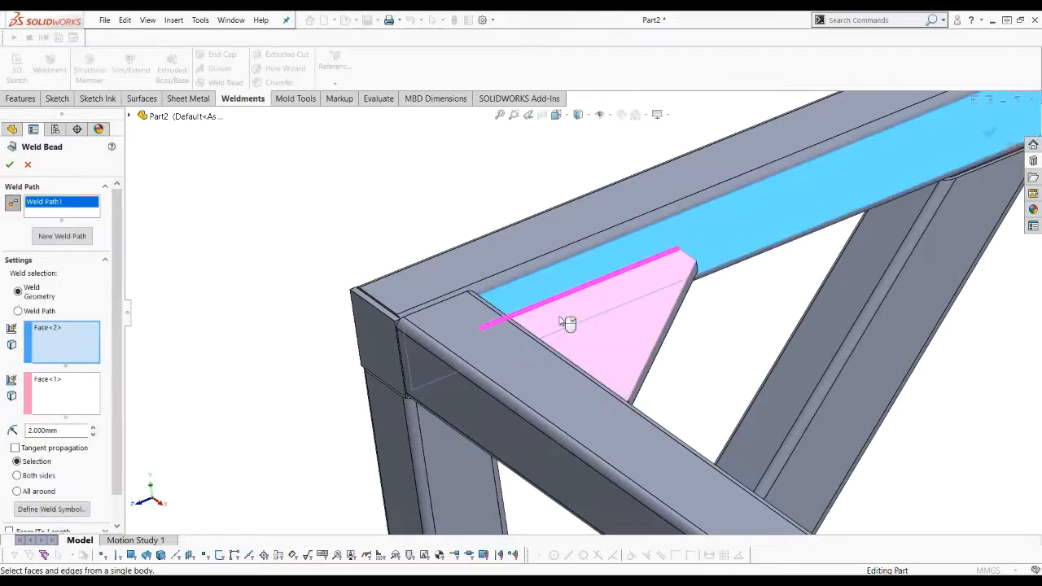
- Apply the gusset weld bead to both sides as an intermittent weld with 10 mm weld length and 10 mm gap
click(28, 477)
scroll(30, 497, down, 1)
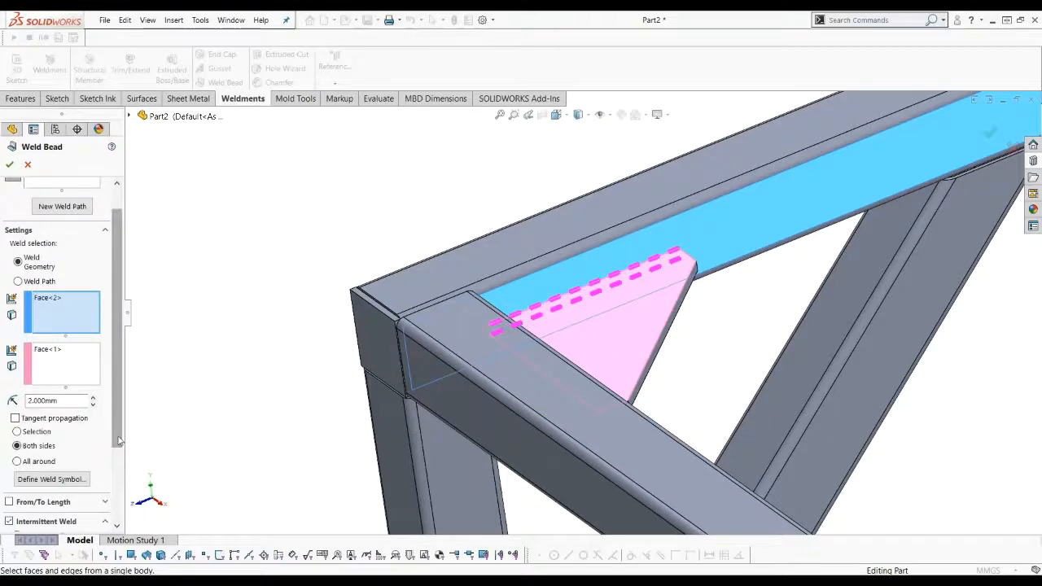
click(32, 521)
double_click(62, 484)
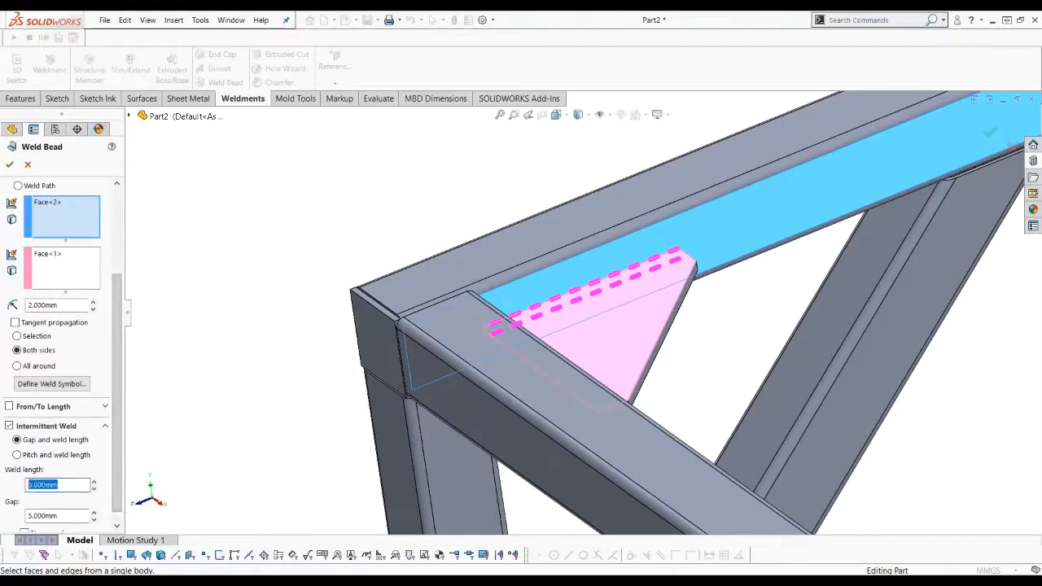
text(10)
scroll(116, 474, down, 1)
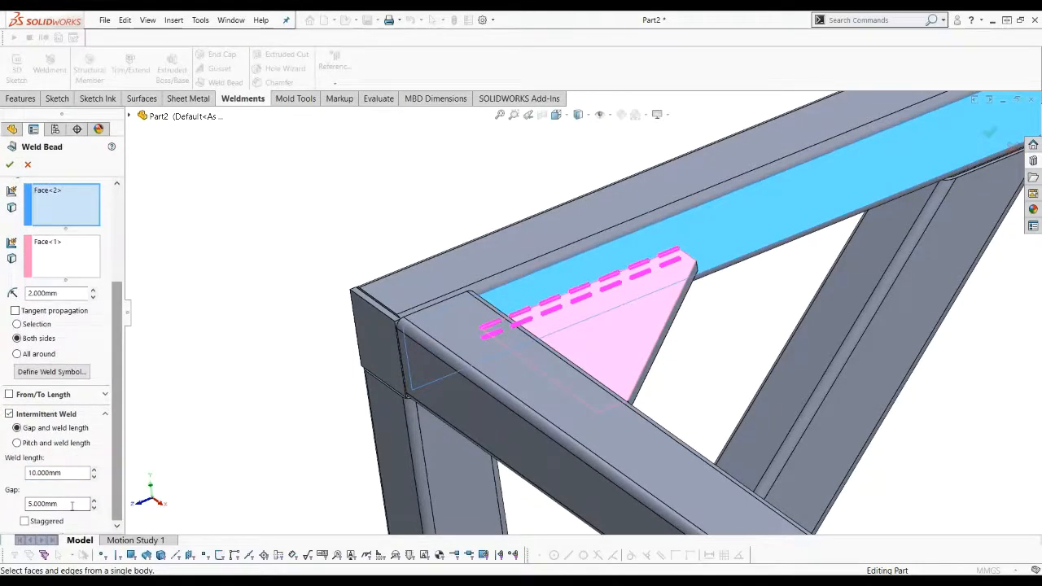
key(Tab)
text(10)
key(Tab)
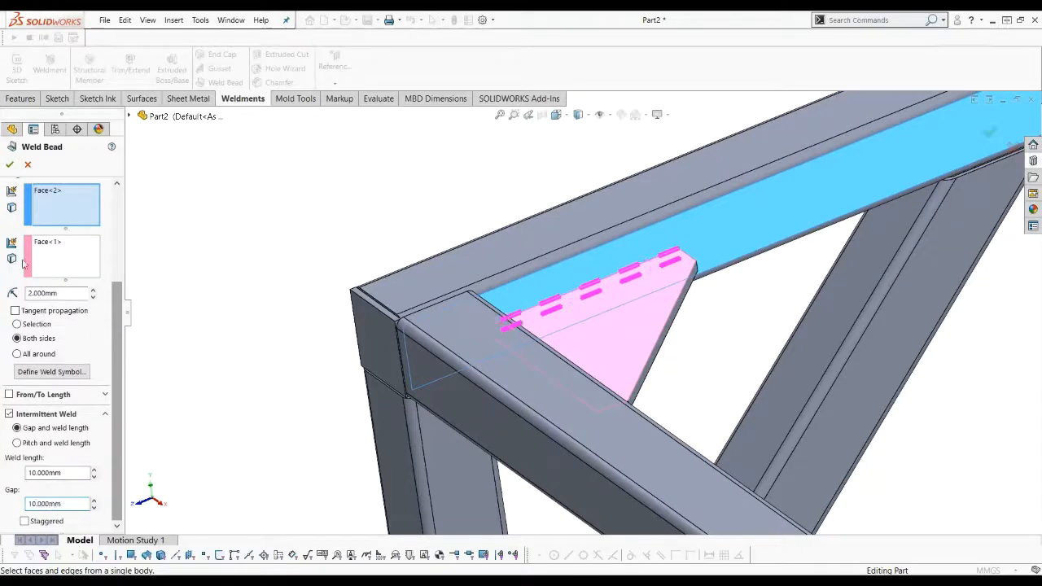
click(10, 166)
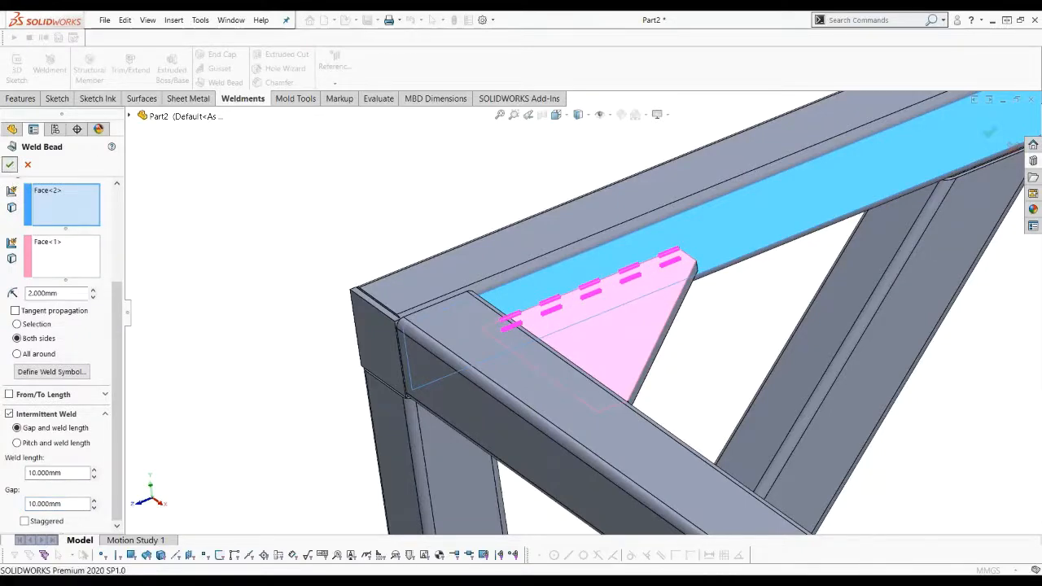
- Save the part as Table Frame in the m folder, rebuilding the document before saving
scroll(575, 314, up, 1)
scroll(687, 301, down, 1)
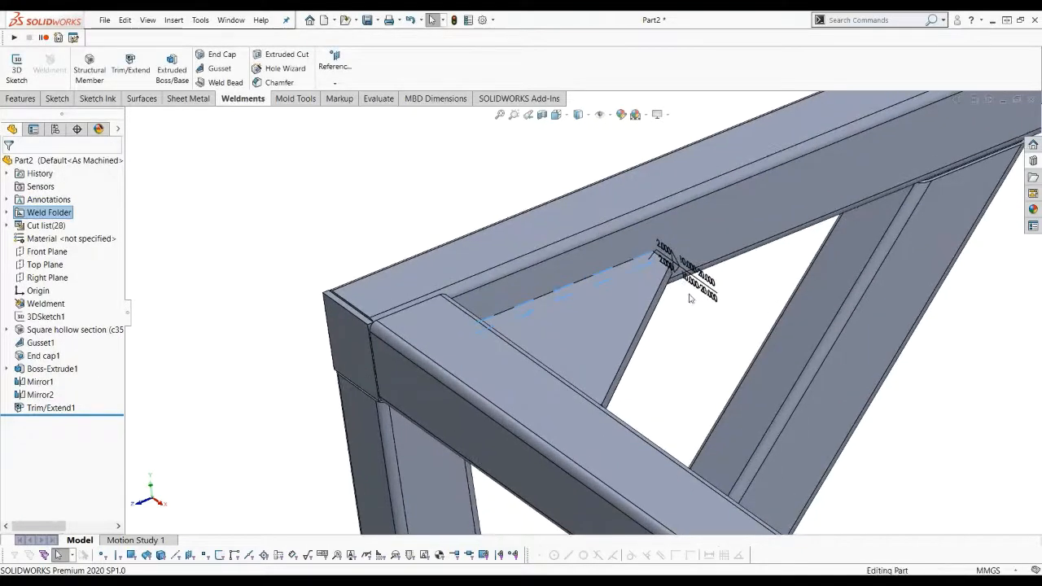
middle_drag(691, 296, 670, 293)
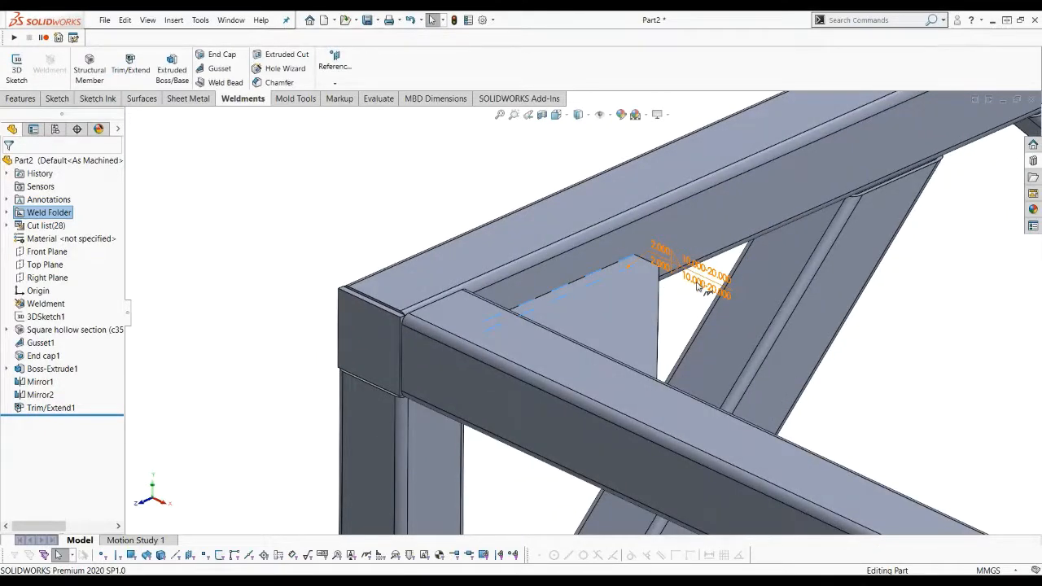
click(500, 115)
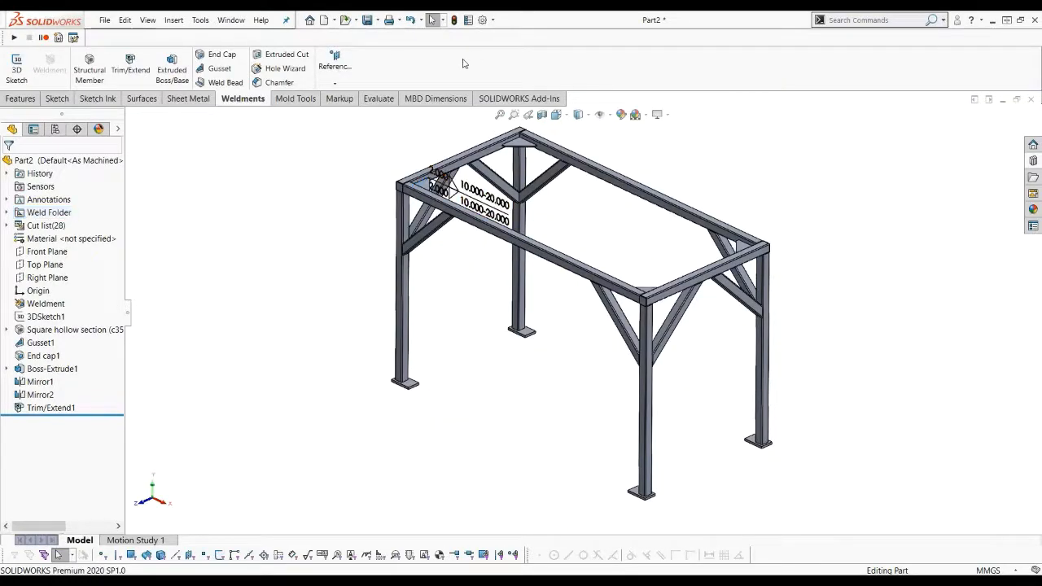
click(367, 21)
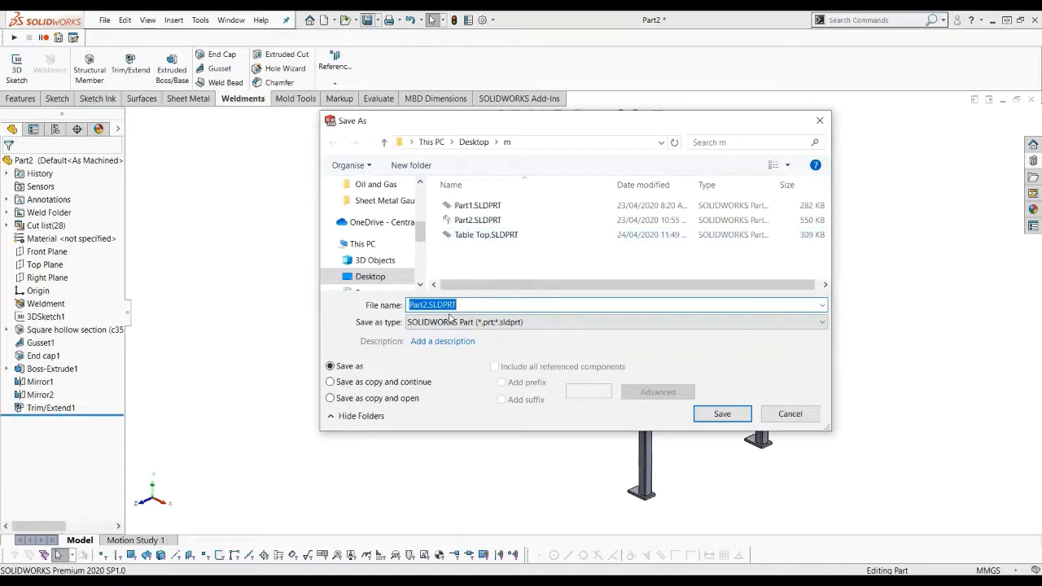
text(Table Frame)
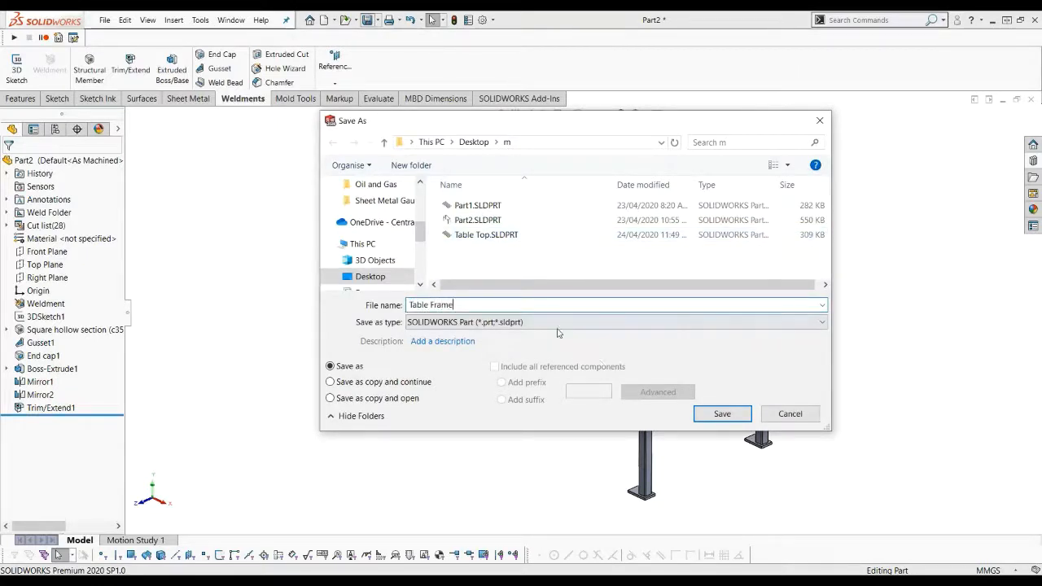
click(704, 412)
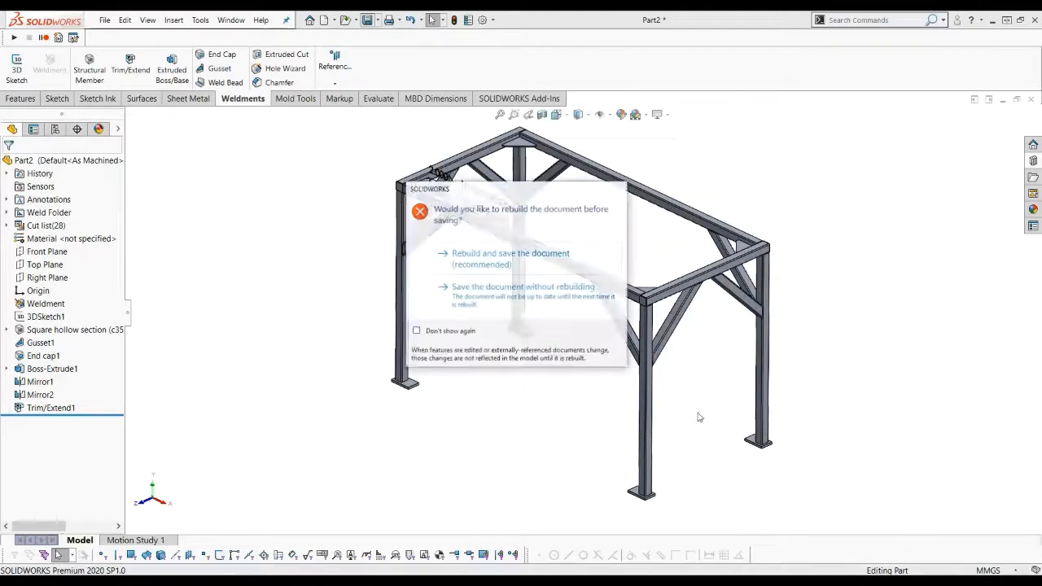
click(525, 262)
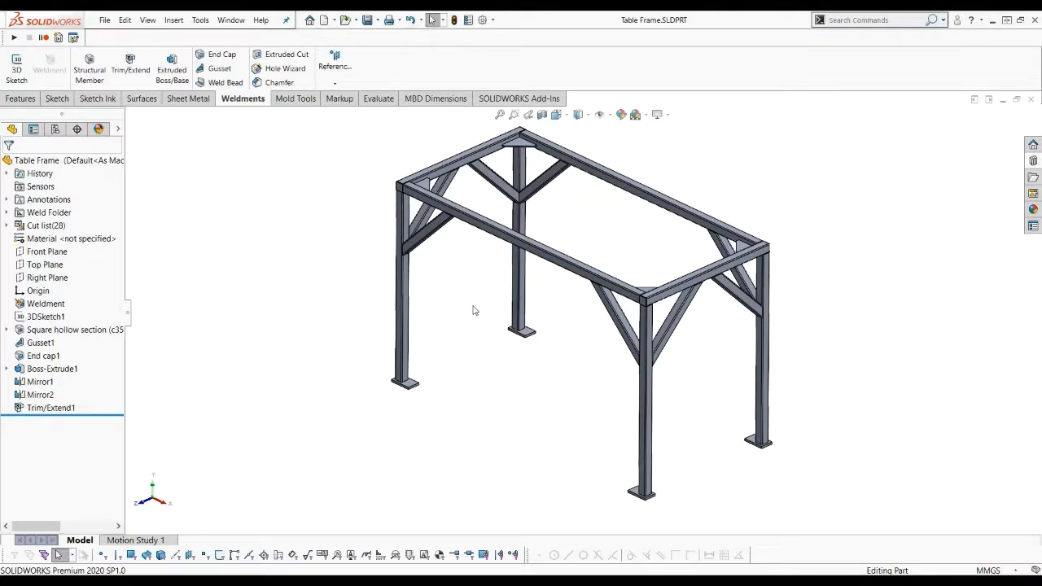
- Expand the cut list and highlight each of its items in turn to see which frame bodies it contains
scroll(616, 221, down, 2)
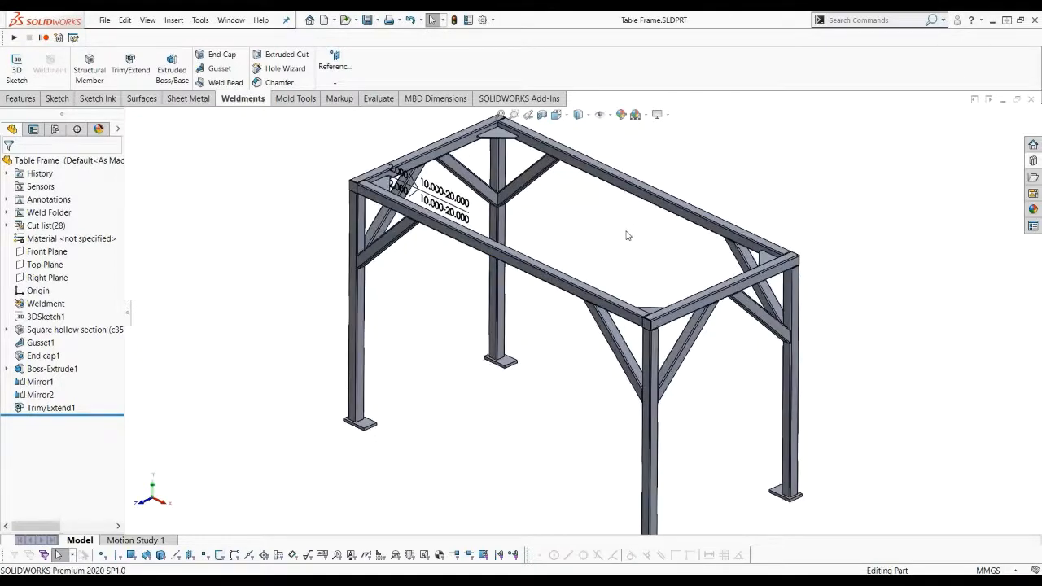
scroll(627, 235, up, 2)
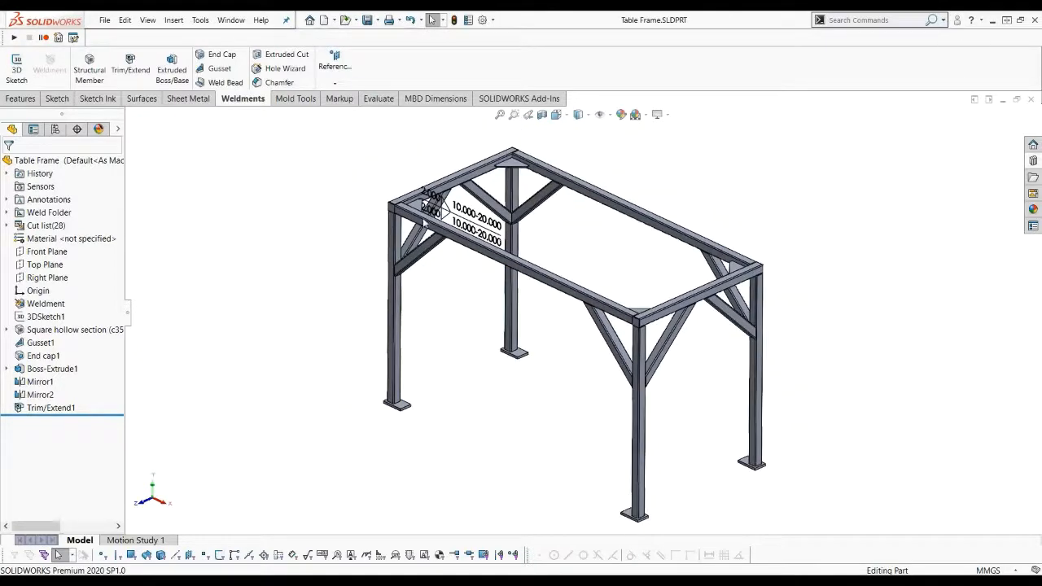
click(7, 226)
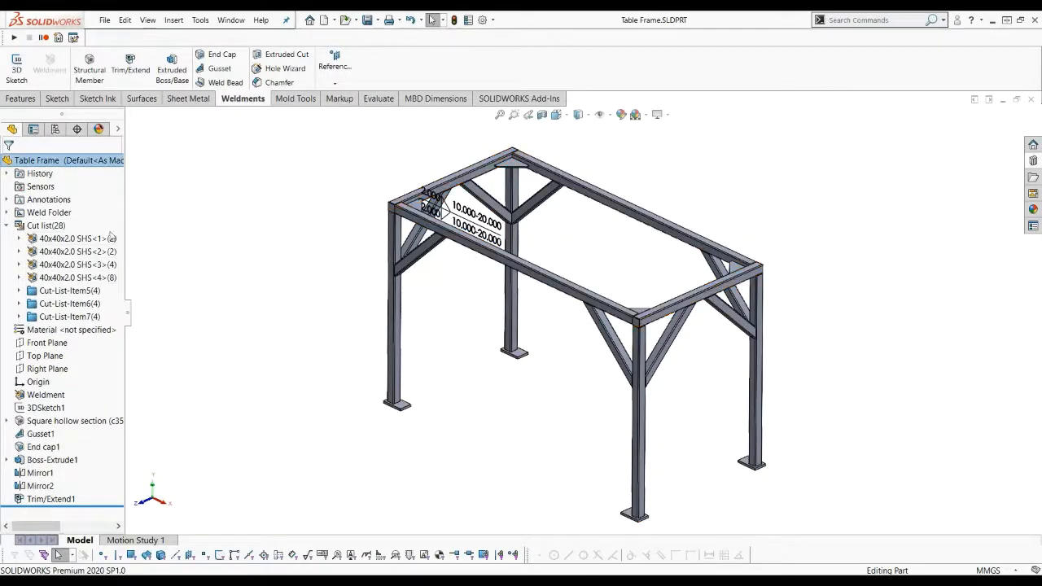
click(91, 241)
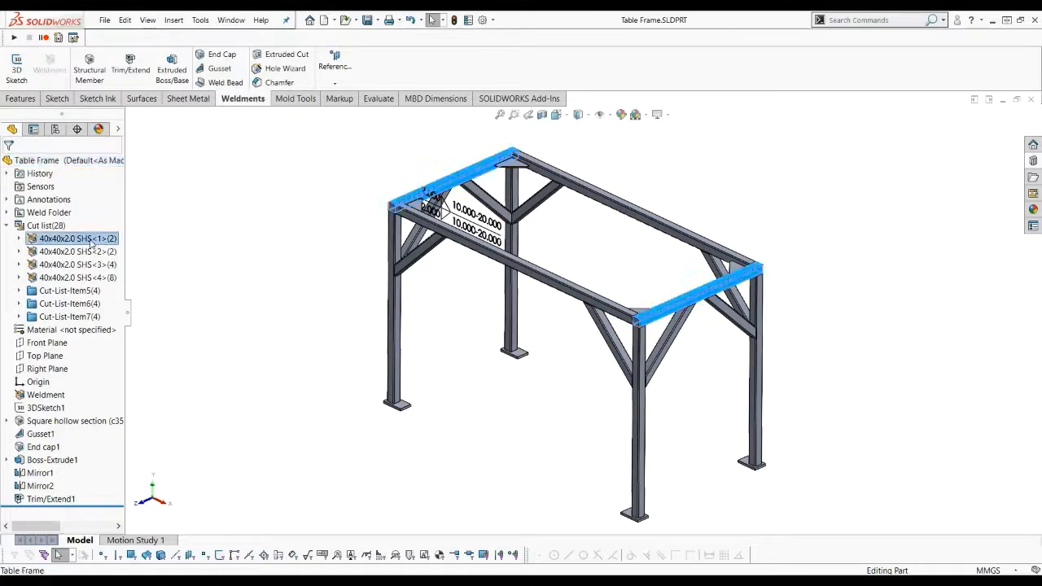
click(19, 252)
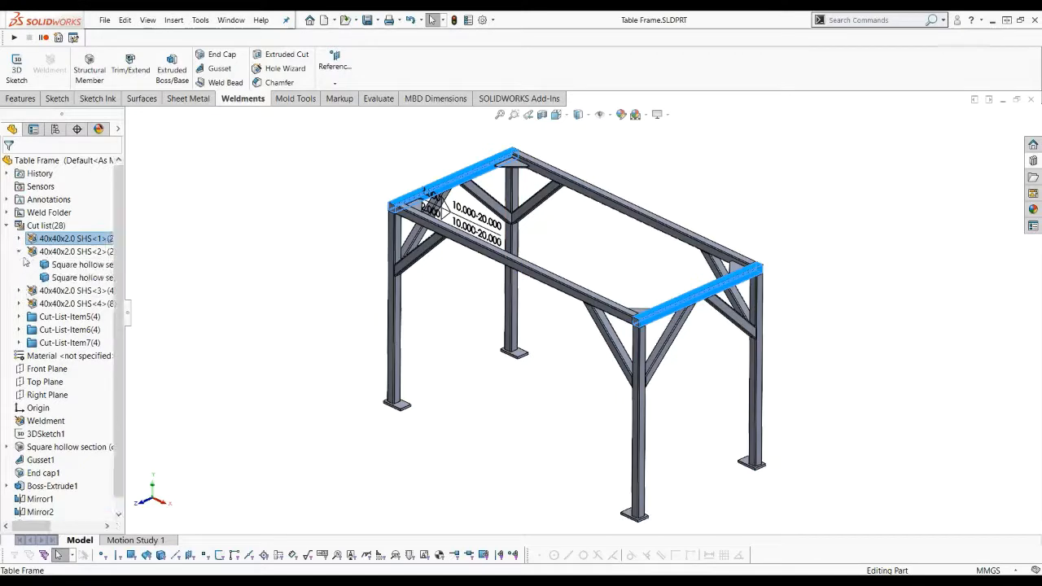
click(20, 251)
click(57, 251)
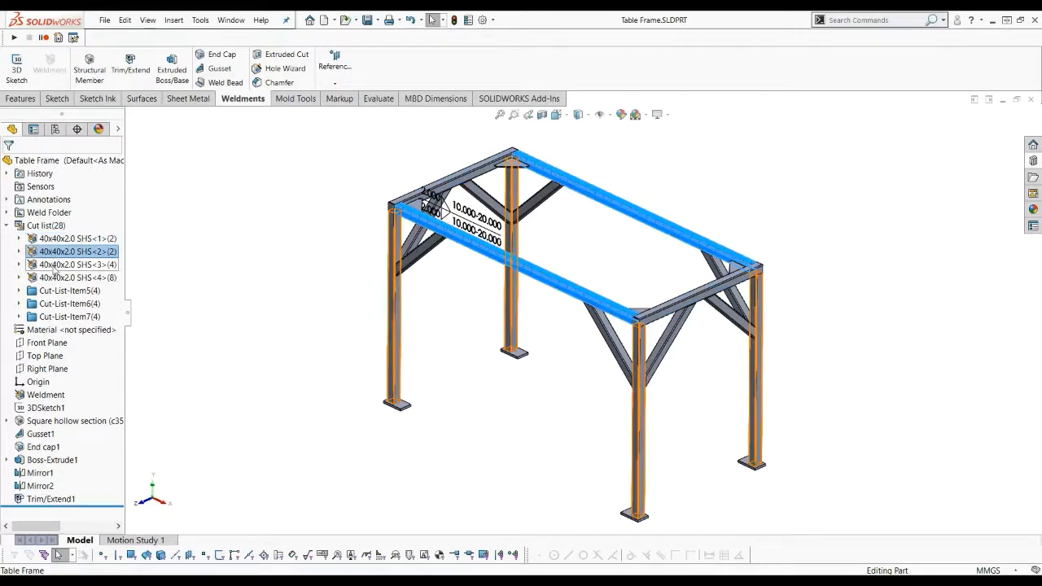
click(55, 265)
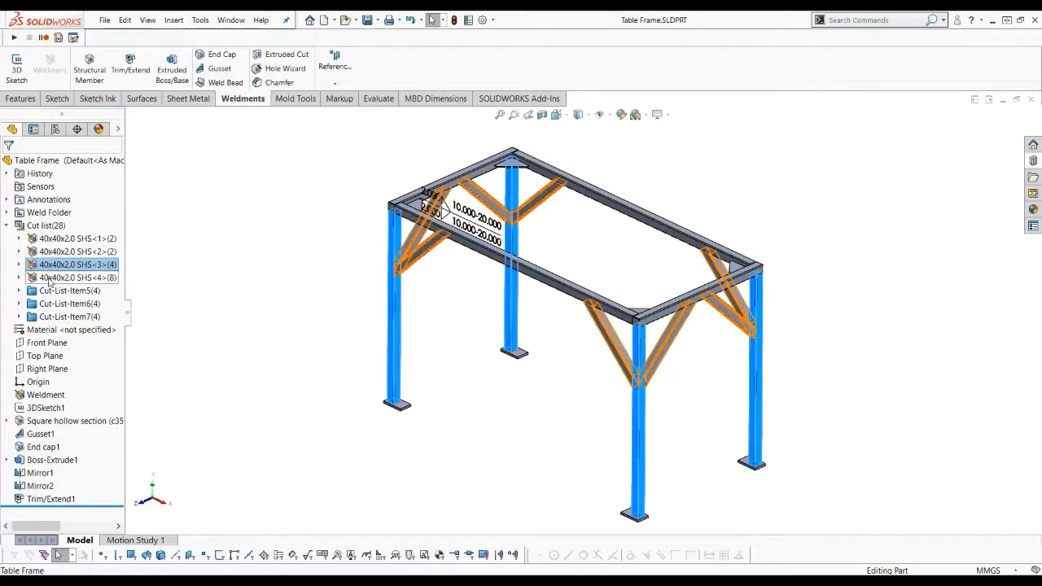
click(50, 279)
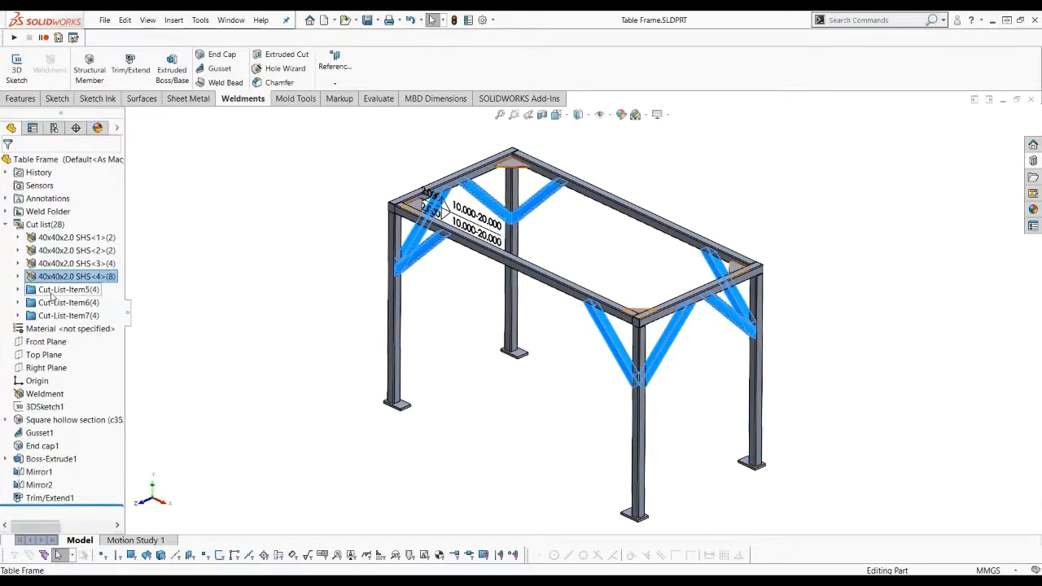
click(52, 293)
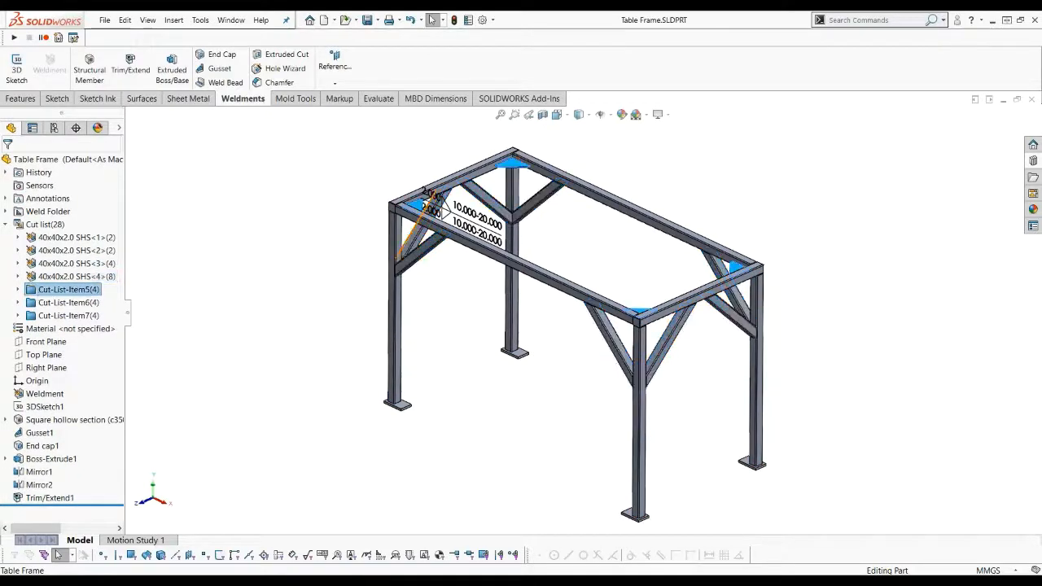
click(84, 304)
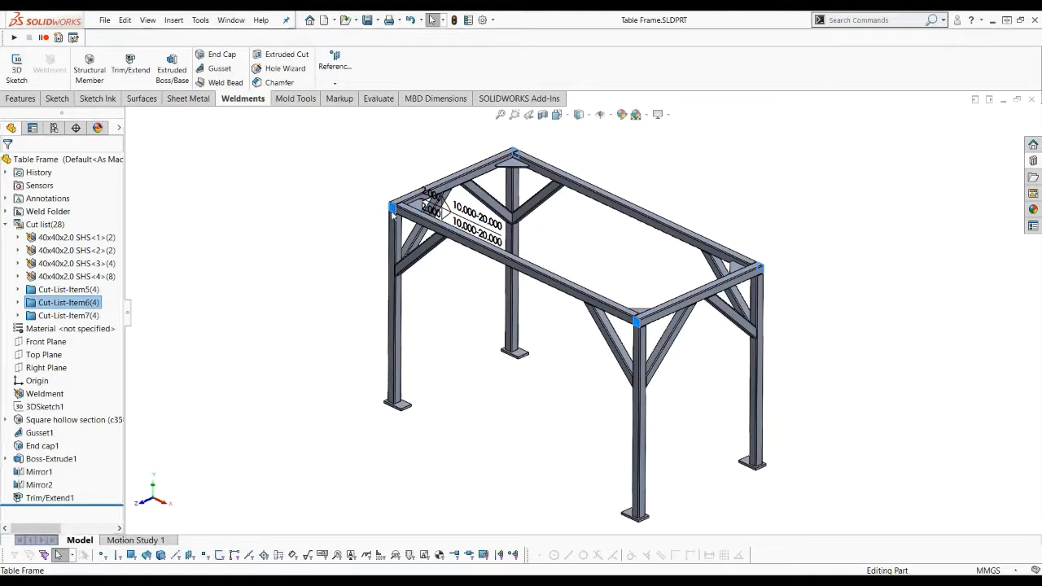
click(69, 315)
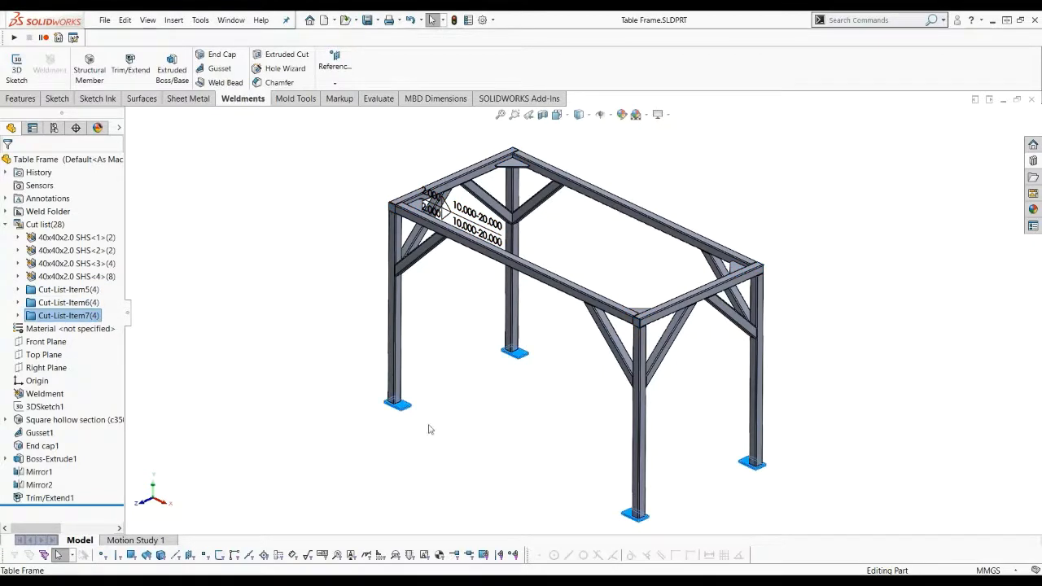
click(221, 326)
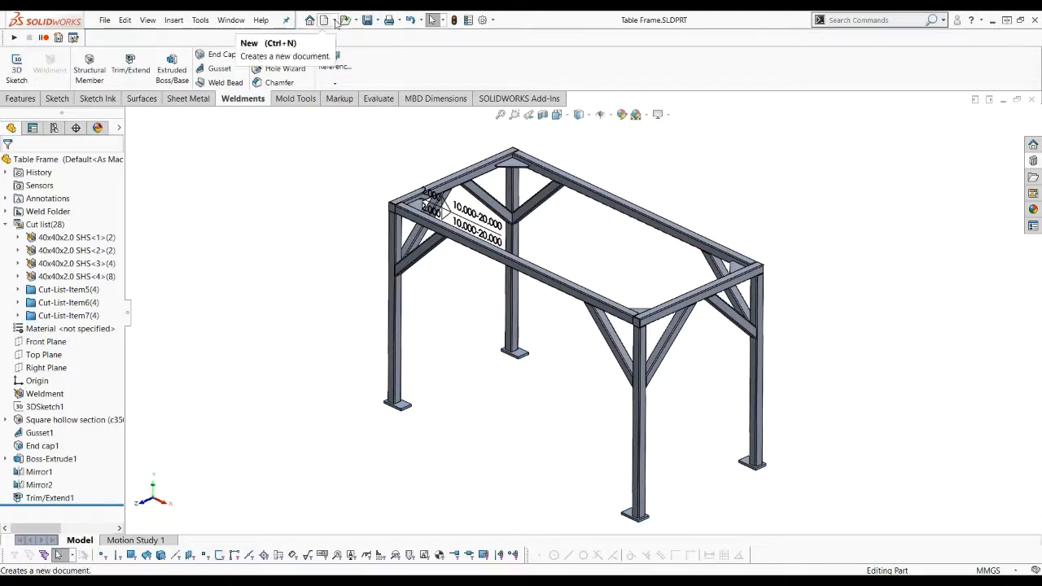
- Create a drawing from the part using the Drawing_ISO template and the A3 (ISO) sheet format
click(334, 21)
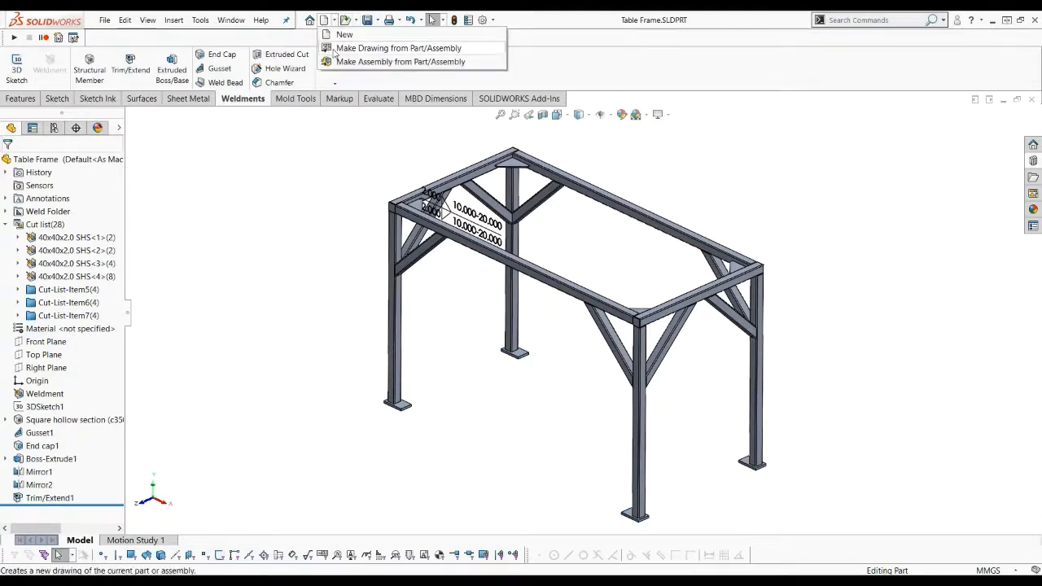
click(338, 49)
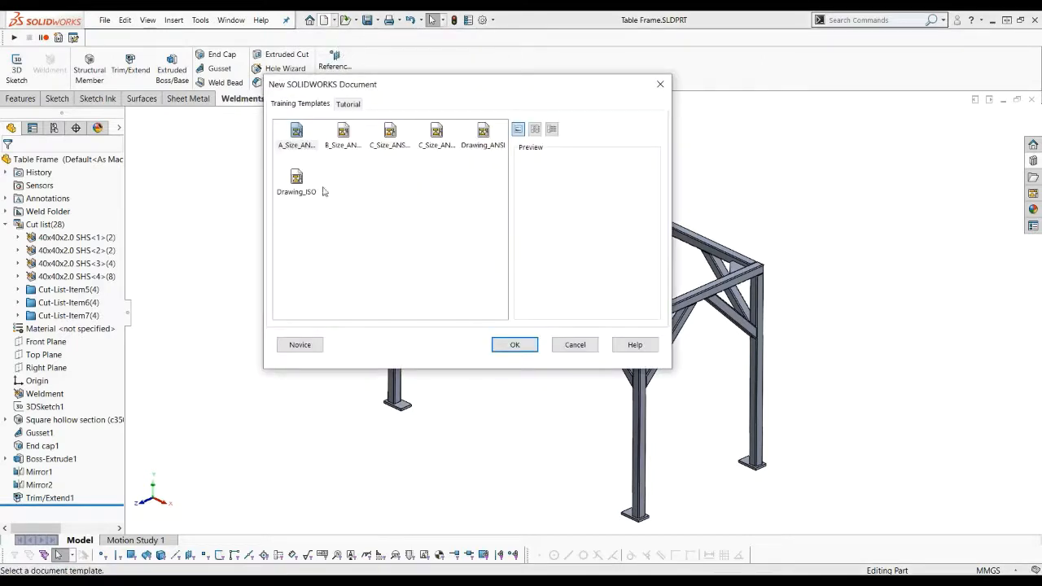
click(298, 180)
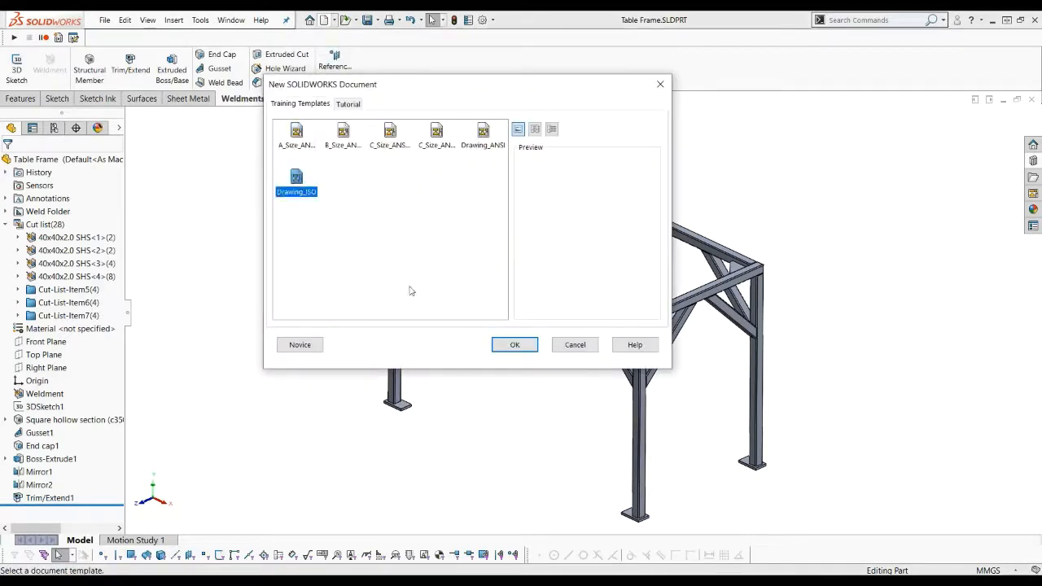
click(514, 344)
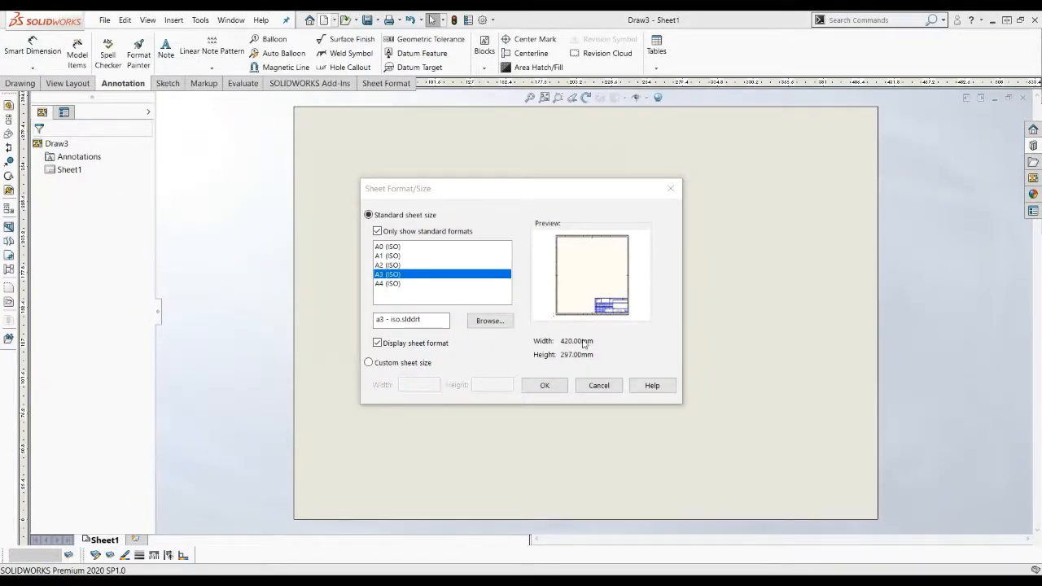
click(544, 385)
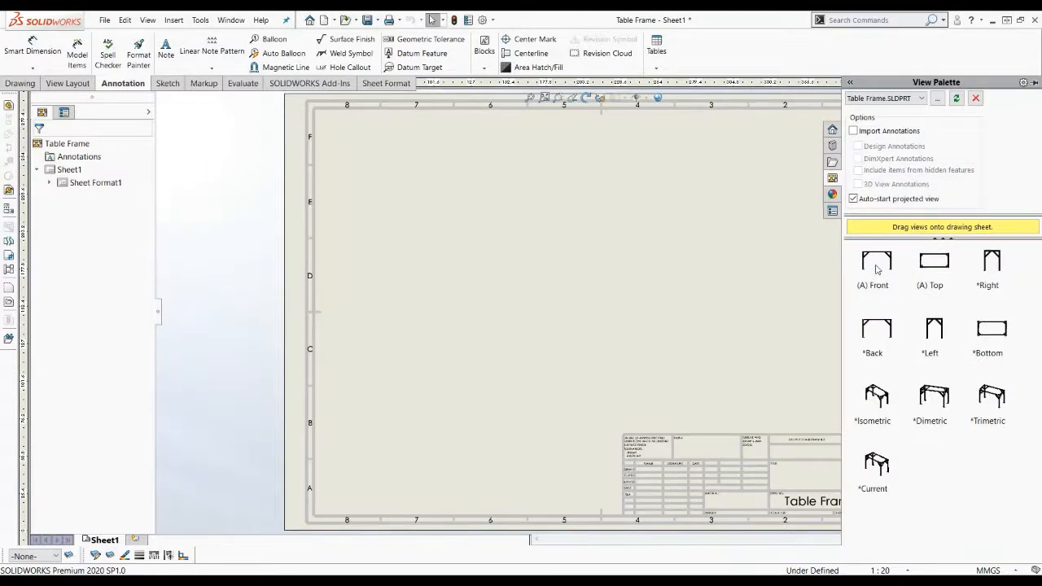
- Place the frame's front view on the sheet with projected top, side and isometric views
drag(876, 269, 423, 226)
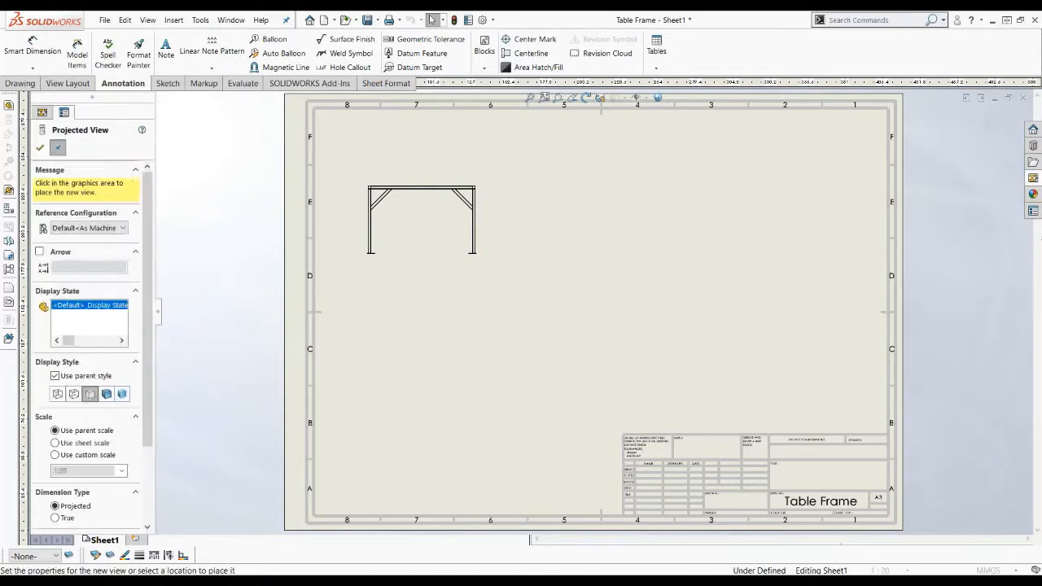
click(421, 342)
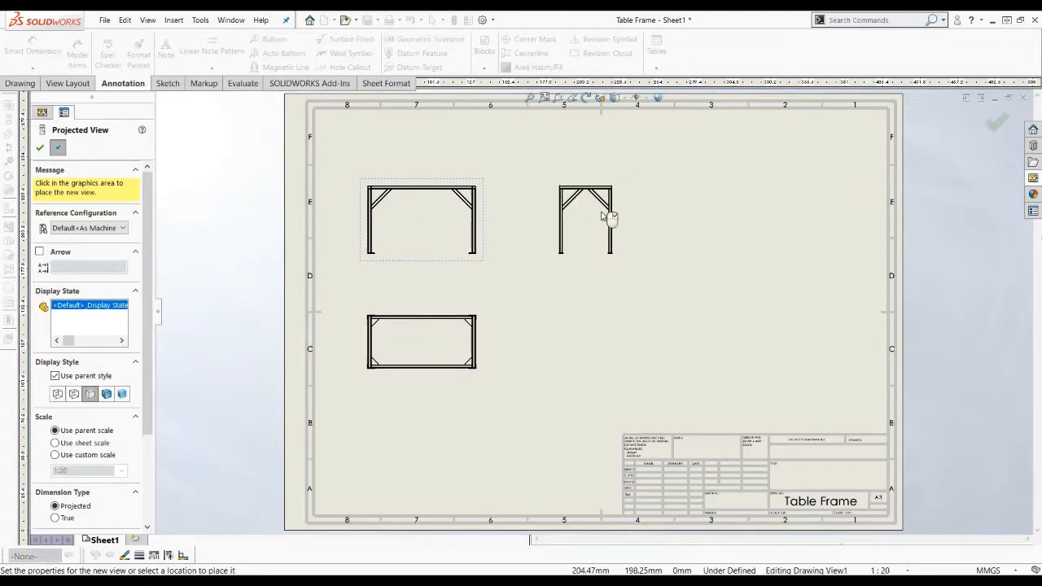
click(610, 218)
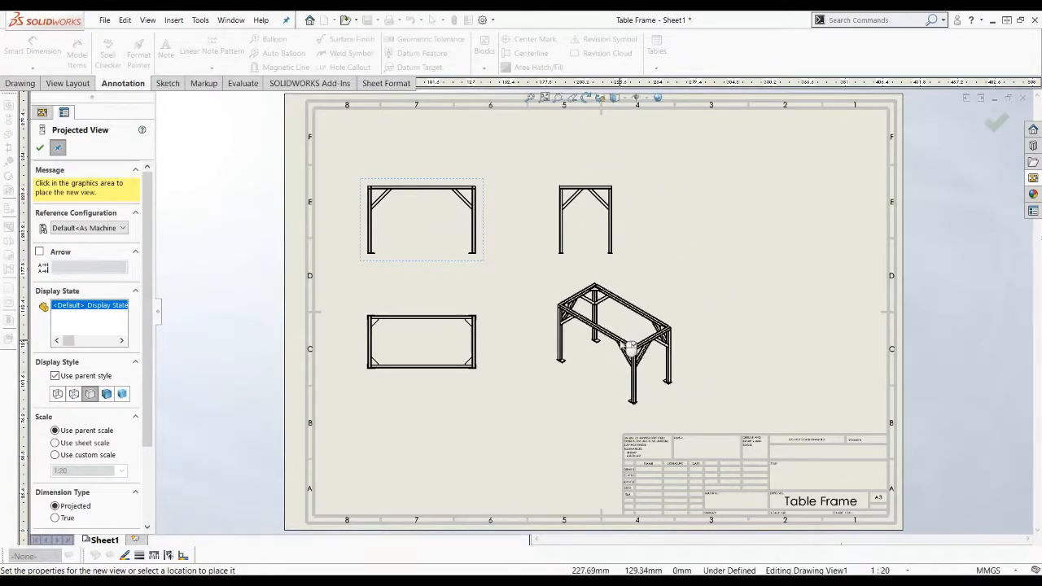
click(631, 349)
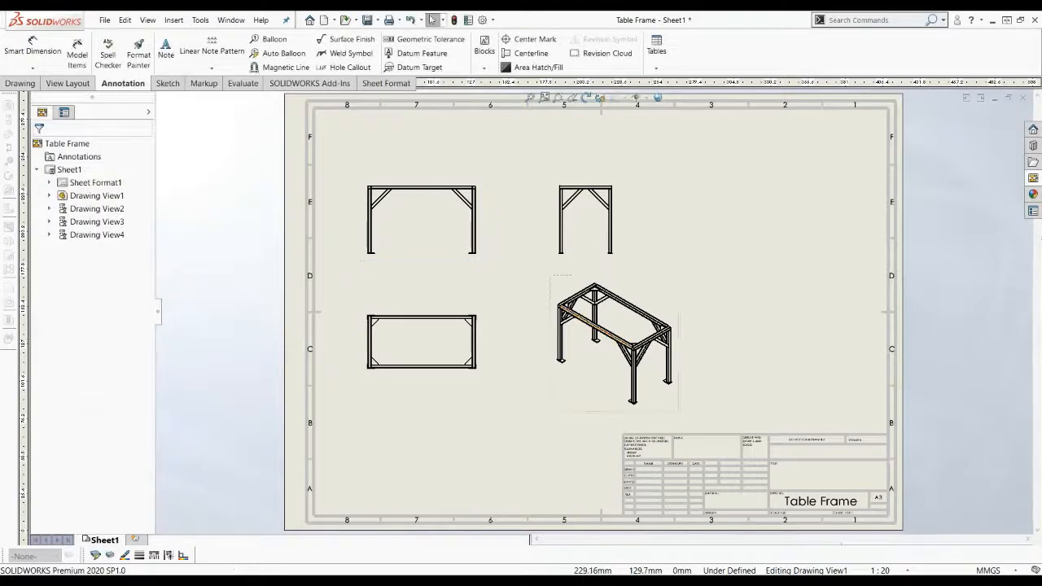
- Space out the drawing views by moving the front view higher and the side view farther from it
drag(486, 167, 484, 138)
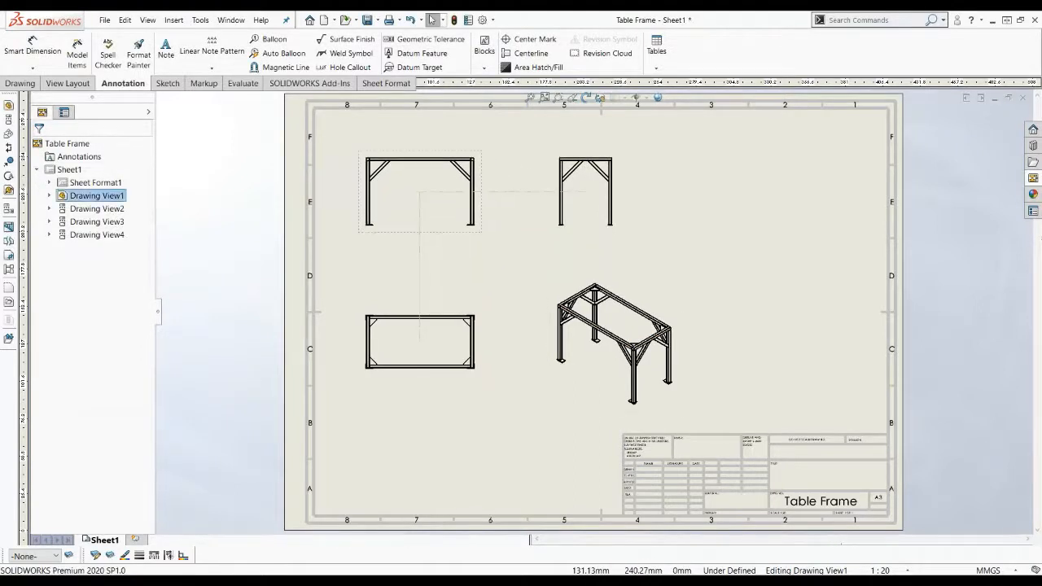
drag(629, 218, 657, 218)
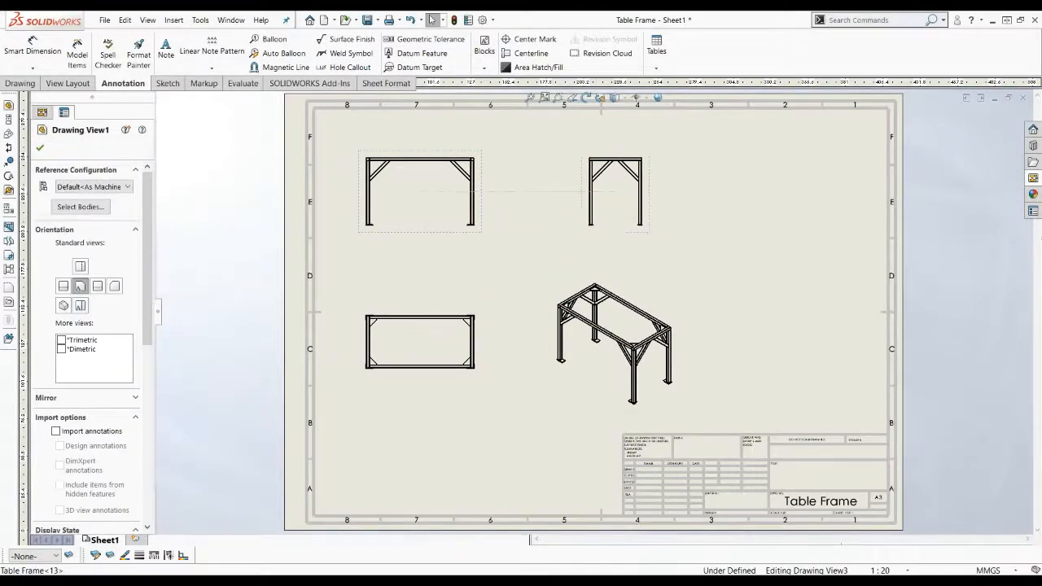
- Display the isometric view as shaded with edges and move it slightly farther from the top view
click(648, 293)
click(650, 292)
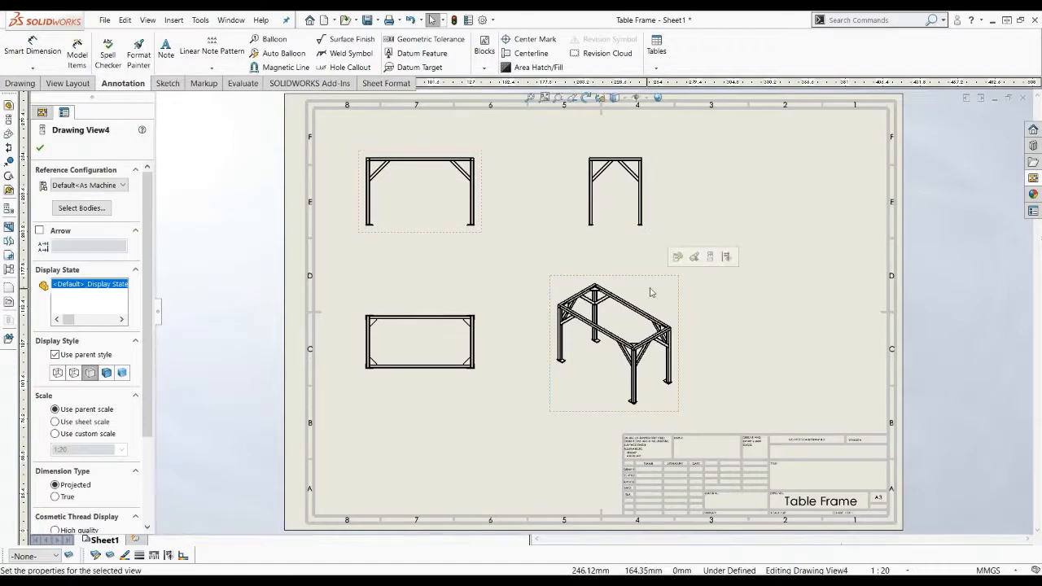
click(106, 373)
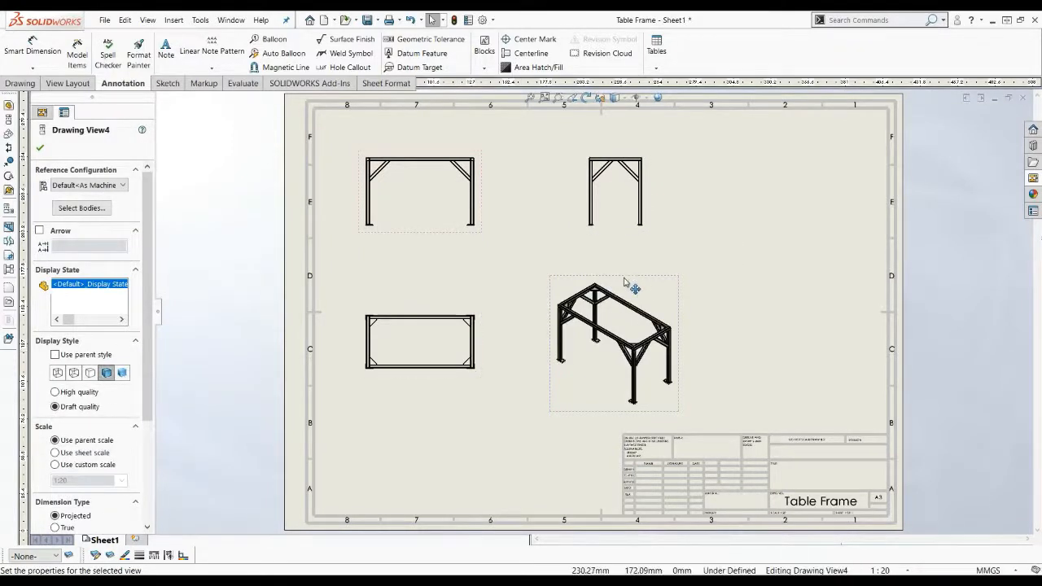
drag(628, 284, 649, 282)
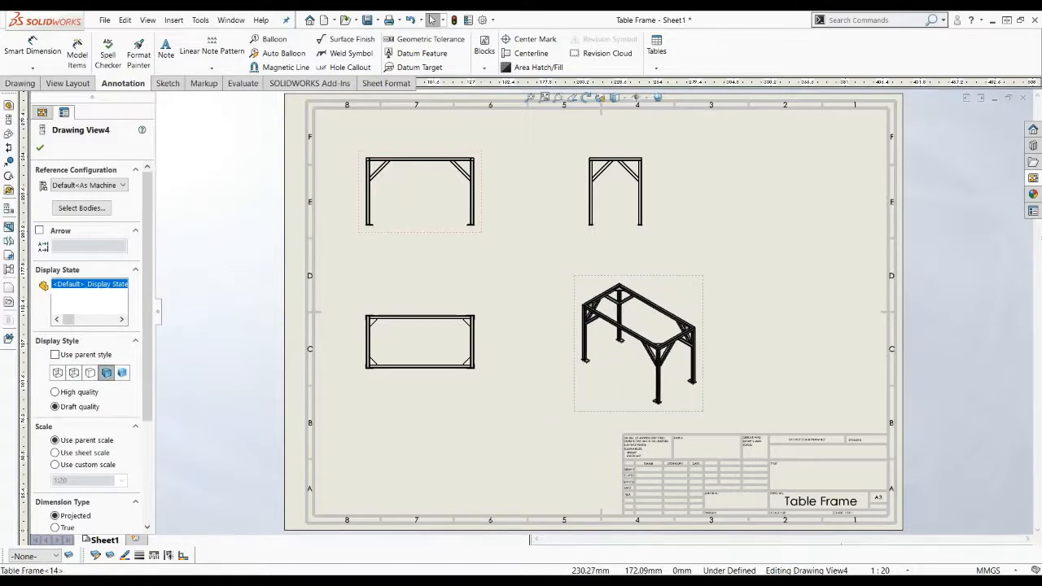
- Insert a weldment cut list table for the isometric view with the cut list template and place it beside the side view
right_click(613, 357)
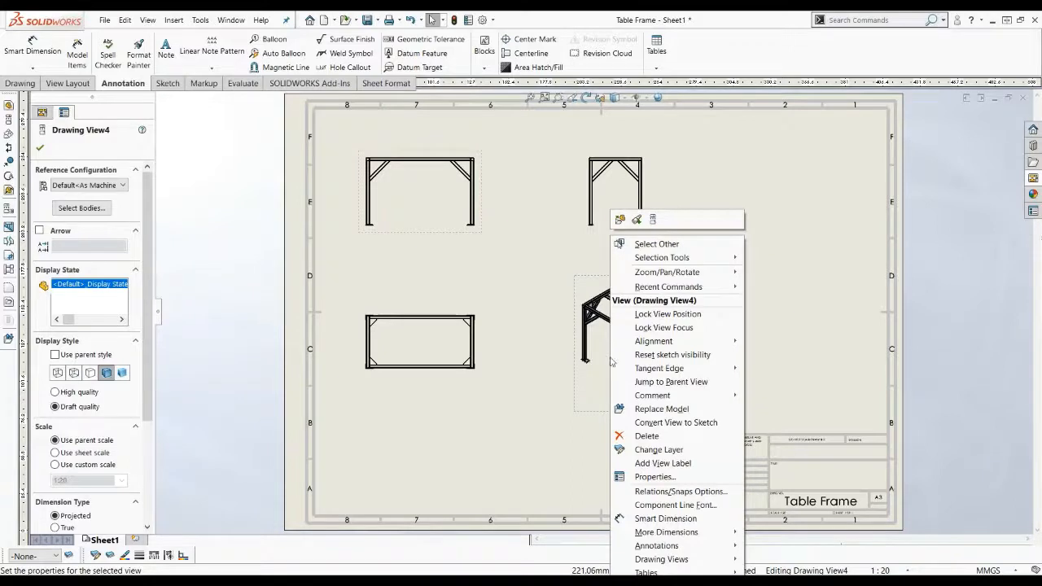
mouse_move(700, 571)
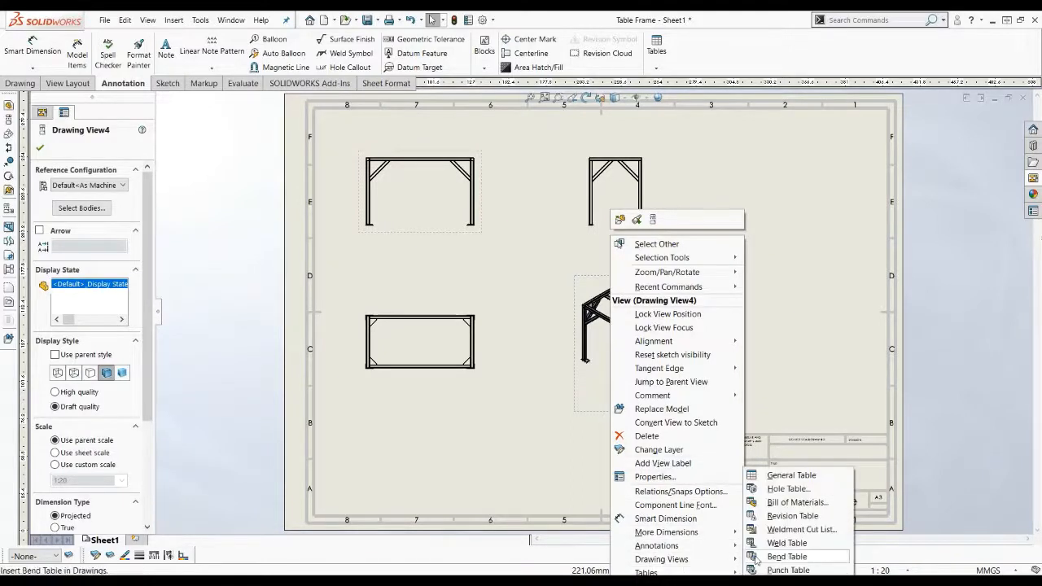
click(779, 534)
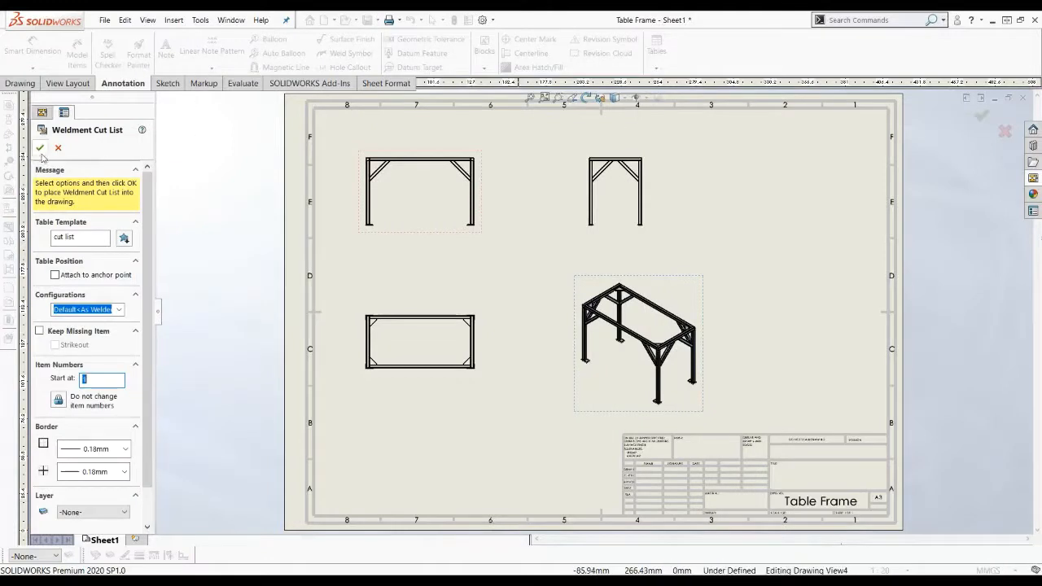
click(39, 148)
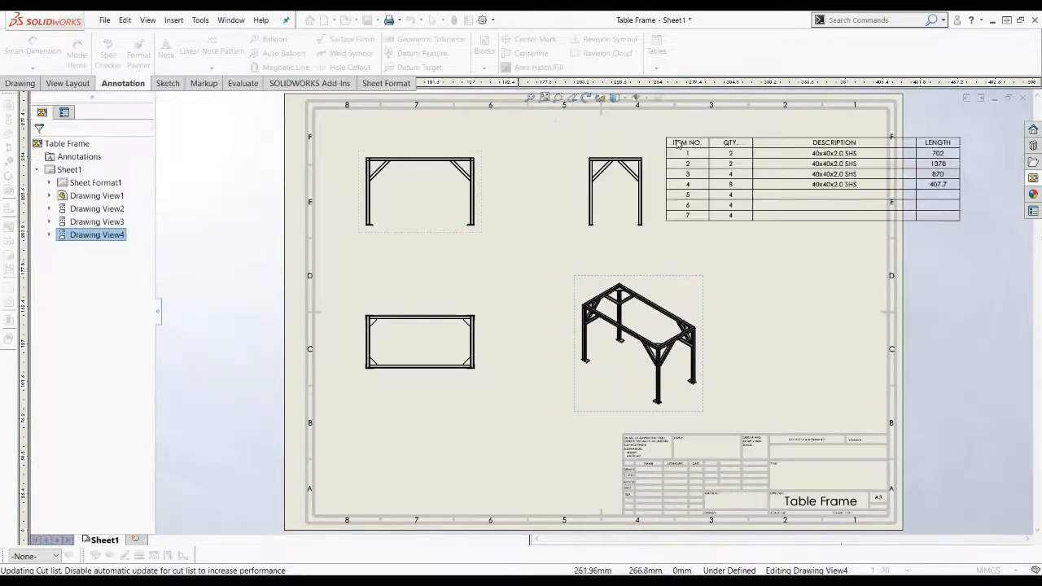
click(966, 220)
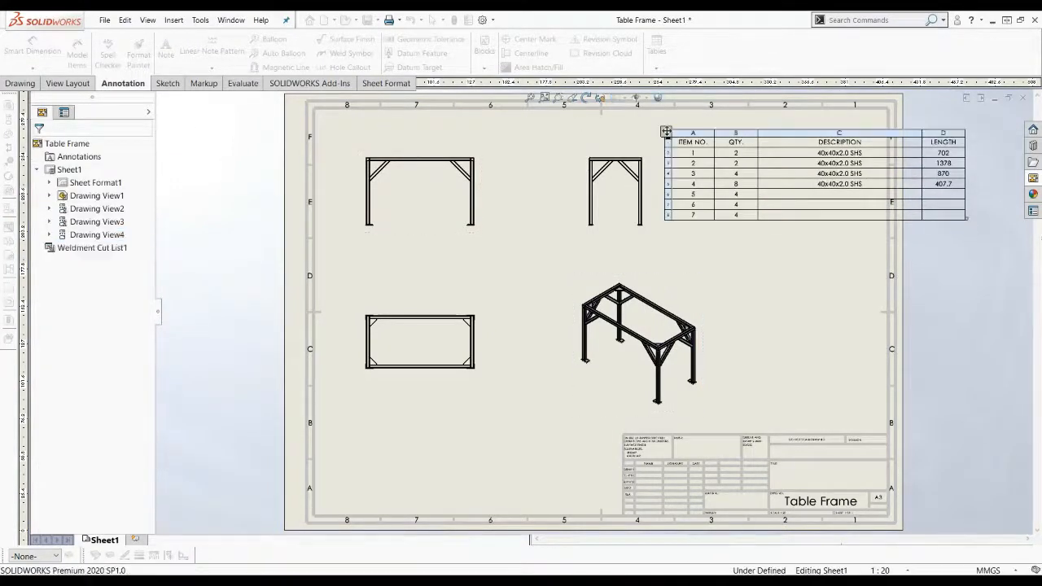
- Shrink the cut list table to fit inside the sheet border and move it closer to the sheet's upper-right corner
drag(965, 219, 844, 212)
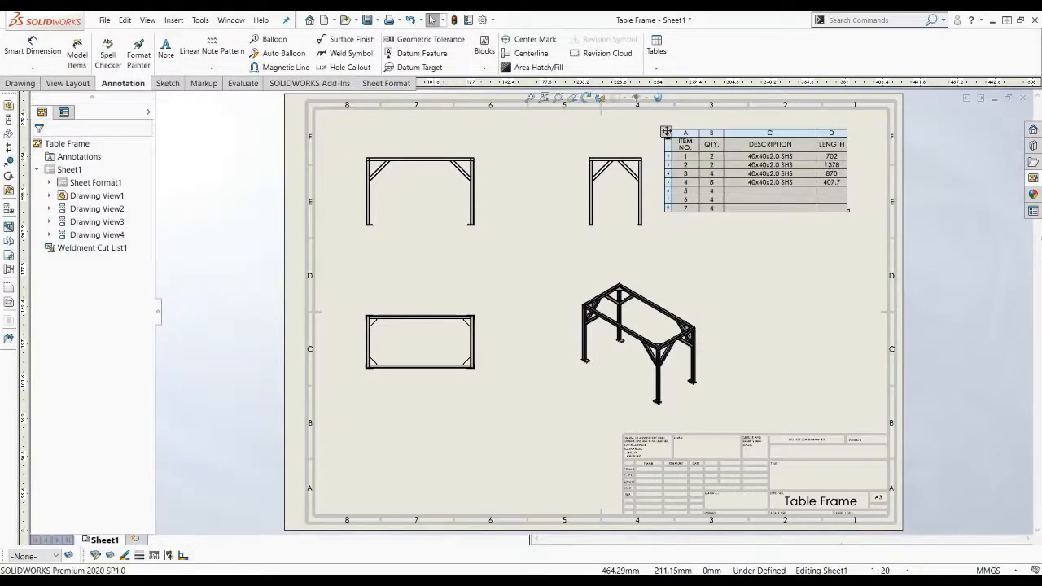
click(868, 198)
scroll(865, 179, down, 2)
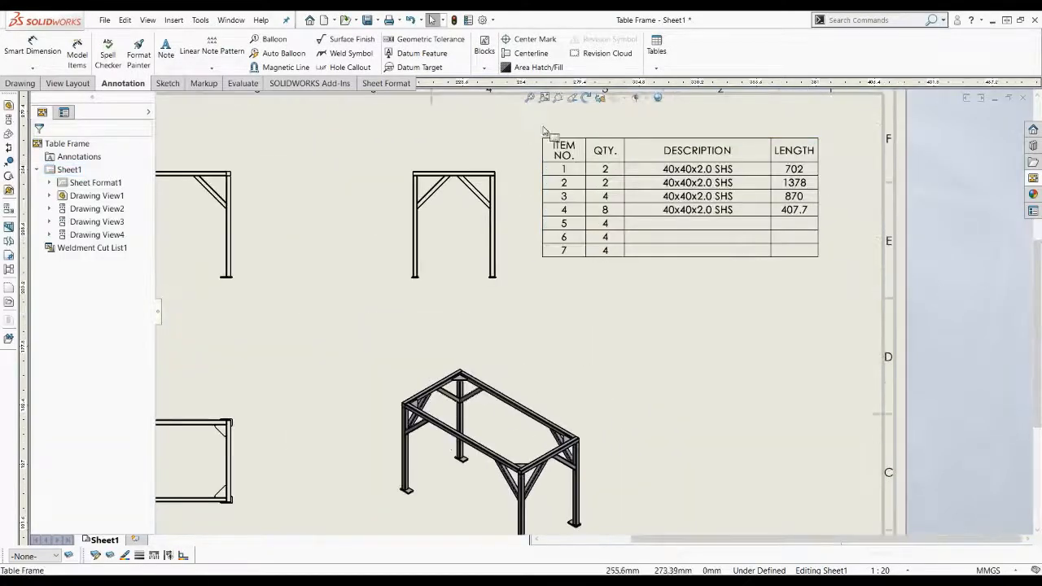
drag(538, 133, 569, 121)
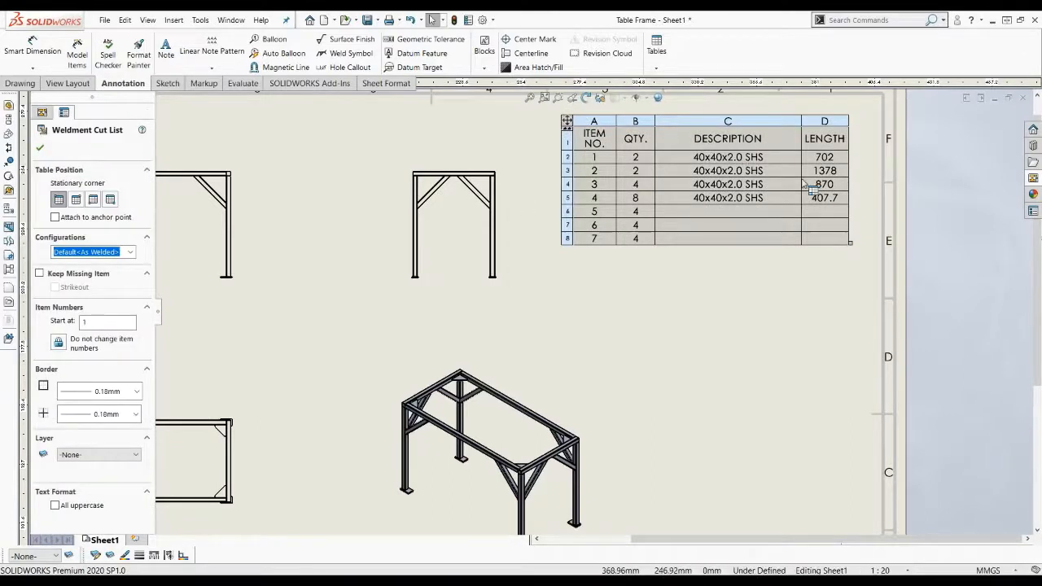
- Open the Table Frame part from the isometric drawing view
click(832, 157)
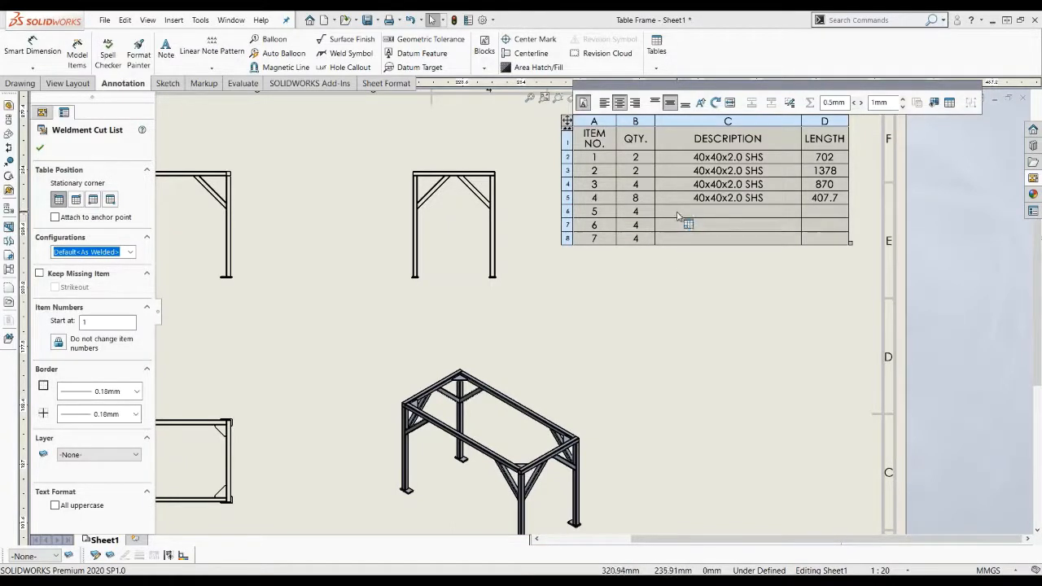
key(f)
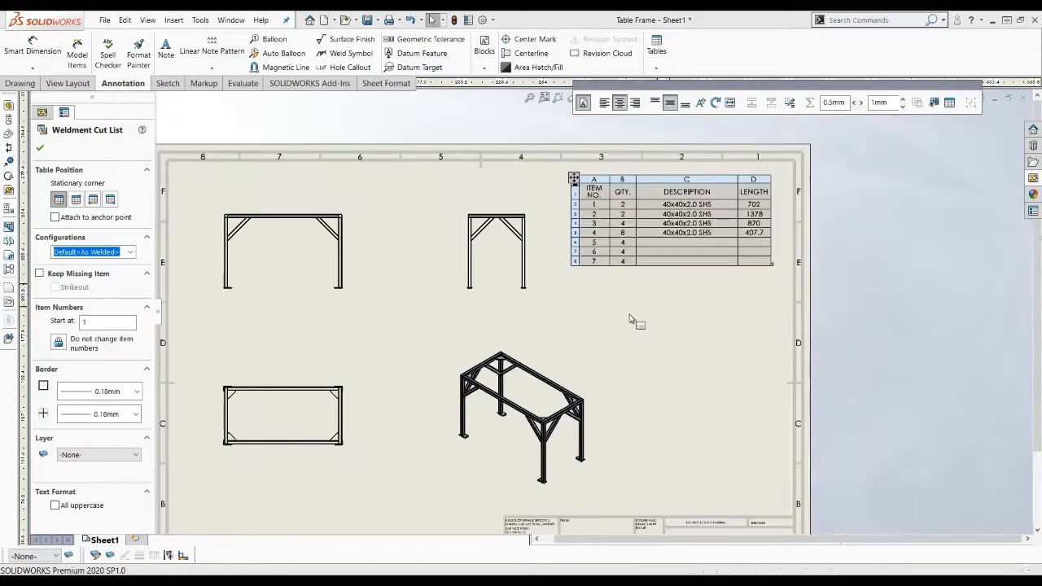
click(556, 359)
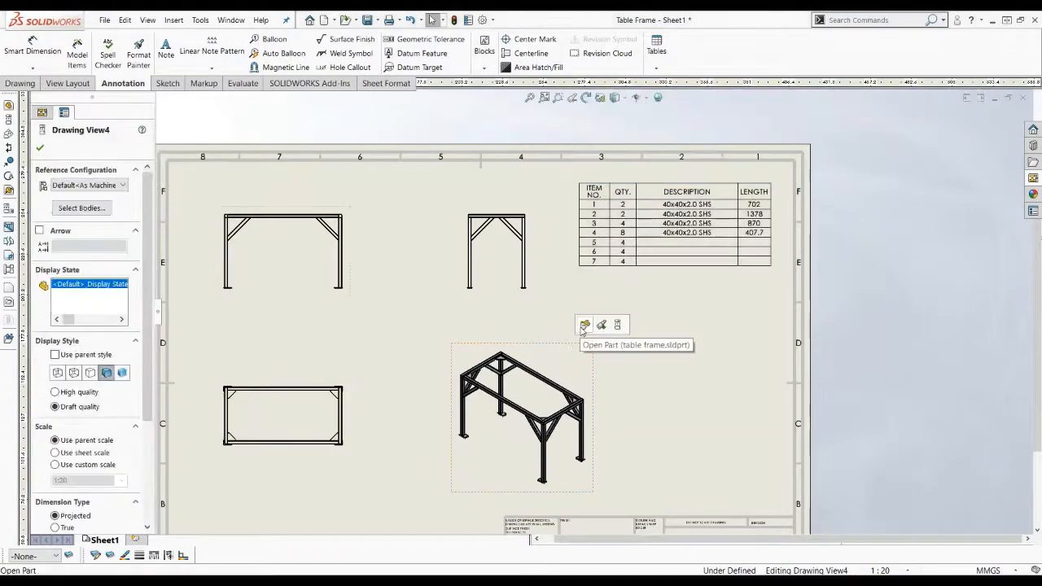
click(584, 326)
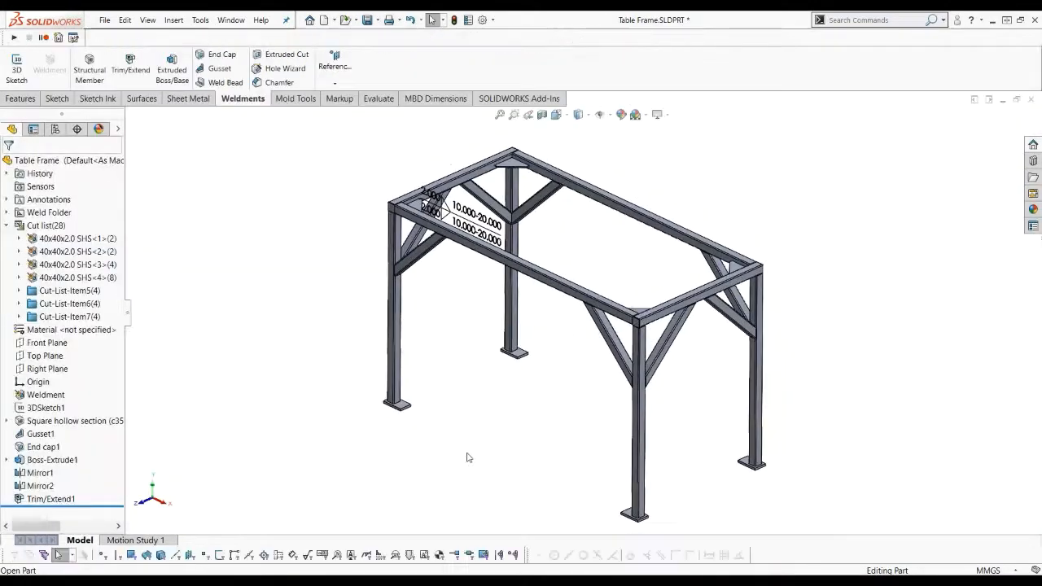
- Review the properties of the gusset cut-list item, Cut-List-Item5, without changing them
click(46, 298)
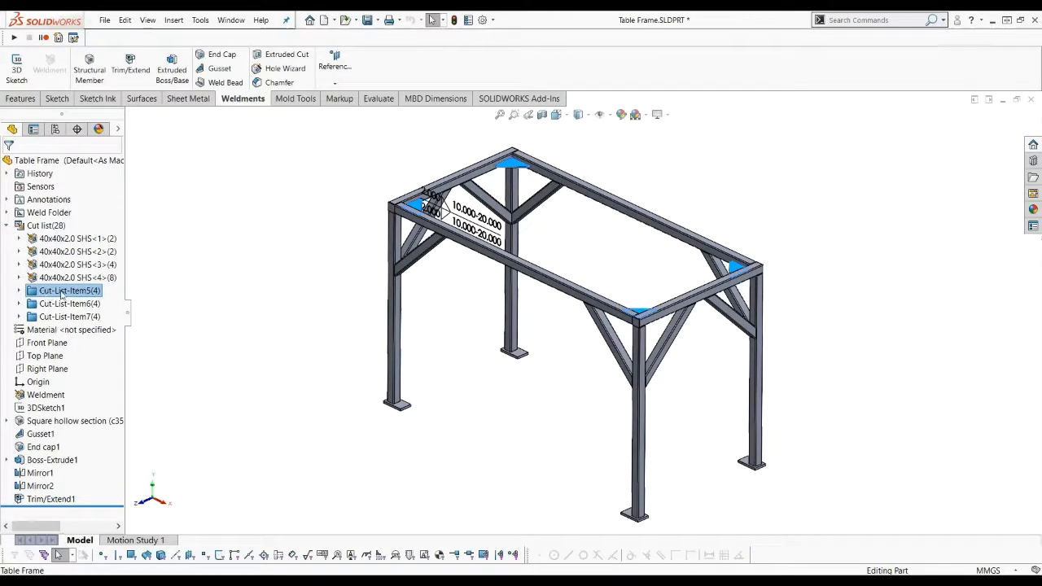
right_click(62, 294)
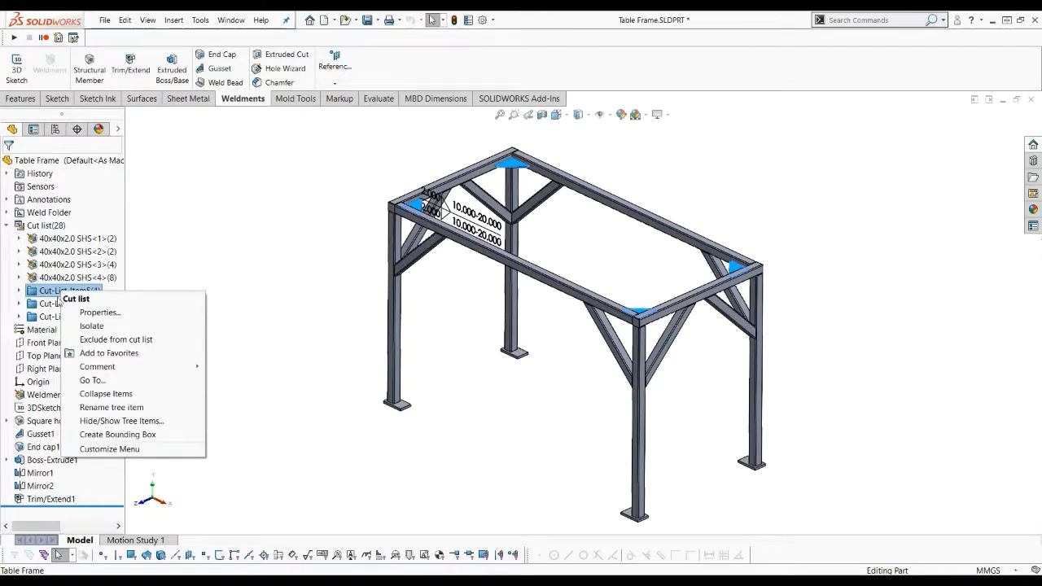
click(96, 315)
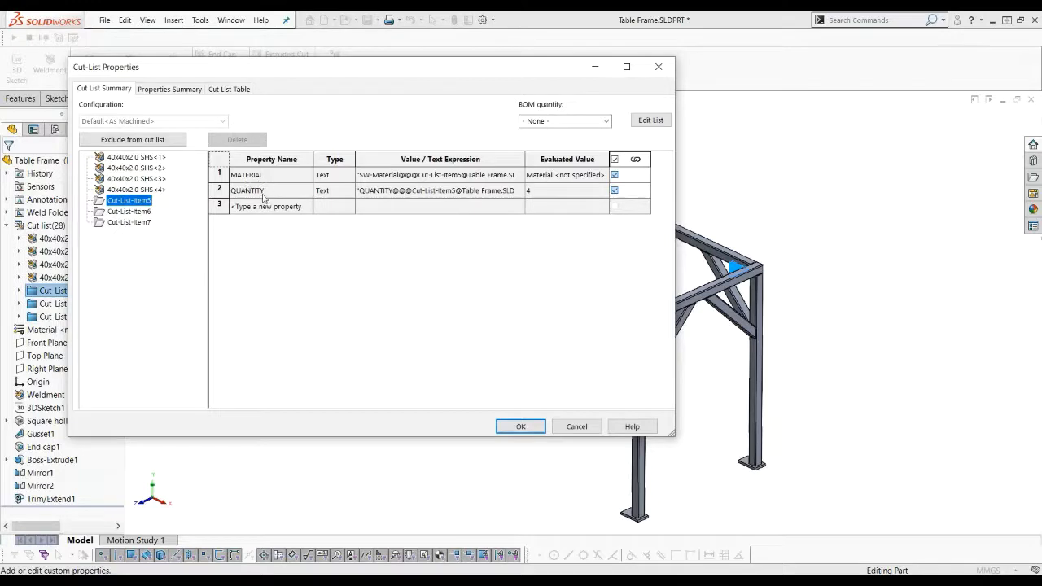
click(577, 428)
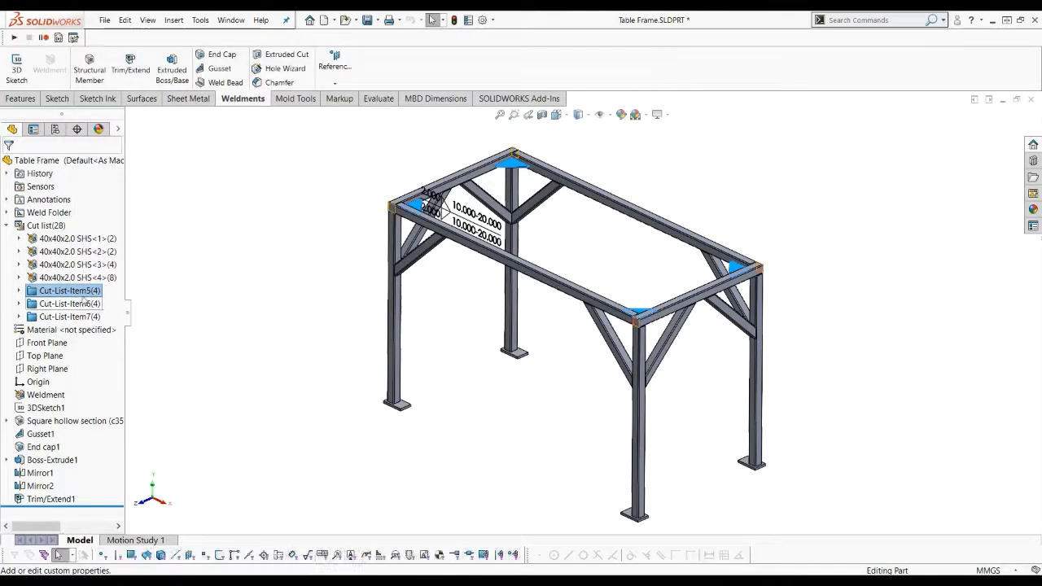
- Create a bounding box for the gusset cut-list item and review the properties it adds
right_click(71, 292)
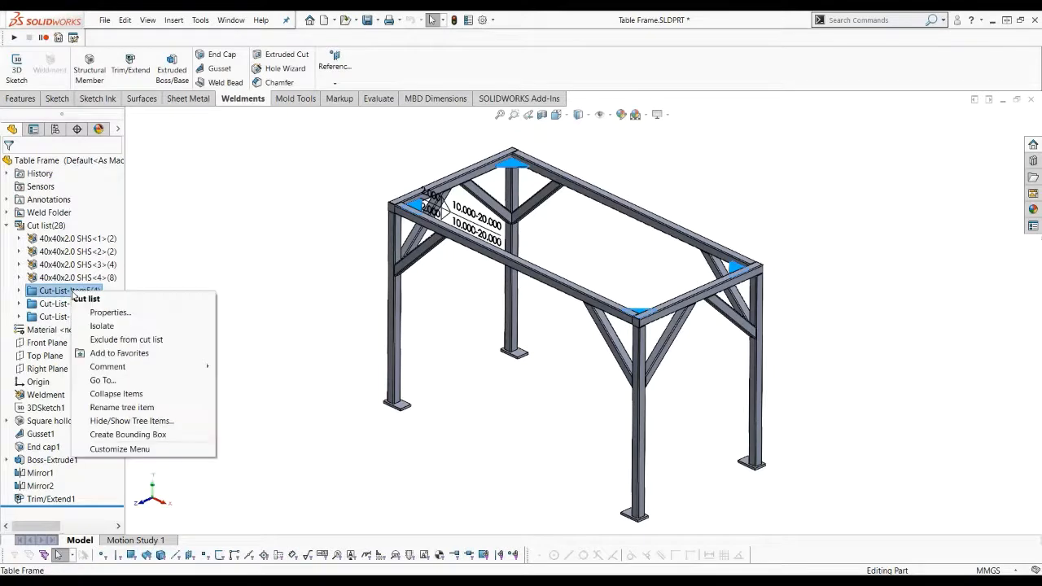
click(130, 435)
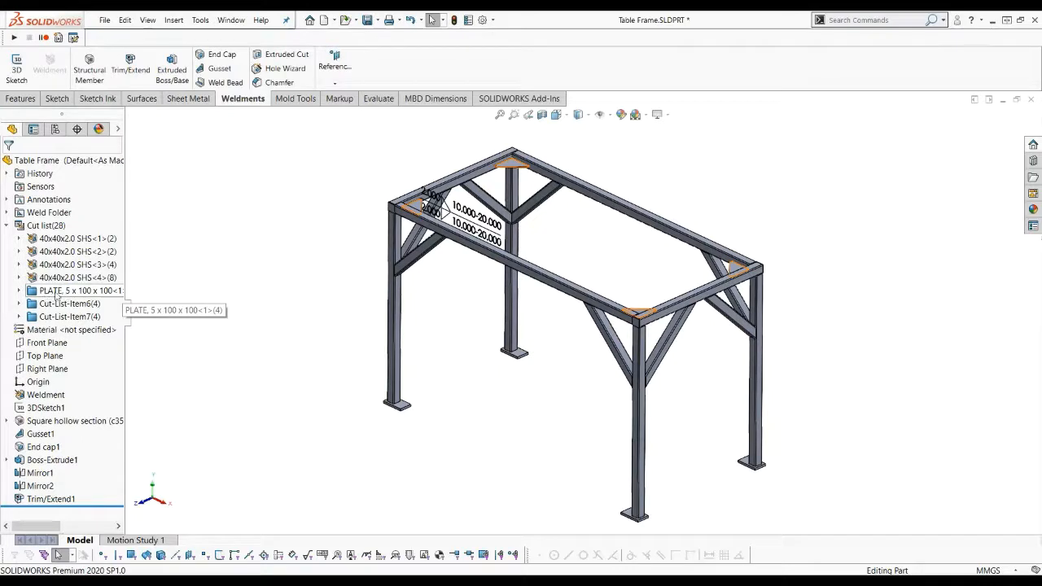
drag(124, 275, 147, 275)
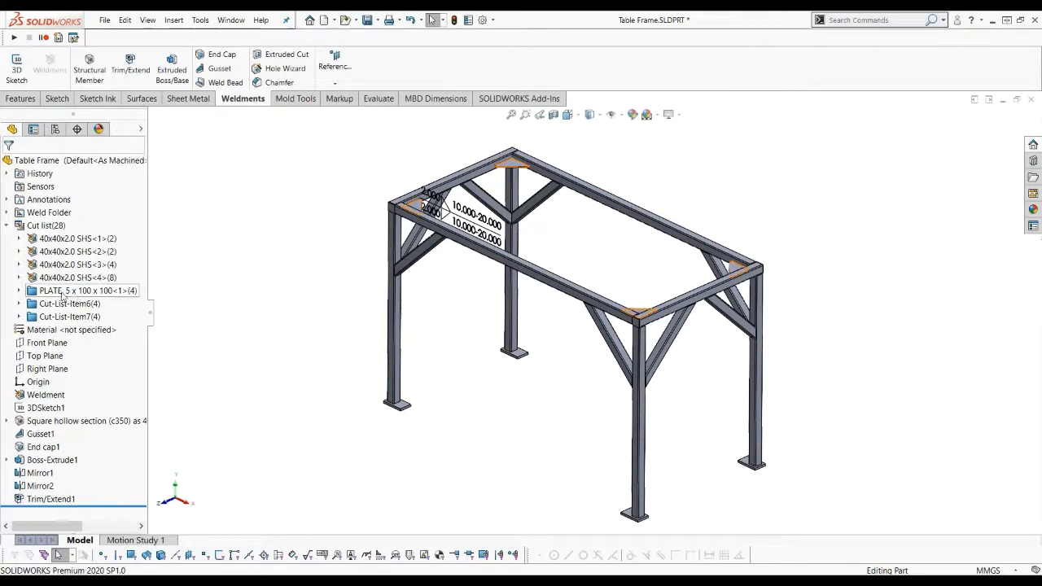
right_click(62, 295)
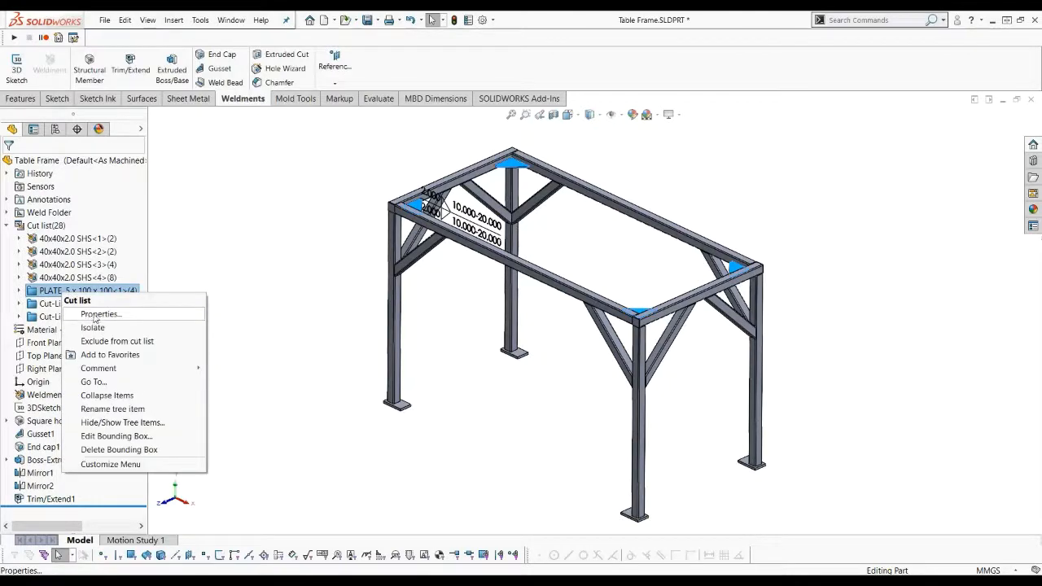
click(95, 315)
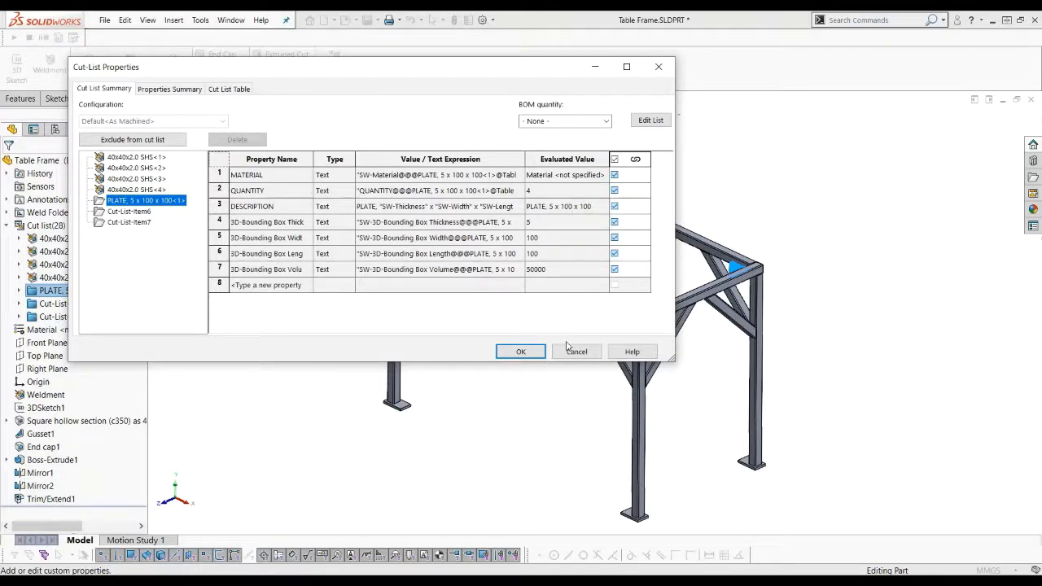
click(520, 352)
- Create bounding boxes for the end cap and foot plate cut-list items, Cut-List-Item6 and Cut-List-Item7
click(86, 305)
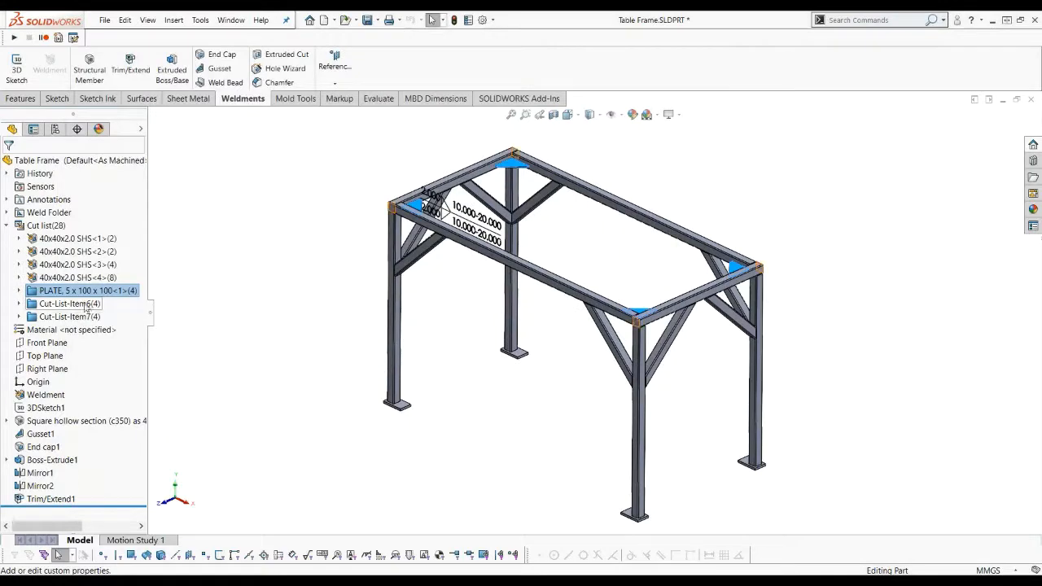
right_click(87, 306)
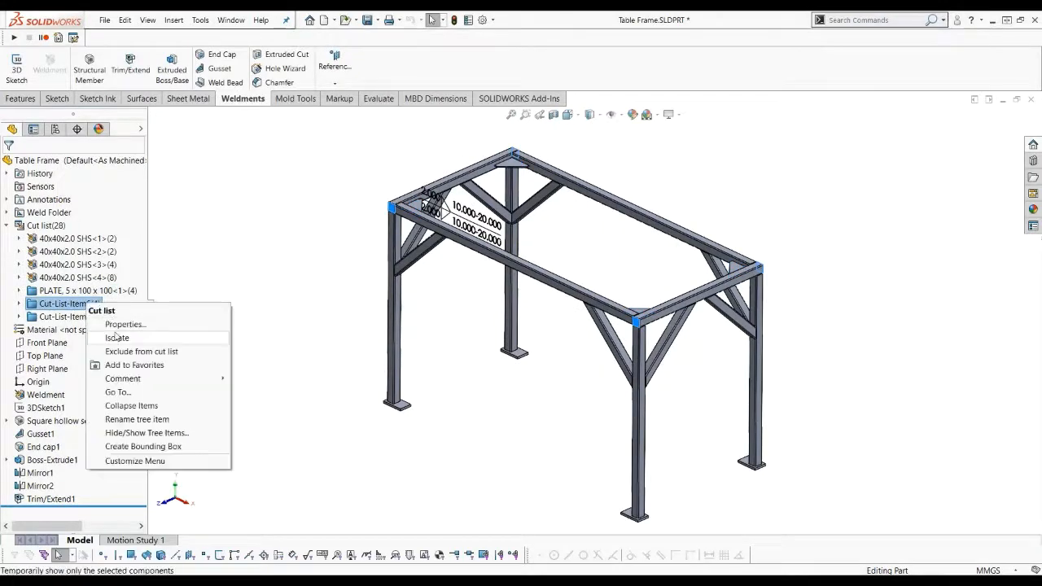
click(138, 447)
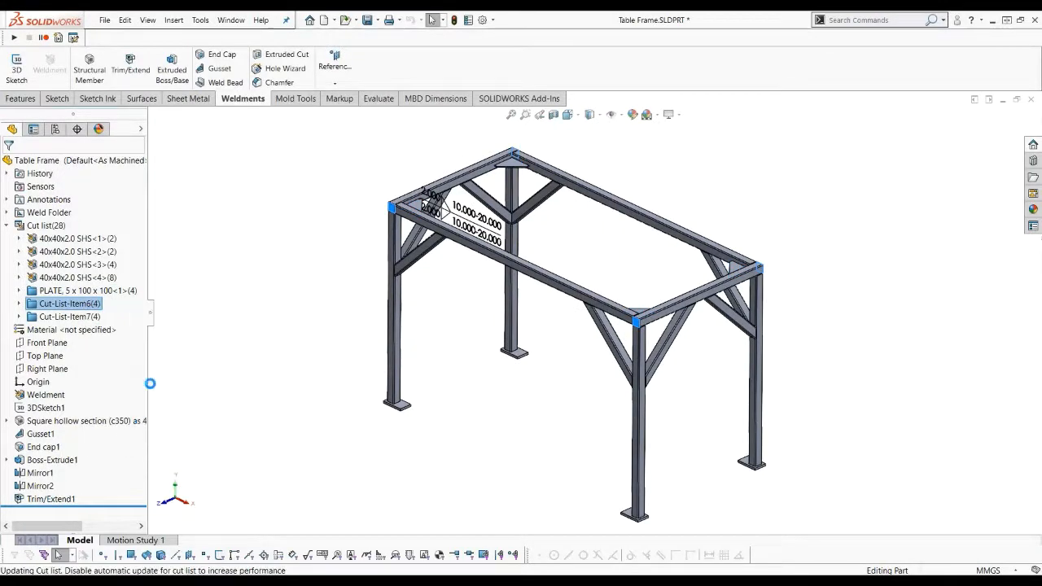
right_click(86, 320)
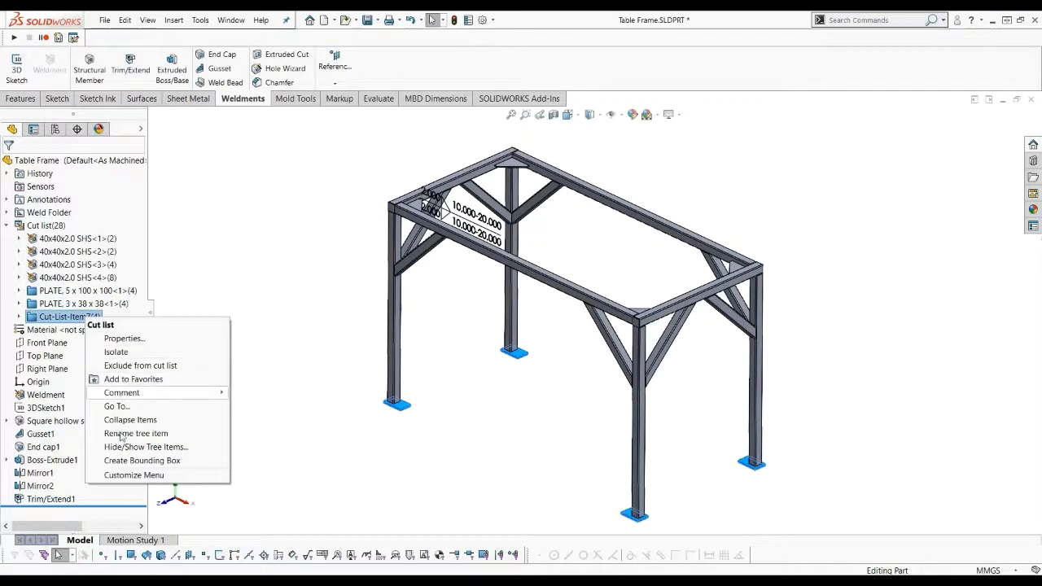
click(139, 460)
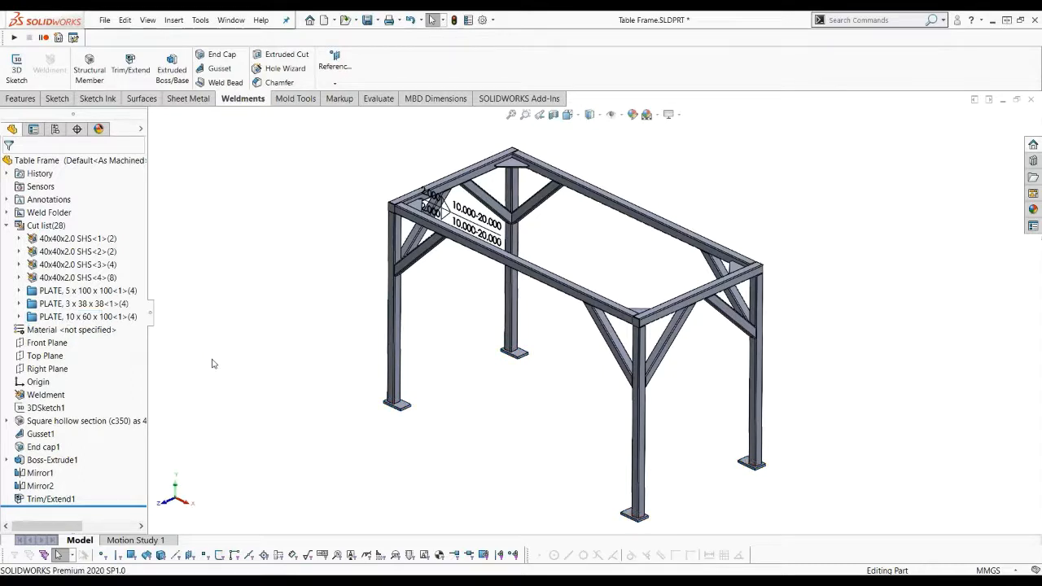
- Return to the table frame drawing and auto-balloon the isometric view with circular item-number balloons attached to edges
key(ctrl+Tab)
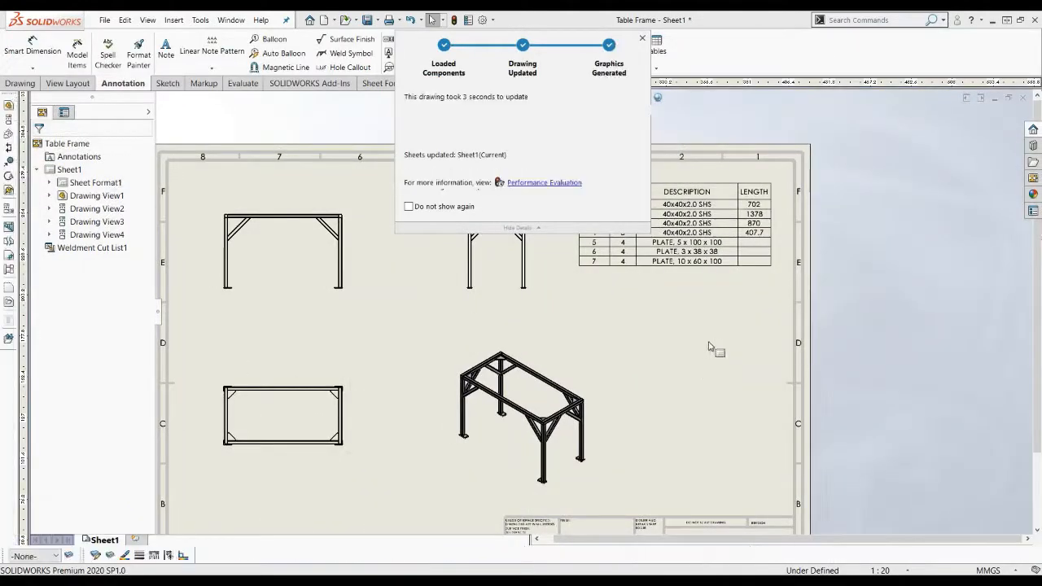
scroll(706, 244, down, 3)
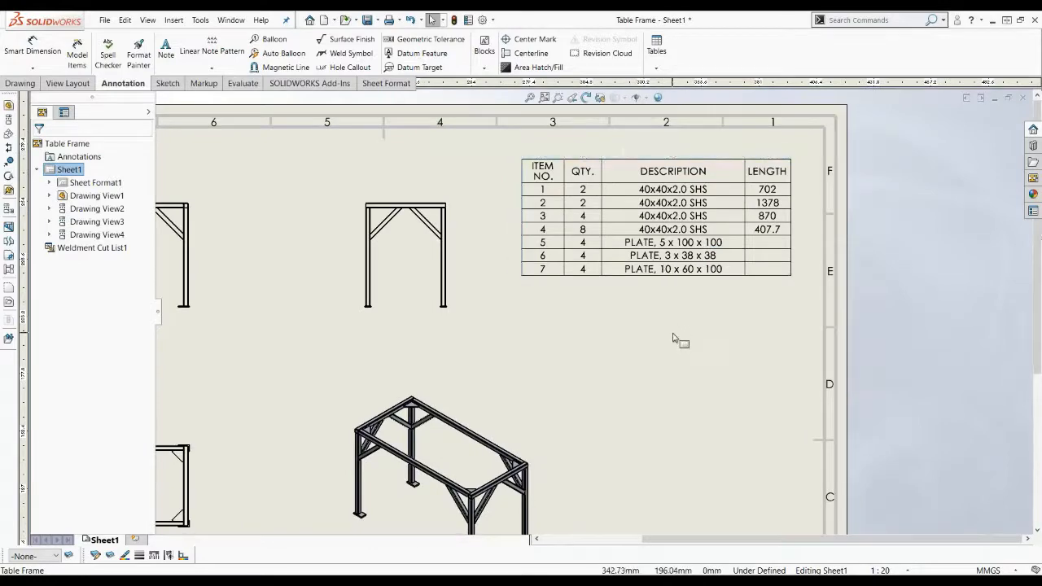
scroll(677, 350, up, 2)
scroll(595, 394, up, 1)
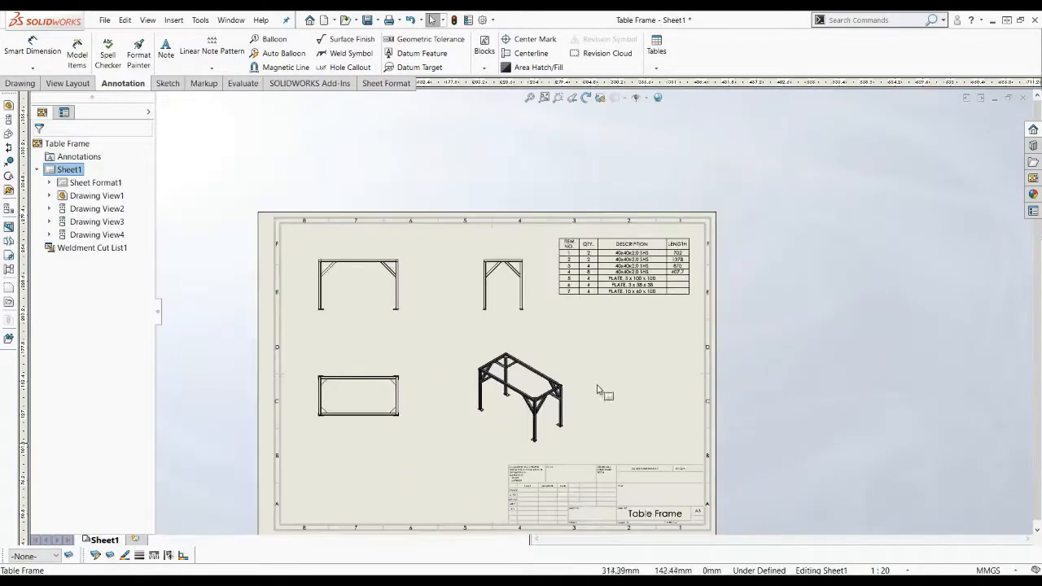
scroll(598, 389, down, 1)
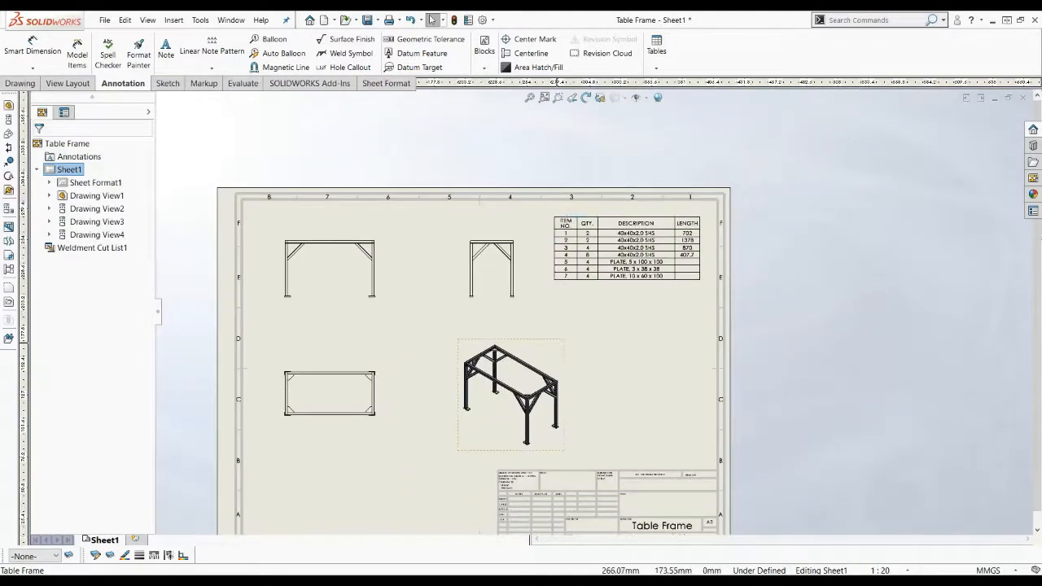
click(540, 349)
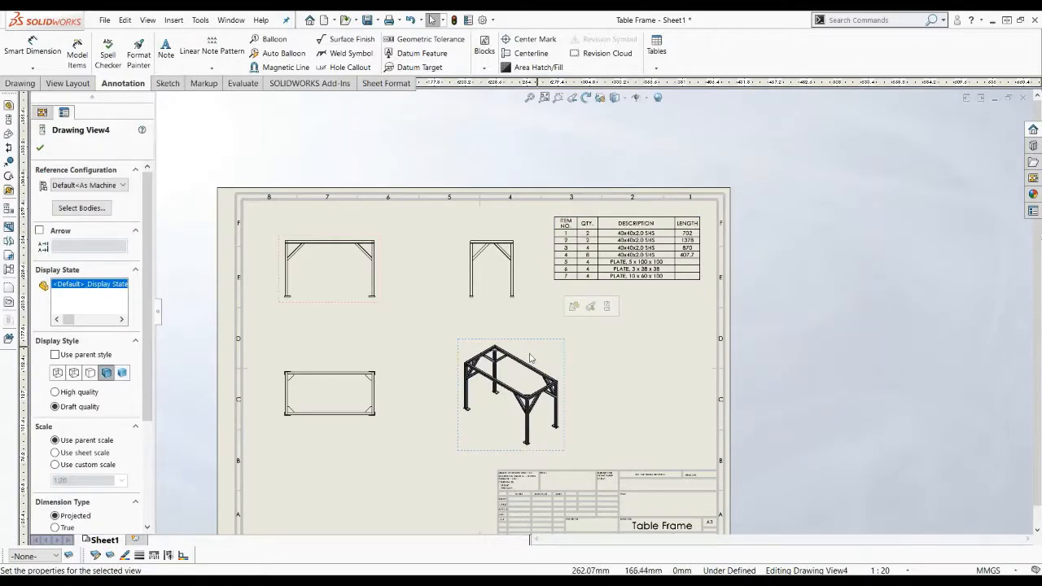
click(277, 53)
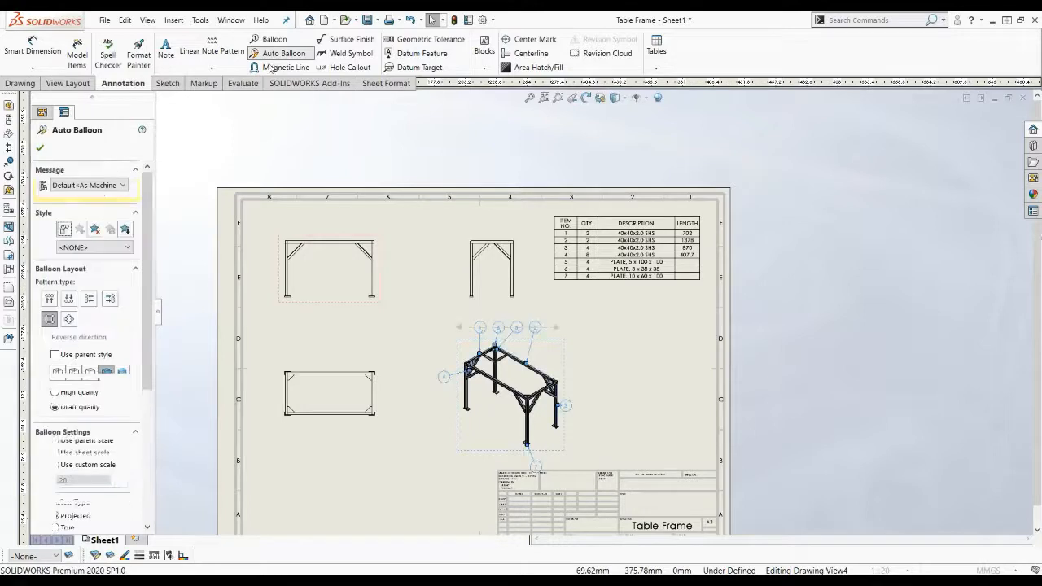
scroll(149, 307, down, 3)
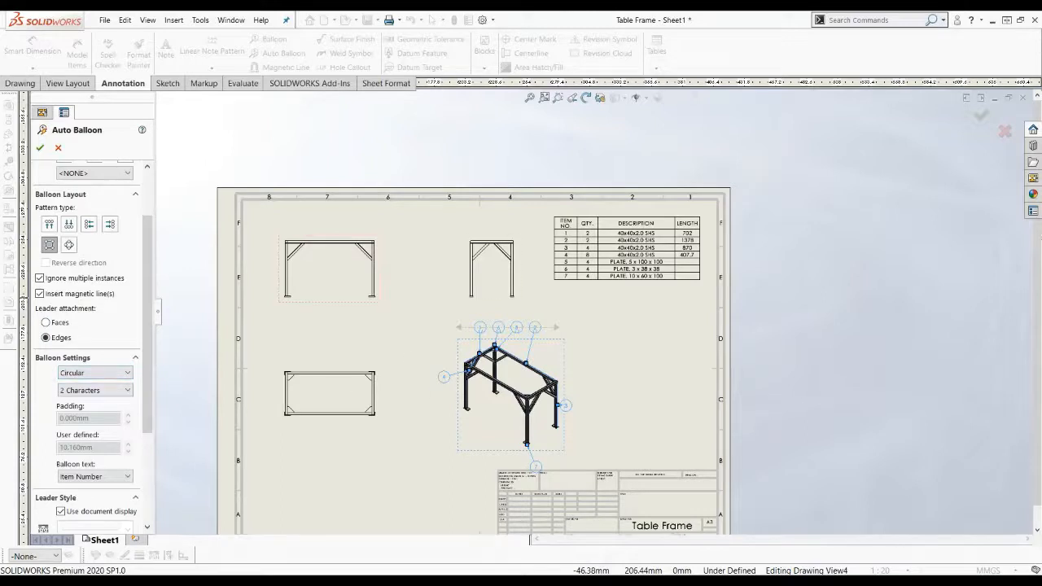
click(40, 148)
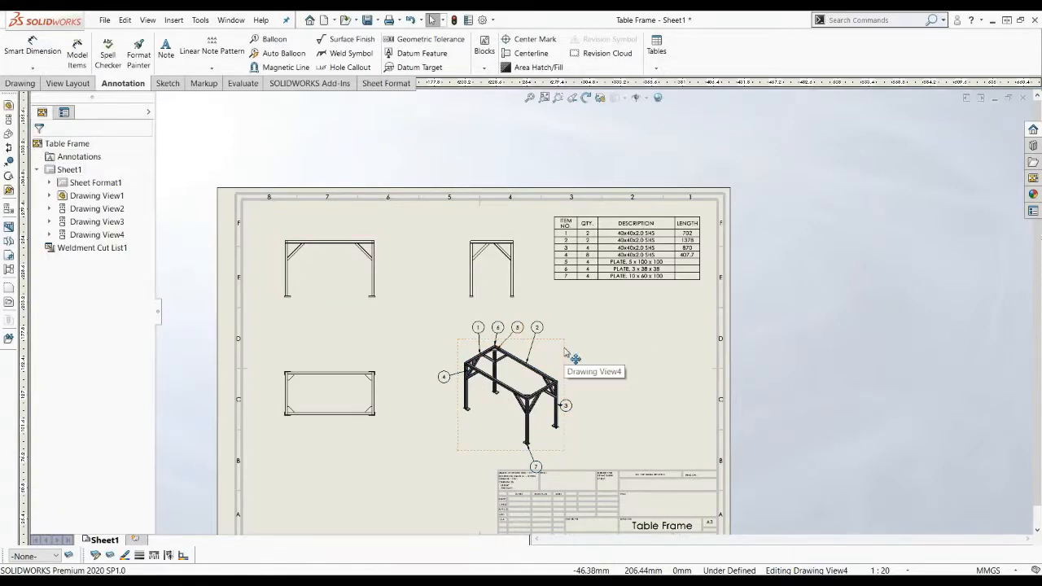
- Move the ballooned isometric view slightly up and to the right, and bring the plan view closer beneath the front view
drag(570, 352, 582, 343)
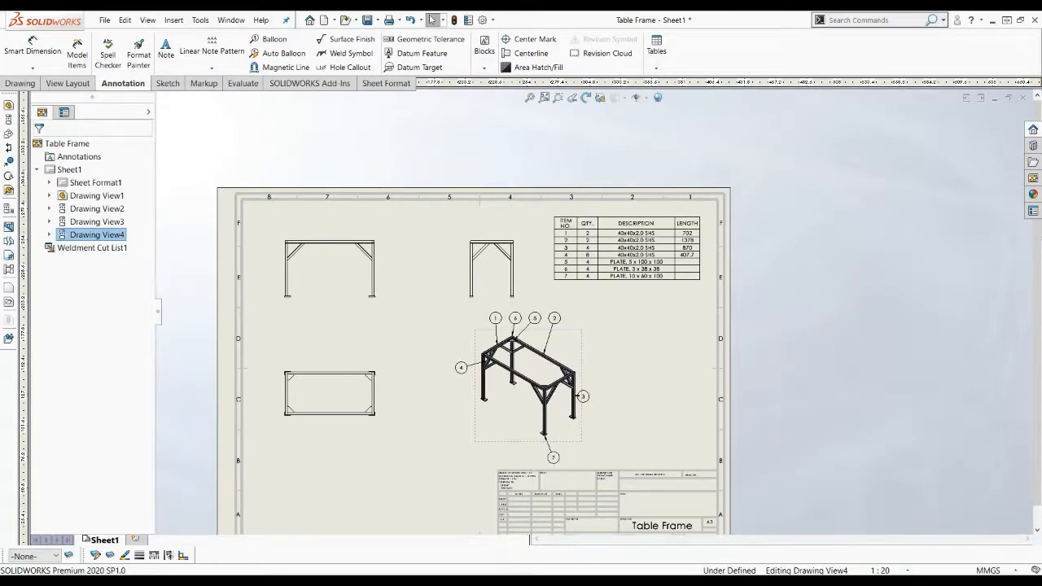
click(412, 434)
scroll(383, 350, down, 1)
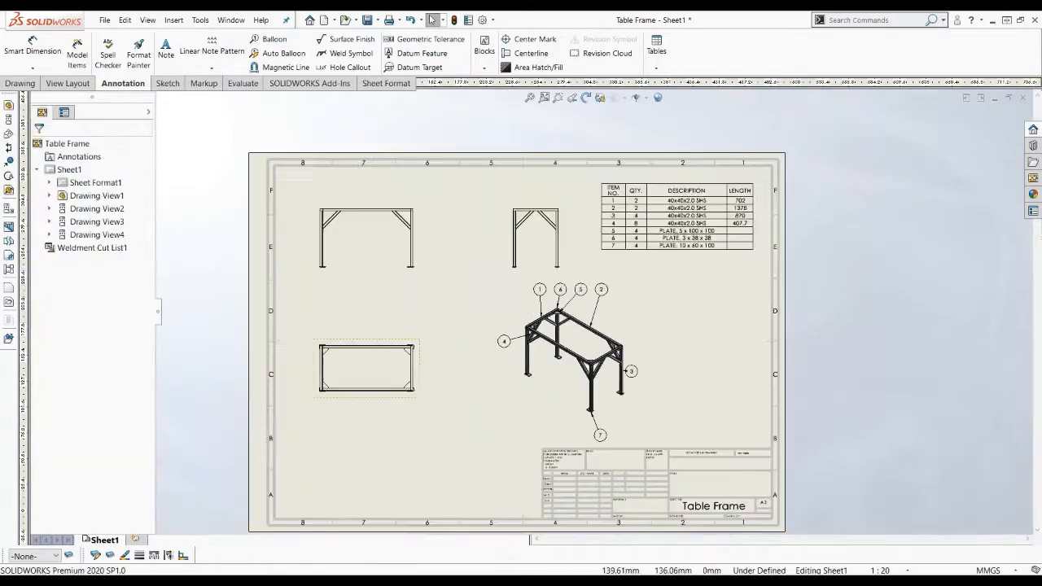
click(388, 326)
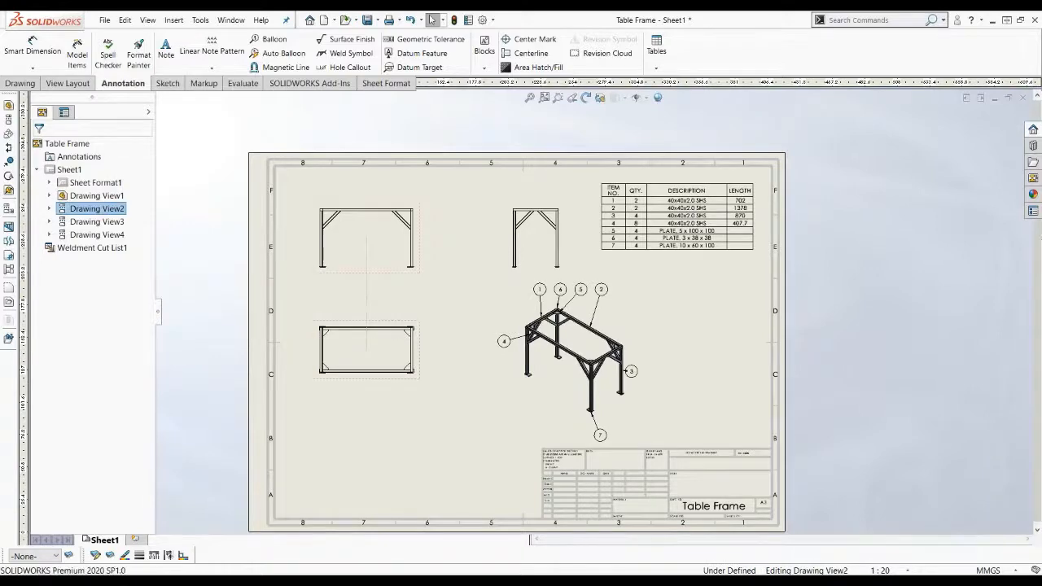
click(462, 309)
scroll(557, 372, up, 1)
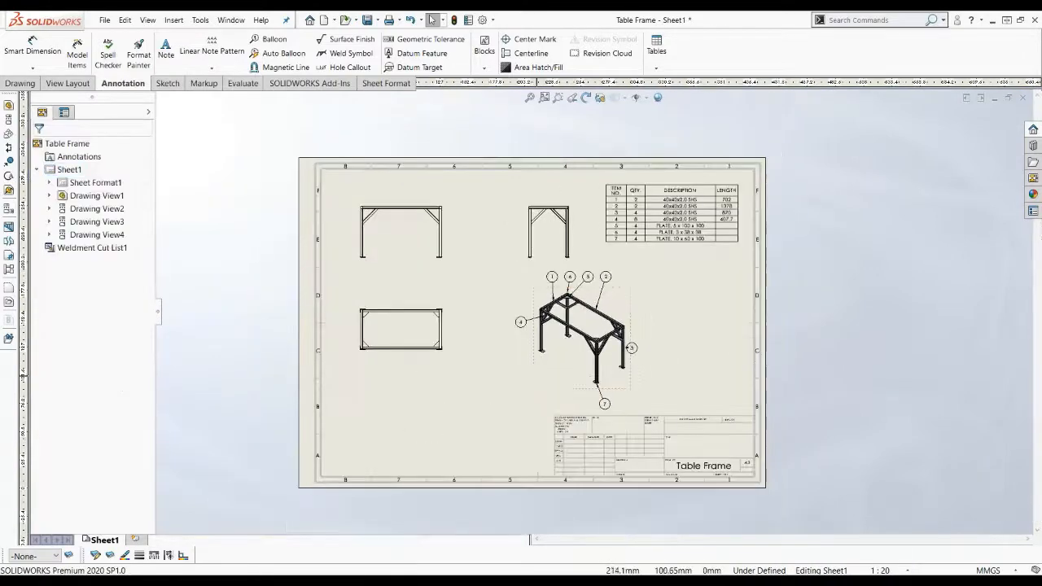
- Start a relative view of the table frame part, limited to the brace body between the left front leg and the long rail
scroll(497, 374, down, 1)
scroll(516, 376, down, 1)
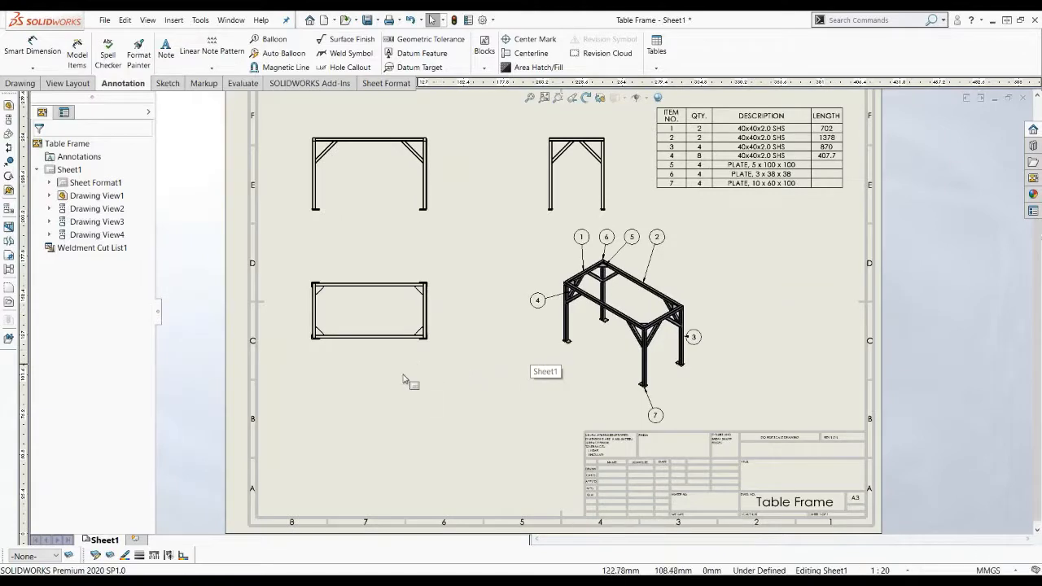
scroll(576, 298, down, 1)
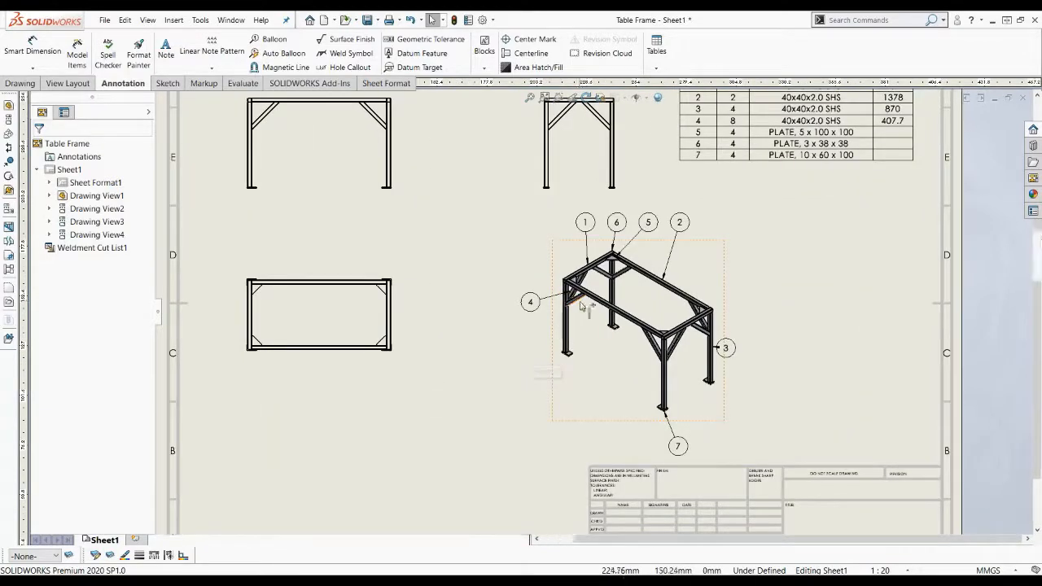
scroll(575, 299, down, 1)
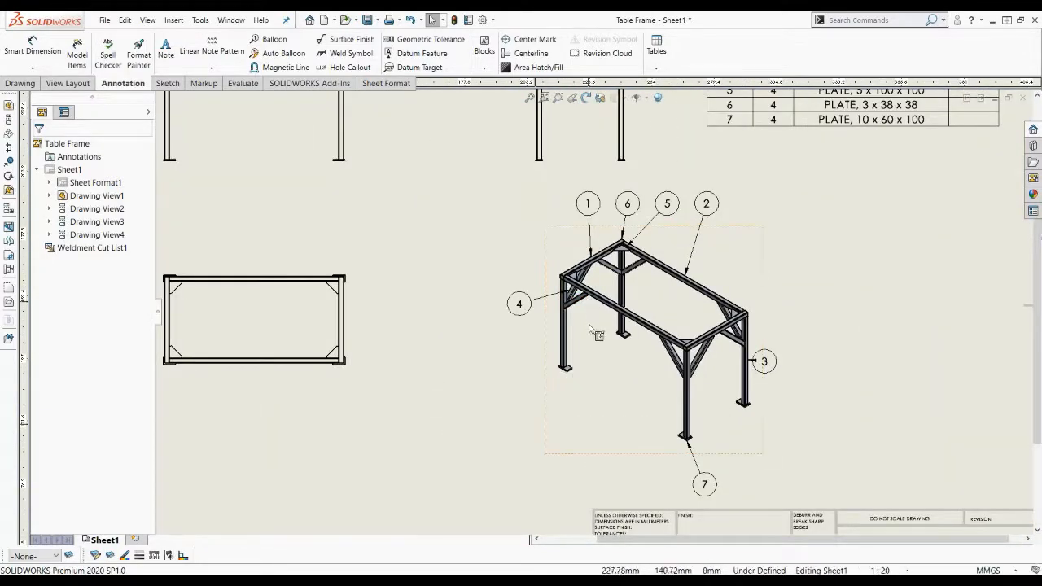
scroll(589, 324, down, 2)
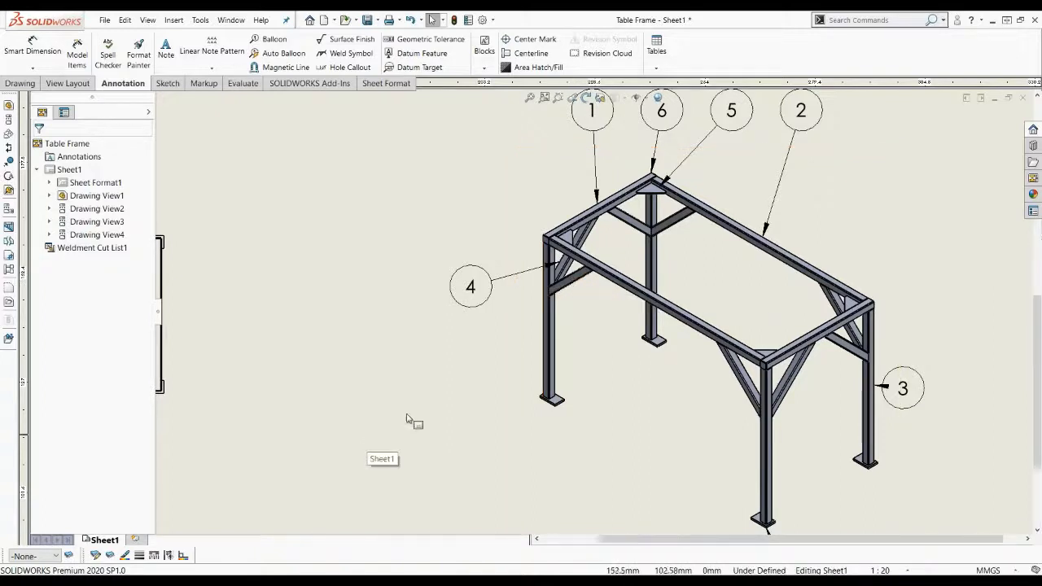
key(z)
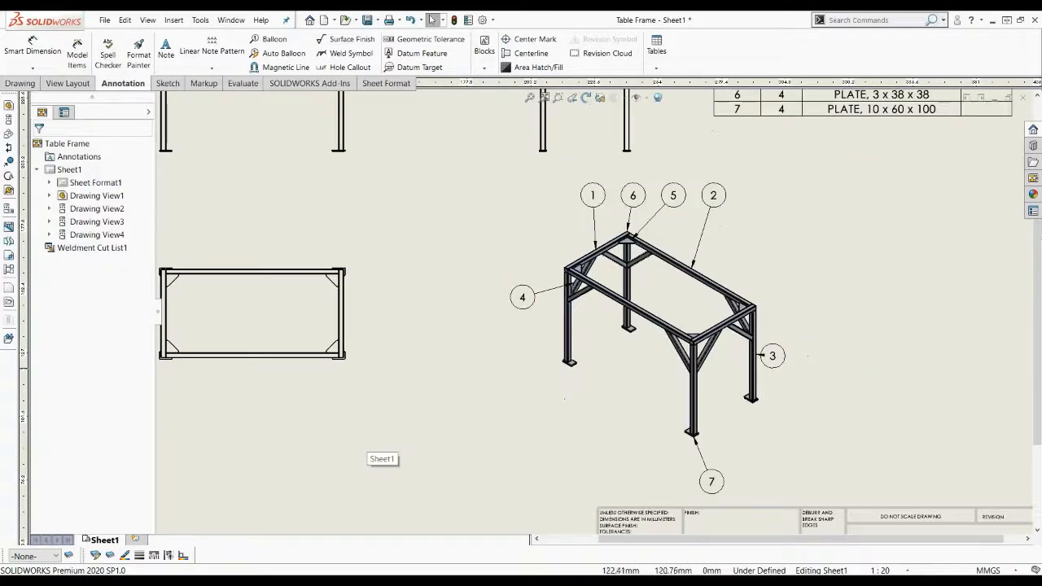
click(9, 193)
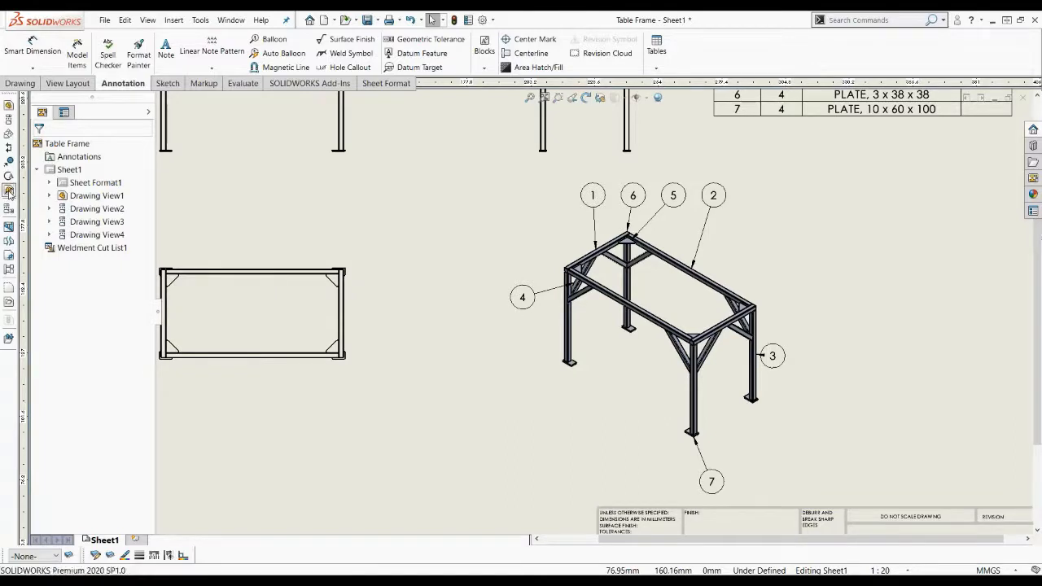
click(625, 369)
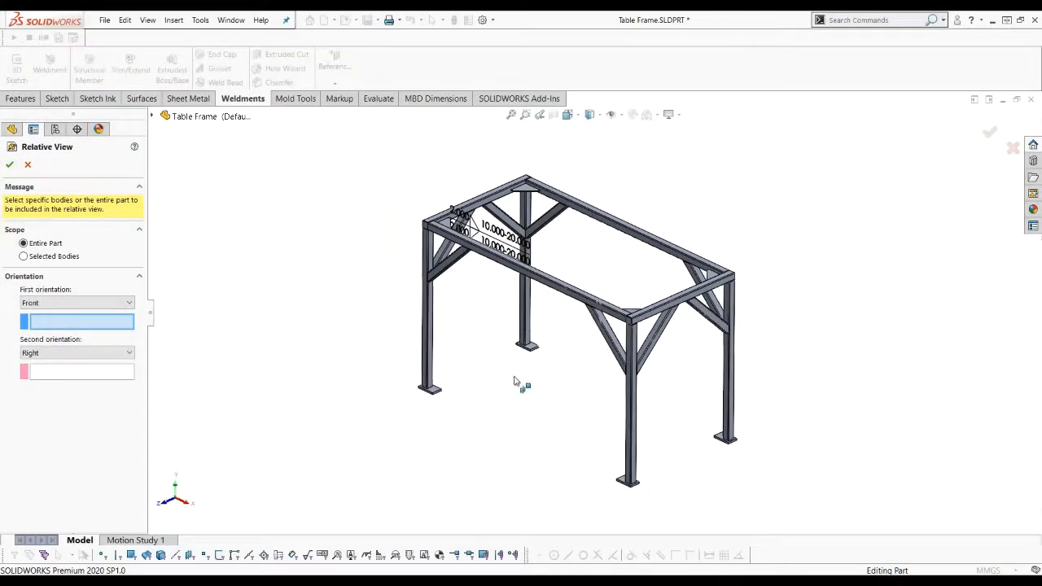
click(24, 257)
scroll(442, 262, down, 2)
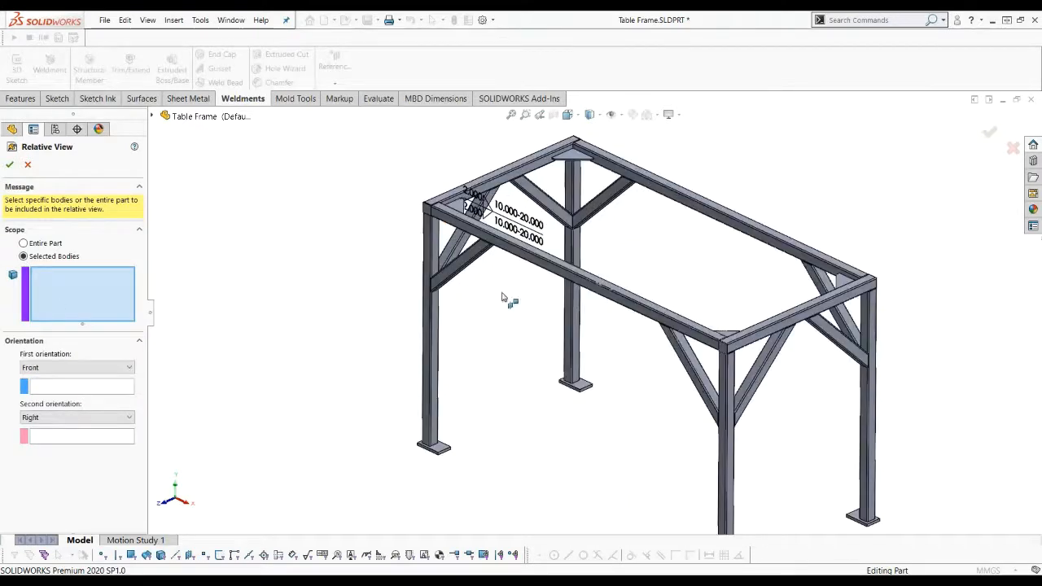
click(468, 262)
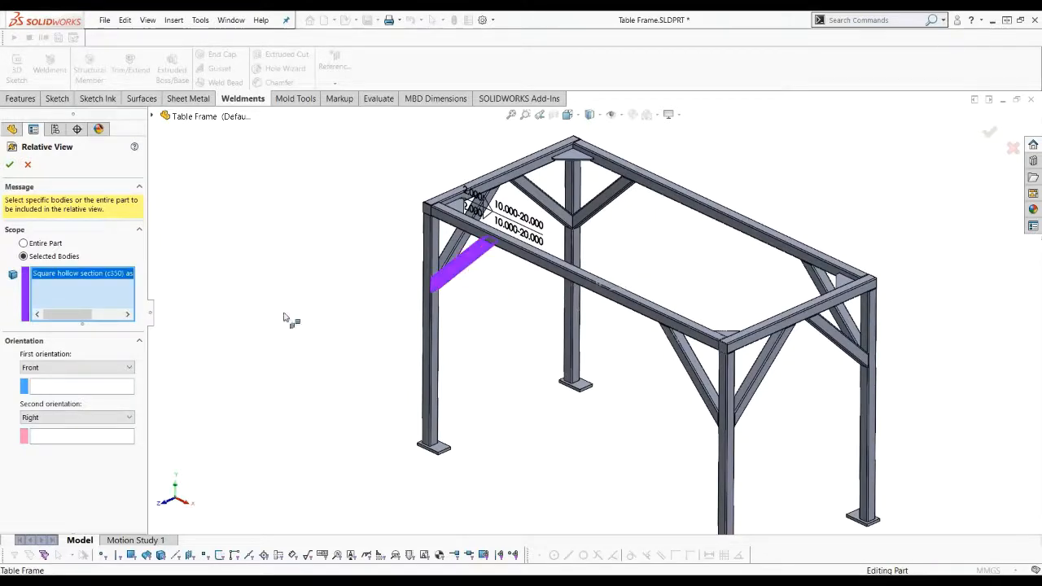
- Orient the relative view with the brace's outer side face as Front and its underside face as Top, and accept it
click(49, 391)
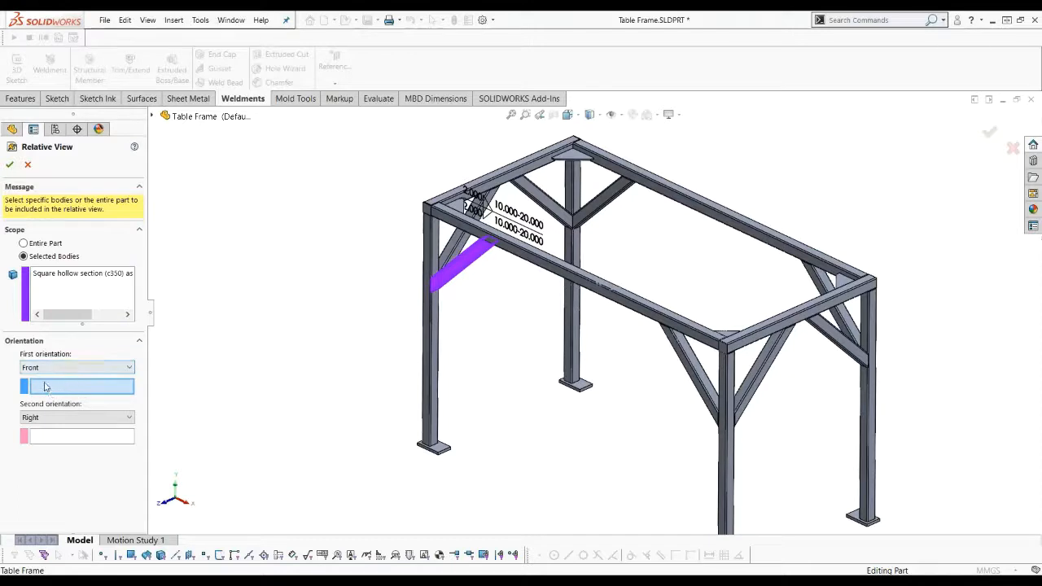
scroll(399, 289, down, 2)
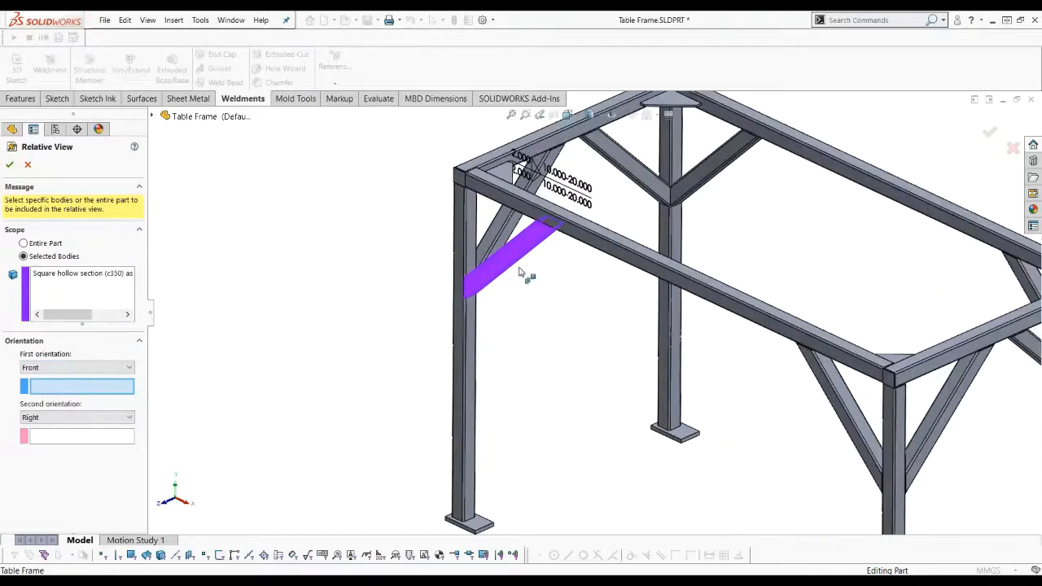
click(501, 265)
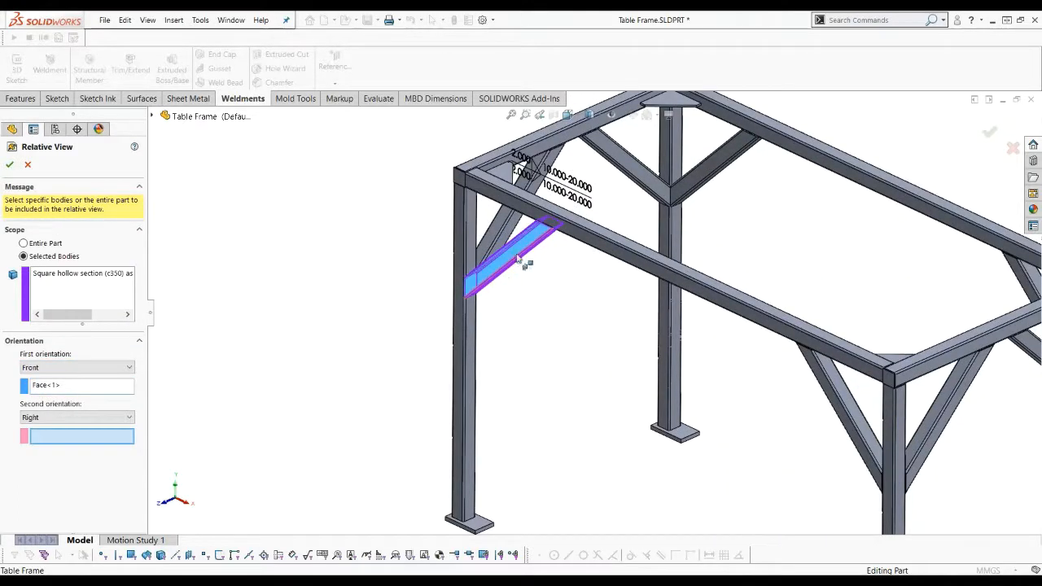
click(48, 418)
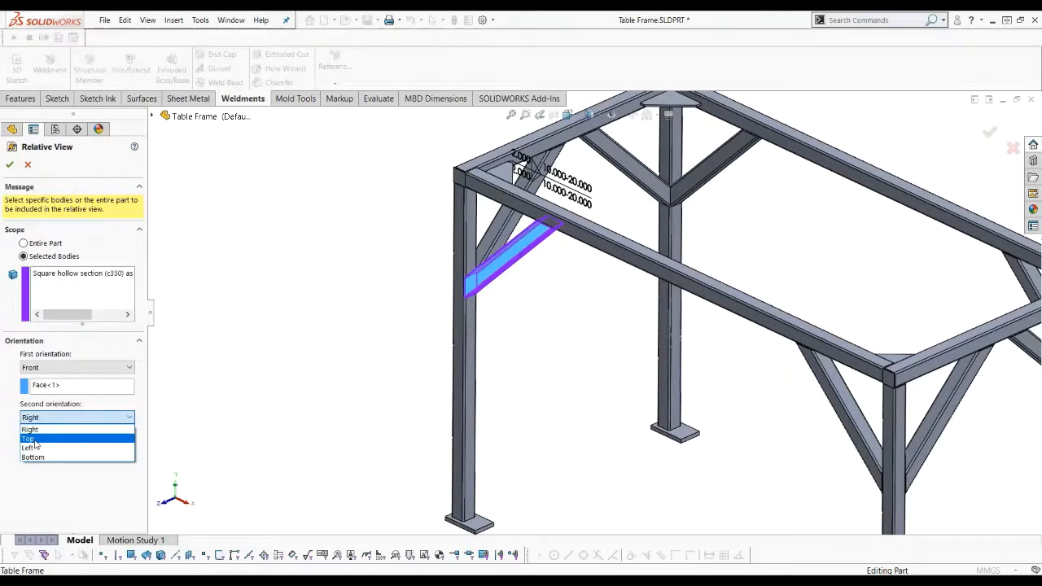
click(36, 439)
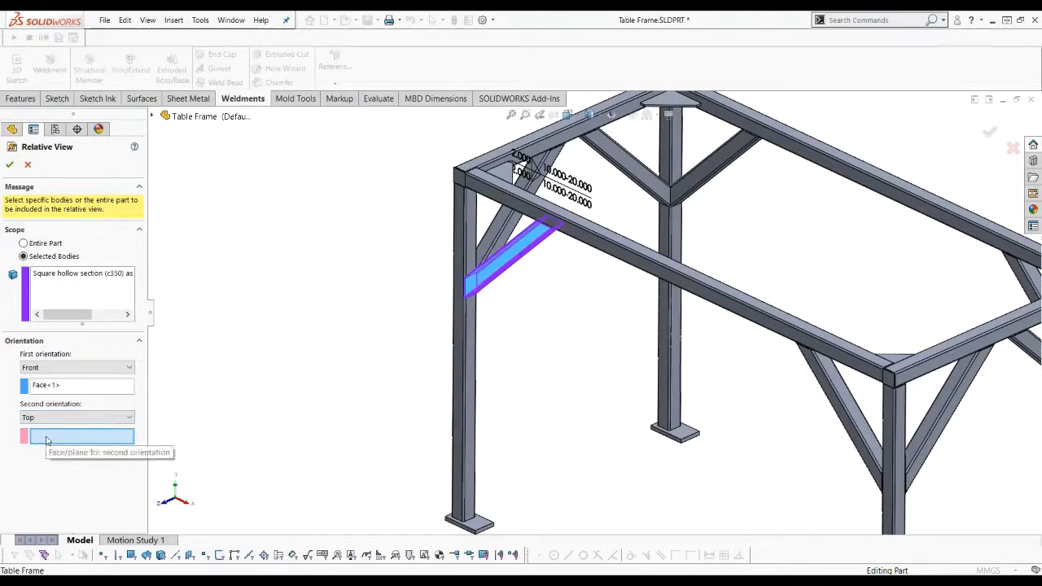
scroll(558, 277, down, 4)
scroll(558, 276, up, 4)
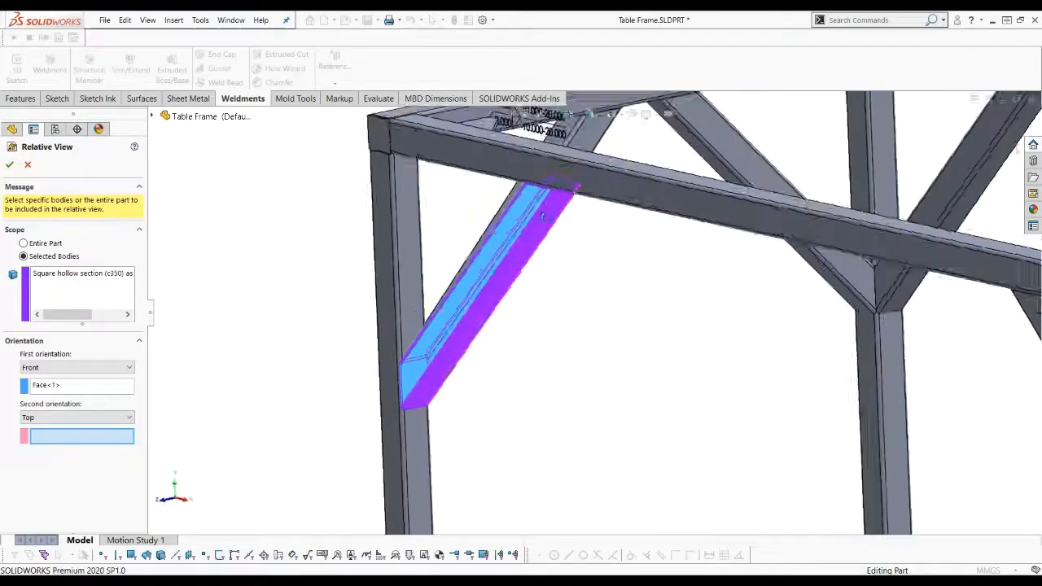
click(547, 214)
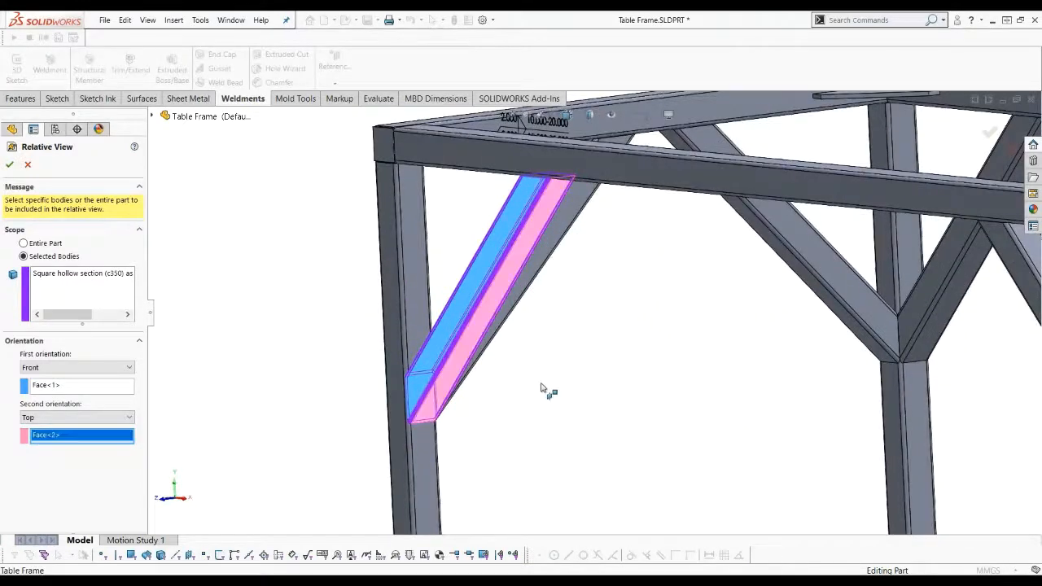
scroll(547, 383, up, 2)
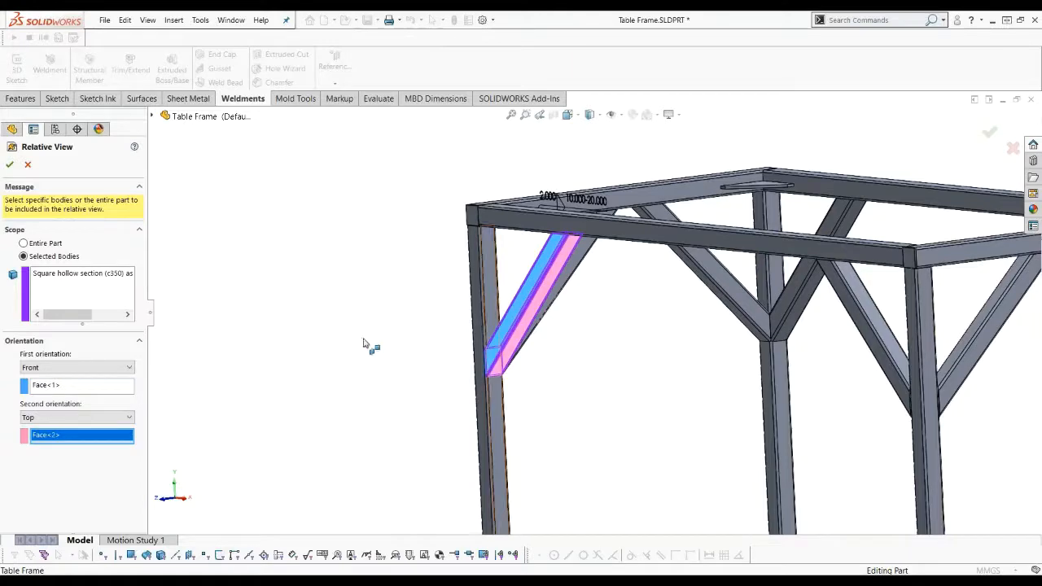
click(10, 165)
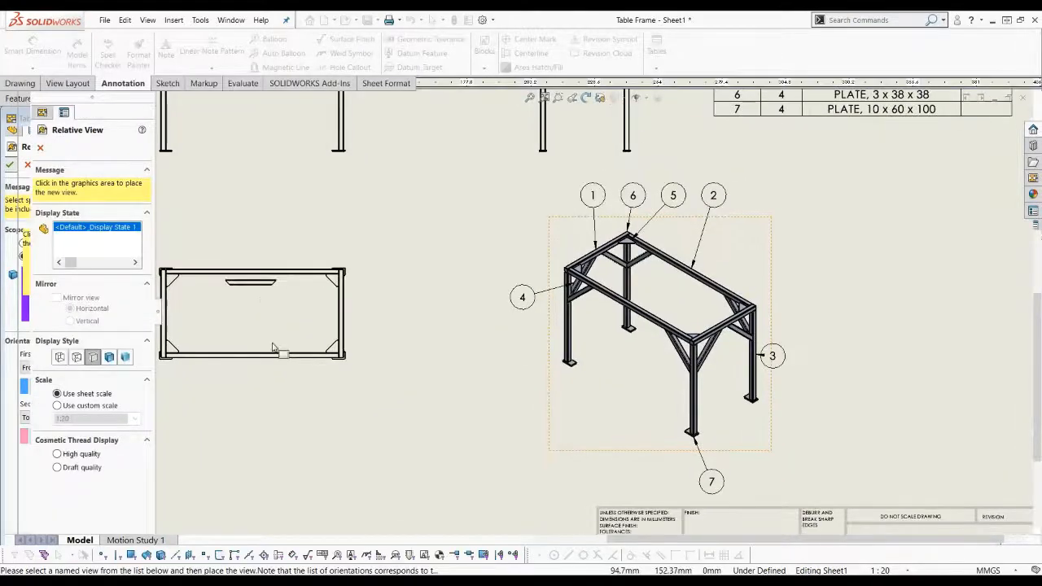
- Place the relative view of the brace on the sheet below the plan view
scroll(287, 383, up, 1)
scroll(314, 400, up, 2)
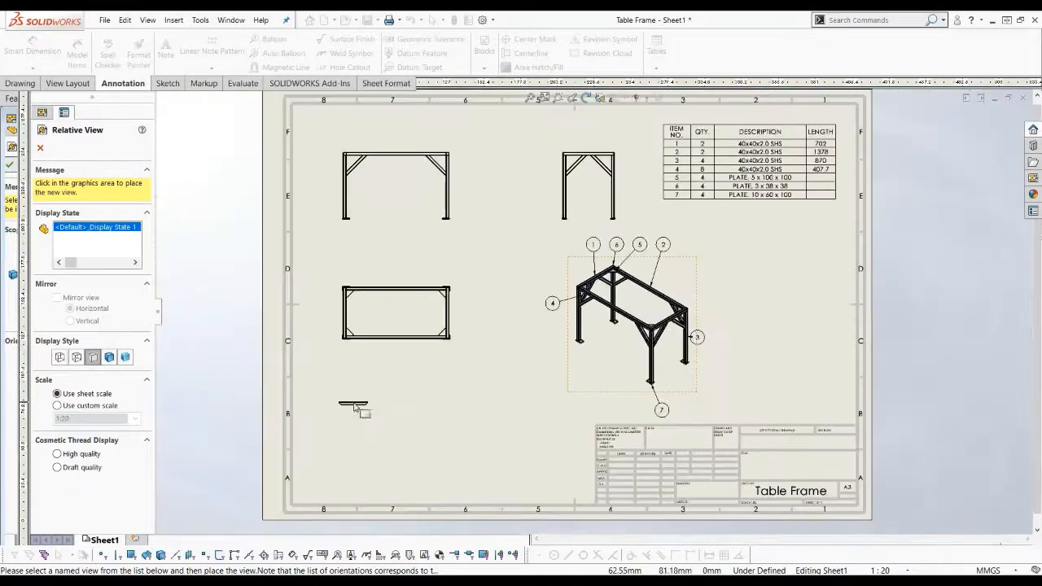
click(355, 407)
- Set the brace's relative view to high quality and a custom scale of 1:5, and move it right beneath the plan view
scroll(273, 441, down, 2)
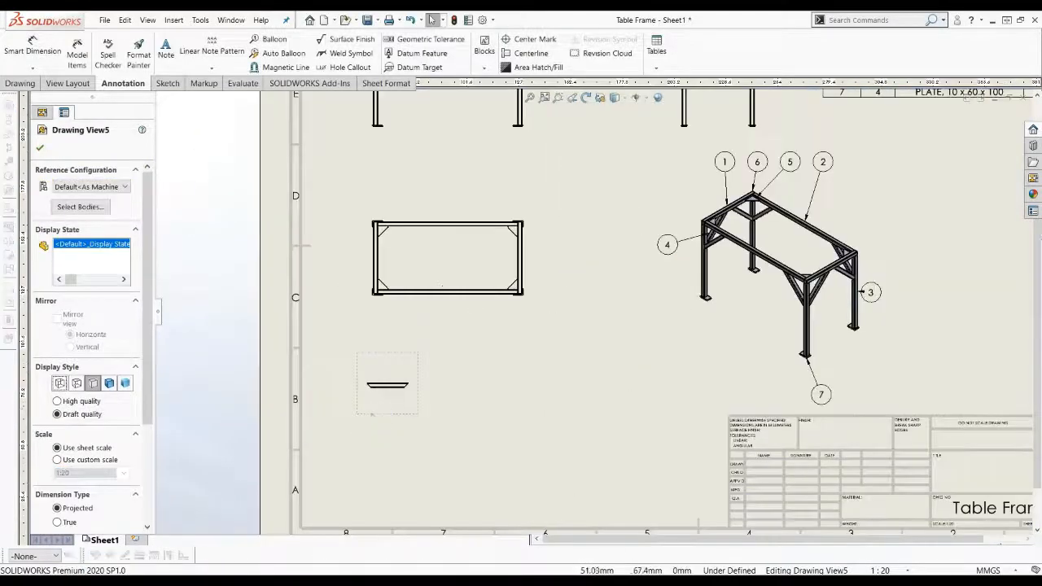
scroll(372, 415, down, 2)
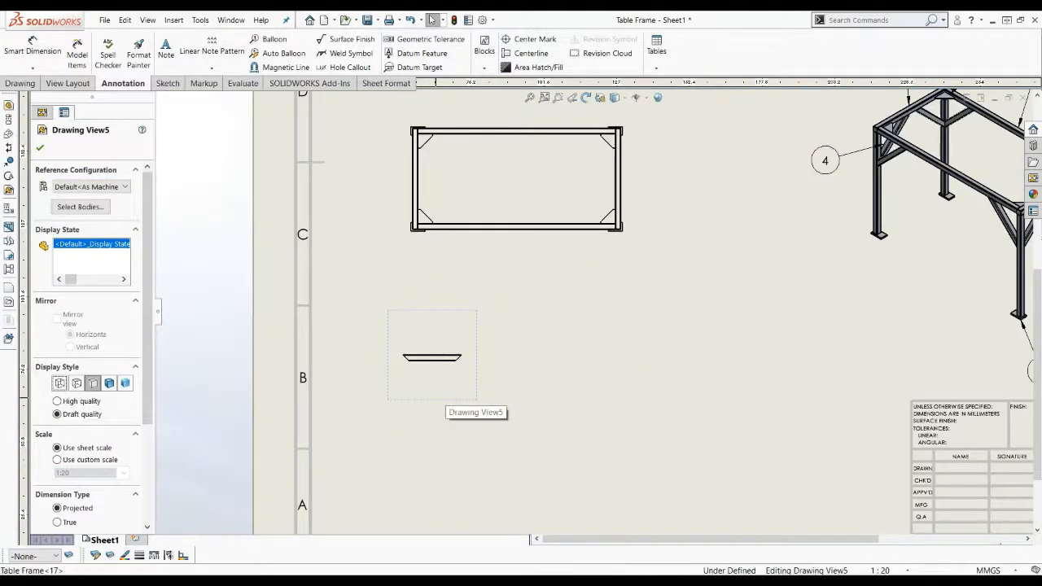
click(80, 400)
click(88, 460)
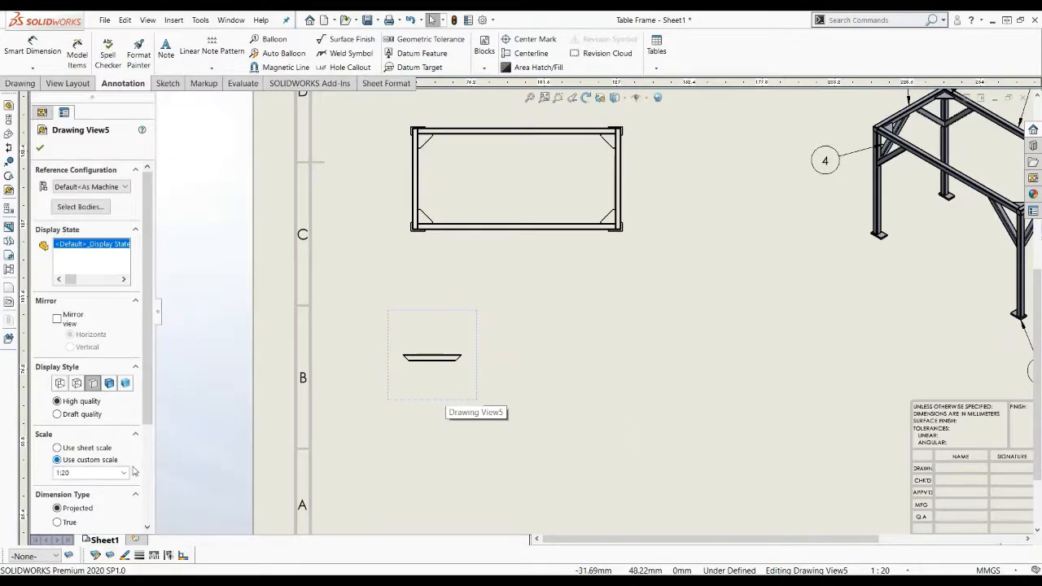
click(123, 475)
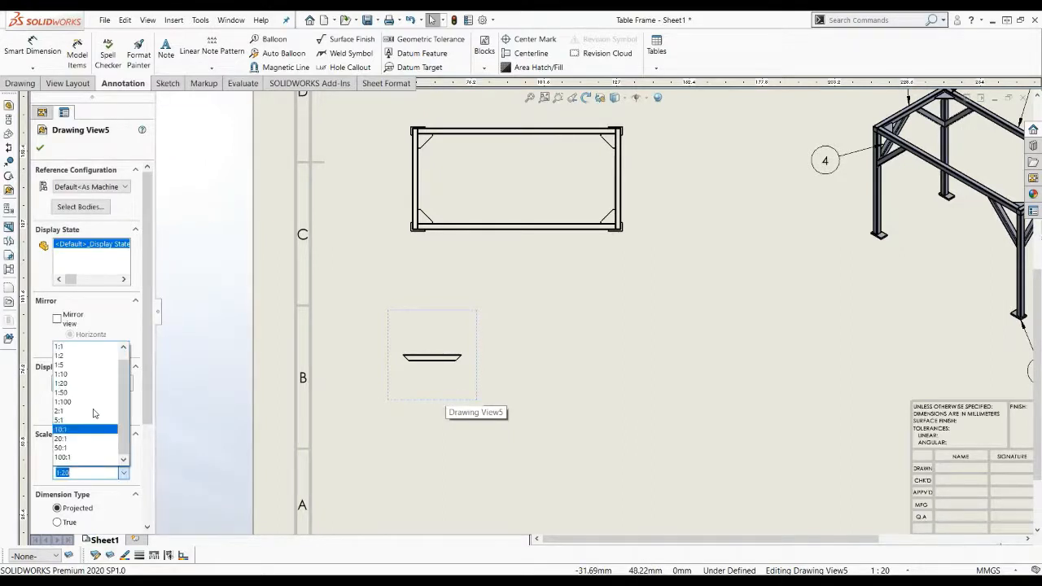
click(80, 366)
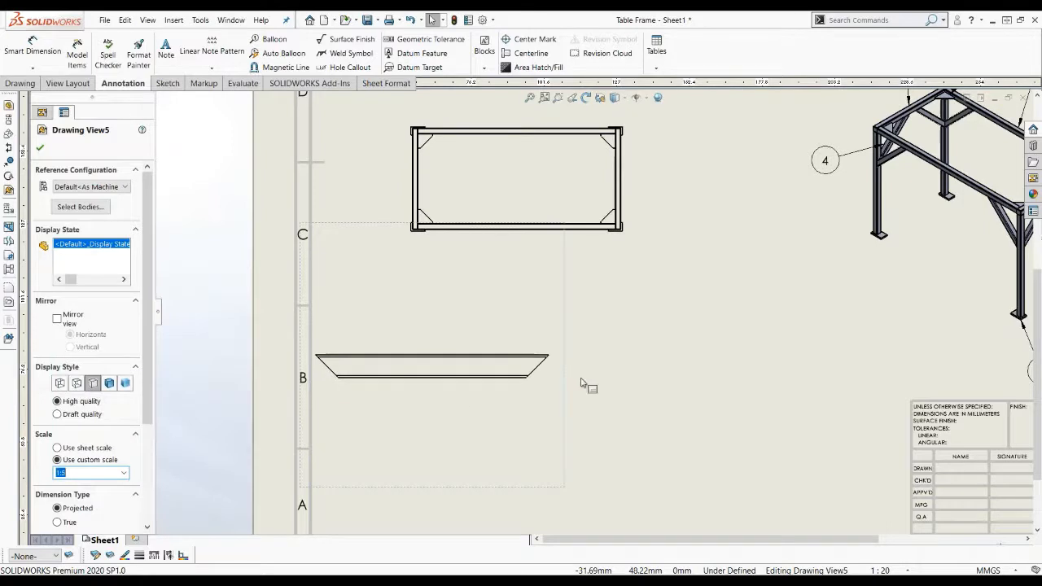
drag(561, 400, 626, 393)
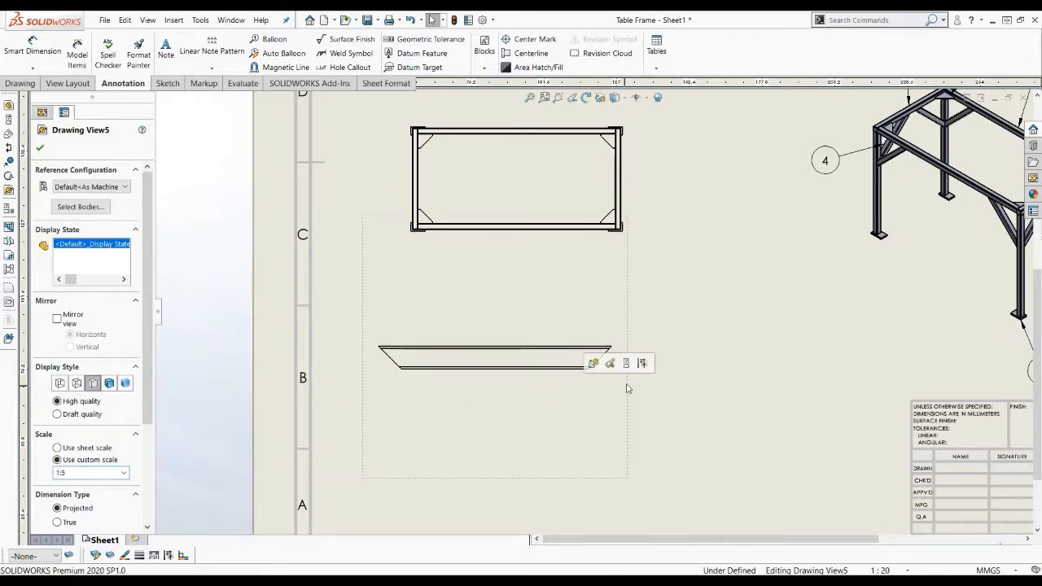
- Project an end view of the brace to its right, and shift the brace views slightly up and to the right
click(626, 363)
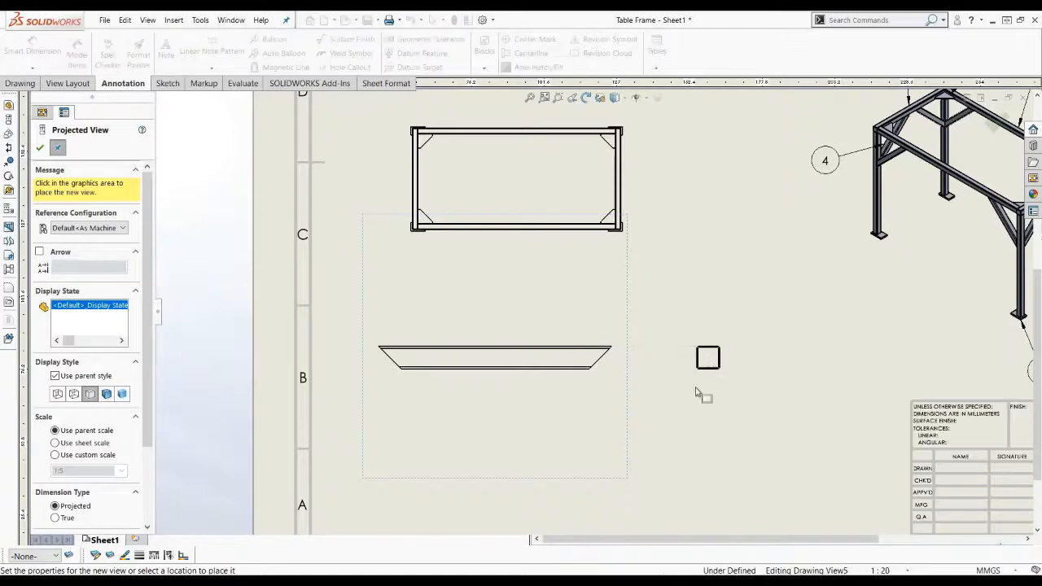
click(698, 396)
scroll(508, 389, up, 1)
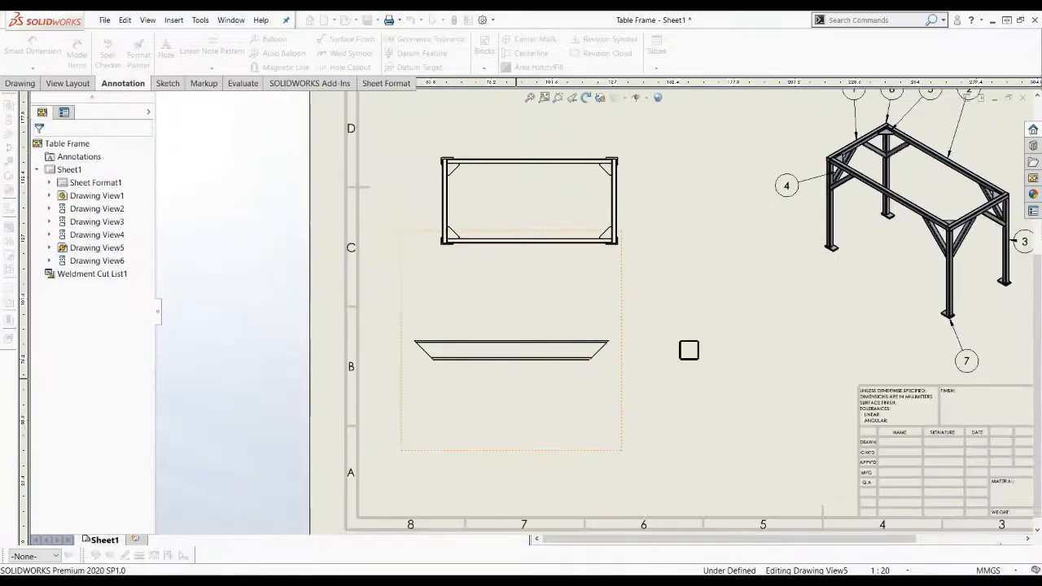
mouse_move(526, 461)
mouse_down()
mouse_move(551, 451)
mouse_move(539, 445)
mouse_up()
click(656, 454)
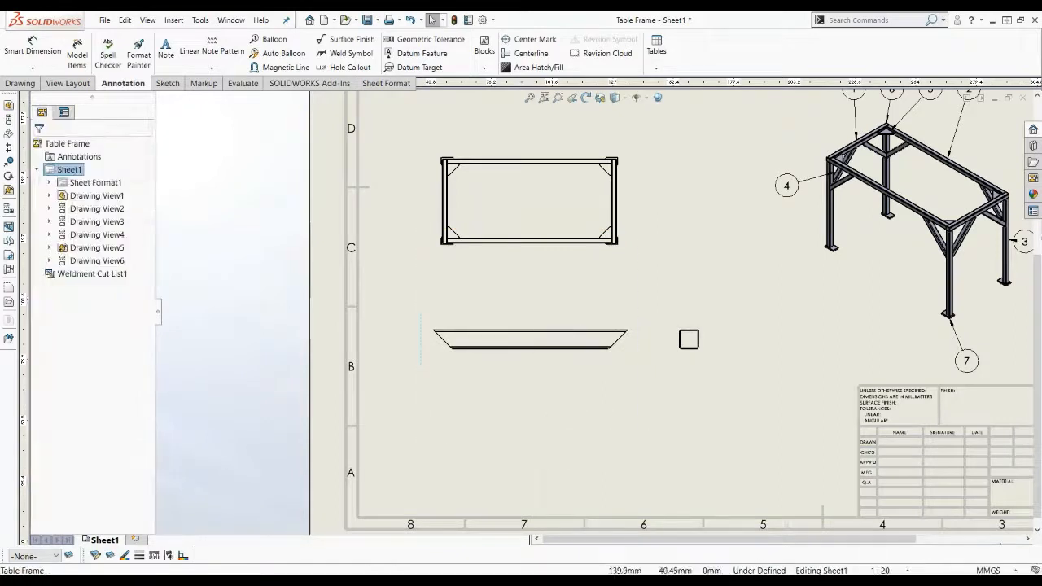
- Start another relative view of the table frame, limited to the corner gusset body beneath the top rails
scroll(594, 315, up, 1)
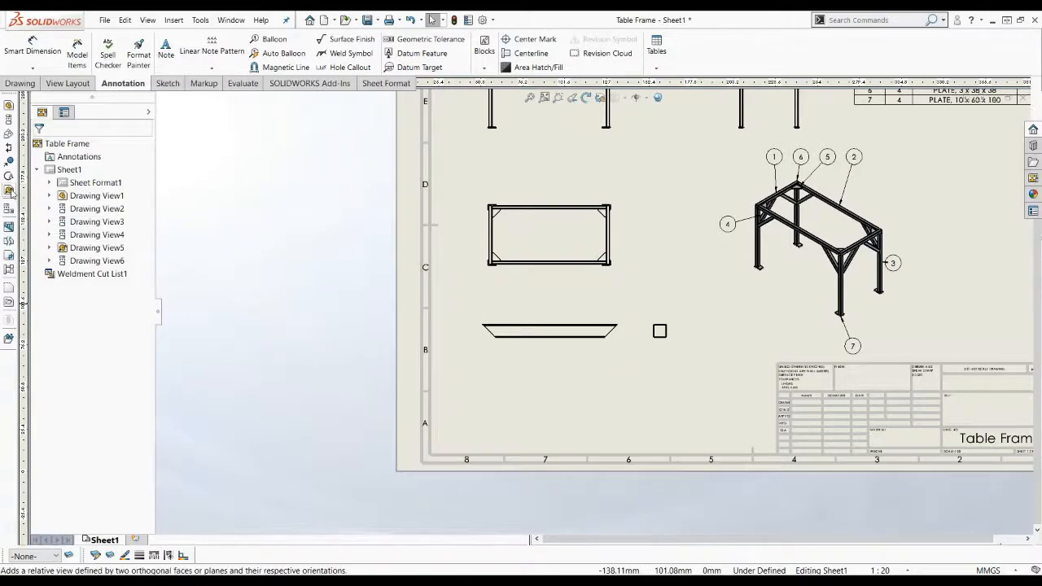
click(9, 190)
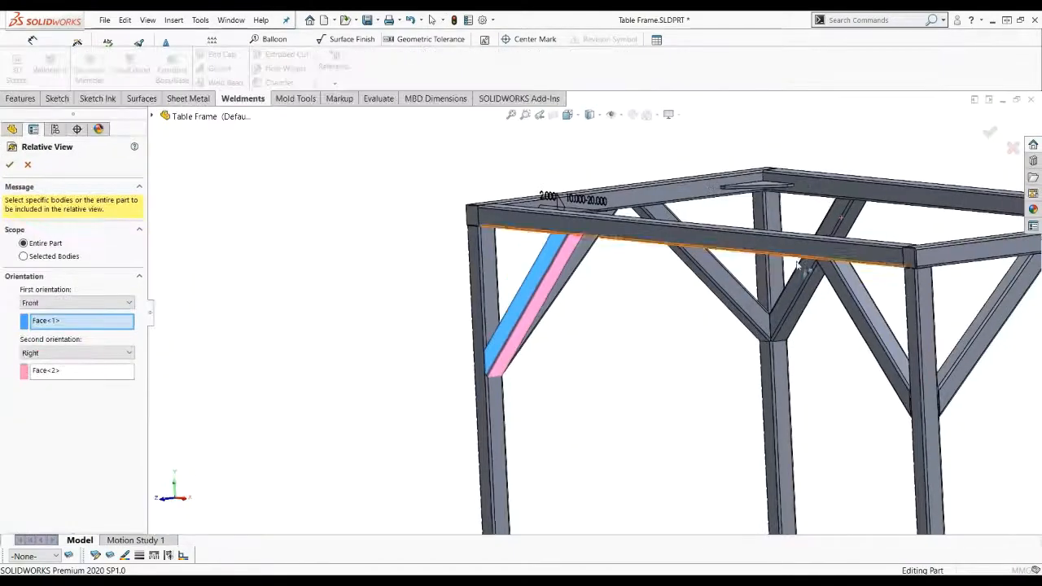
click(23, 256)
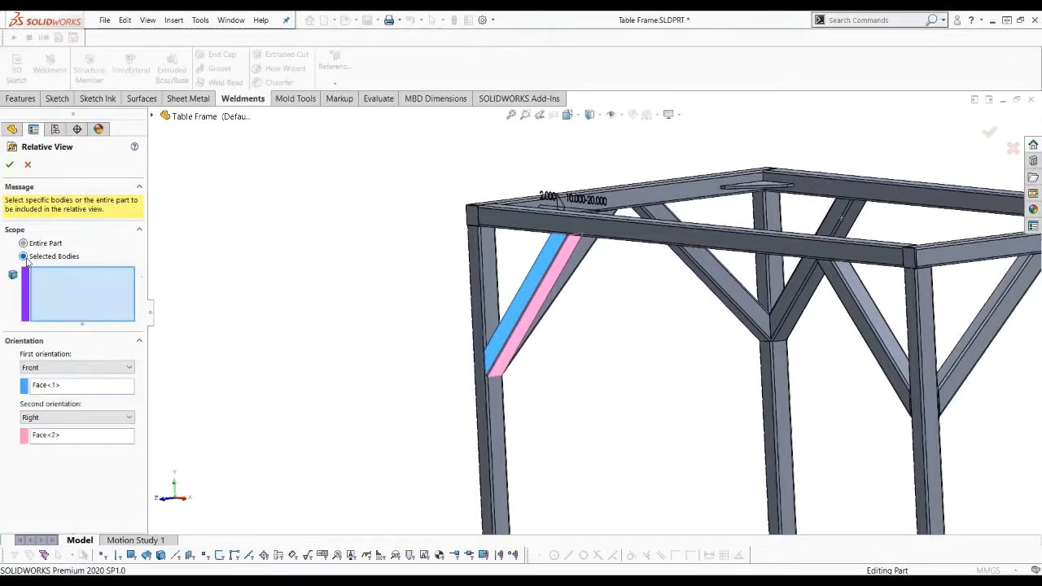
middle_drag(297, 340, 261, 325)
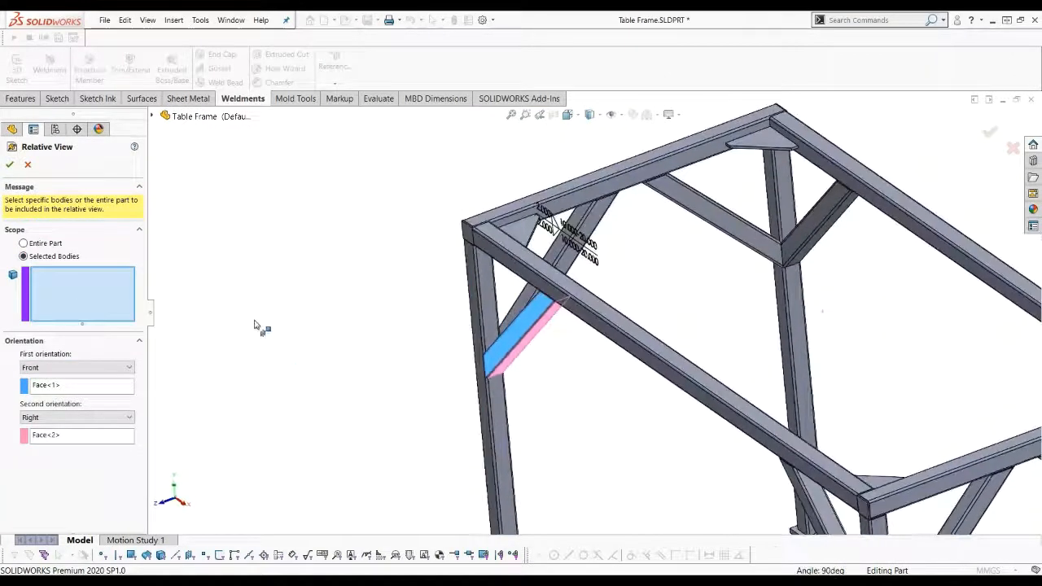
click(523, 235)
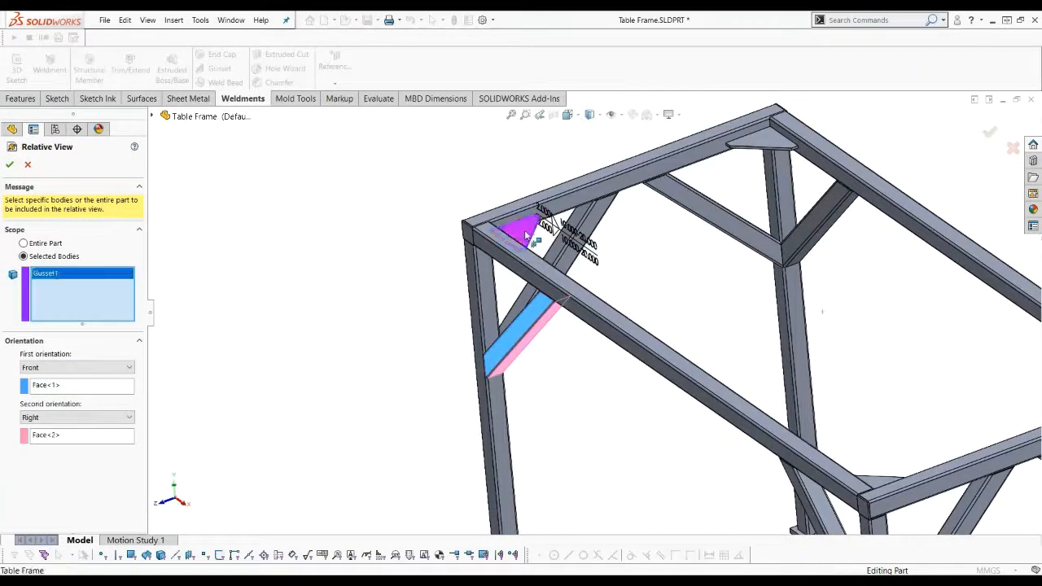
- Orient the relative view with the gusset's large flat face as Front and its short end face as Top, and accept it
click(61, 386)
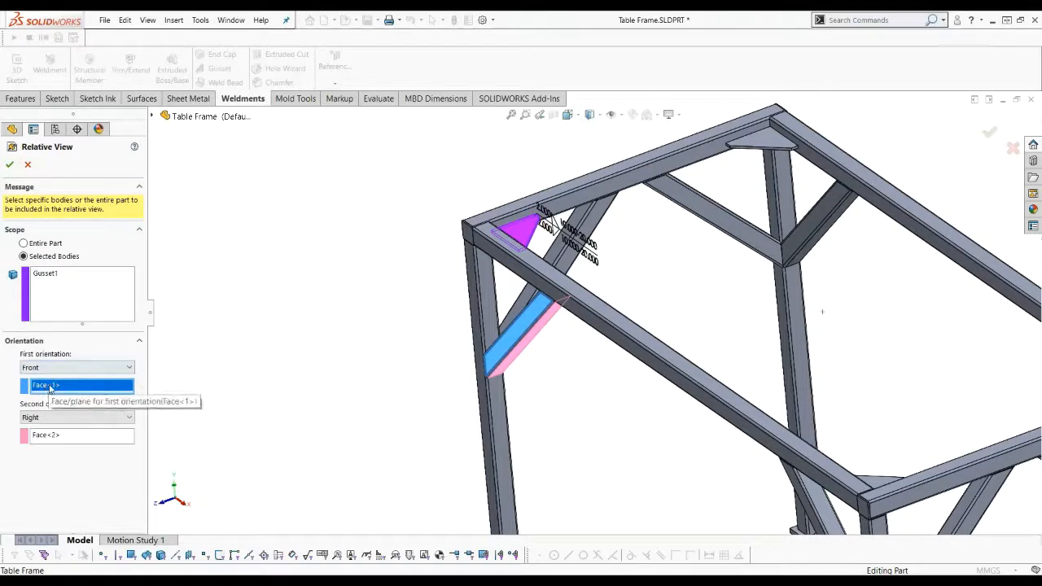
scroll(513, 242, down, 2)
click(514, 241)
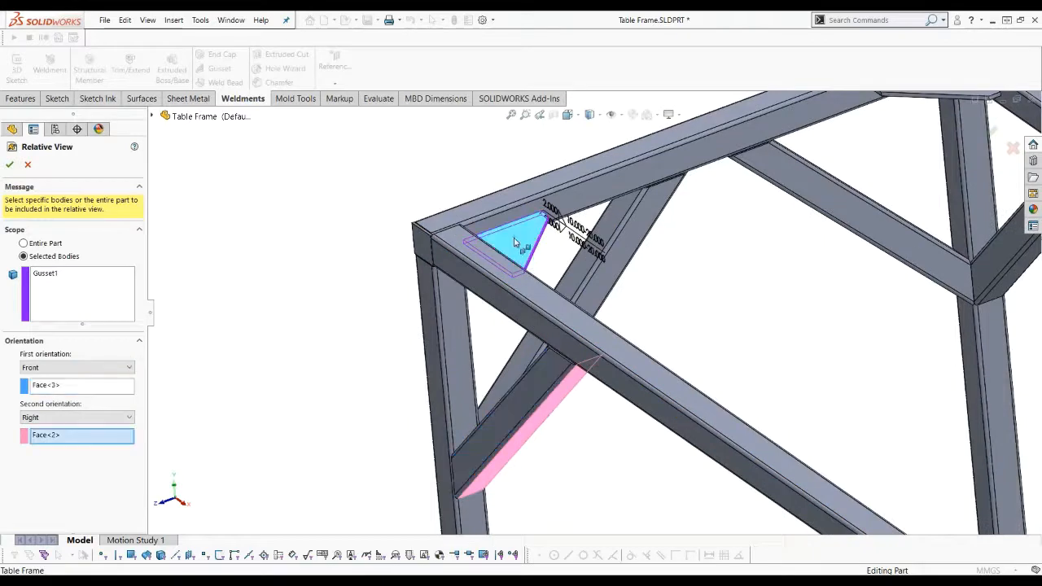
click(80, 418)
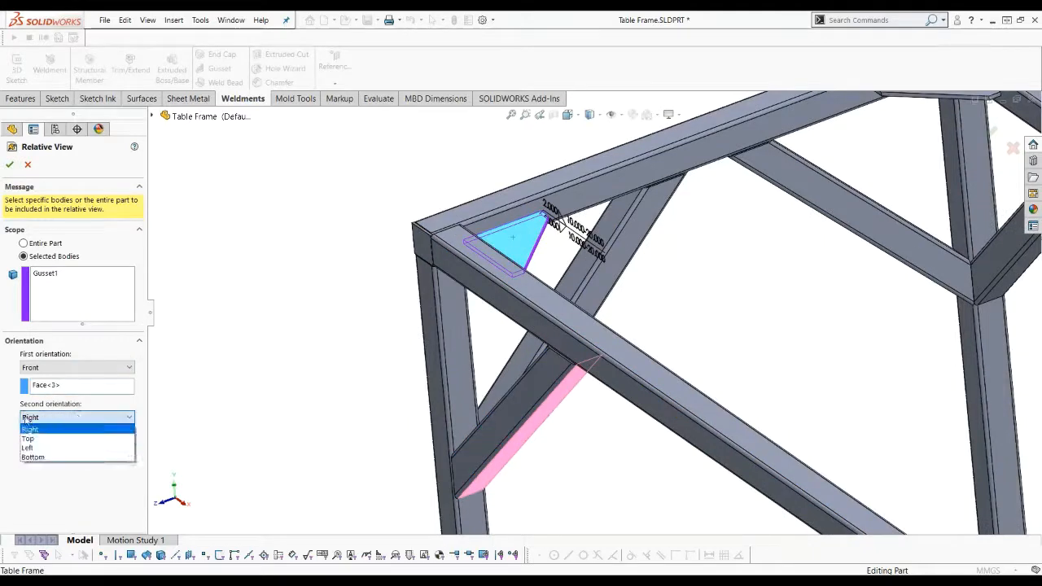
click(33, 440)
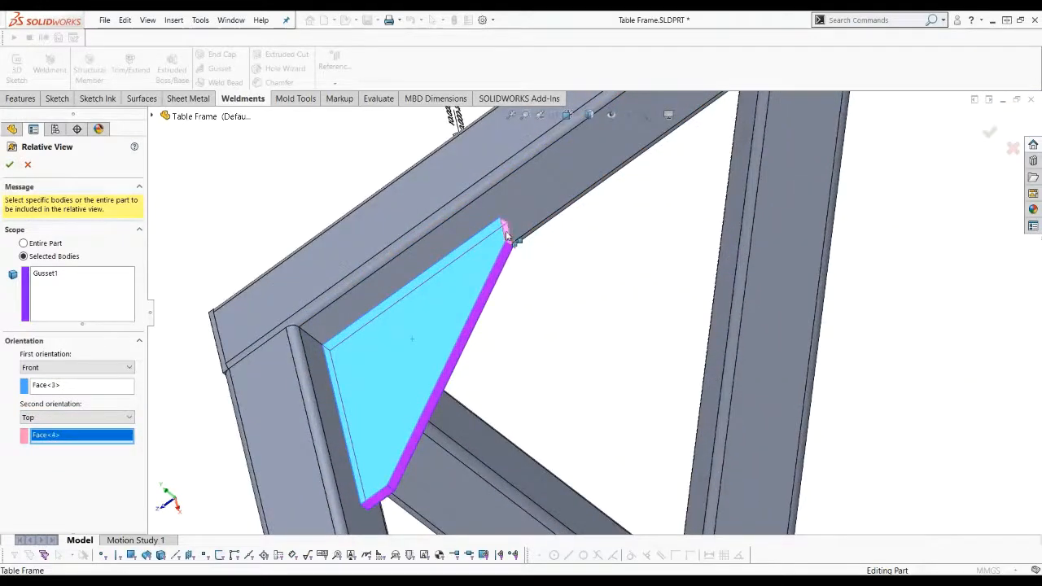
click(10, 164)
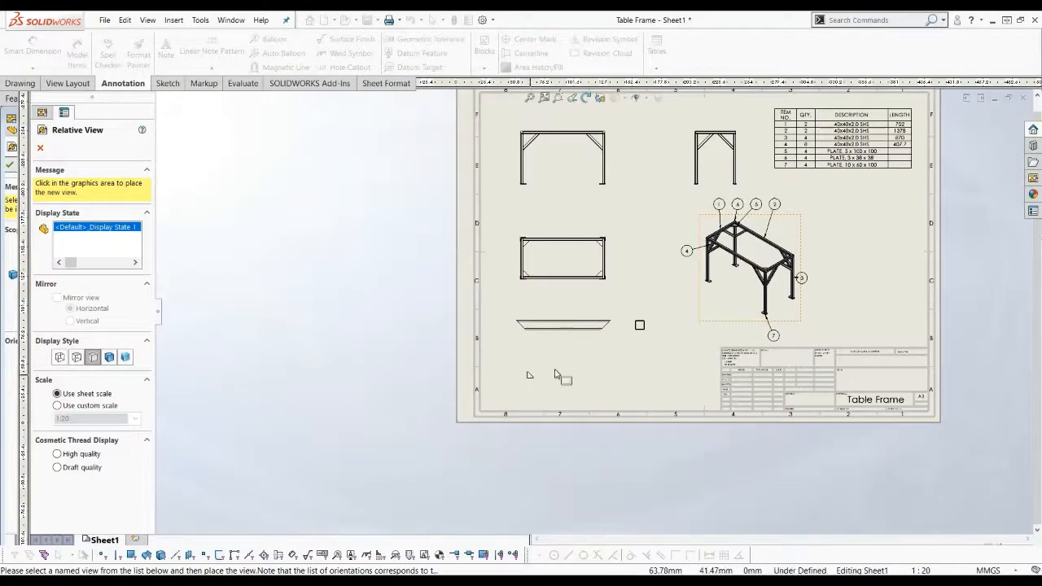
- Place the relative view of the gusset on the sheet below the brace view
click(529, 375)
scroll(523, 372, down, 2)
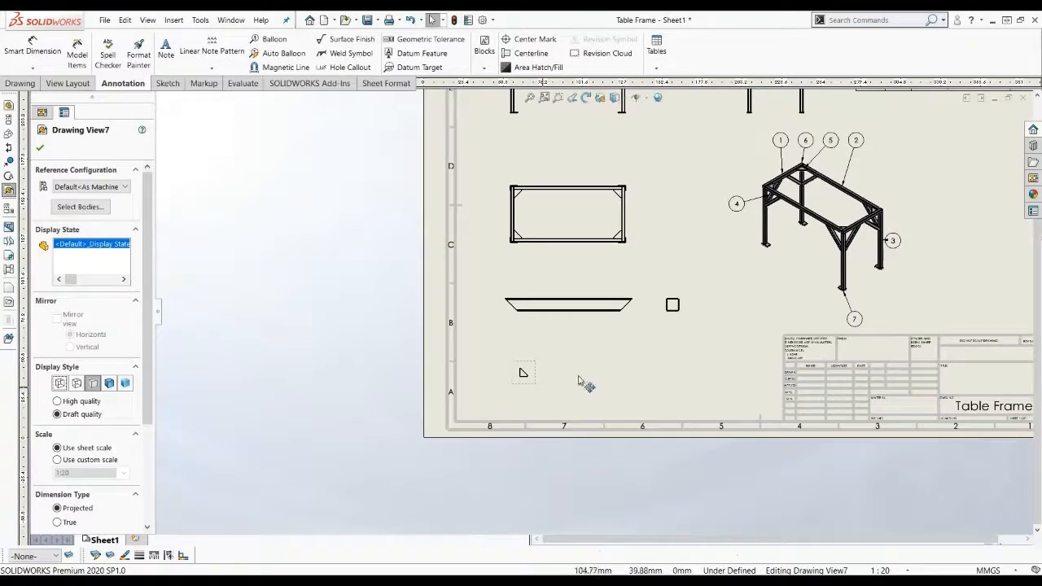
click(560, 386)
scroll(560, 373, down, 3)
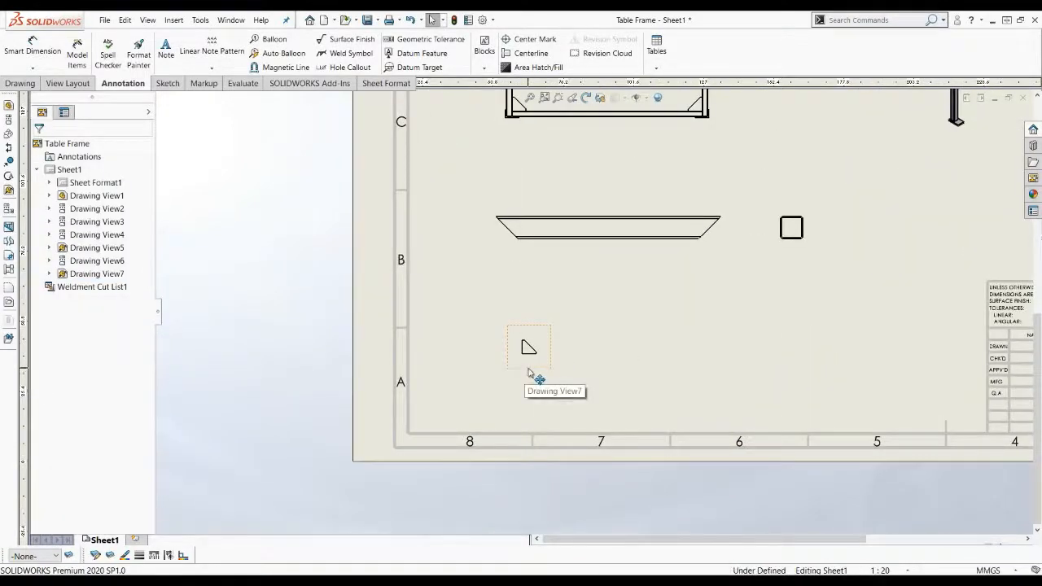
- Set the gusset view to a custom scale of 1:2 and move it to the right beneath the brace
click(530, 377)
scroll(147, 326, down, 3)
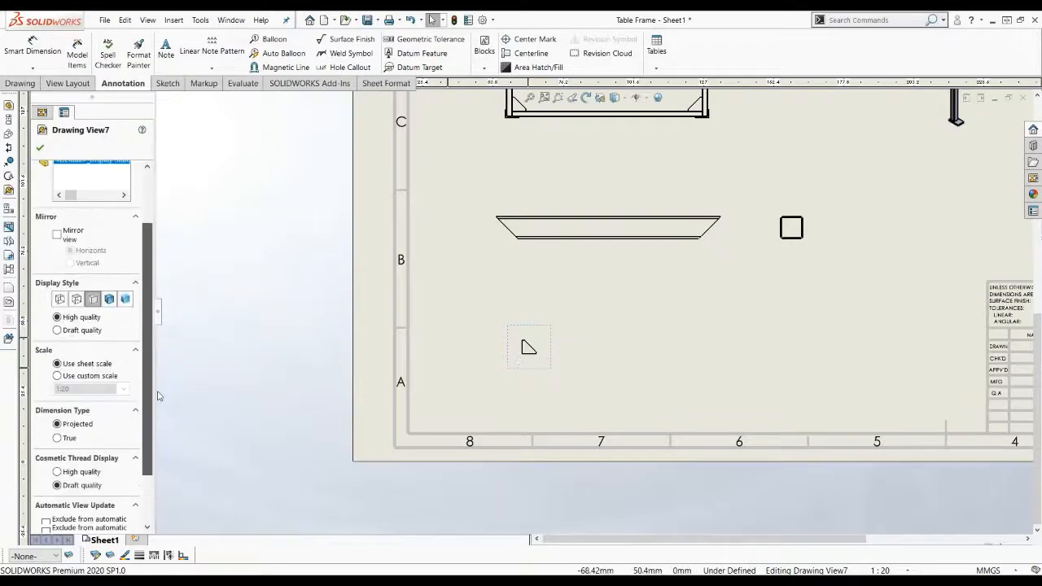
click(57, 357)
click(123, 370)
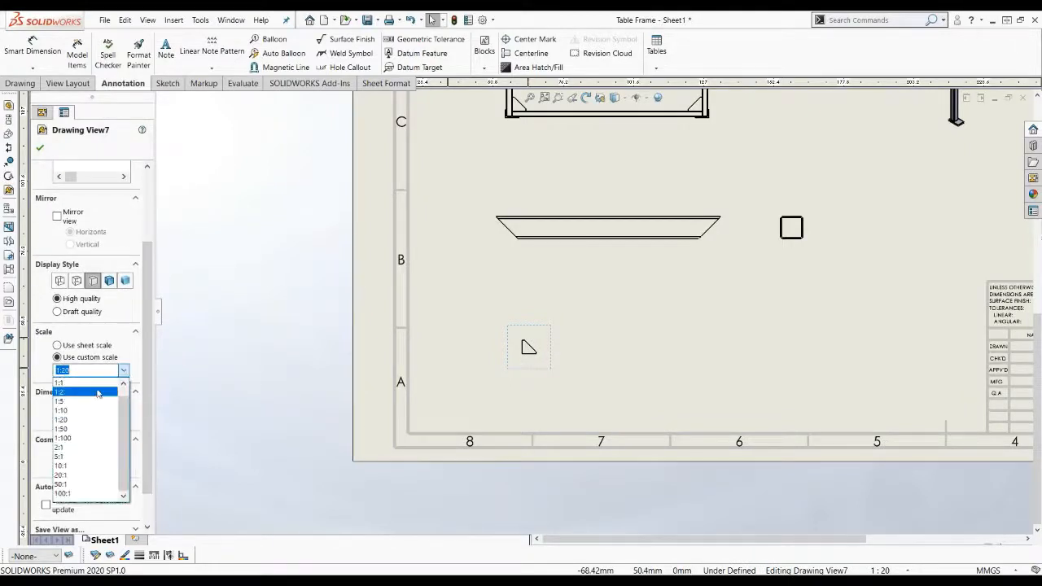
click(97, 393)
scroll(686, 344, up, 2)
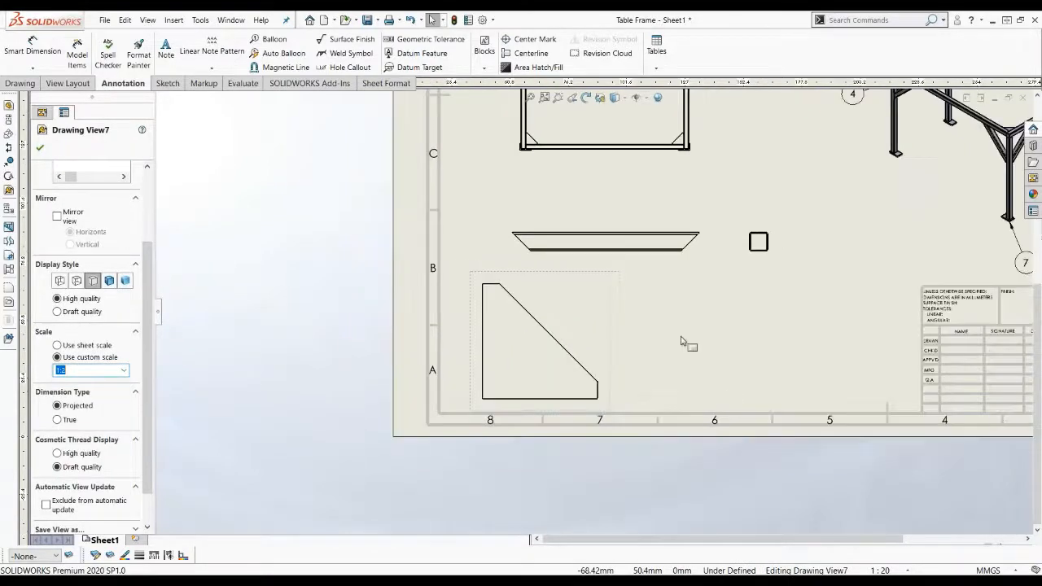
drag(607, 397, 660, 386)
- Project a side view of the gusset to its right, beneath the brace's end view
right_drag(692, 355, 754, 356)
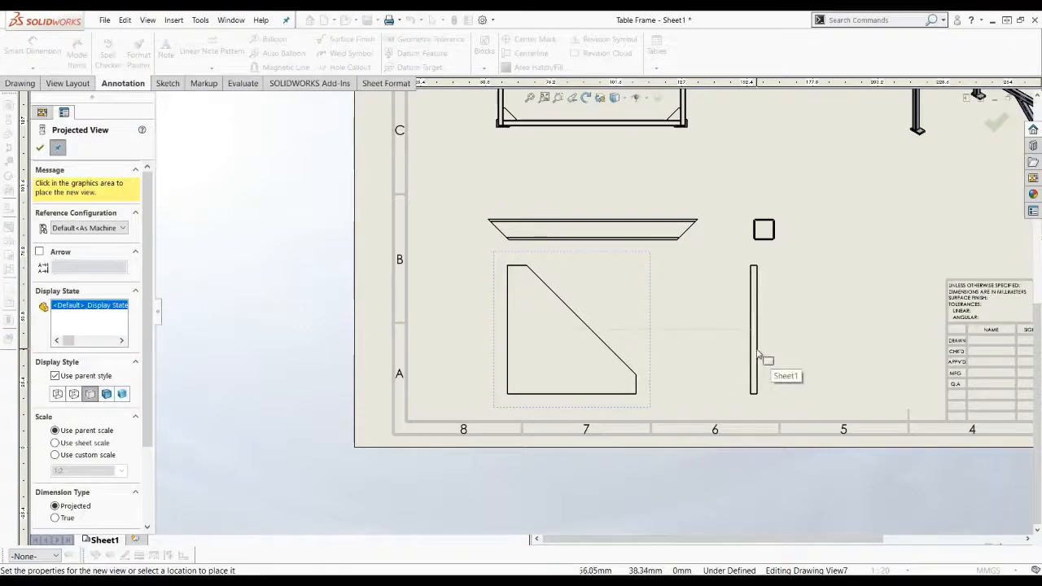
click(766, 358)
key(Escape)
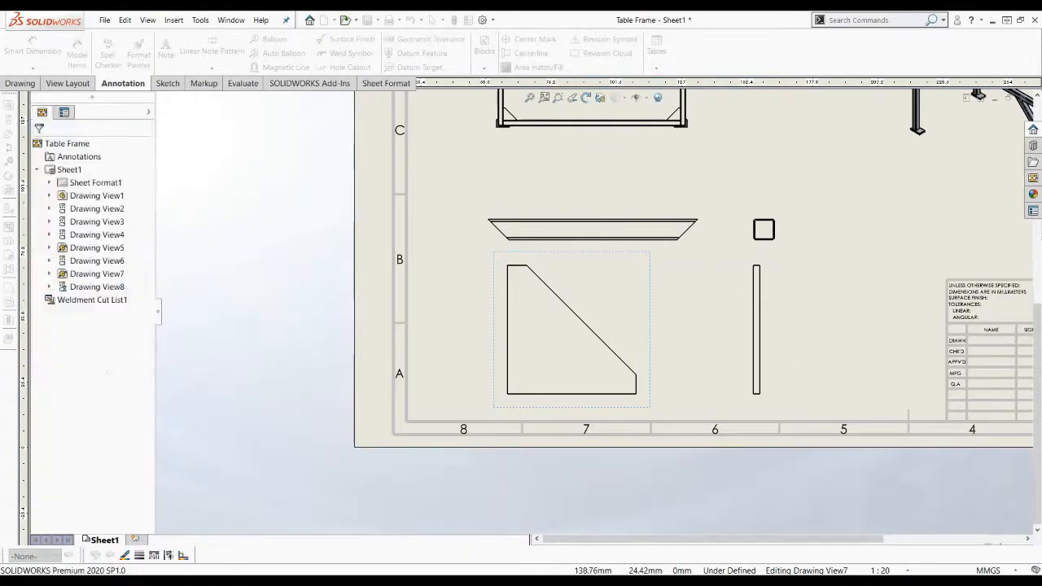
scroll(692, 404, up, 7)
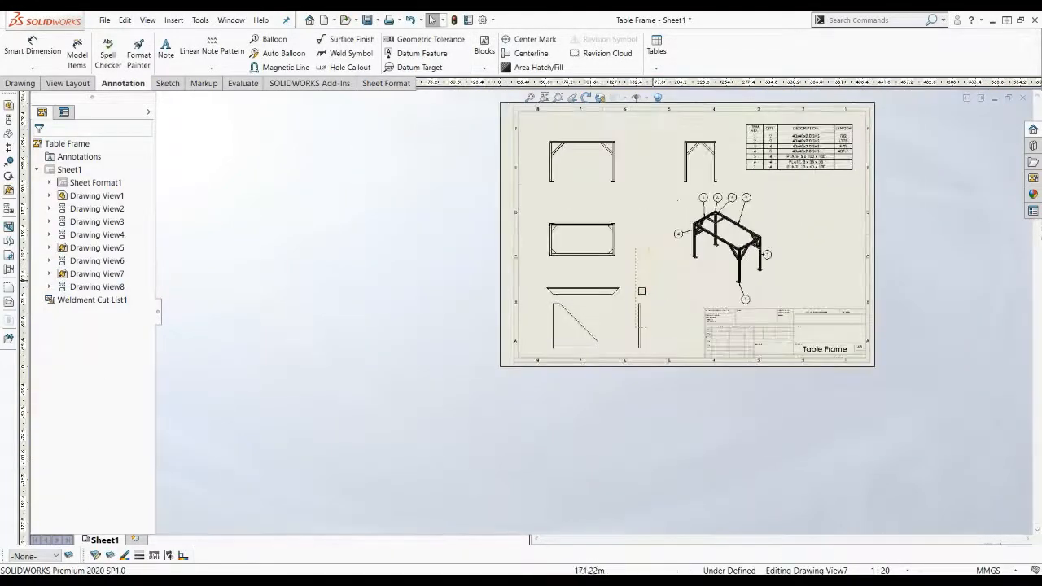
scroll(745, 209, down, 3)
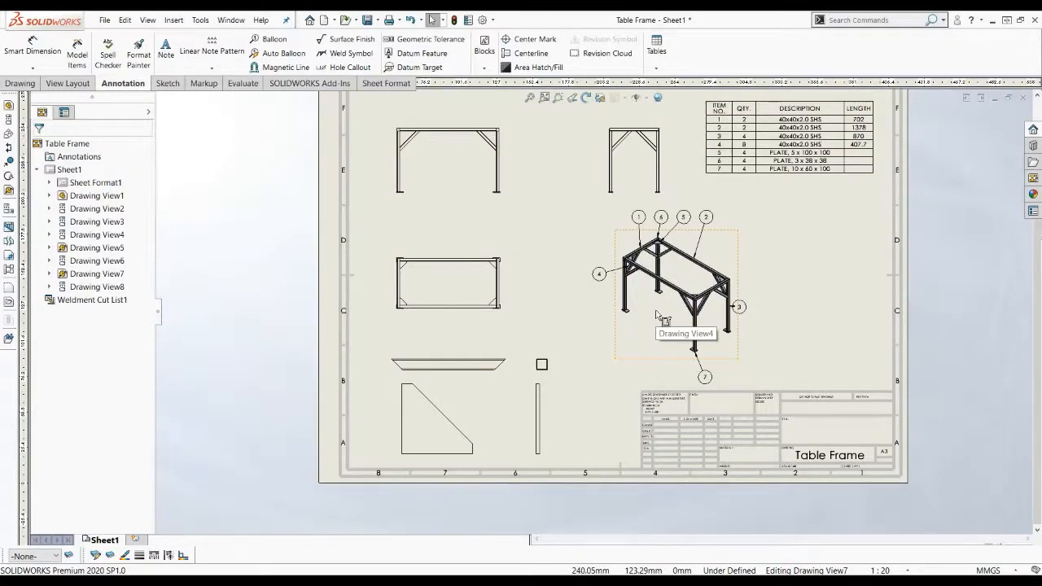
scroll(669, 320, down, 2)
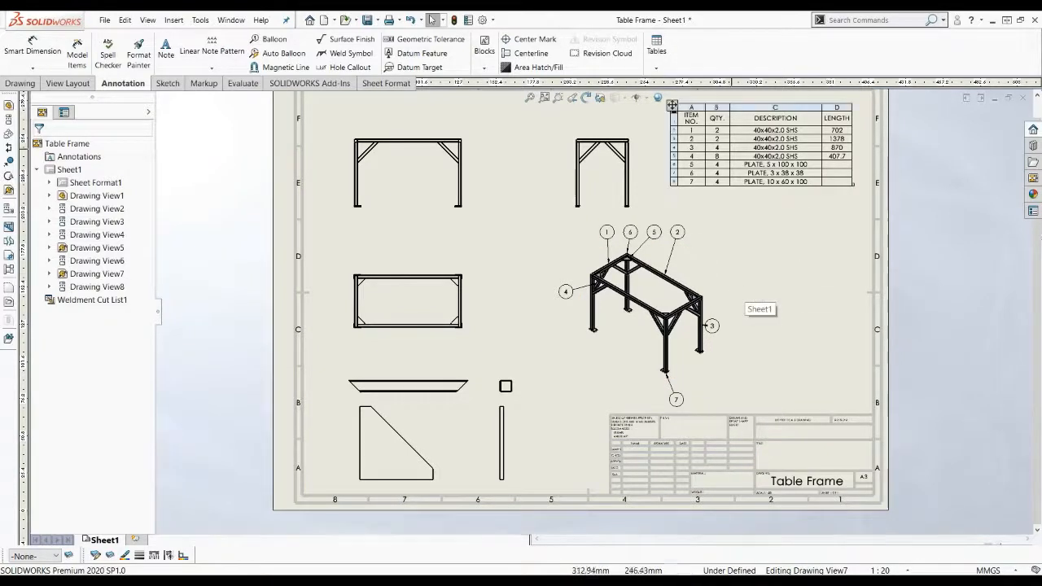
- Create a new assembly document from the second assembly template in Training Templates
click(324, 19)
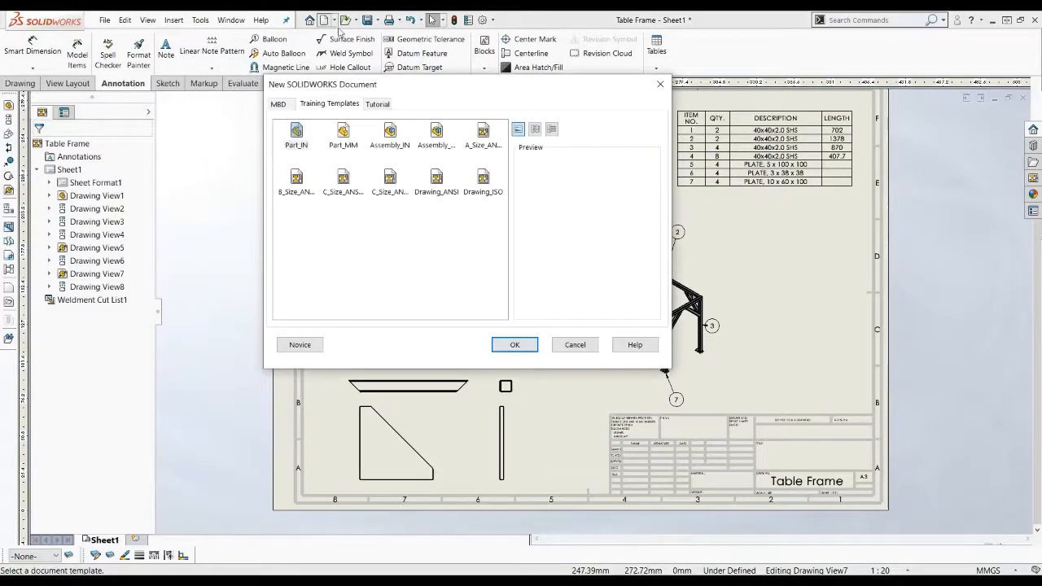
click(435, 134)
click(519, 343)
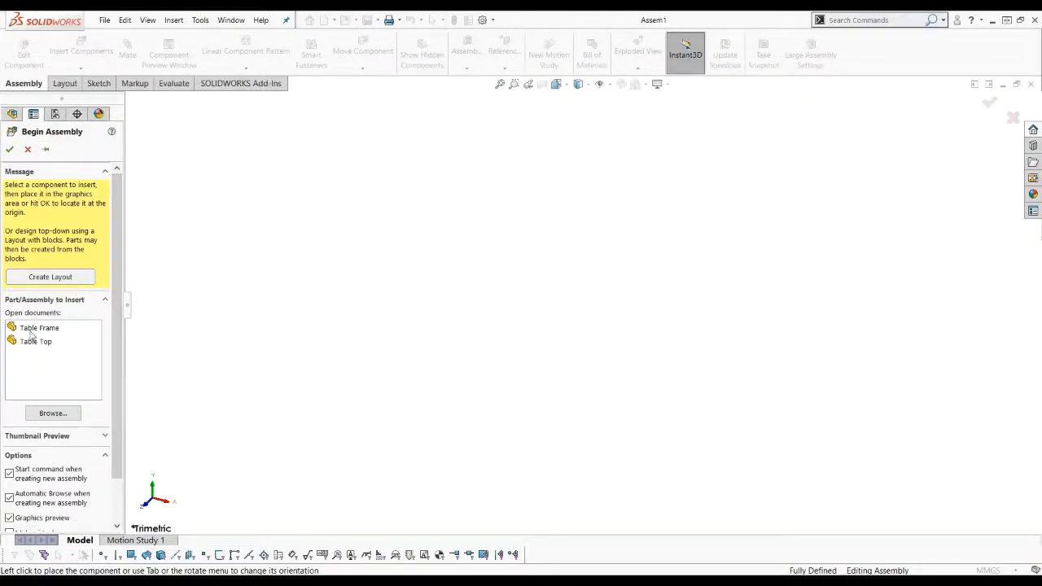
- Insert the Table Frame part as the first component, located at the assembly origin
click(31, 329)
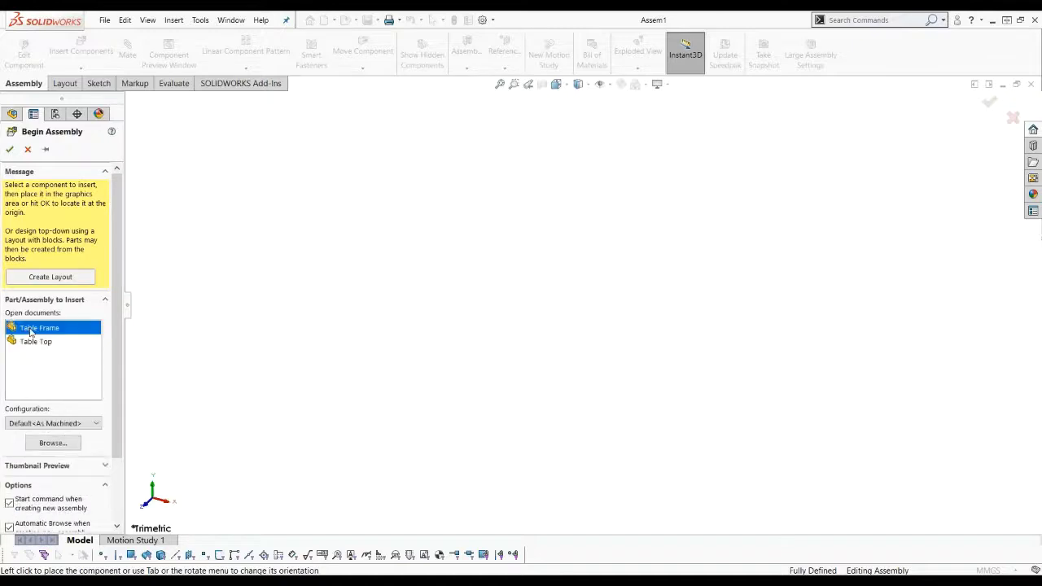
click(159, 329)
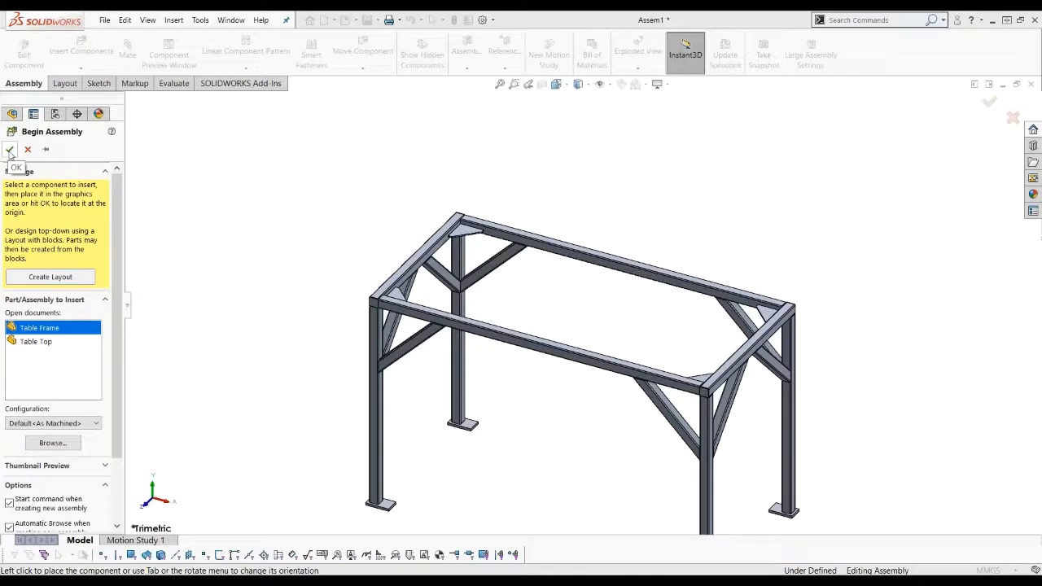
click(9, 150)
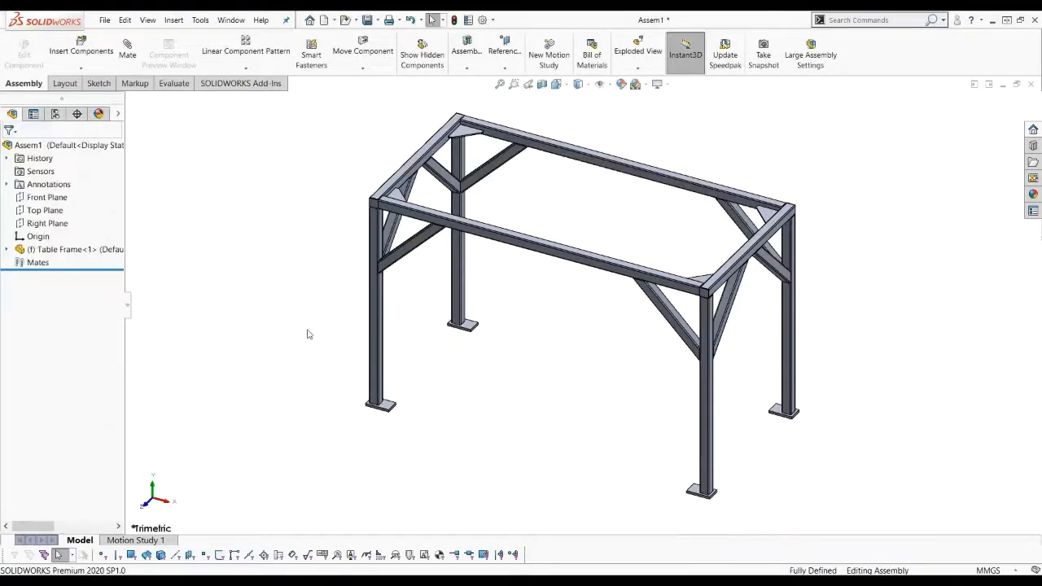
scroll(516, 378, up, 3)
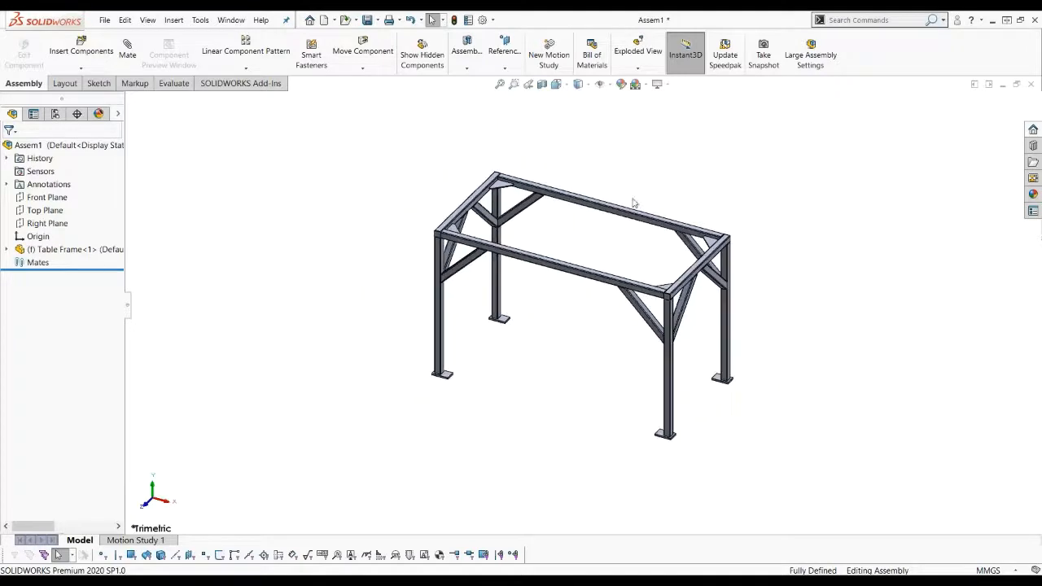
- Insert the Table Top part as the second component and place it loosely above the frame, offset towards one end
scroll(580, 253, down, 2)
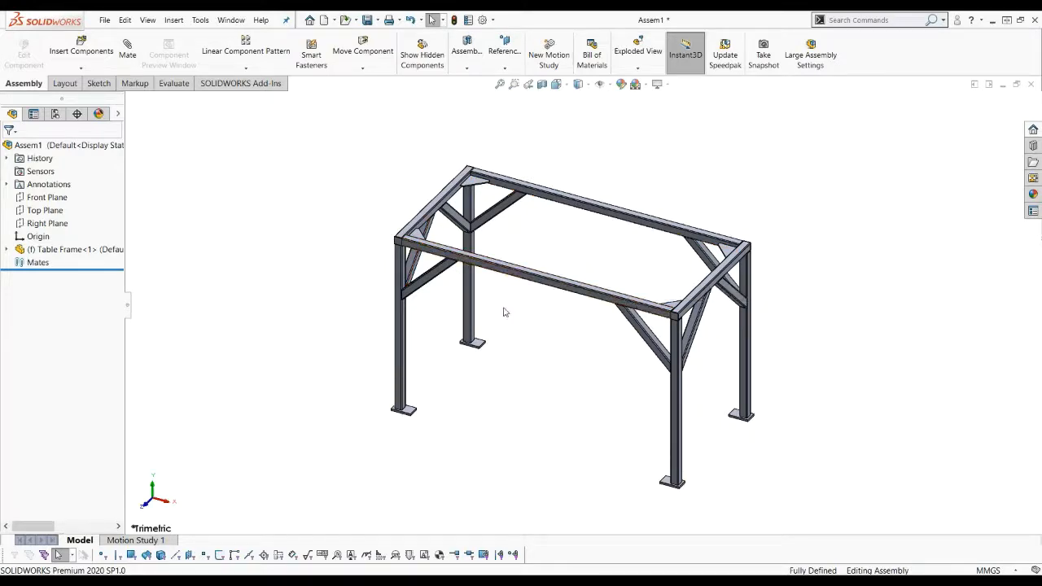
click(81, 50)
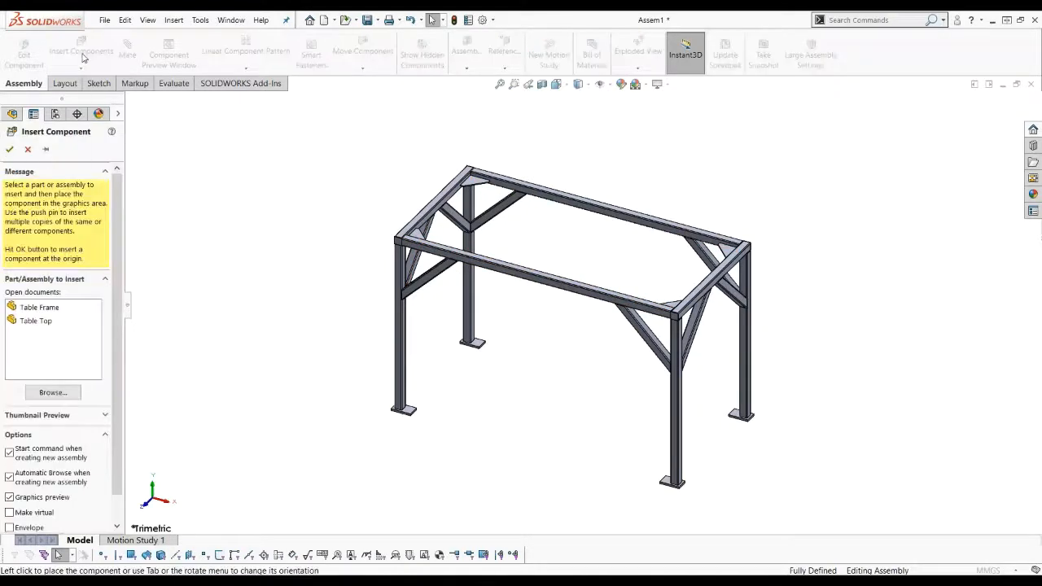
click(32, 321)
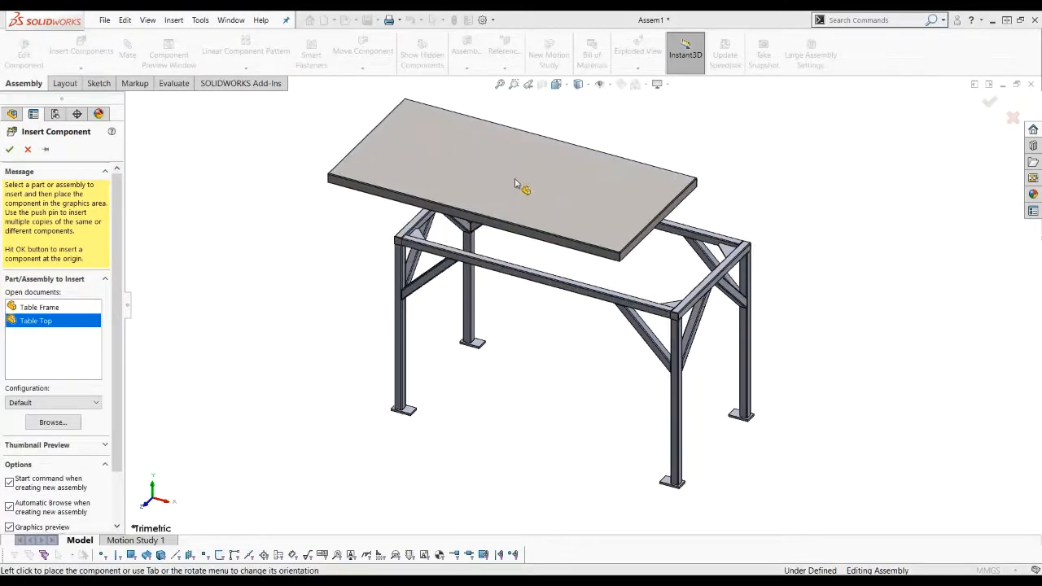
click(491, 184)
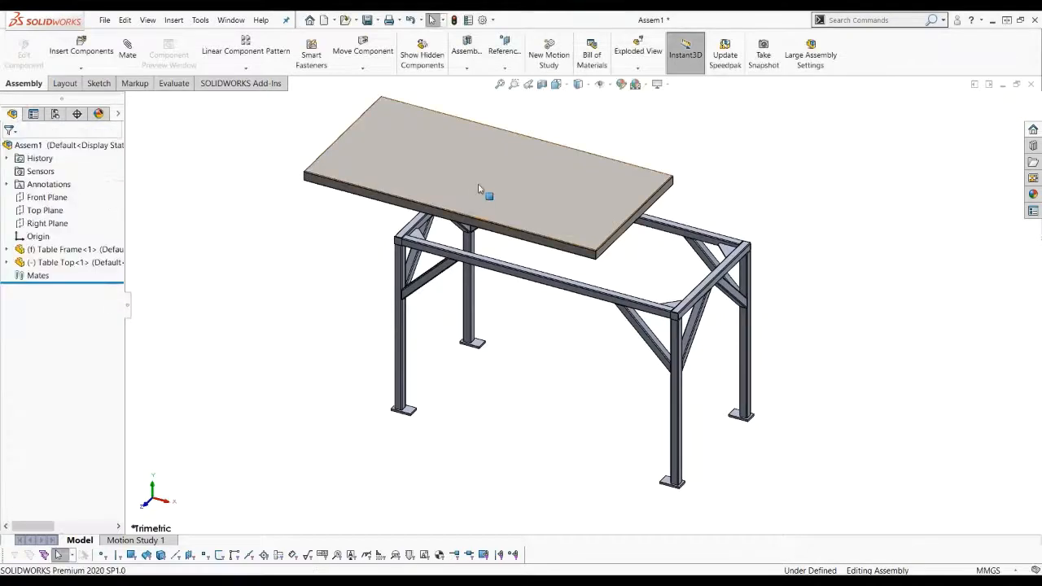
middle_drag(402, 240, 395, 167)
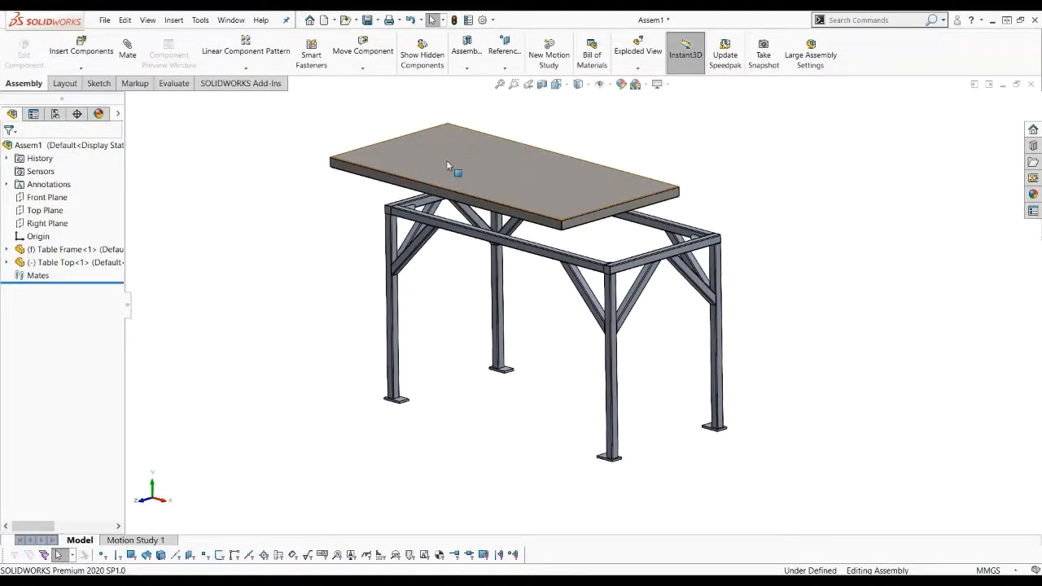
drag(446, 160, 401, 151)
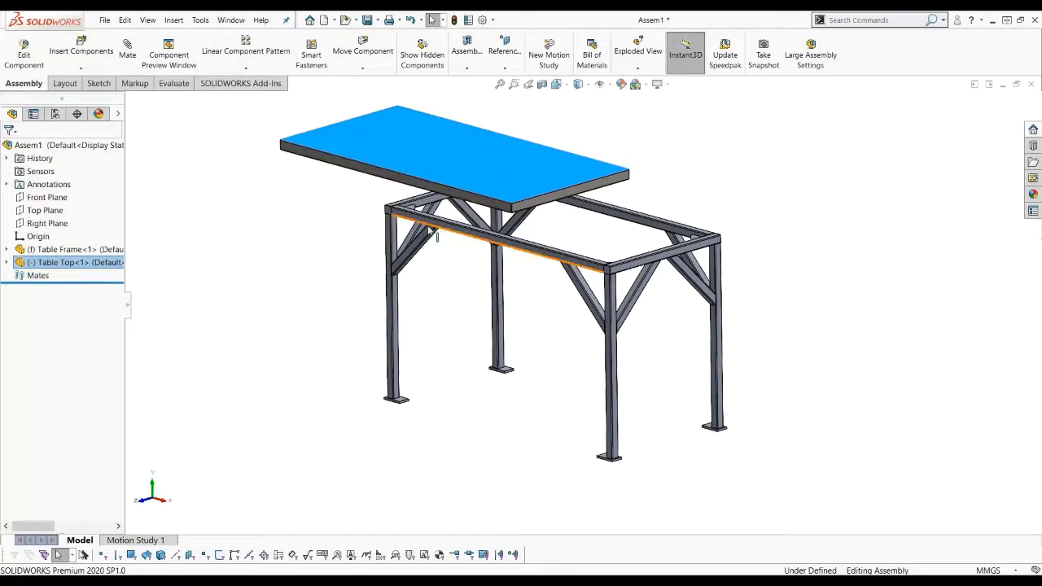
scroll(331, 210, down, 1)
click(335, 211)
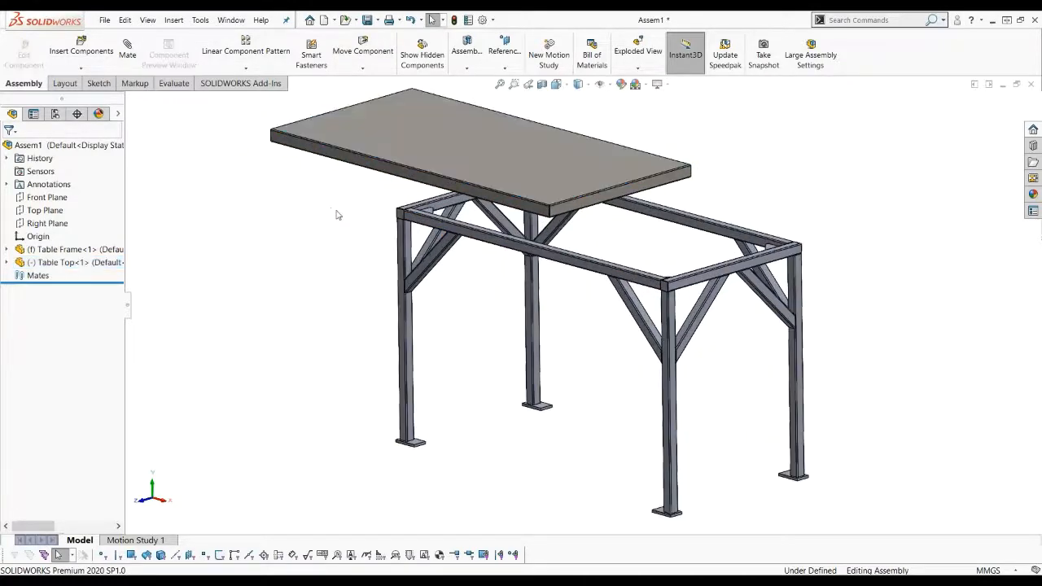
- Add a coincident mate between the upper face of the frame's top rail and the inner underside of the table top
middle_drag(337, 211, 337, 235)
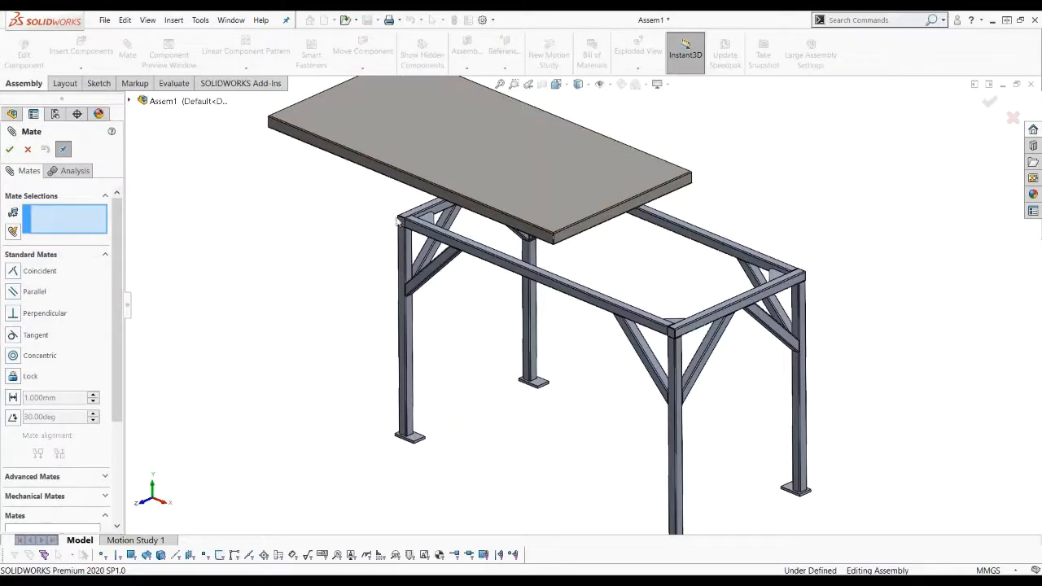
scroll(399, 223, down, 1)
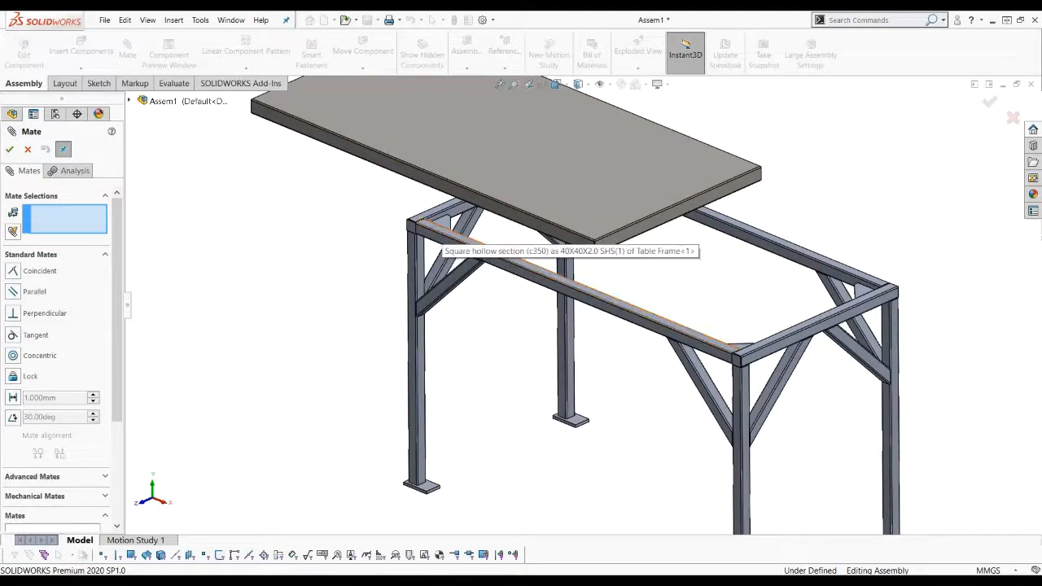
click(436, 232)
middle_drag(342, 221, 394, 258)
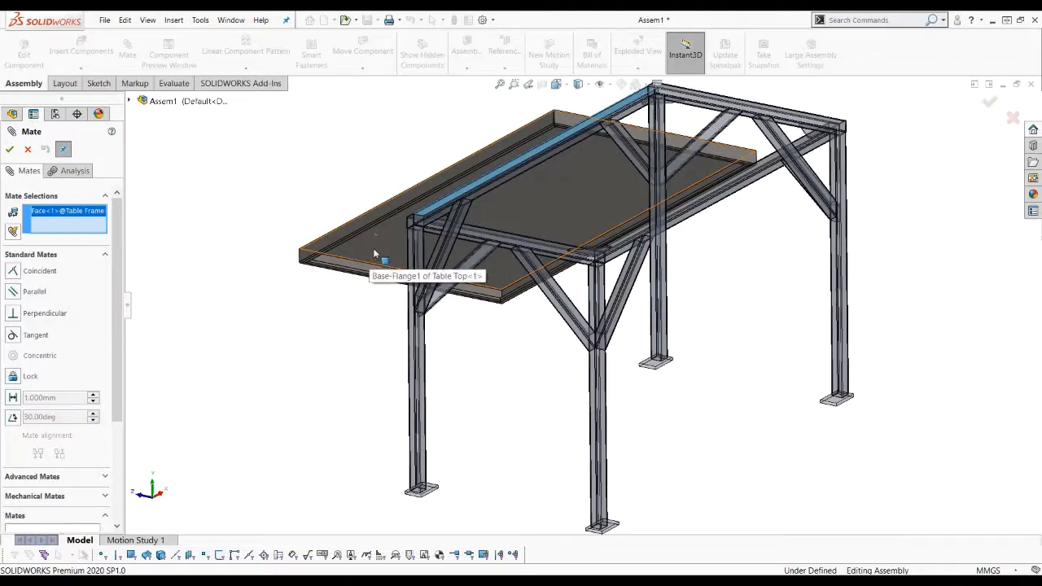
click(375, 254)
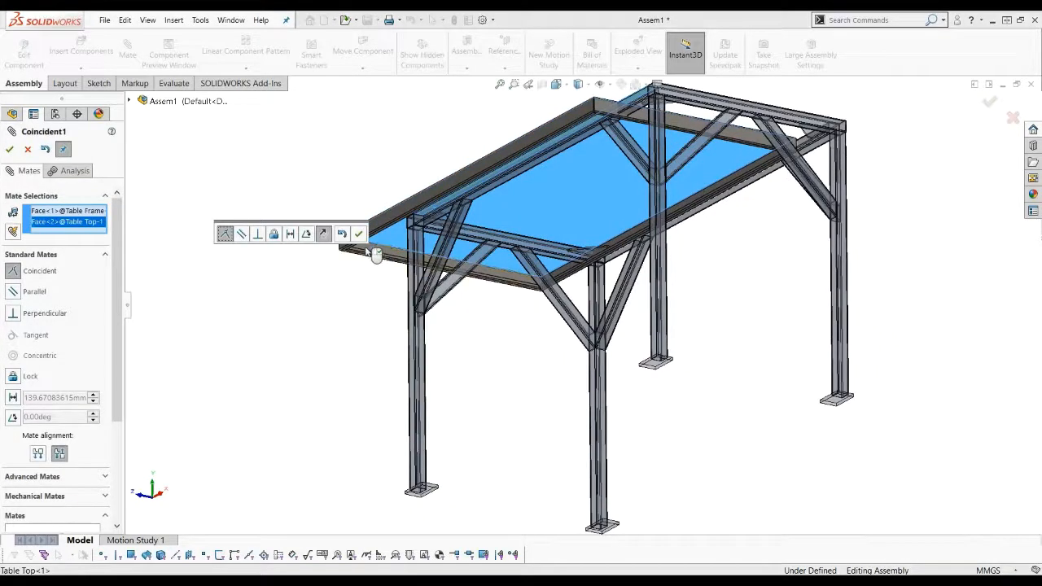
click(358, 234)
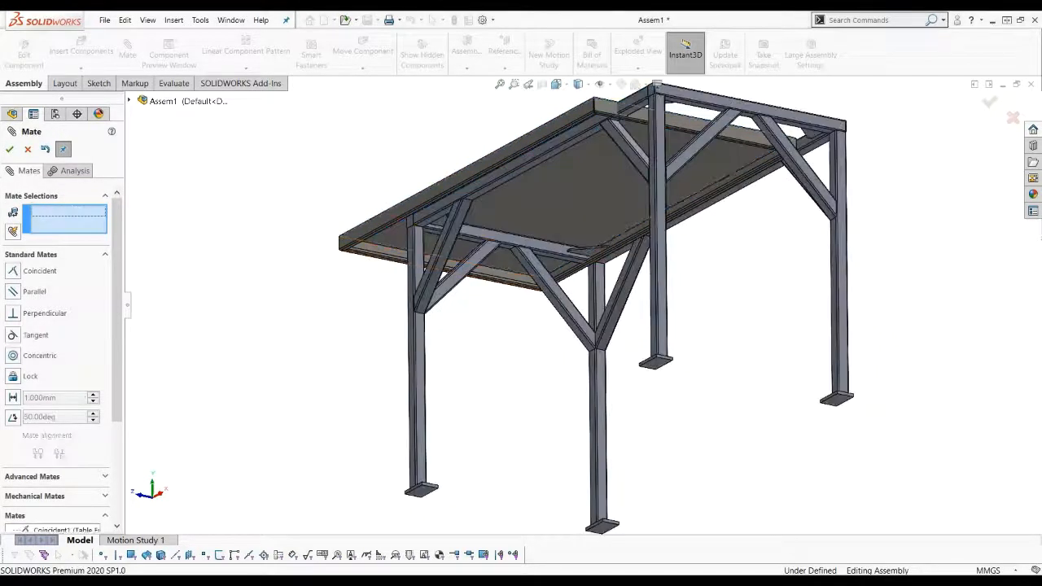
- Add a coincident mate between the Right Planes of the Table Frame and the Table Top
middle_drag(489, 246, 509, 317)
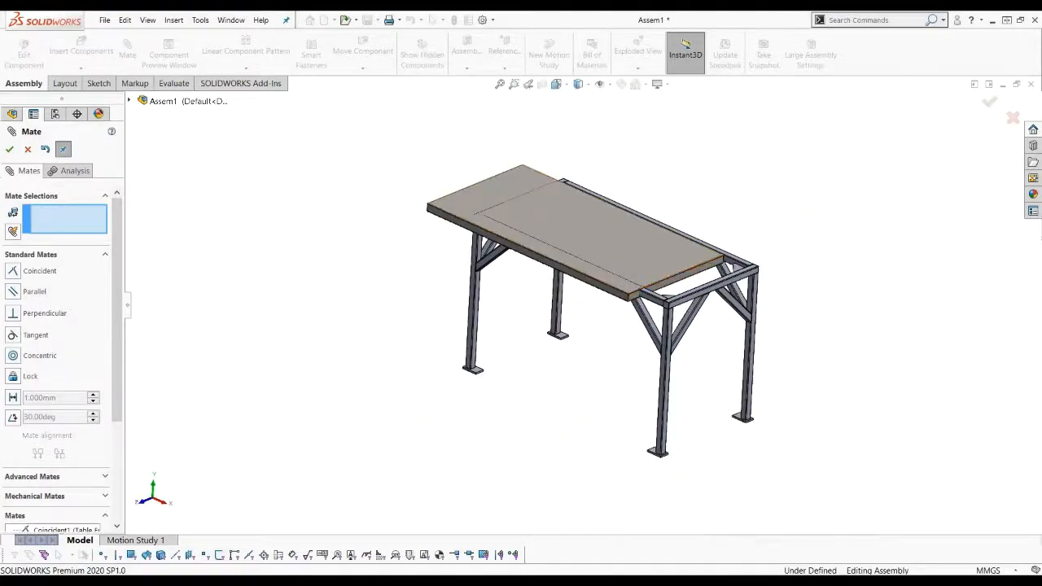
click(131, 101)
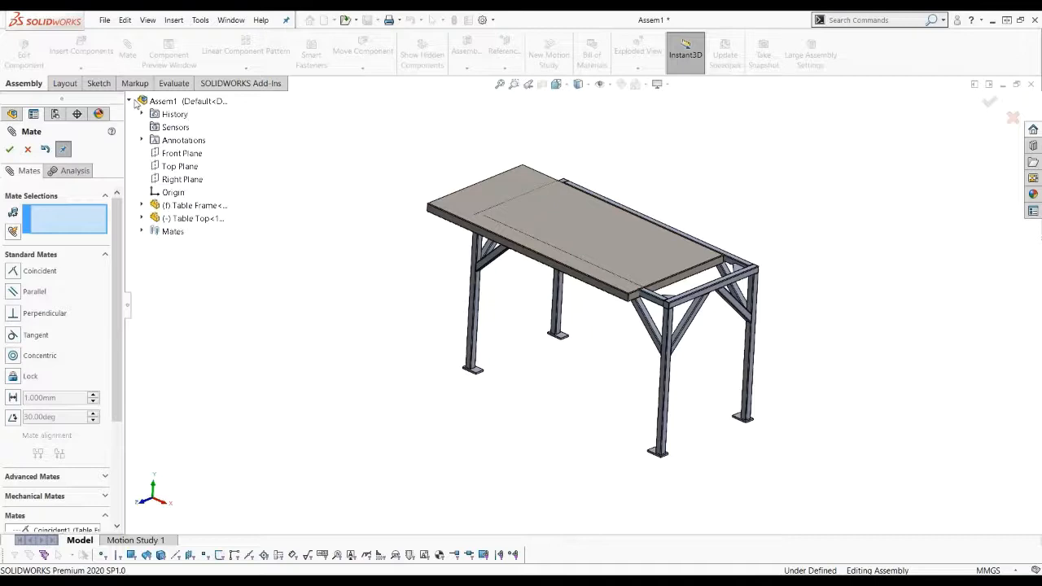
click(142, 206)
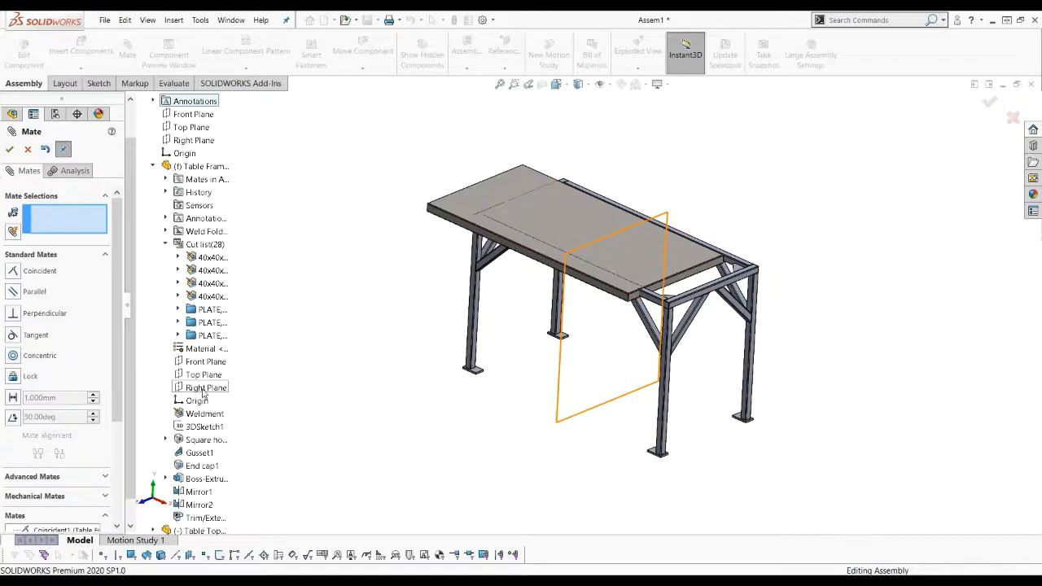
click(203, 391)
scroll(205, 394, down, 1)
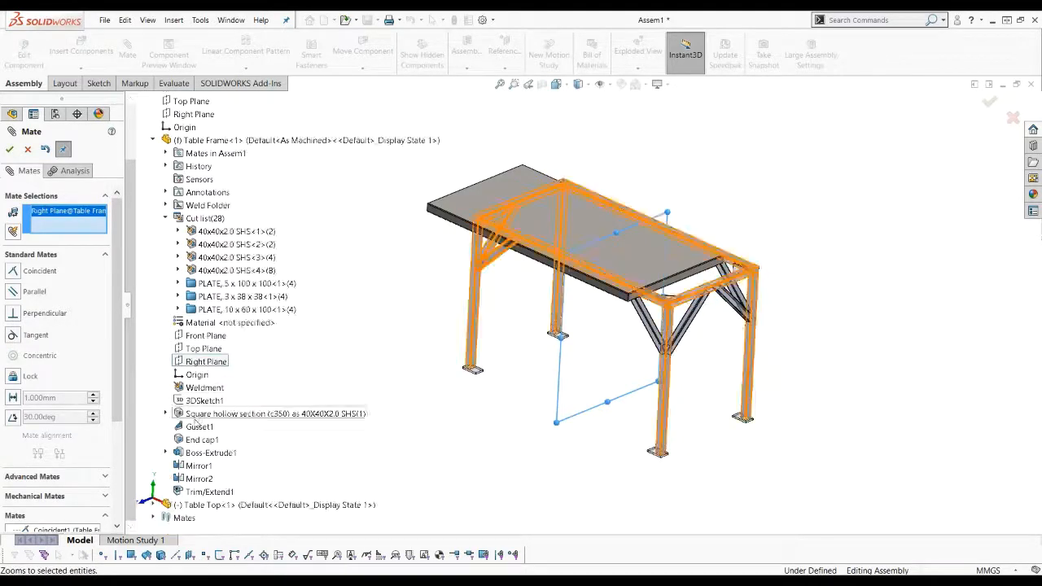
click(153, 506)
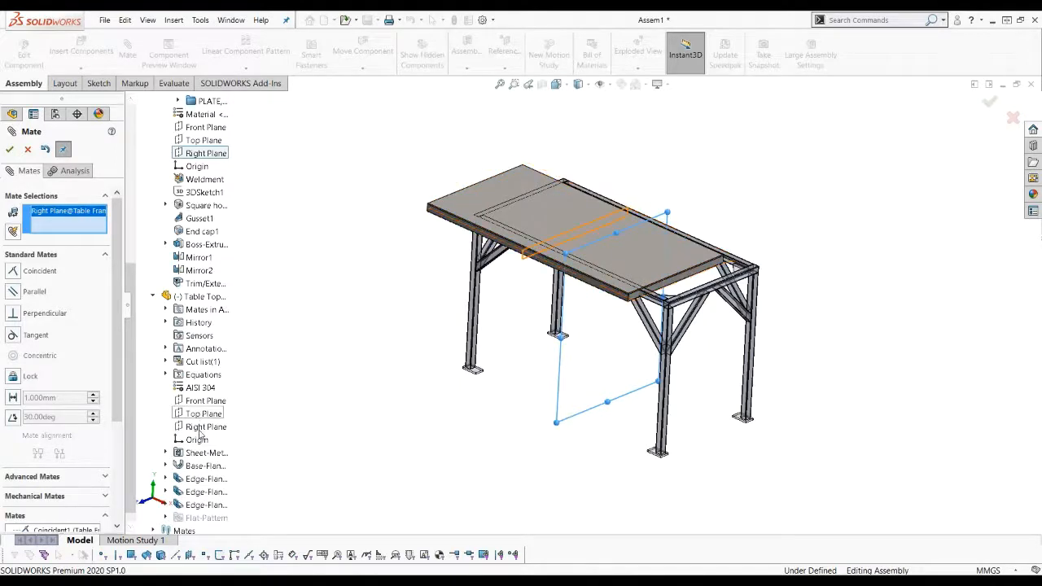
click(201, 428)
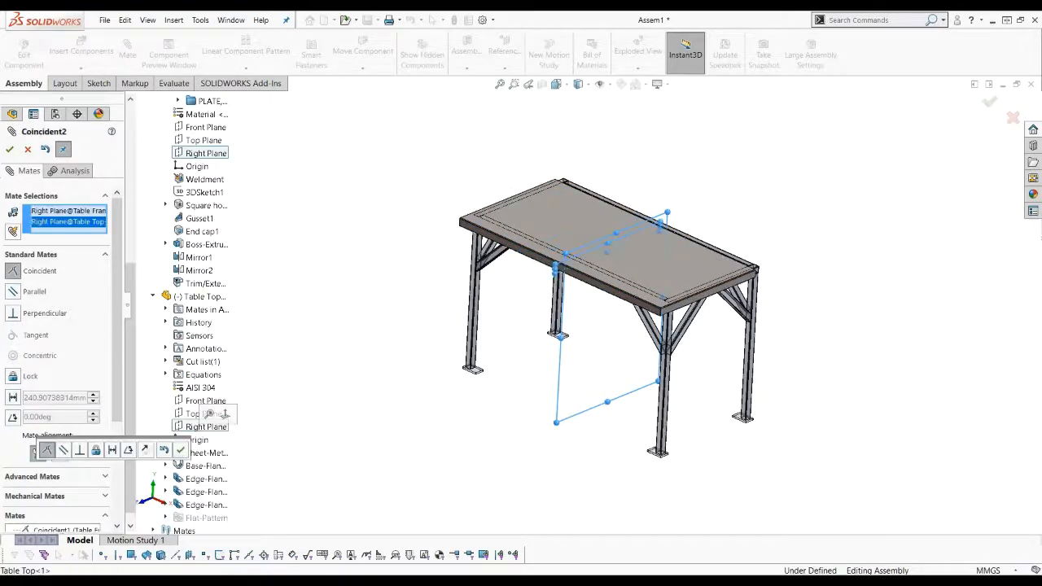
click(181, 451)
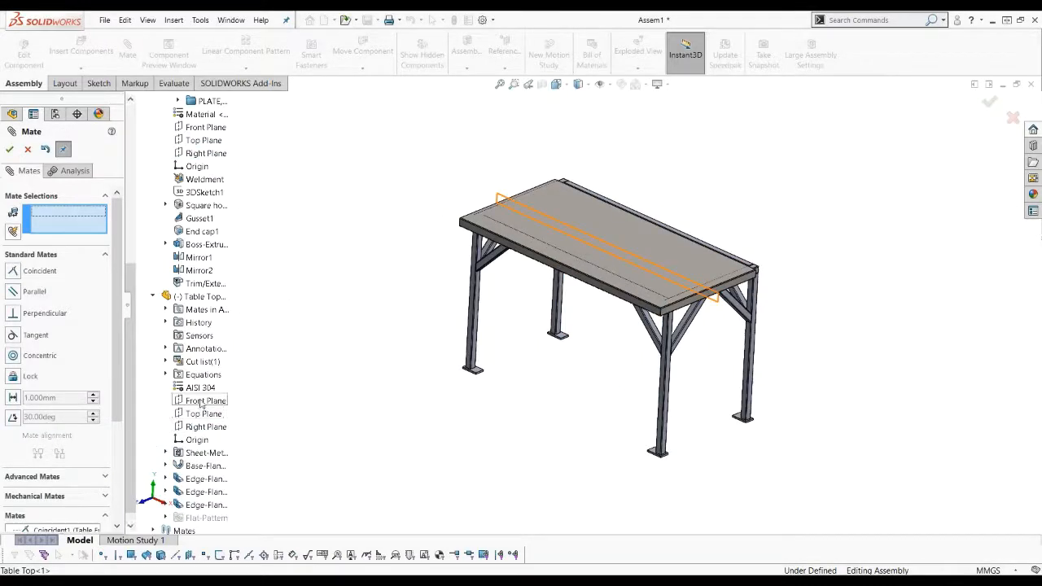
- Add a coincident mate between the Front Planes of the Table Top and the Table Frame, and finish mating
click(203, 403)
scroll(189, 405, up, 5)
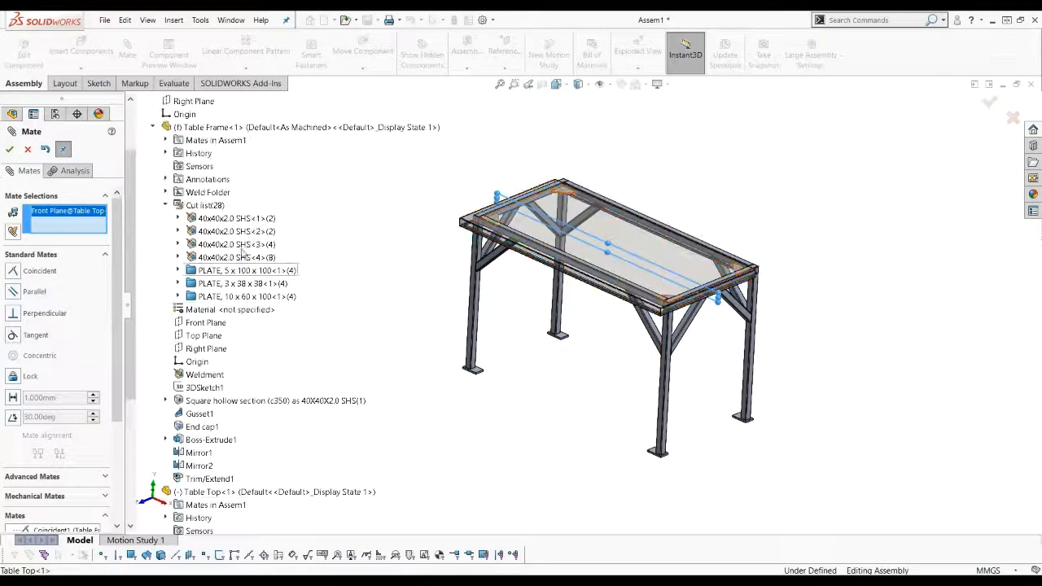
click(205, 326)
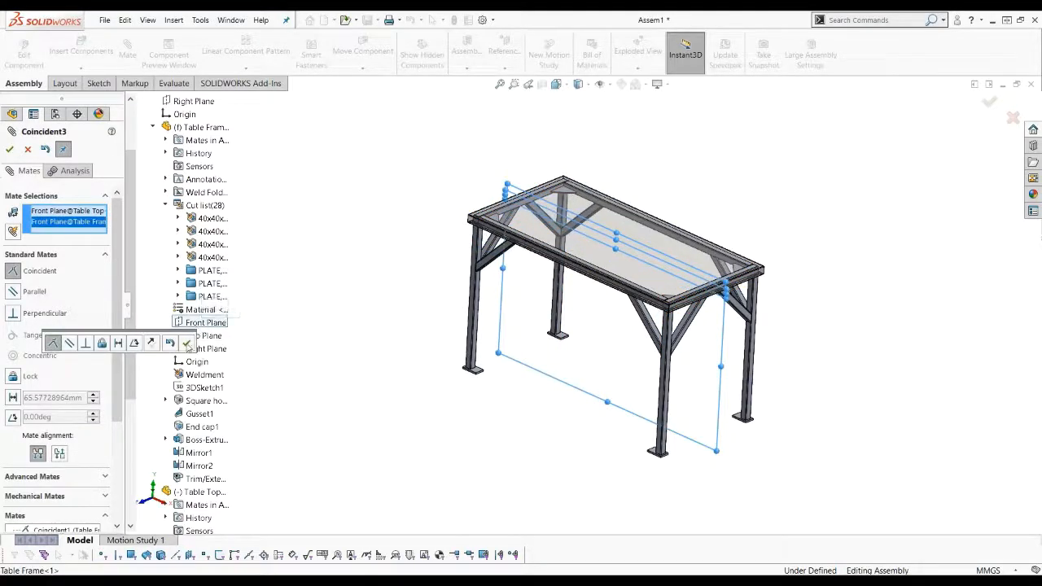
click(187, 344)
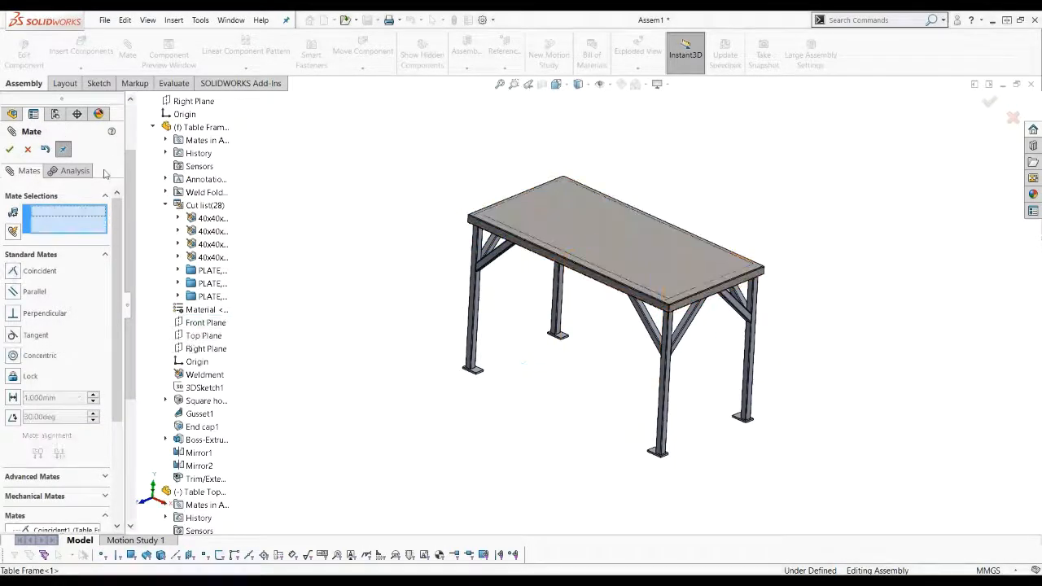
click(10, 149)
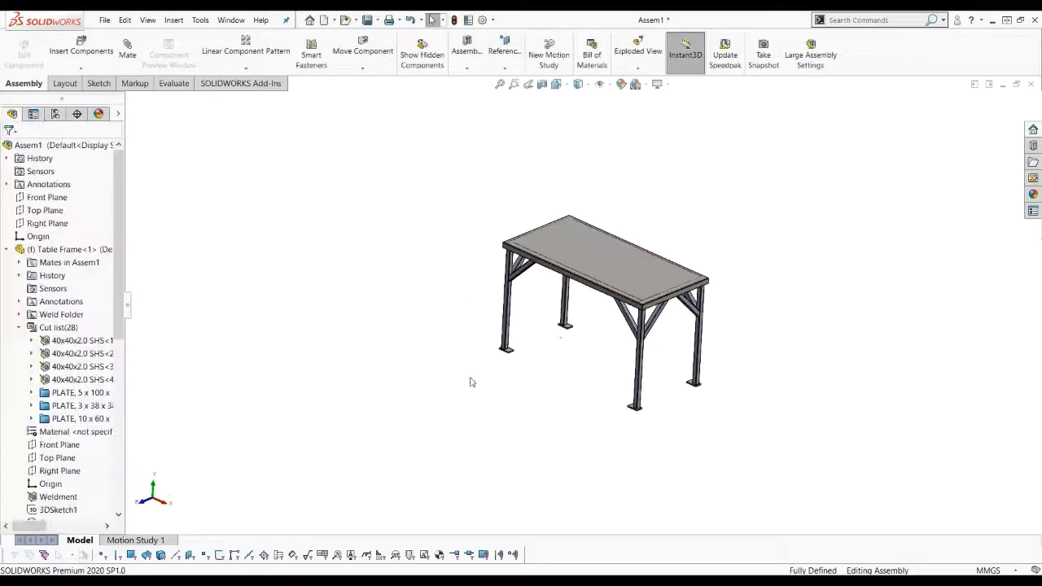
middle_drag(569, 350, 588, 254)
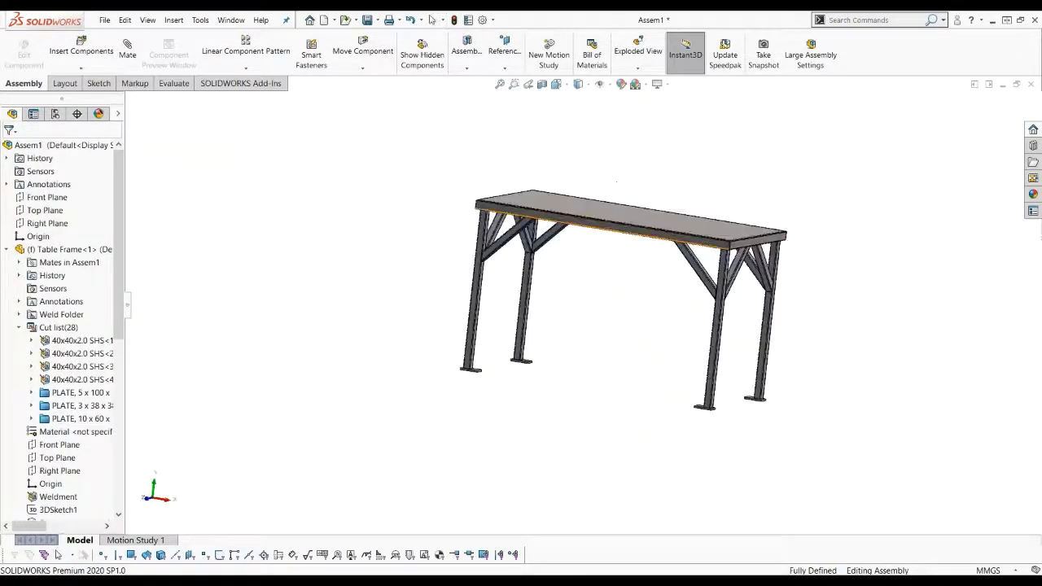
scroll(689, 272, down, 4)
middle_drag(683, 280, 659, 309)
scroll(658, 310, up, 3)
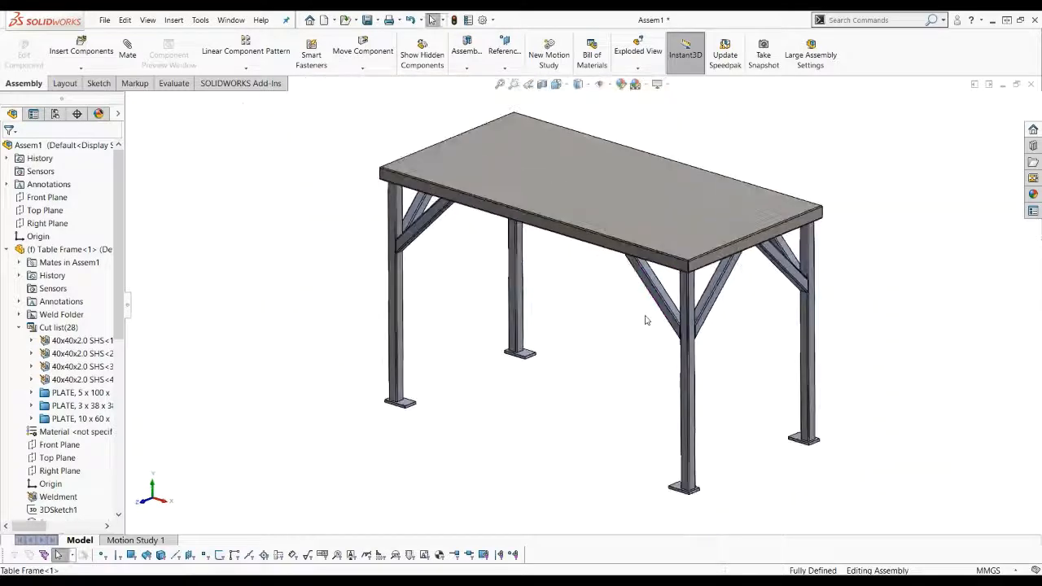